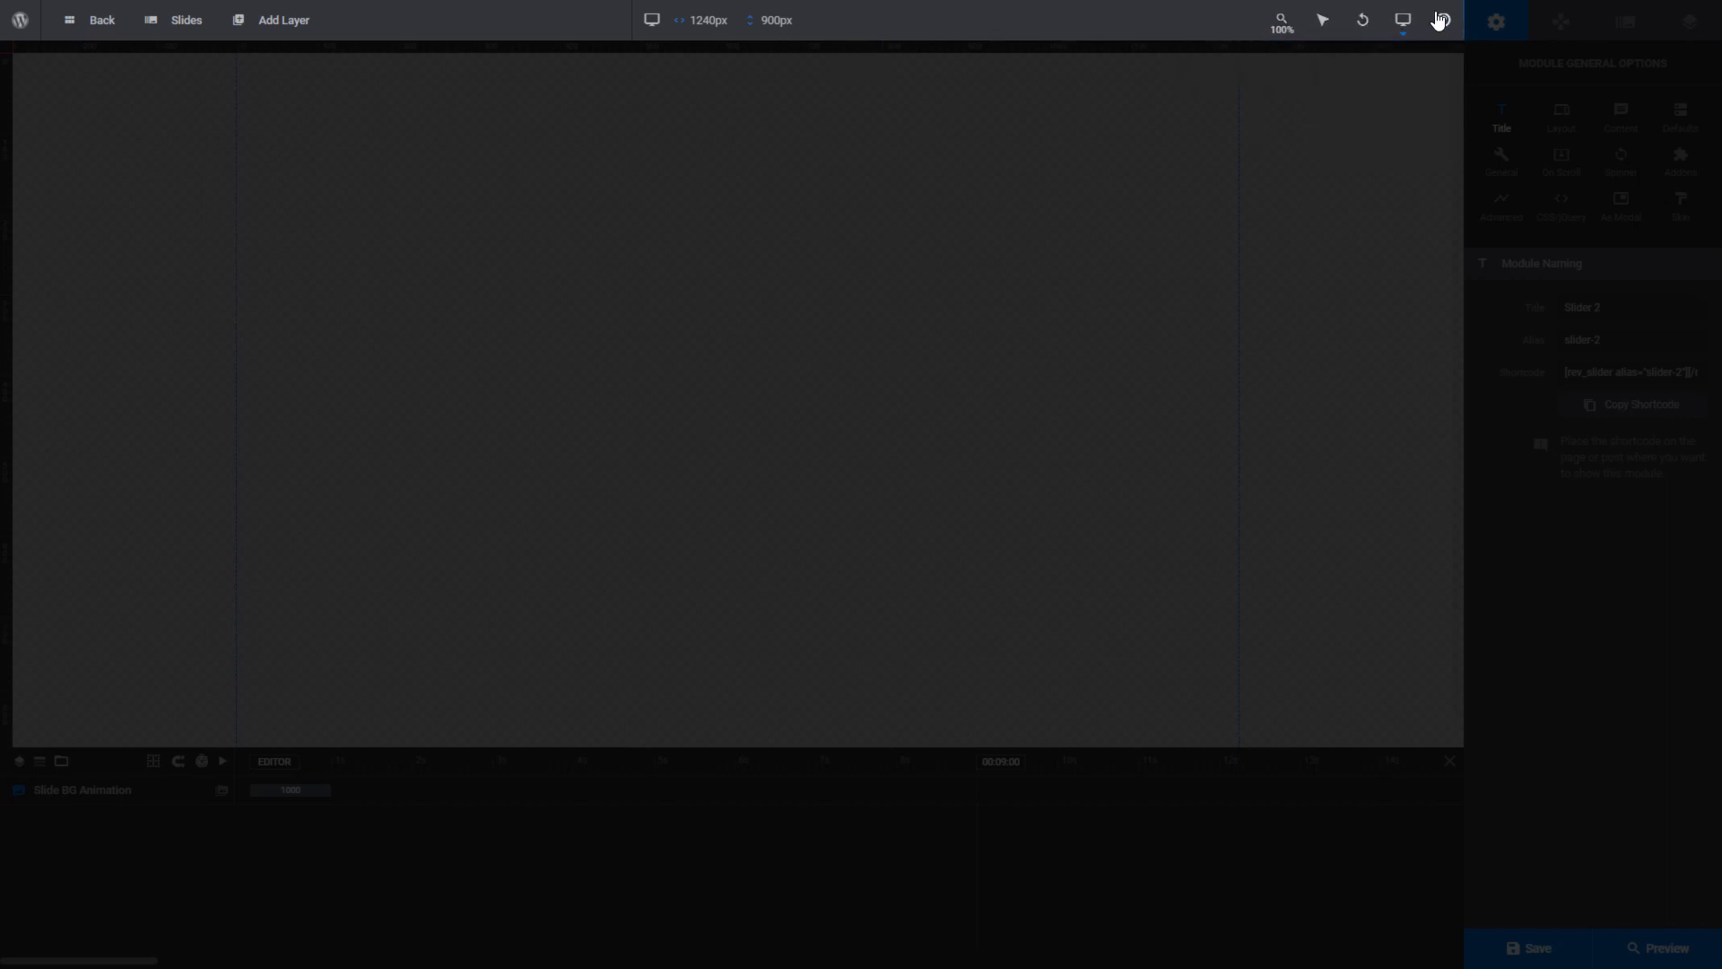
{"action": "left_click", "coordinate": [1443, 20]}
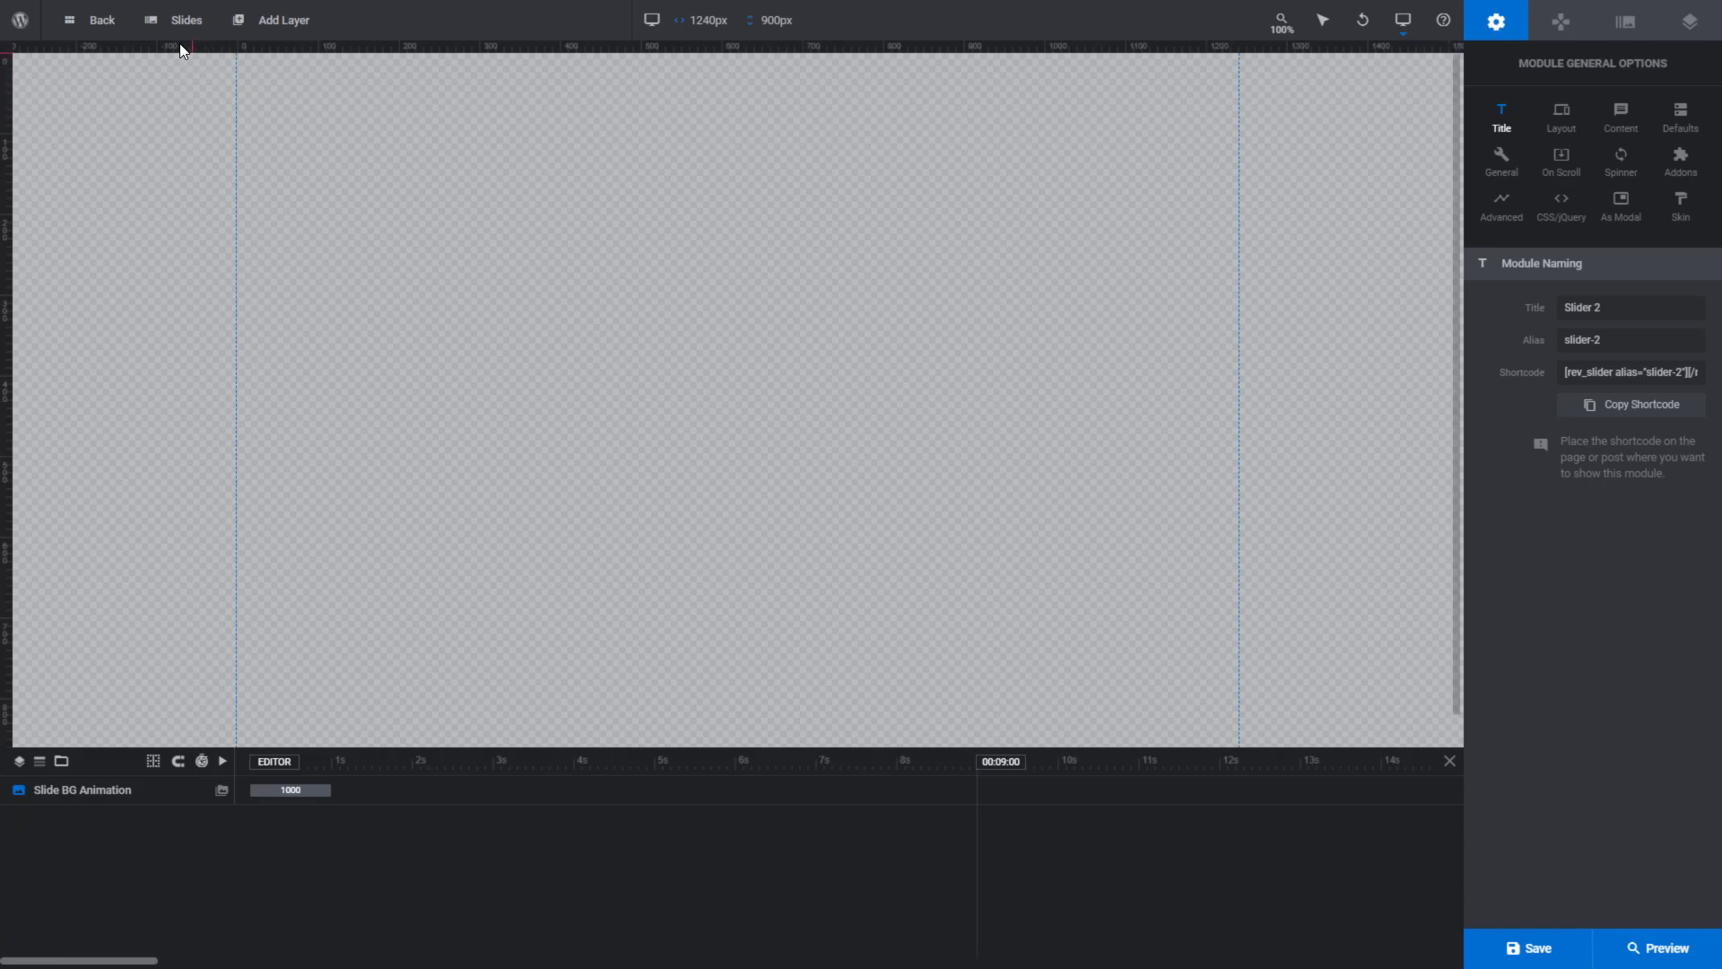
- Bulk-add two slides from the media library using the yellow-beanie woman photo and woman2.jpg
{"action": "mouse_move", "coordinate": [184, 25]}
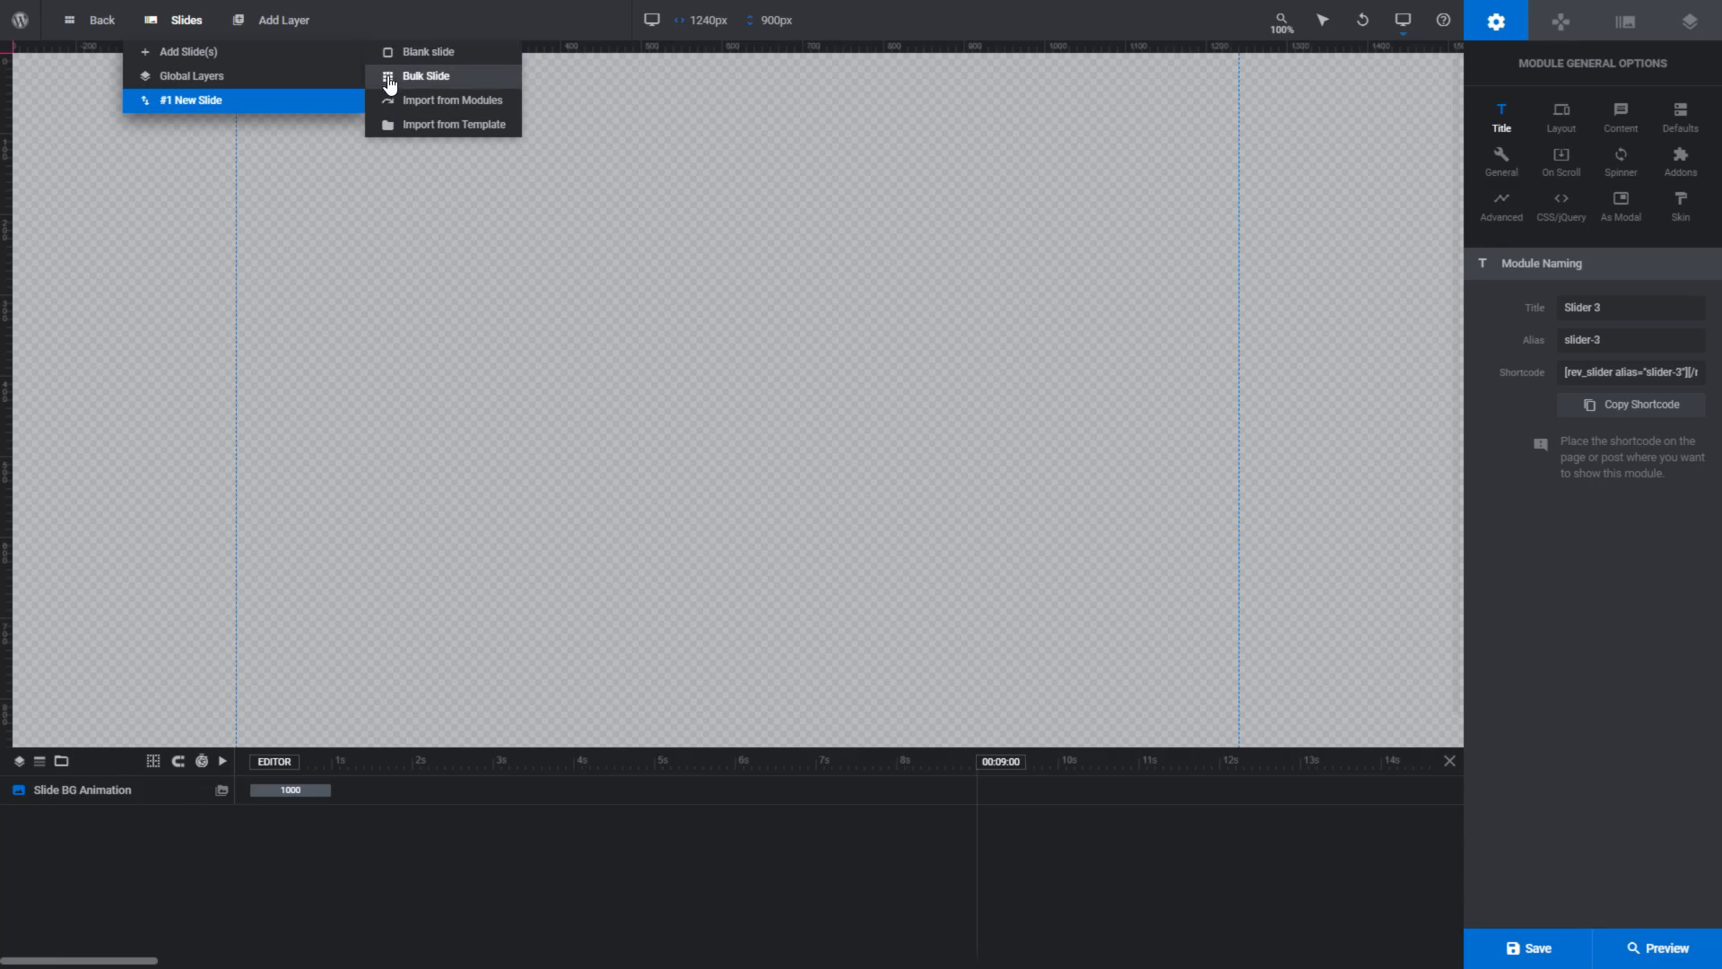
{"action": "left_click", "coordinate": [390, 87]}
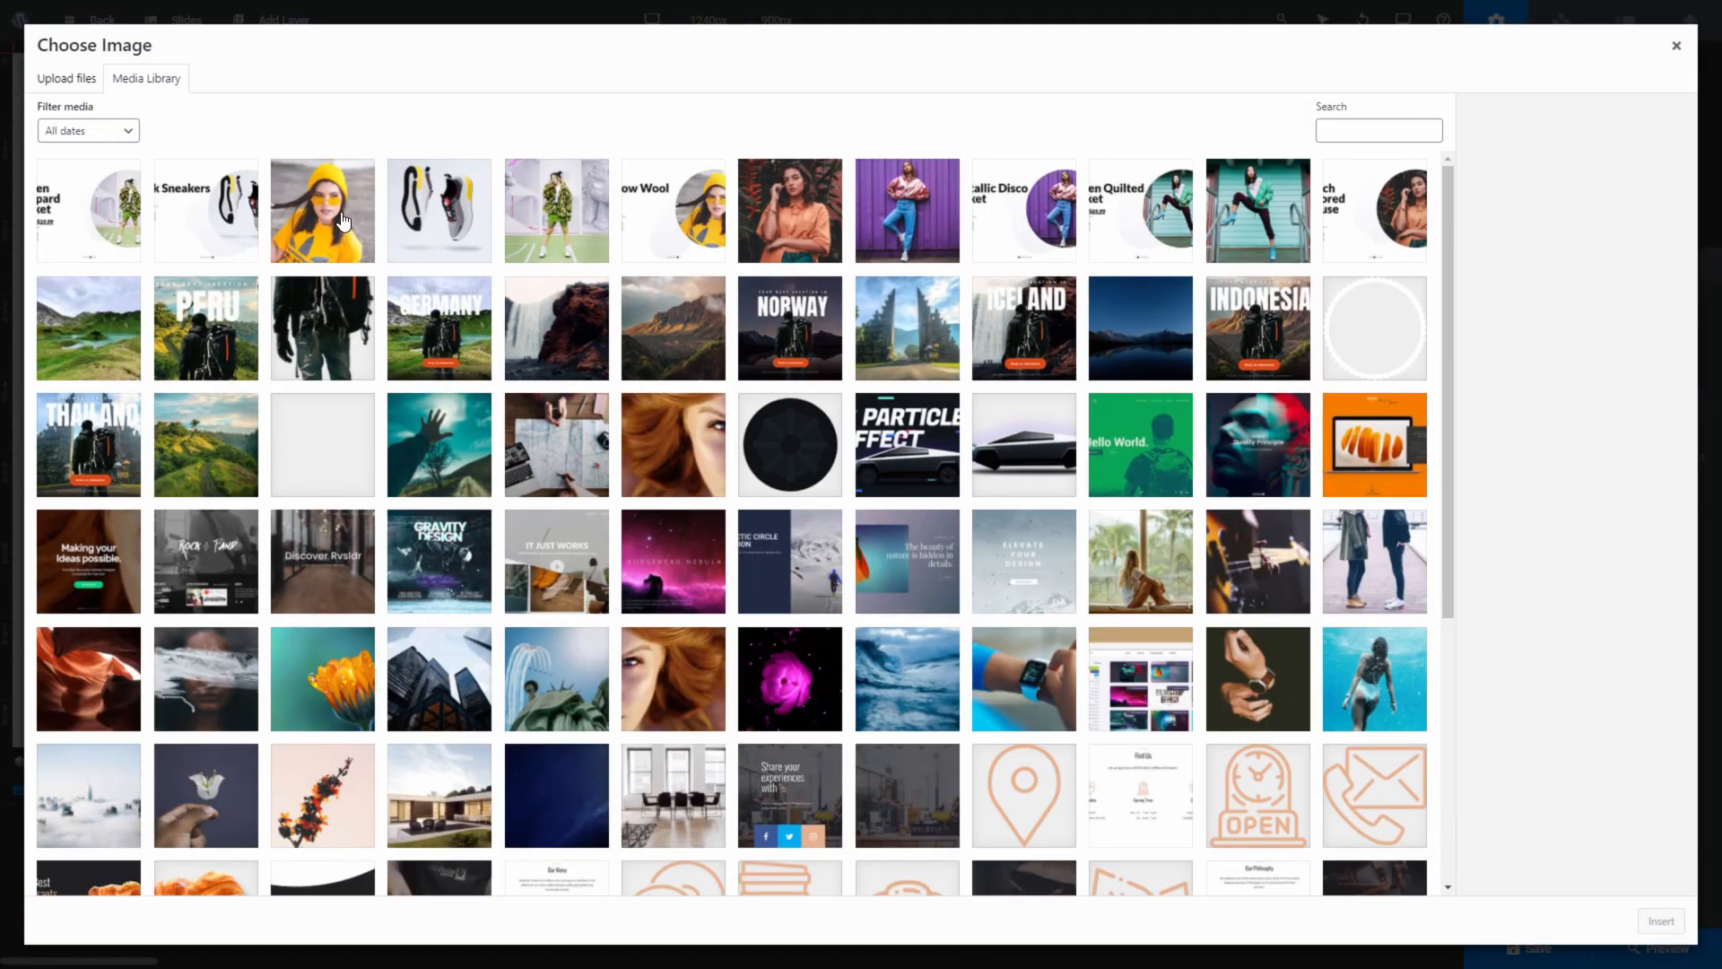
{"action": "left_click", "coordinate": [344, 220]}
{"action": "left_click", "coordinate": [673, 444]}
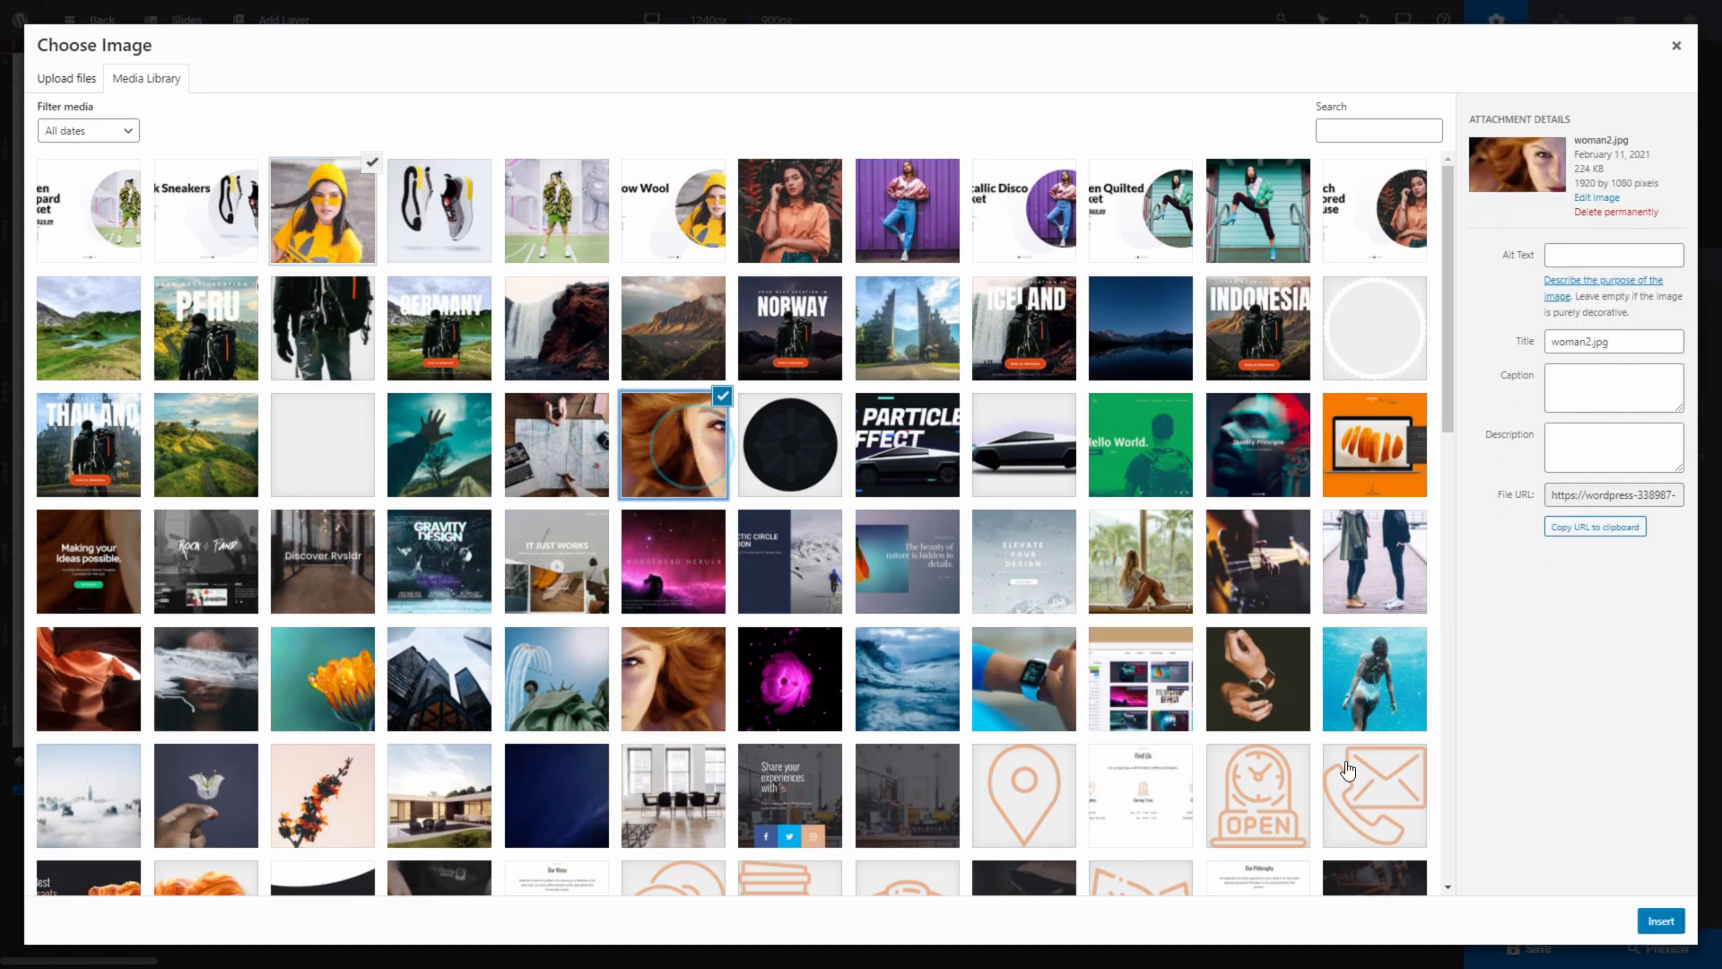
{"action": "left_click", "coordinate": [1656, 917]}
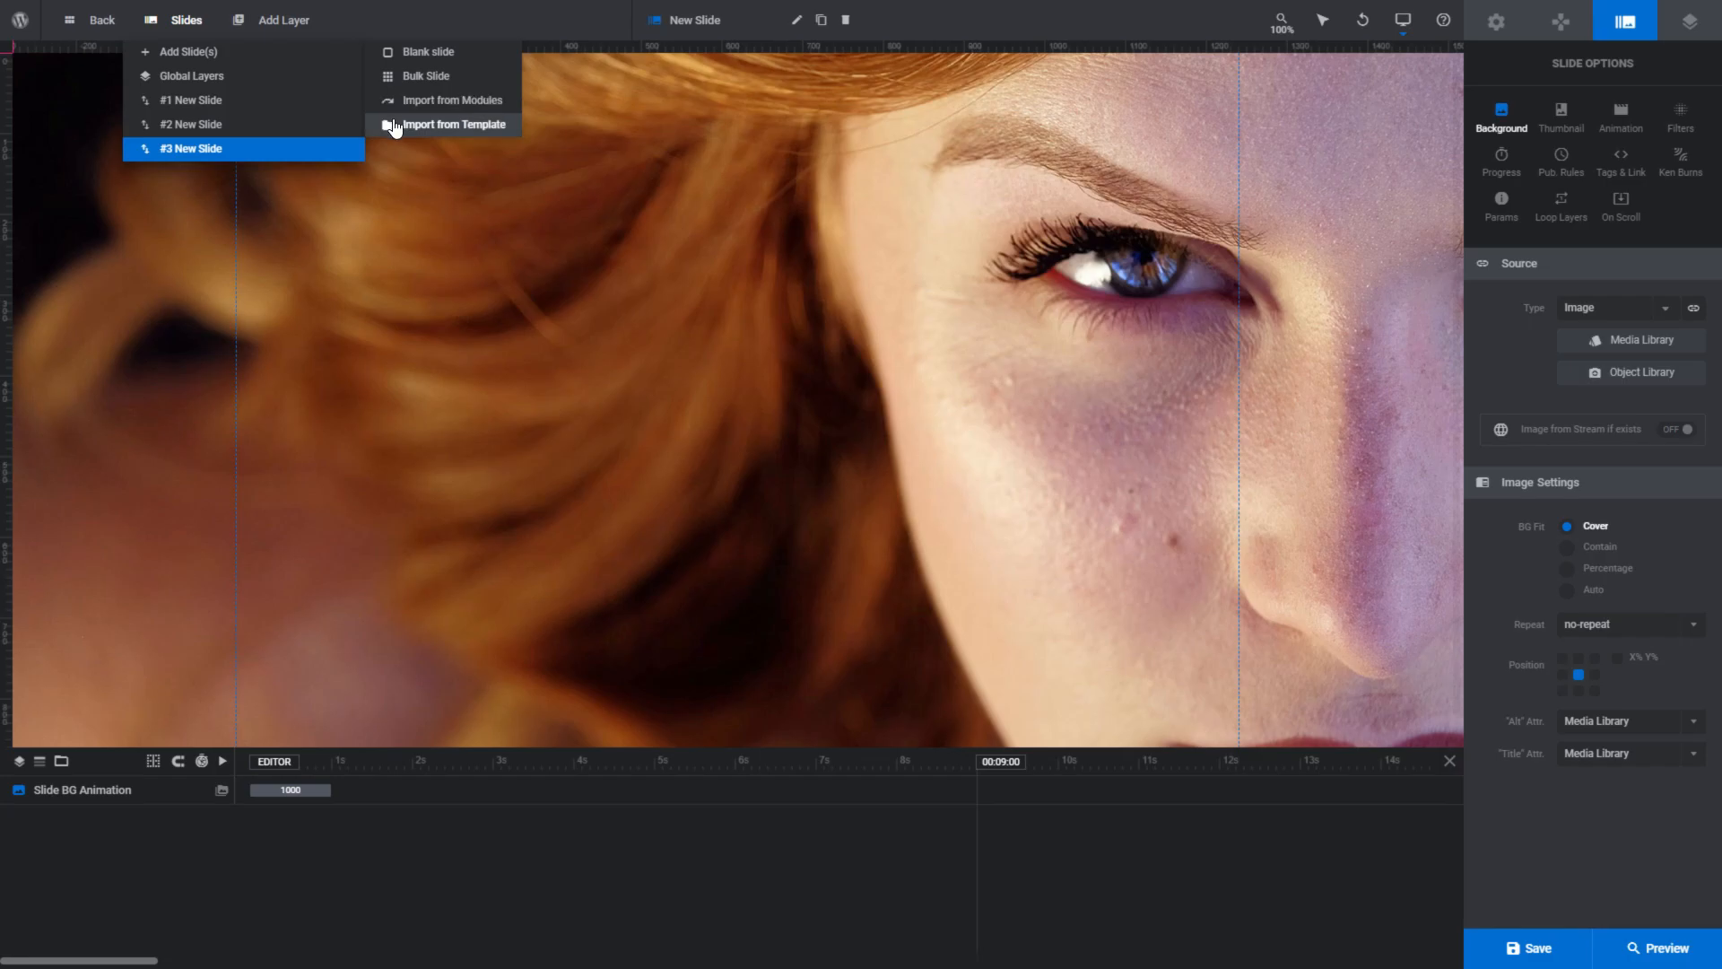
- Import the Fluffy Cat slide, Project 6, from a module template in the Basic category
{"action": "left_click", "coordinate": [387, 133]}
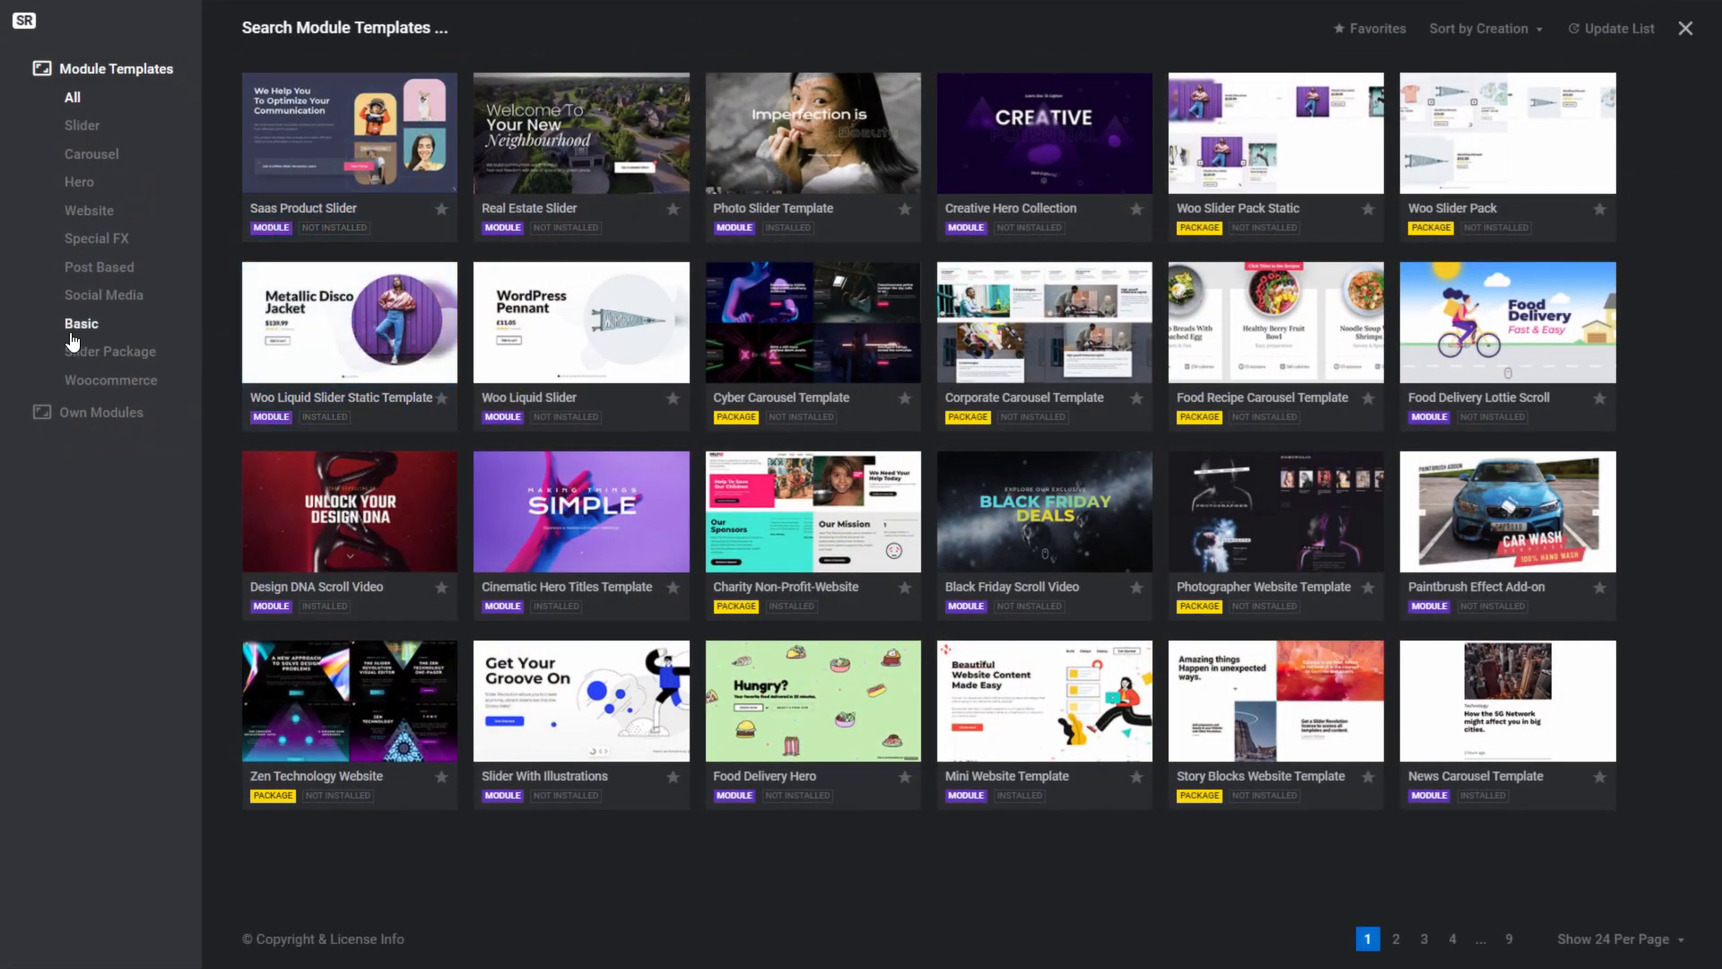
{"action": "left_click", "coordinate": [79, 328]}
{"action": "left_click", "coordinate": [350, 511]}
{"action": "left_click", "coordinate": [579, 393]}
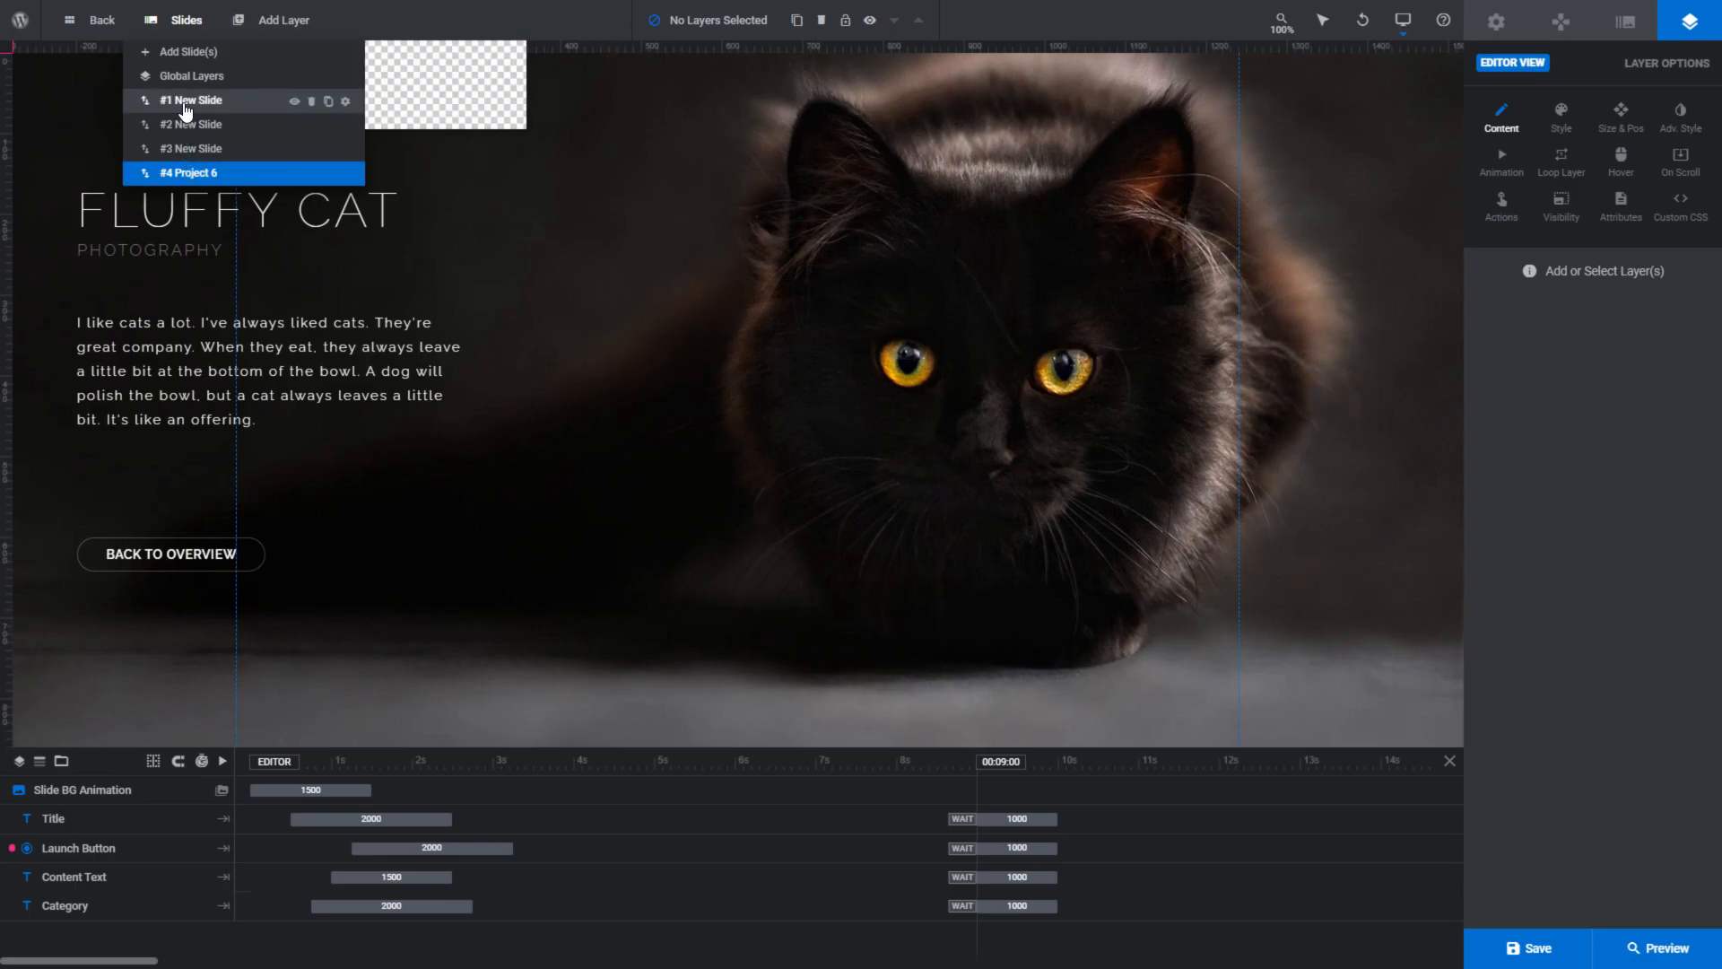
- Switch the editor back to the blank slide #1 New Slide
{"action": "left_click", "coordinate": [186, 102]}
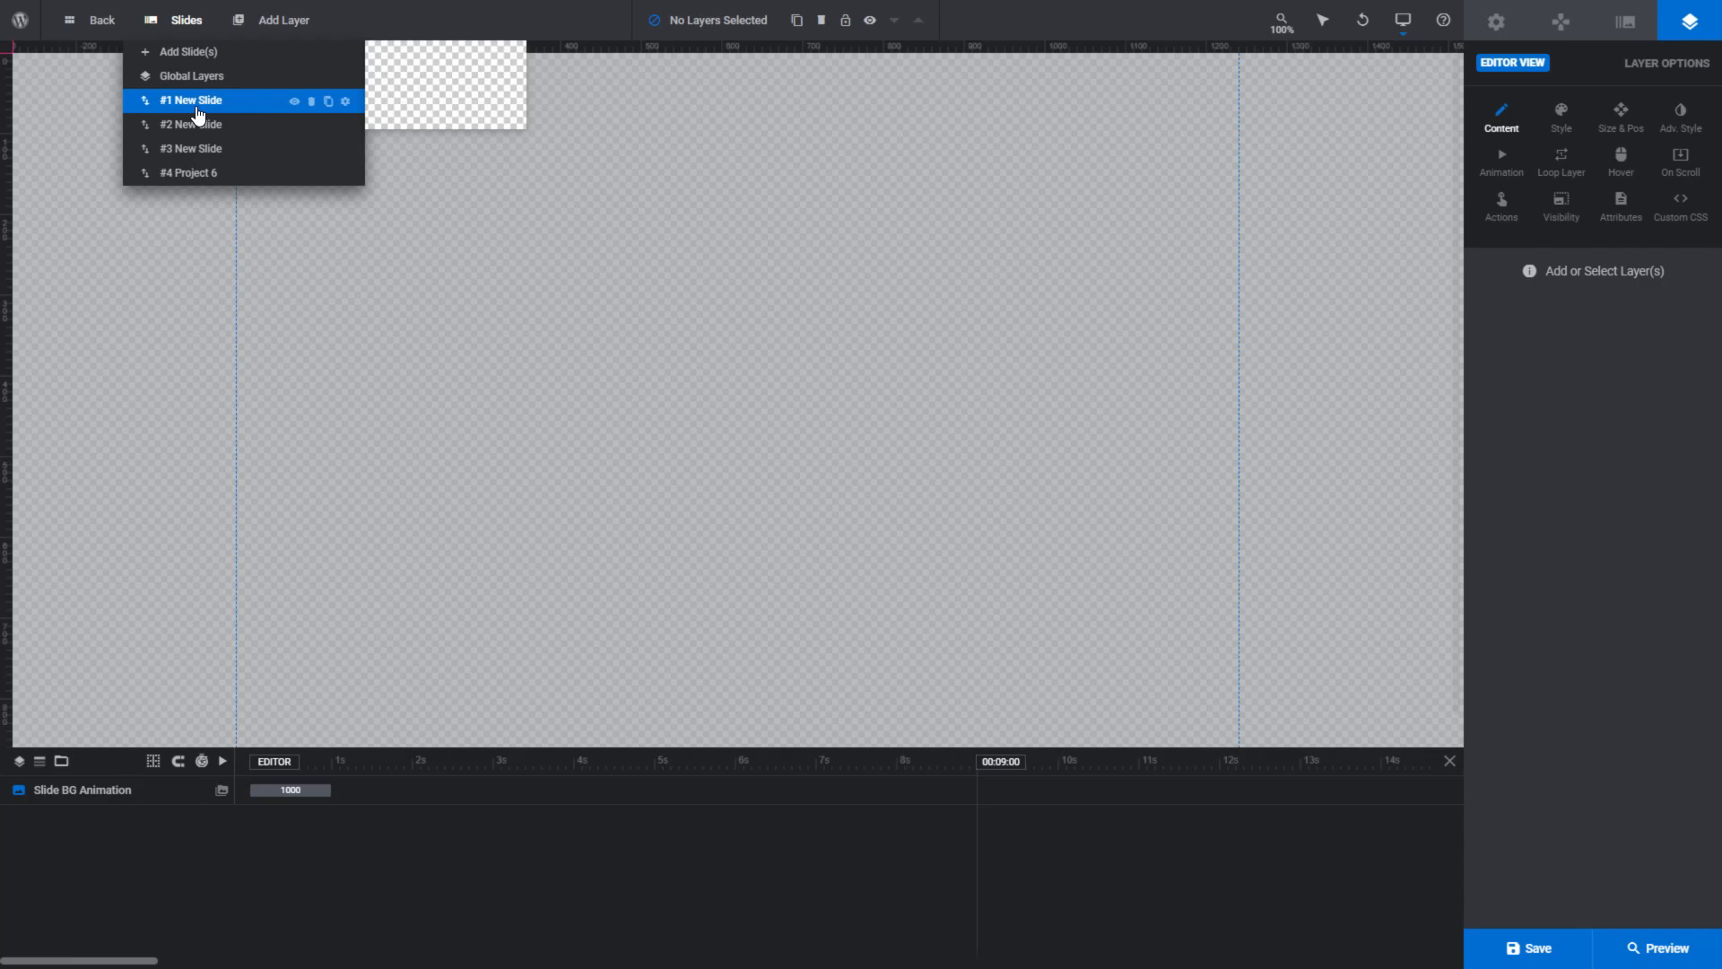
{"action": "left_click", "coordinate": [198, 112]}
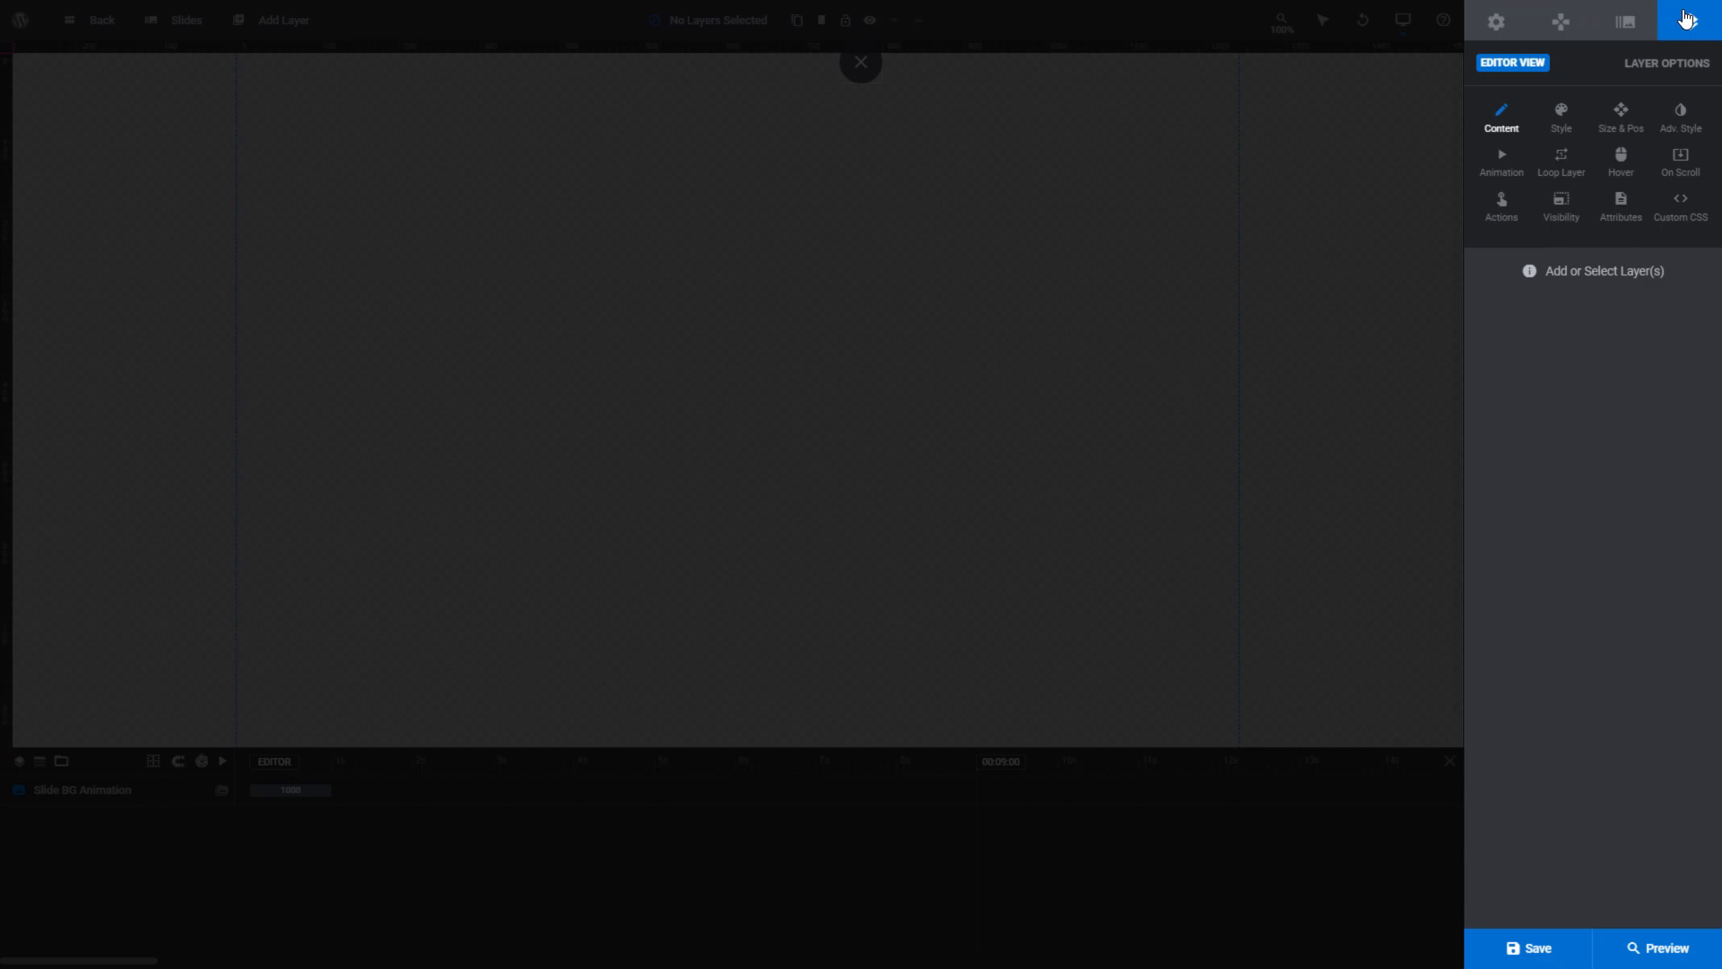
- Set the module title to "My Awesome Module" in the module's general options
{"action": "left_click", "coordinate": [1628, 21]}
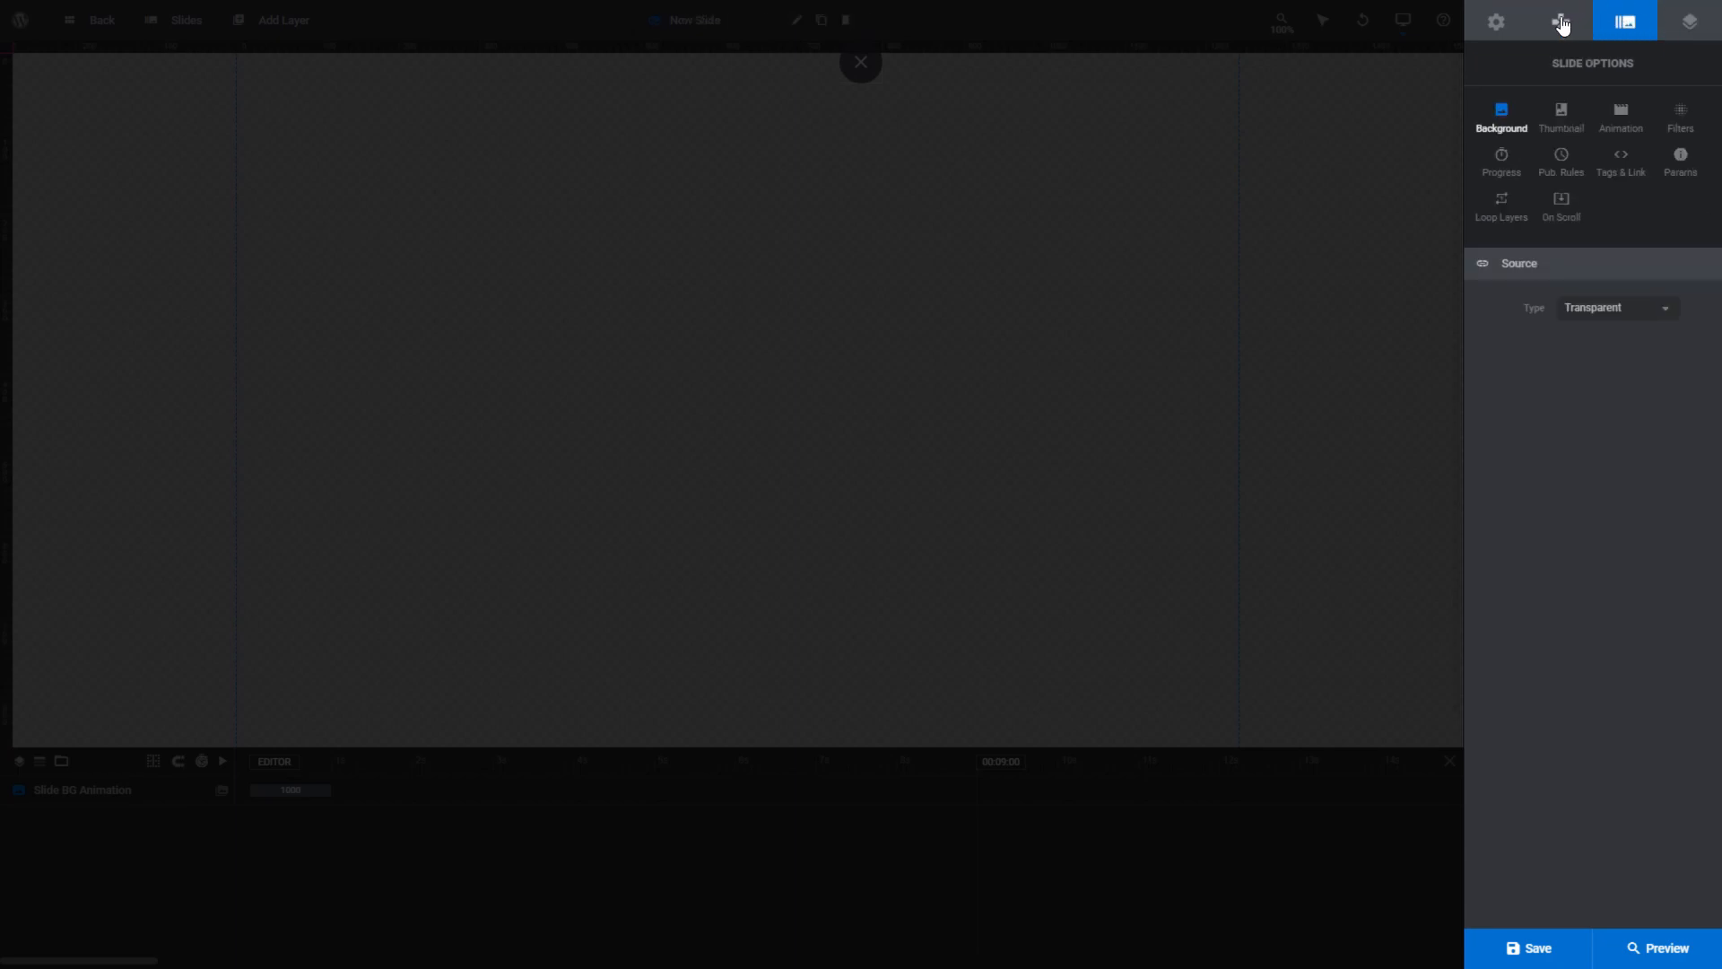
{"action": "left_click", "coordinate": [1559, 22]}
{"action": "left_click", "coordinate": [1495, 27]}
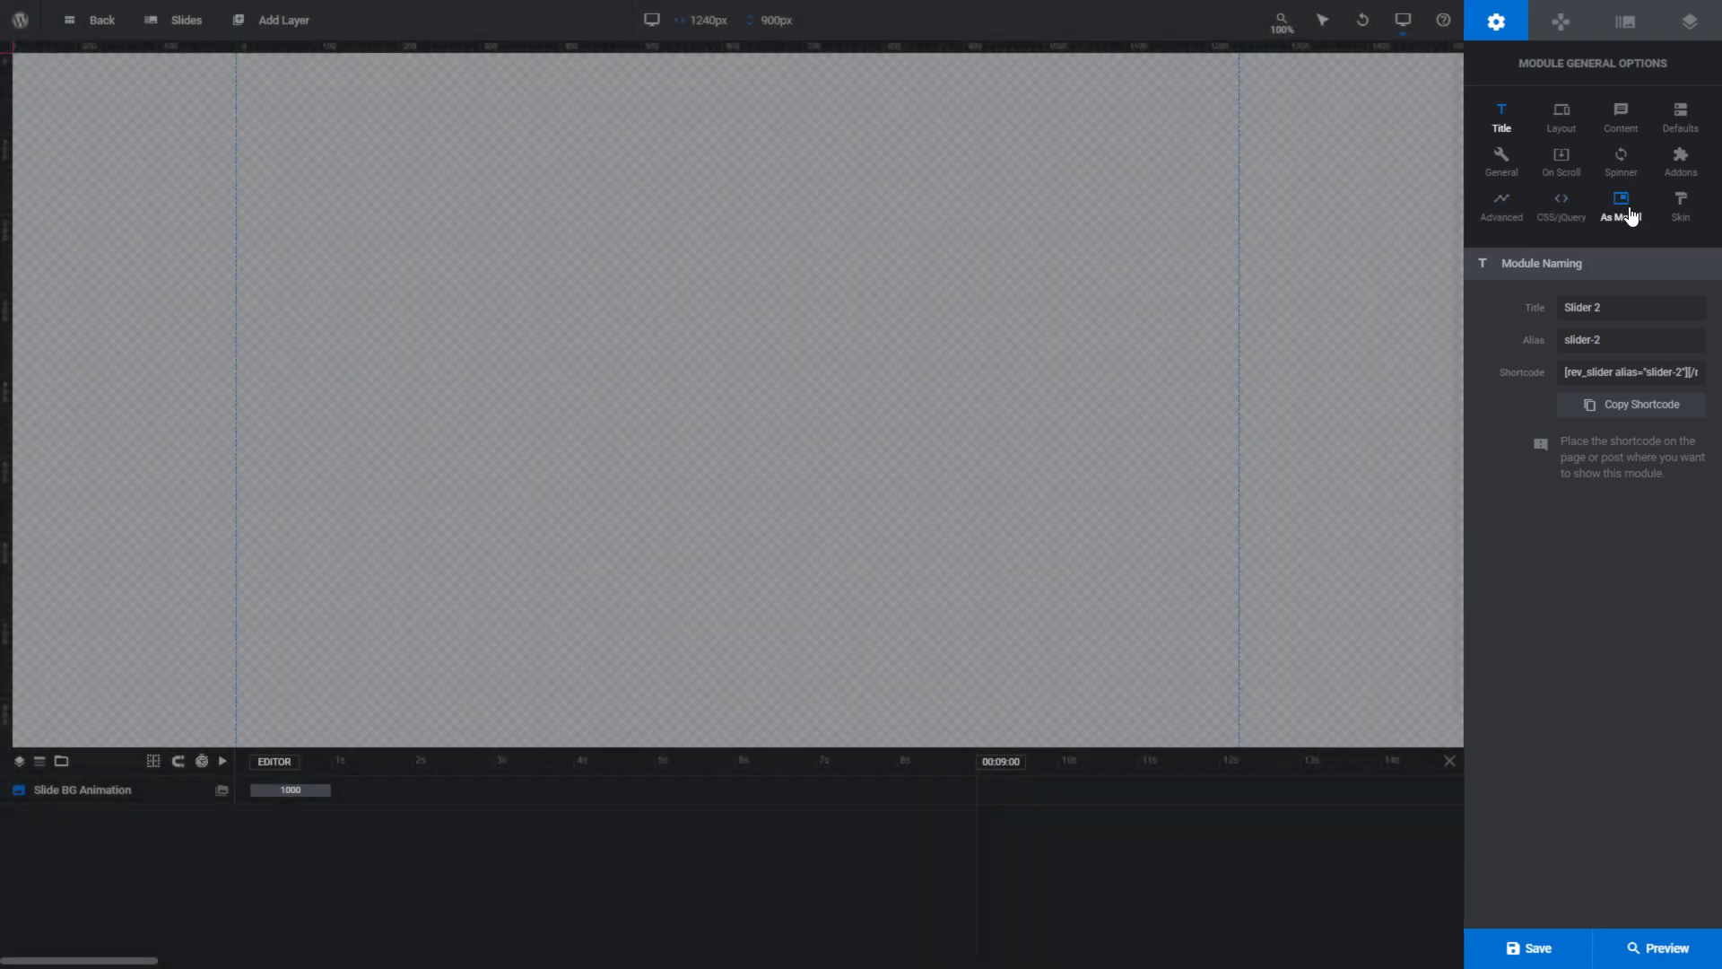
{"action": "left_click_drag", "start_coordinate": [1567, 308], "coordinate": [1622, 309]}
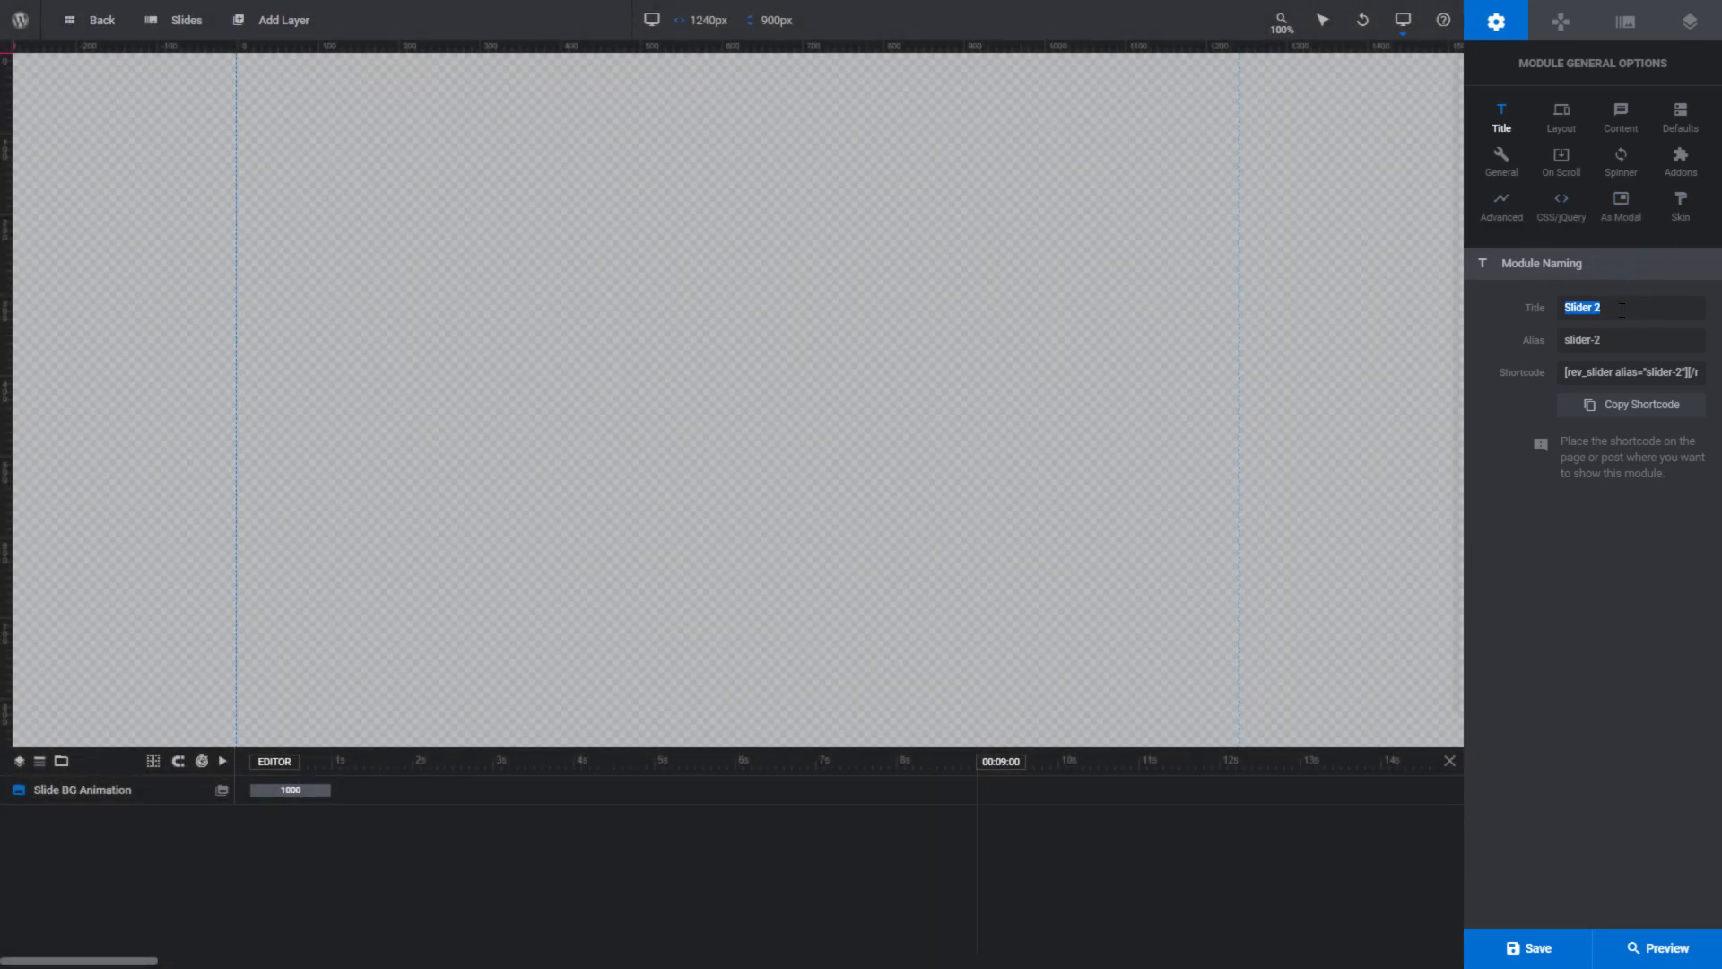
{"action": "type", "text": "My Awesome Module"}
- Set the module layout's sizing to Full-Width
{"action": "left_click", "coordinate": [1562, 117]}
{"action": "left_click", "coordinate": [1566, 427]}
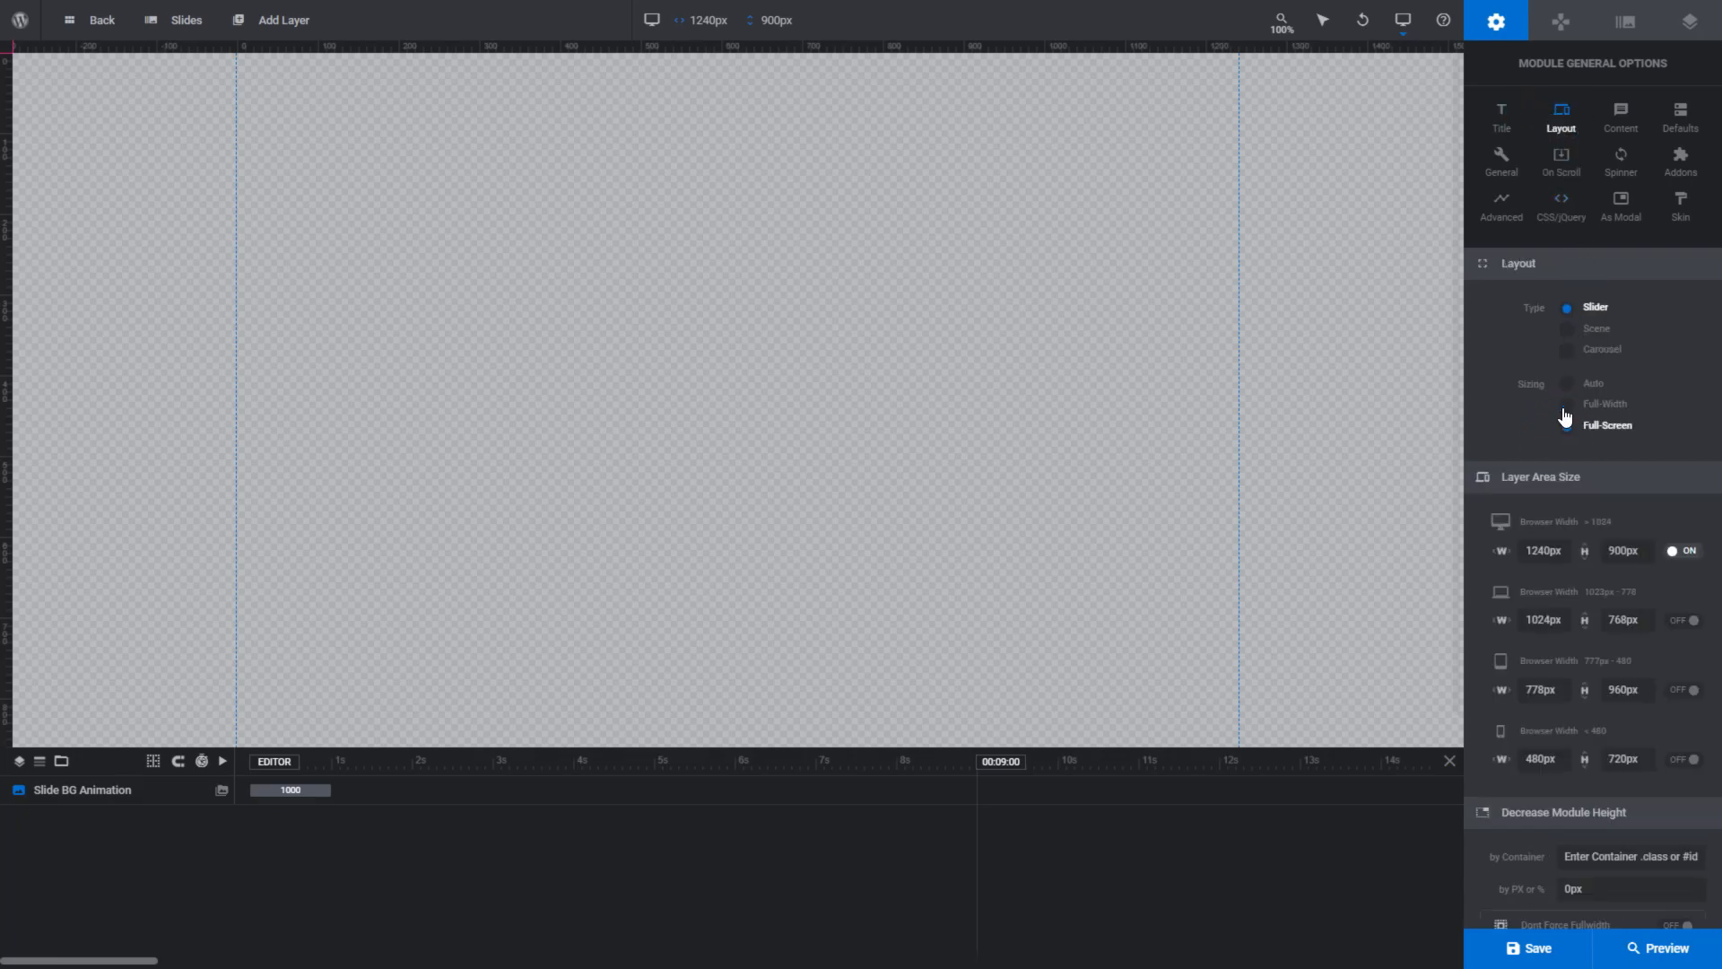
{"action": "left_click", "coordinate": [1566, 404]}
{"action": "scroll", "coordinate": [1573, 477], "scroll_direction": "down", "scroll_amount": 6}
{"action": "scroll", "coordinate": [1573, 492], "scroll_direction": "up", "scroll_amount": 6}
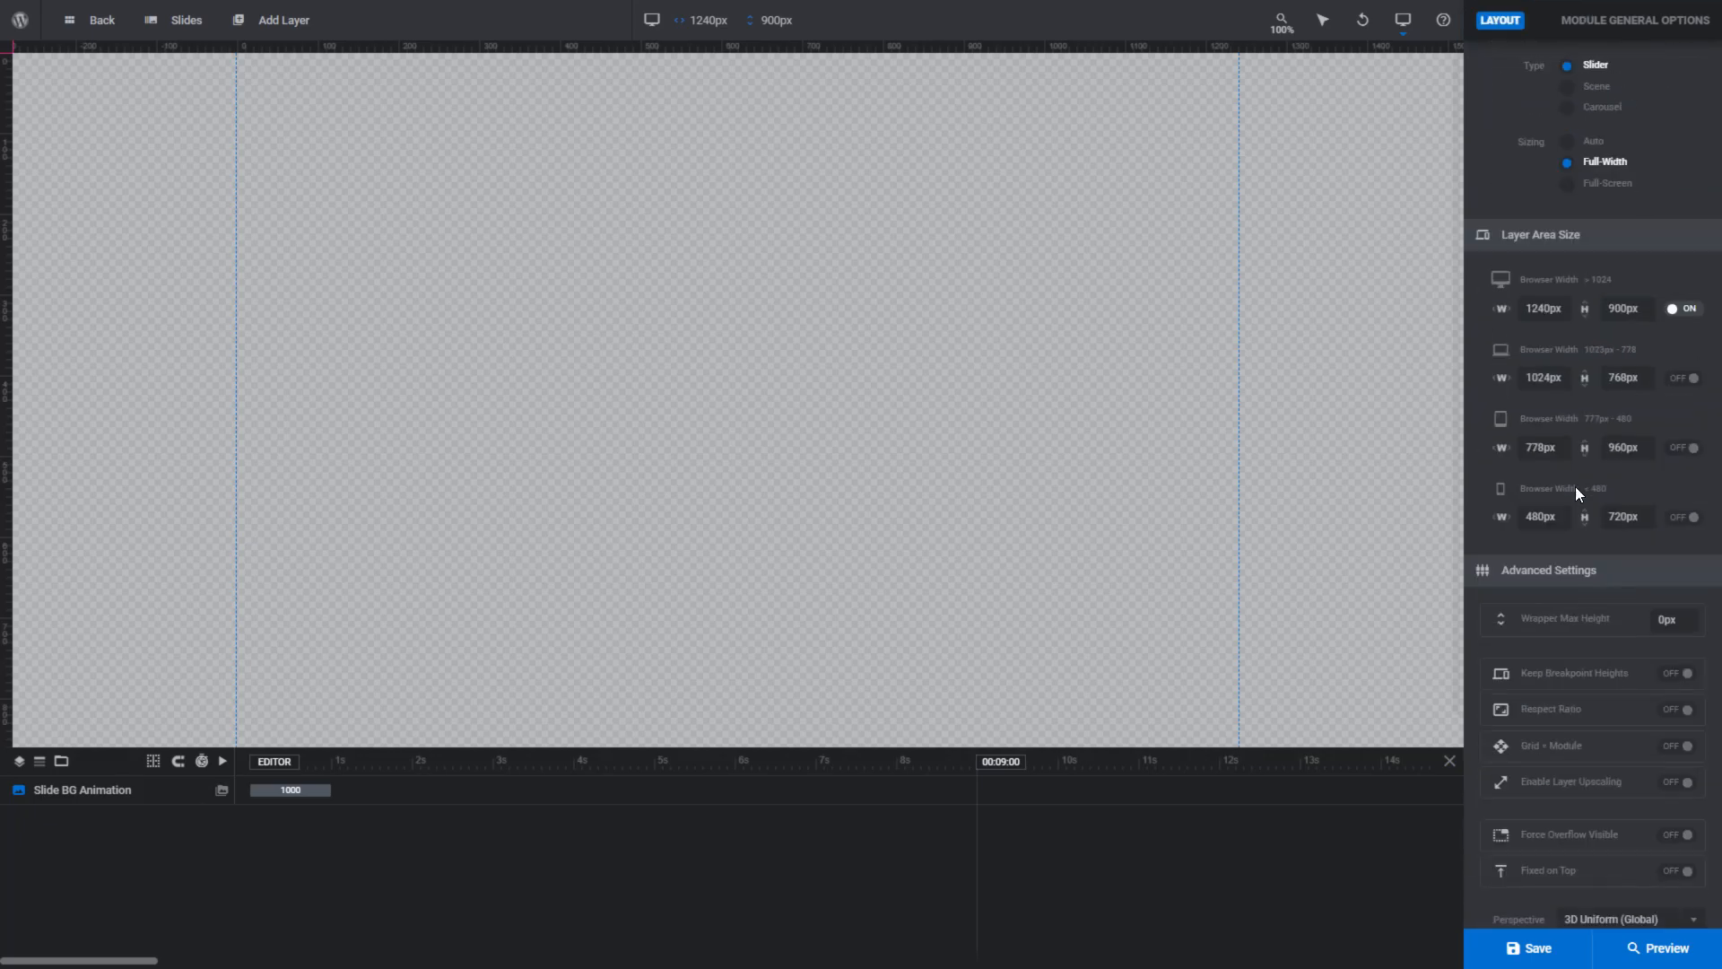
- Review the module's Defaults, General and On Scroll settings, plus the navigation, slide and layer options
{"action": "left_click", "coordinate": [1681, 117]}
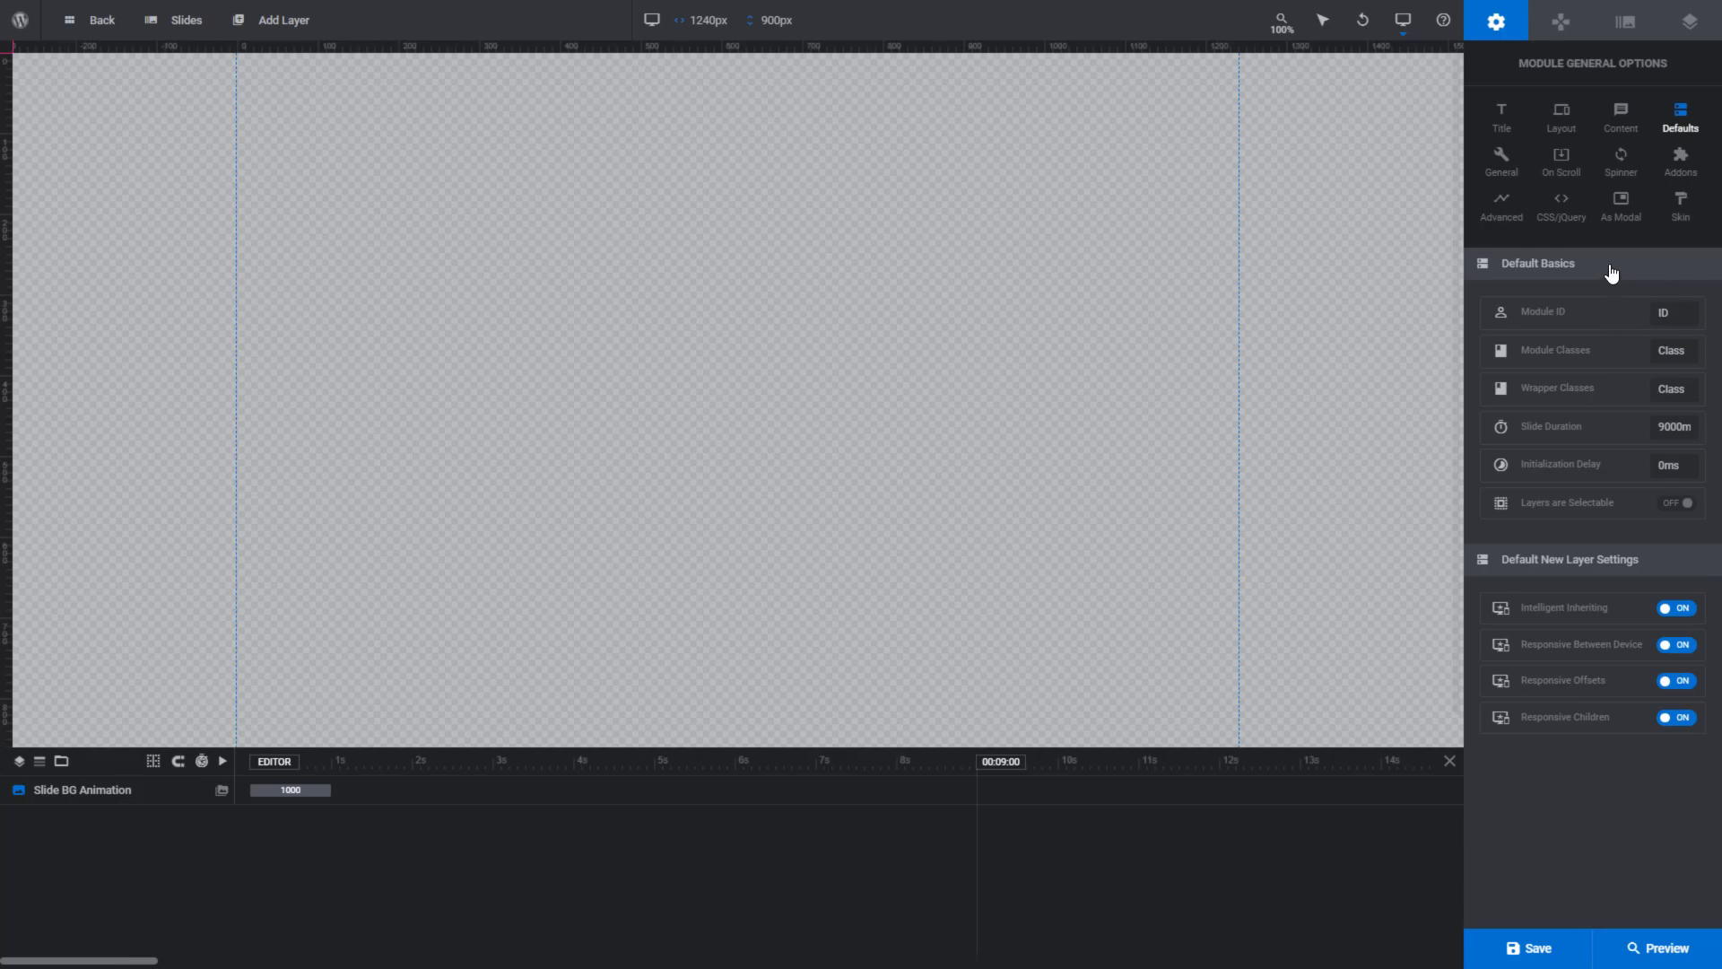
{"action": "left_click", "coordinate": [1500, 163]}
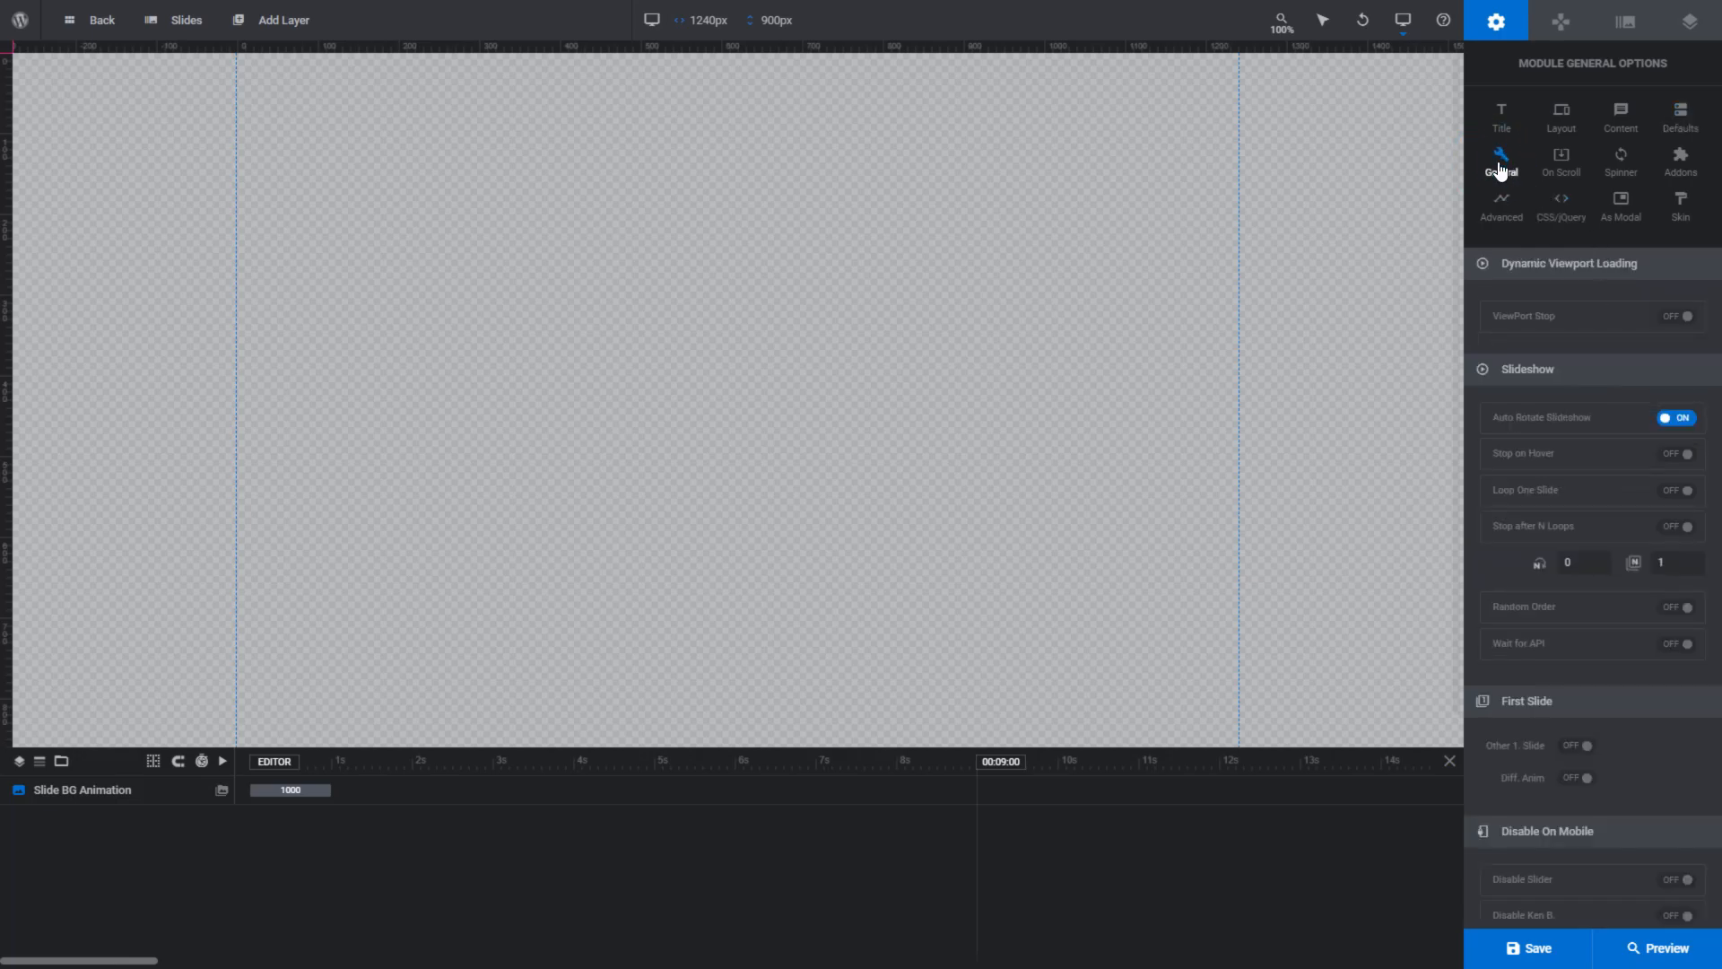
{"action": "scroll", "coordinate": [1537, 368], "scroll_direction": "down", "scroll_amount": 6}
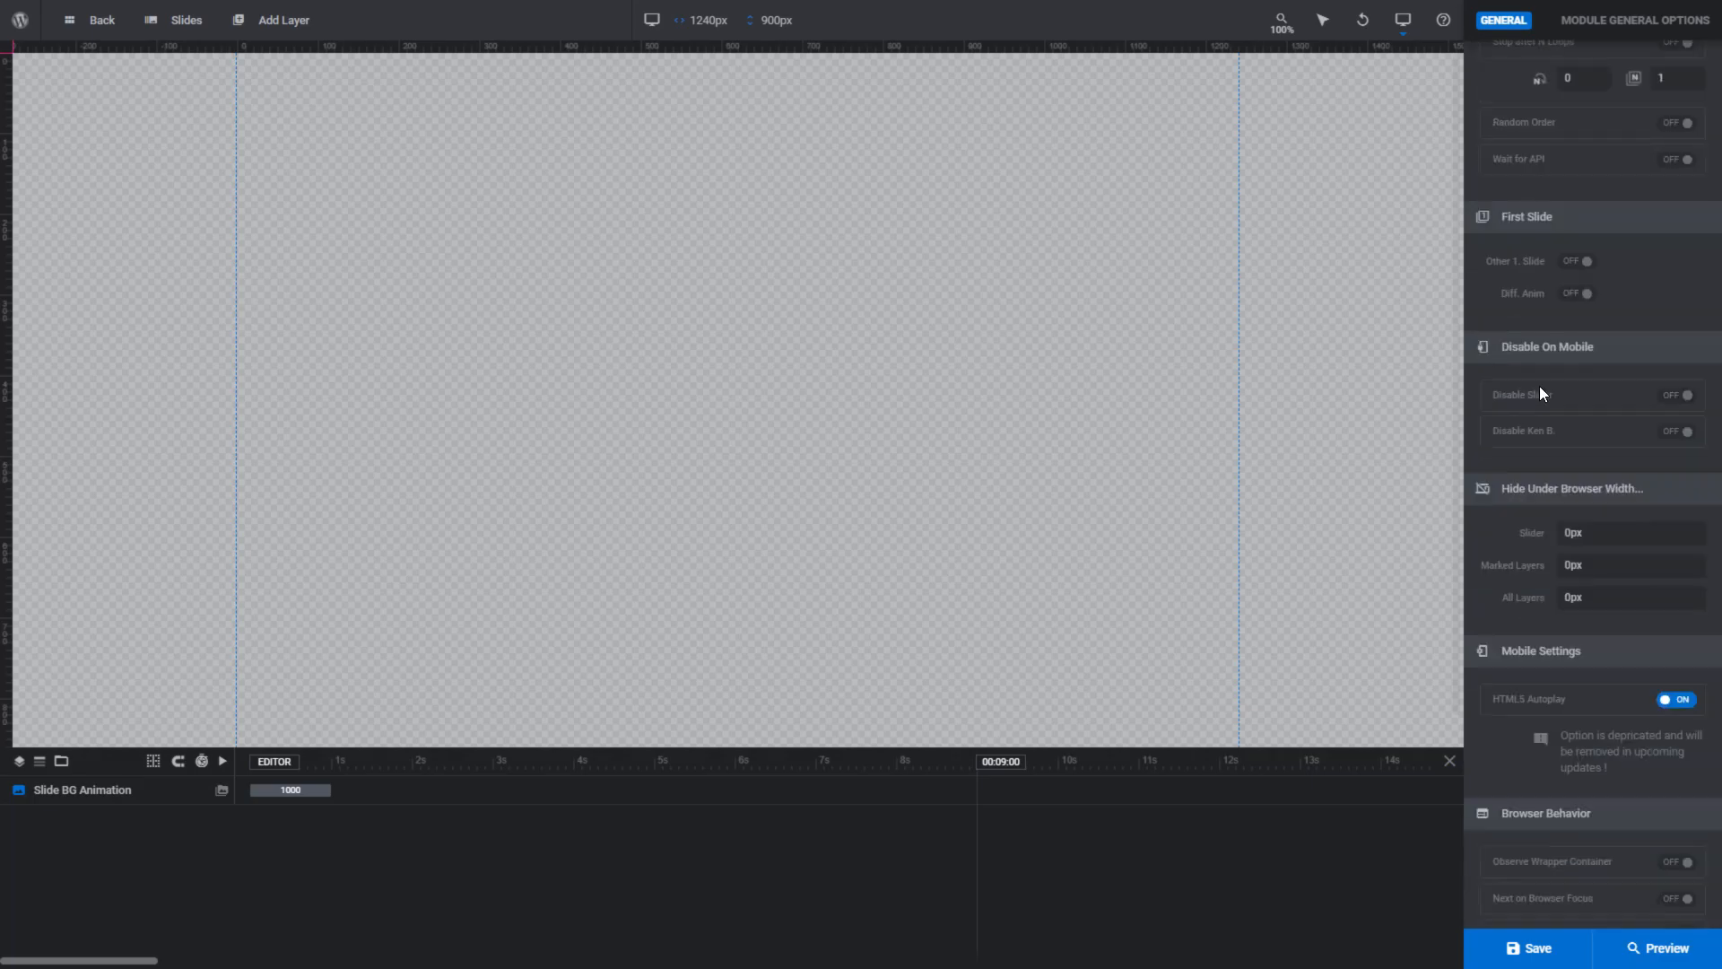
{"action": "scroll", "coordinate": [1541, 394], "scroll_direction": "up", "scroll_amount": 6}
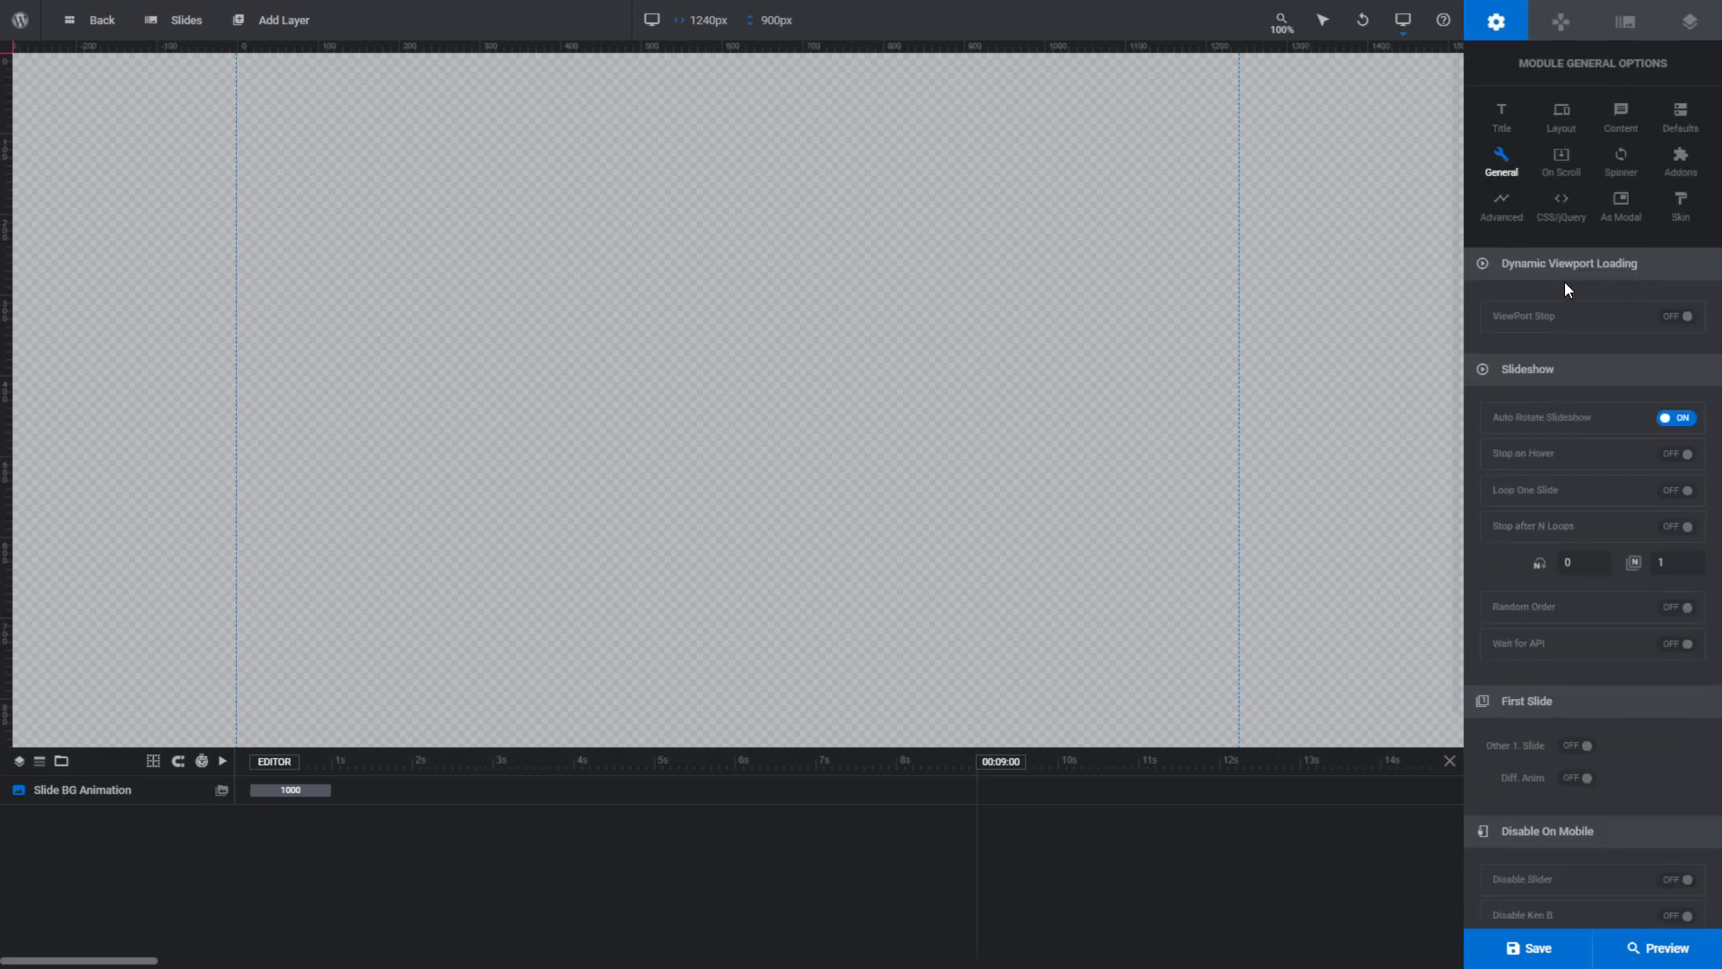
{"action": "left_click", "coordinate": [1569, 168]}
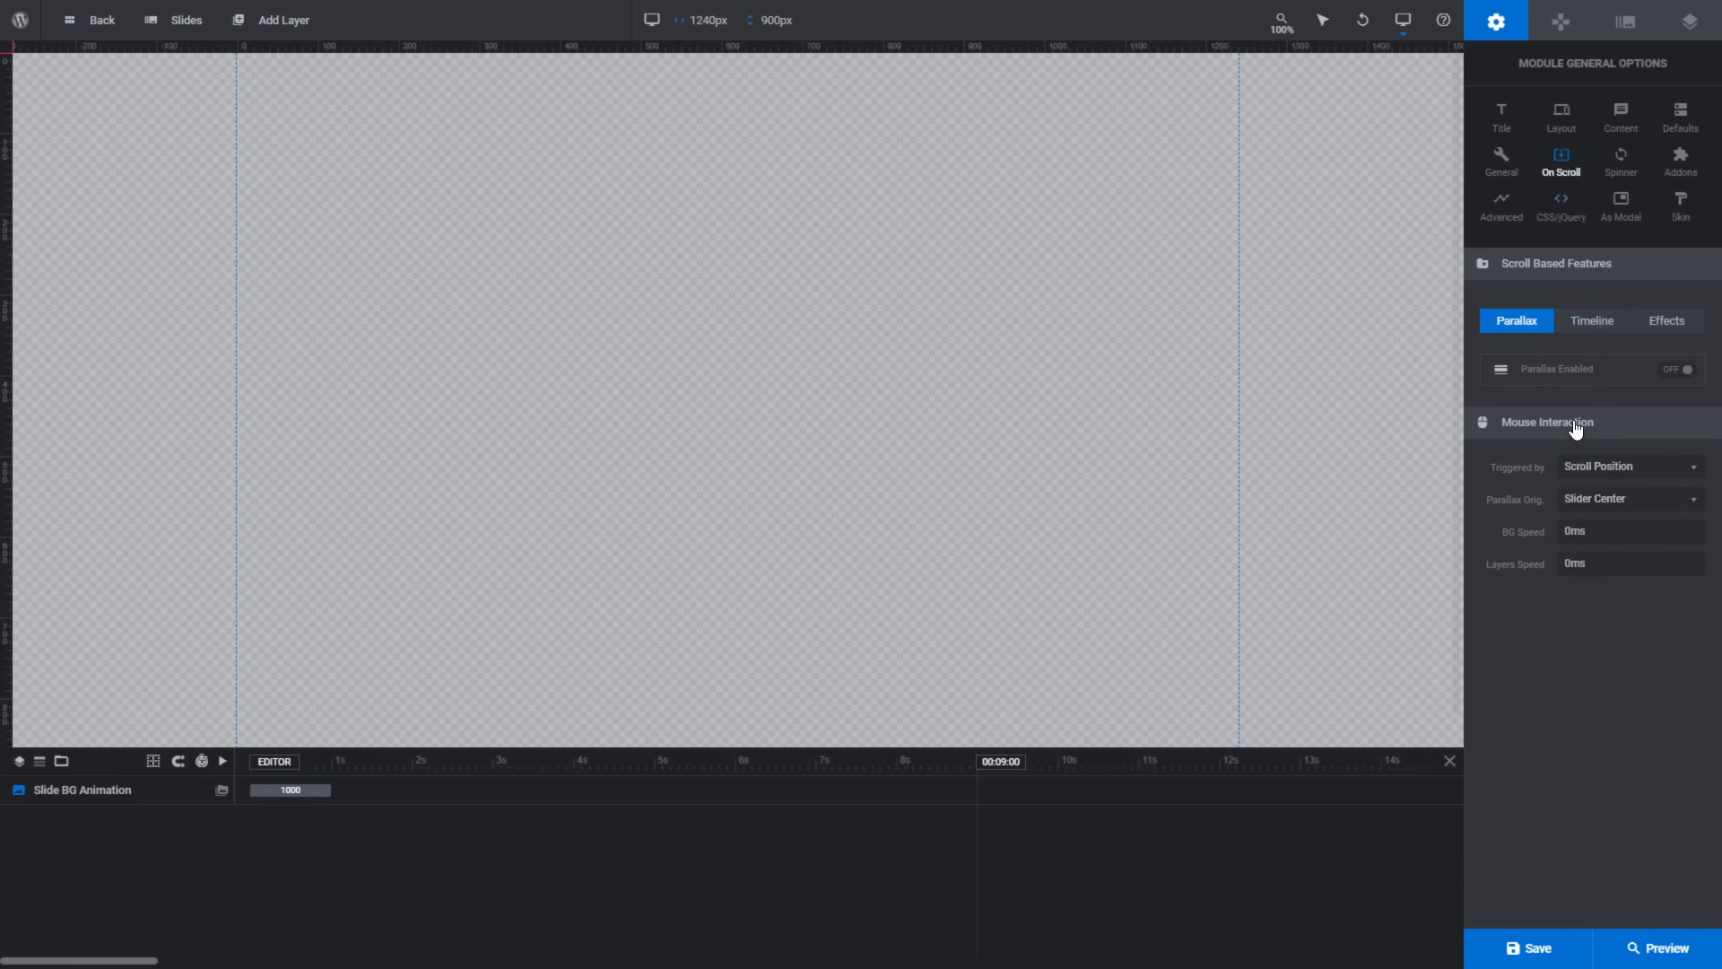
{"action": "left_click", "coordinate": [1561, 25]}
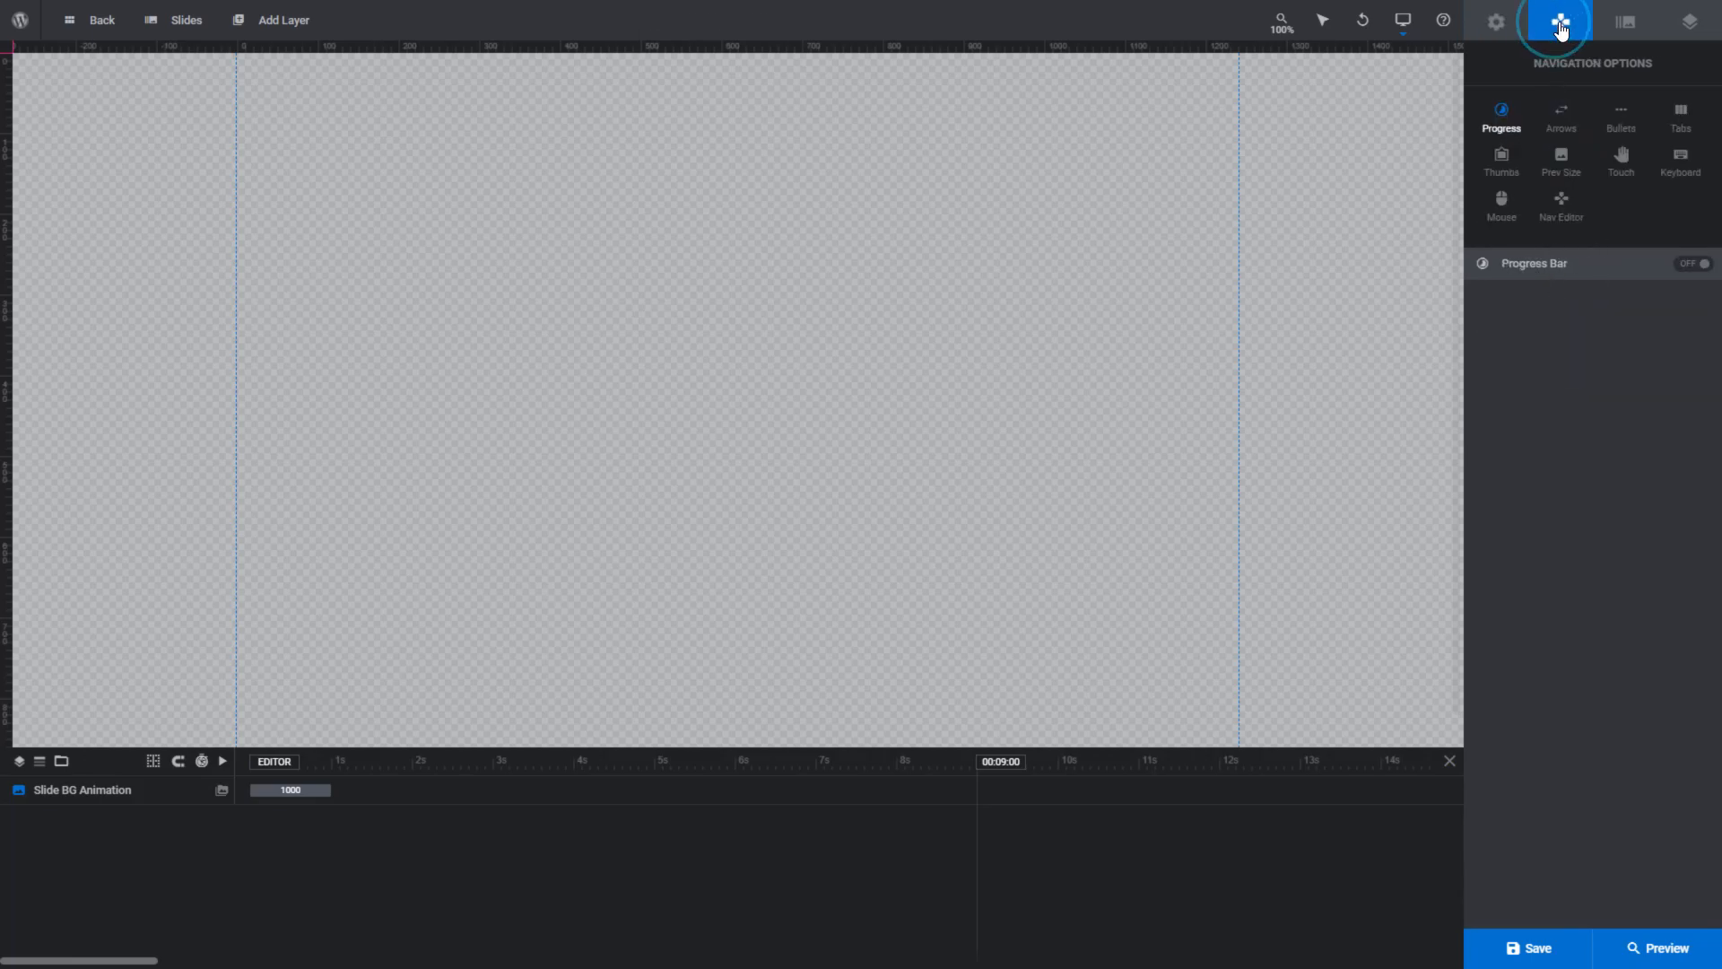
{"action": "left_click", "coordinate": [1627, 27]}
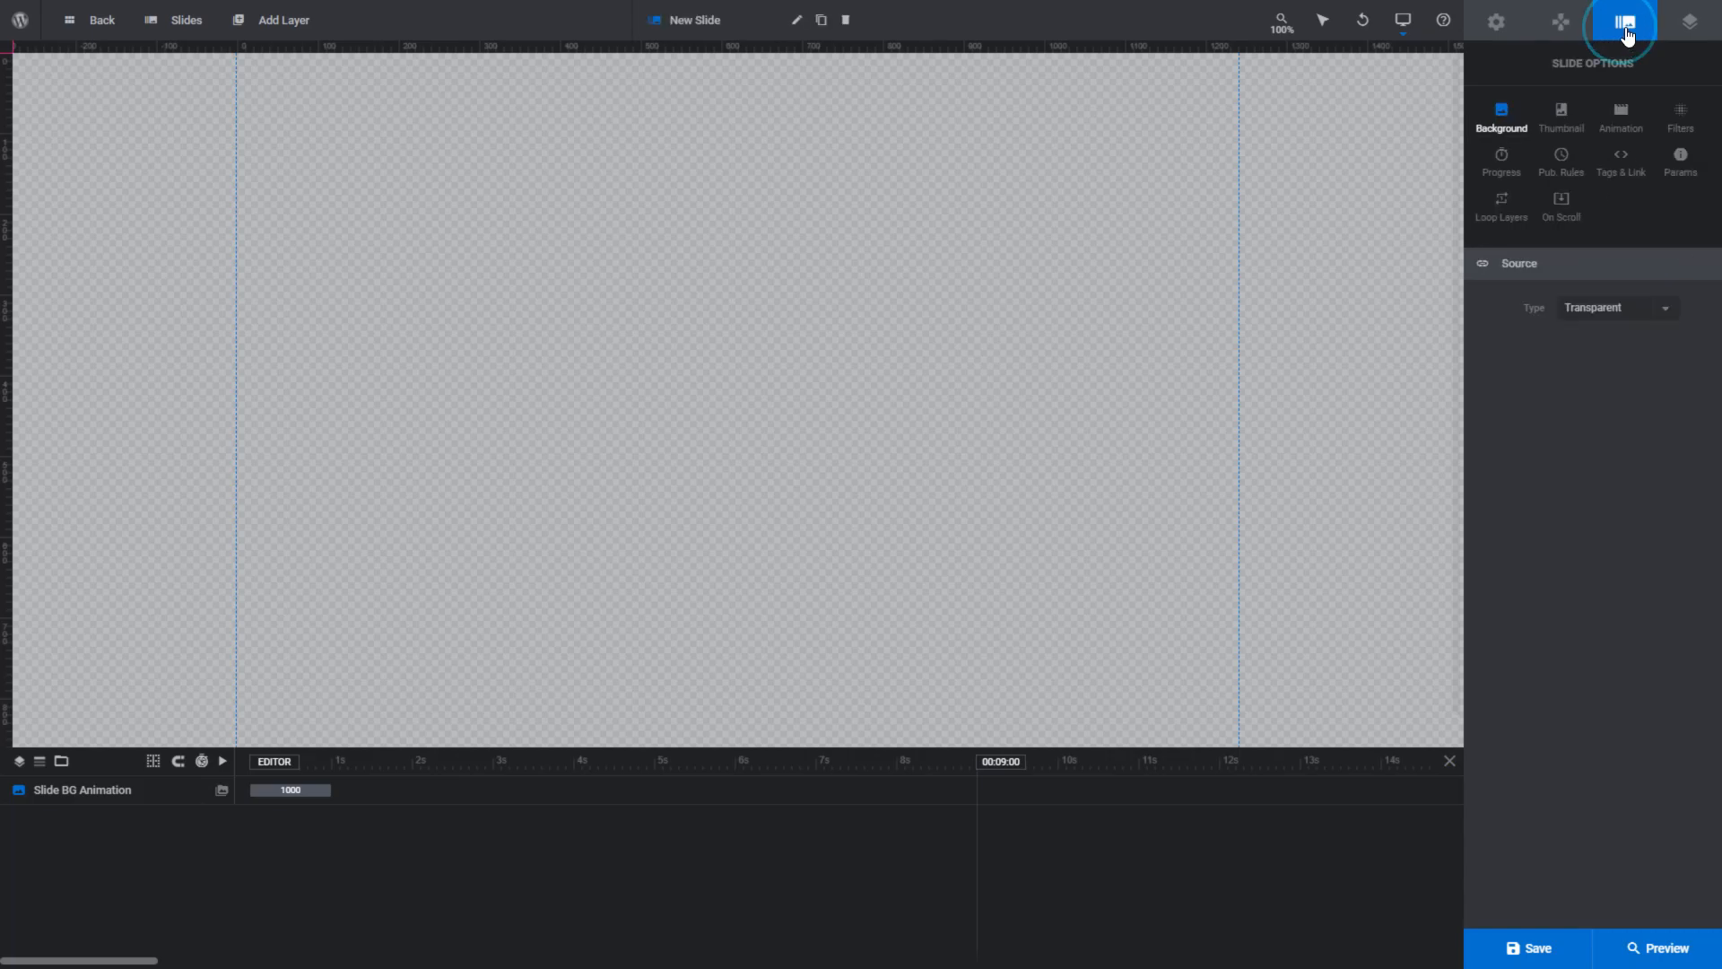
{"action": "left_click", "coordinate": [1690, 26]}
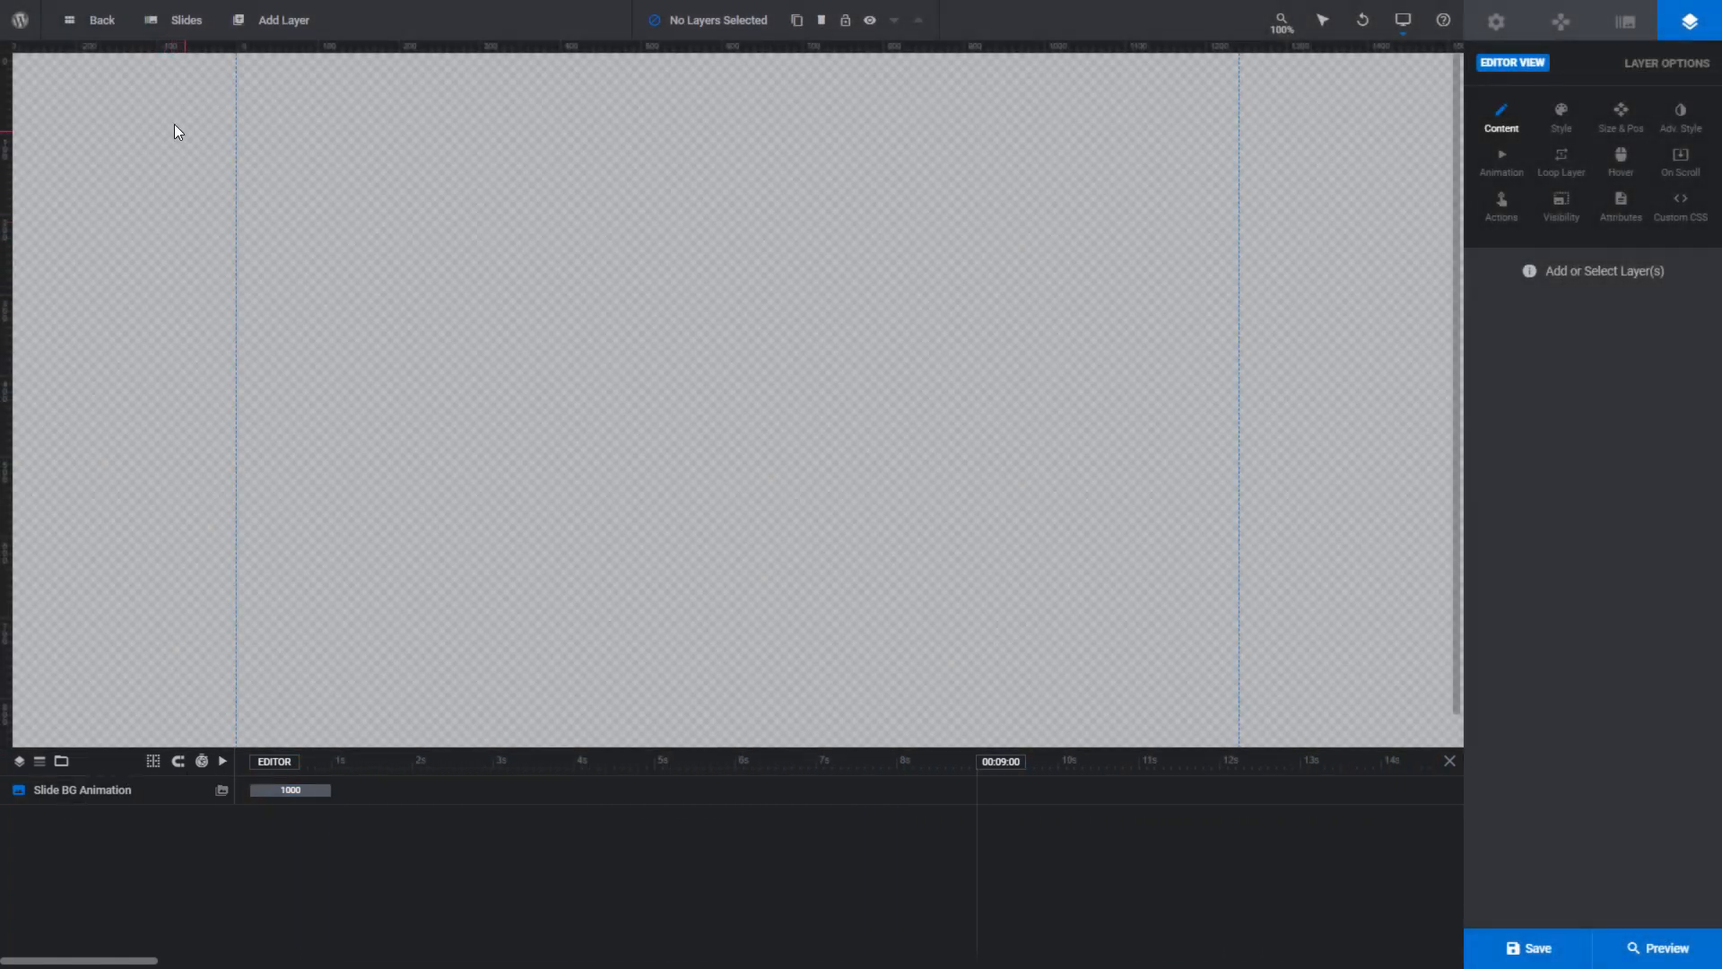
- View the module's slides one after another: #3, #4 Project 6, #2, and back to the blank #1
{"action": "mouse_move", "coordinate": [188, 27]}
{"action": "mouse_move", "coordinate": [219, 108]}
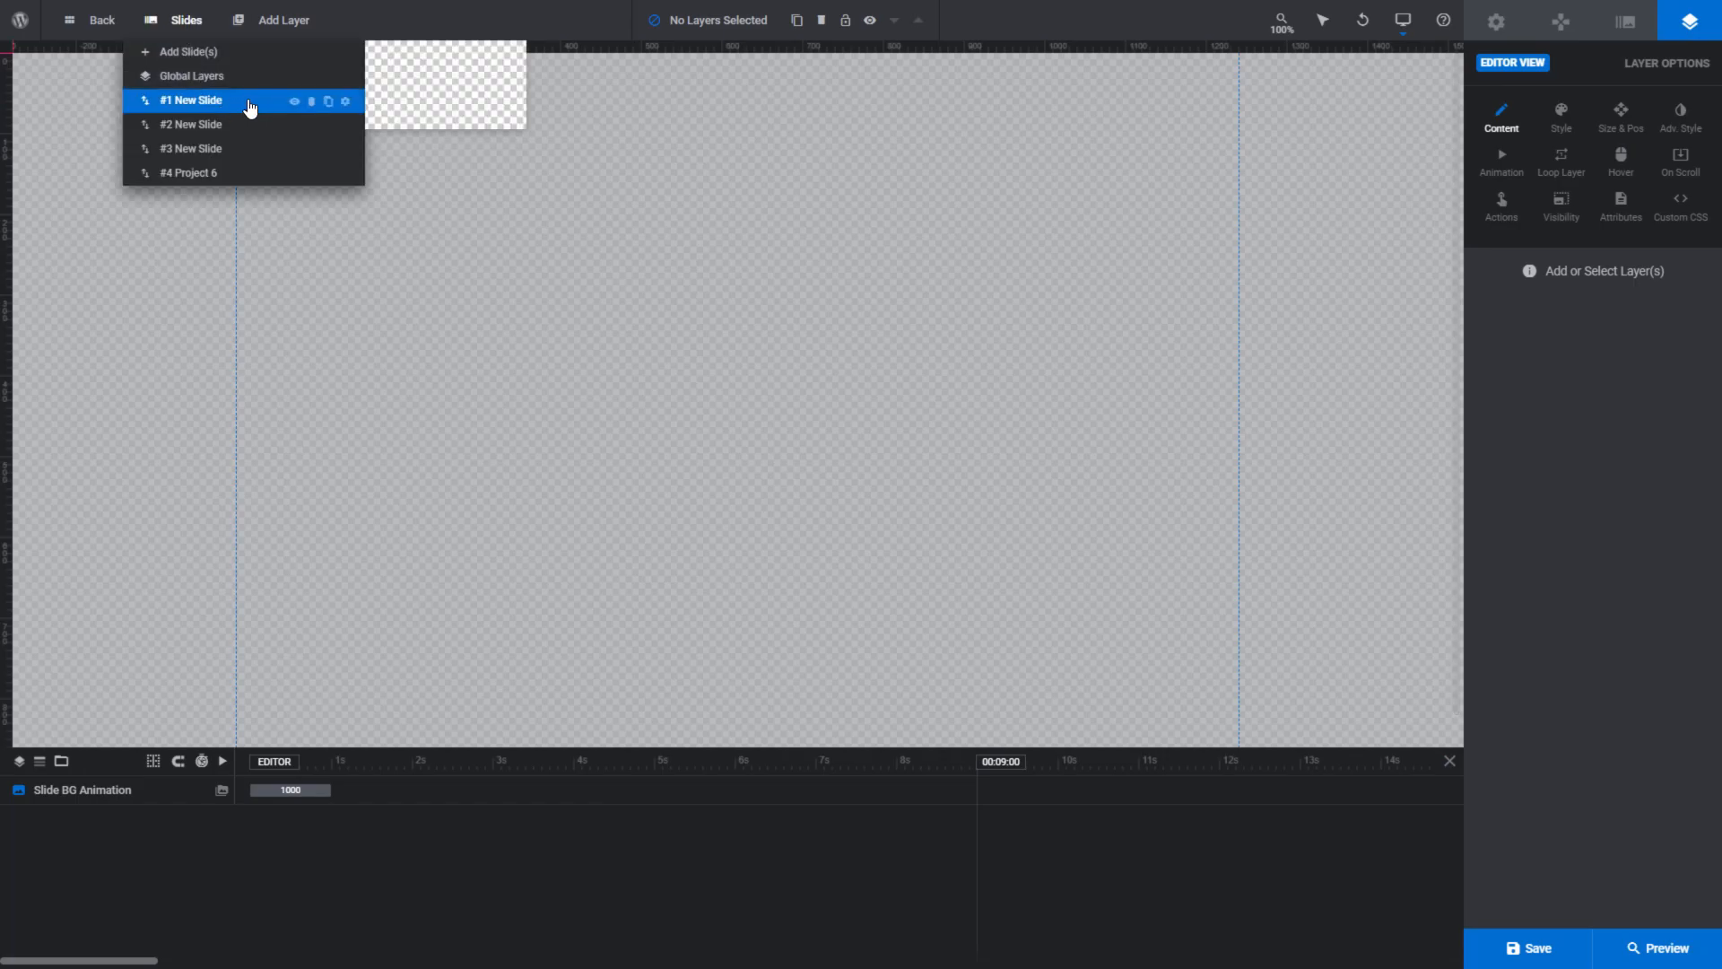
{"action": "left_click", "coordinate": [207, 149]}
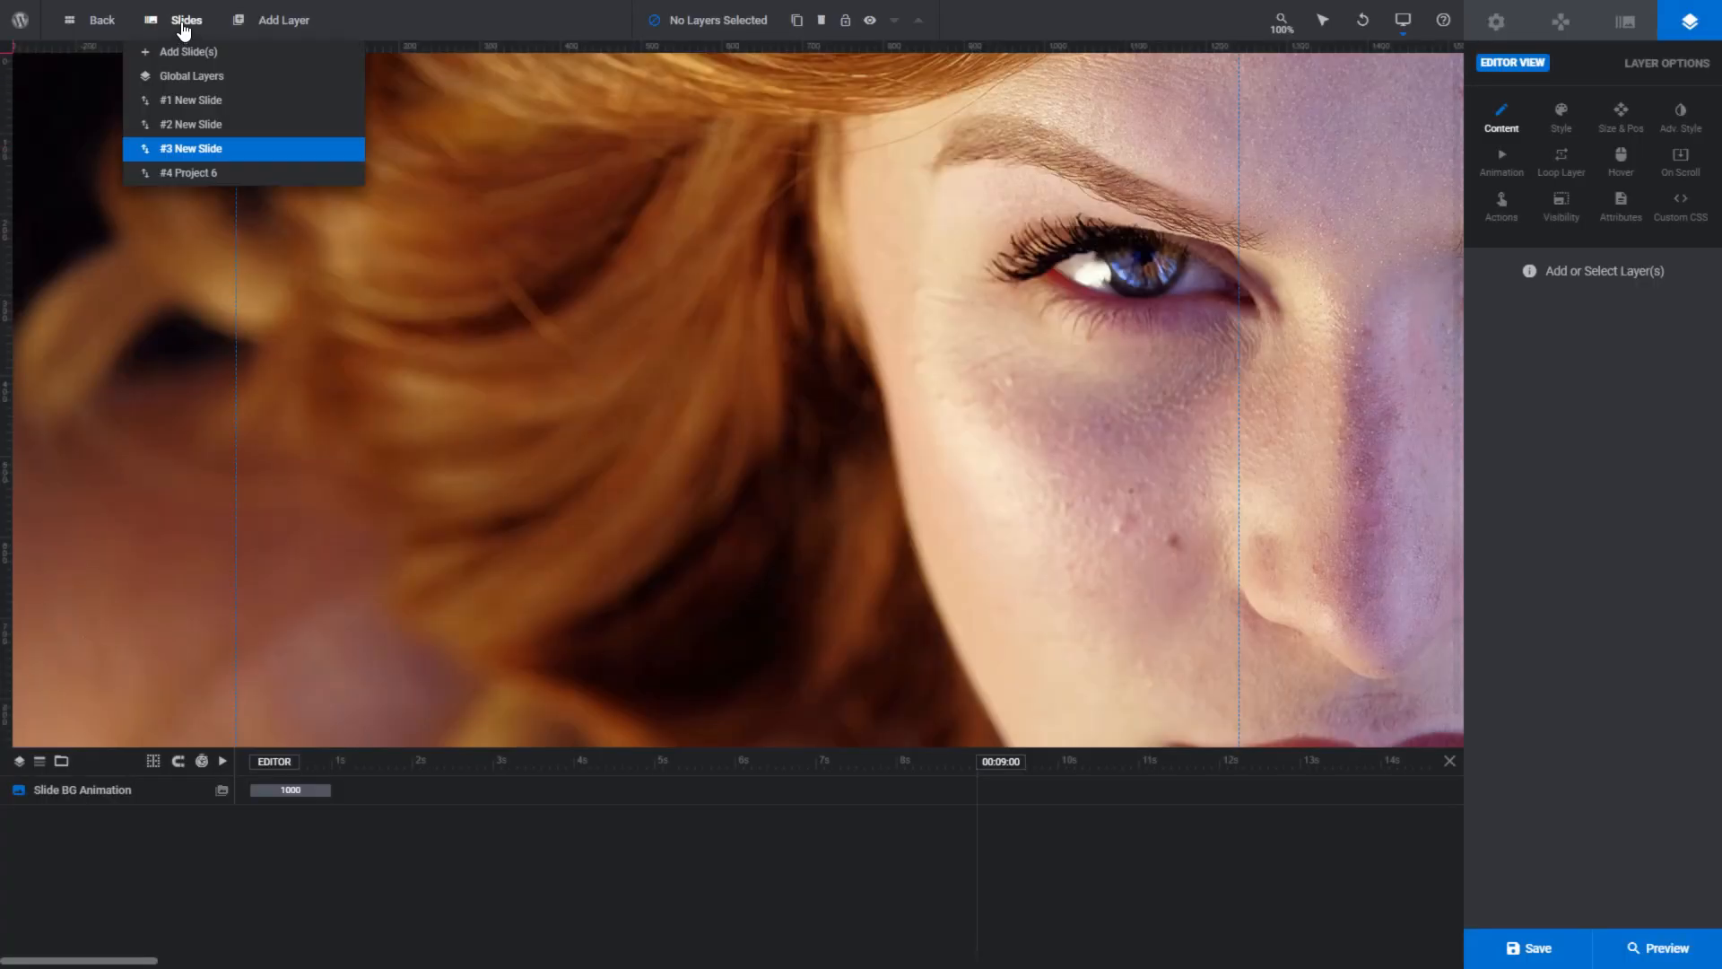
{"action": "mouse_move", "coordinate": [232, 152]}
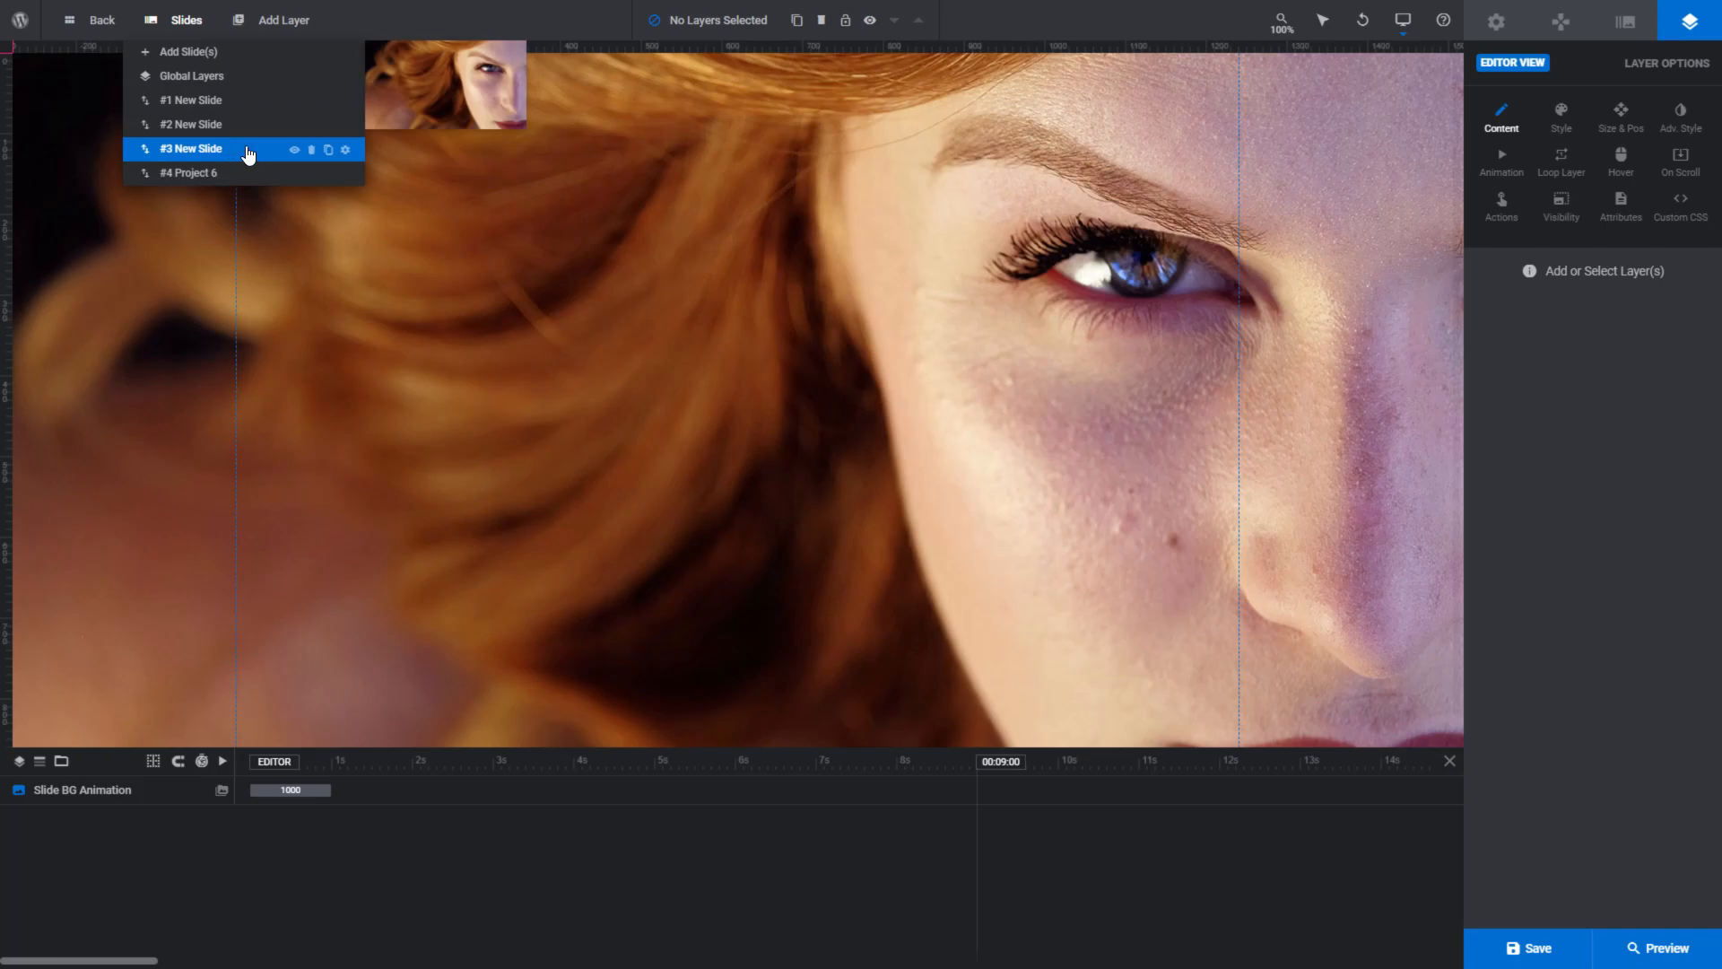
{"action": "left_click", "coordinate": [247, 178]}
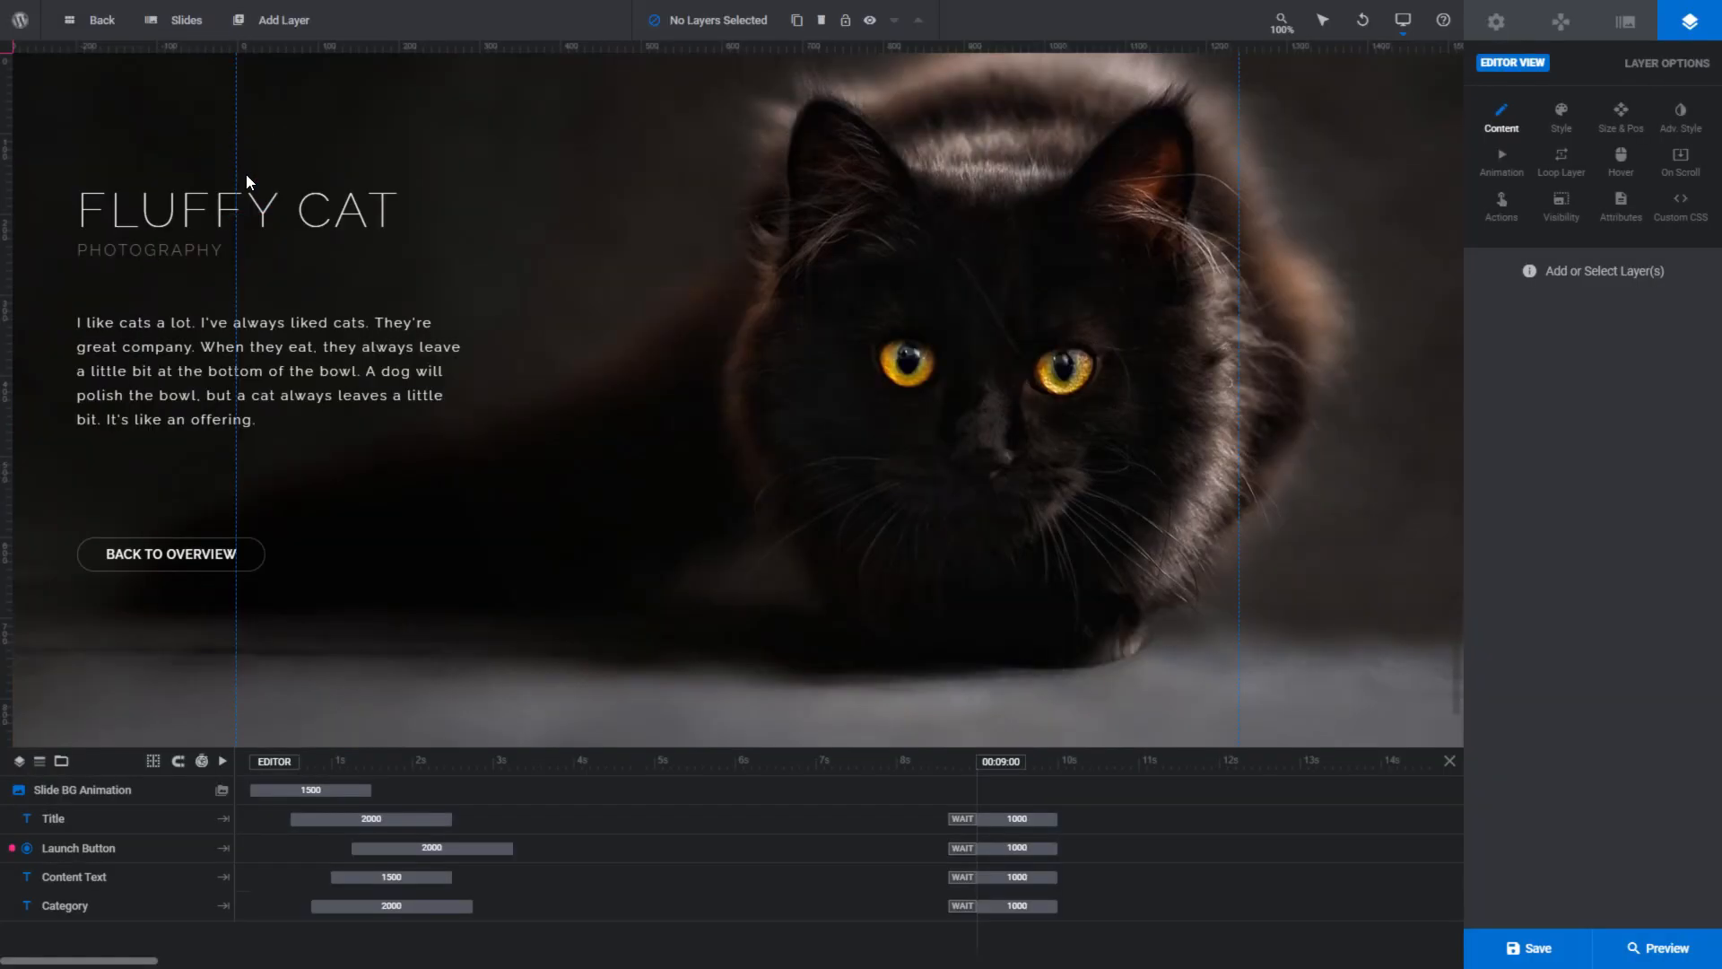
{"action": "mouse_move", "coordinate": [184, 19]}
{"action": "left_click", "coordinate": [197, 126]}
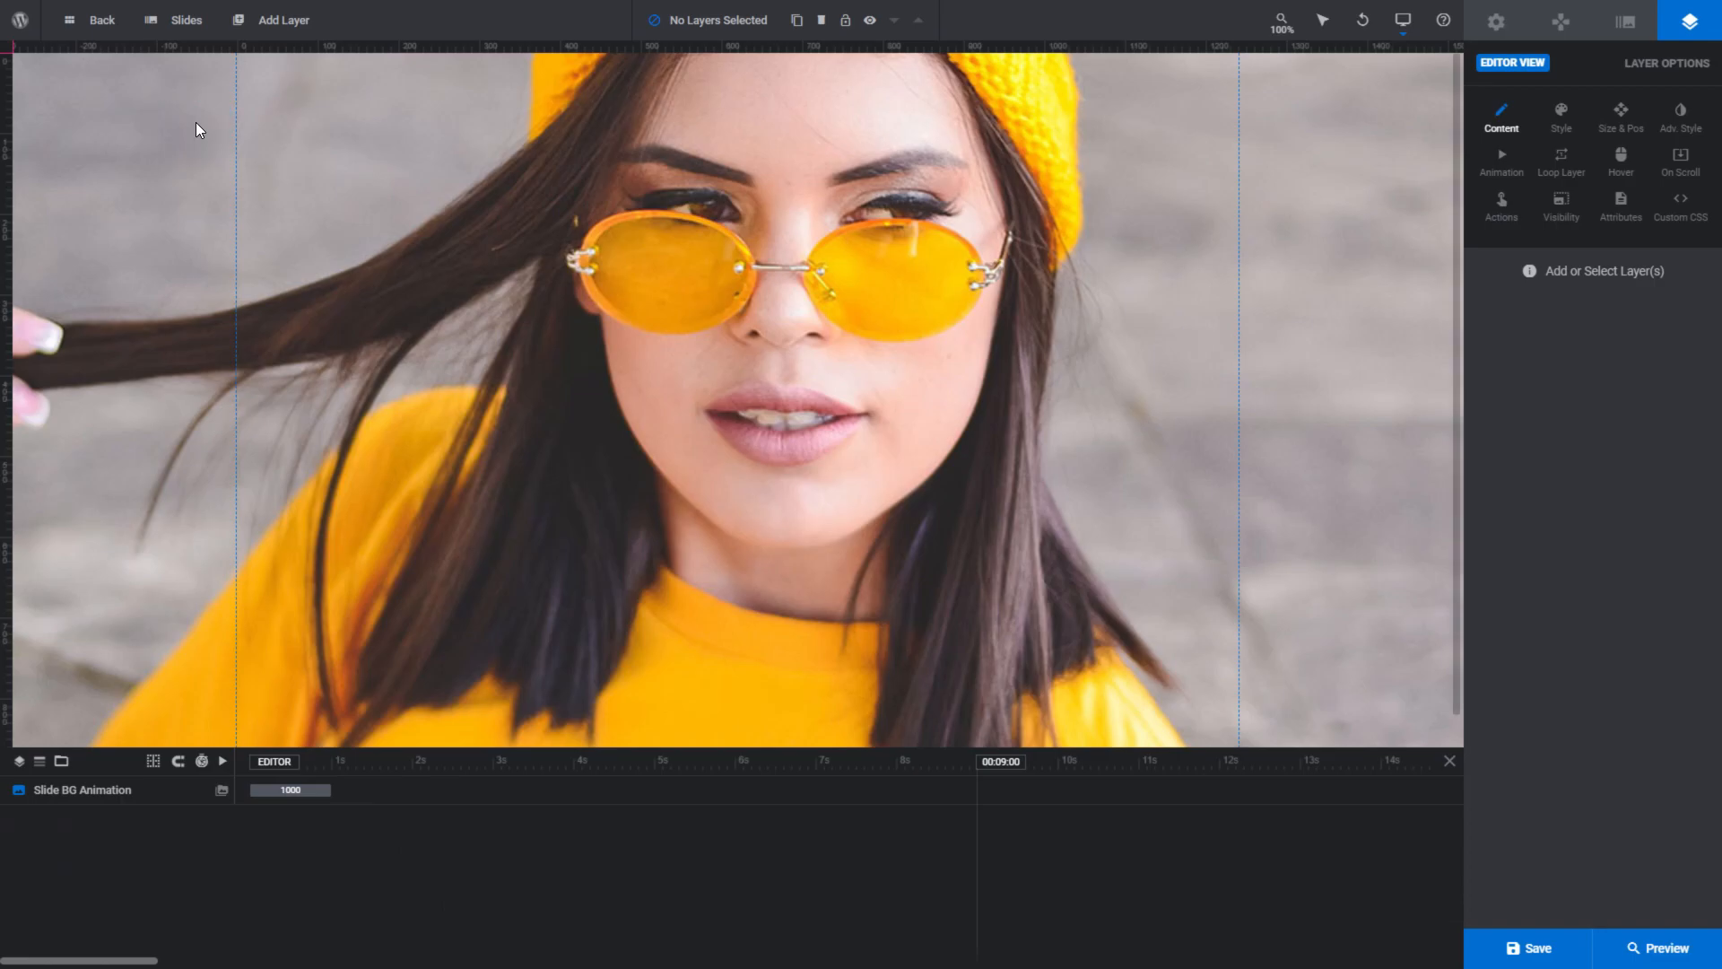
{"action": "mouse_move", "coordinate": [186, 25]}
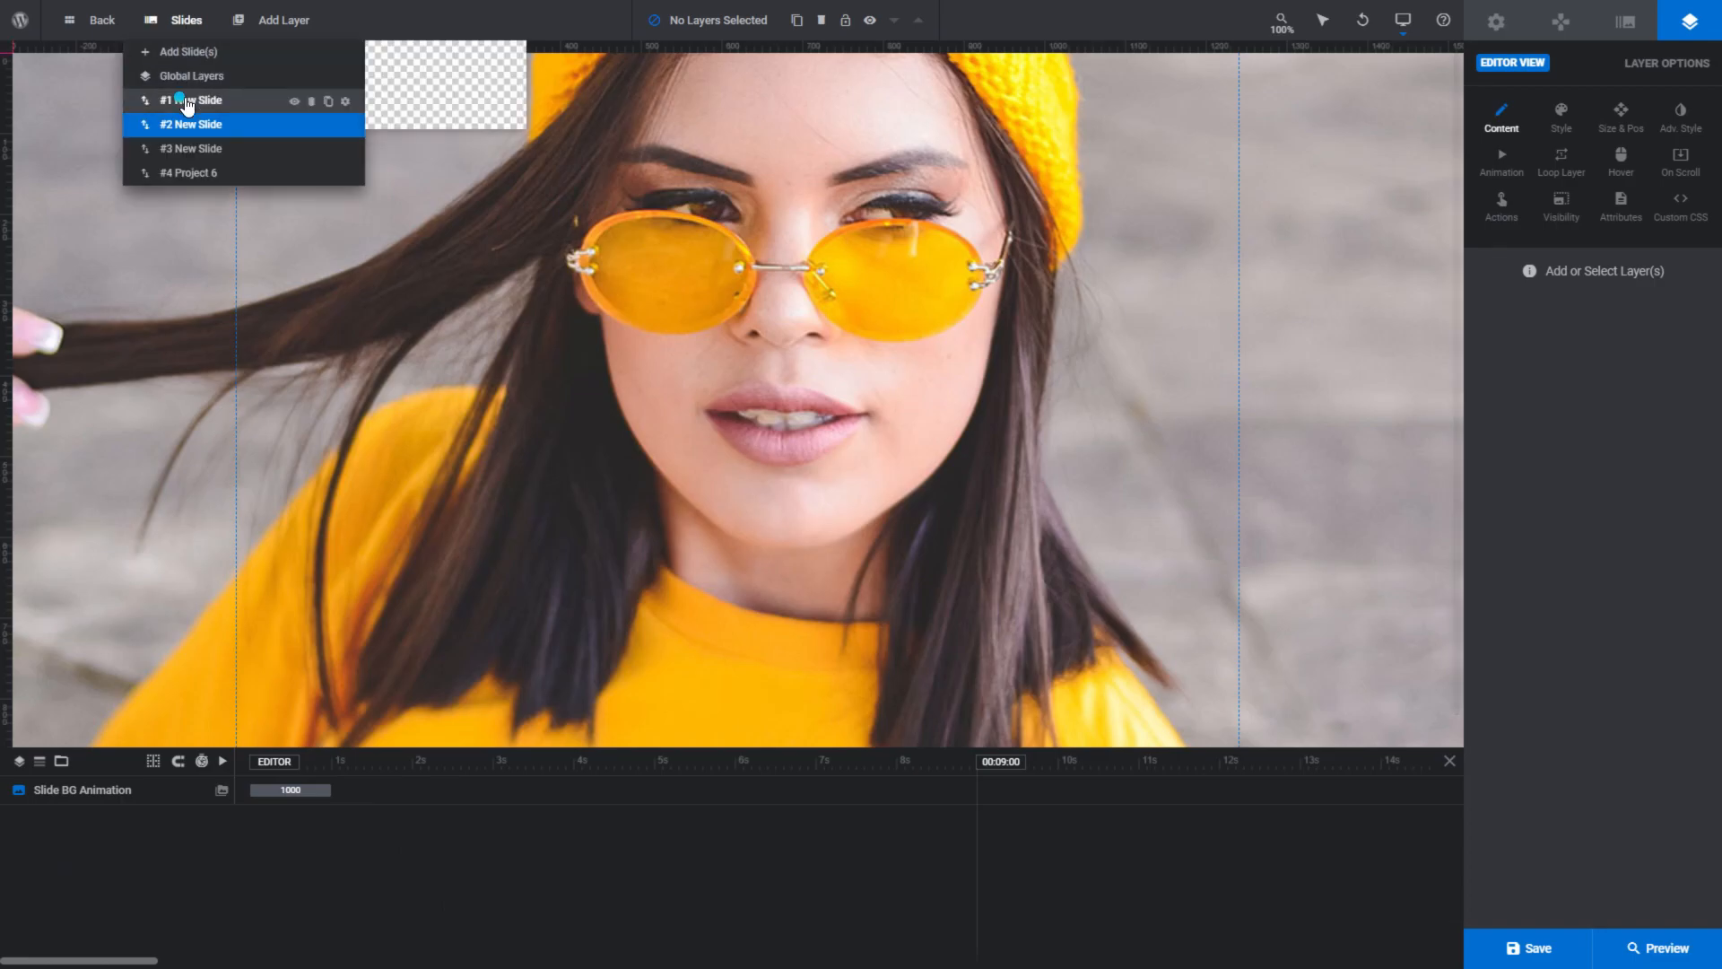
{"action": "left_click", "coordinate": [188, 105]}
{"action": "mouse_move", "coordinate": [188, 21]}
{"action": "mouse_move", "coordinate": [246, 104]}
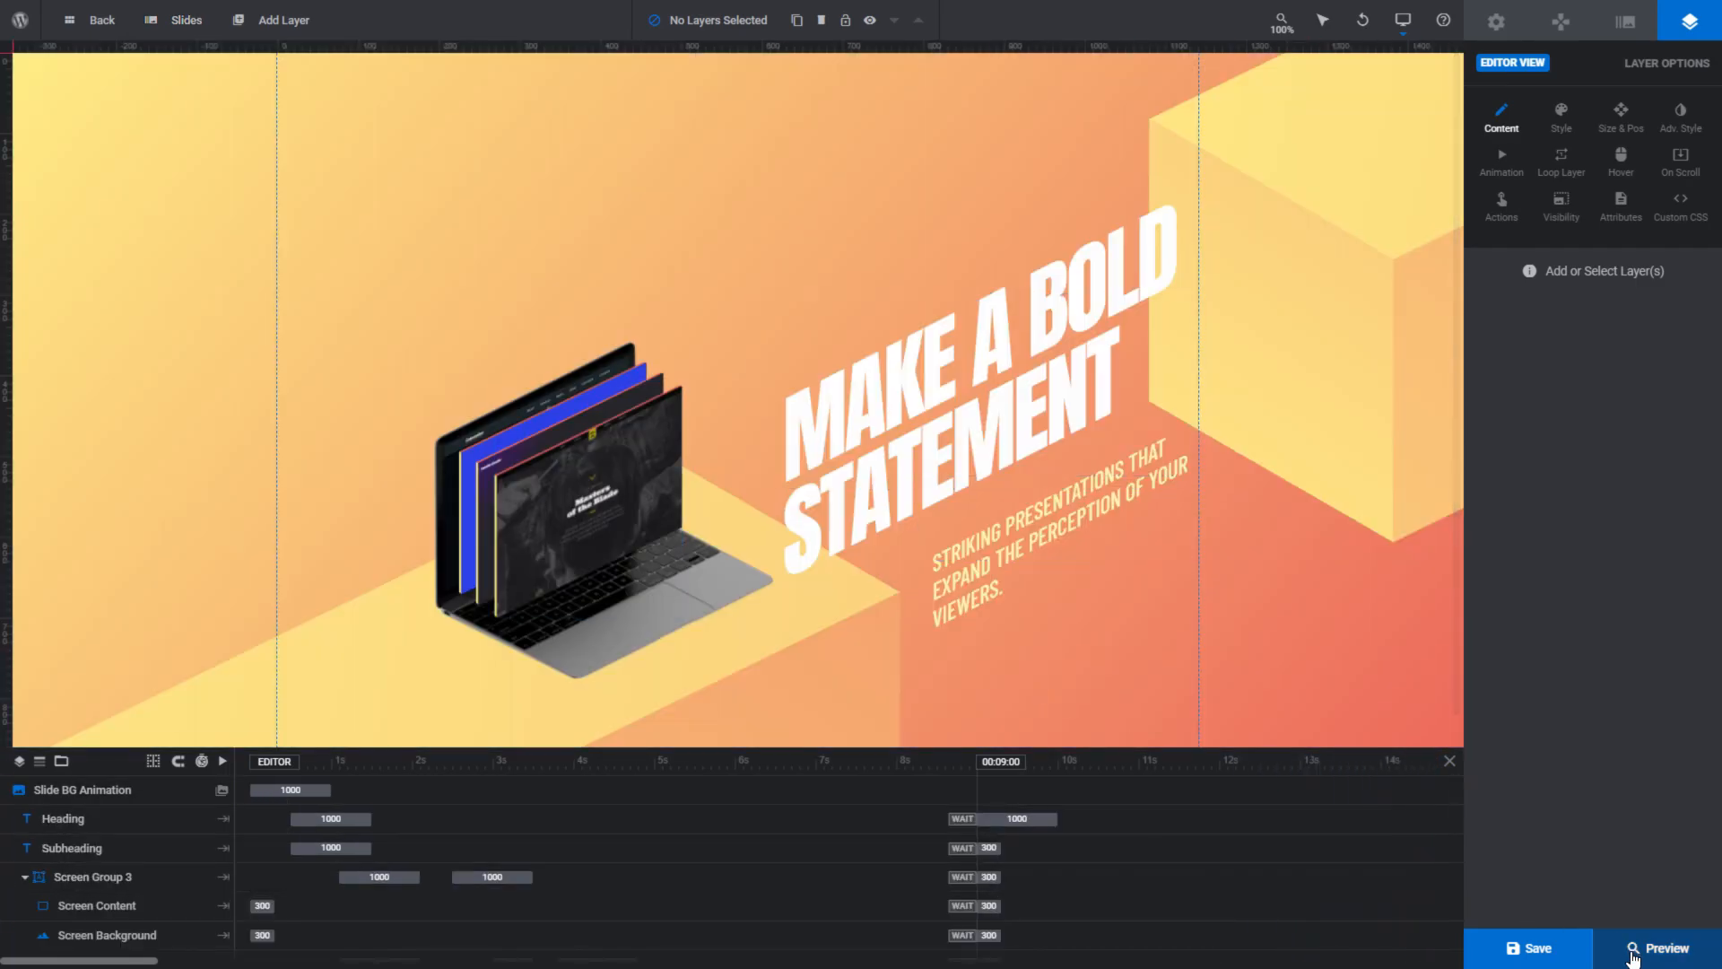
- Preview the Isometric Slider1 module, advance through its slides, and close the preview
{"action": "left_click", "coordinate": [1632, 950]}
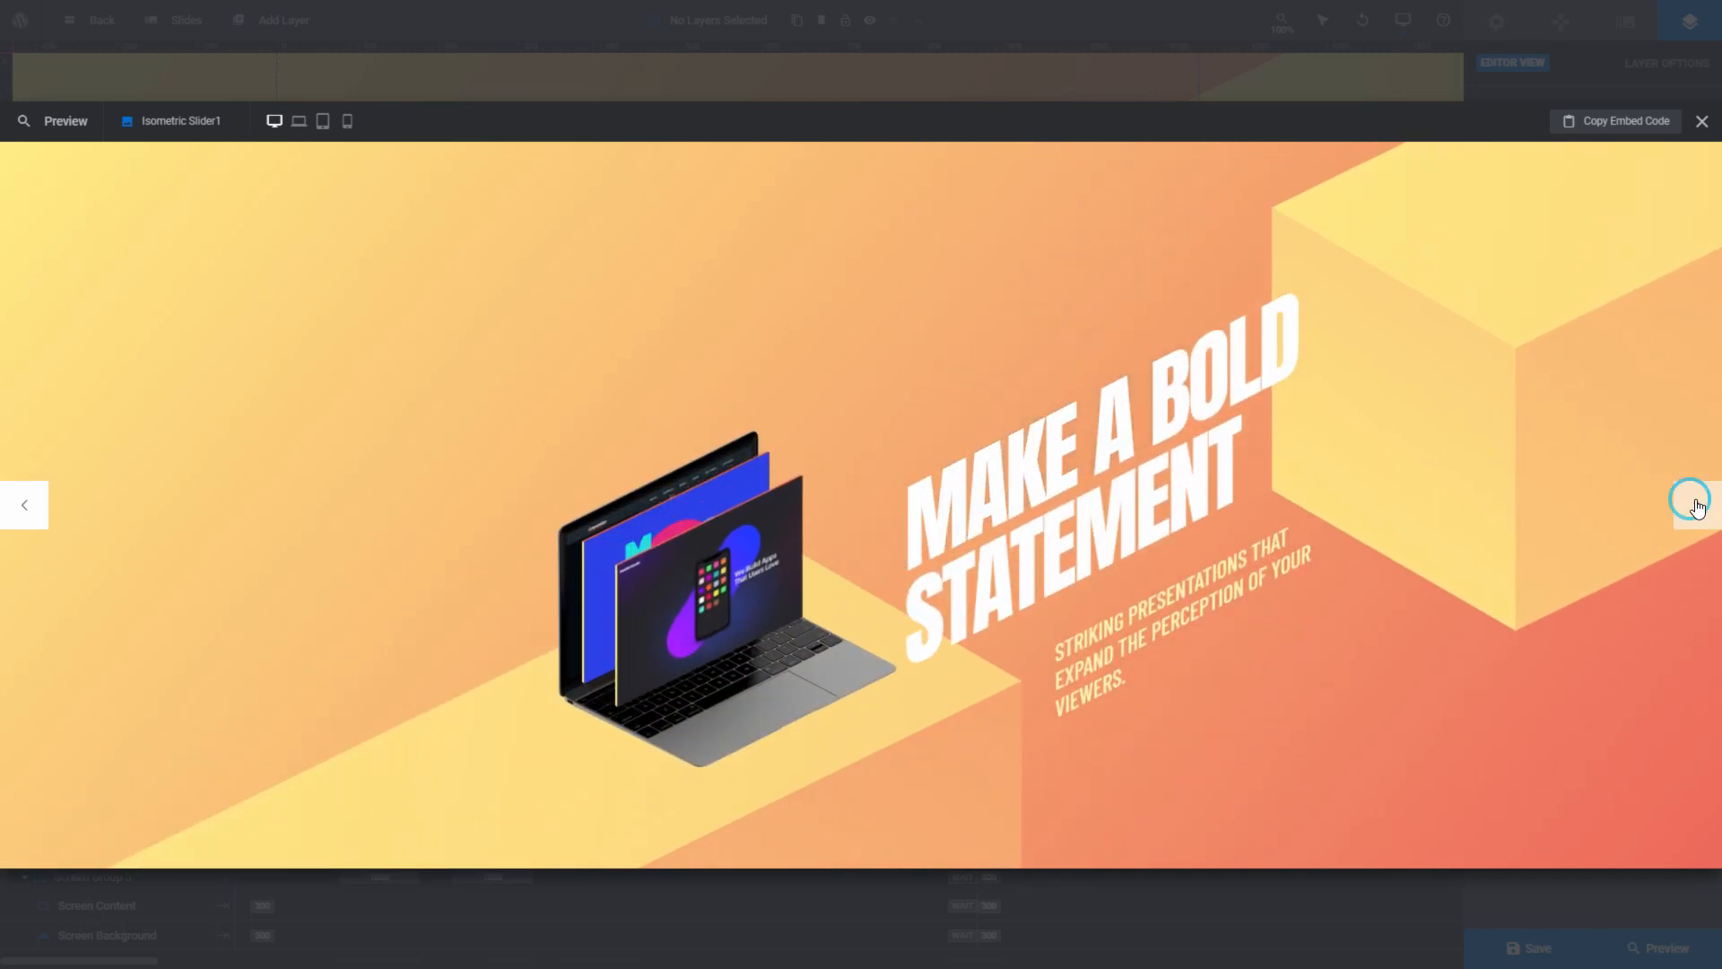
{"action": "left_click", "coordinate": [1698, 509]}
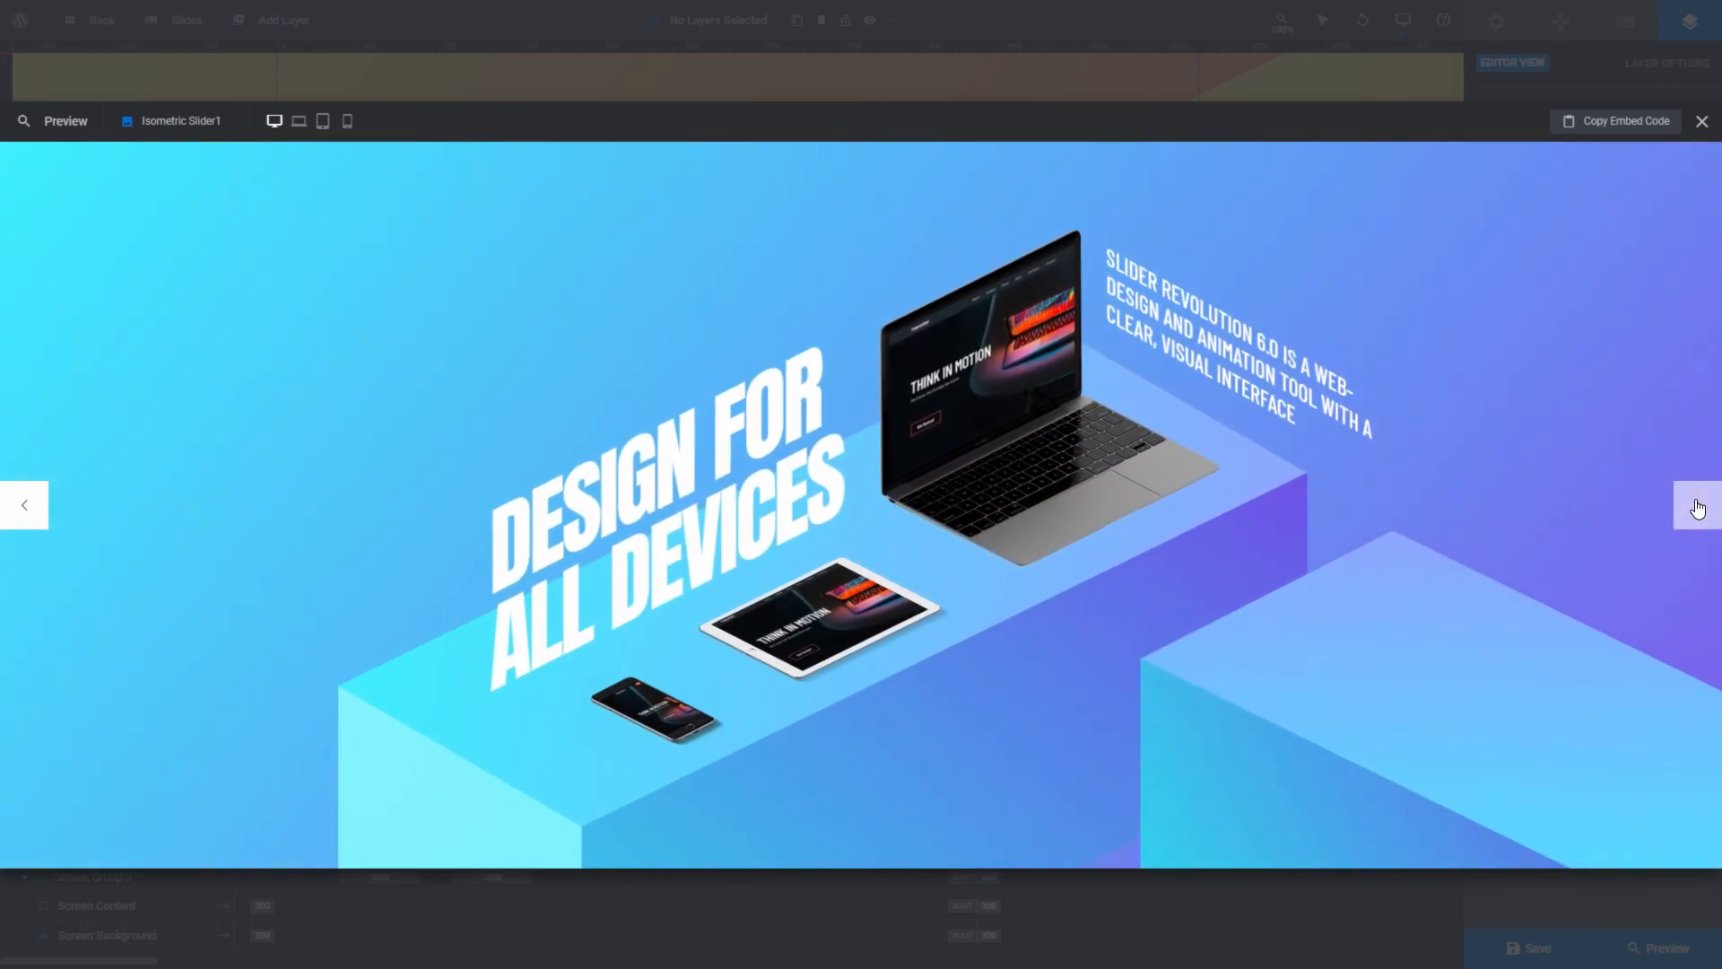
{"action": "left_click", "coordinate": [1698, 509]}
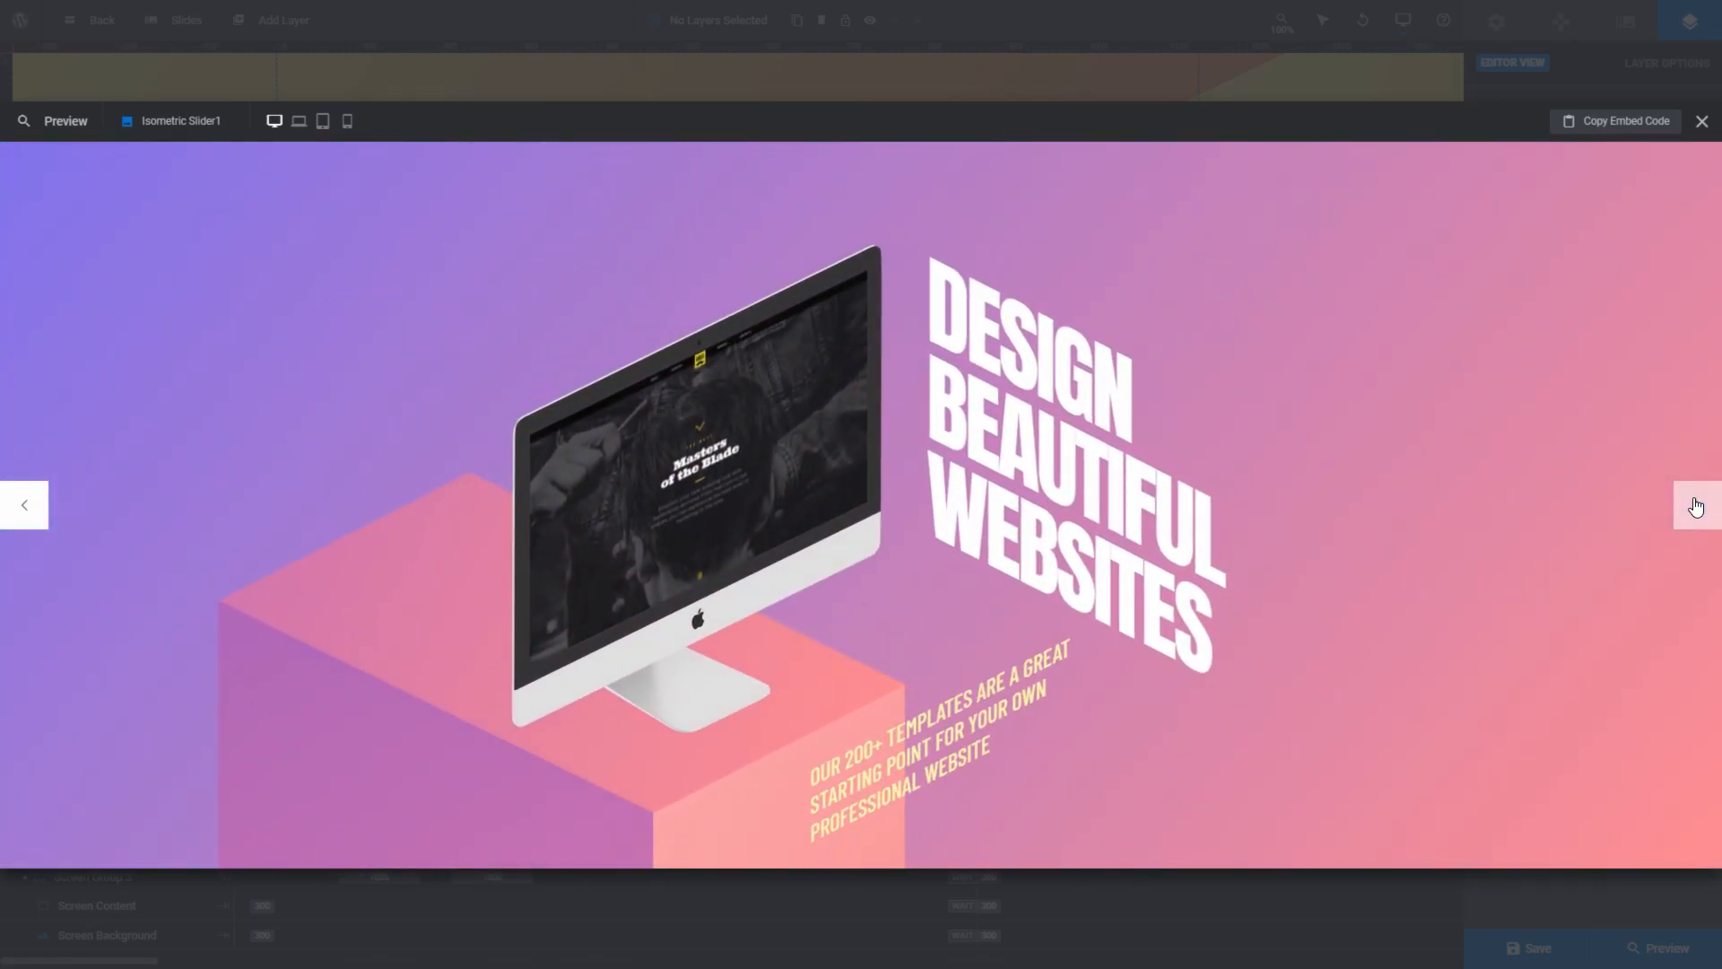
{"action": "left_click", "coordinate": [1700, 121]}
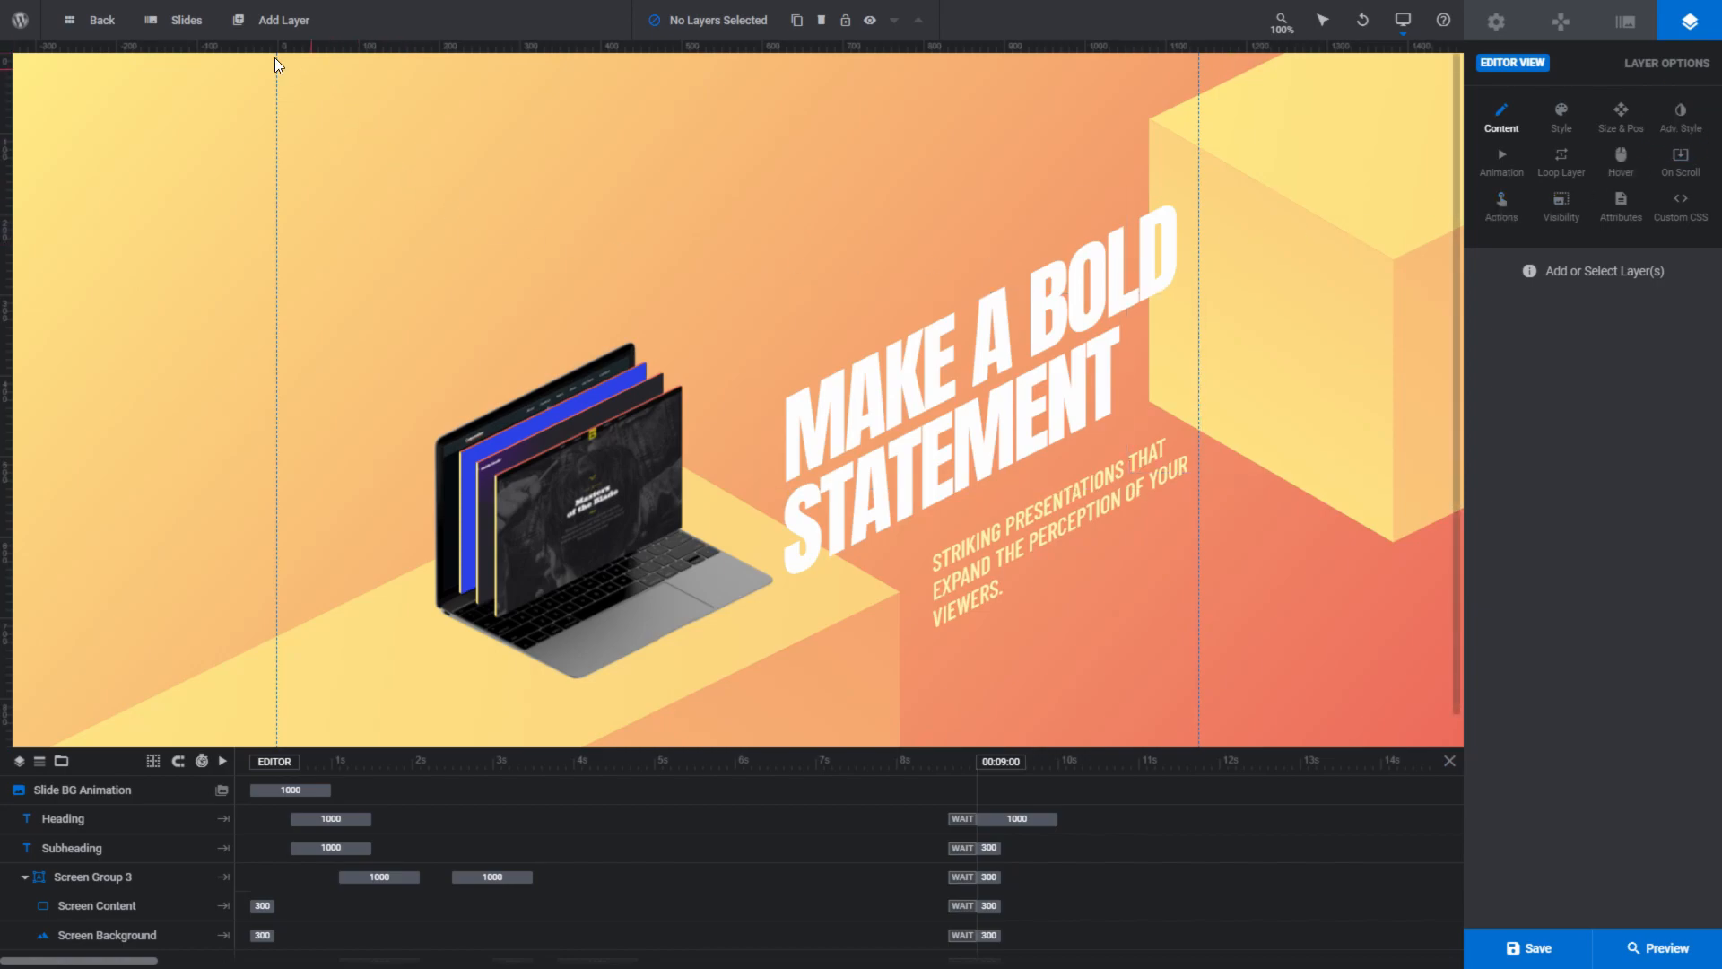
- Open the second and third slides of the Isometric Slider1 module in the editor
{"action": "mouse_move", "coordinate": [184, 19]}
{"action": "left_click", "coordinate": [179, 119]}
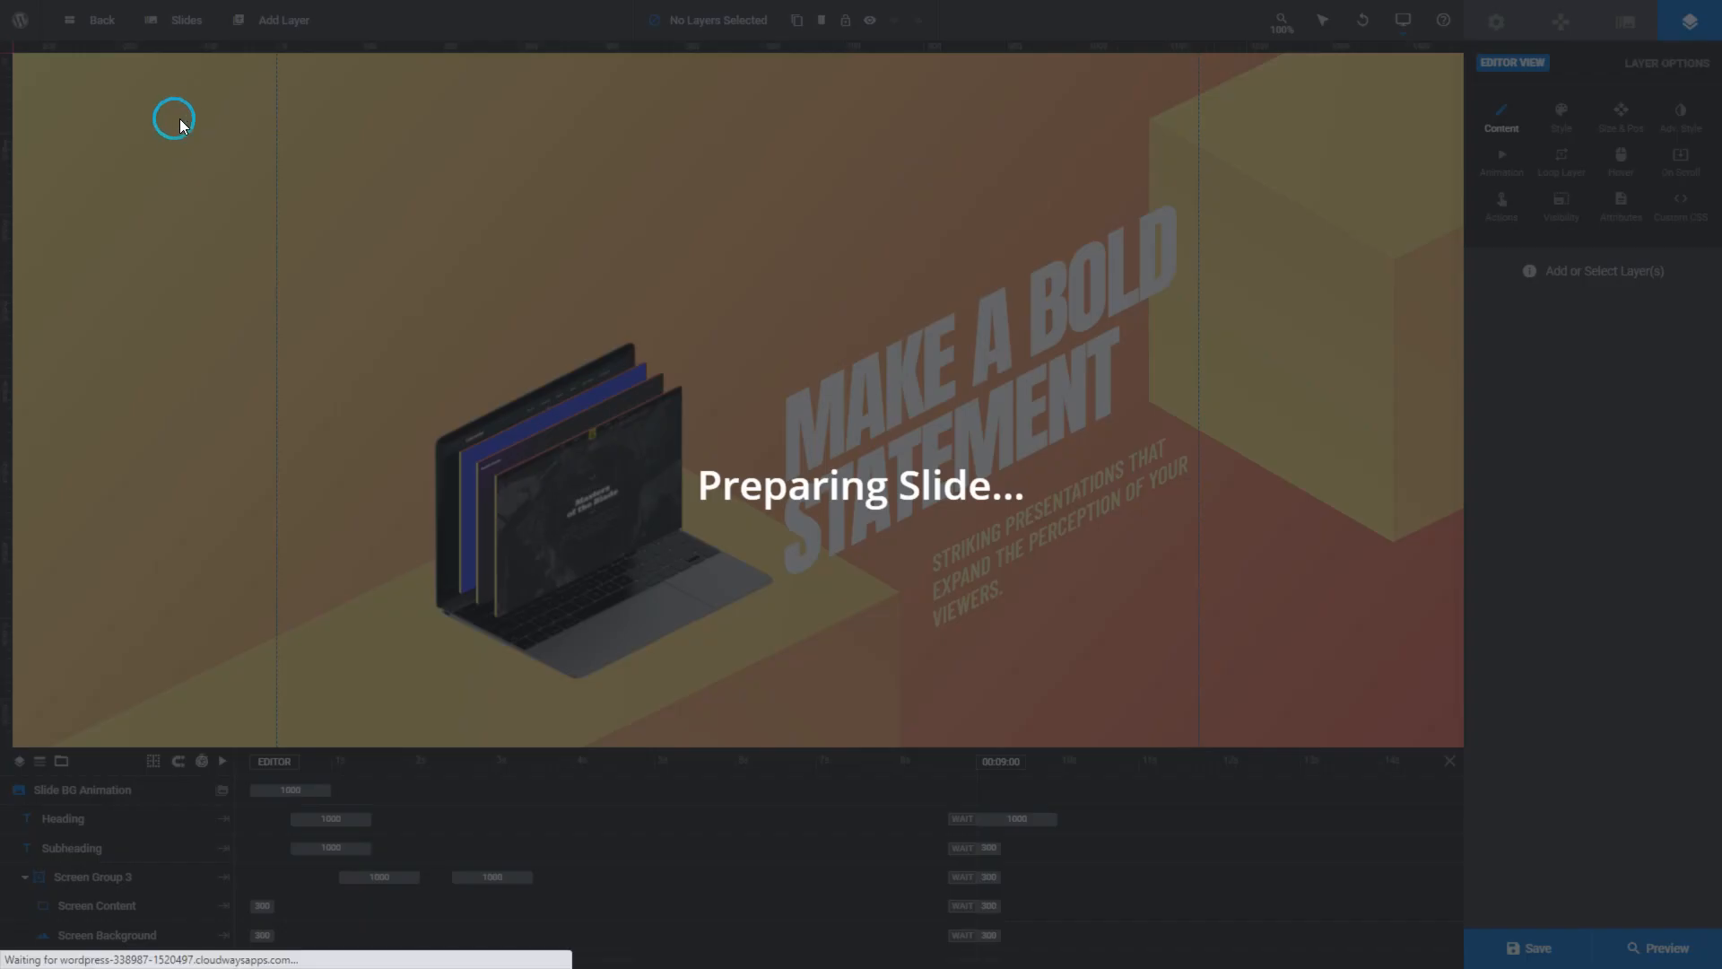
{"action": "left_click", "coordinate": [188, 146]}
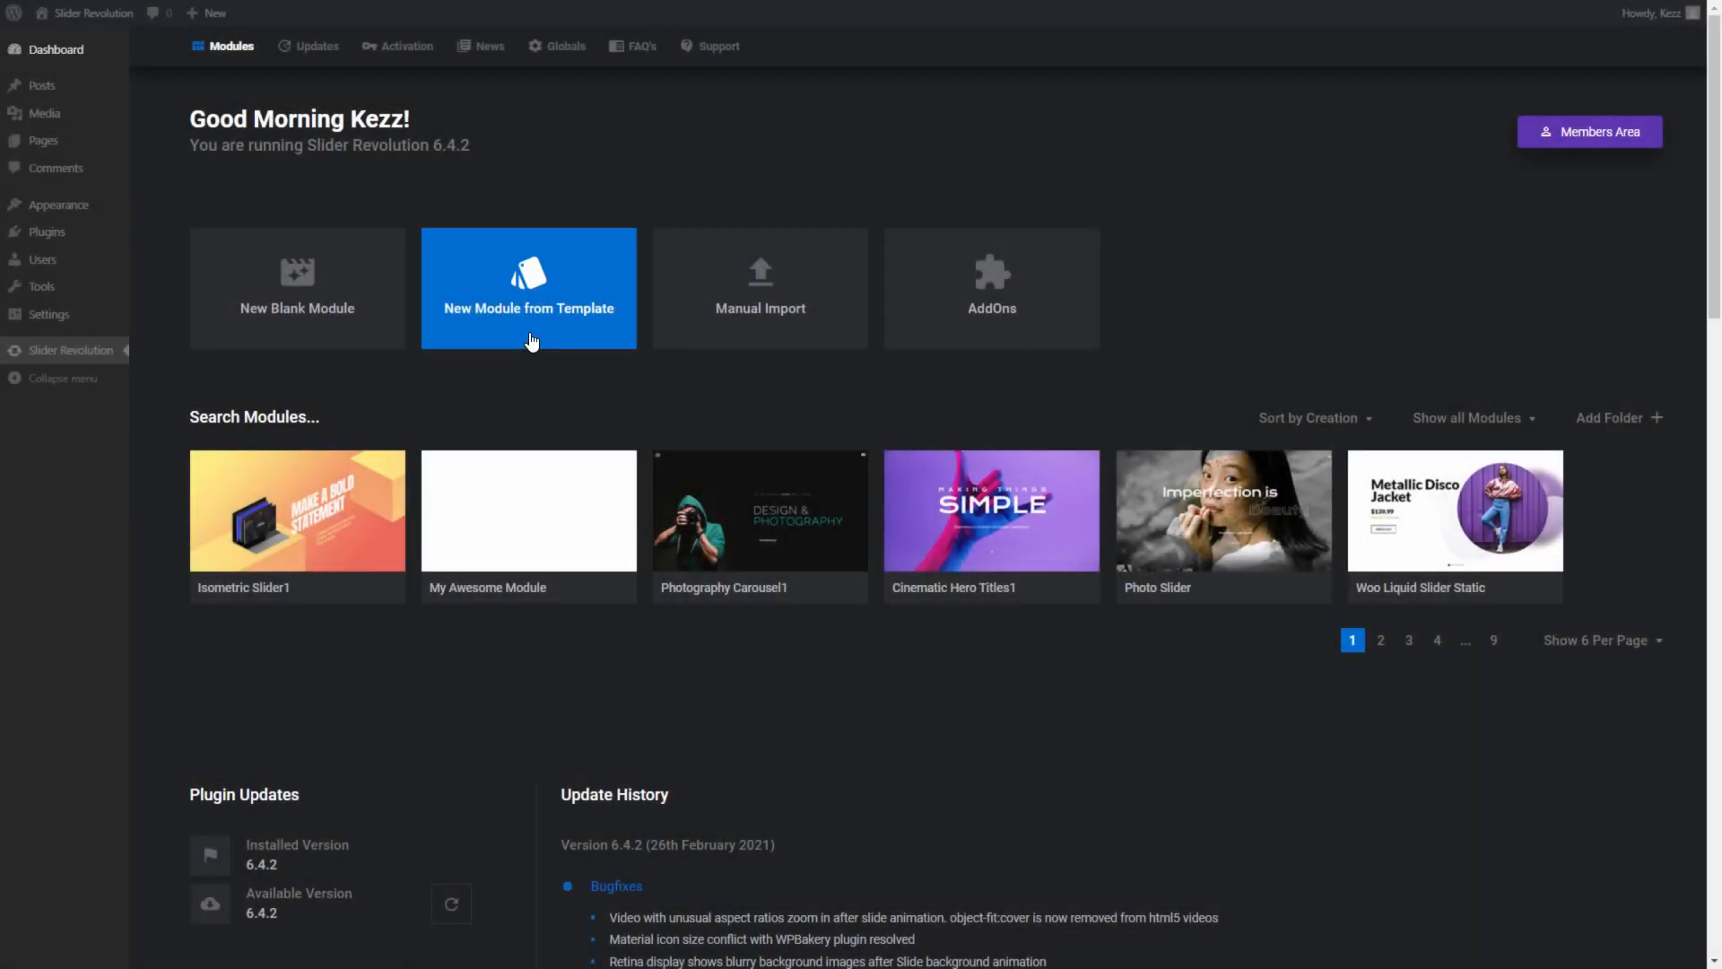
- Open the module template library and browse the templates in the Slider category
{"action": "left_click", "coordinate": [526, 337]}
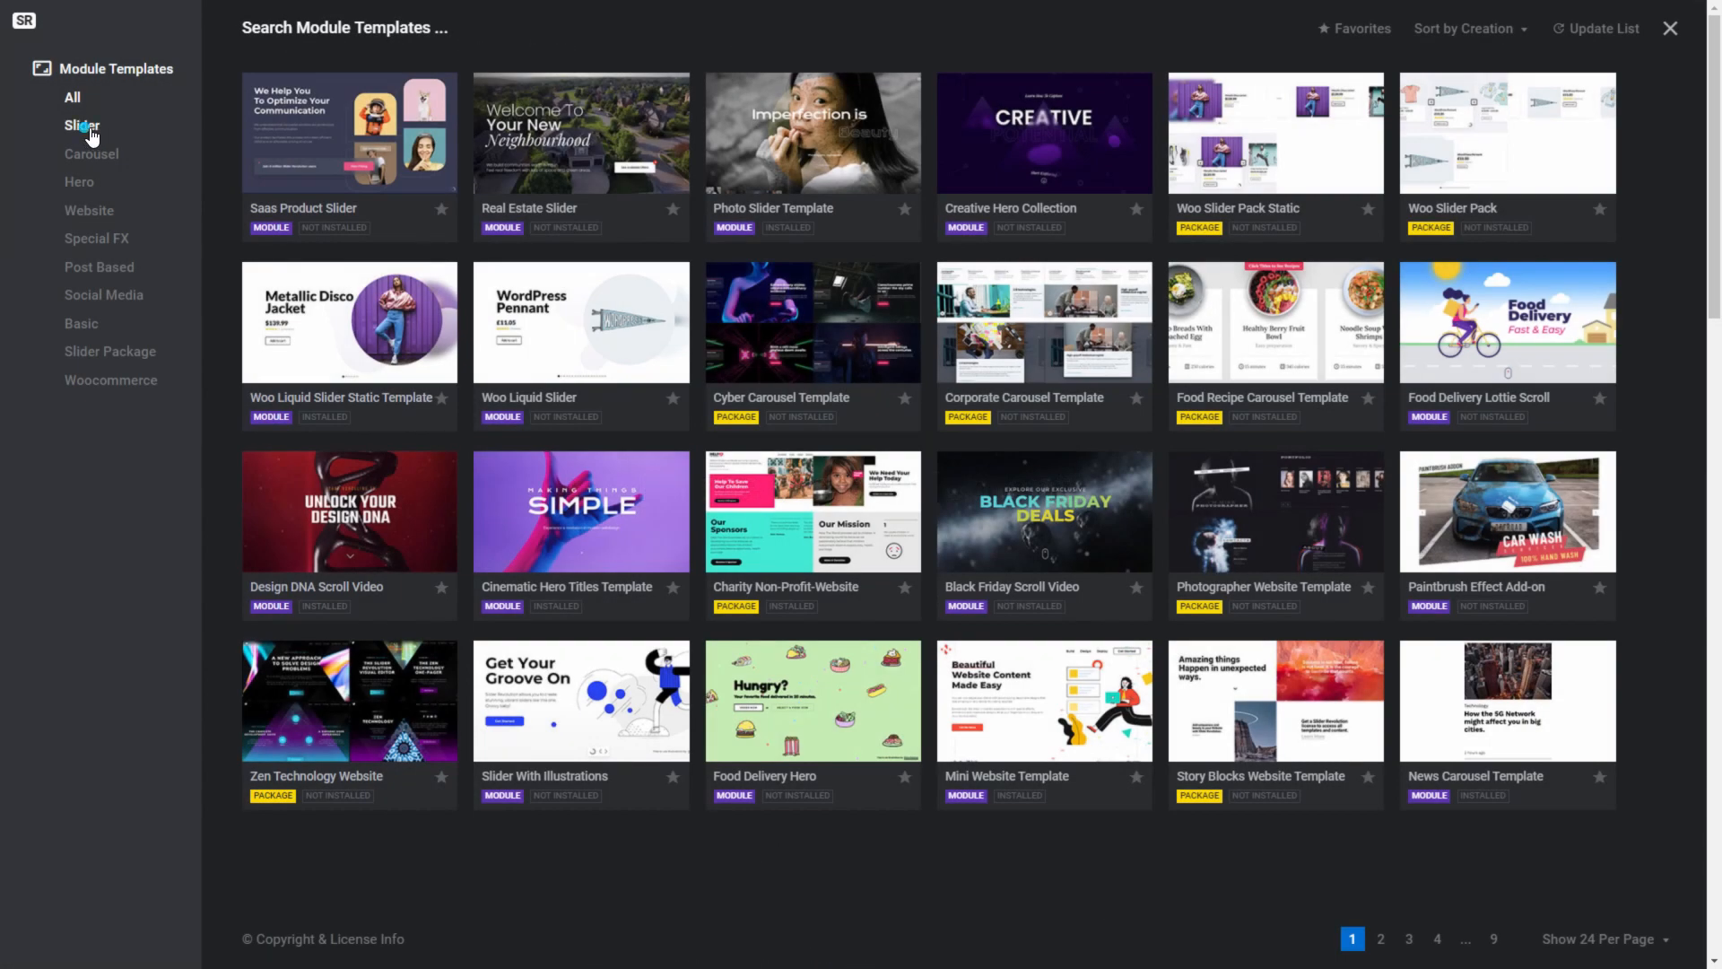
{"action": "left_click", "coordinate": [90, 127]}
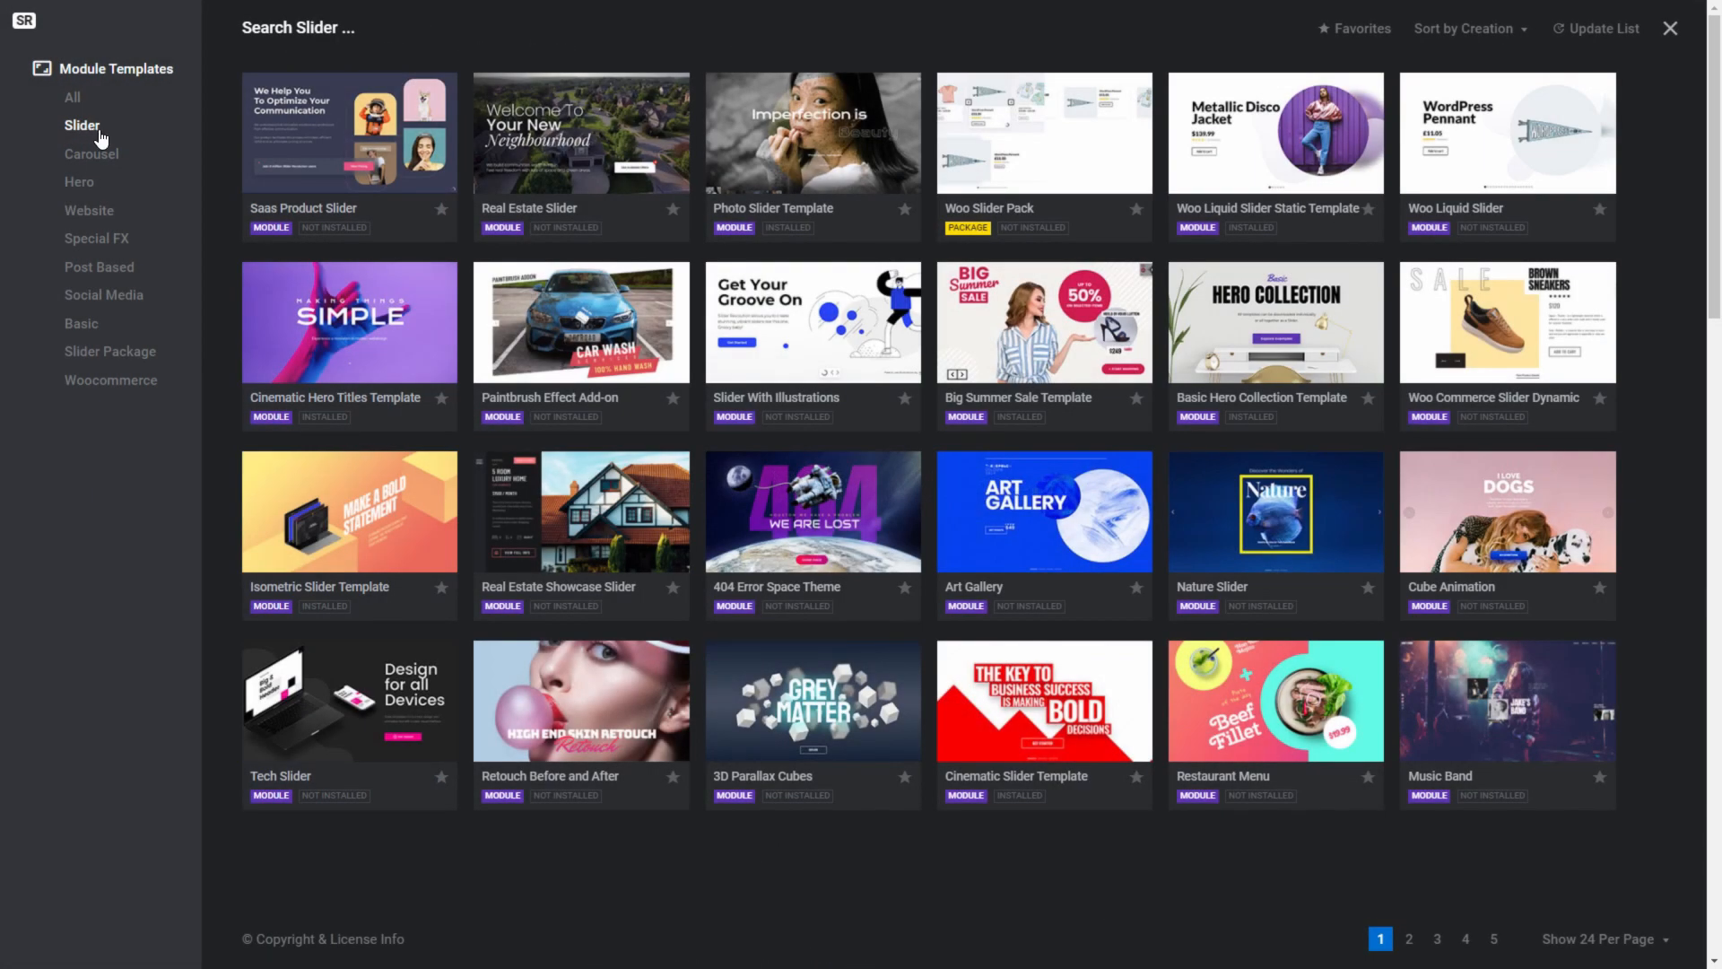
{"action": "mouse_move", "coordinate": [581, 176]}
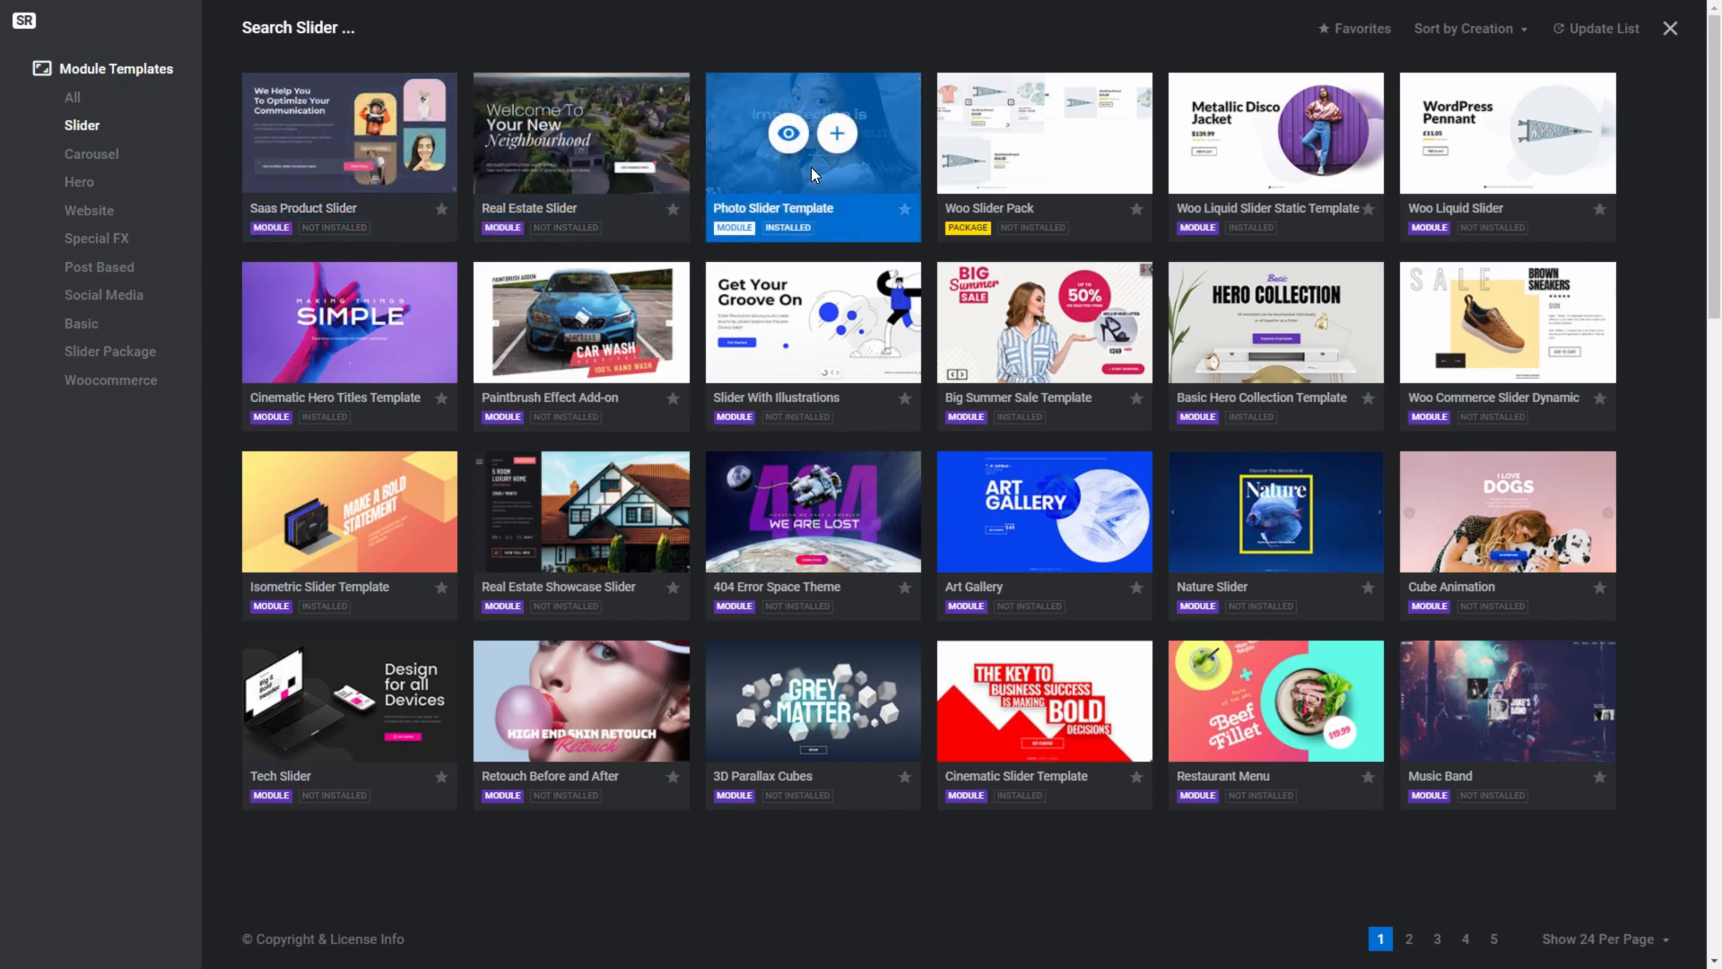
{"action": "mouse_move", "coordinate": [1243, 177]}
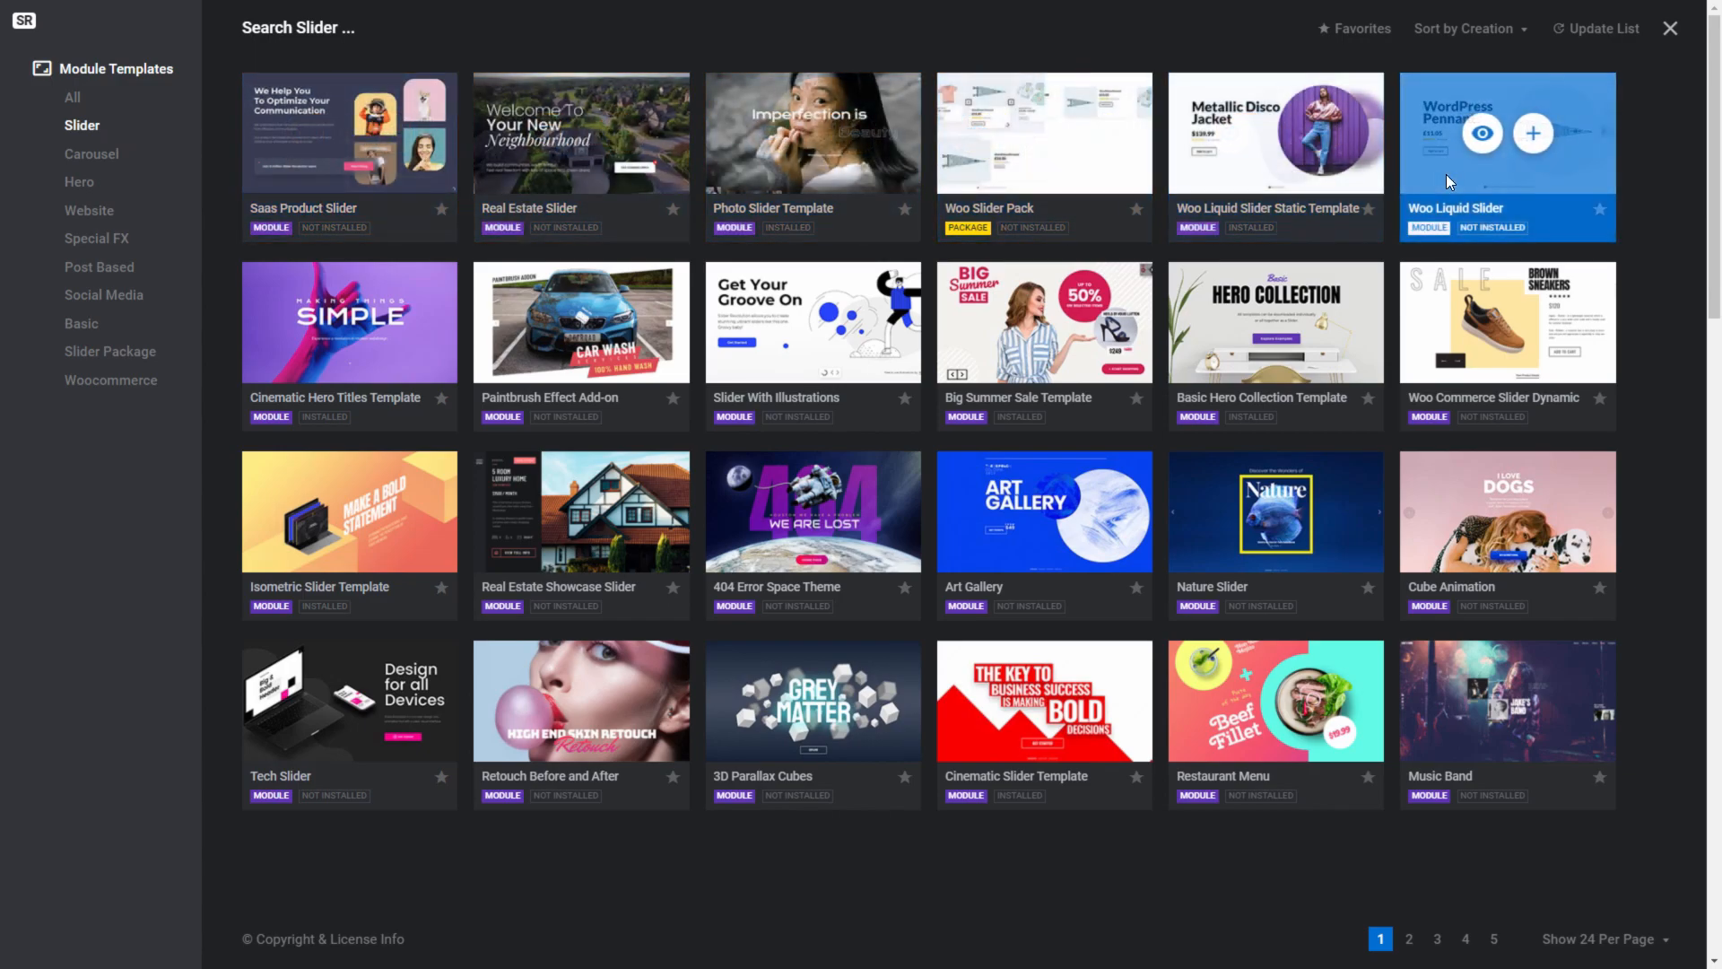
{"action": "mouse_move", "coordinate": [1300, 296]}
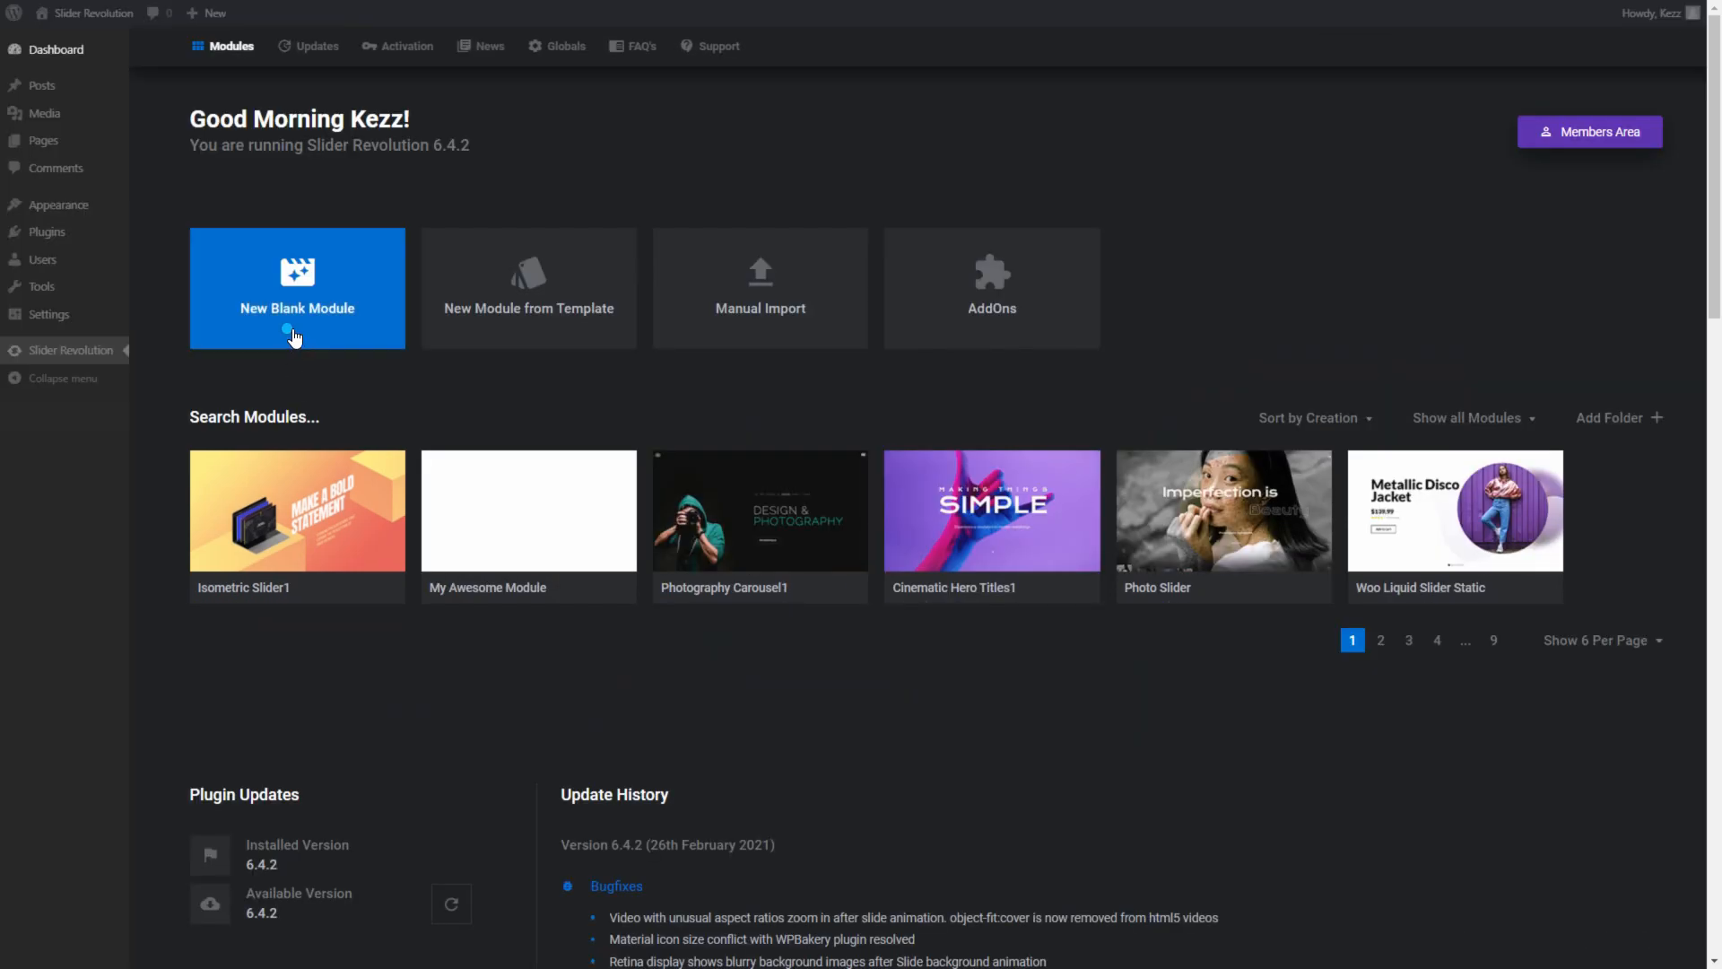
- Create a new blank module and start the Module Creation Guide
{"action": "left_click", "coordinate": [295, 338]}
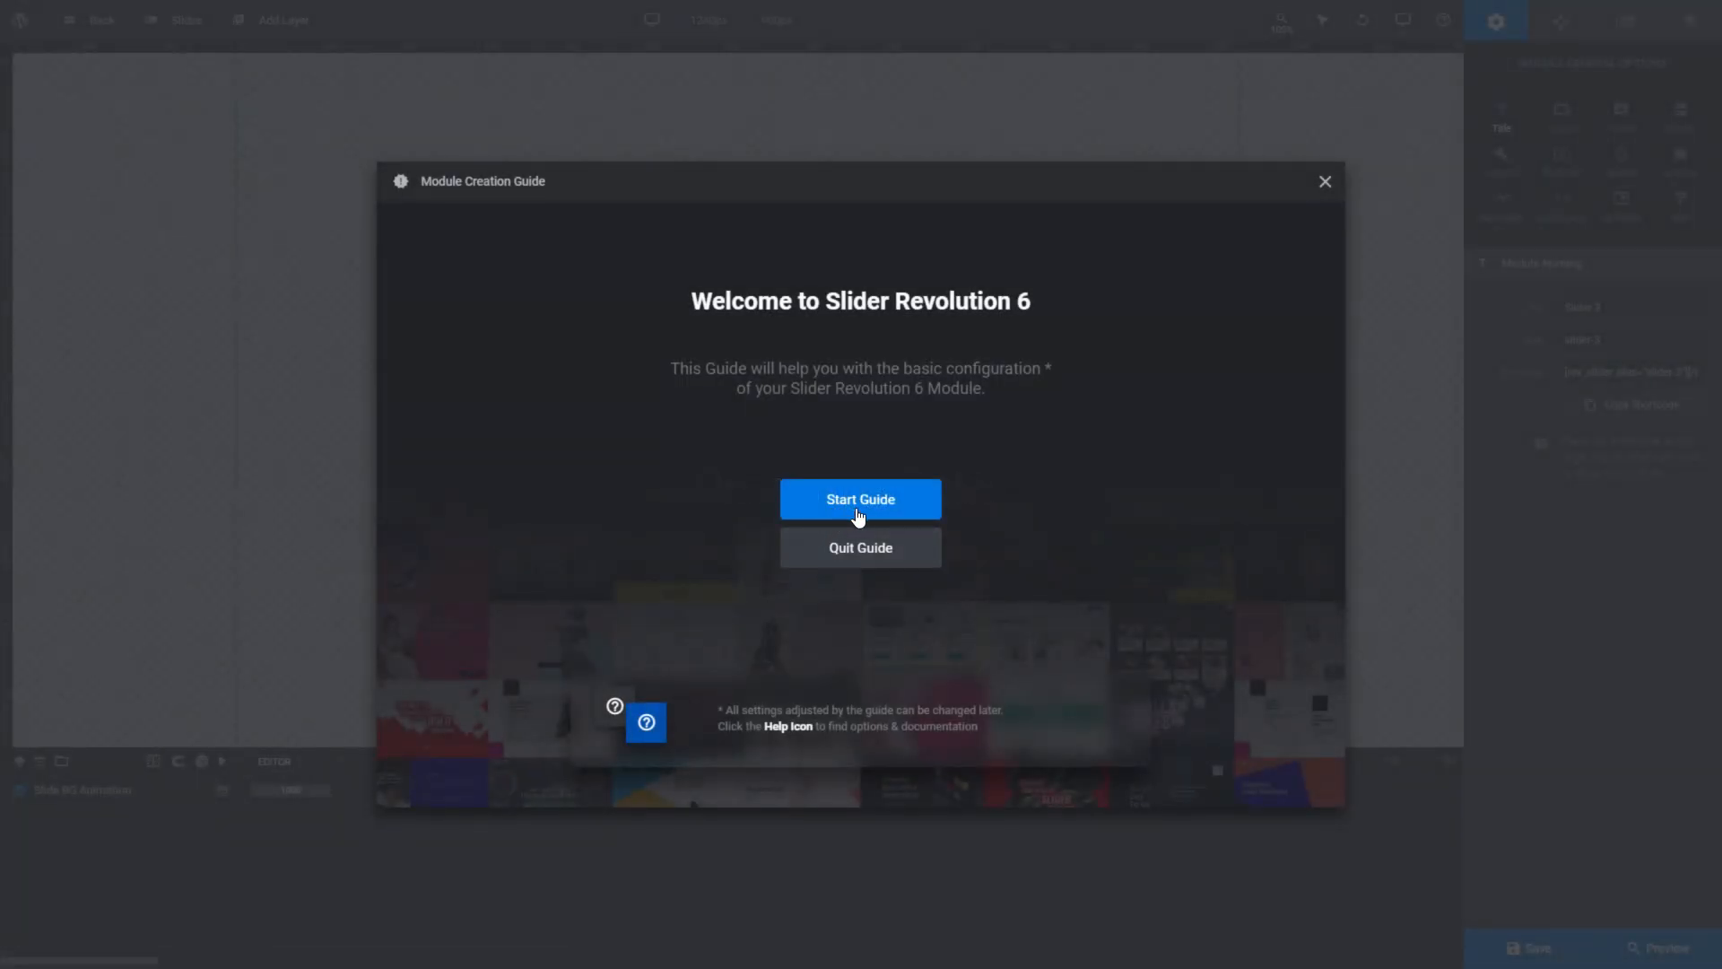
{"action": "left_click", "coordinate": [857, 513]}
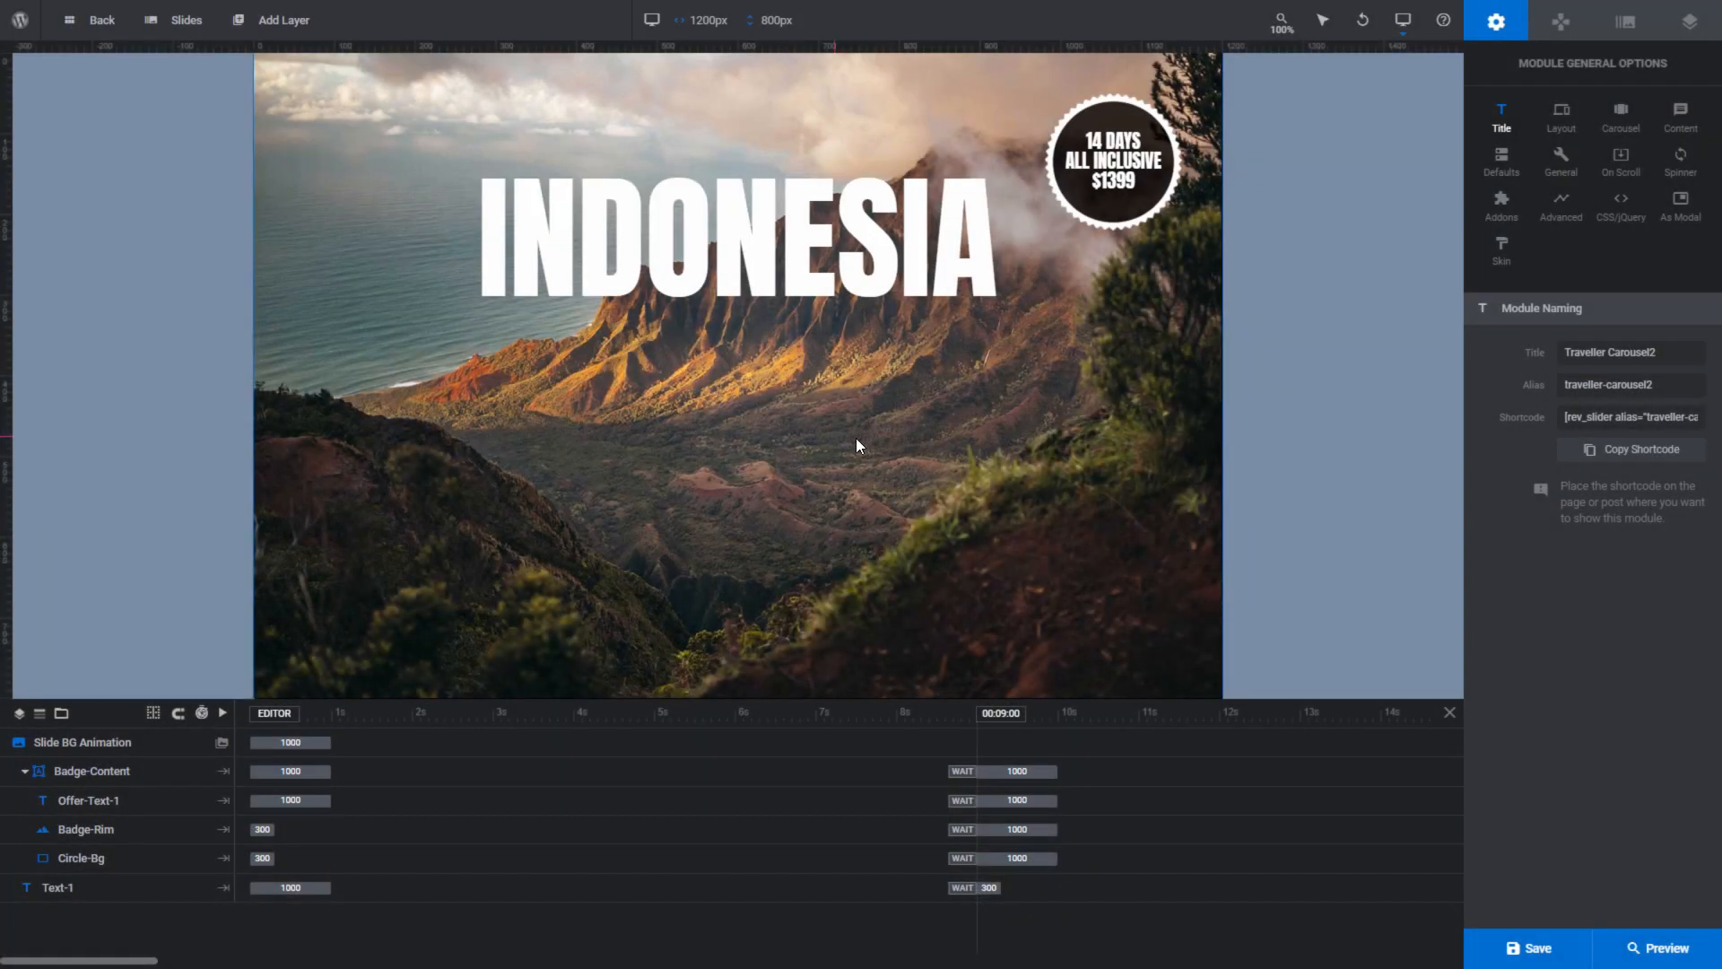
- Open the slide options of the Traveller Carousel2 module and view its second and third slides
{"action": "left_click", "coordinate": [1625, 23]}
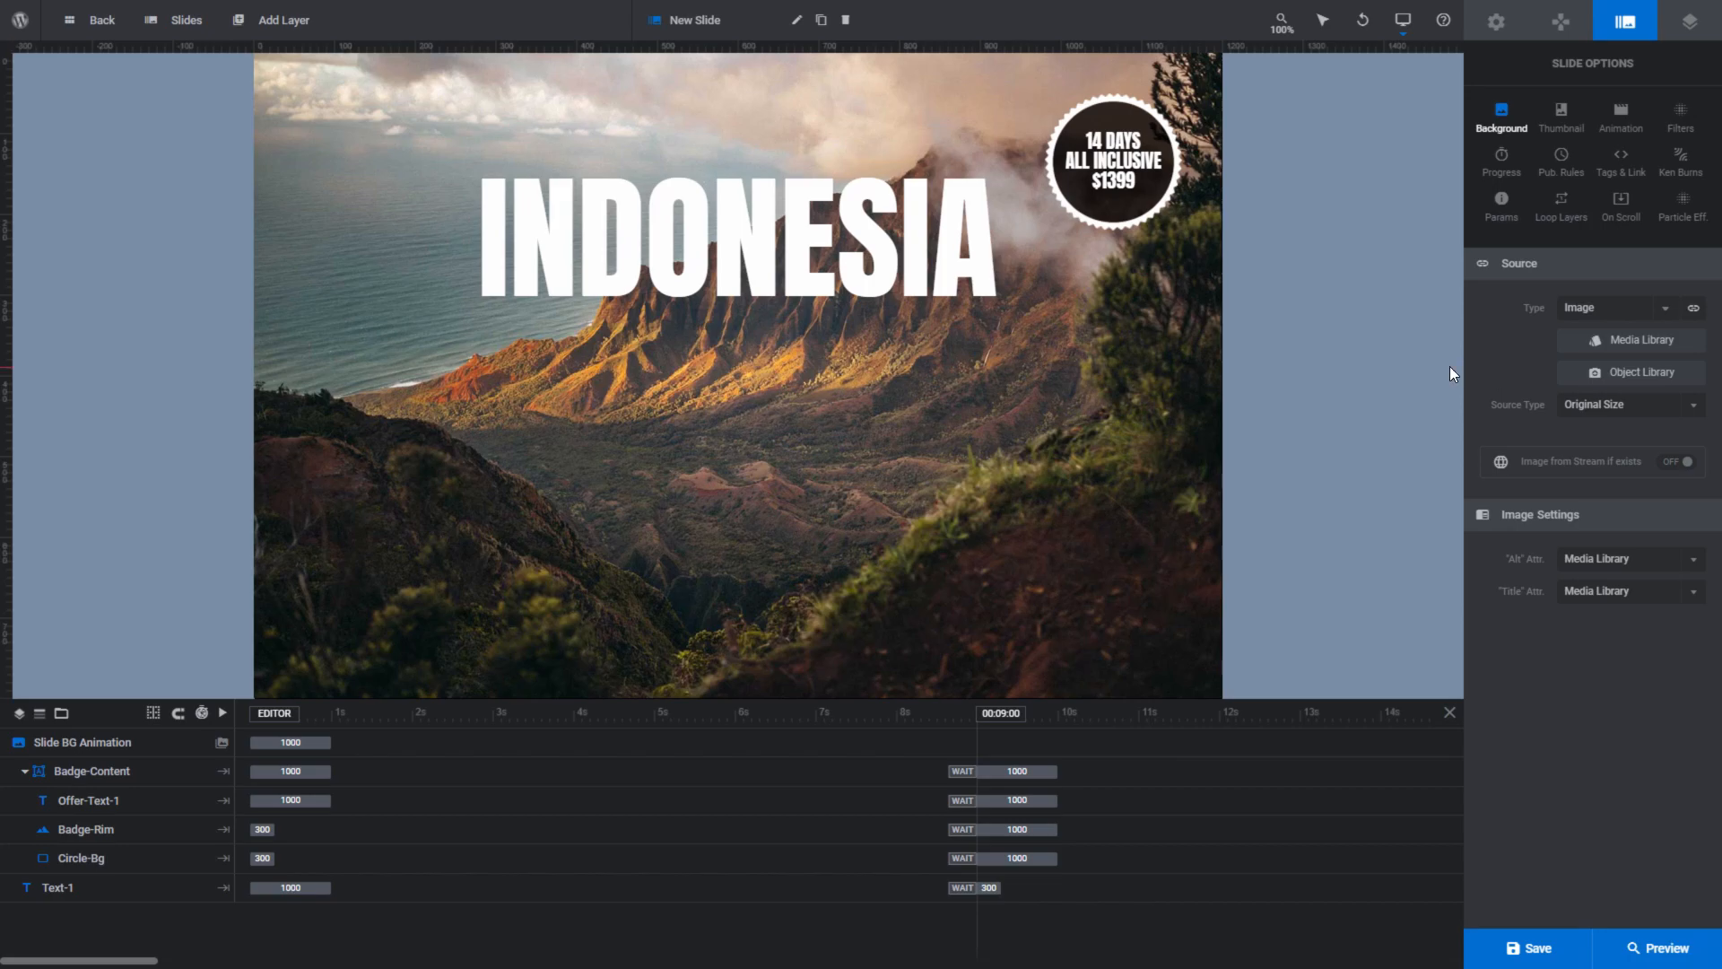
{"action": "mouse_move", "coordinate": [181, 31]}
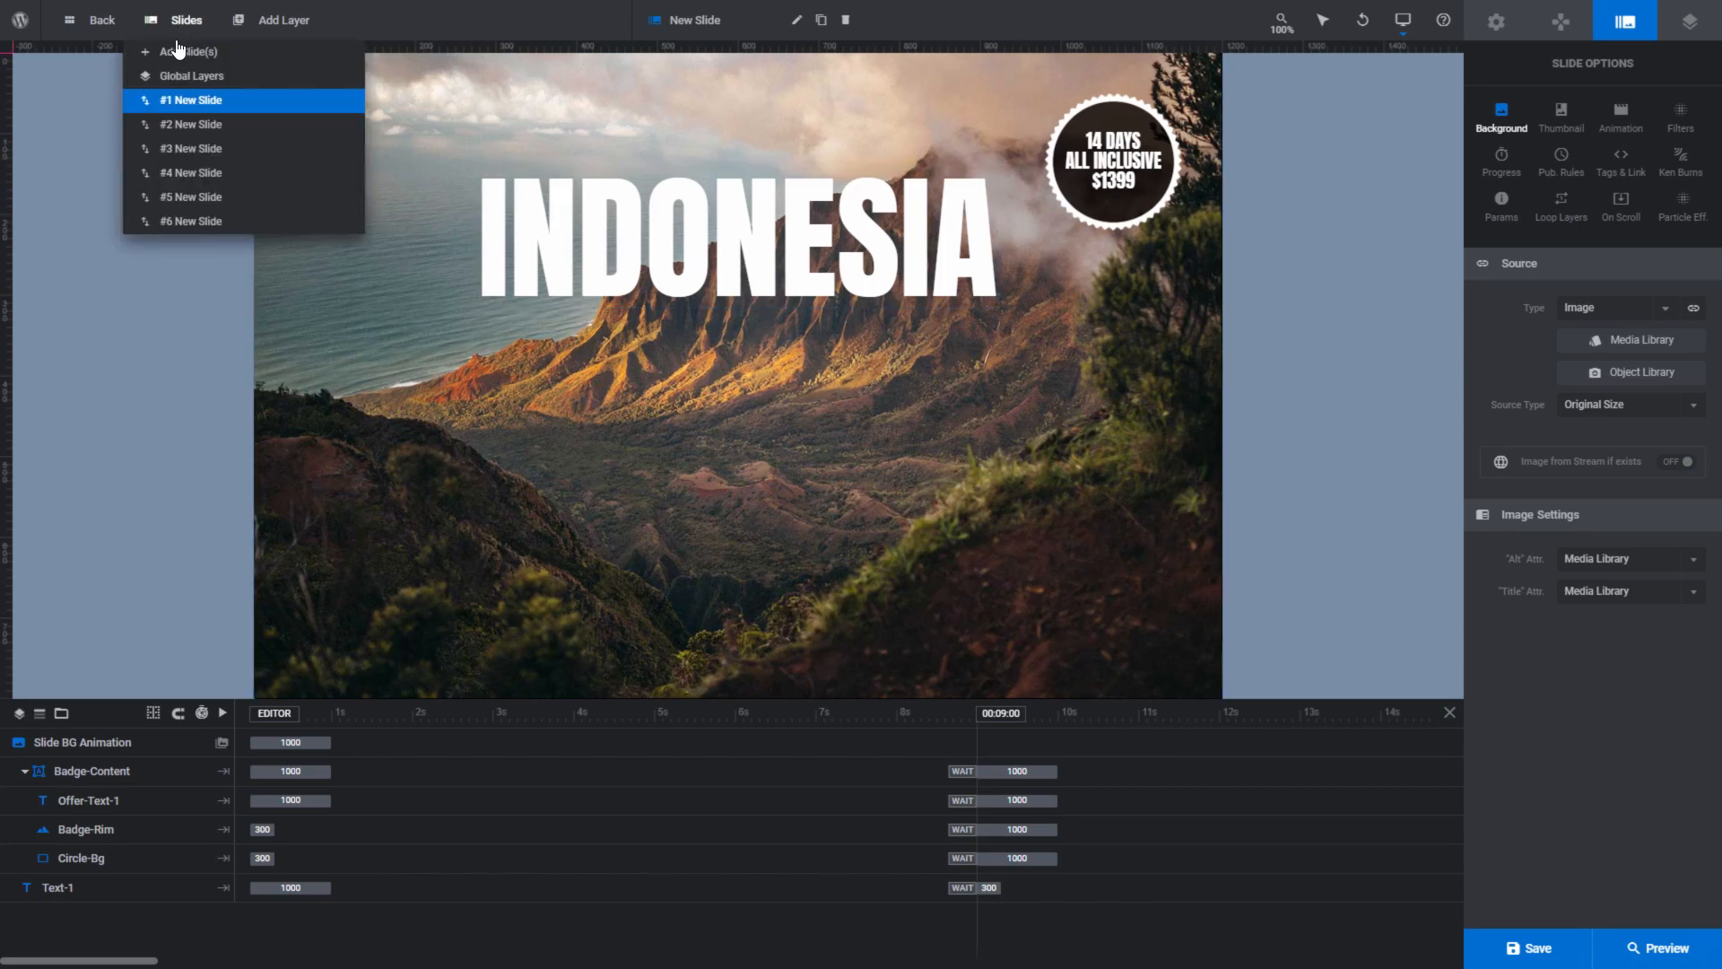
{"action": "mouse_move", "coordinate": [180, 151]}
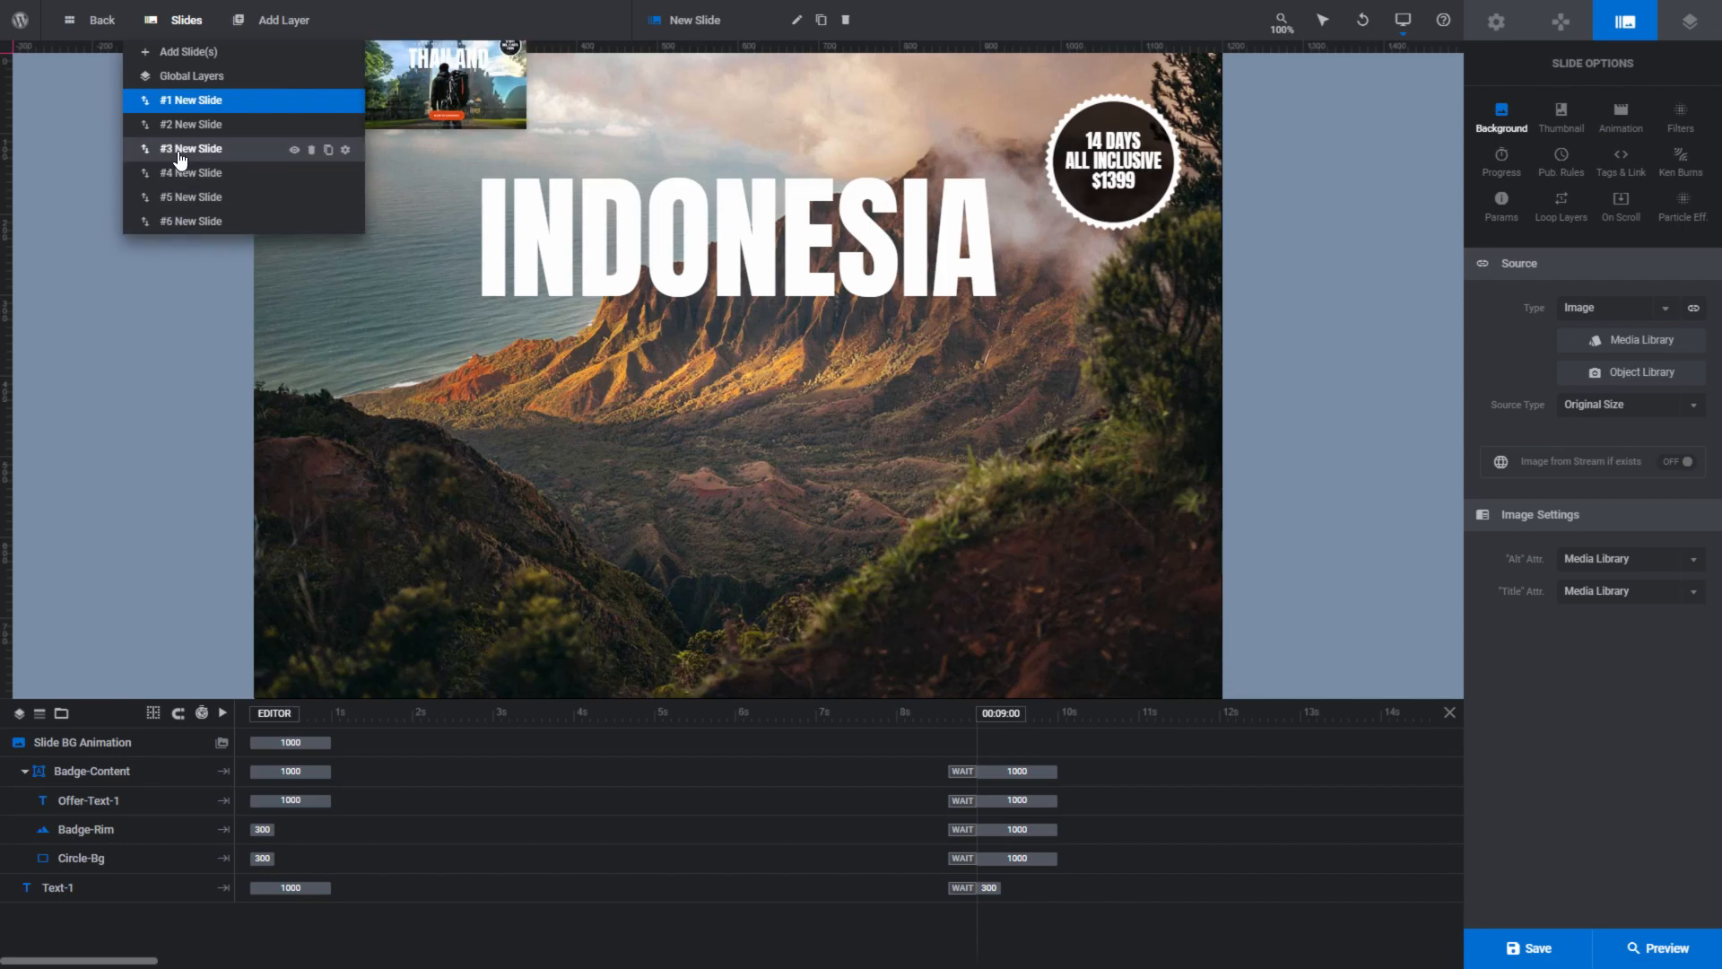
{"action": "left_click", "coordinate": [183, 126]}
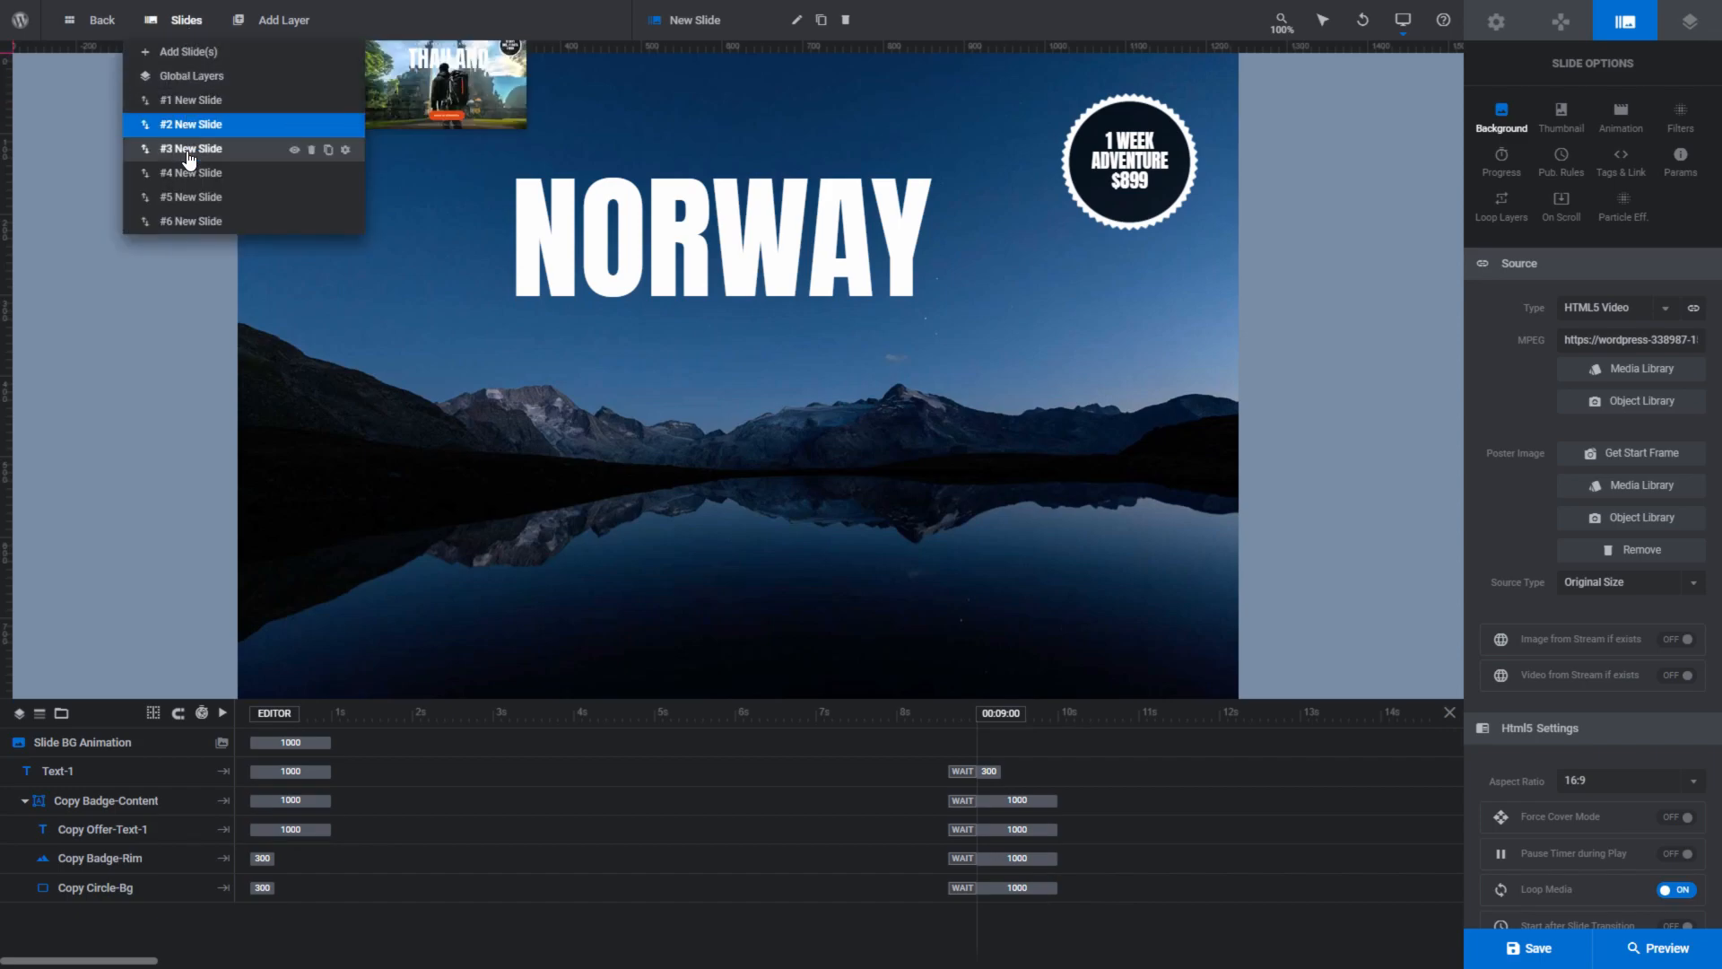
{"action": "left_click", "coordinate": [188, 156]}
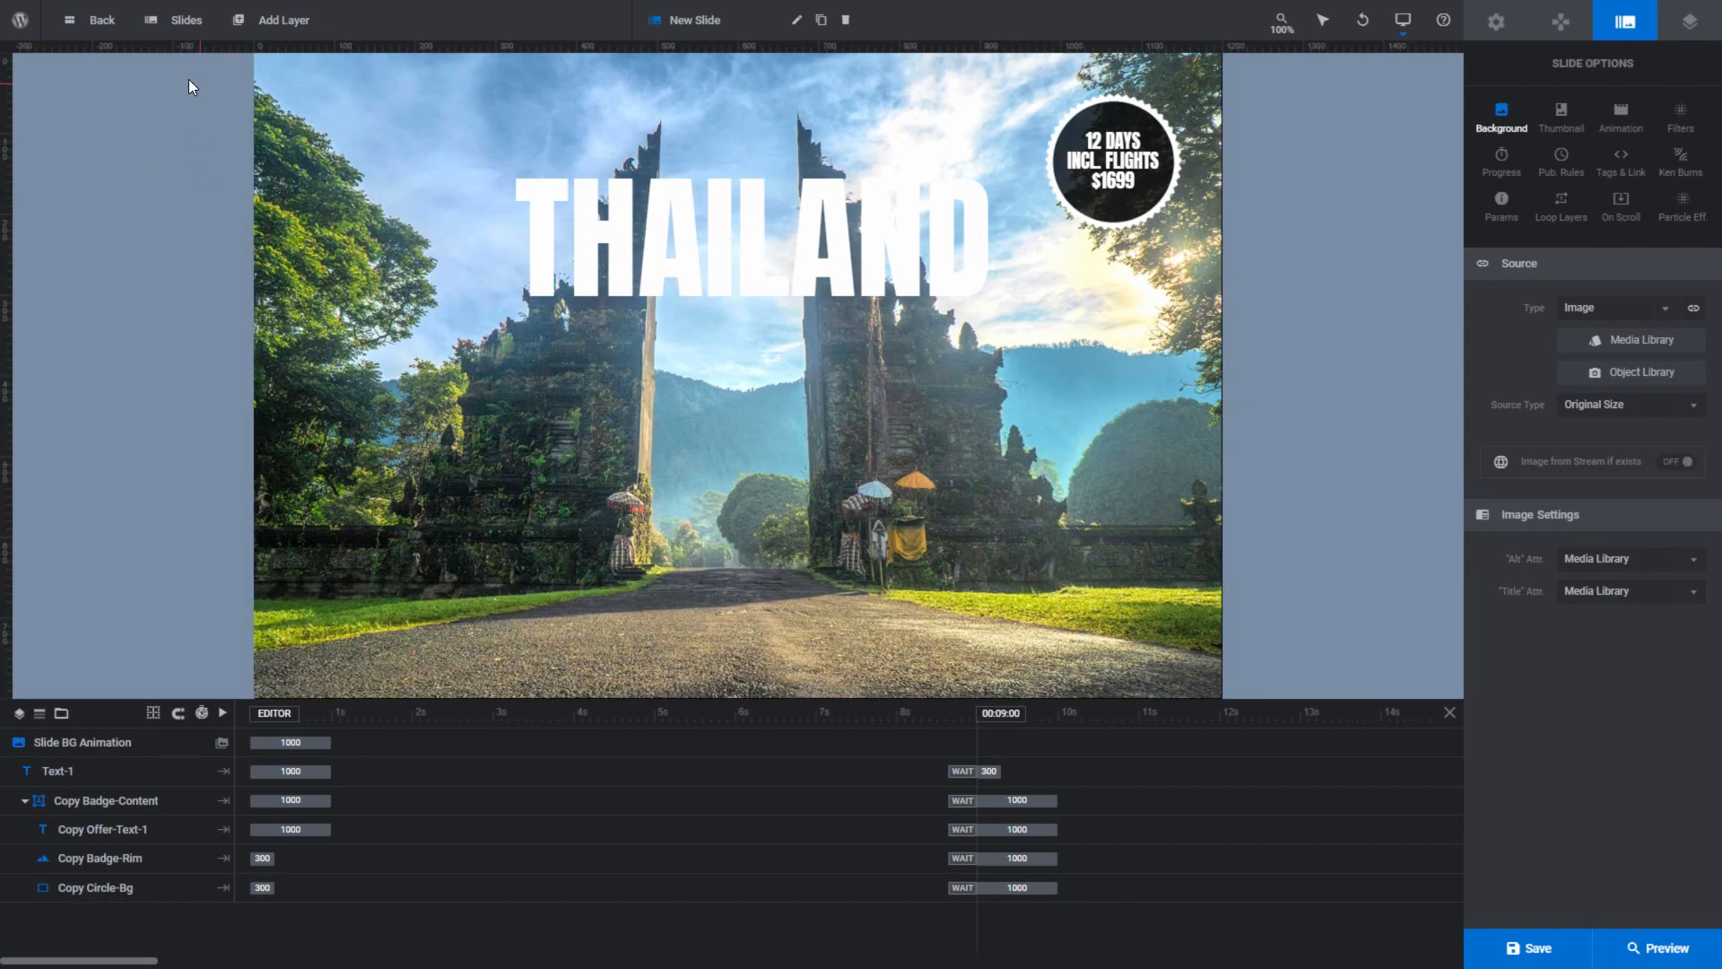
{"action": "mouse_move", "coordinate": [190, 27]}
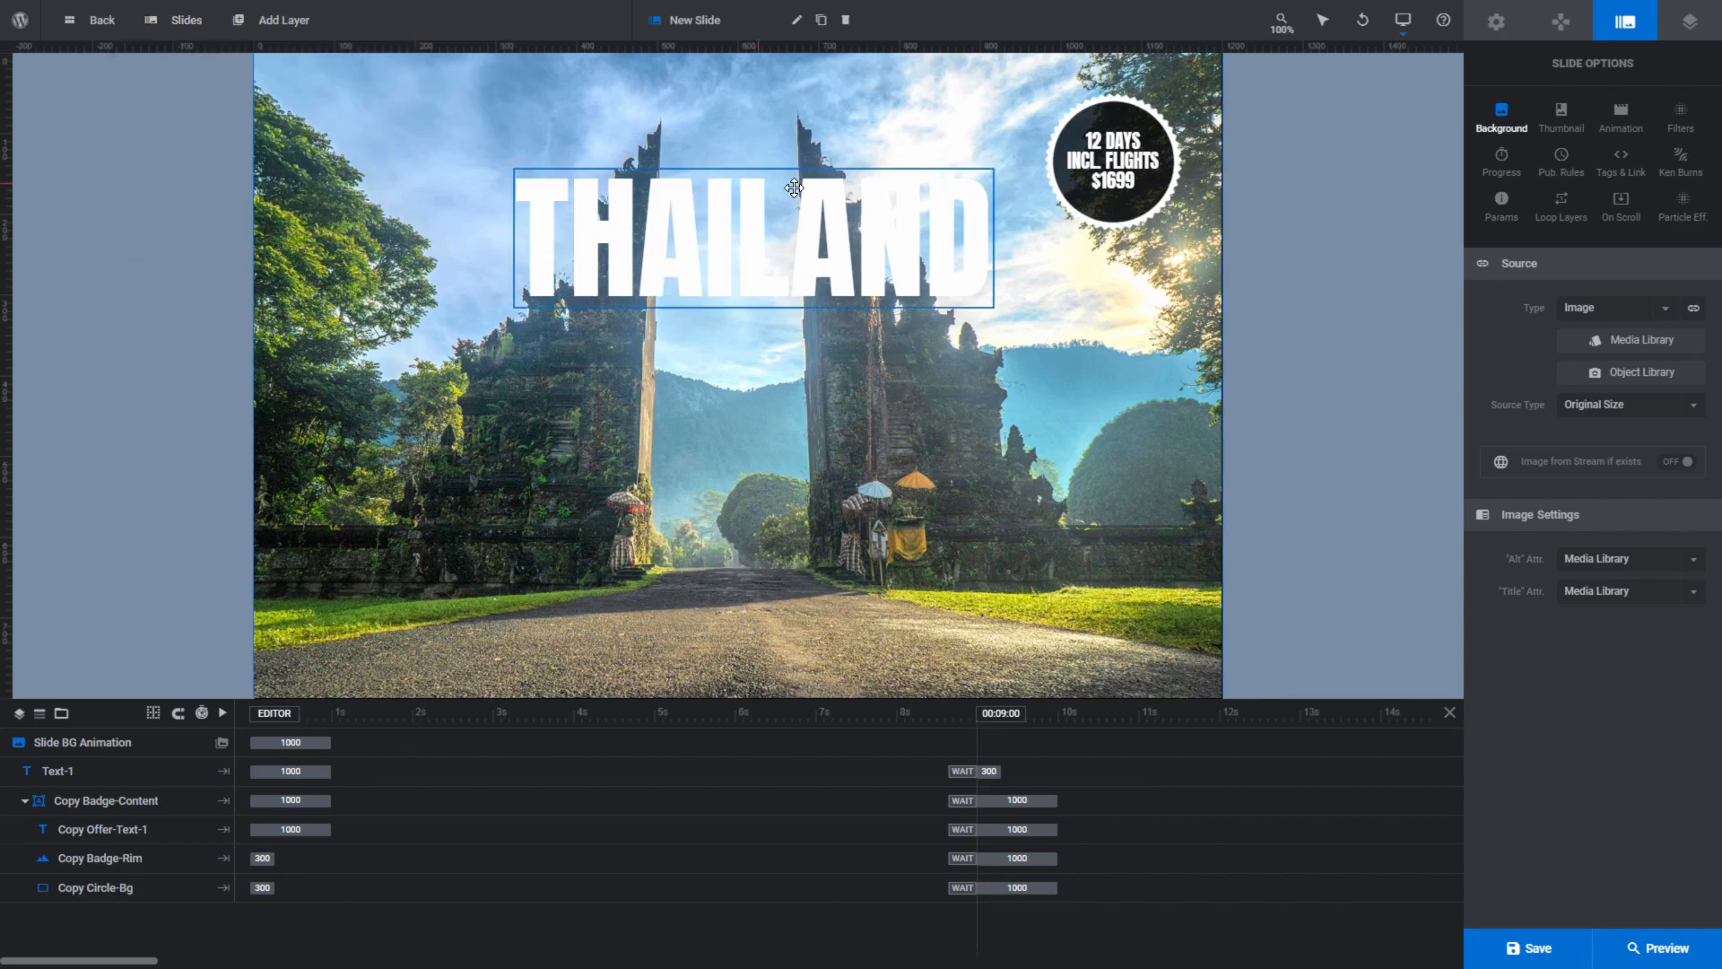
- Review the module's navigation options for progress, arrows, bullets, thumbs and touch, plus the layer options
{"action": "left_click", "coordinate": [1561, 25]}
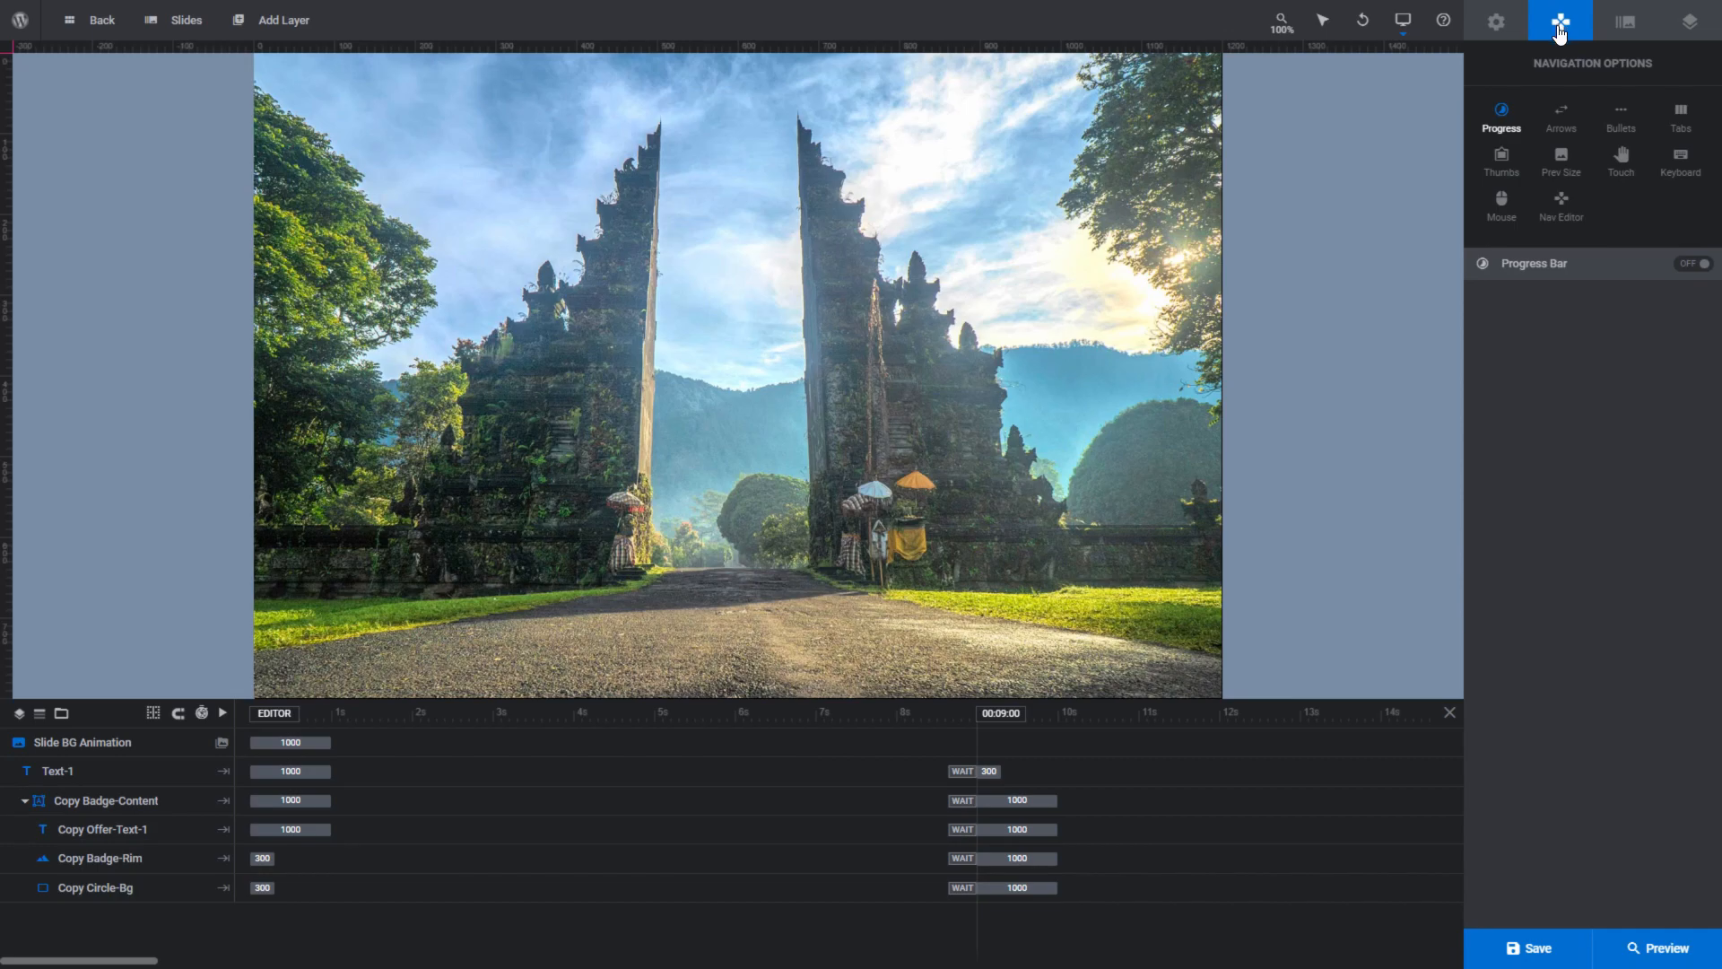
{"action": "left_click", "coordinate": [1562, 120]}
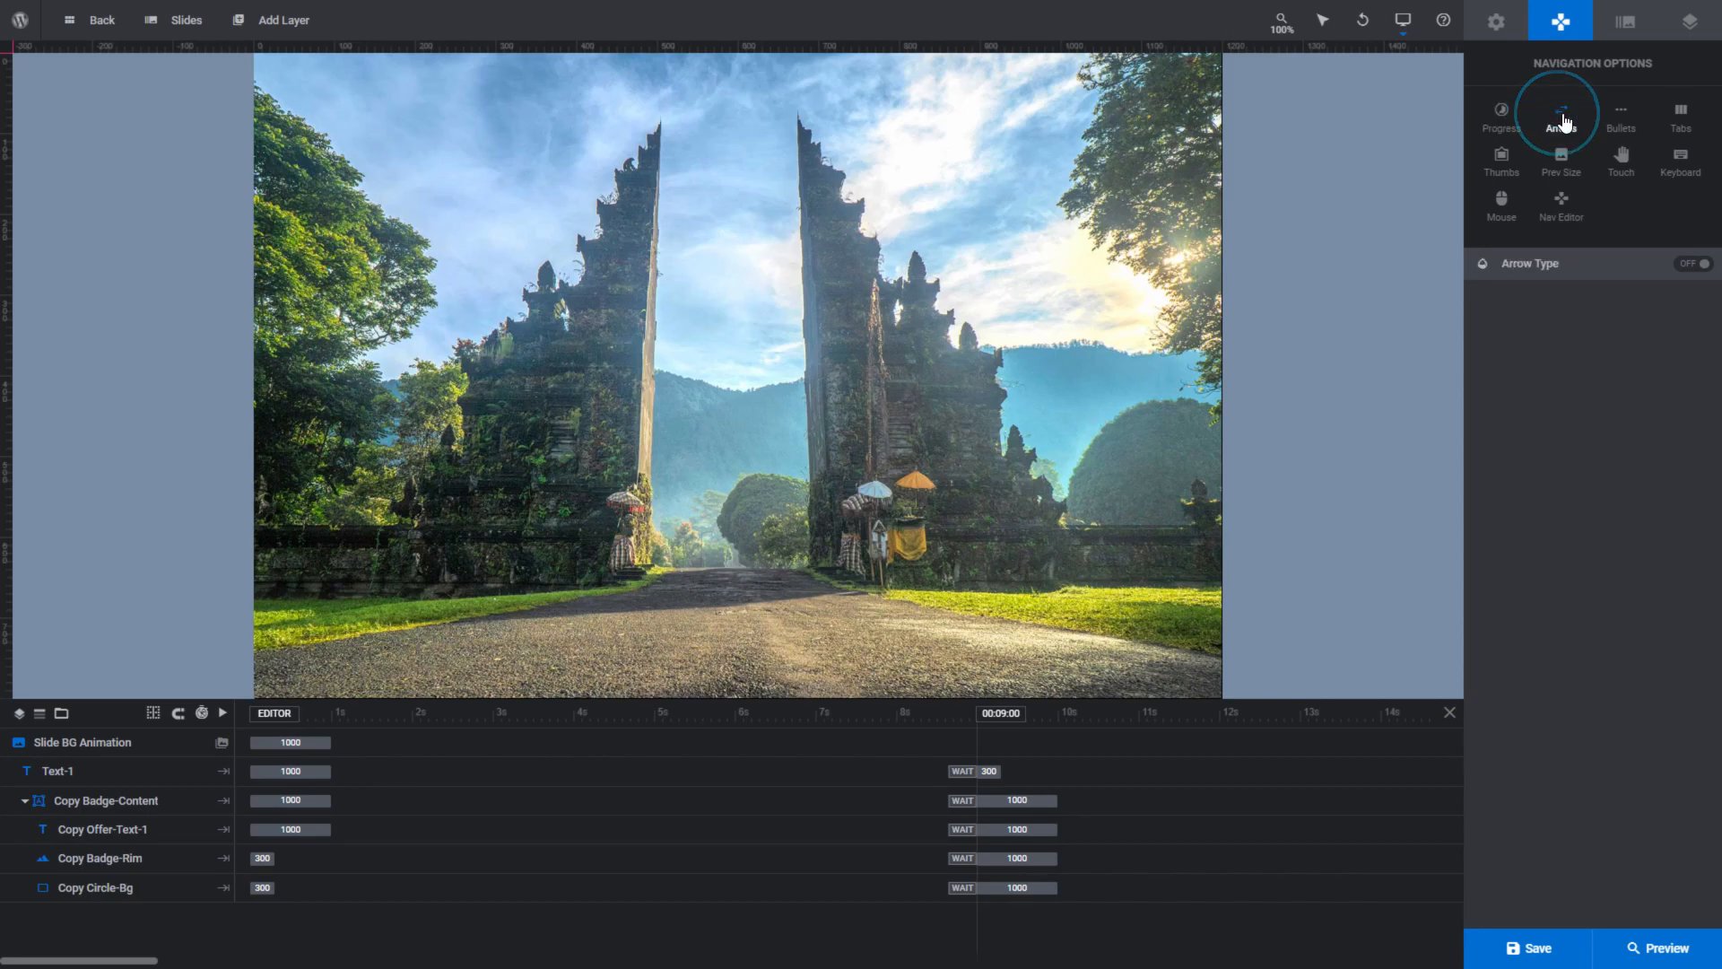
{"action": "left_click", "coordinate": [1619, 131]}
{"action": "left_click", "coordinate": [1502, 172]}
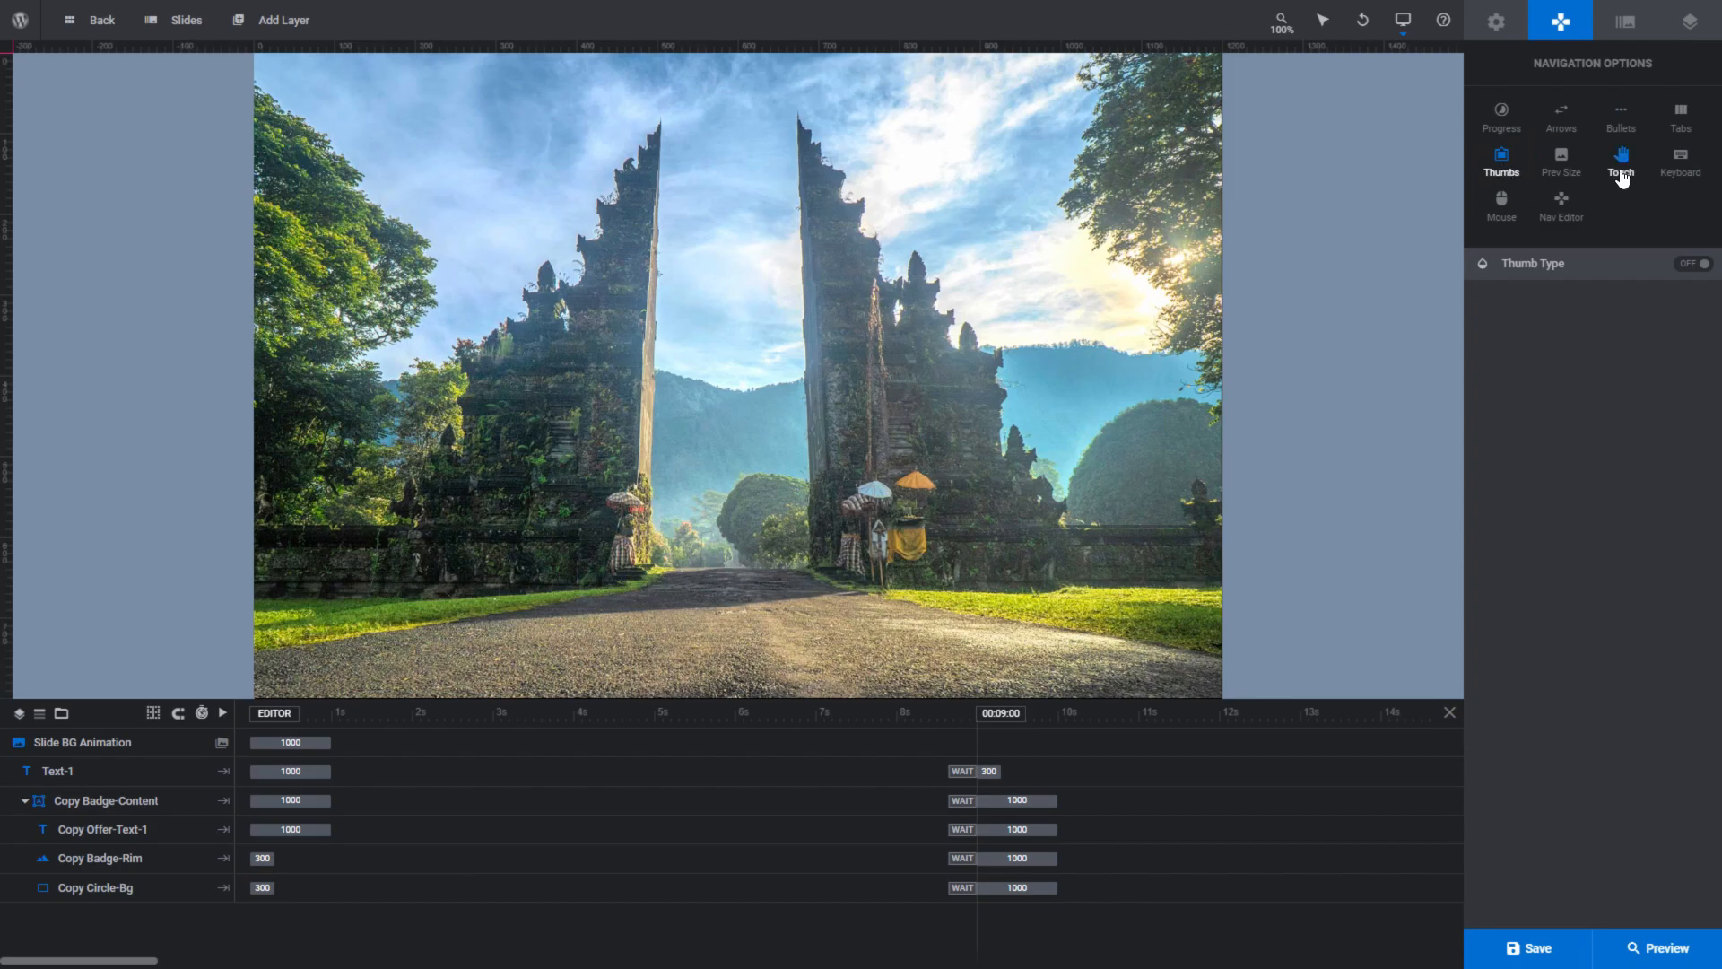
{"action": "left_click", "coordinate": [1621, 175]}
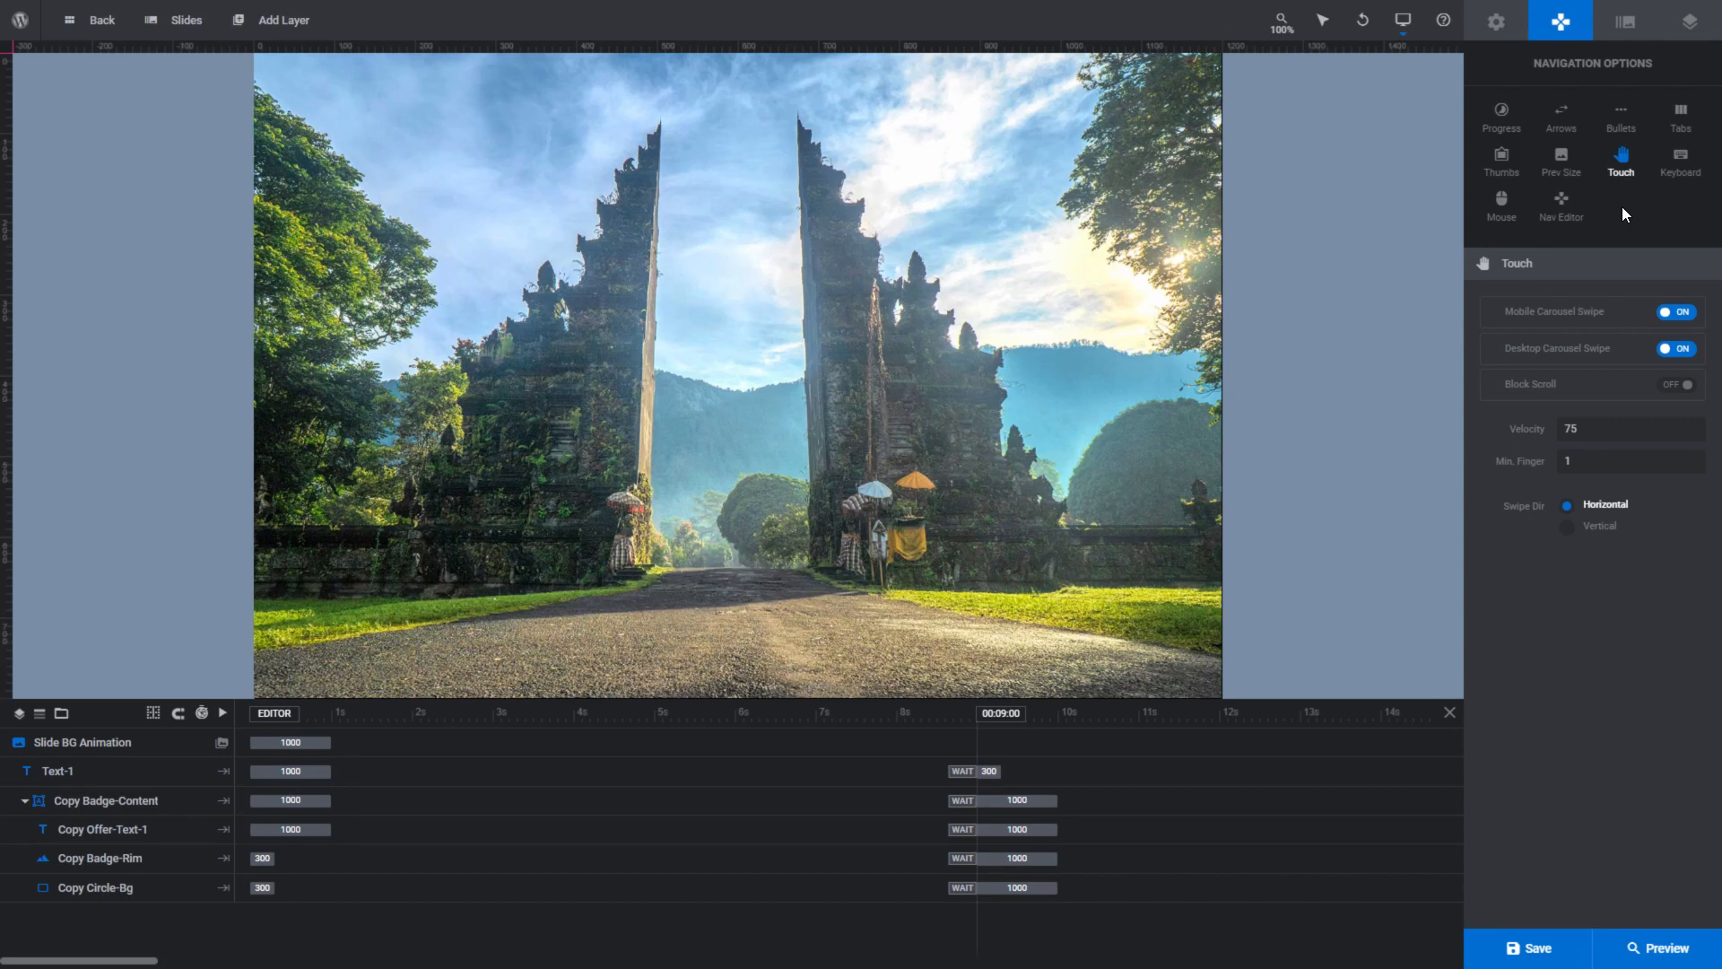
{"action": "left_click", "coordinate": [1692, 23]}
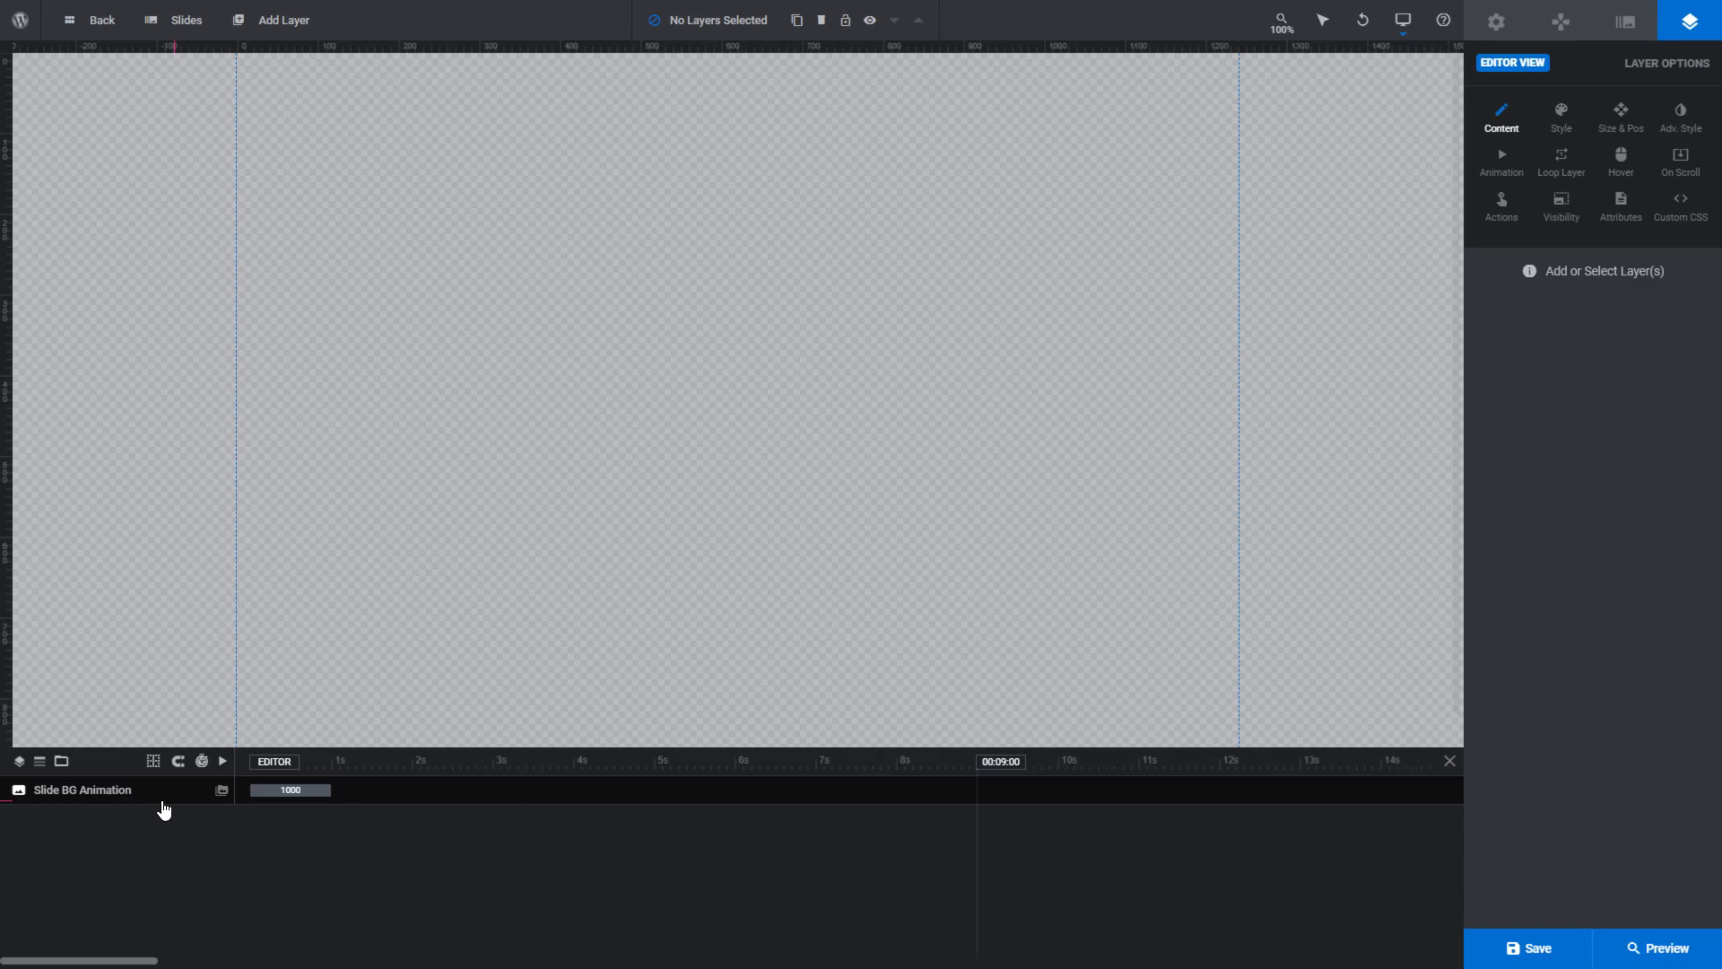
- Set the blank slide's background type to Colored with the blue preset #007aff
{"action": "left_click", "coordinate": [222, 795]}
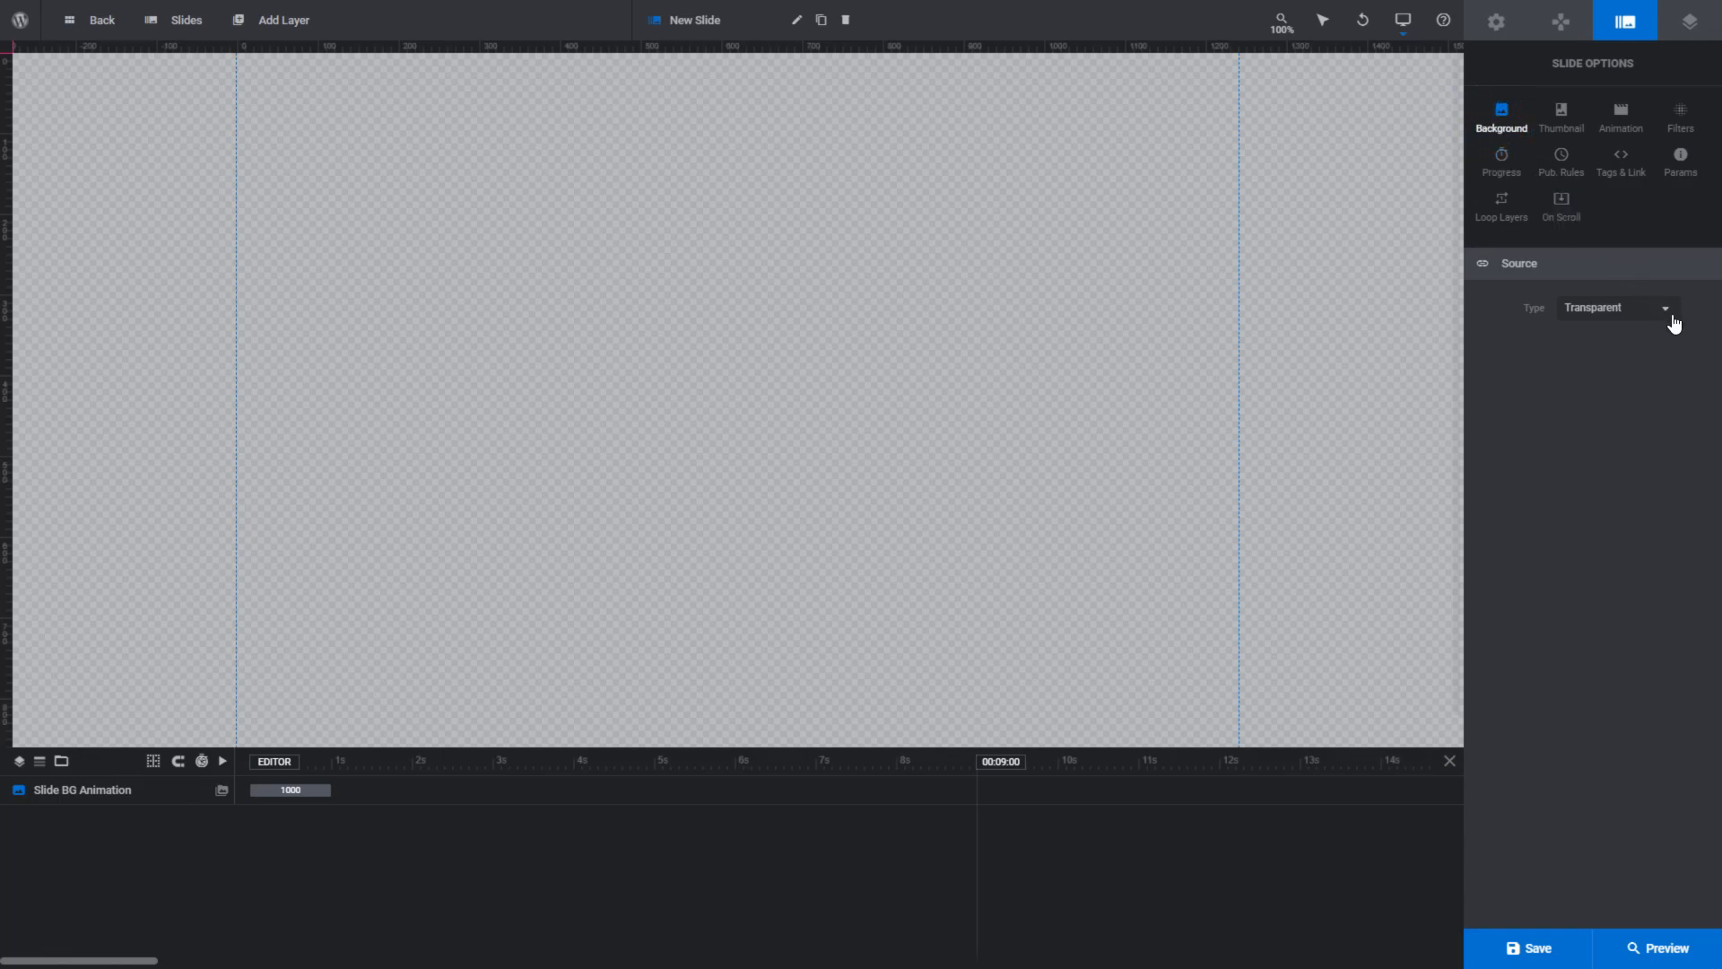
{"action": "left_click", "coordinate": [1666, 311]}
{"action": "left_click", "coordinate": [1597, 415]}
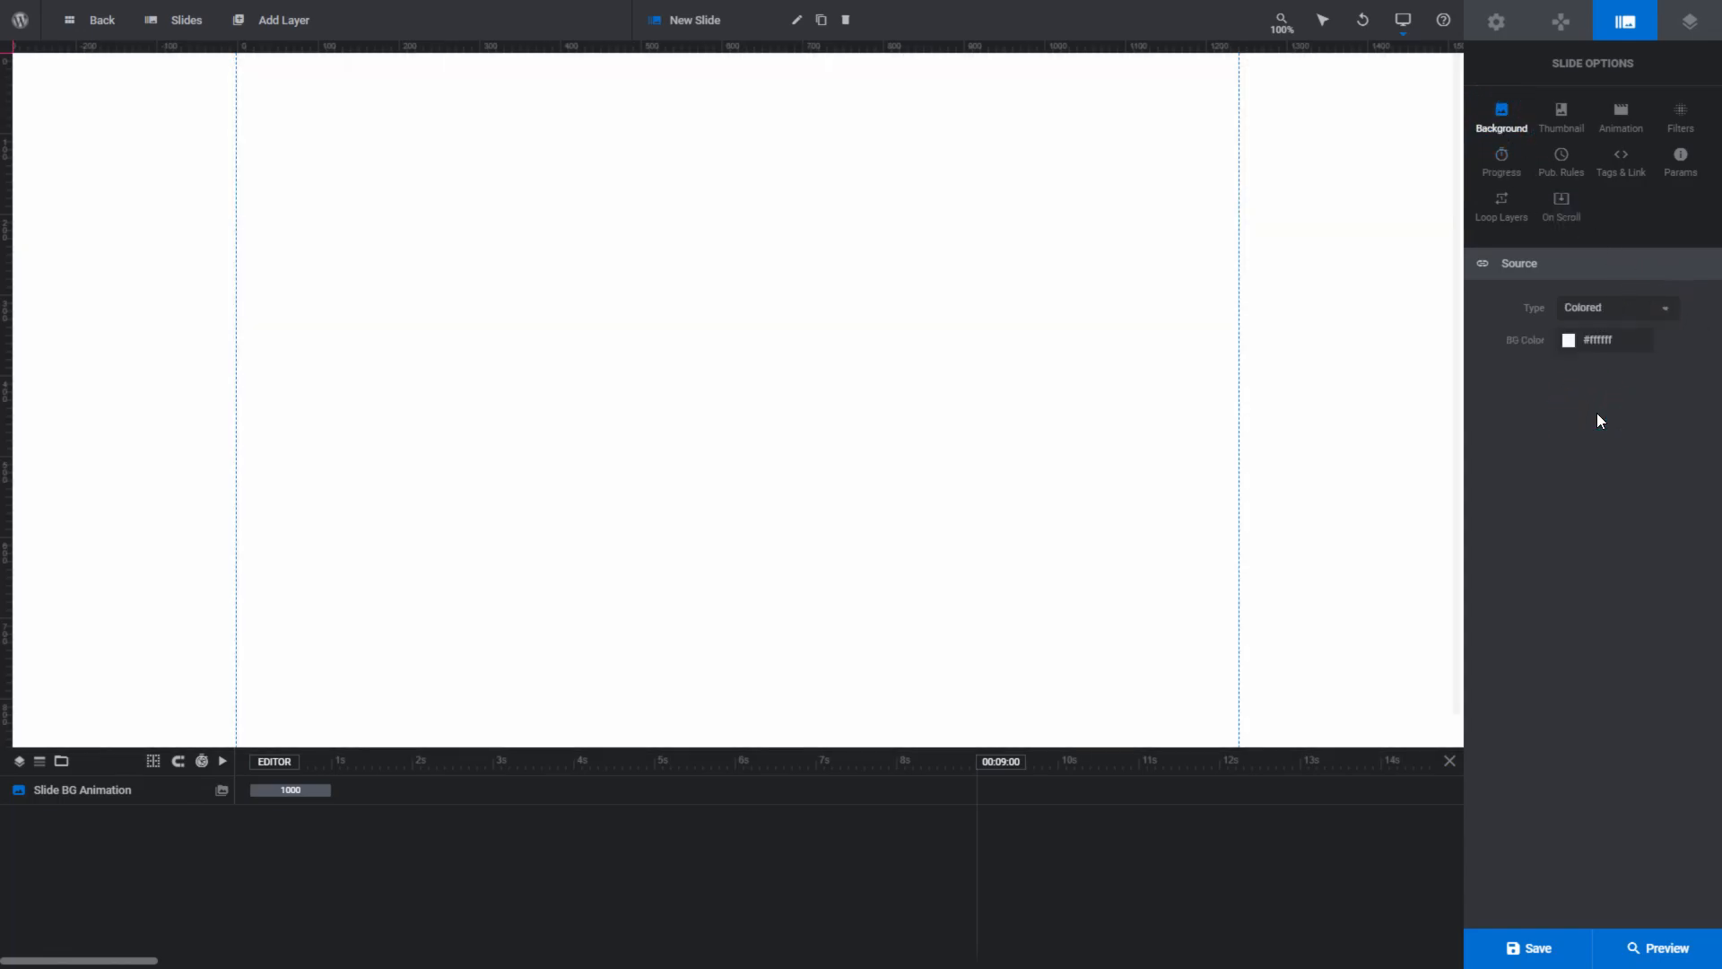
{"action": "left_click", "coordinate": [1568, 341]}
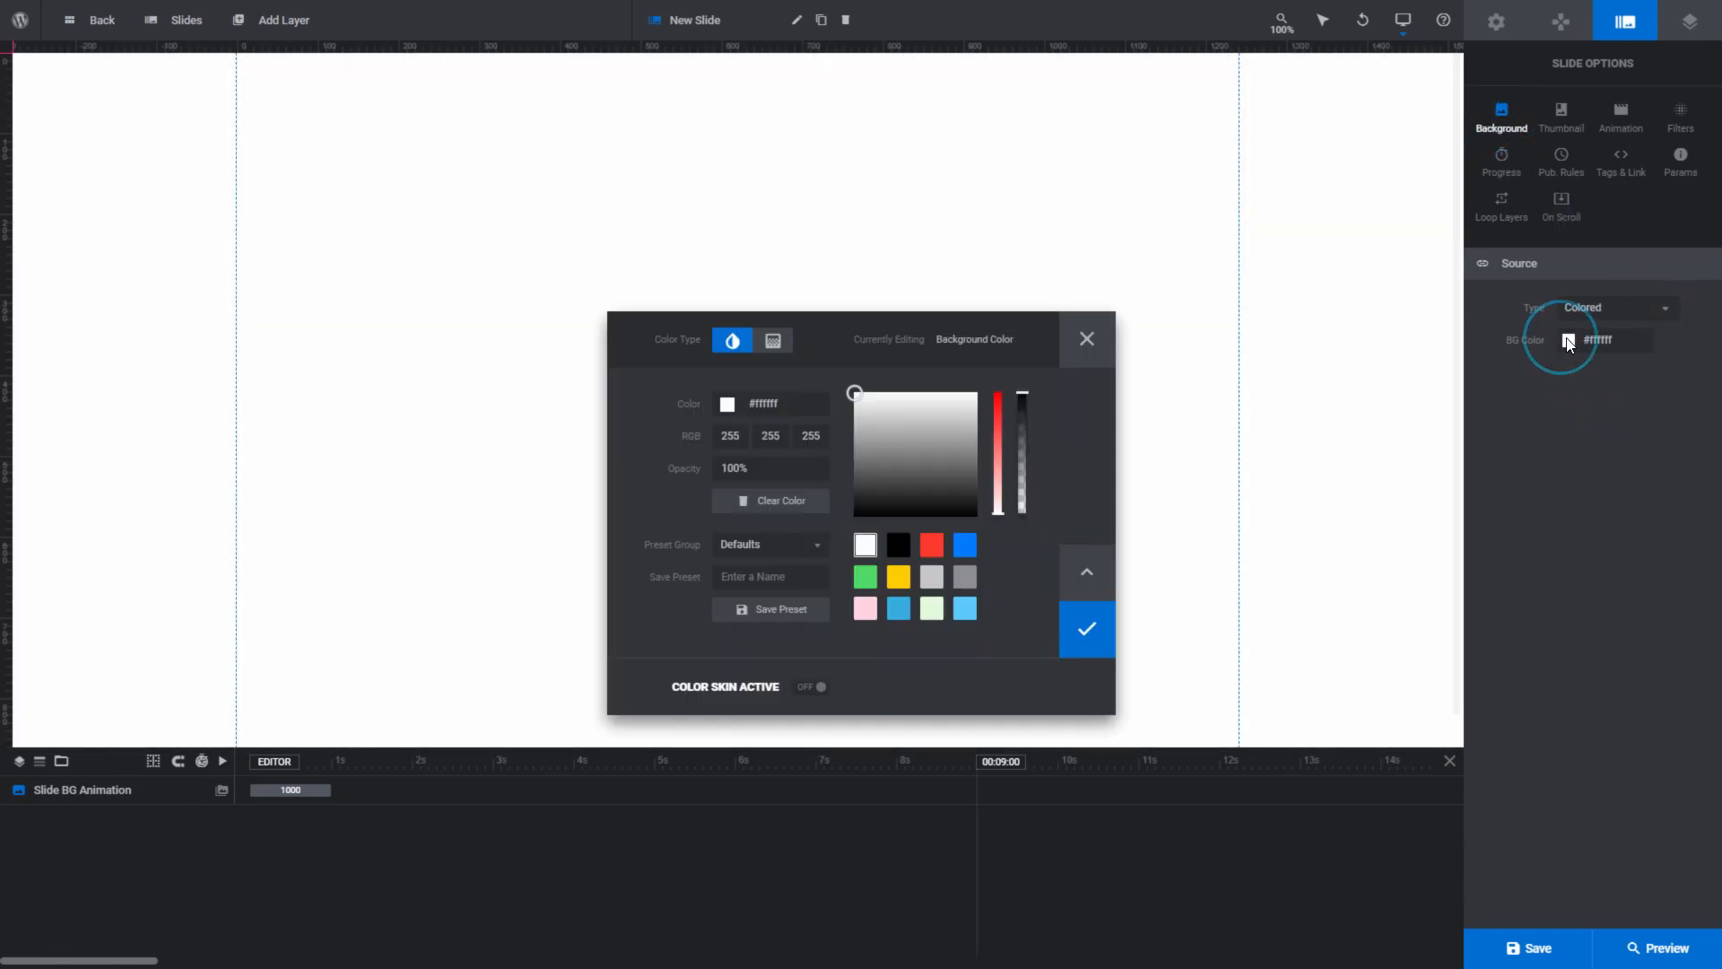
{"action": "left_click", "coordinate": [965, 547]}
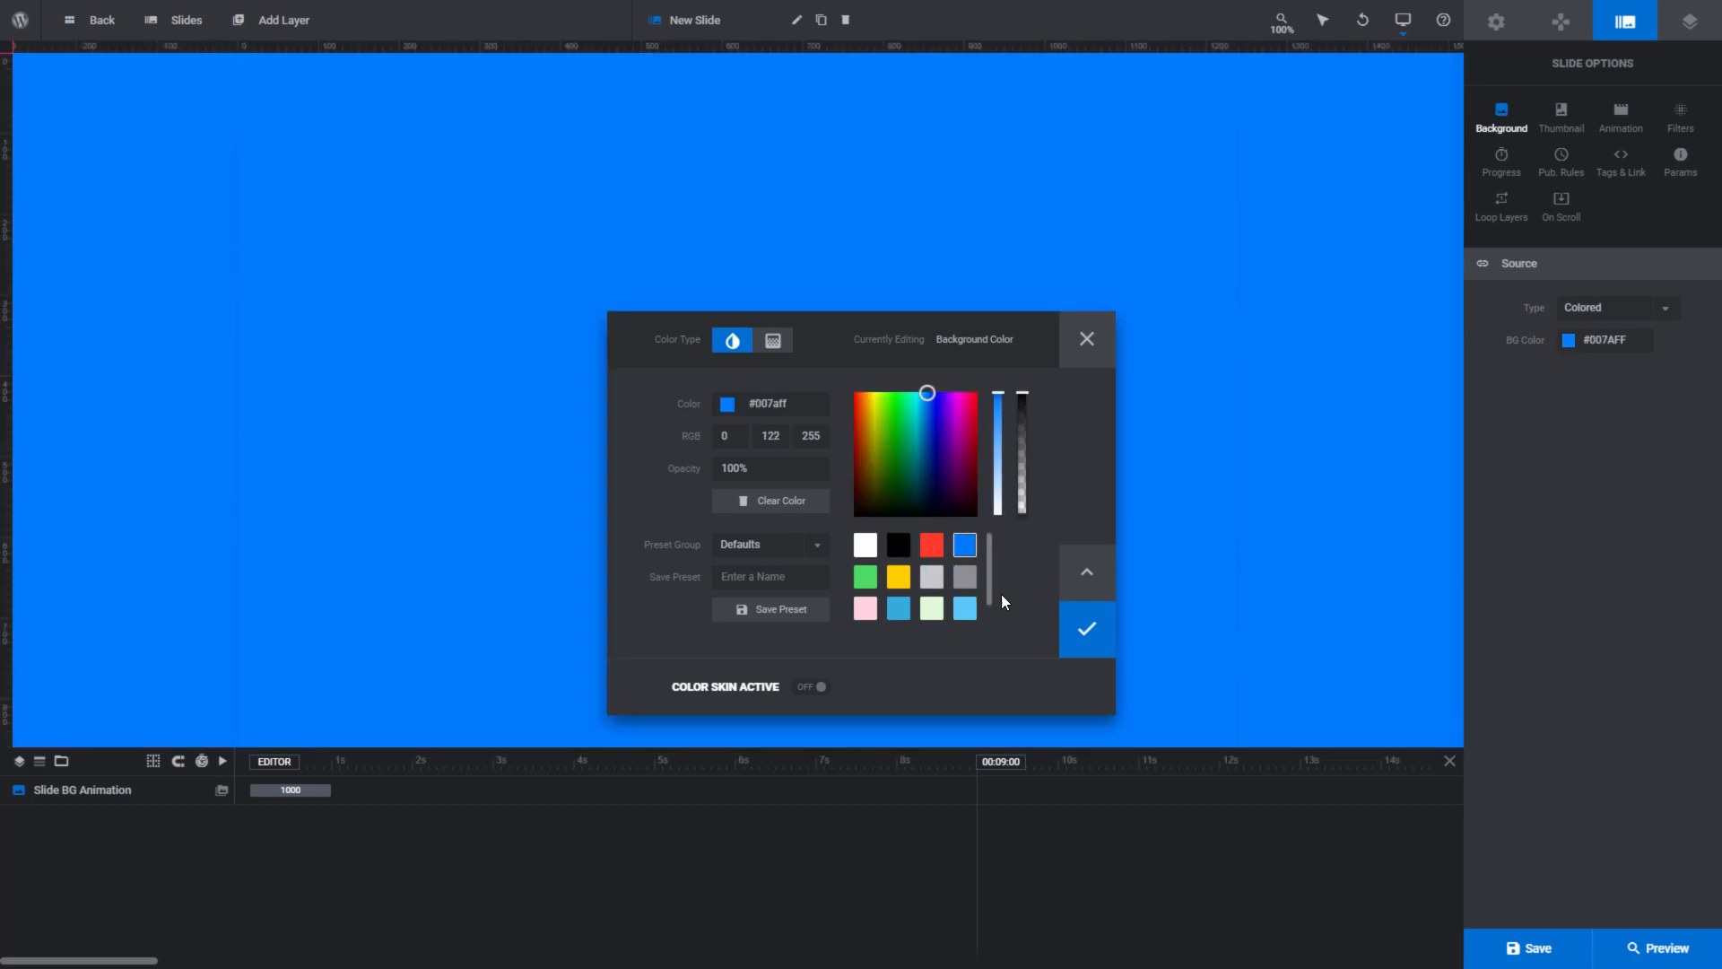
{"action": "left_click", "coordinate": [1089, 635]}
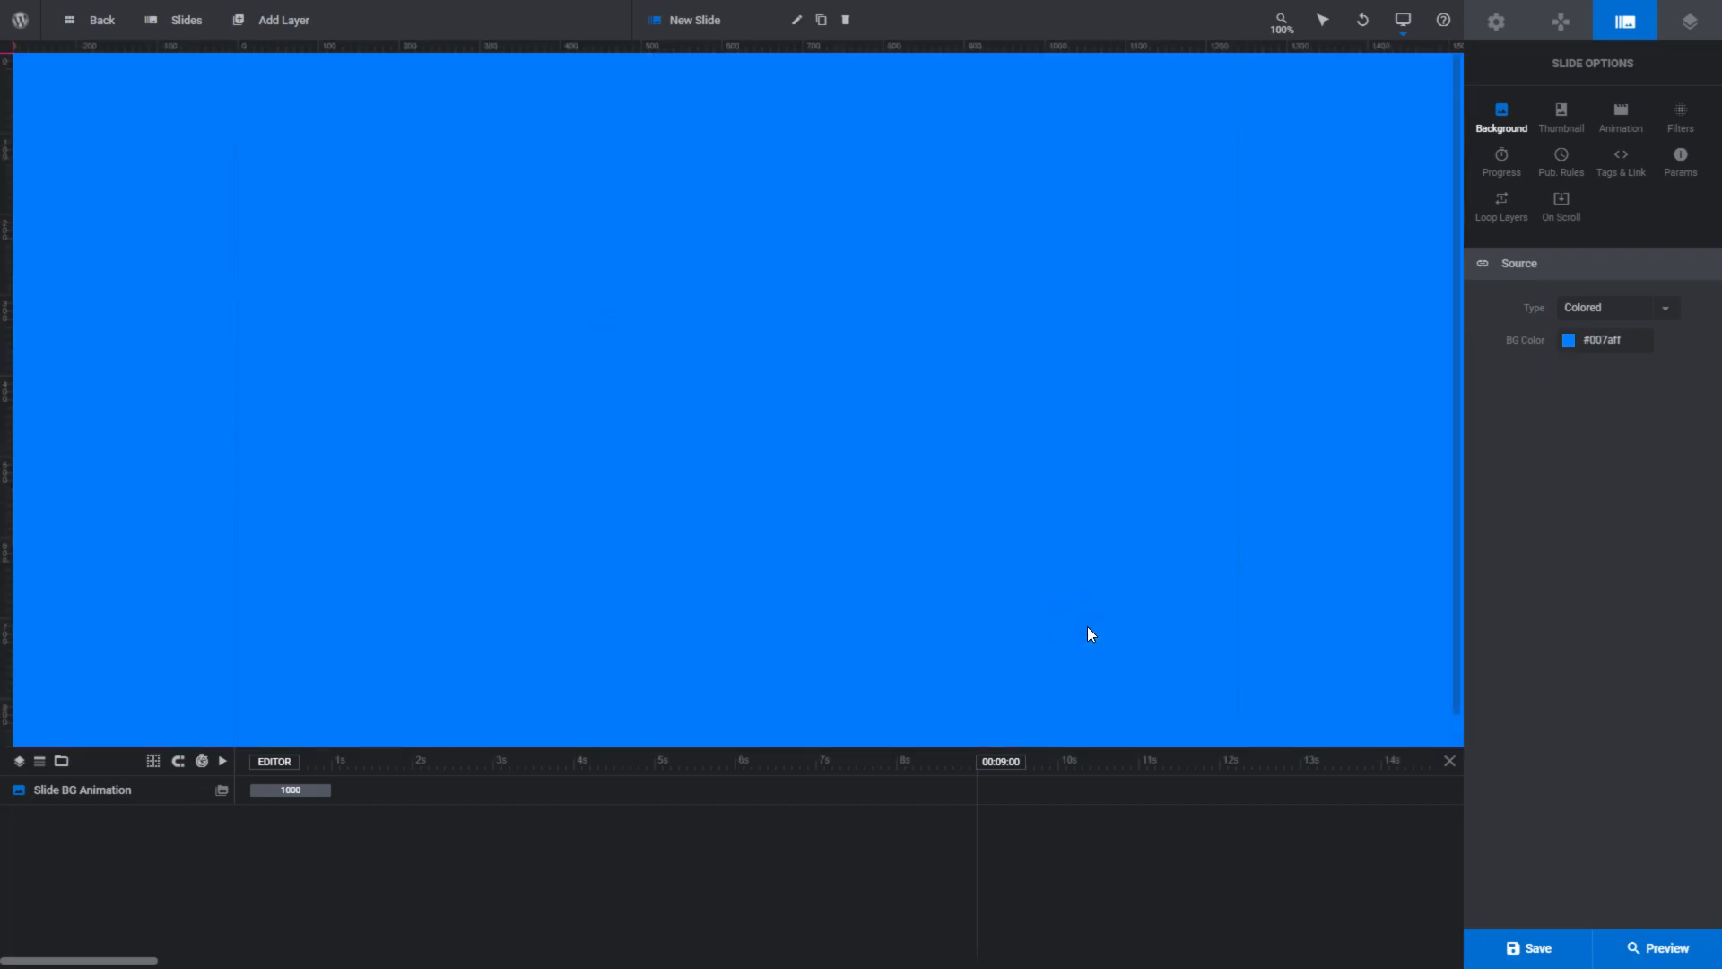
- Set the slide background to HTML5 Video using Fitness 3 from the Object Library, and preview the module
{"action": "left_click", "coordinate": [1668, 309]}
{"action": "left_click", "coordinate": [1601, 484]}
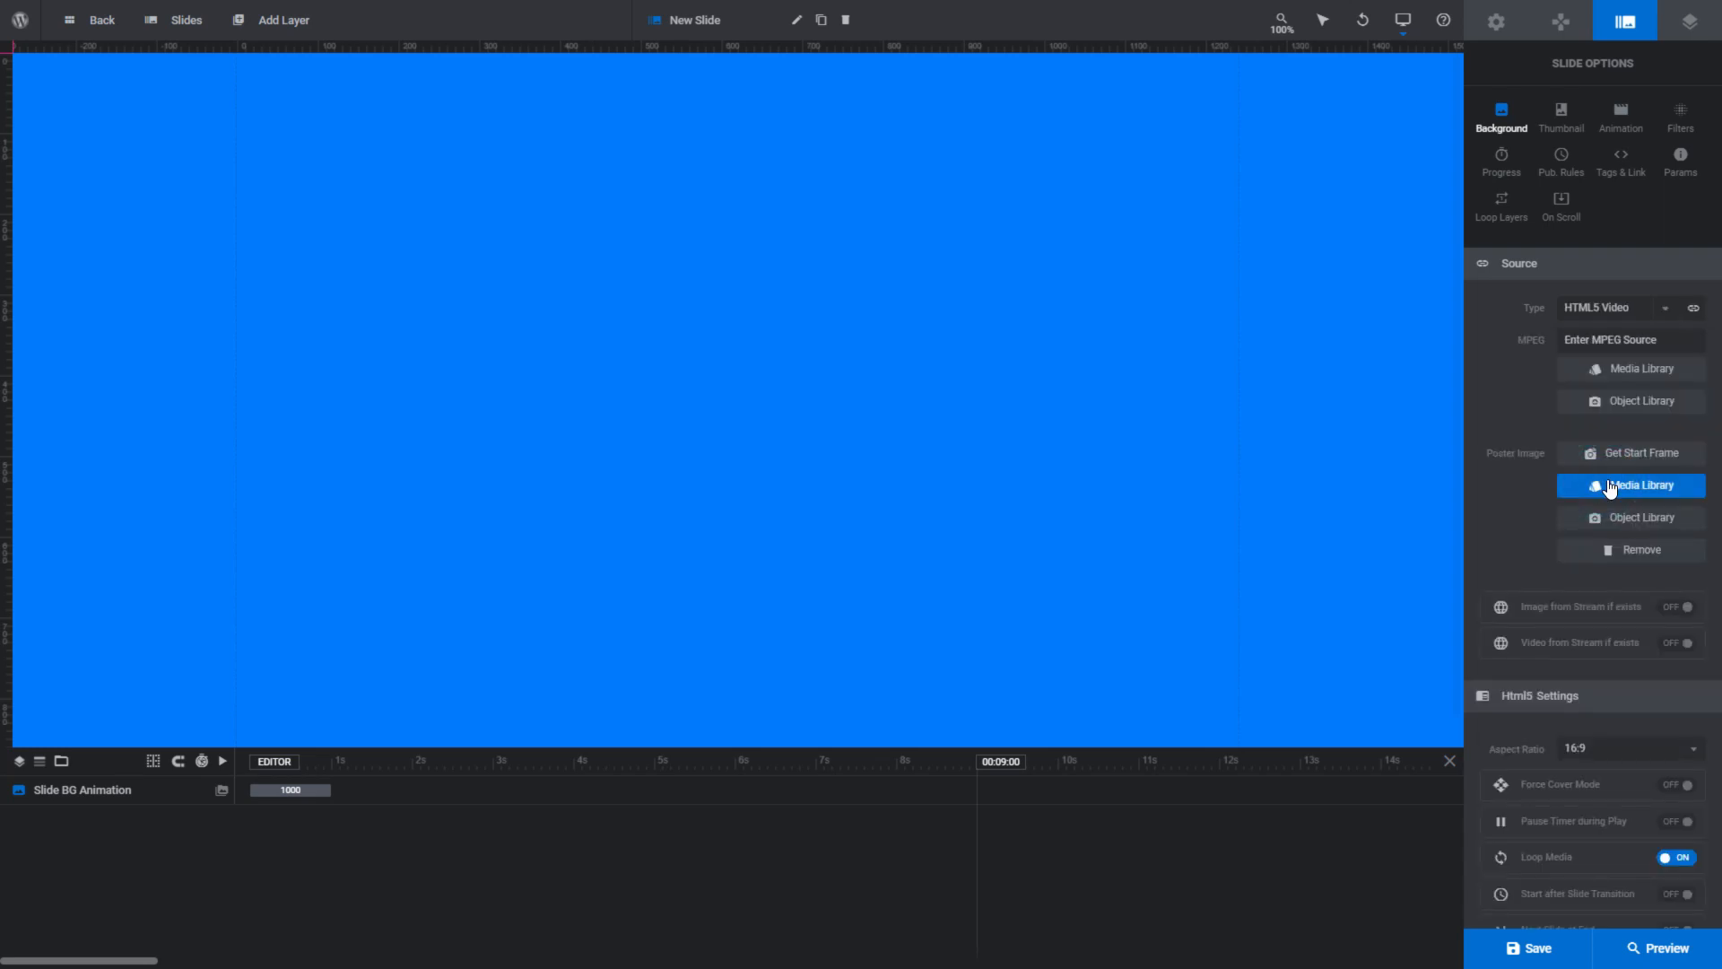
{"action": "left_click", "coordinate": [1626, 409]}
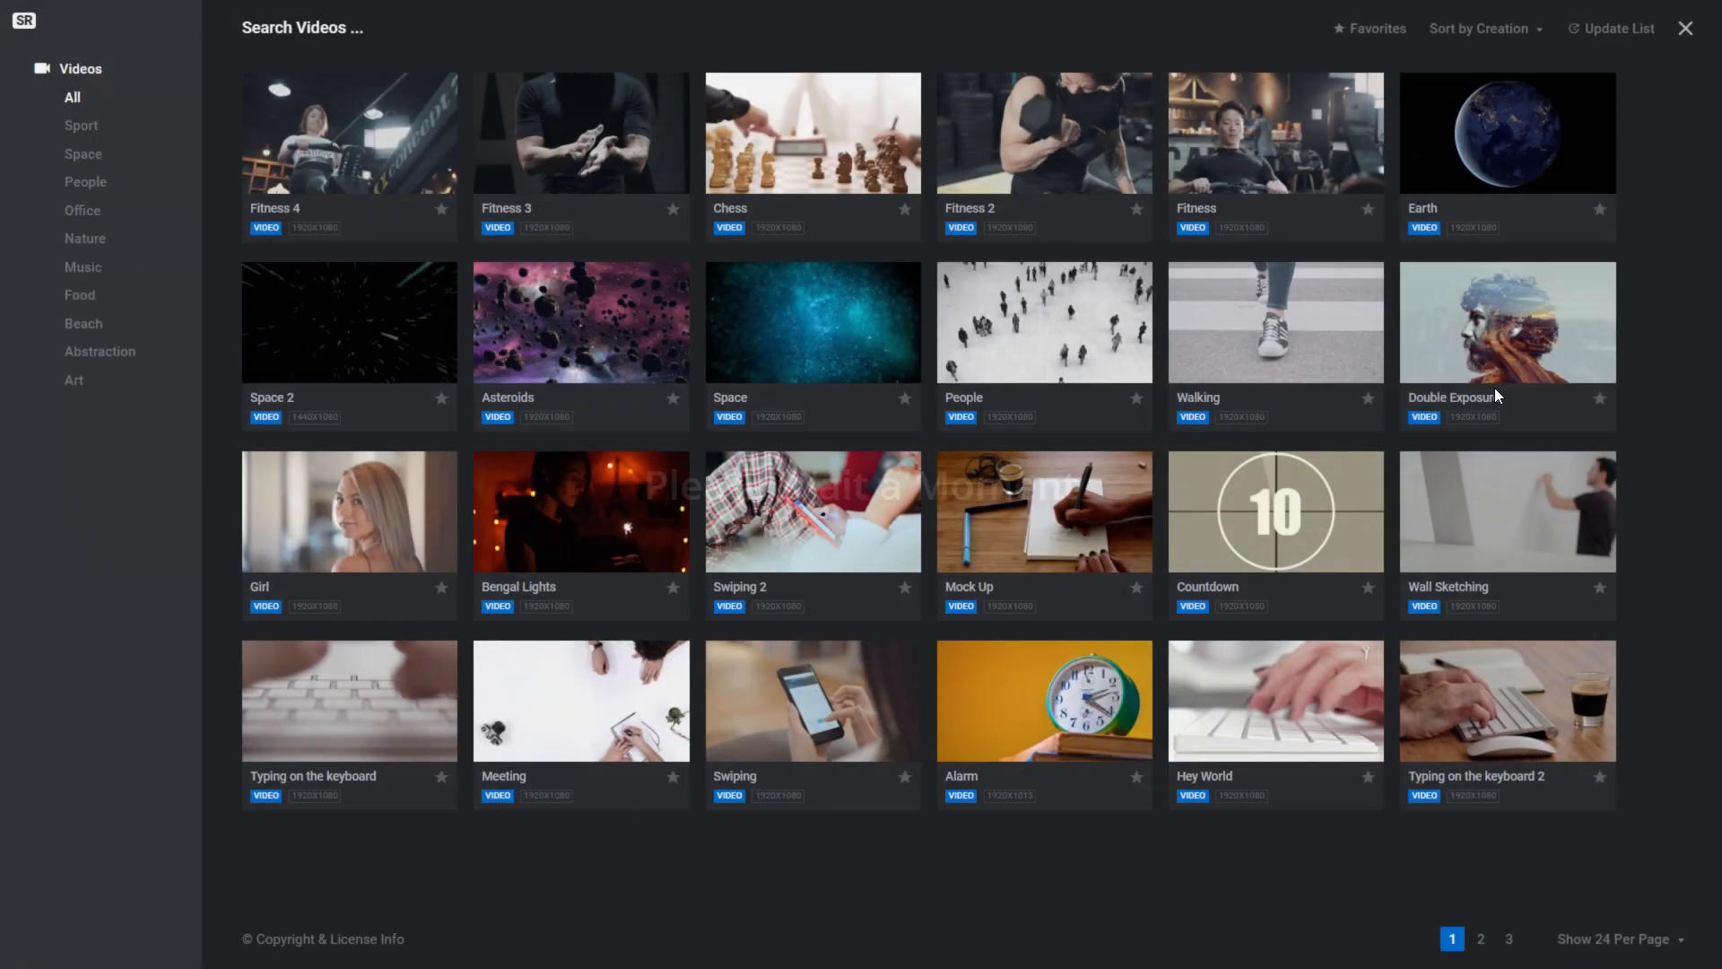
{"action": "left_click", "coordinate": [577, 136]}
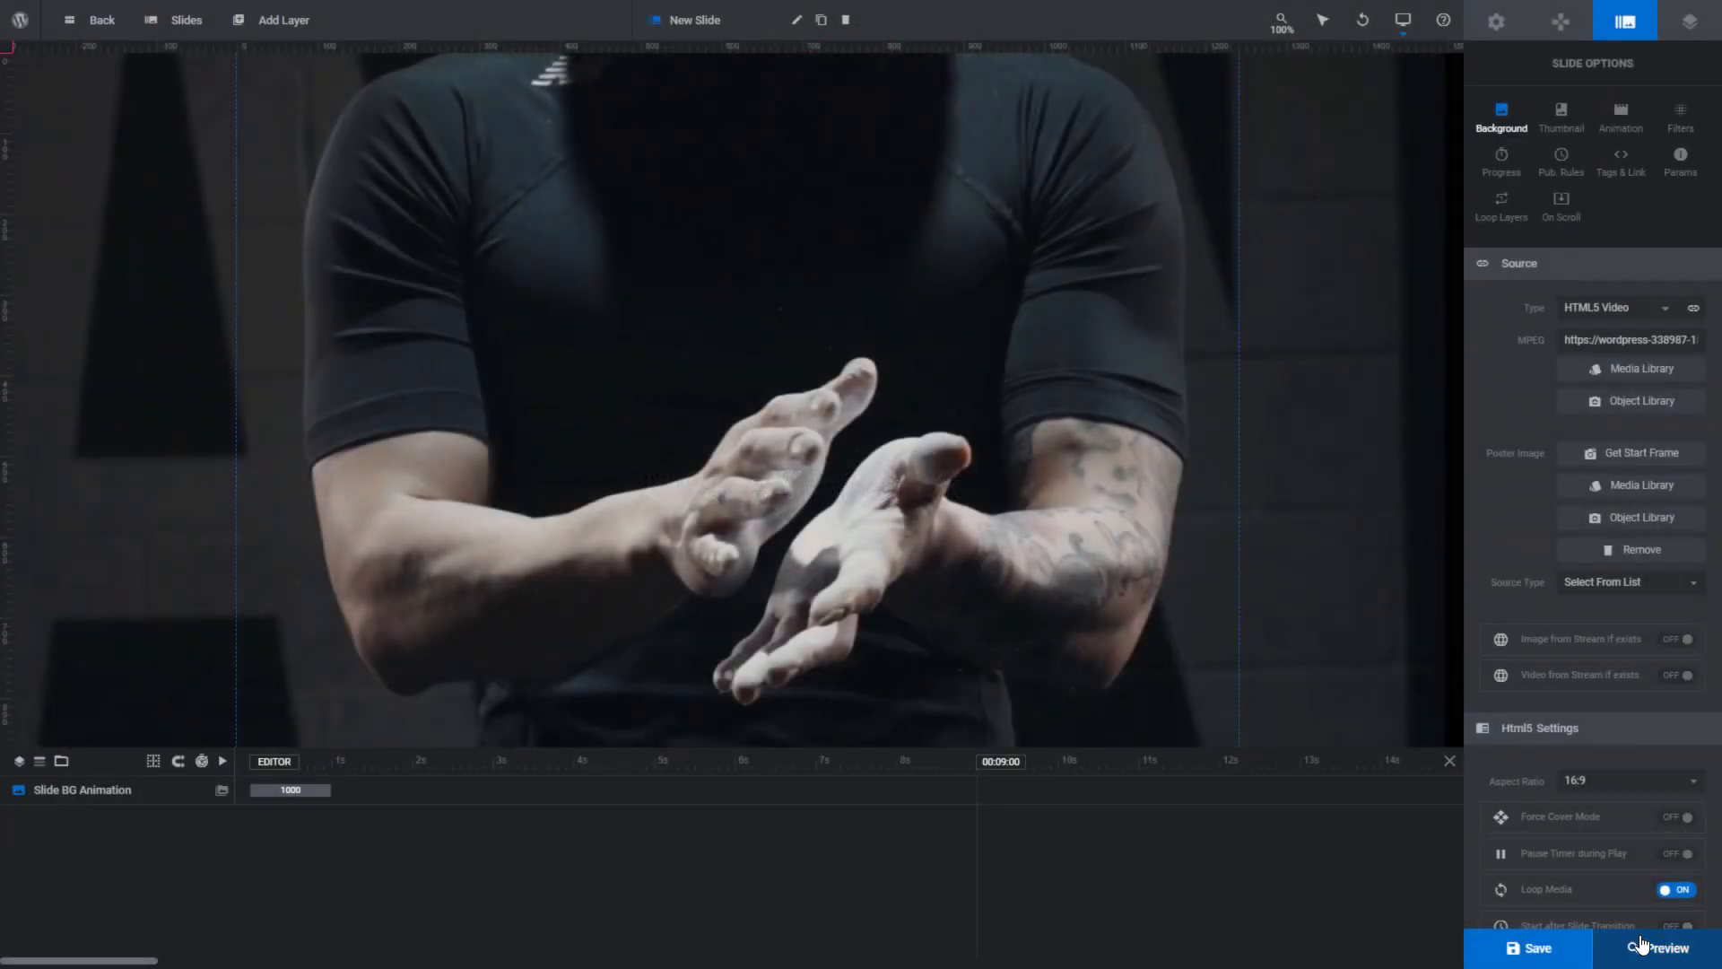
{"action": "left_click", "coordinate": [1649, 949]}
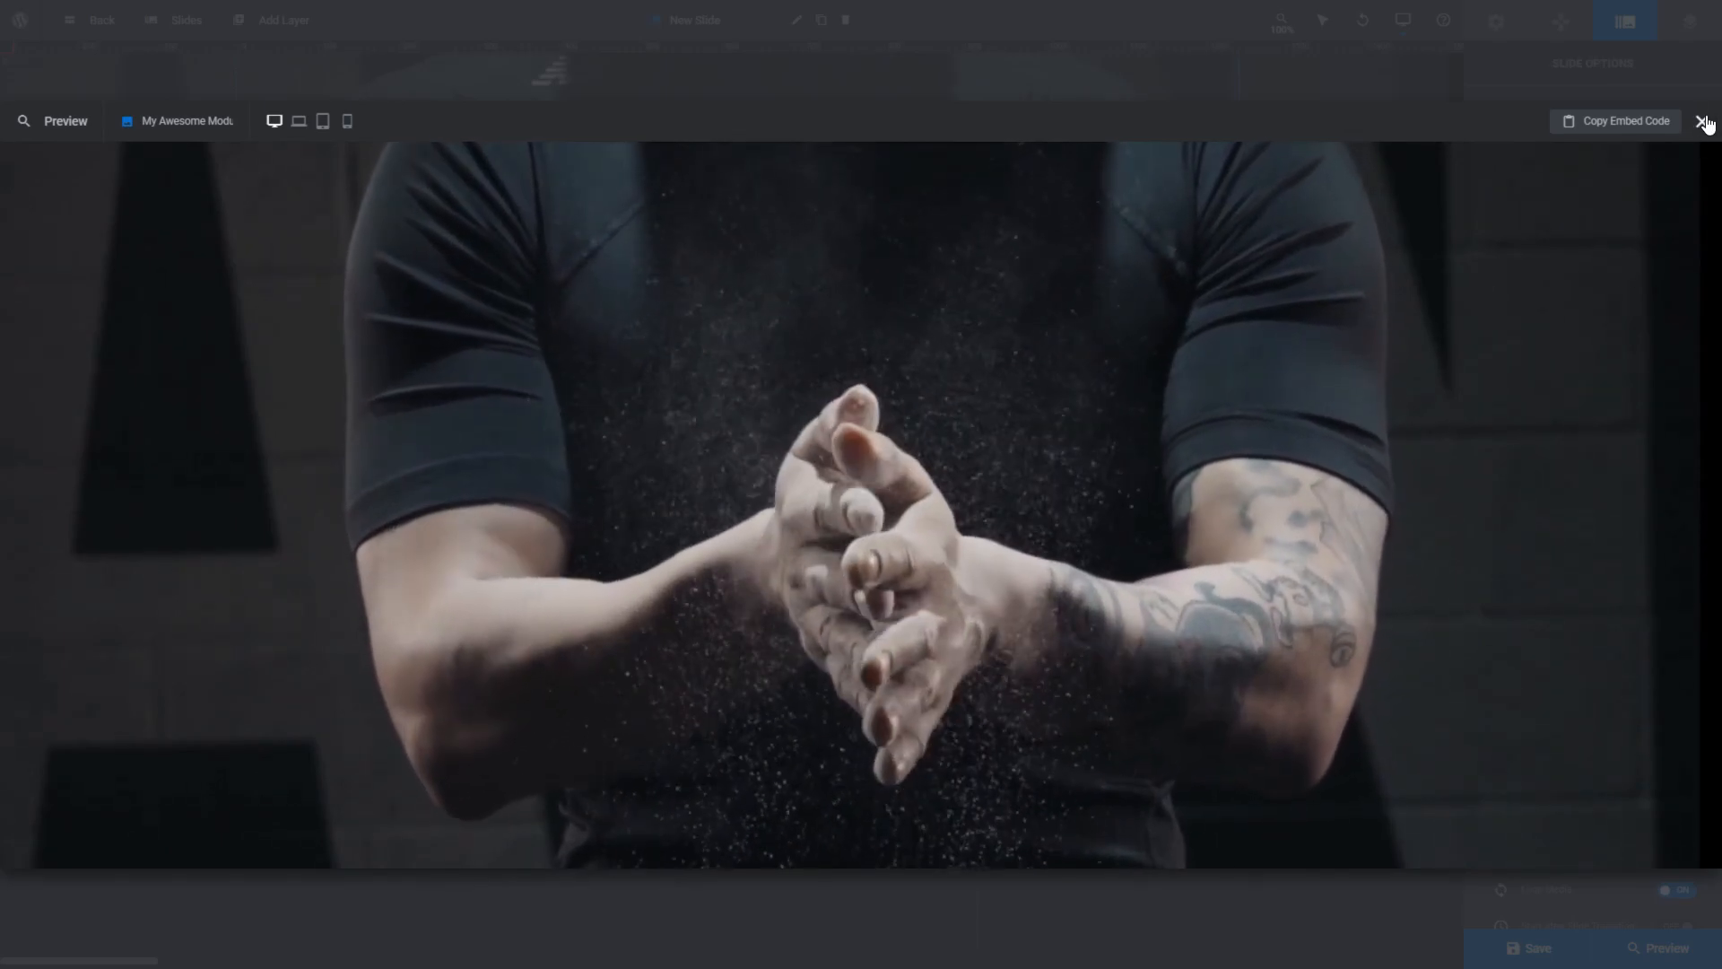
{"action": "left_click", "coordinate": [1702, 121]}
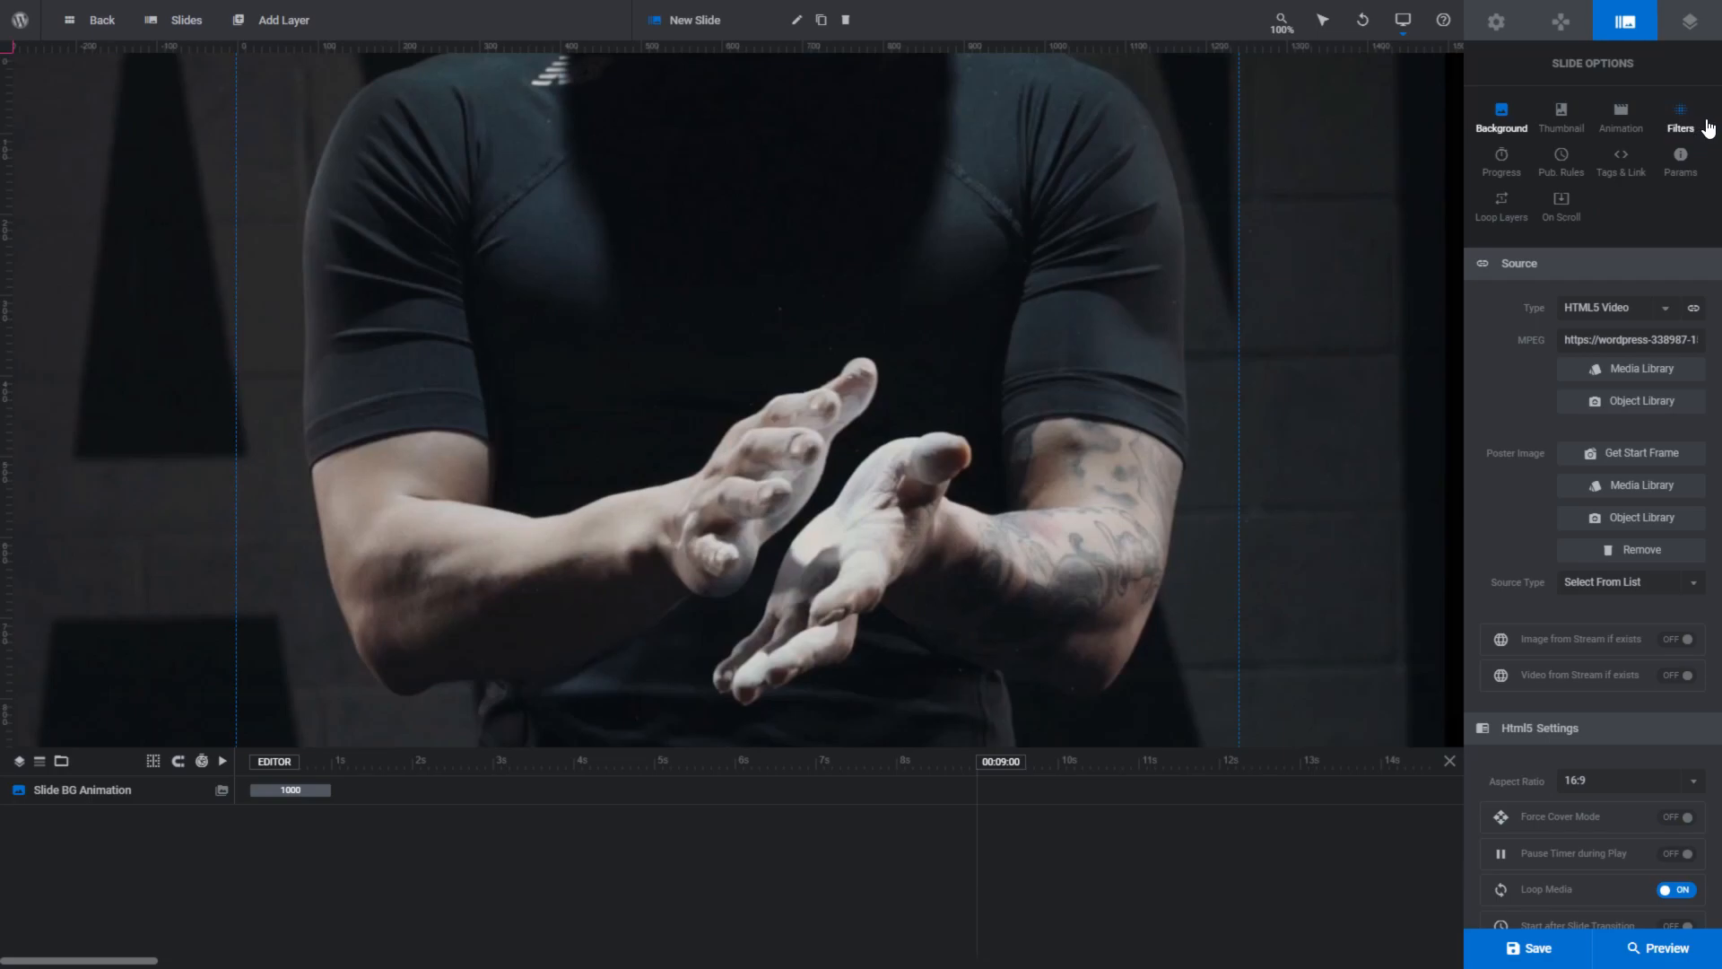
- Add another quick-style button layer to the Button Layers slide and place it to the left of the purple button
{"action": "mouse_move", "coordinate": [283, 36]}
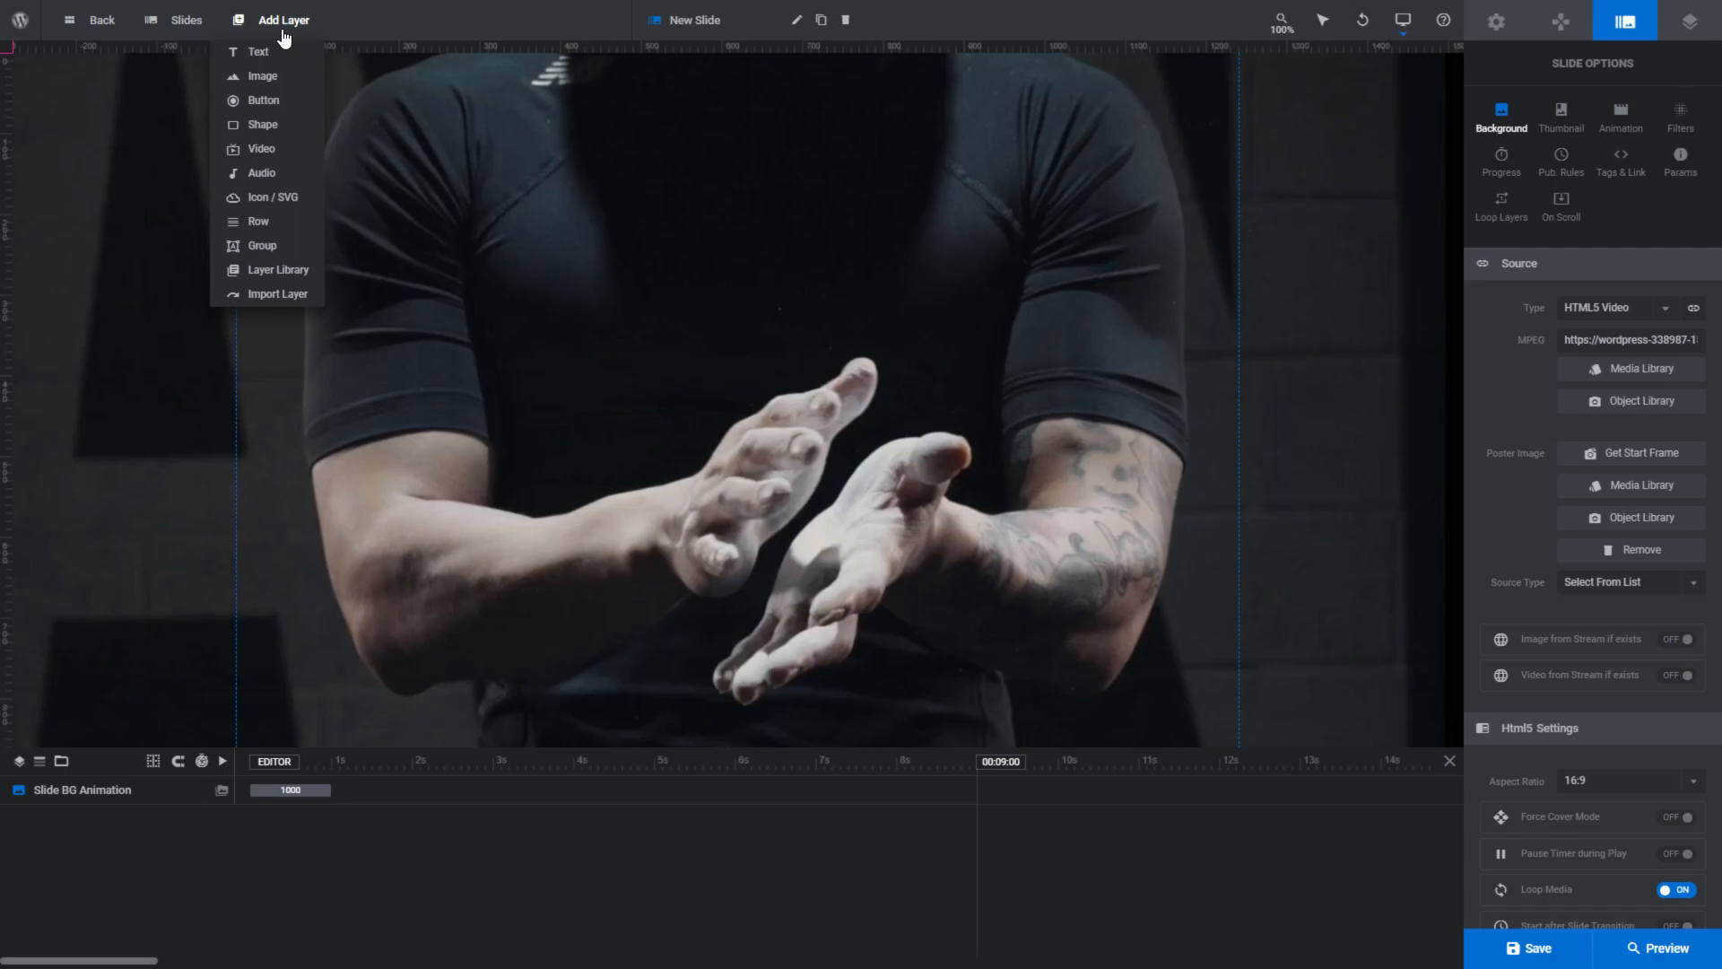
{"action": "mouse_move", "coordinate": [285, 63]}
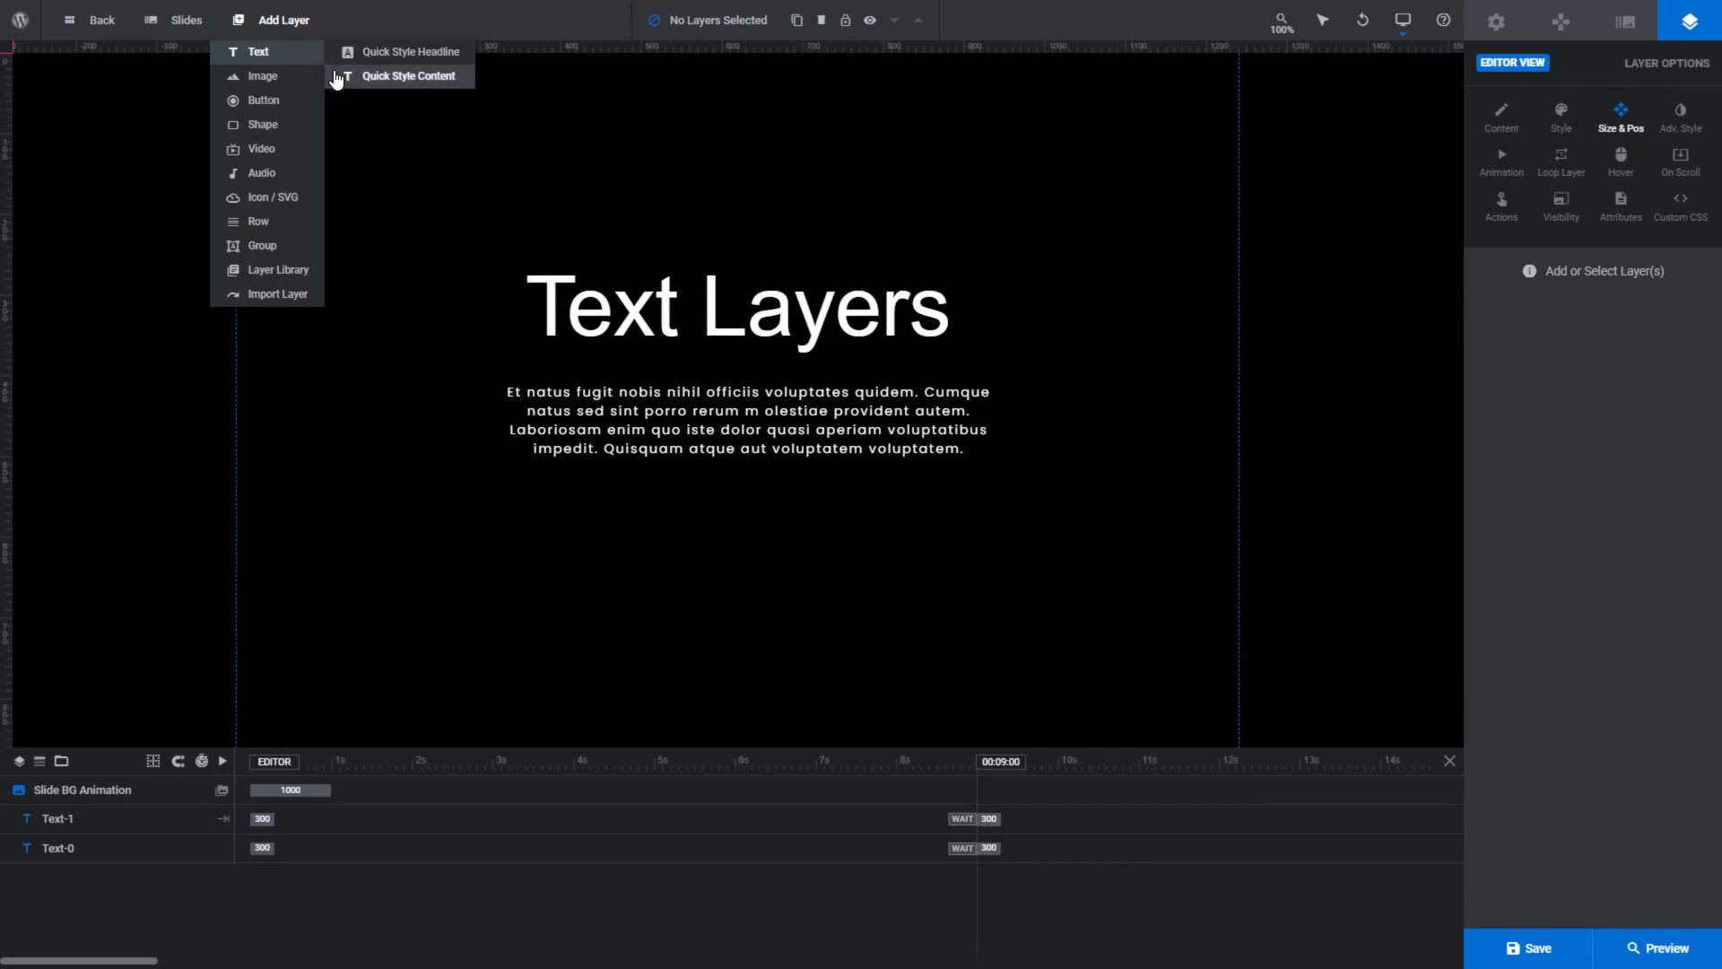
{"action": "mouse_move", "coordinate": [295, 87]}
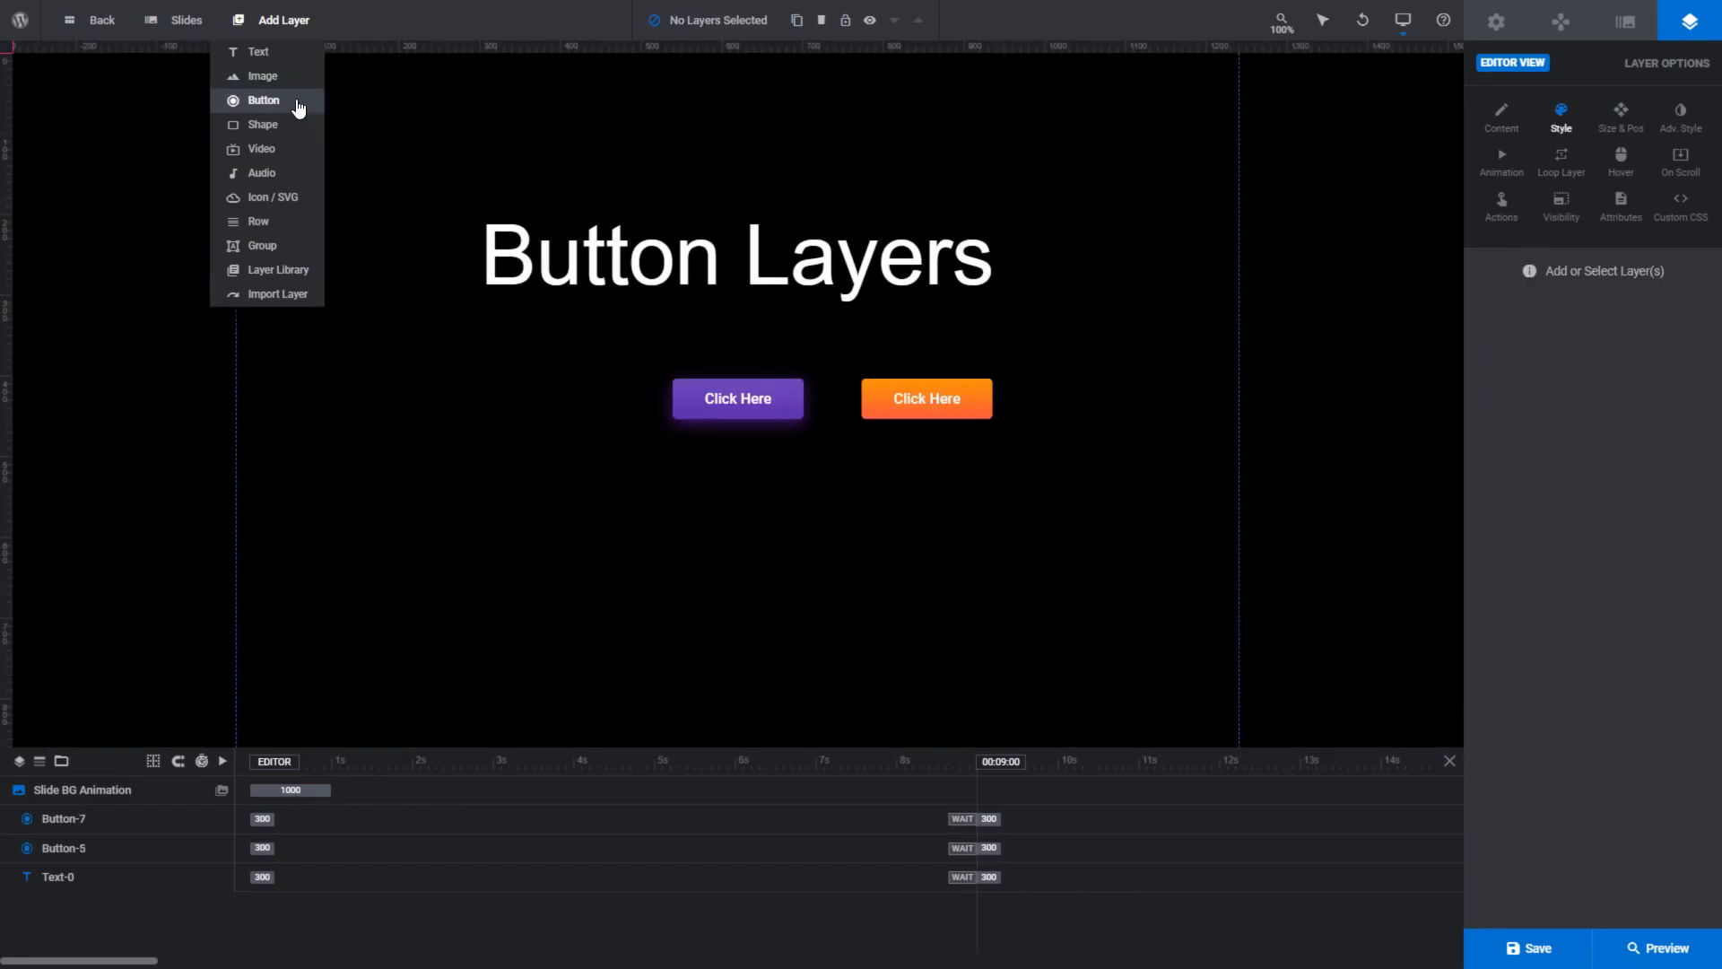
{"action": "left_click", "coordinate": [297, 108]}
{"action": "left_click", "coordinate": [1604, 433]}
{"action": "left_click_drag", "start_coordinate": [337, 117], "coordinate": [542, 400]}
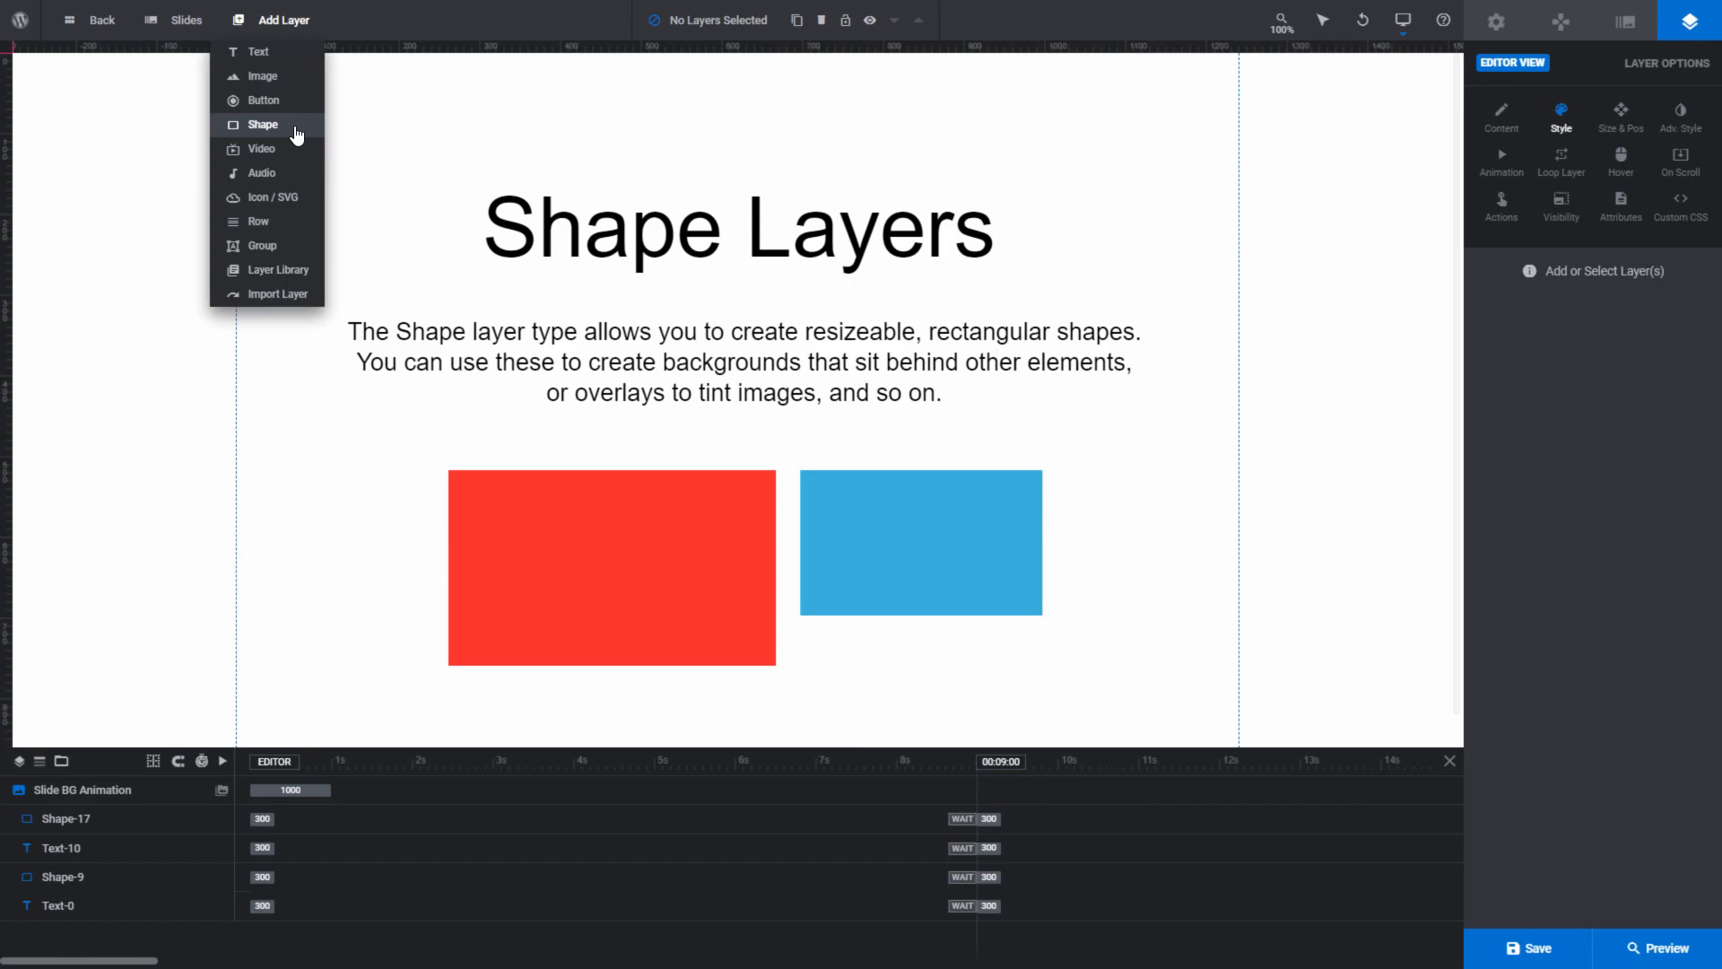
- Add a shape of about 1023 by 142 px around the Shape Layers paragraph and put it lowest in the layer order
{"action": "left_click", "coordinate": [297, 135]}
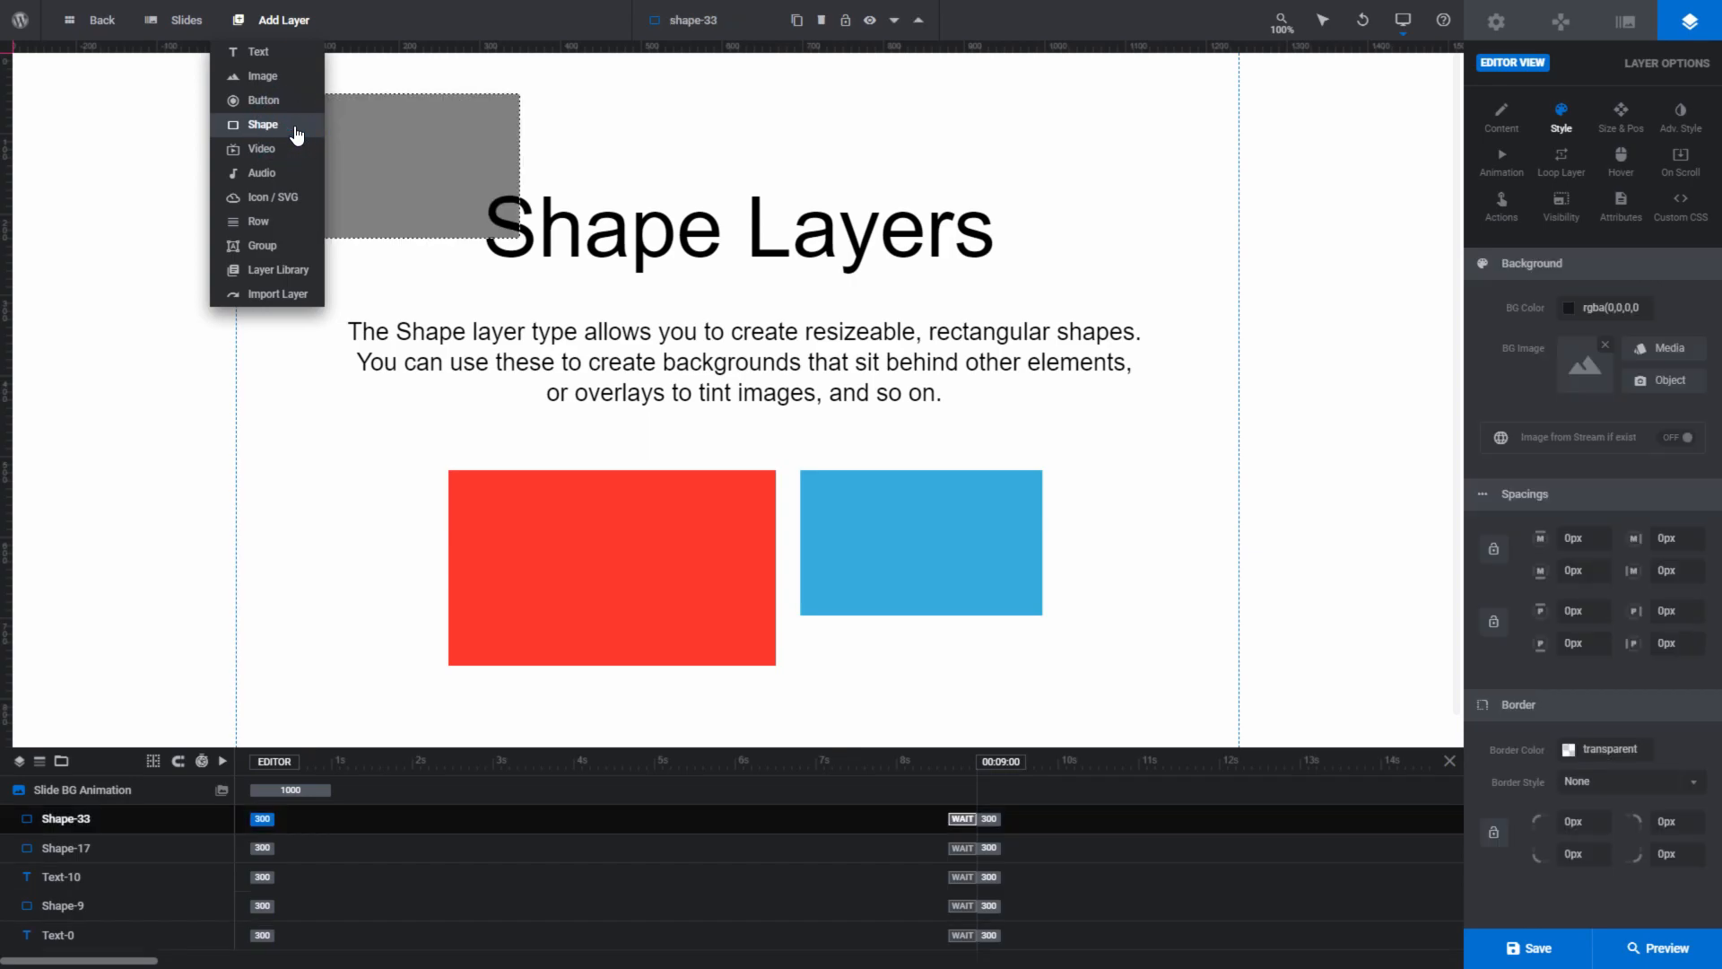
{"action": "left_click_drag", "start_coordinate": [373, 138], "coordinate": [430, 348]}
{"action": "left_click_drag", "start_coordinate": [574, 443], "coordinate": [1160, 415]}
{"action": "left_click_drag", "start_coordinate": [148, 816], "coordinate": [109, 947]}
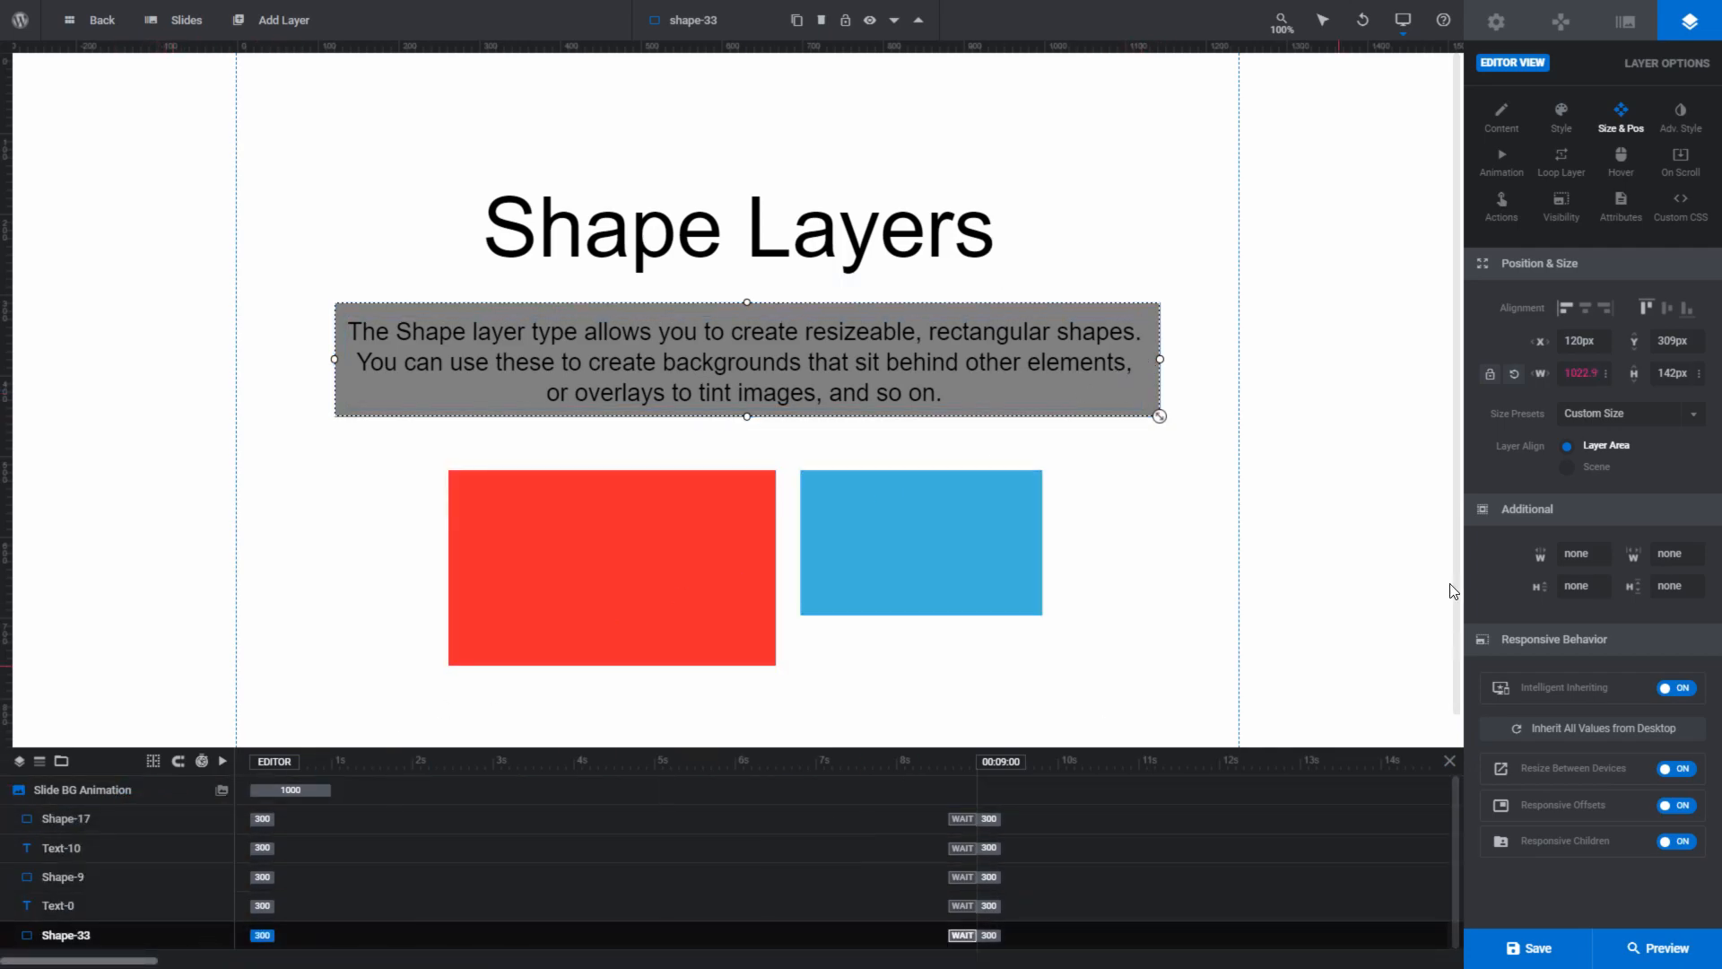
- Set the new shape layer's background color to the green preset #4cd964
{"action": "left_click", "coordinate": [1559, 116]}
{"action": "left_click", "coordinate": [1572, 309]}
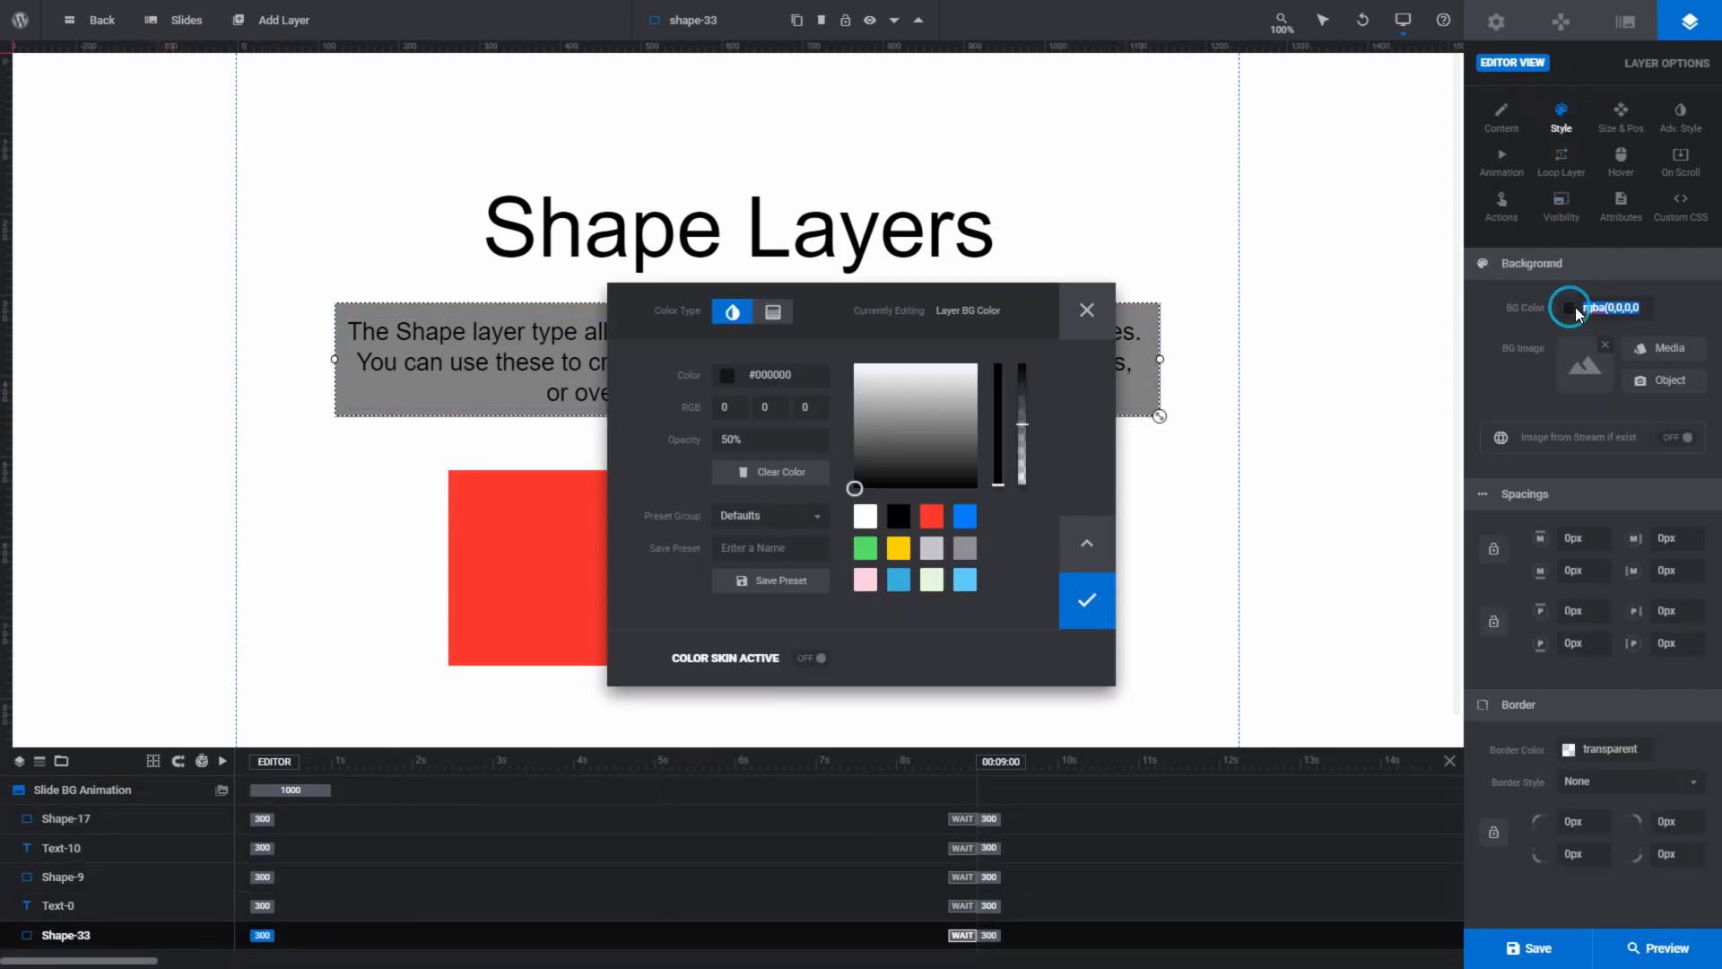
{"action": "left_click", "coordinate": [865, 549]}
{"action": "left_click", "coordinate": [1080, 590]}
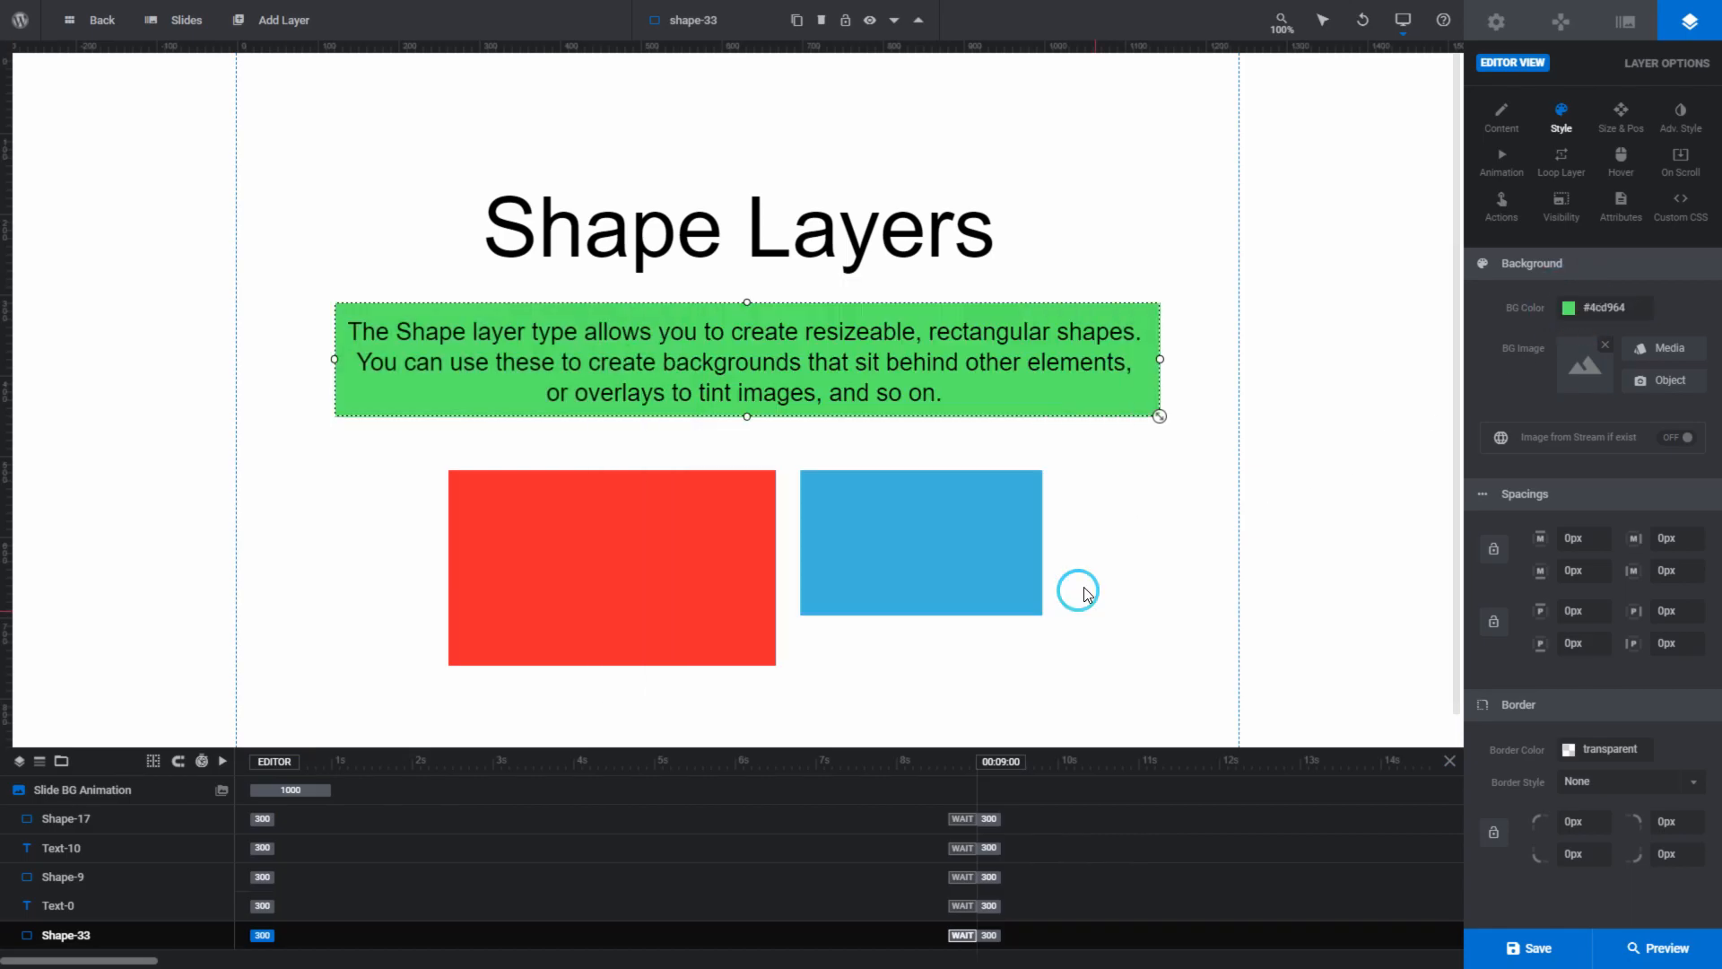
{"action": "left_click", "coordinate": [1116, 573]}
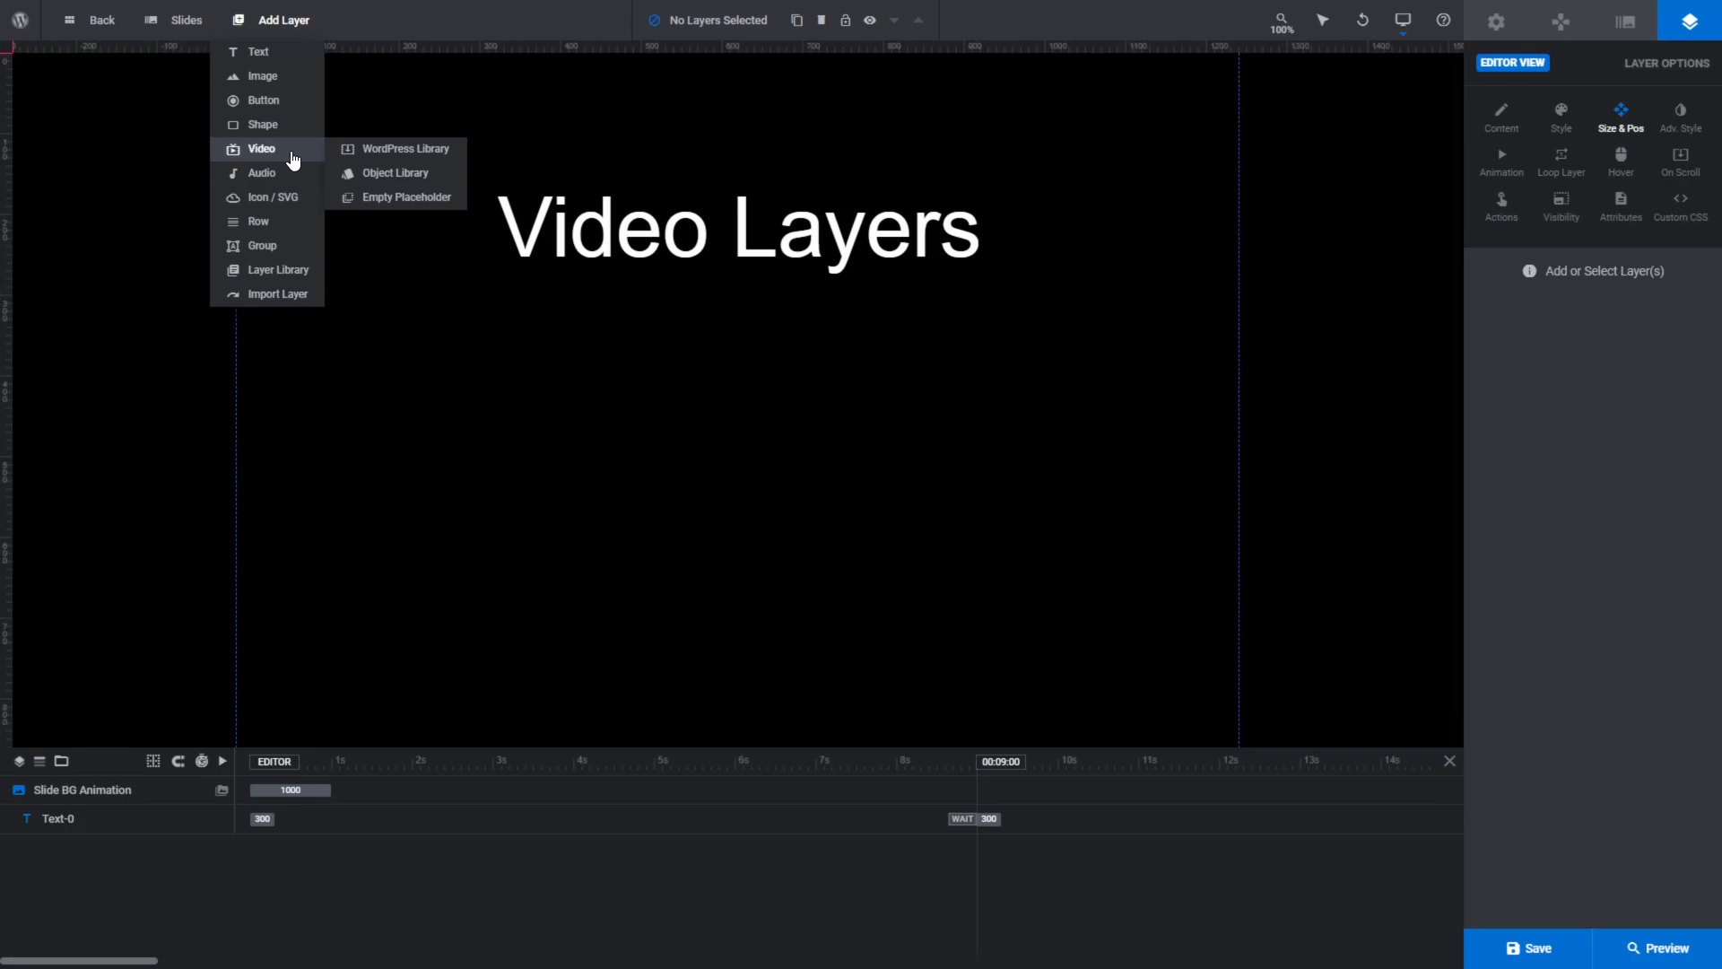
- Add the Earth video from the Object Library at 720 px width beneath the Video Layers heading, and preview the module
{"action": "left_click", "coordinate": [379, 179]}
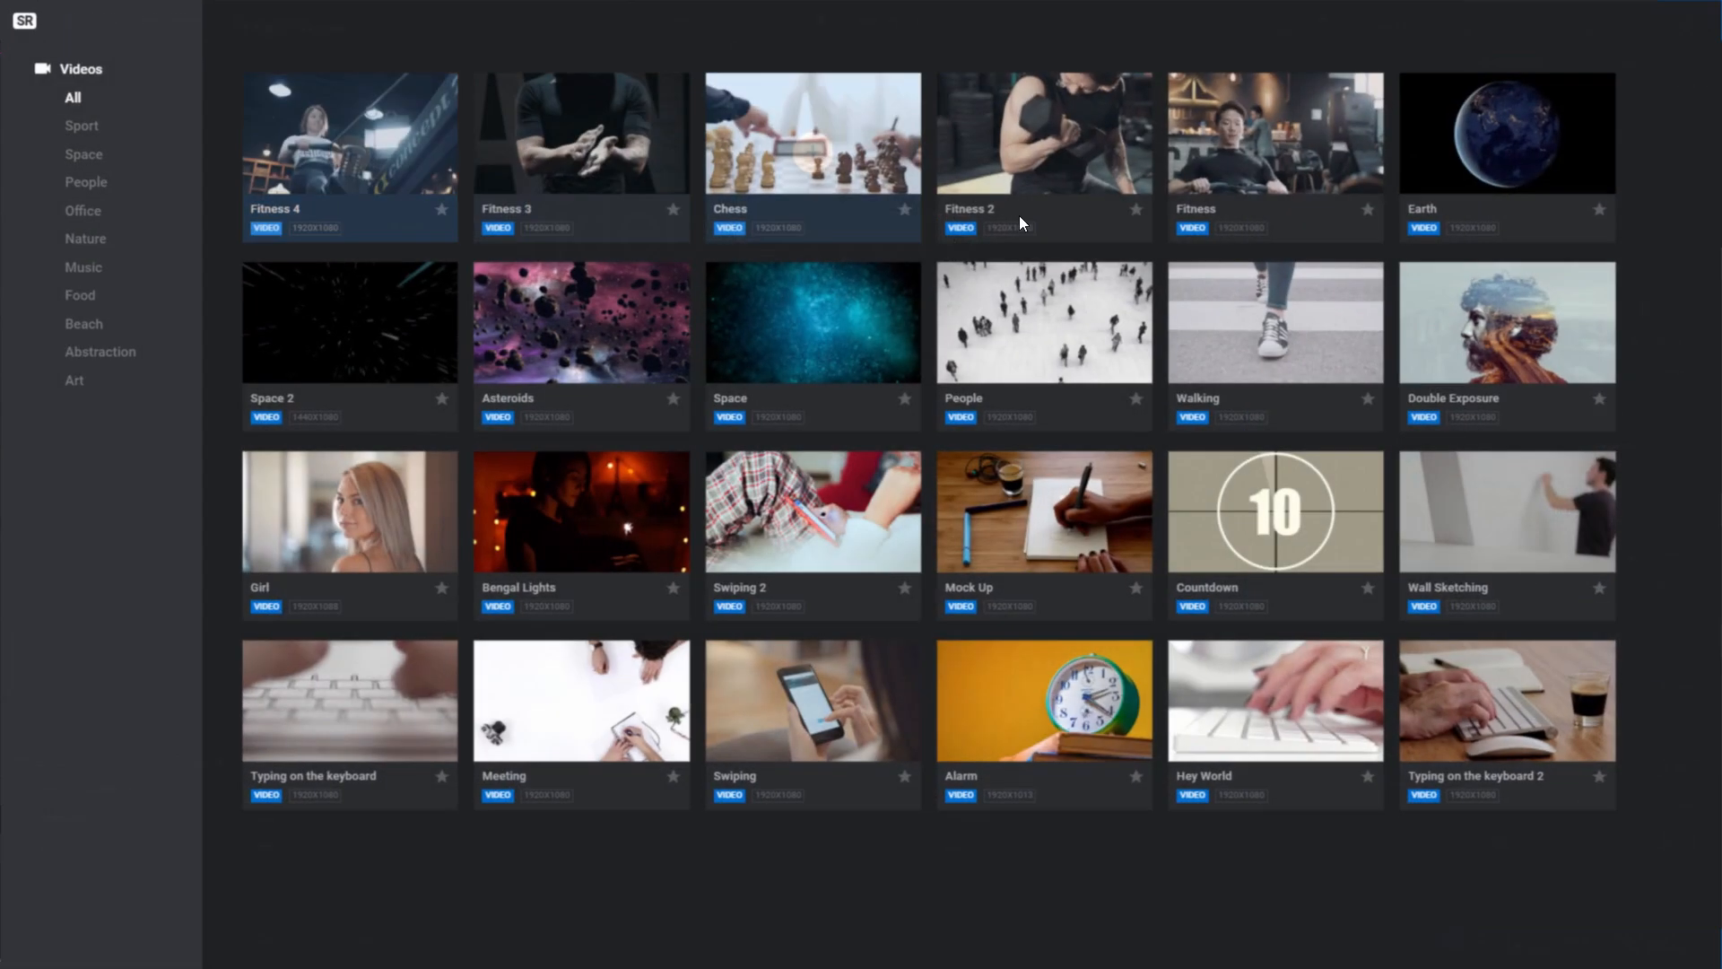
{"action": "left_click", "coordinate": [1501, 163]}
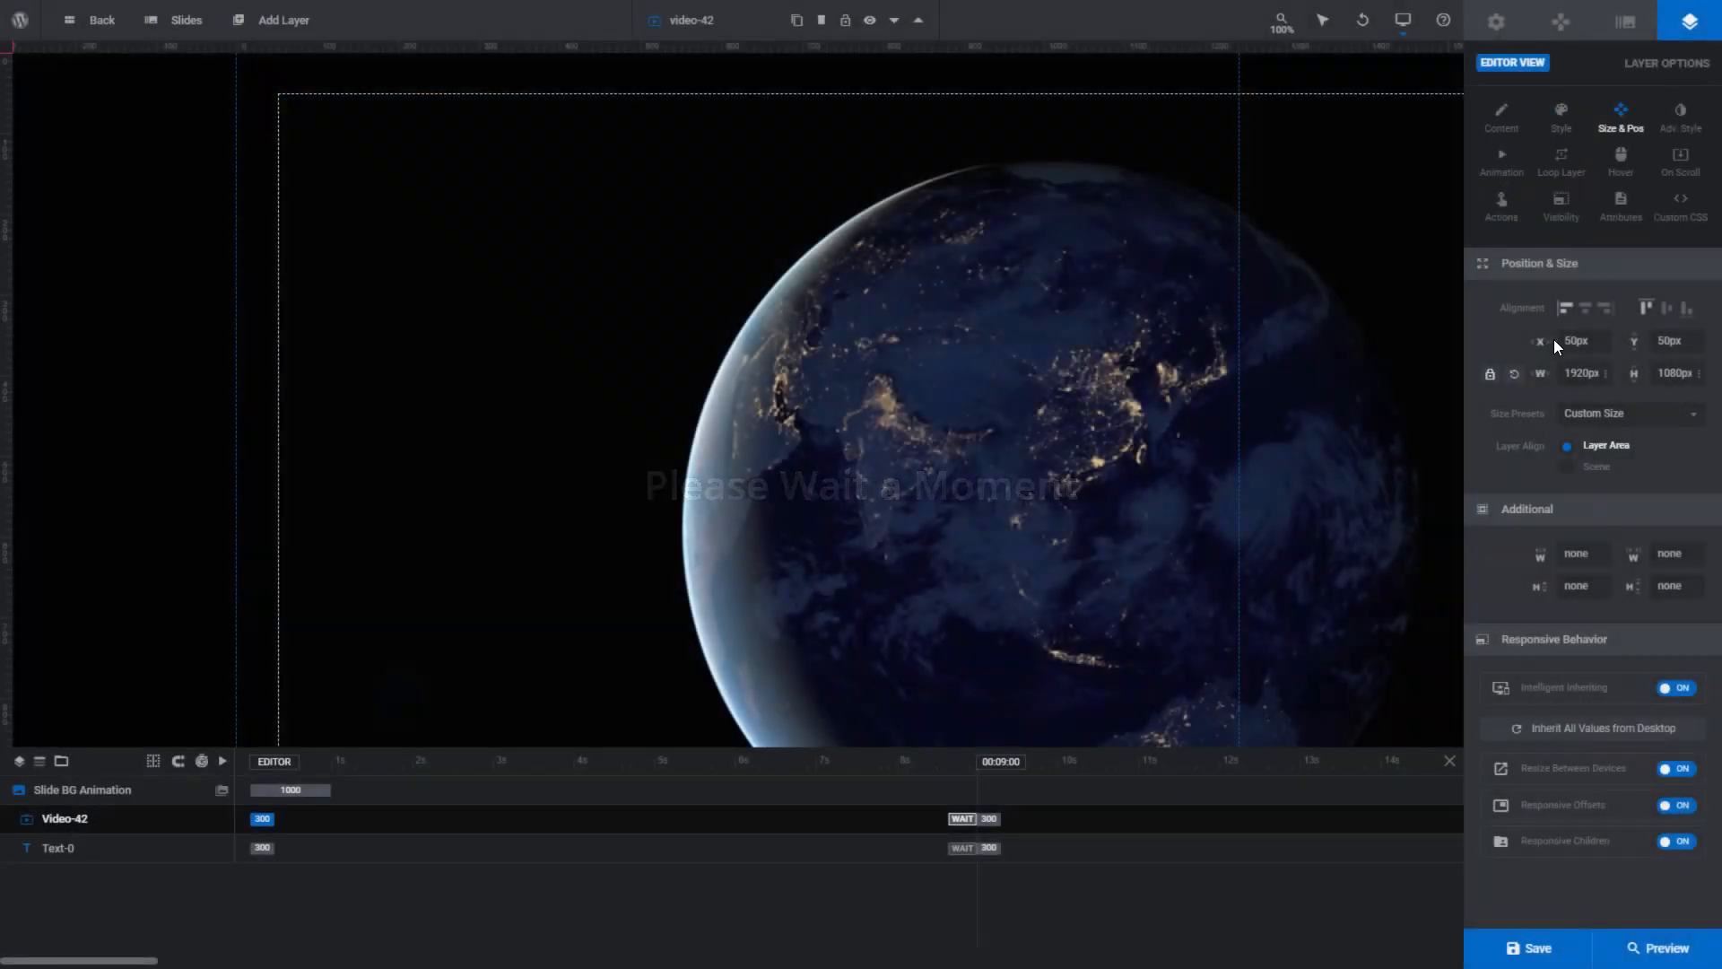
{"action": "left_click", "coordinate": [1577, 374]}
{"action": "type", "text": "720"}
{"action": "key", "text": "Tab"}
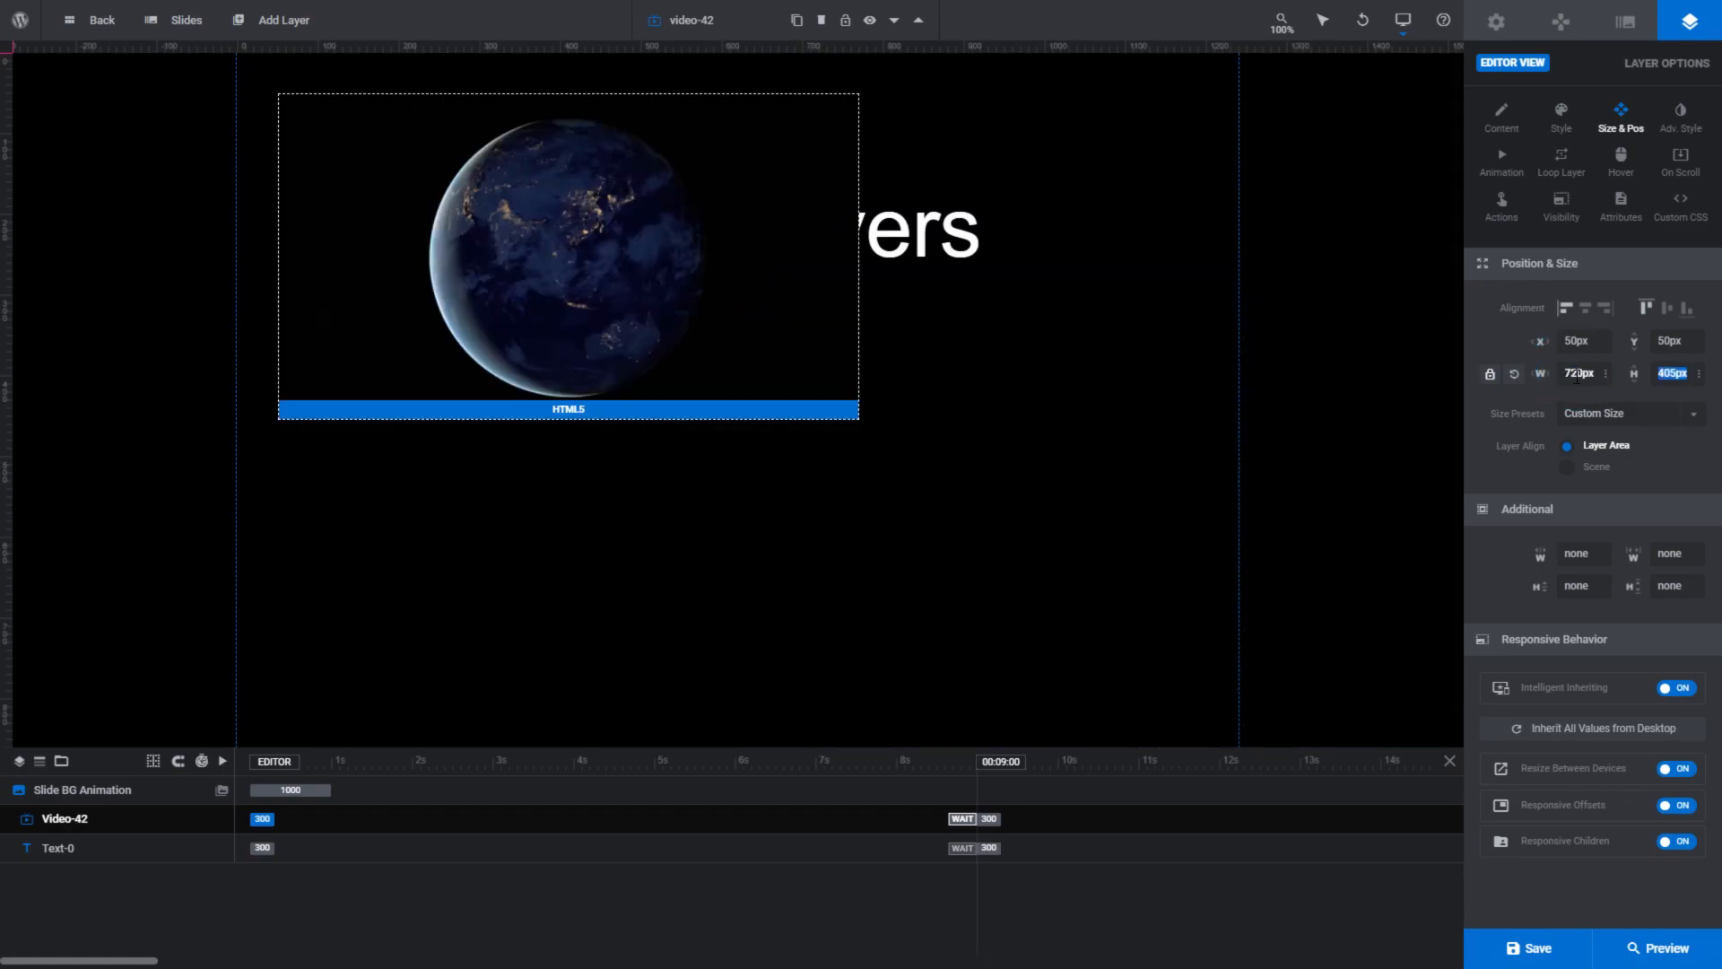
{"action": "left_click_drag", "start_coordinate": [427, 319], "coordinate": [577, 476]}
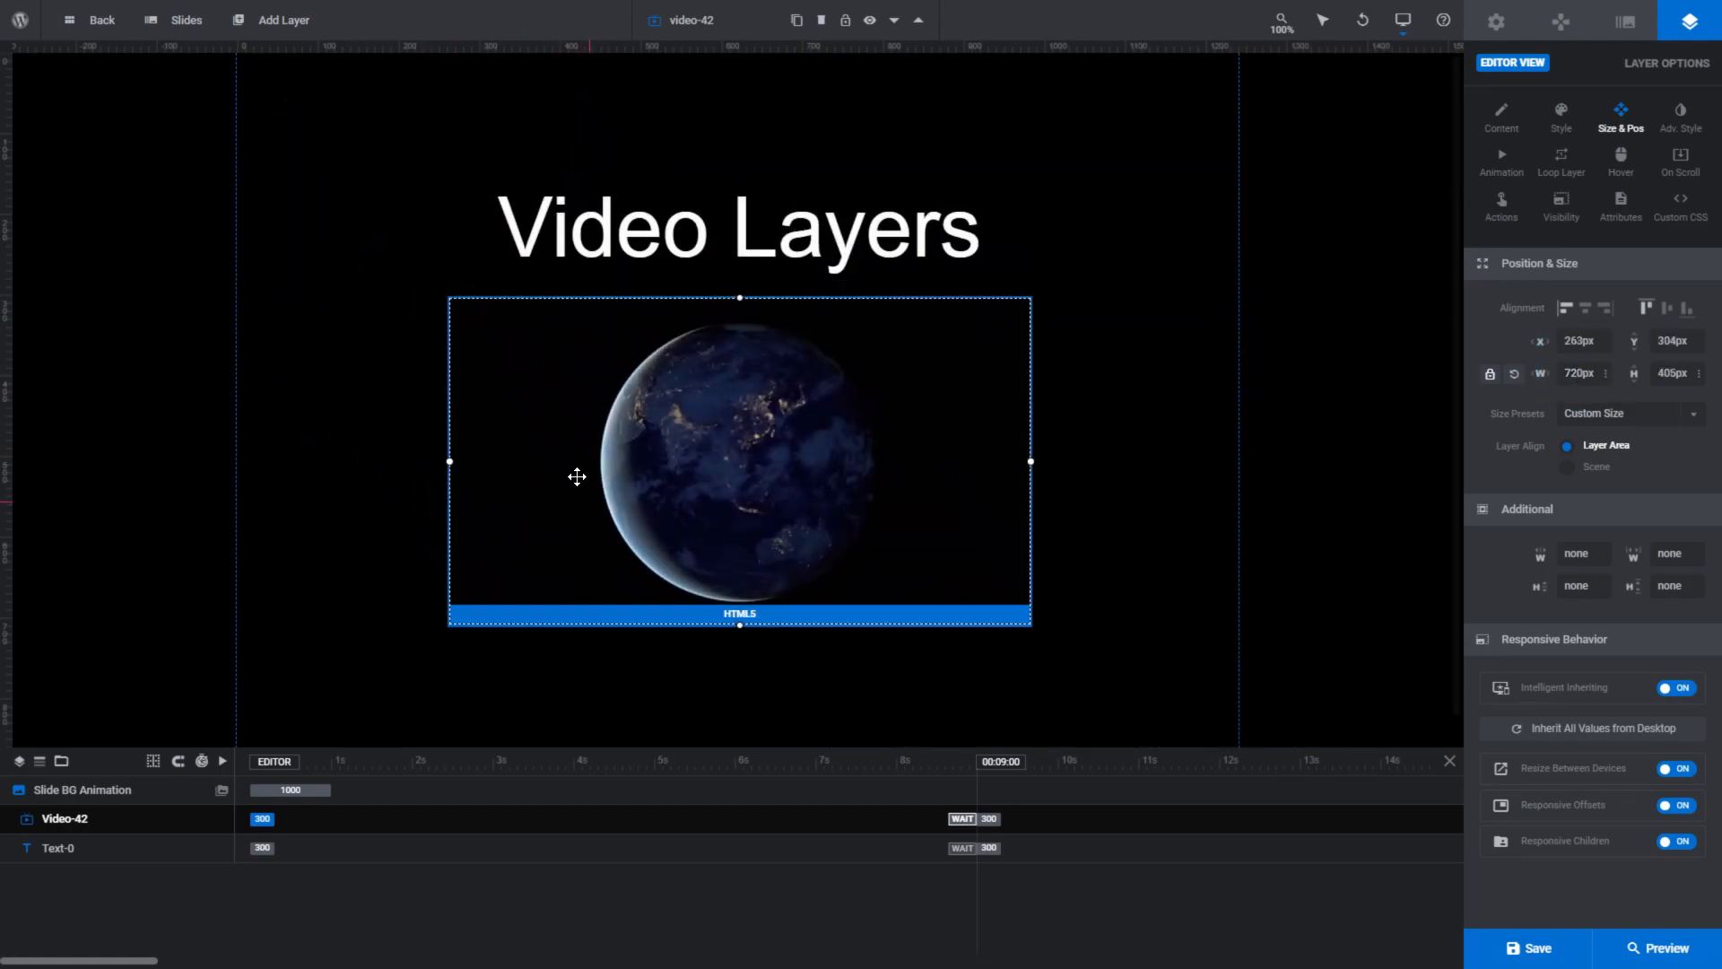
{"action": "left_click", "coordinate": [1658, 948]}
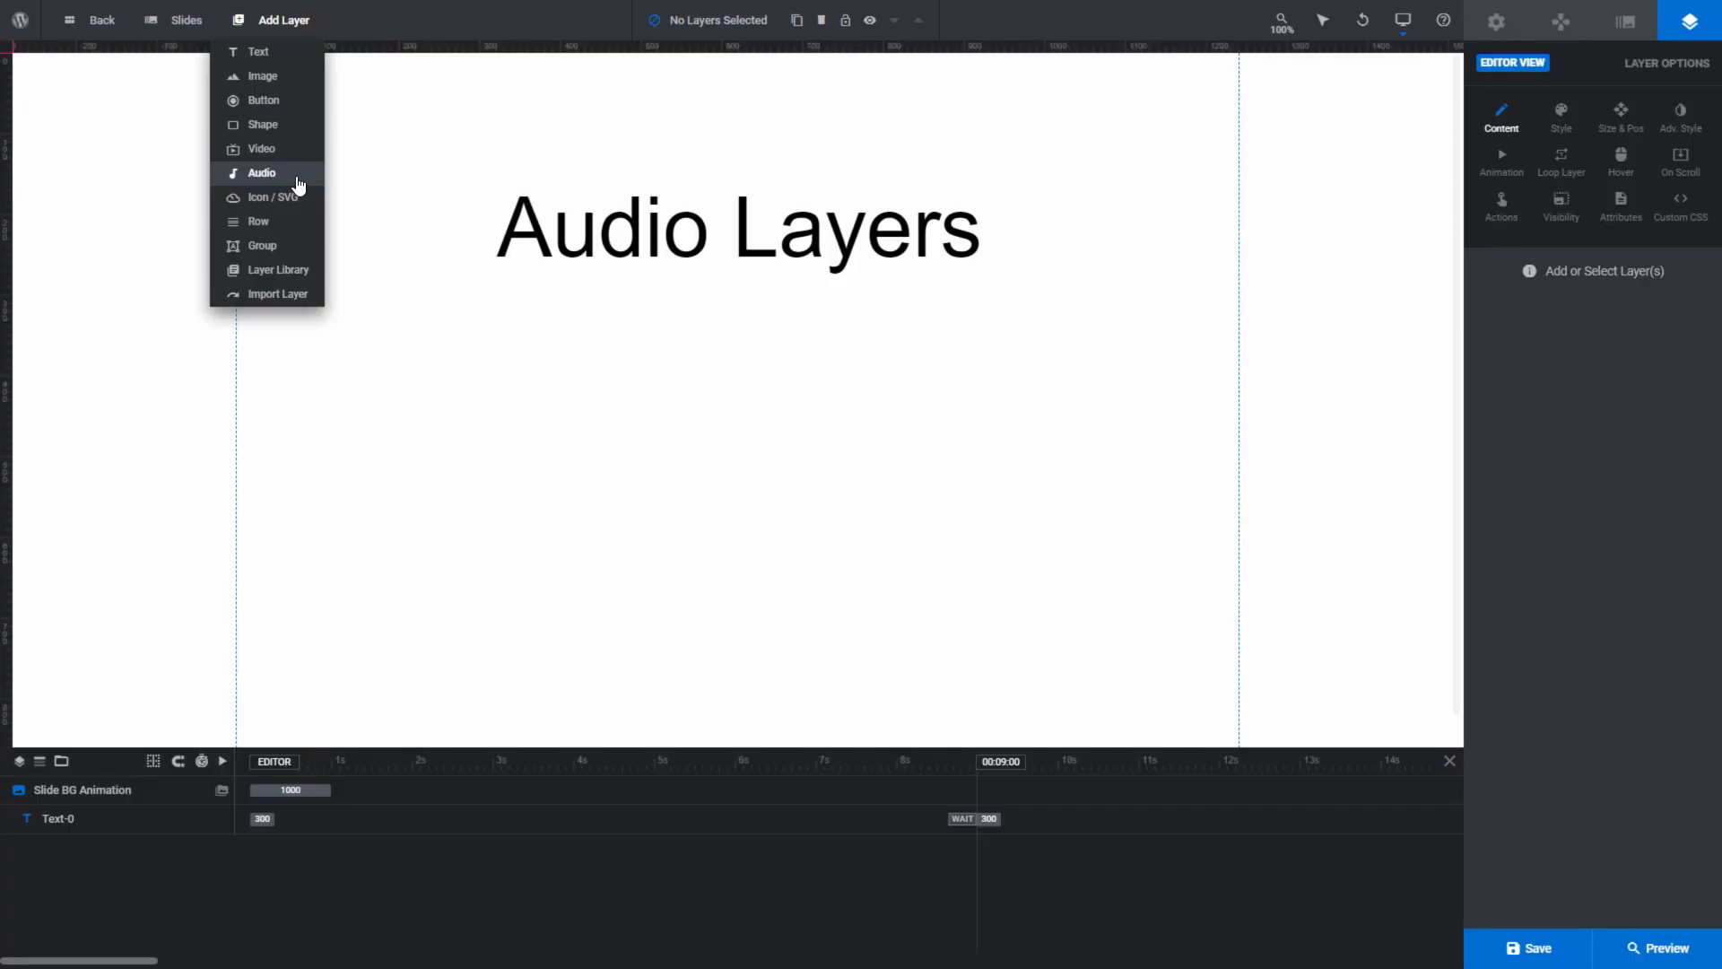
- Add an audio layer using the cyberpunk-beat MP3 from the Media Library and place it centered beneath the Audio Layers heading
{"action": "left_click", "coordinate": [299, 183]}
{"action": "left_click", "coordinate": [1615, 340]}
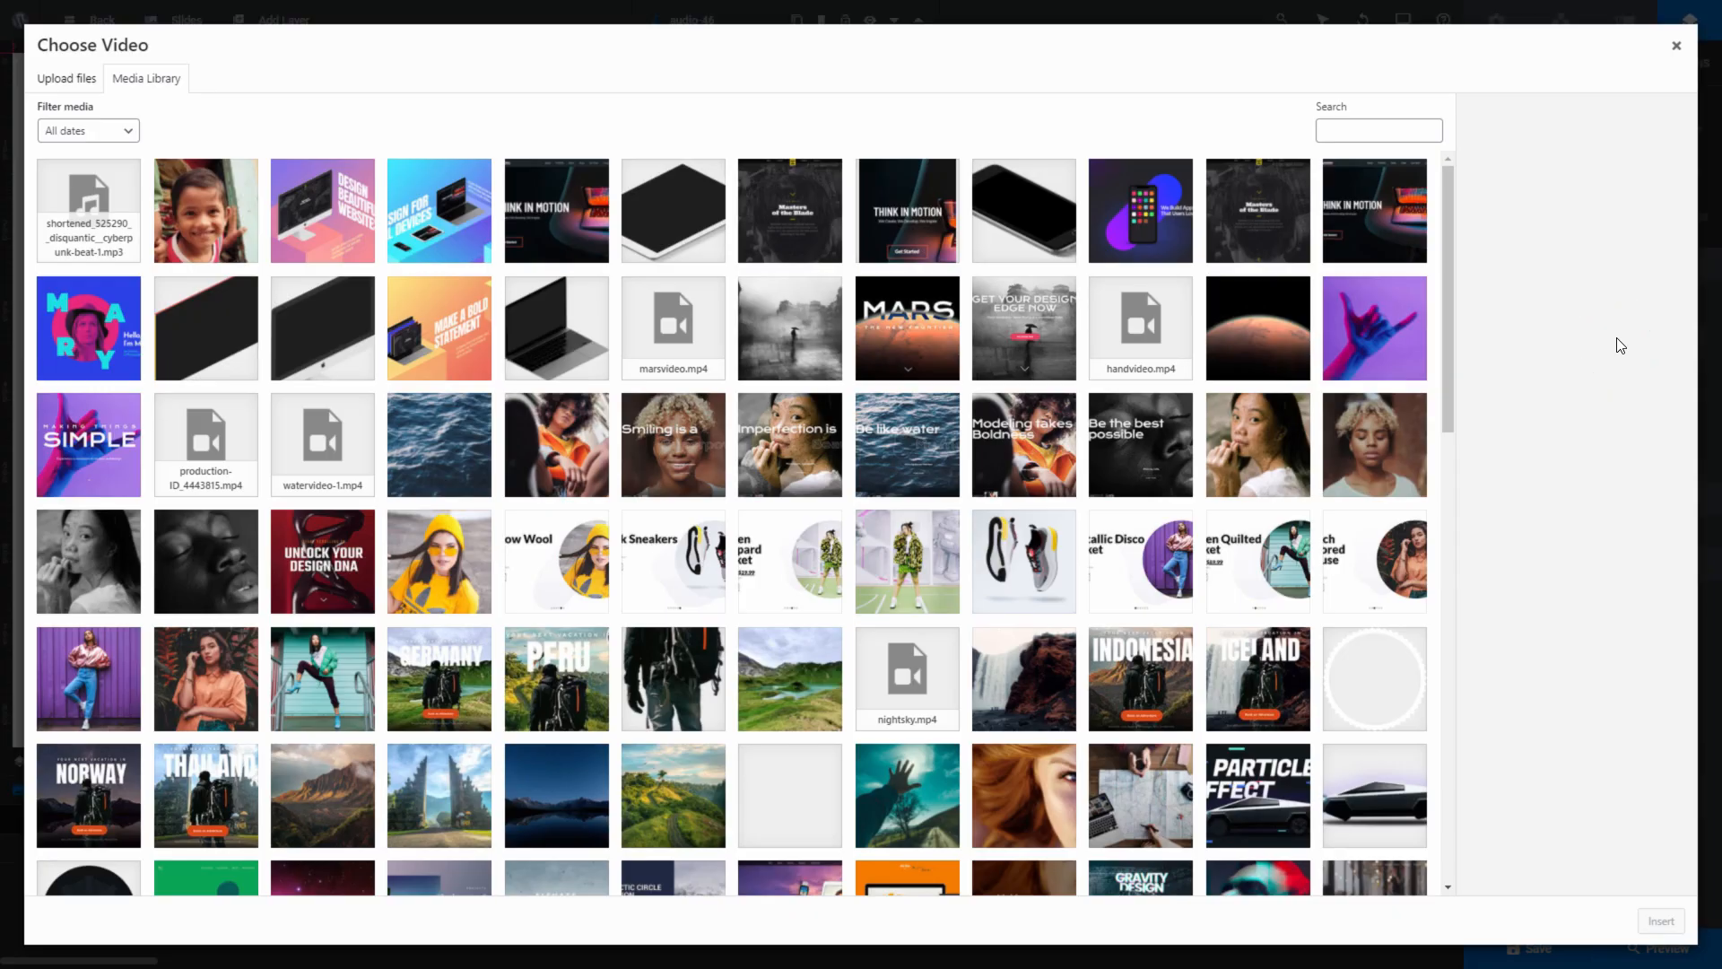
{"action": "left_click", "coordinate": [87, 225]}
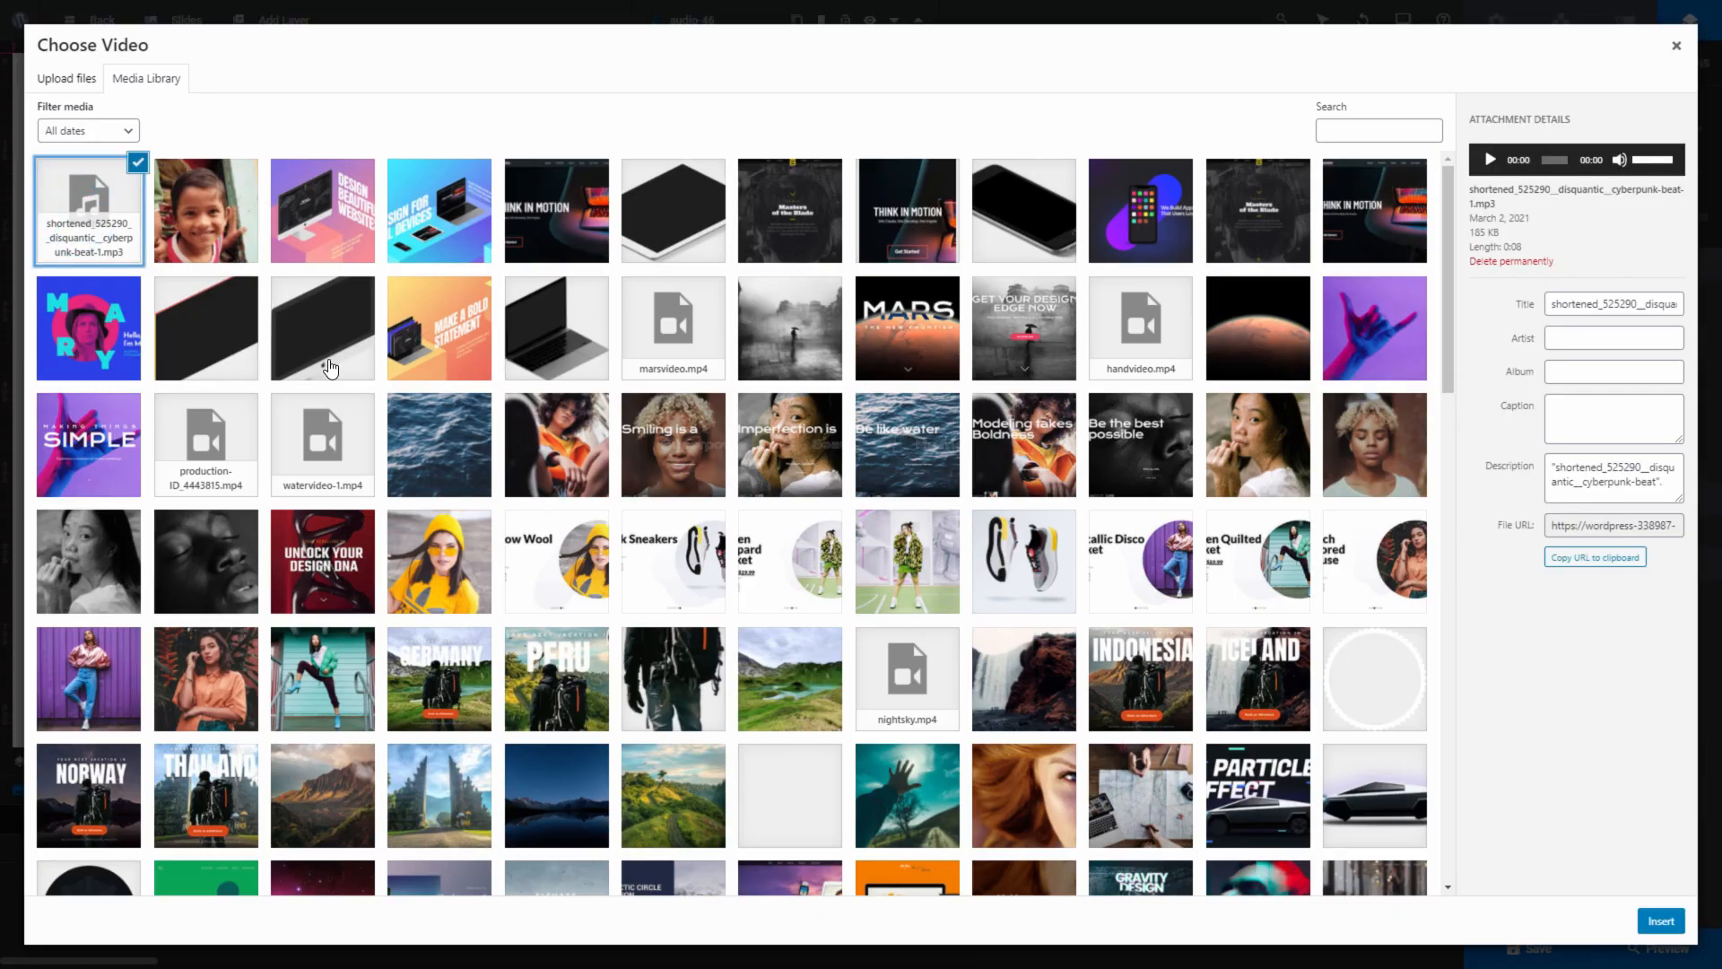
{"action": "left_click", "coordinate": [1661, 920]}
{"action": "left_click", "coordinate": [1670, 794]}
{"action": "left_click_drag", "start_coordinate": [415, 112], "coordinate": [739, 381]}
{"action": "left_click", "coordinate": [1608, 130]}
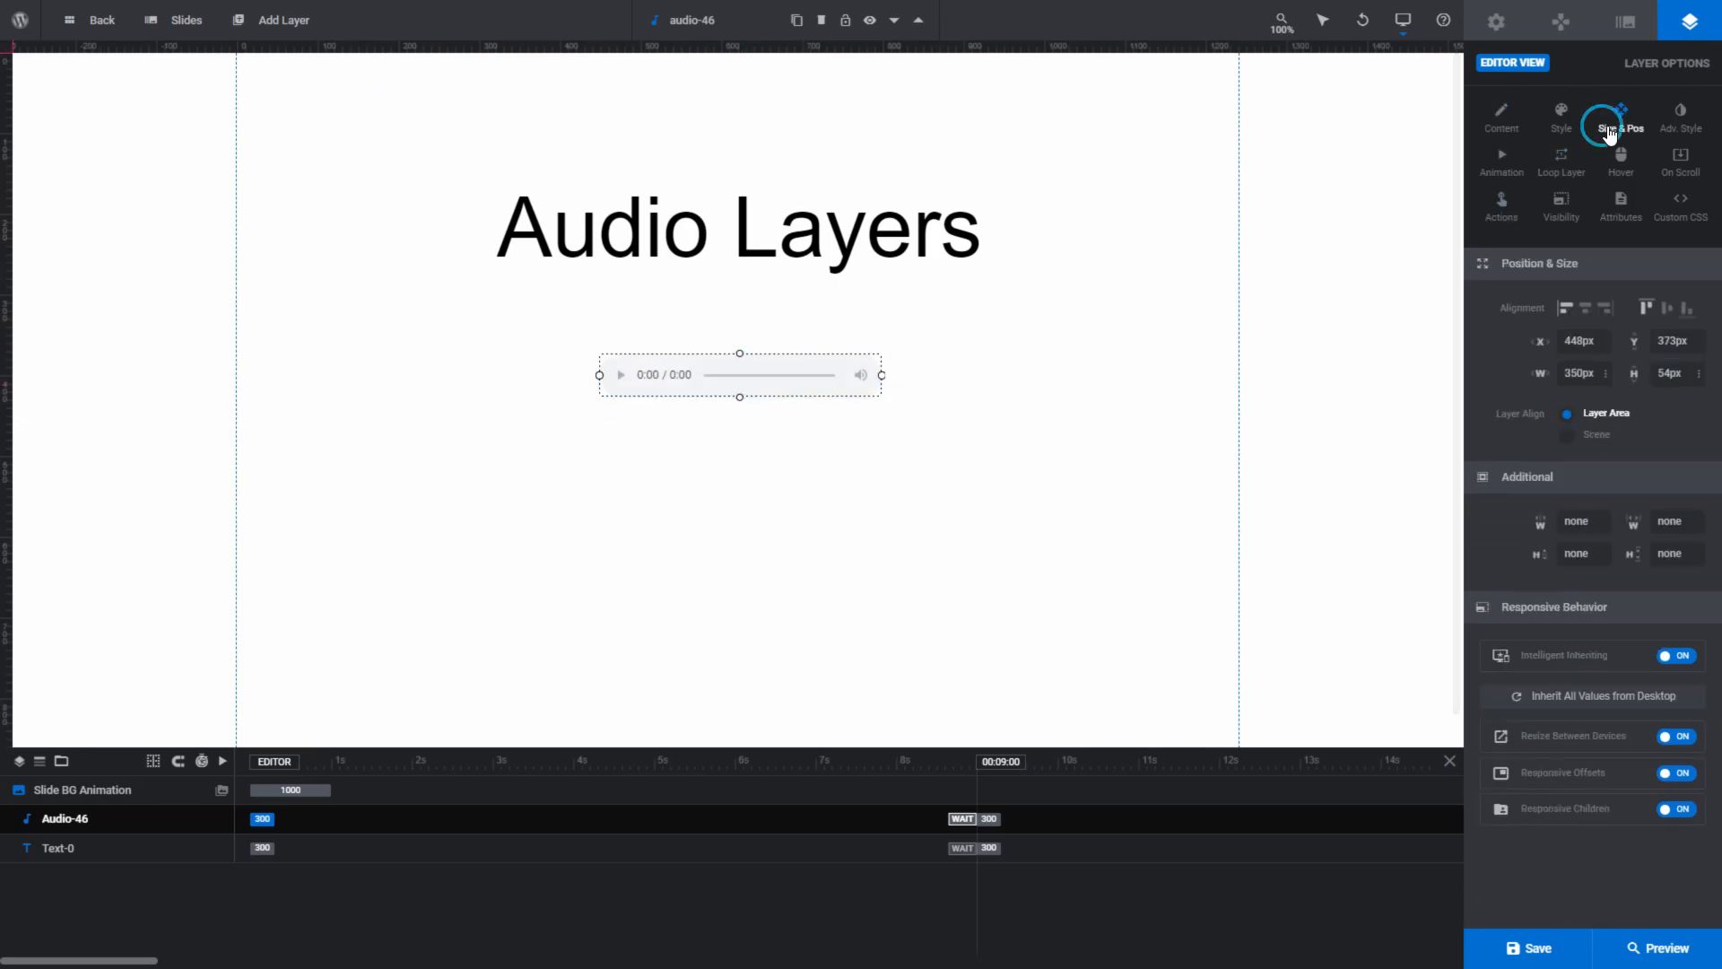
{"action": "left_click", "coordinate": [818, 417]}
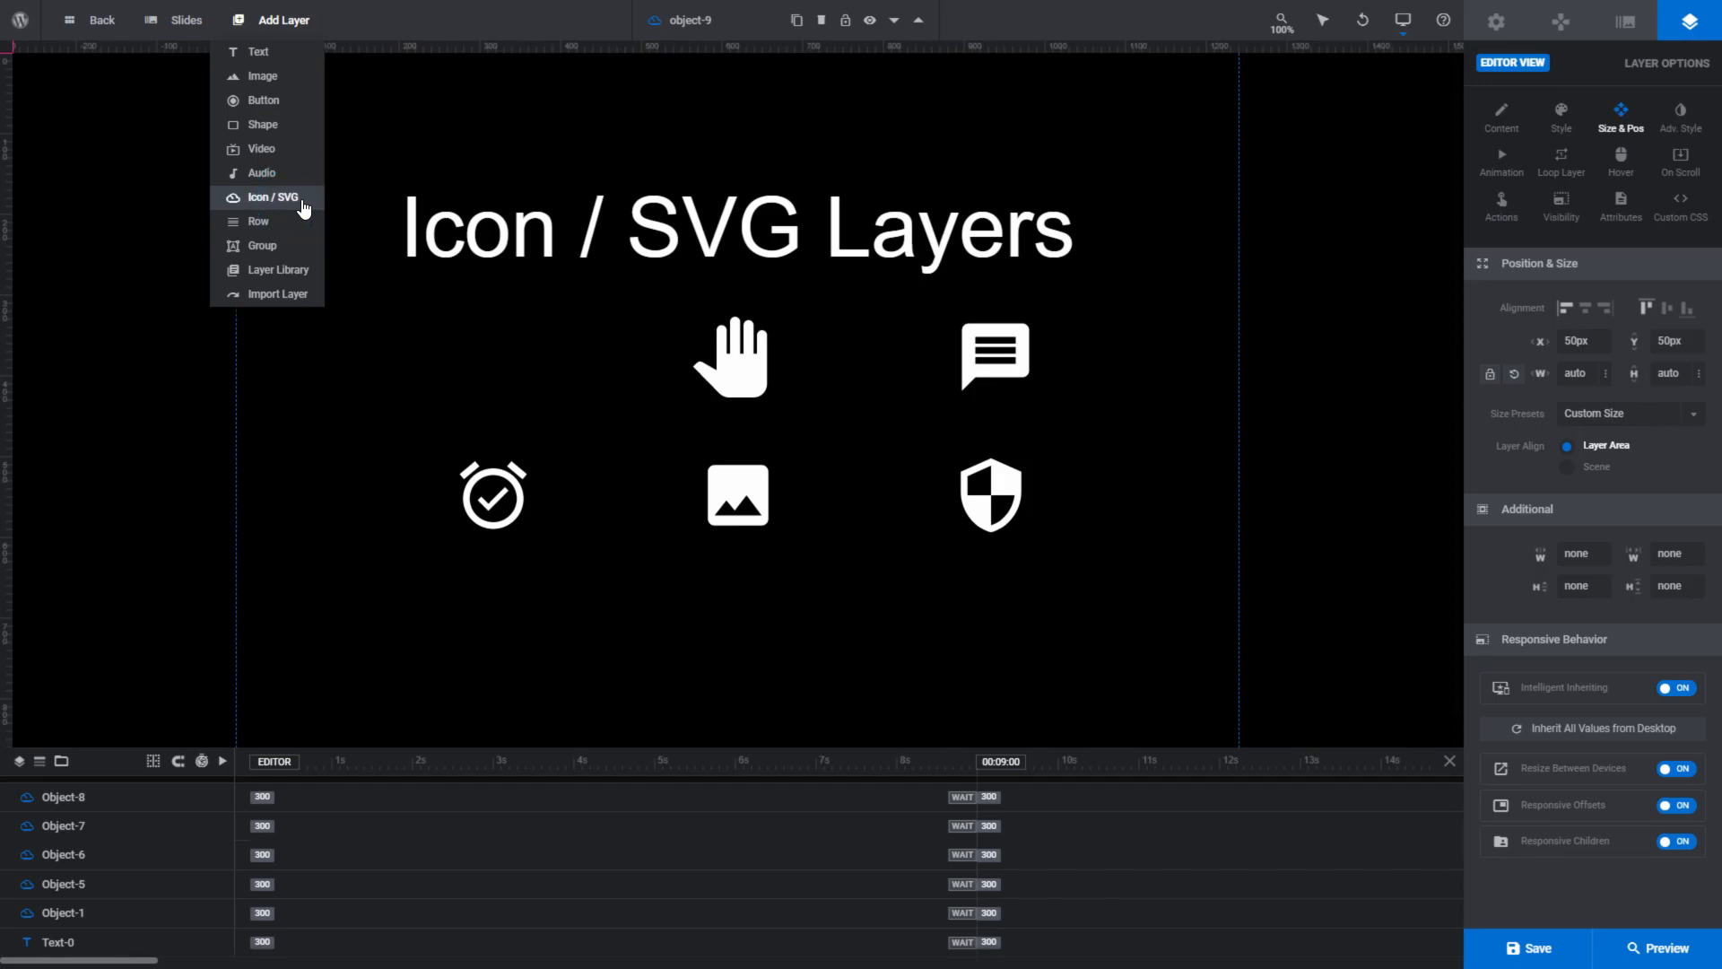
- Add the tag icon from the SVG library and place it in the empty spot left of the hand icon
{"action": "left_click", "coordinate": [304, 208]}
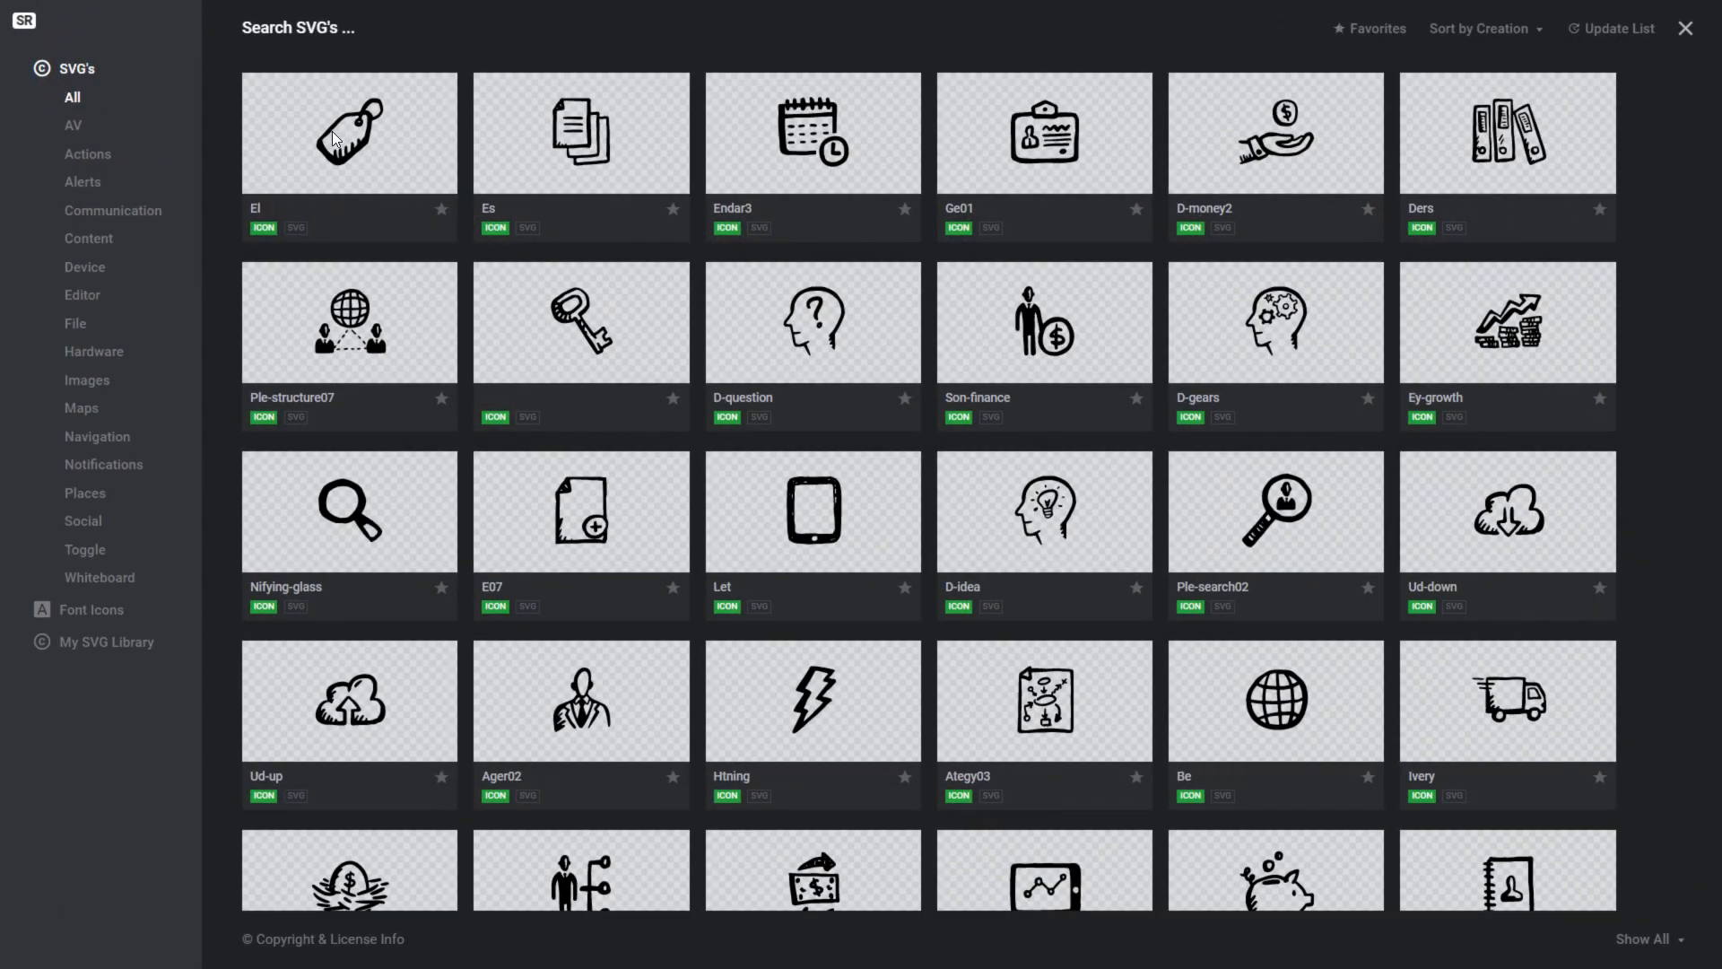
{"action": "left_click", "coordinate": [351, 135]}
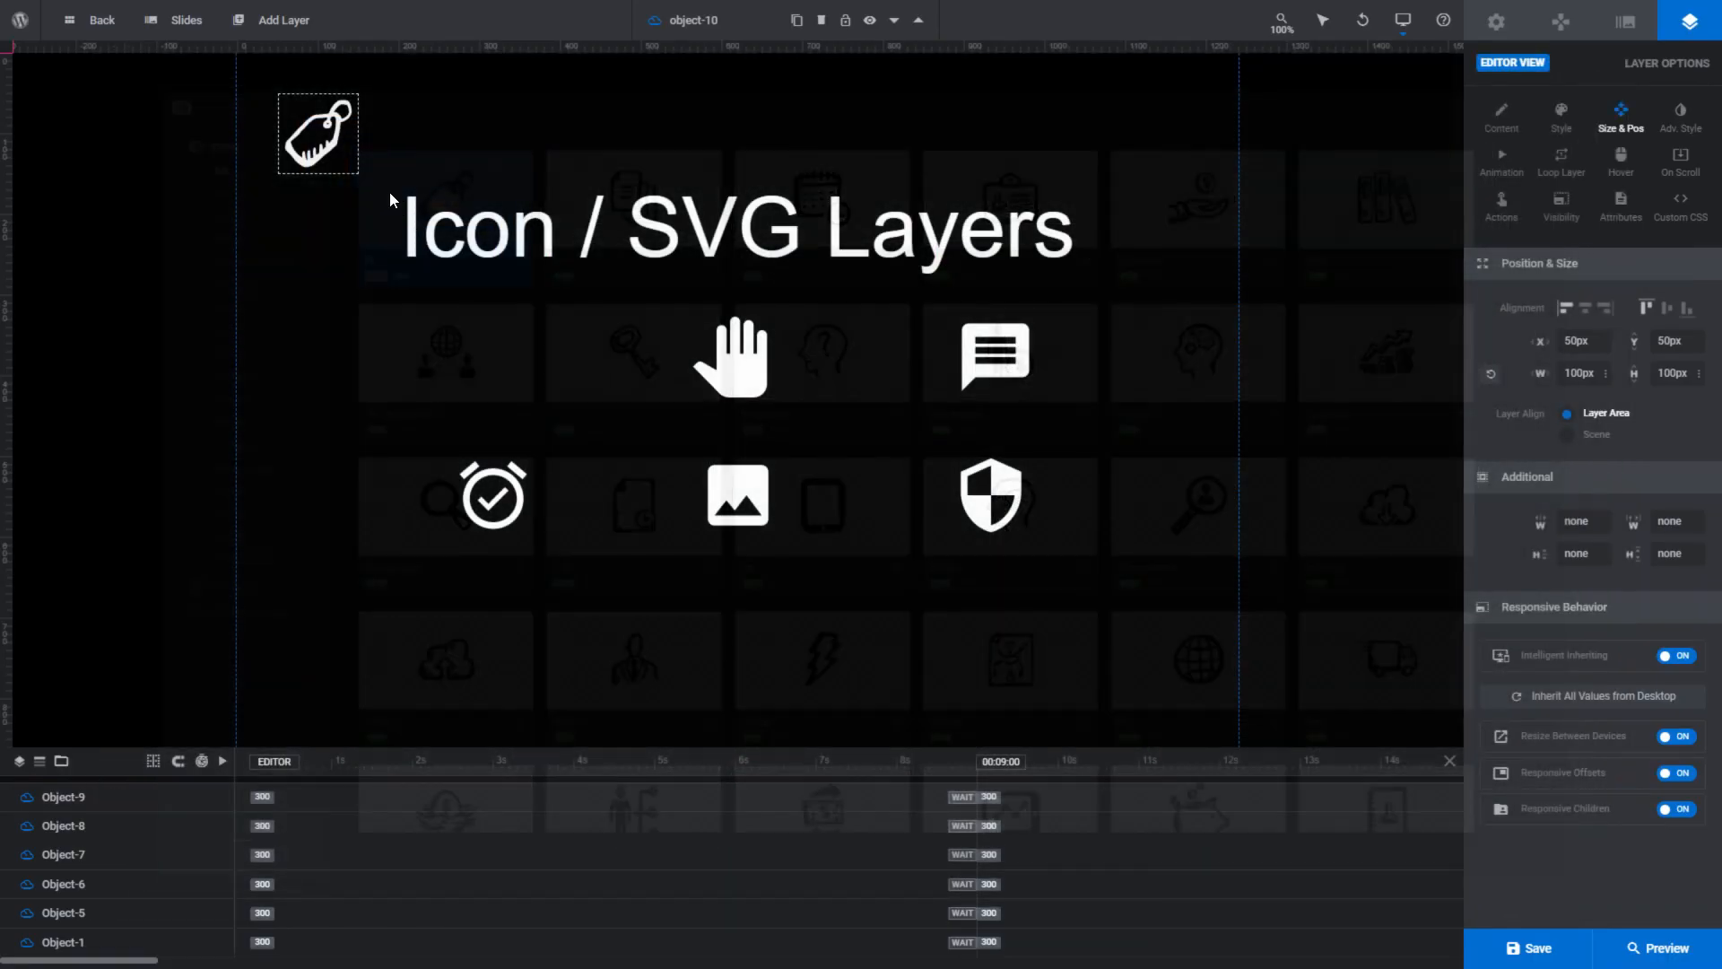
{"action": "left_click_drag", "start_coordinate": [472, 342], "coordinate": [501, 373]}
{"action": "left_click", "coordinate": [611, 609]}
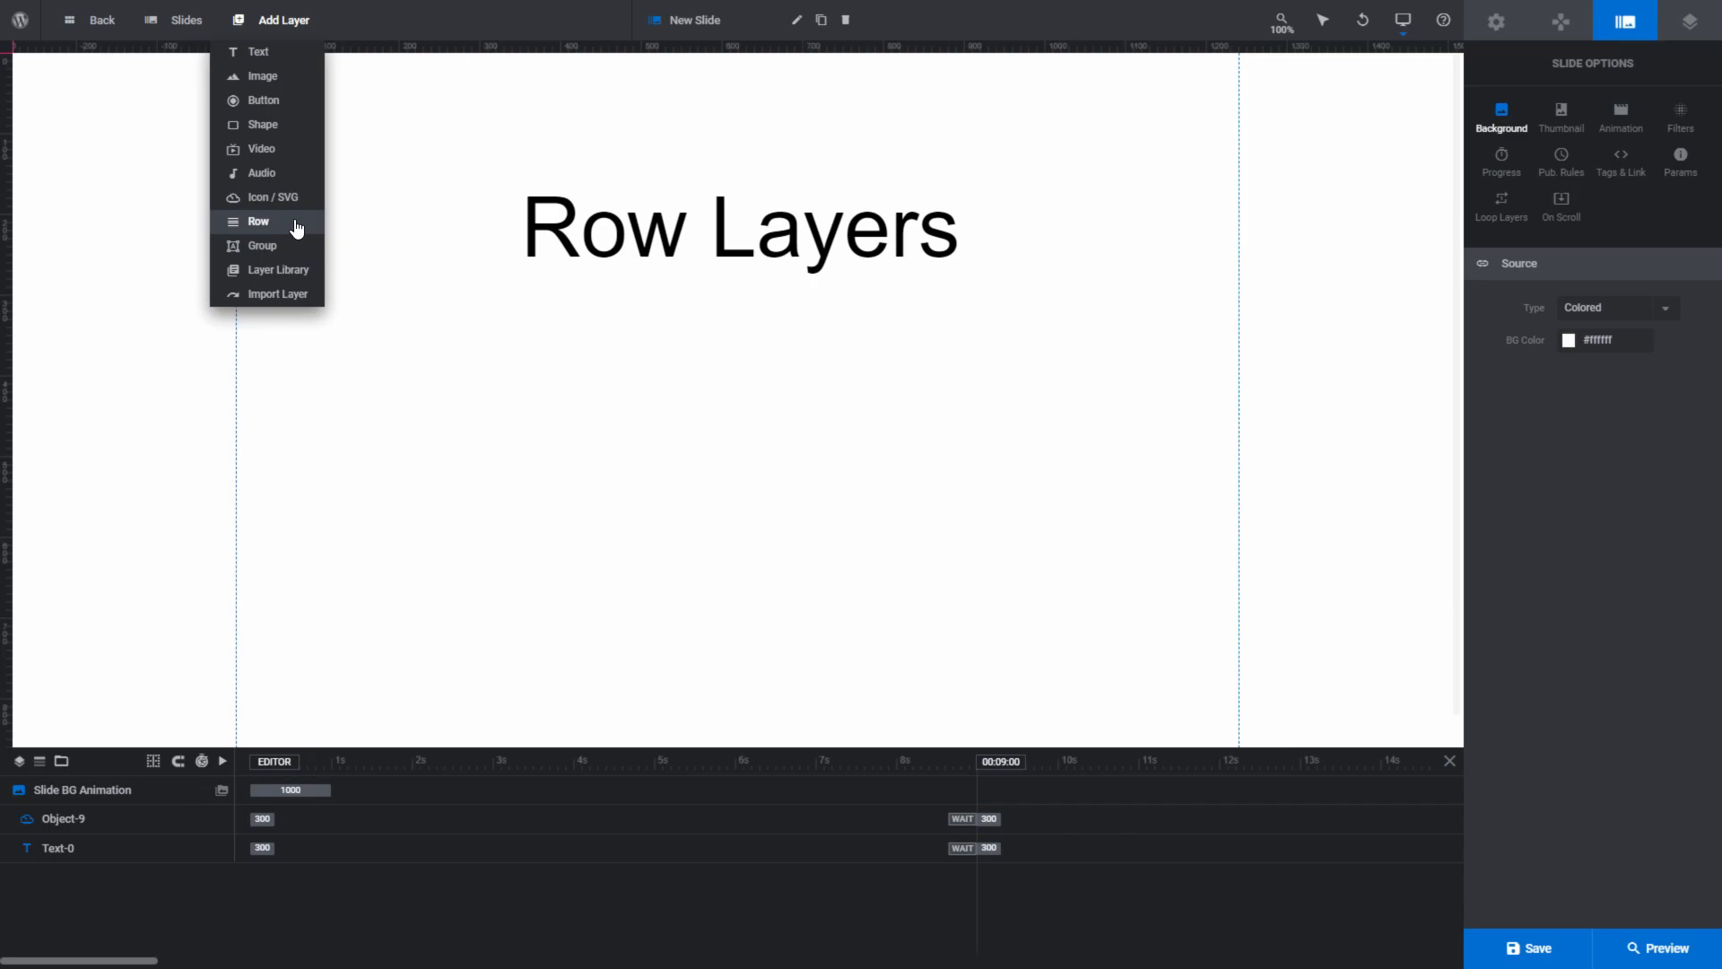
- Add a row layer with 1/3+1/3+1/3 columns and set its row position to the middle of the slide
{"action": "left_click", "coordinate": [297, 228]}
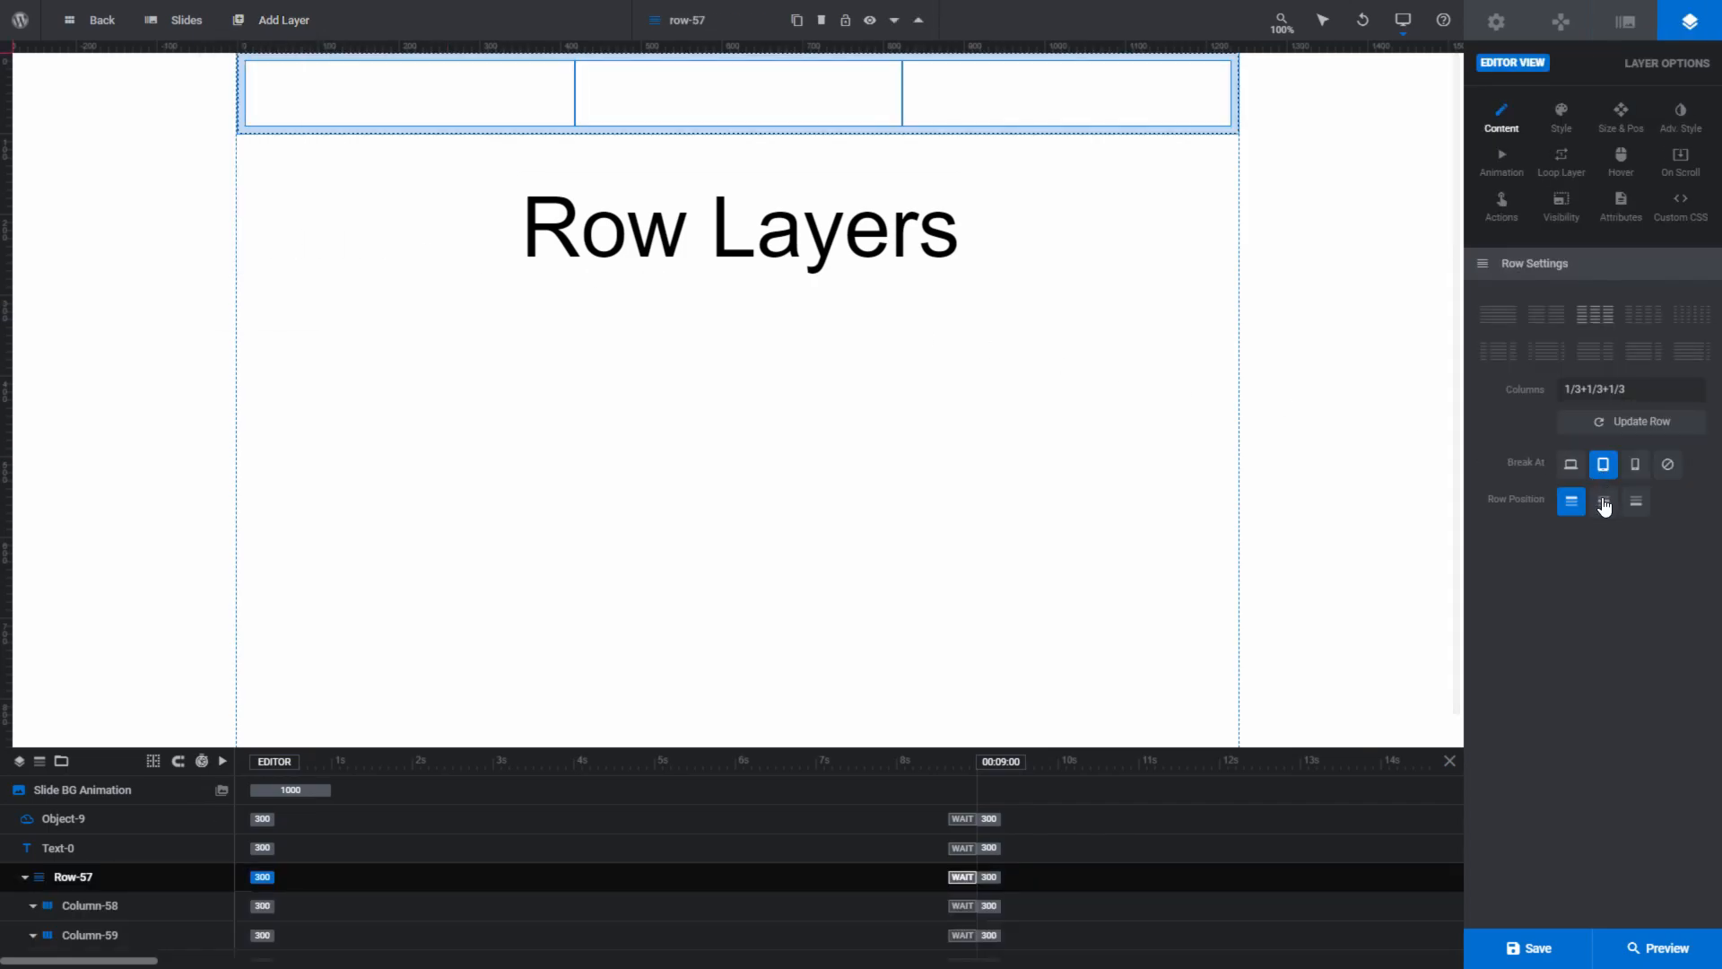
{"action": "left_click", "coordinate": [1604, 505]}
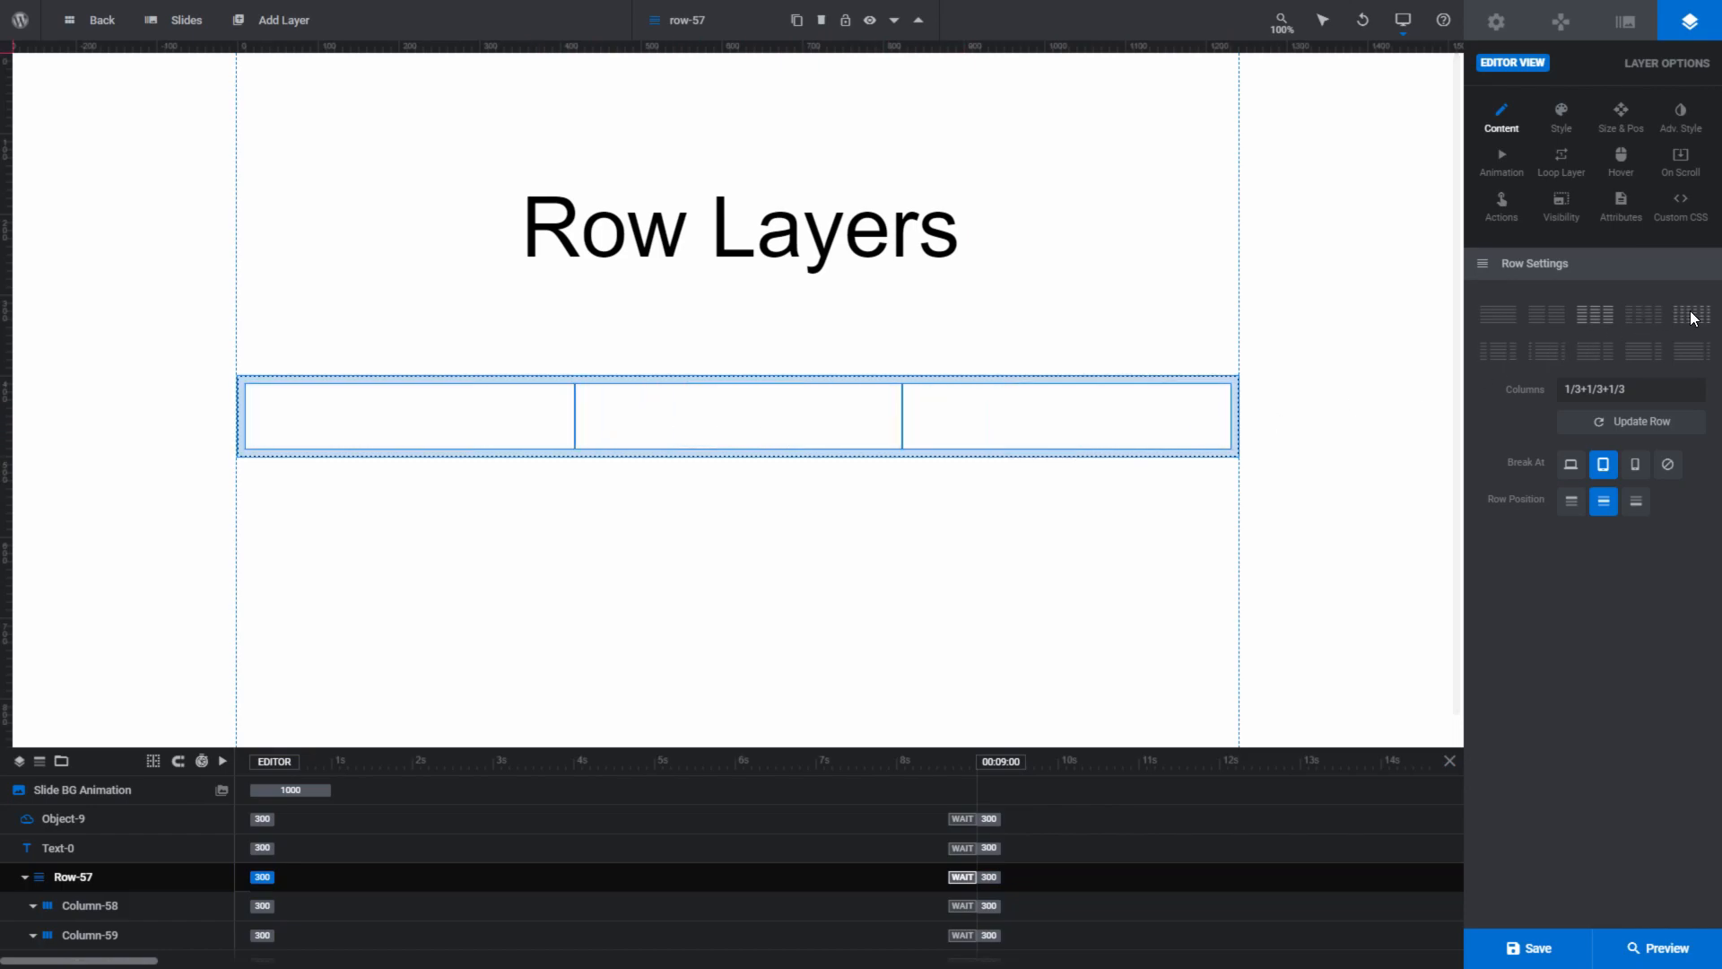
{"action": "left_click", "coordinate": [1634, 424]}
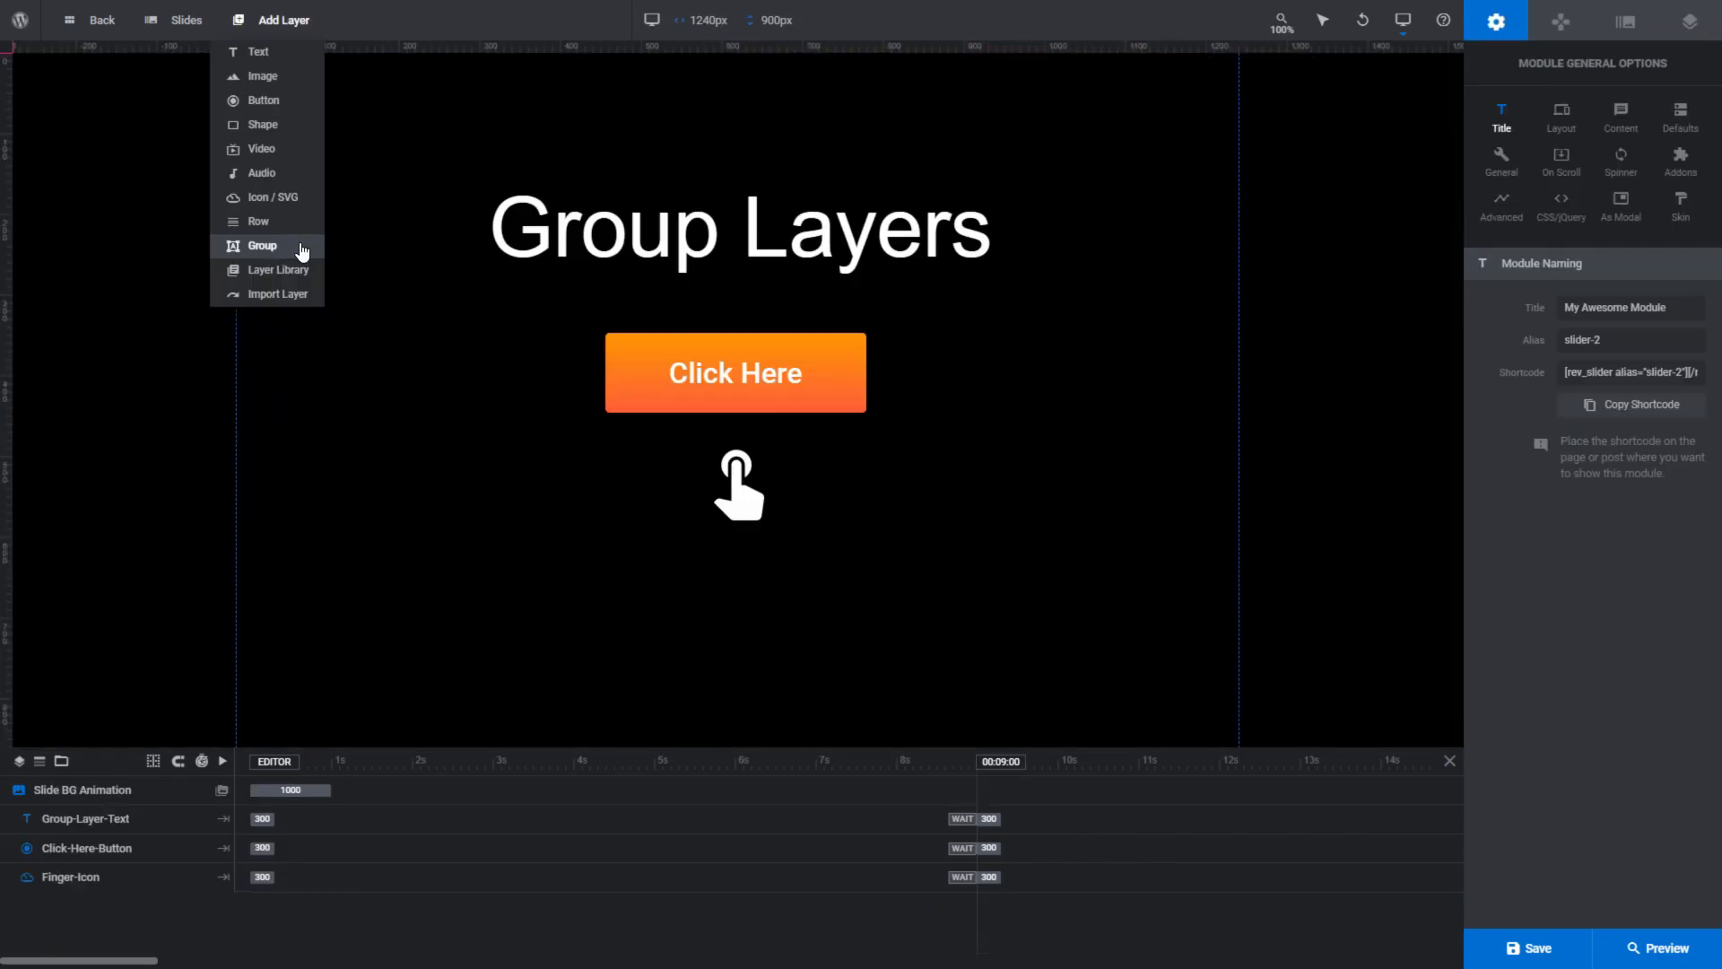
- Add a group layer of about 831 by 499 px enclosing the Group Layers heading, Click Here button and finger icon
{"action": "left_click", "coordinate": [301, 254]}
{"action": "left_click_drag", "start_coordinate": [359, 165], "coordinate": [523, 238]}
{"action": "left_click_drag", "start_coordinate": [686, 312], "coordinate": [1112, 570]}
{"action": "left_click_drag", "start_coordinate": [883, 520], "coordinate": [850, 511]}
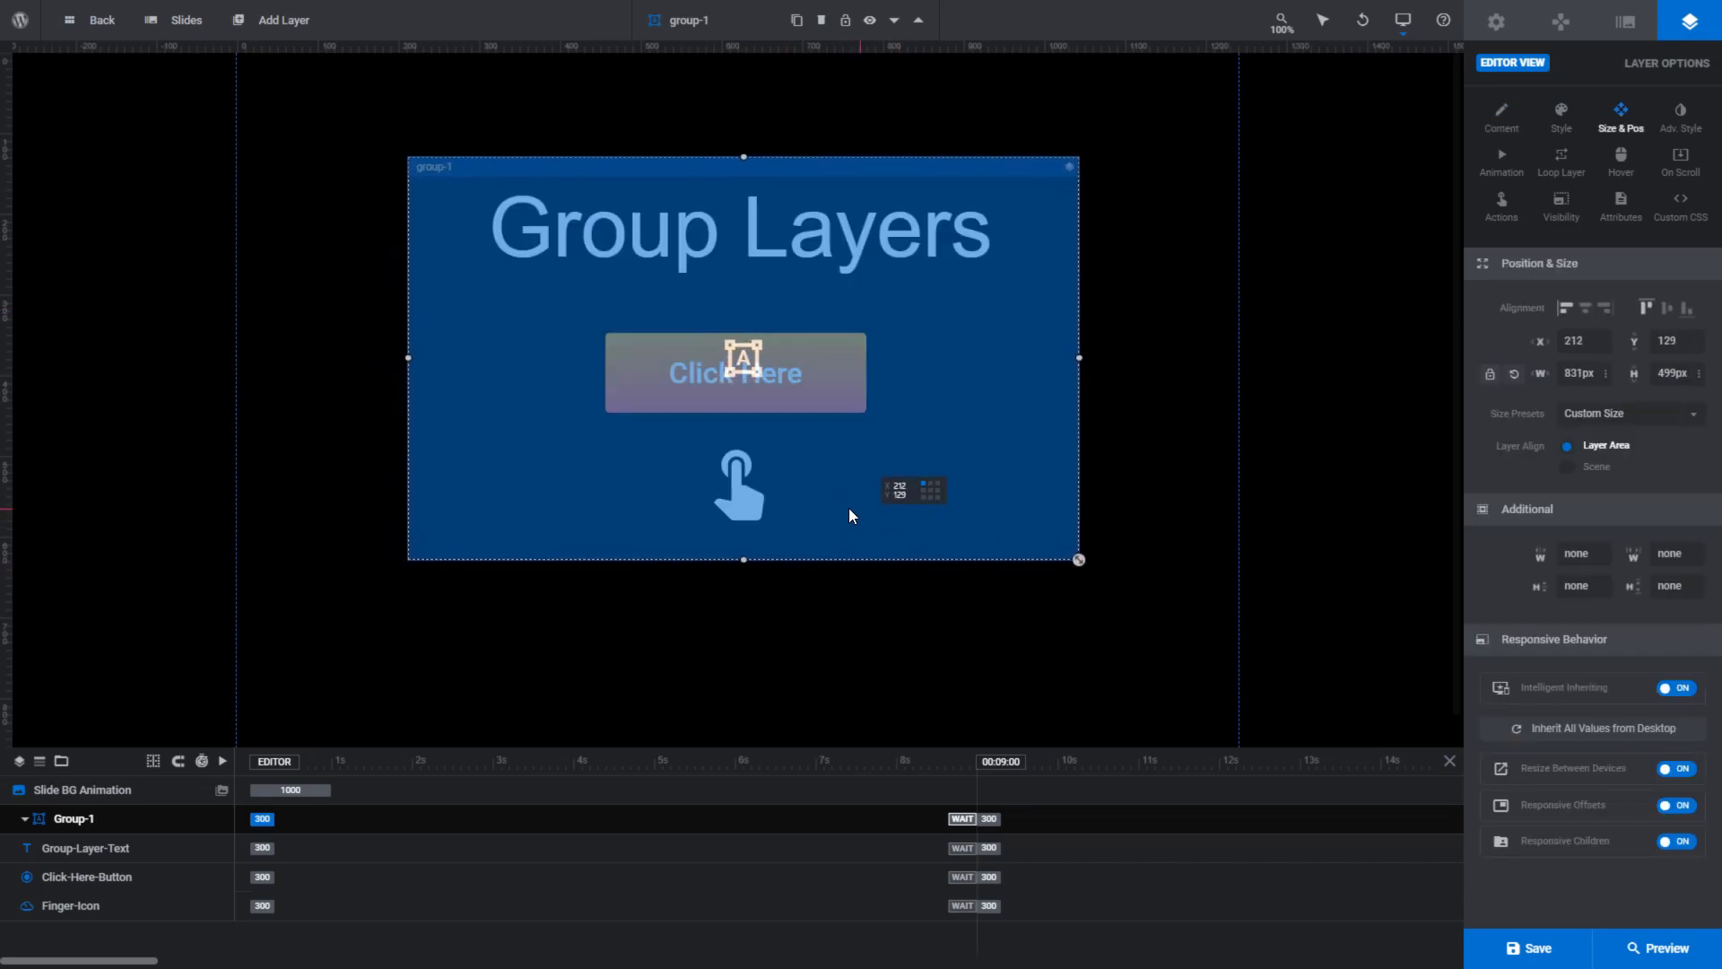
- Put Group-1 below the other layers in the order, and drop the heading, button and finger icon into it
{"action": "left_click_drag", "start_coordinate": [126, 818], "coordinate": [106, 924]}
{"action": "left_click_drag", "start_coordinate": [673, 226], "coordinate": [675, 230]}
{"action": "left_click_drag", "start_coordinate": [691, 375], "coordinate": [696, 373]}
{"action": "left_click_drag", "start_coordinate": [734, 489], "coordinate": [733, 498]}
{"action": "mouse_move", "coordinate": [747, 177]}
{"action": "left_mouse_down"}
{"action": "mouse_move", "coordinate": [708, 119]}
{"action": "mouse_move", "coordinate": [642, 231]}
{"action": "mouse_move", "coordinate": [738, 307]}
{"action": "mouse_move", "coordinate": [688, 150]}
{"action": "mouse_move", "coordinate": [750, 199]}
{"action": "mouse_move", "coordinate": [745, 185]}
{"action": "left_mouse_up"}
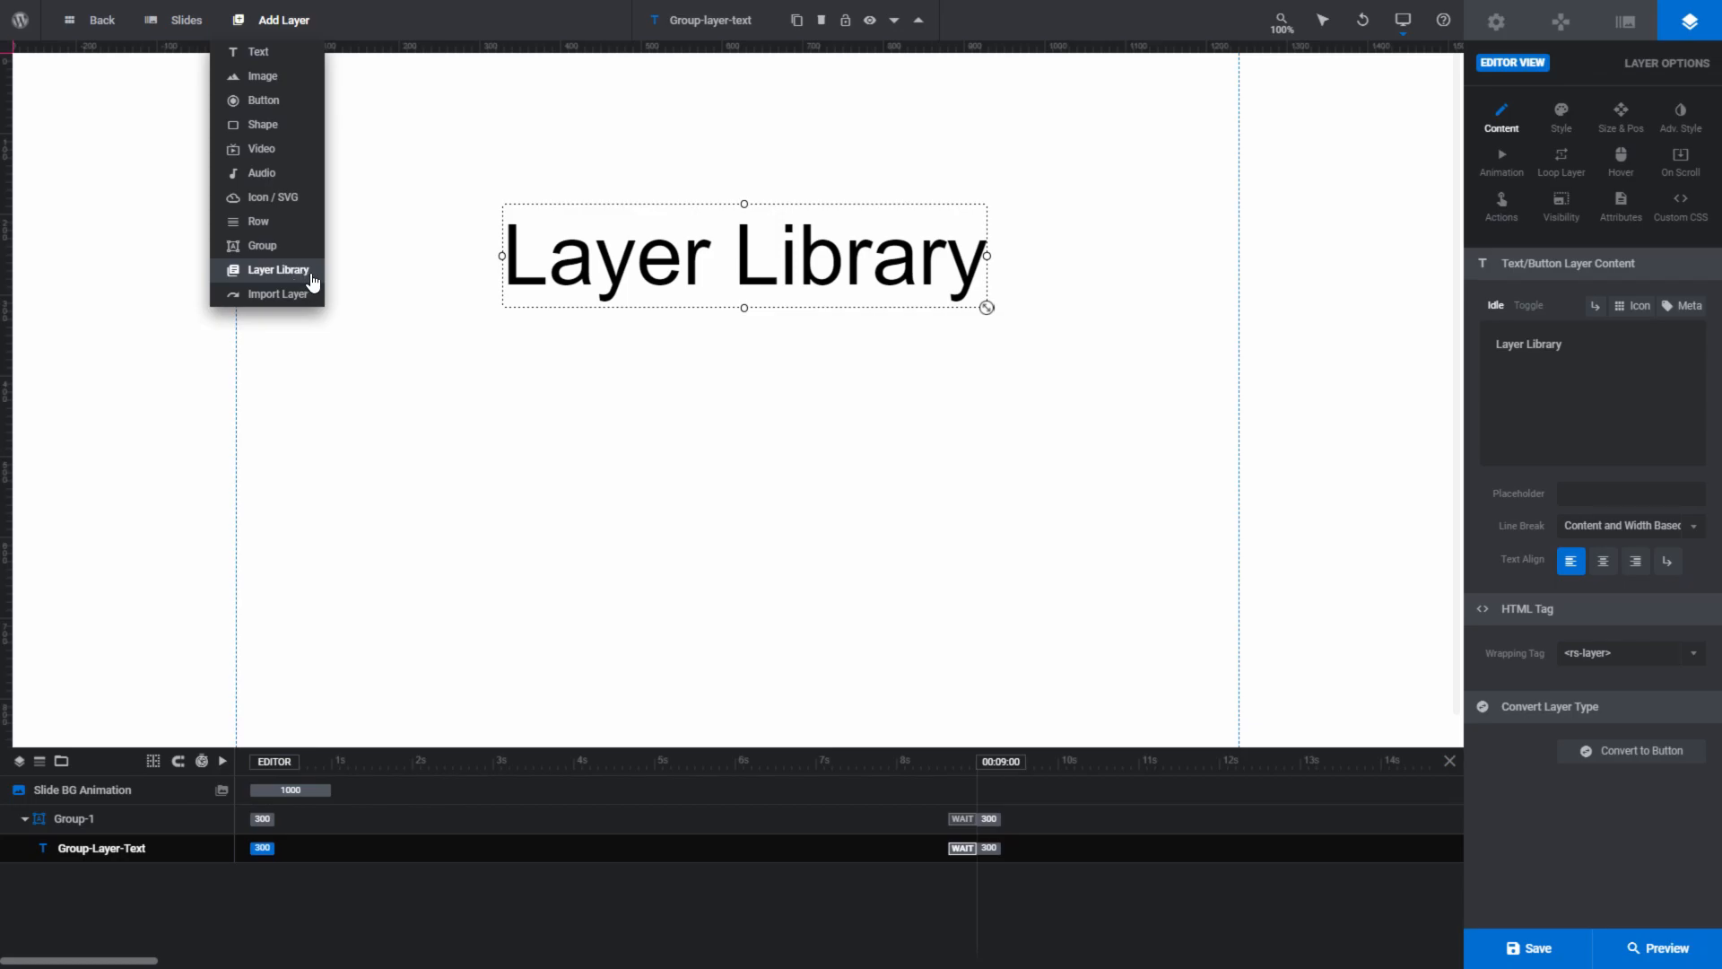
- Insert the Limited Time Offer layer set from the Light objects in the Layer Library, and preview the module
{"action": "left_click", "coordinate": [313, 282]}
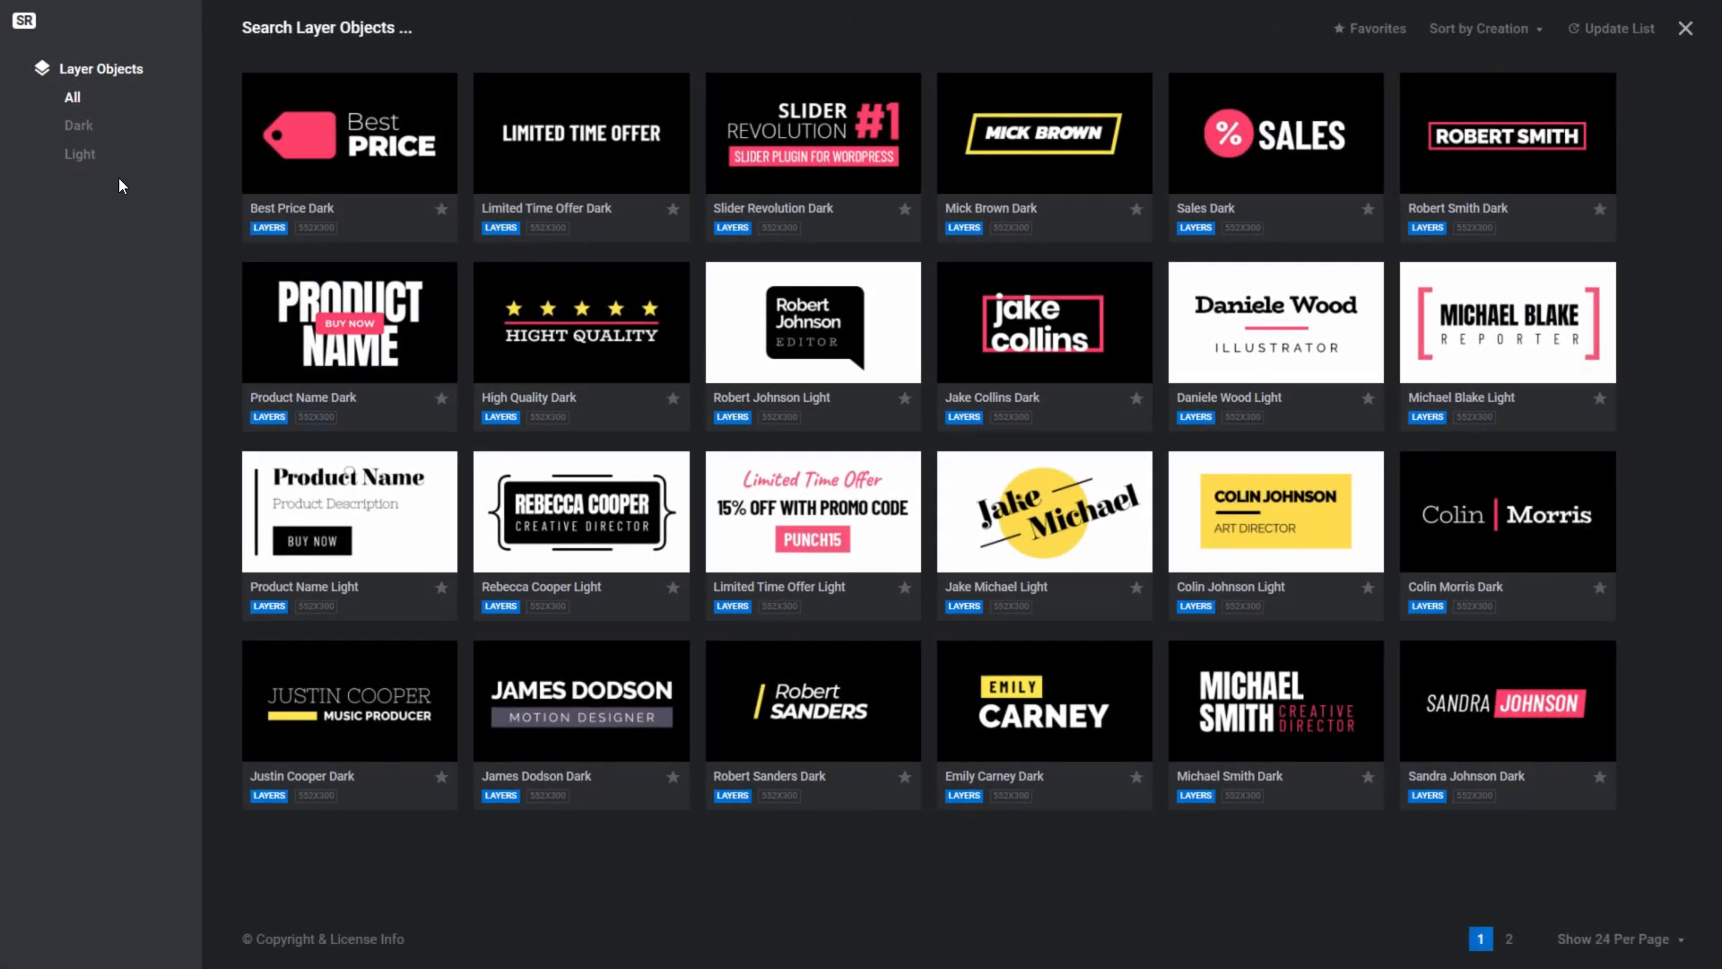
{"action": "left_click", "coordinate": [82, 154]}
{"action": "left_click", "coordinate": [339, 709]}
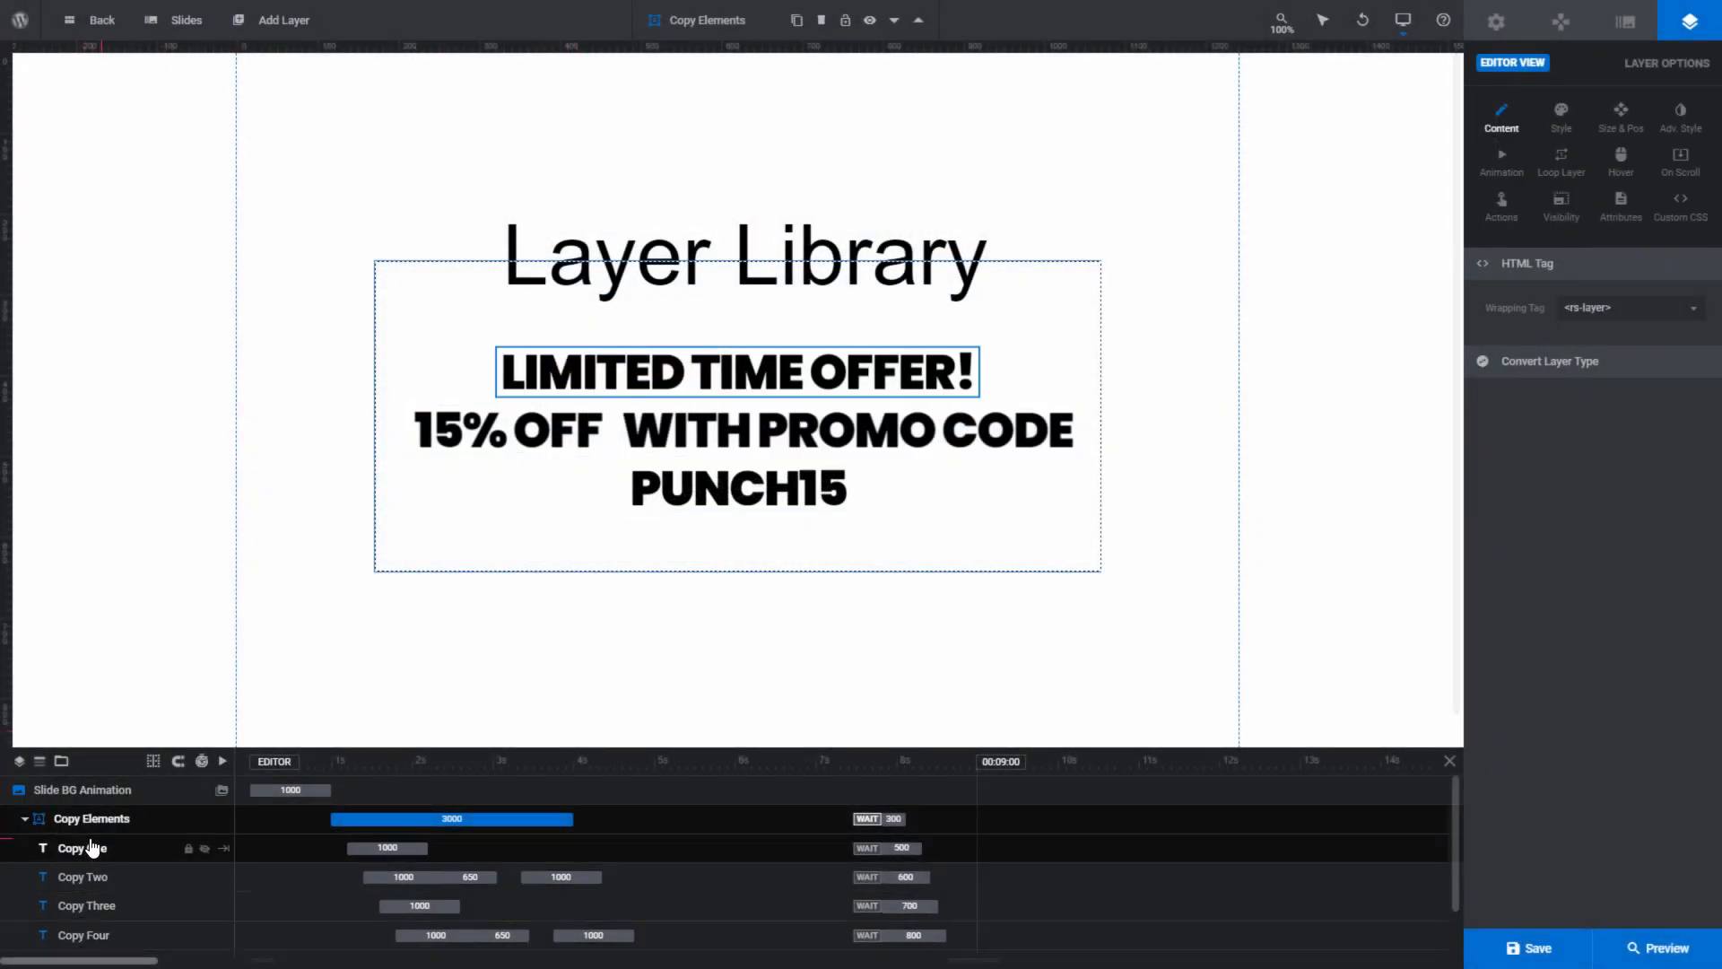
{"action": "left_click", "coordinate": [1629, 953]}
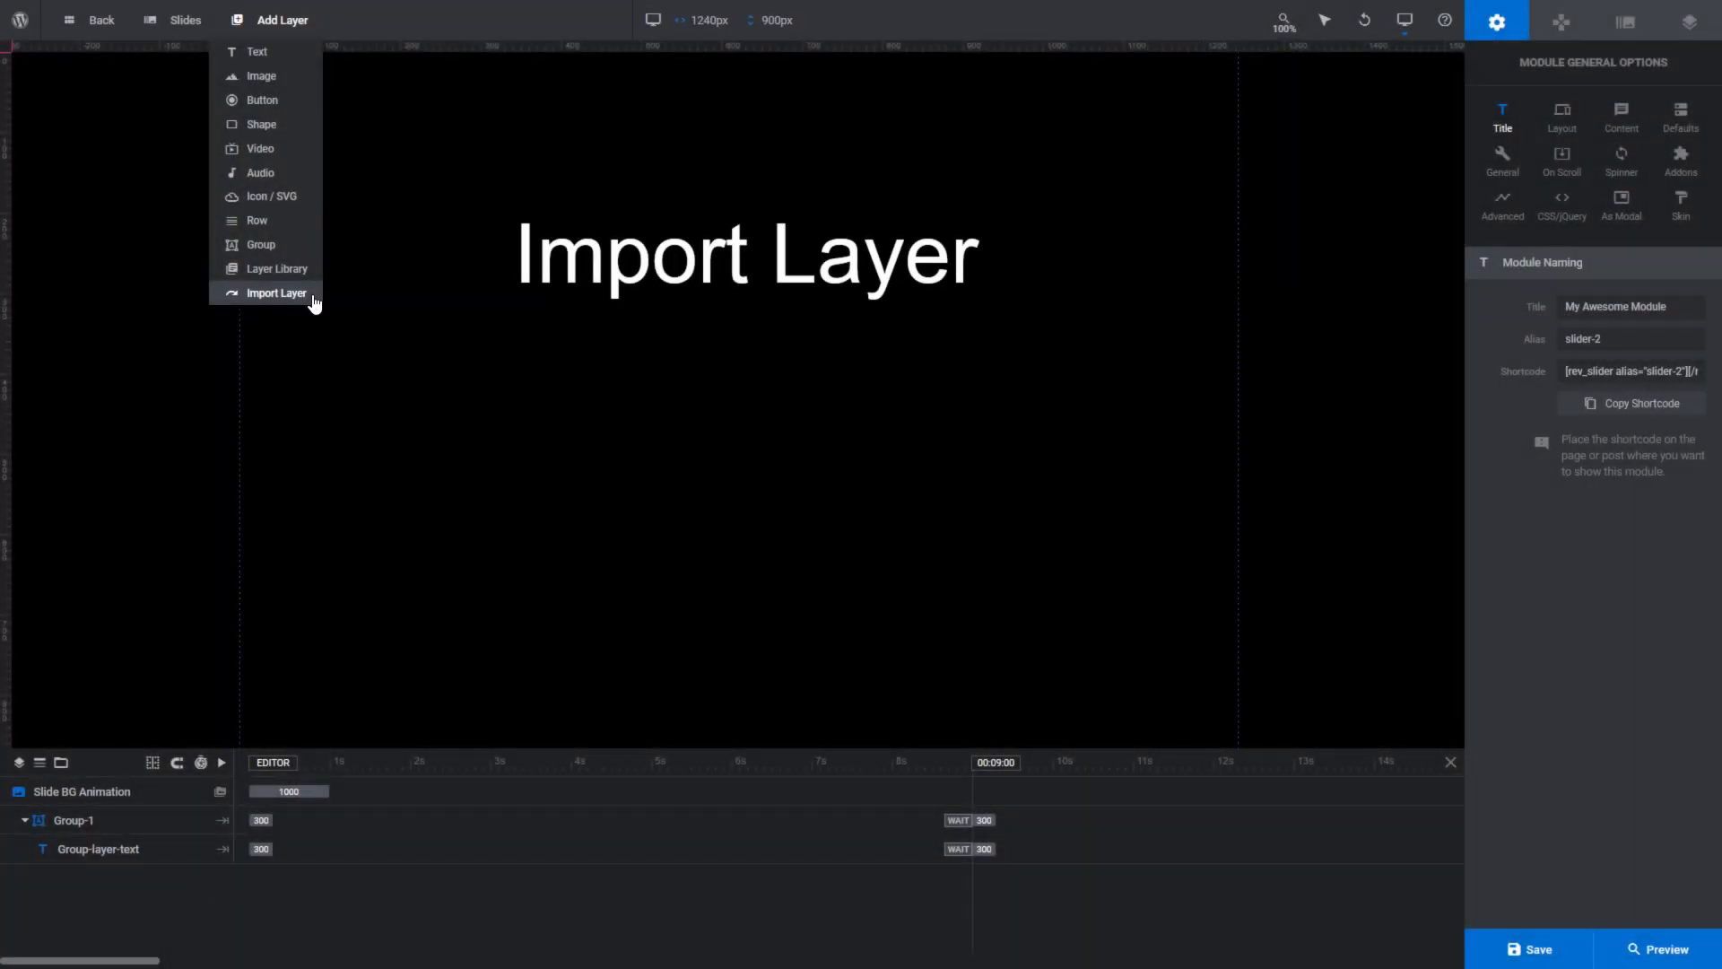
- Import Wheel group 1, Wheel group 2 and Car image from the Particle Effect module's slide, and preview the module
{"action": "left_click", "coordinate": [313, 296]}
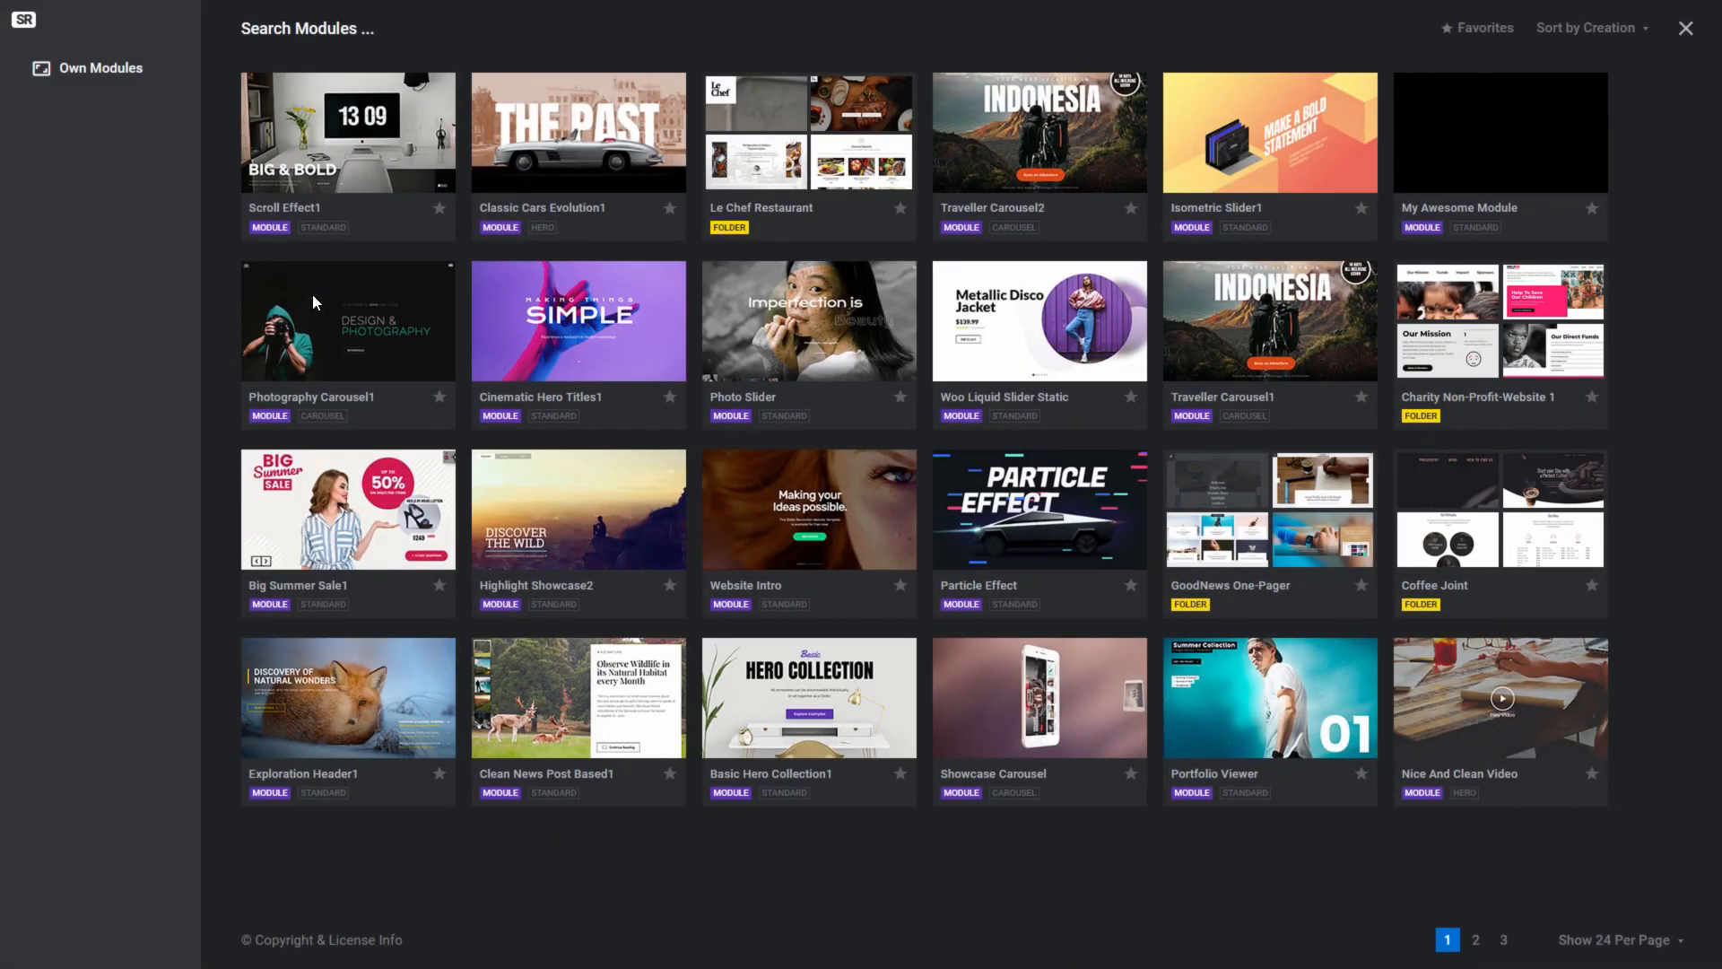
{"action": "left_click", "coordinate": [1016, 485]}
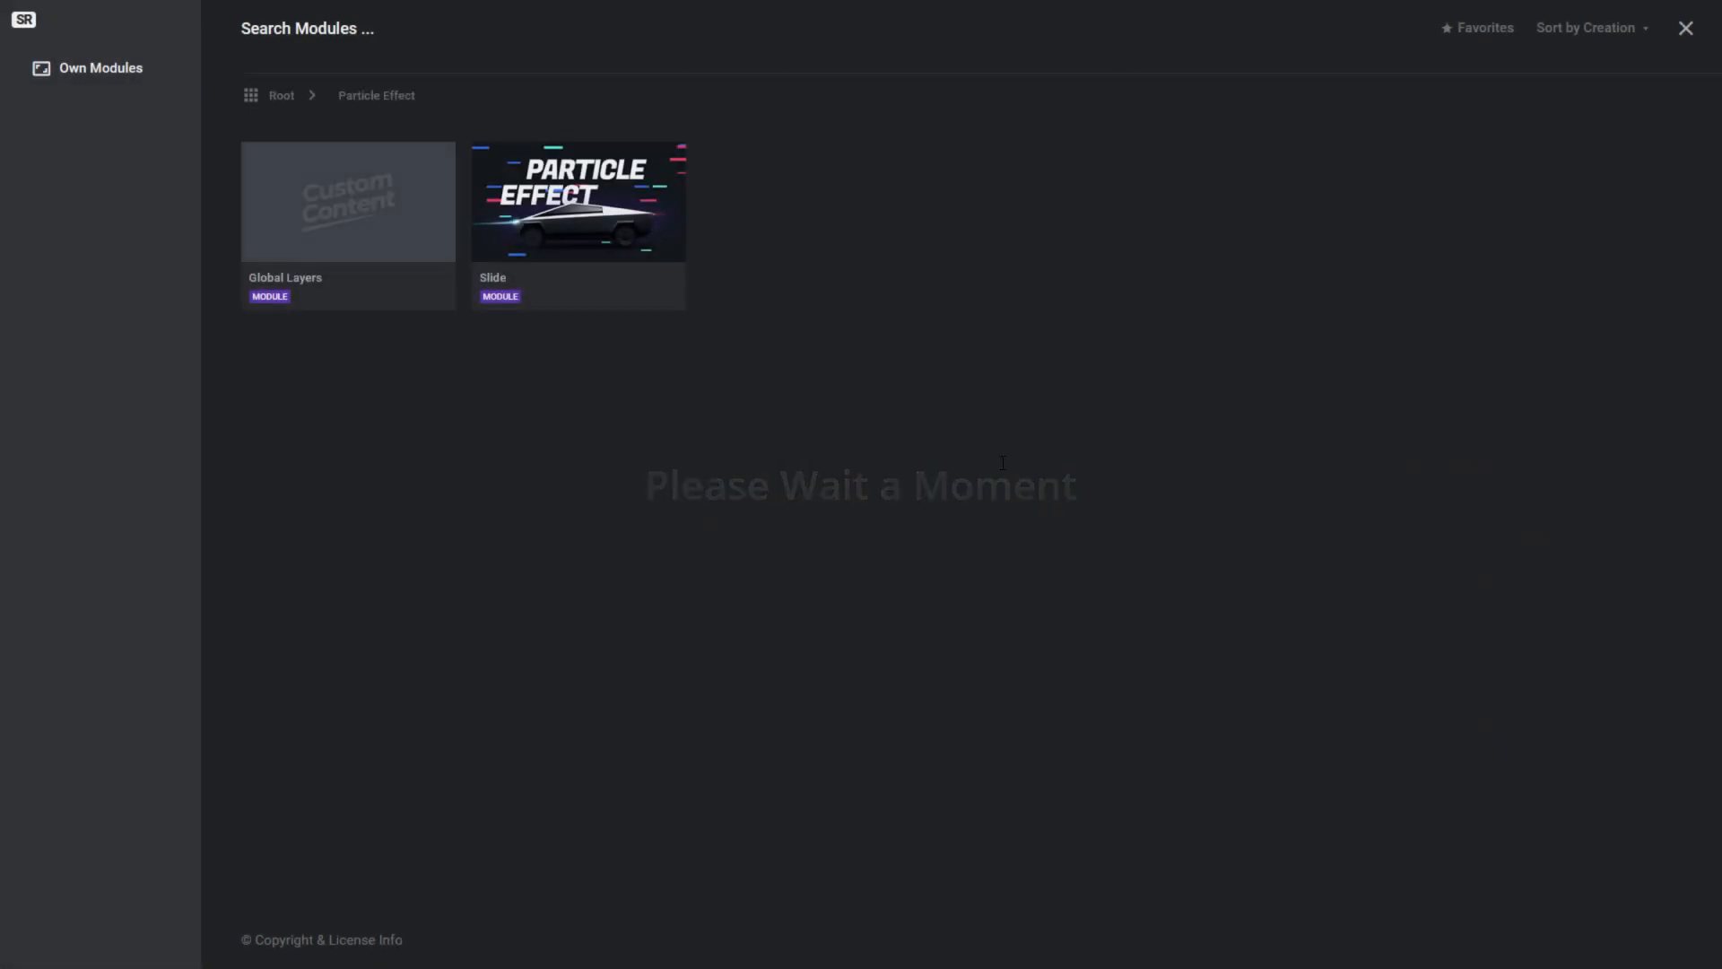
{"action": "left_click", "coordinate": [579, 206]}
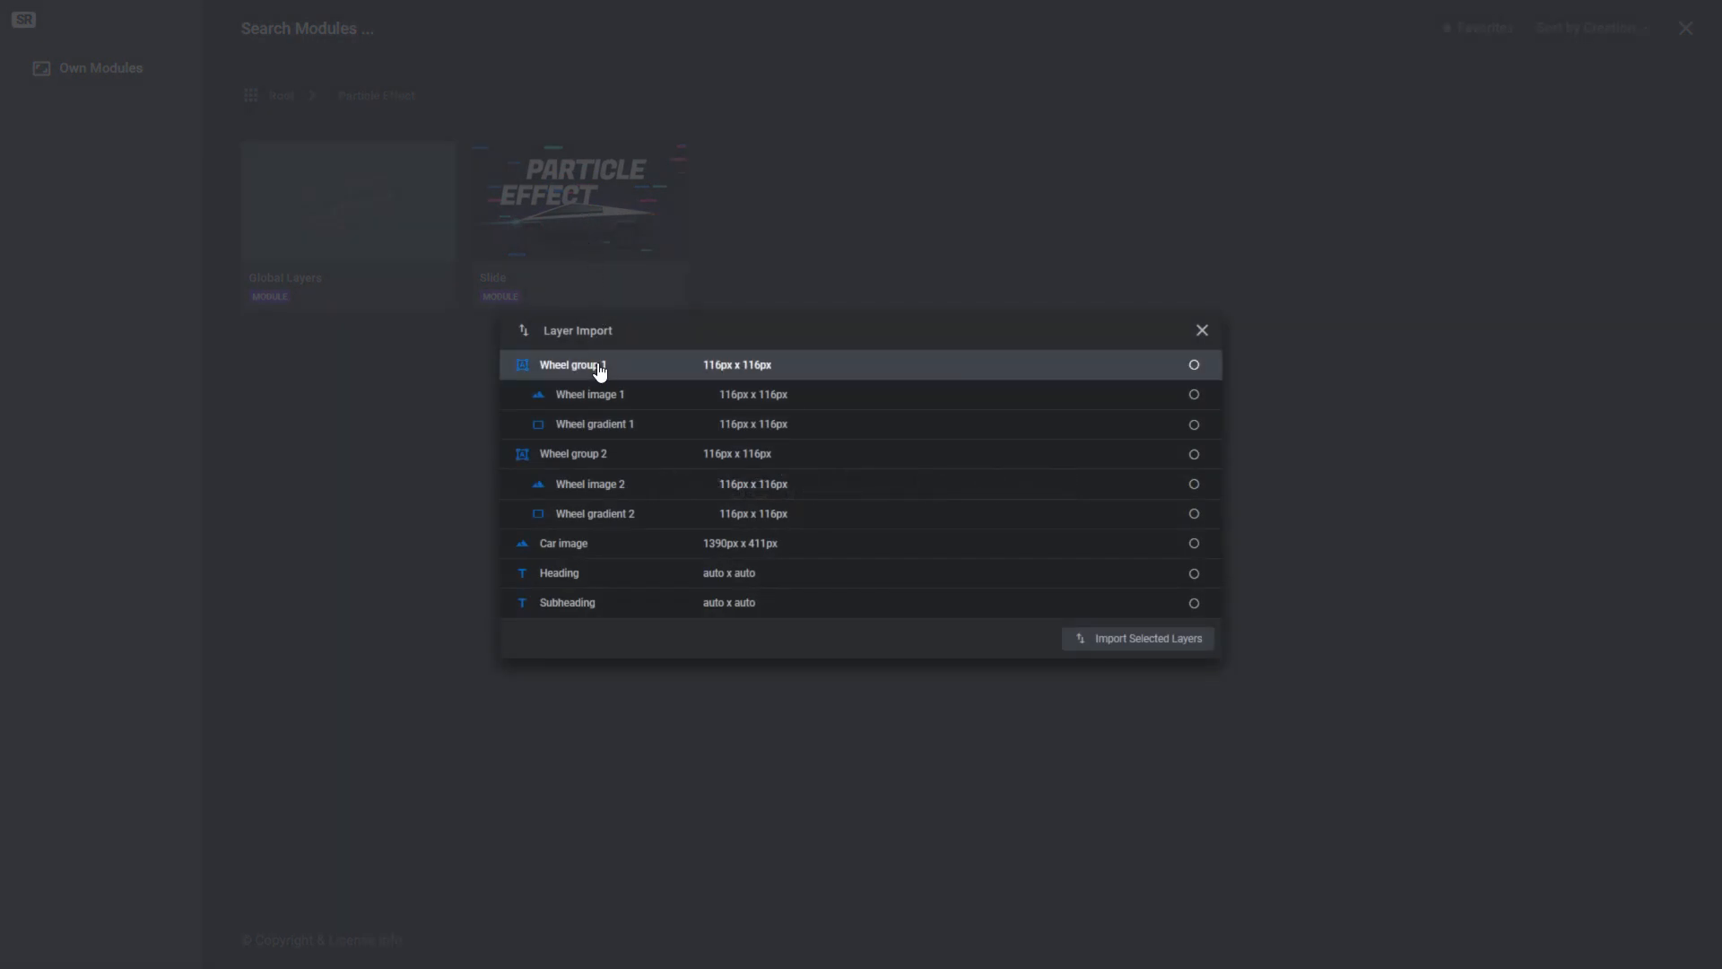
{"action": "left_click", "coordinate": [588, 365]}
{"action": "left_click", "coordinate": [594, 456]}
{"action": "left_click", "coordinate": [573, 547]}
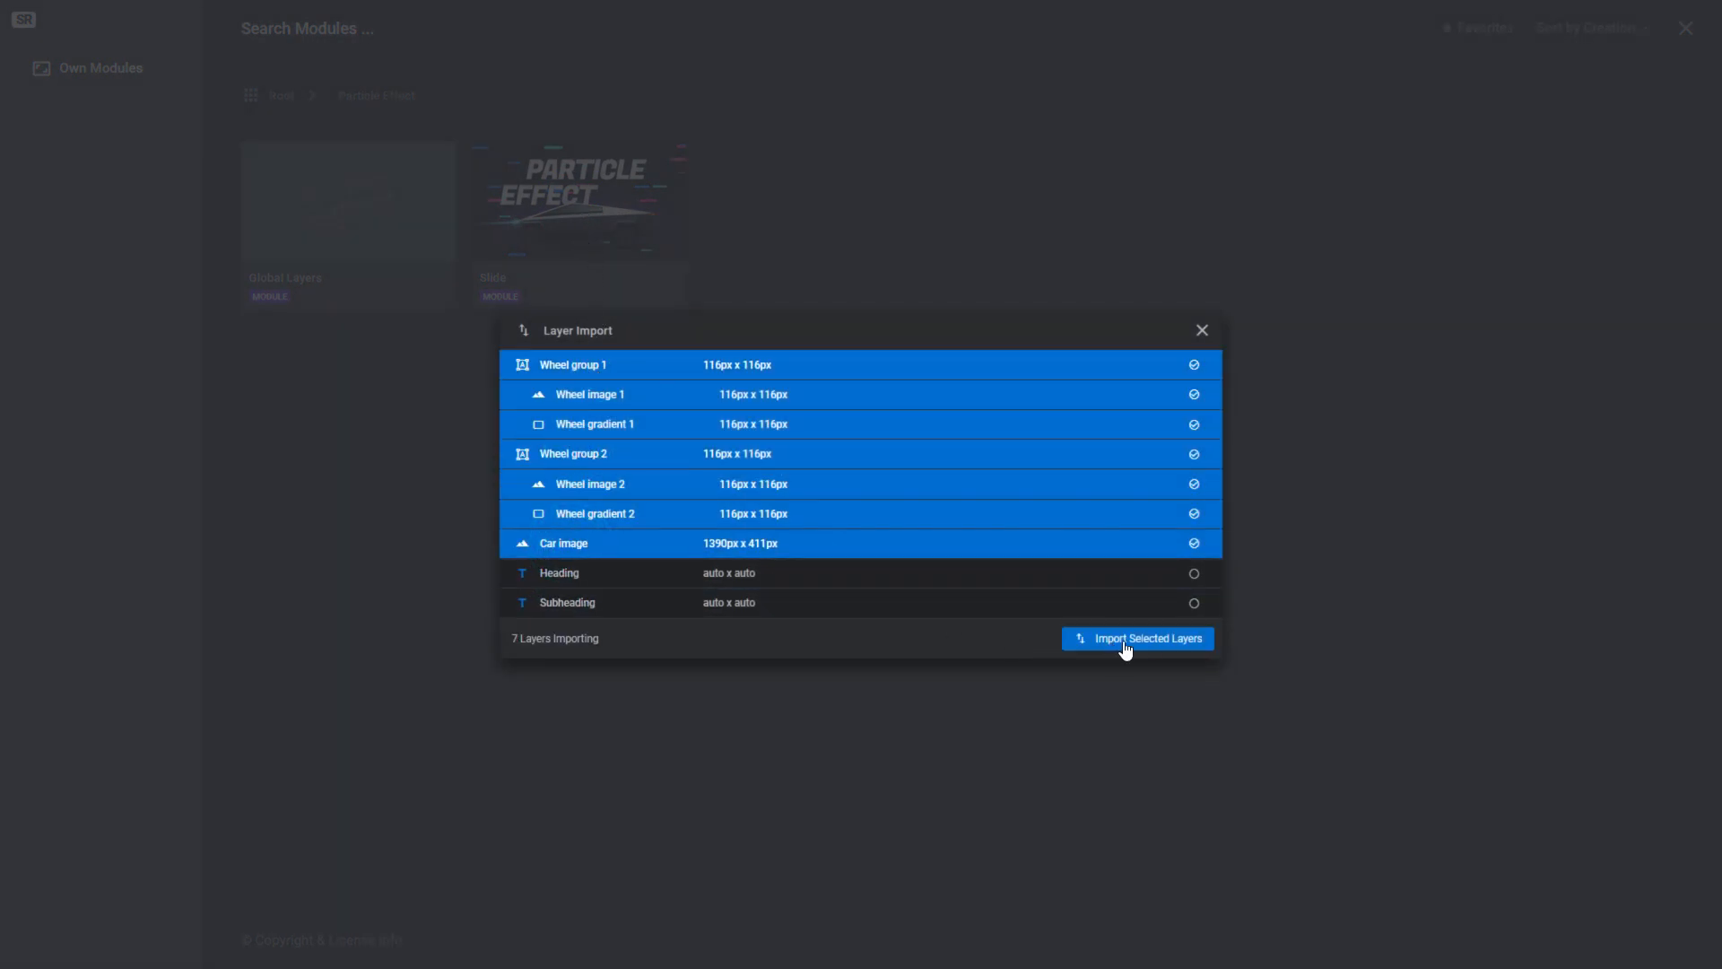
{"action": "left_click", "coordinate": [1161, 640]}
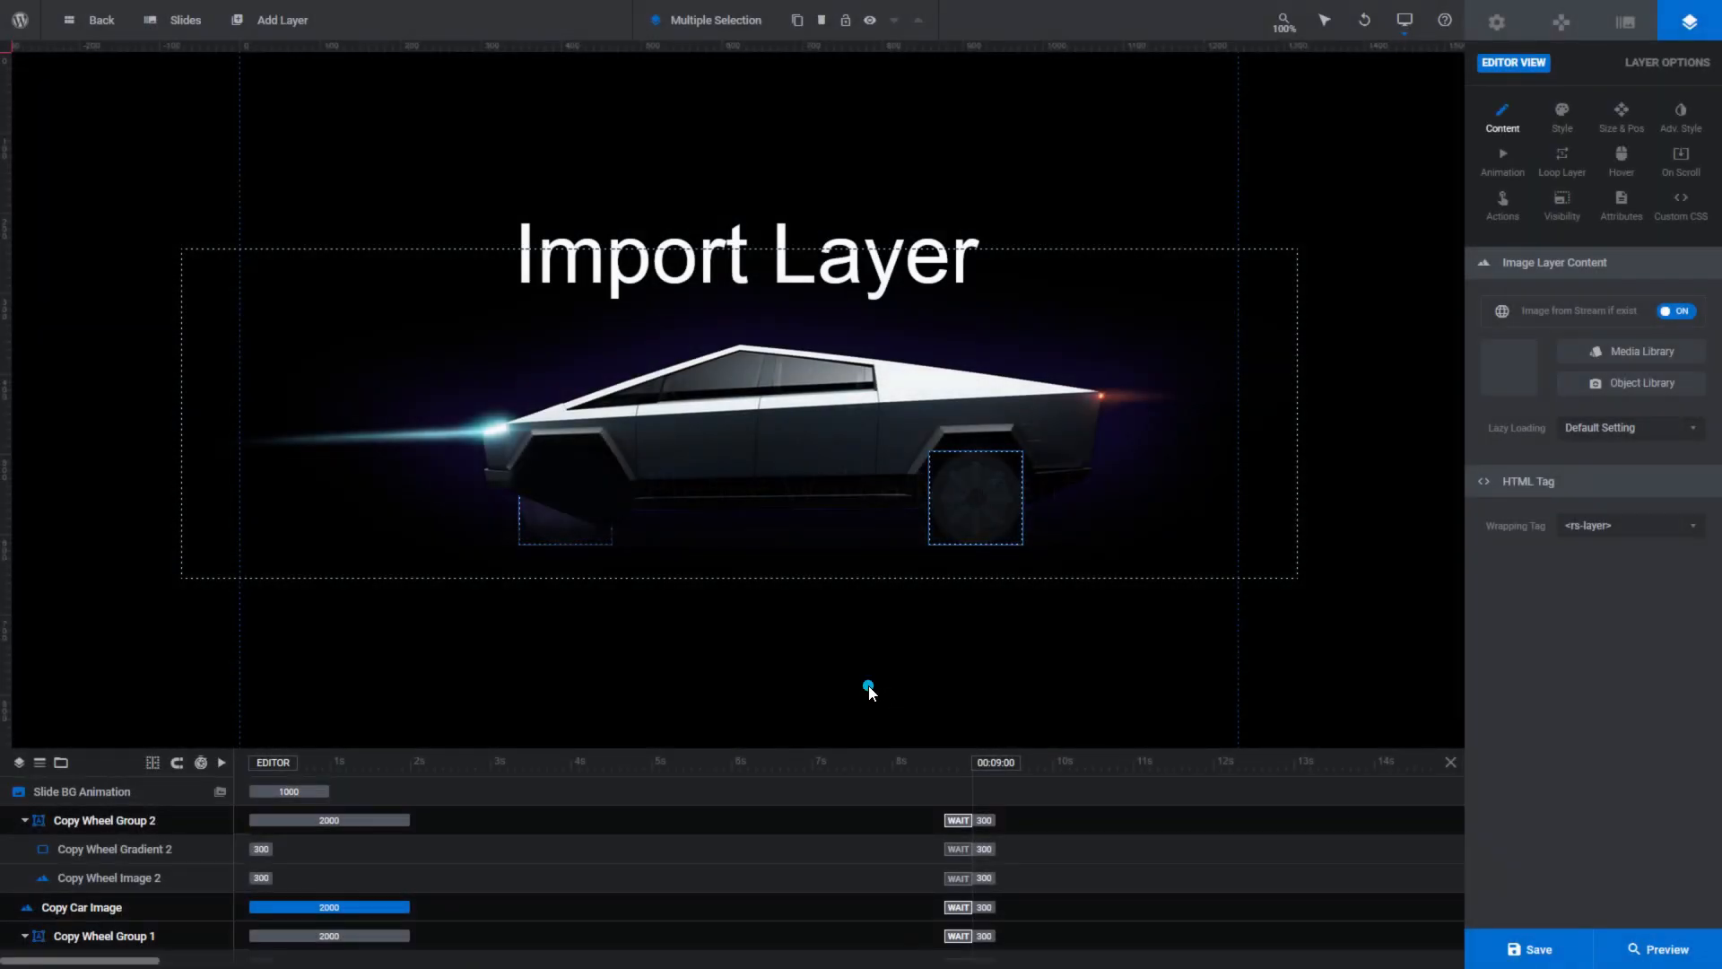
{"action": "left_click", "coordinate": [868, 687]}
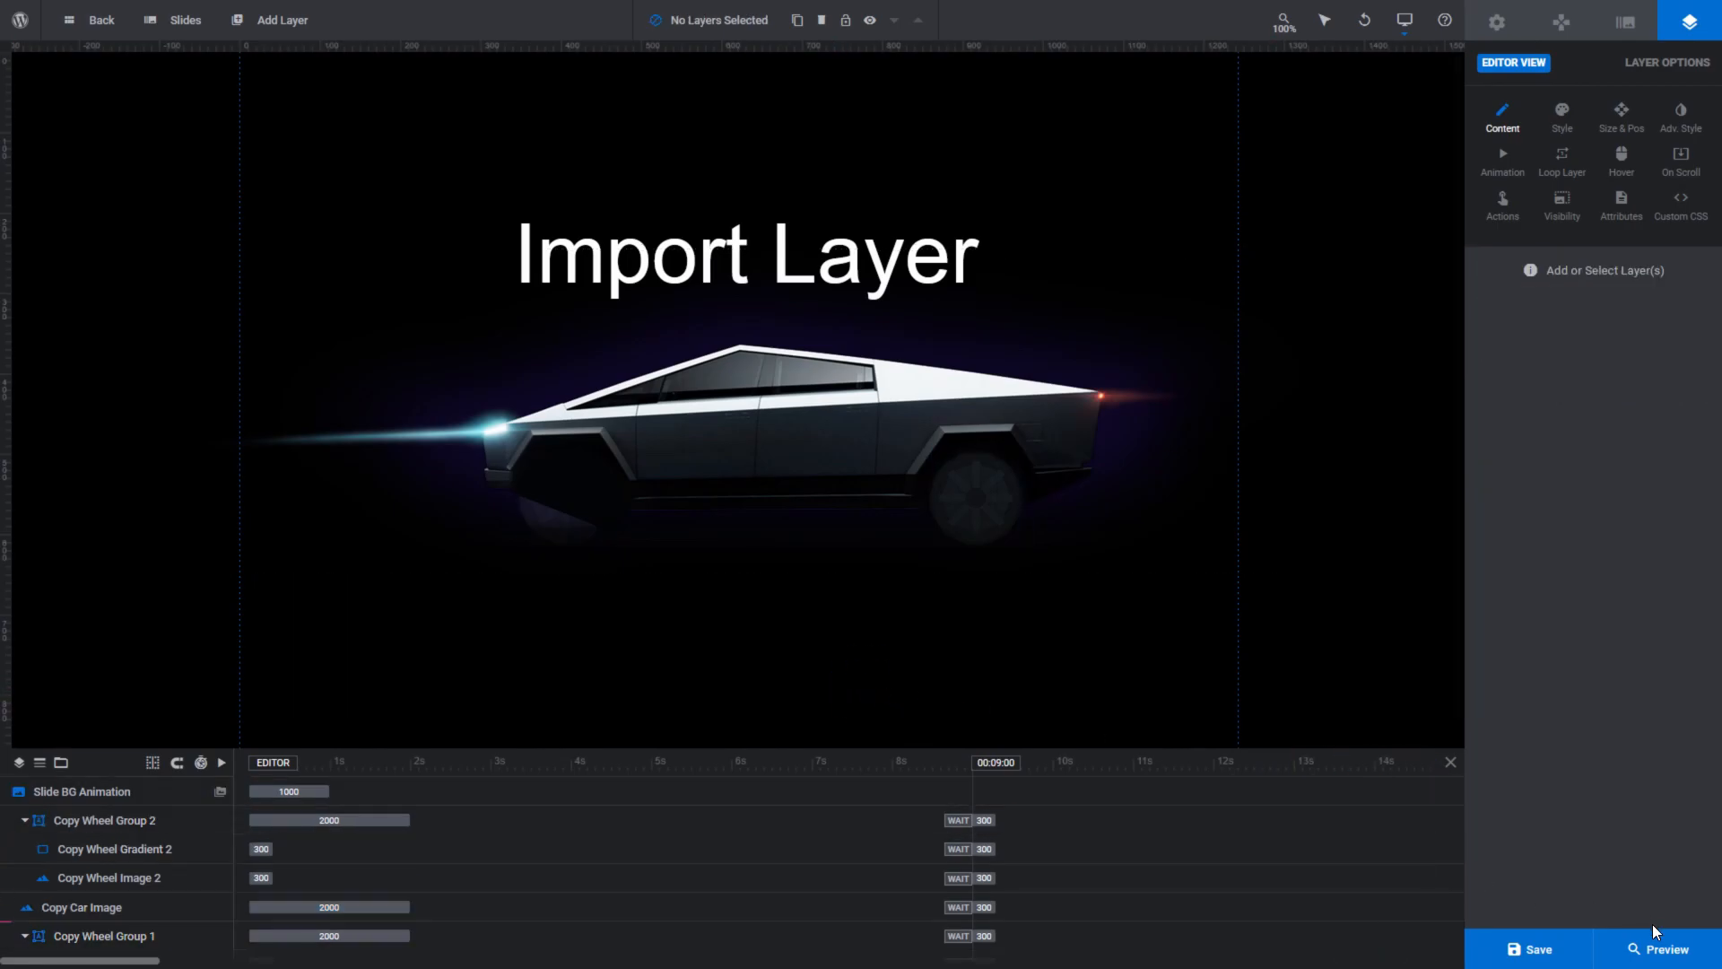
{"action": "left_click", "coordinate": [1658, 952]}
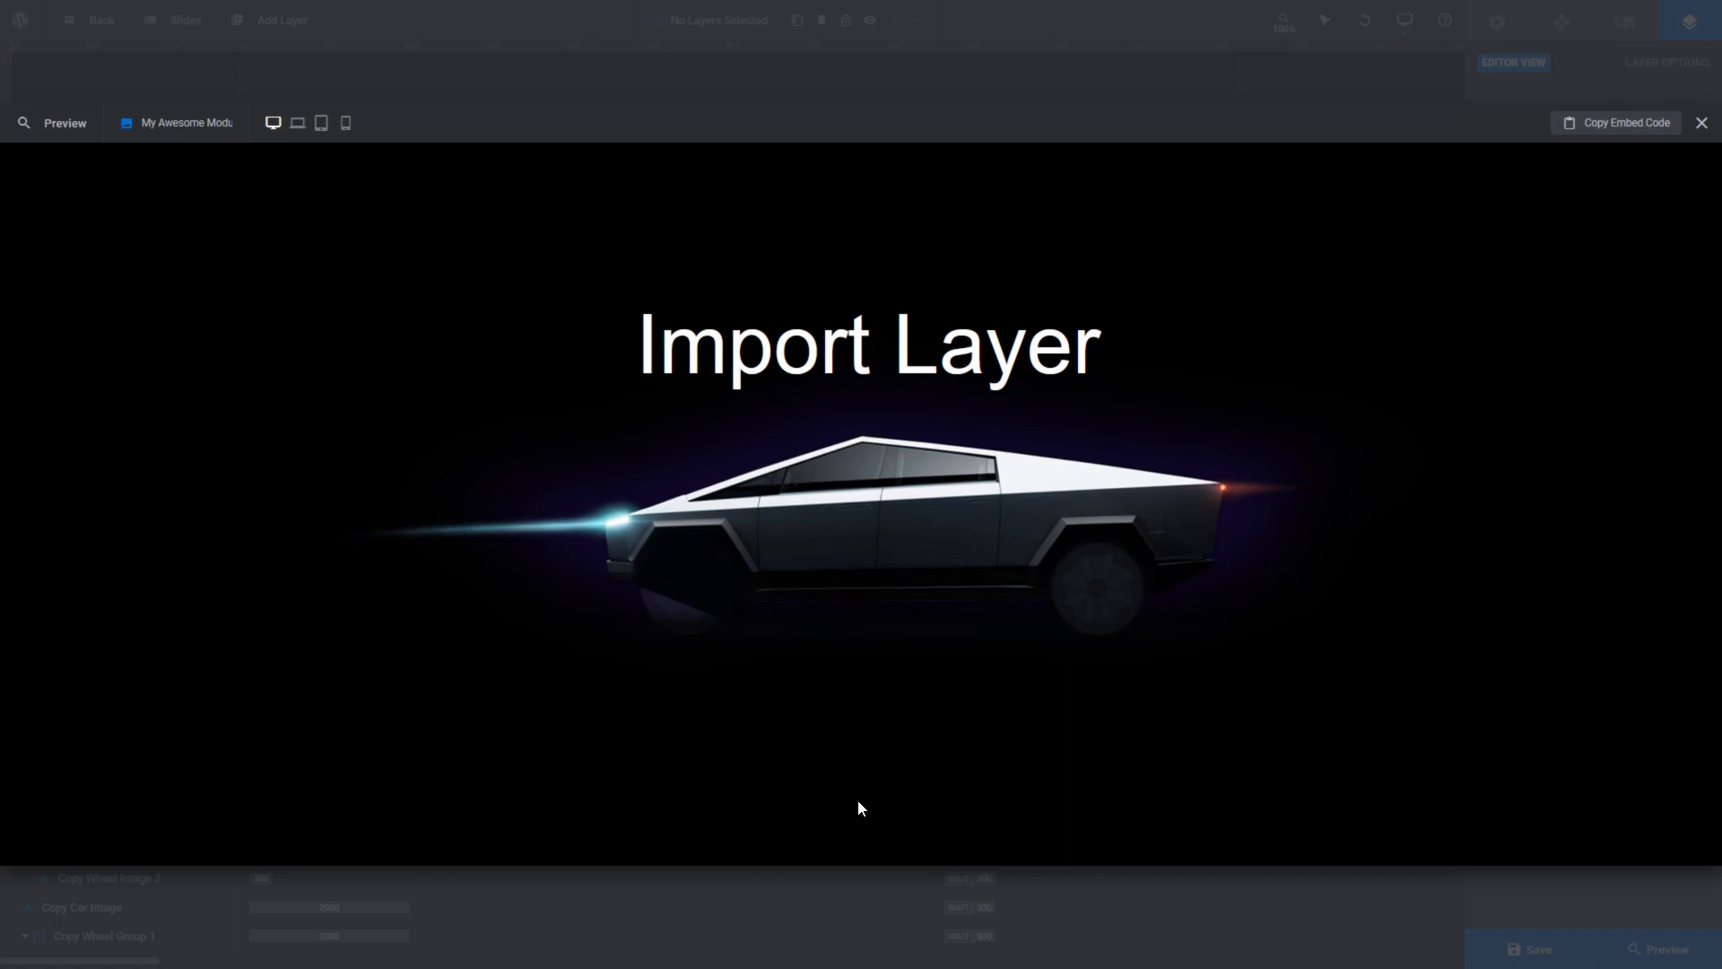
{"action": "left_click", "coordinate": [1702, 123]}
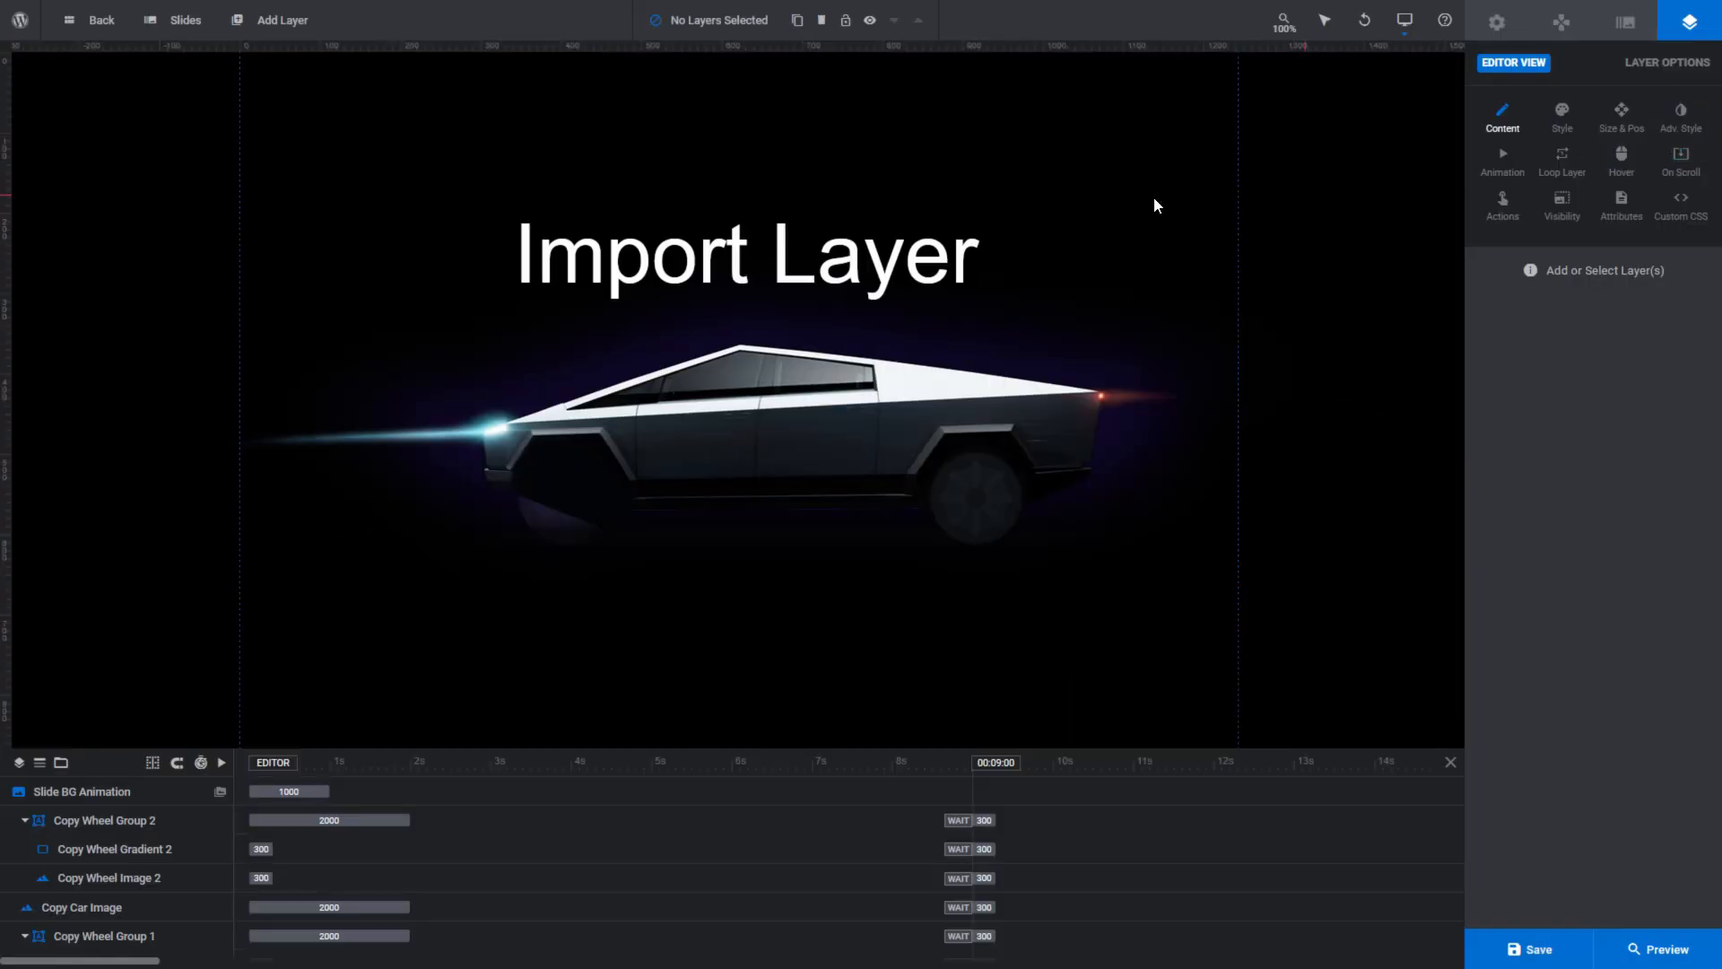
{"action": "left_click", "coordinate": [294, 22]}
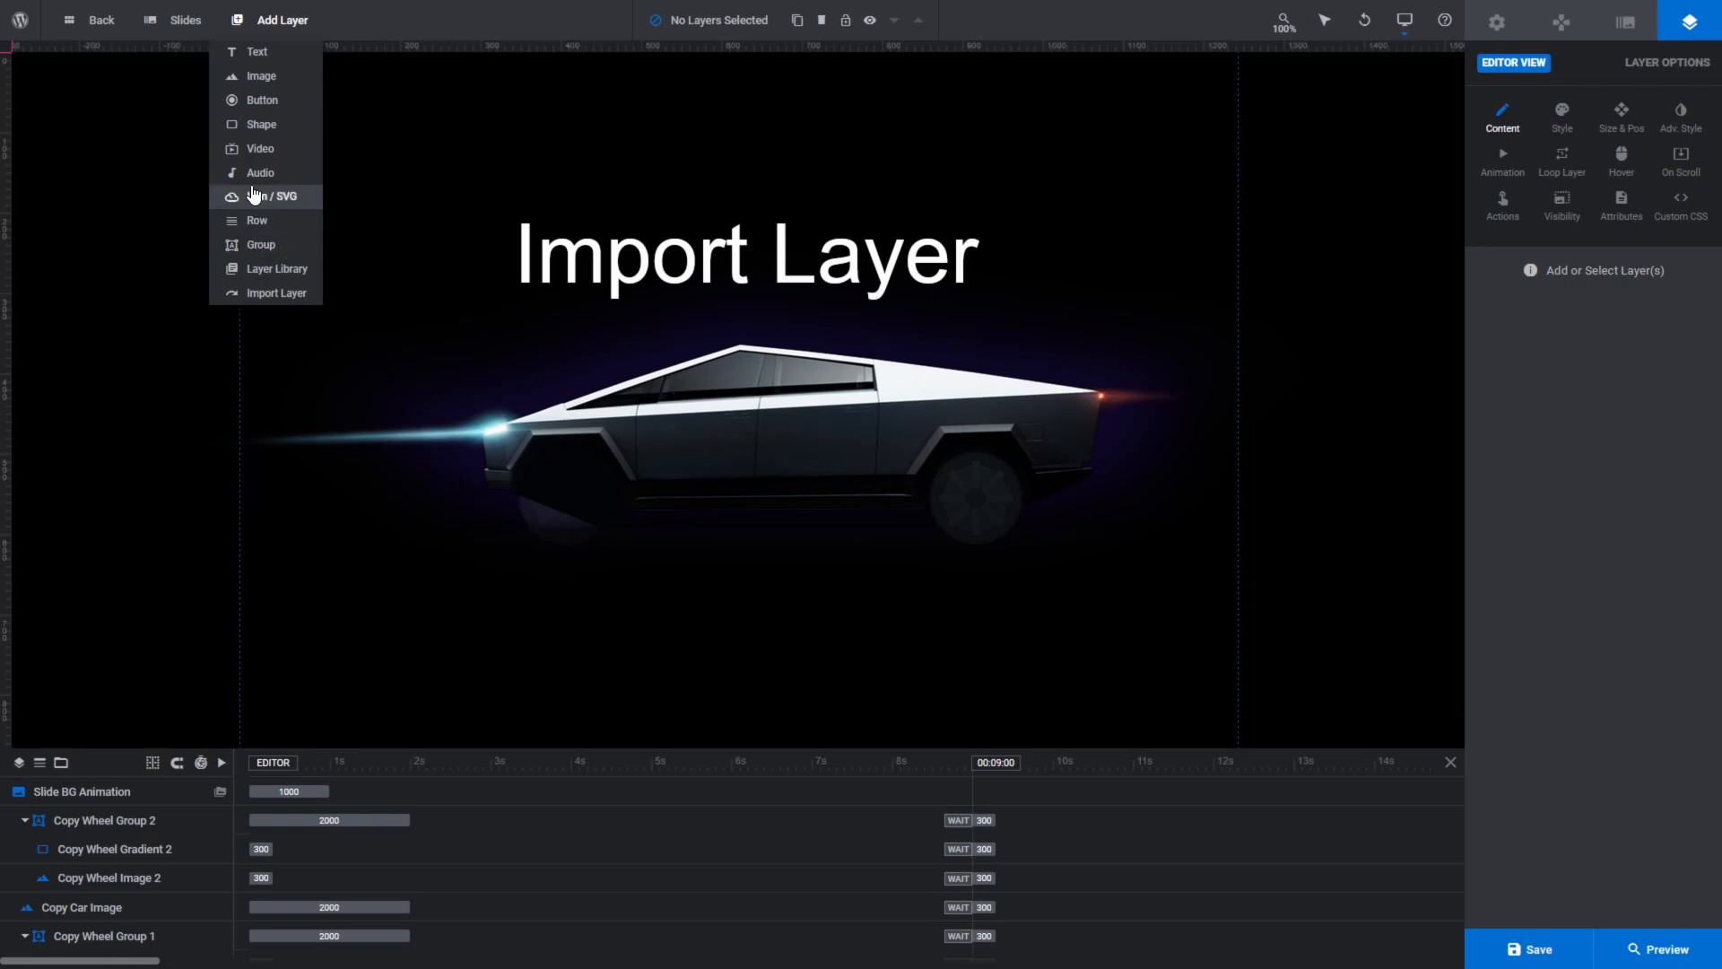
{"action": "mouse_move", "coordinate": [183, 27]}
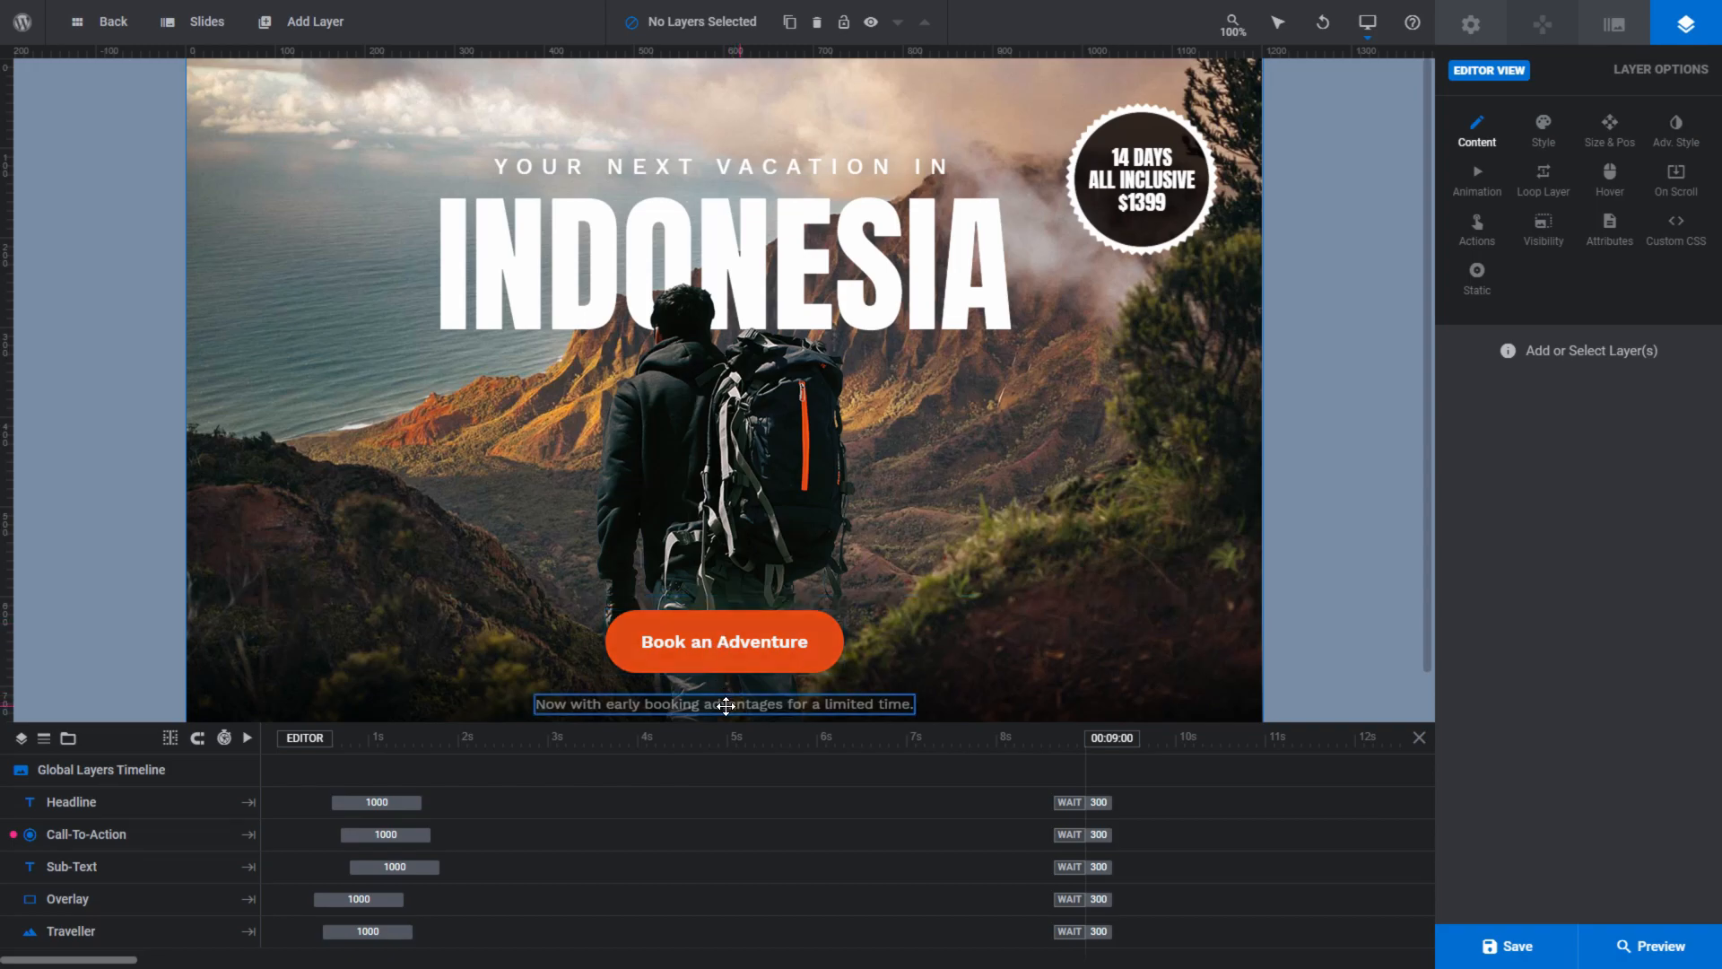
- Preview the Traveller Carousel2 module and swipe through its slides to examine how the global layers behave
{"action": "left_click", "coordinate": [1645, 940]}
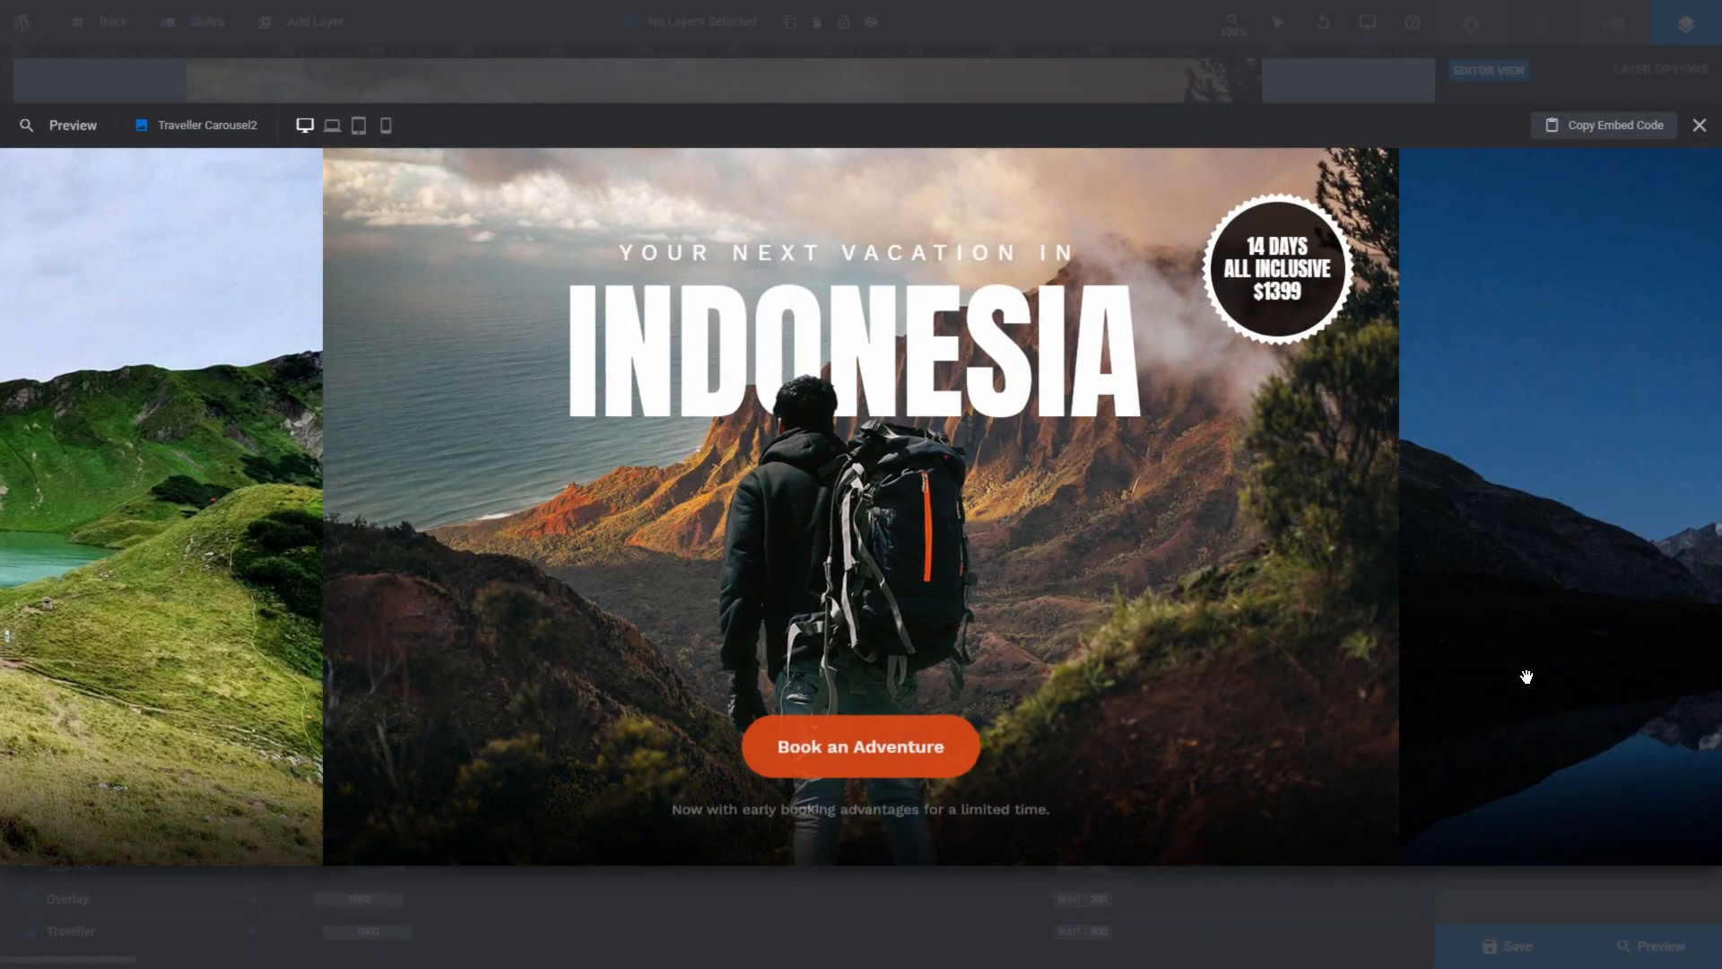
{"action": "left_click_drag", "start_coordinate": [1536, 494], "coordinate": [823, 560]}
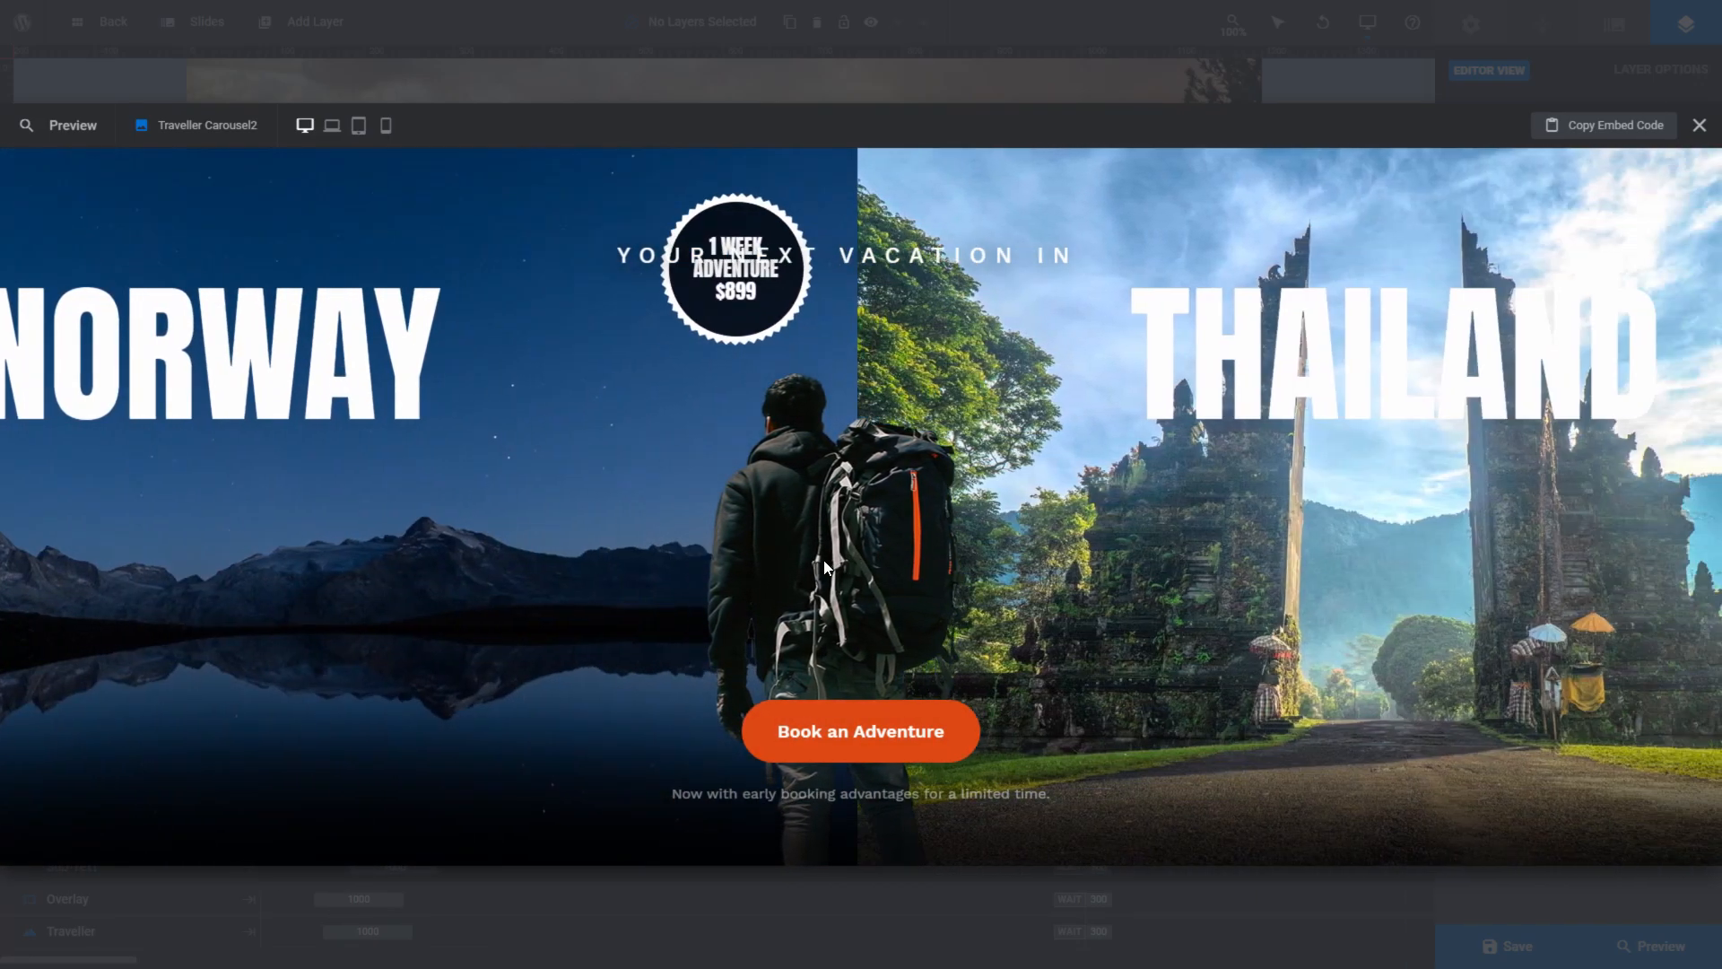
- Swipe the carousel preview onward to the Thailand and Iceland slides to examine how the fixed layers behave
{"action": "left_click_drag", "start_coordinate": [1430, 512], "coordinate": [923, 560]}
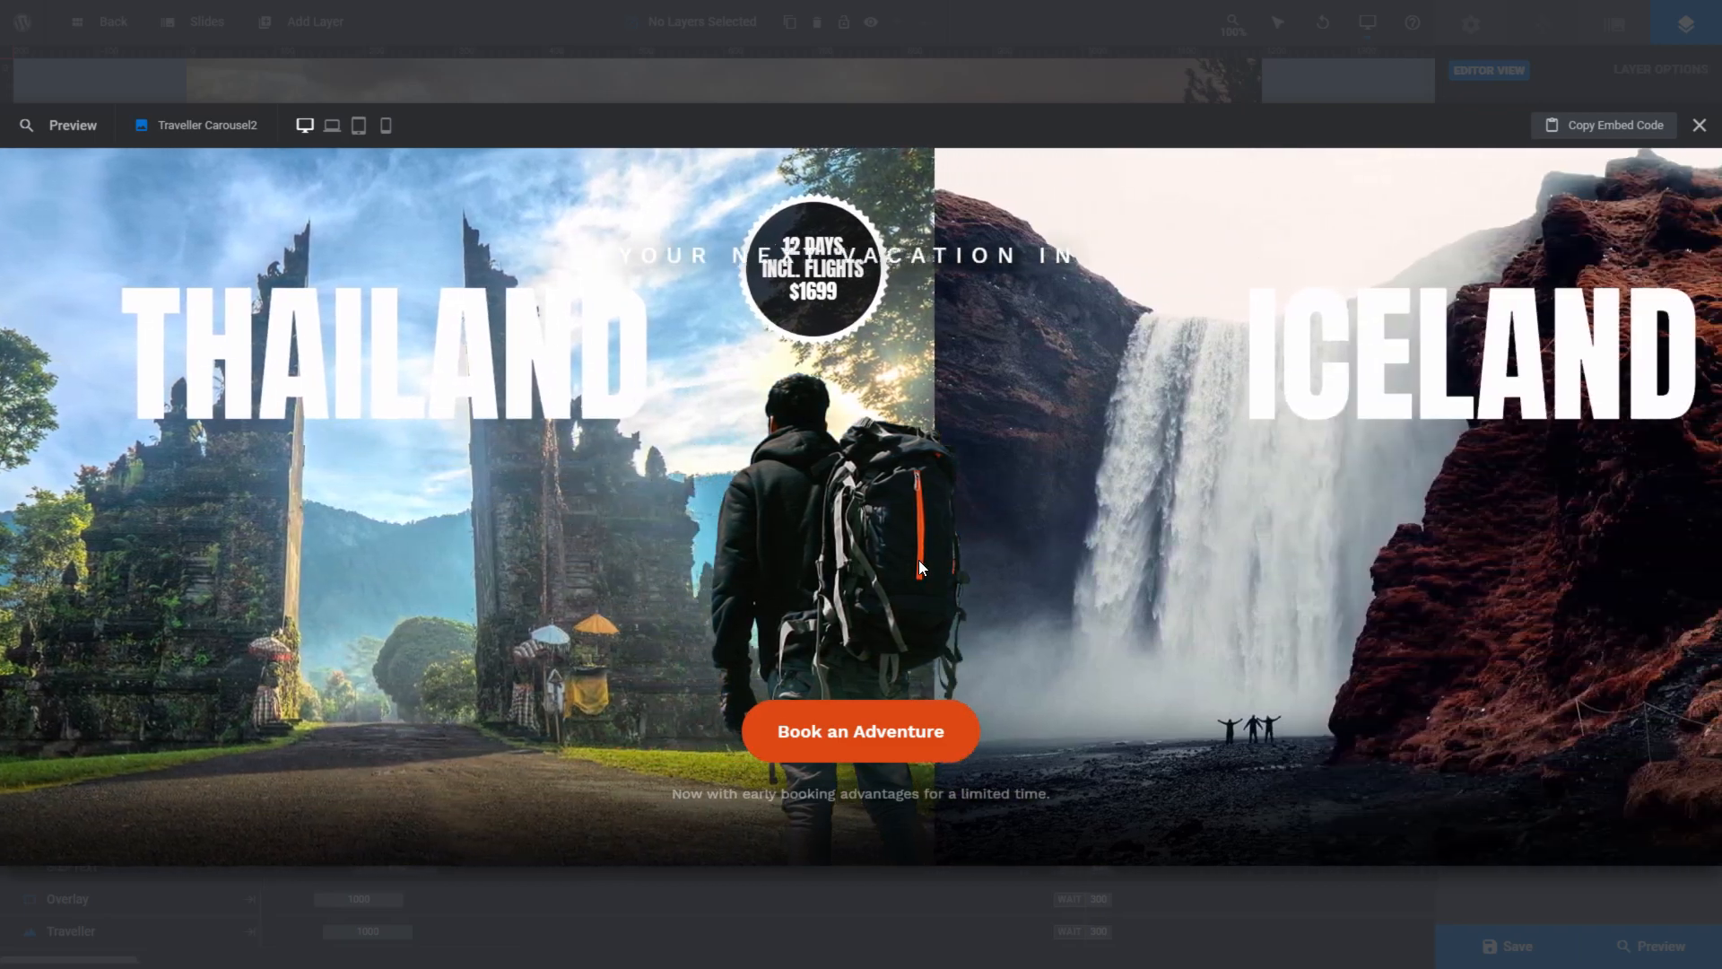
{"action": "left_click_drag", "start_coordinate": [1432, 529], "coordinate": [933, 570]}
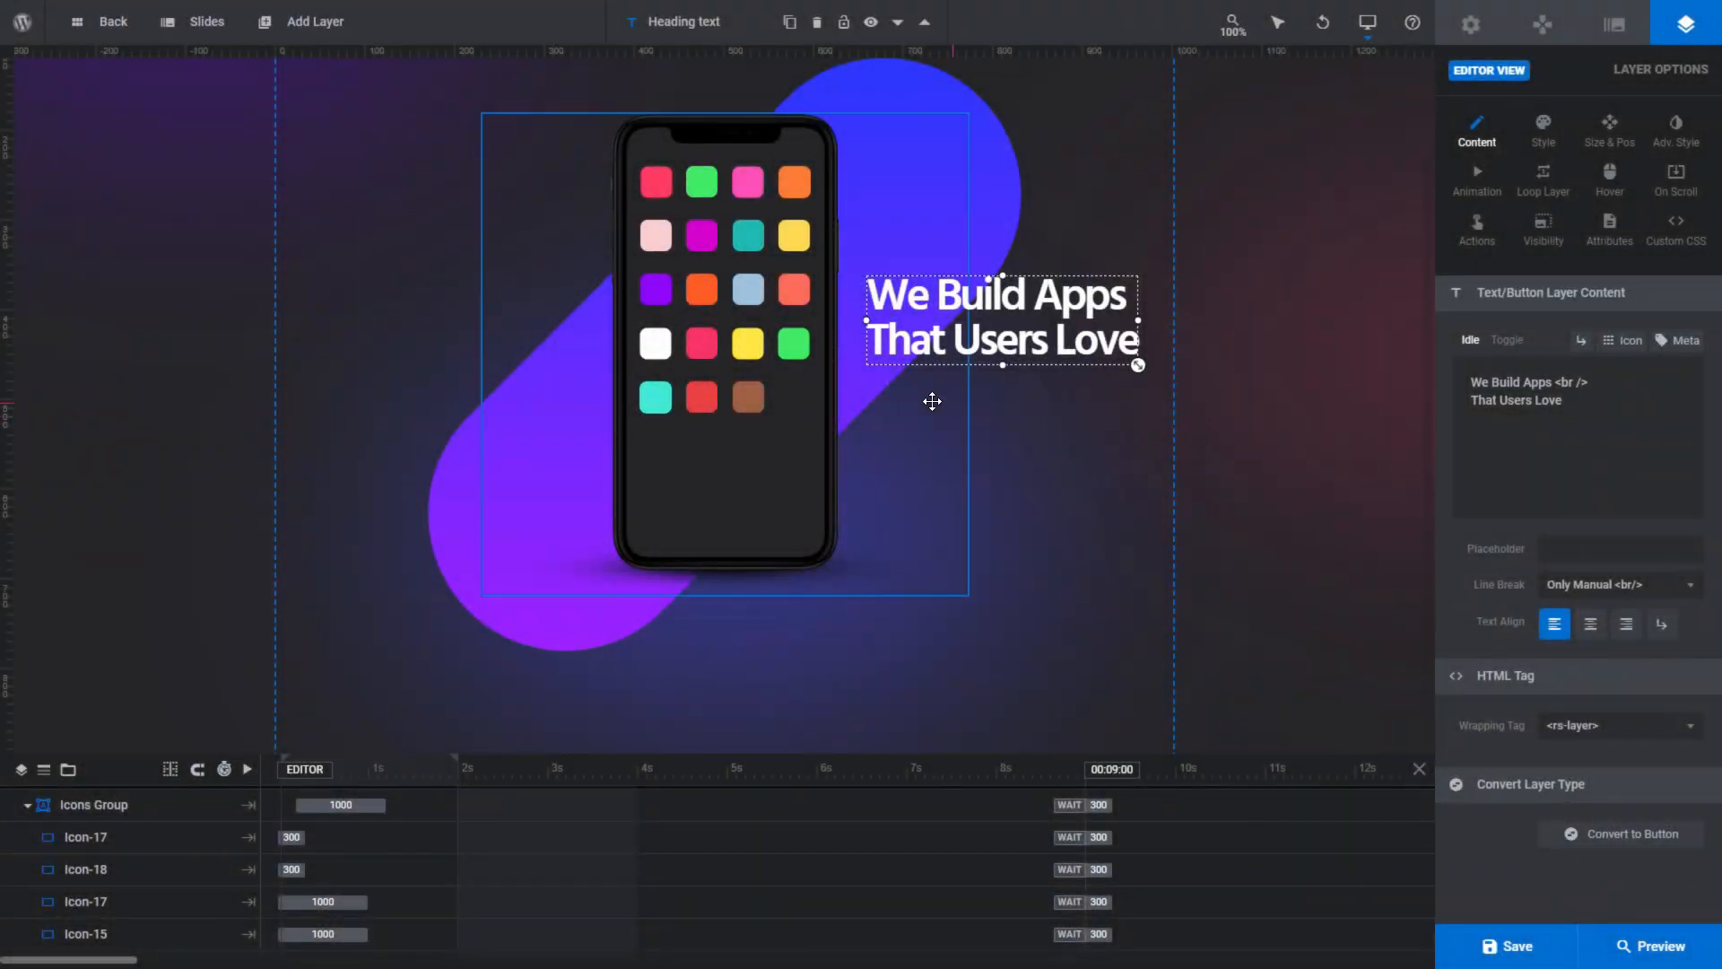
- Select the phone image, rounded background shape, heading text and Icons Group in turn on the canvas
{"action": "left_click", "coordinate": [903, 245]}
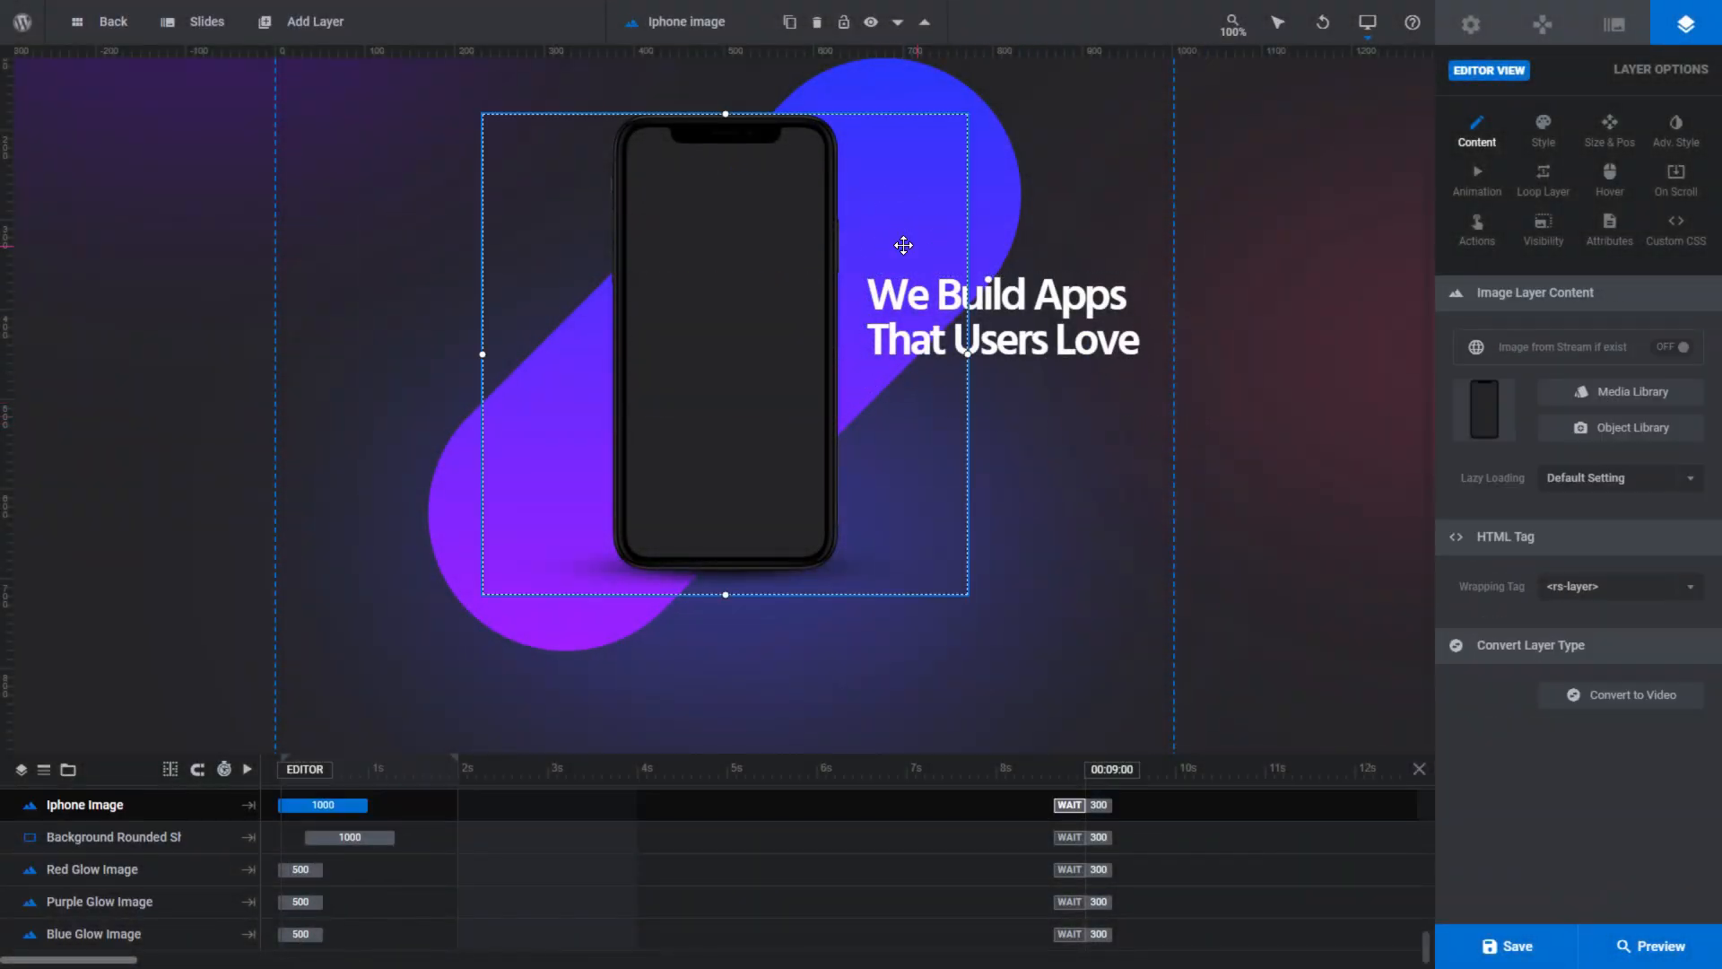
{"action": "left_click", "coordinate": [985, 237]}
{"action": "left_click", "coordinate": [1113, 342]}
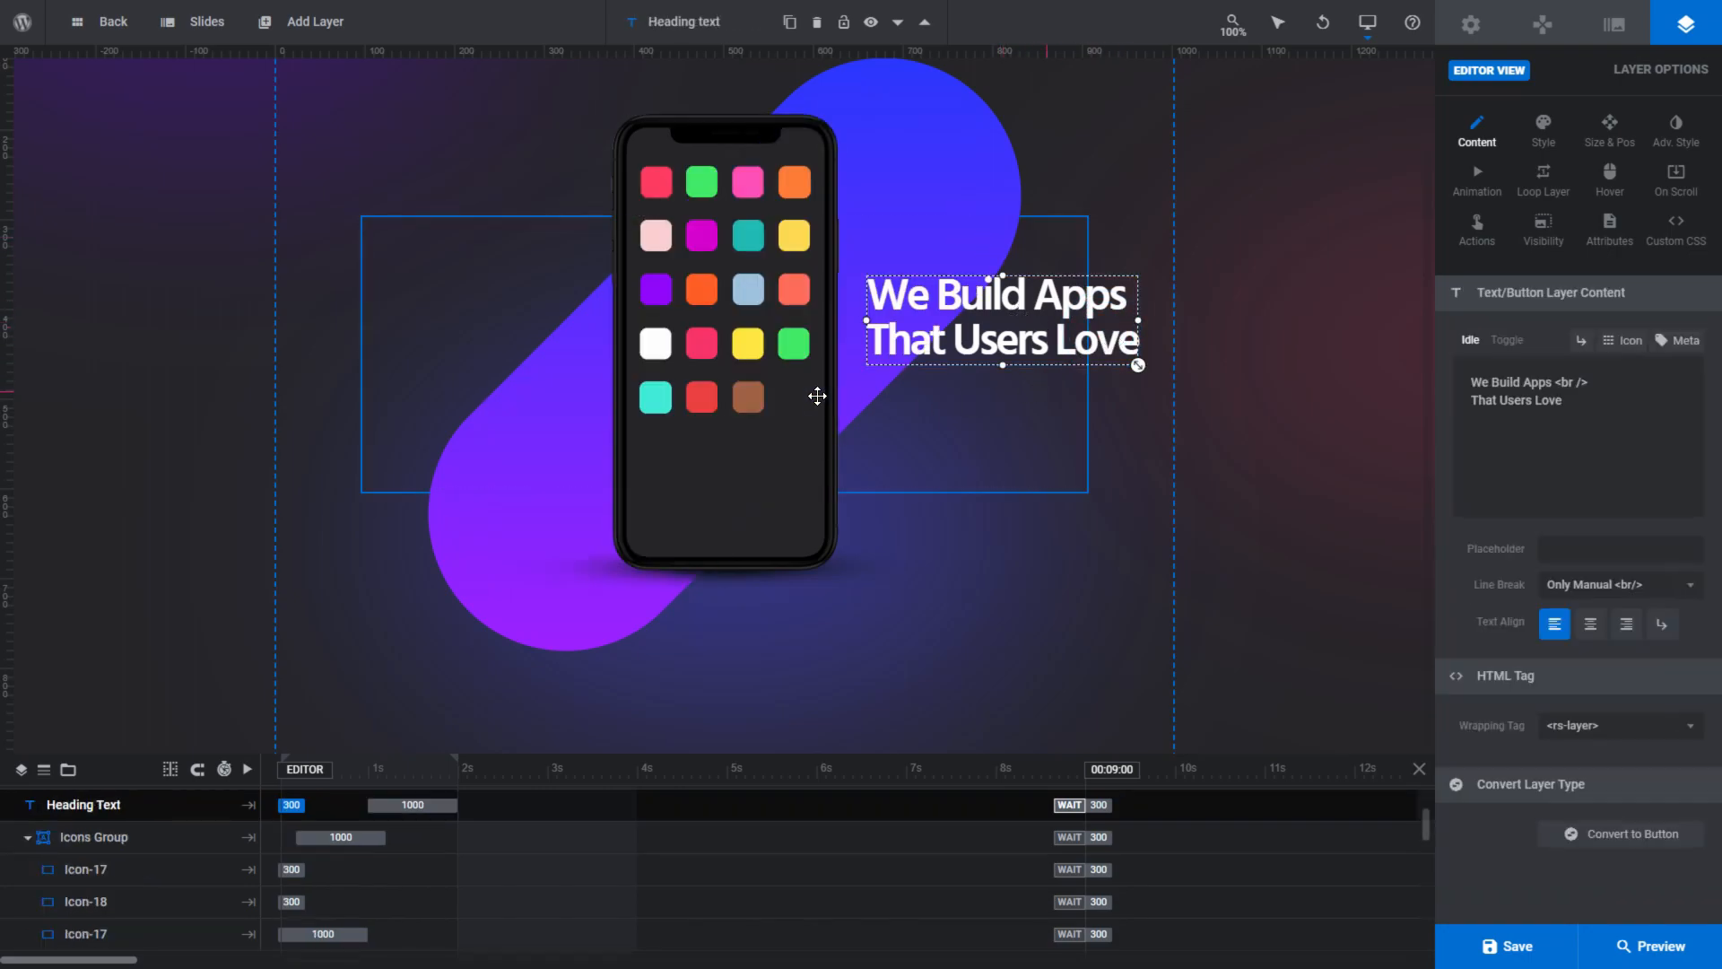
{"action": "left_click", "coordinate": [670, 182]}
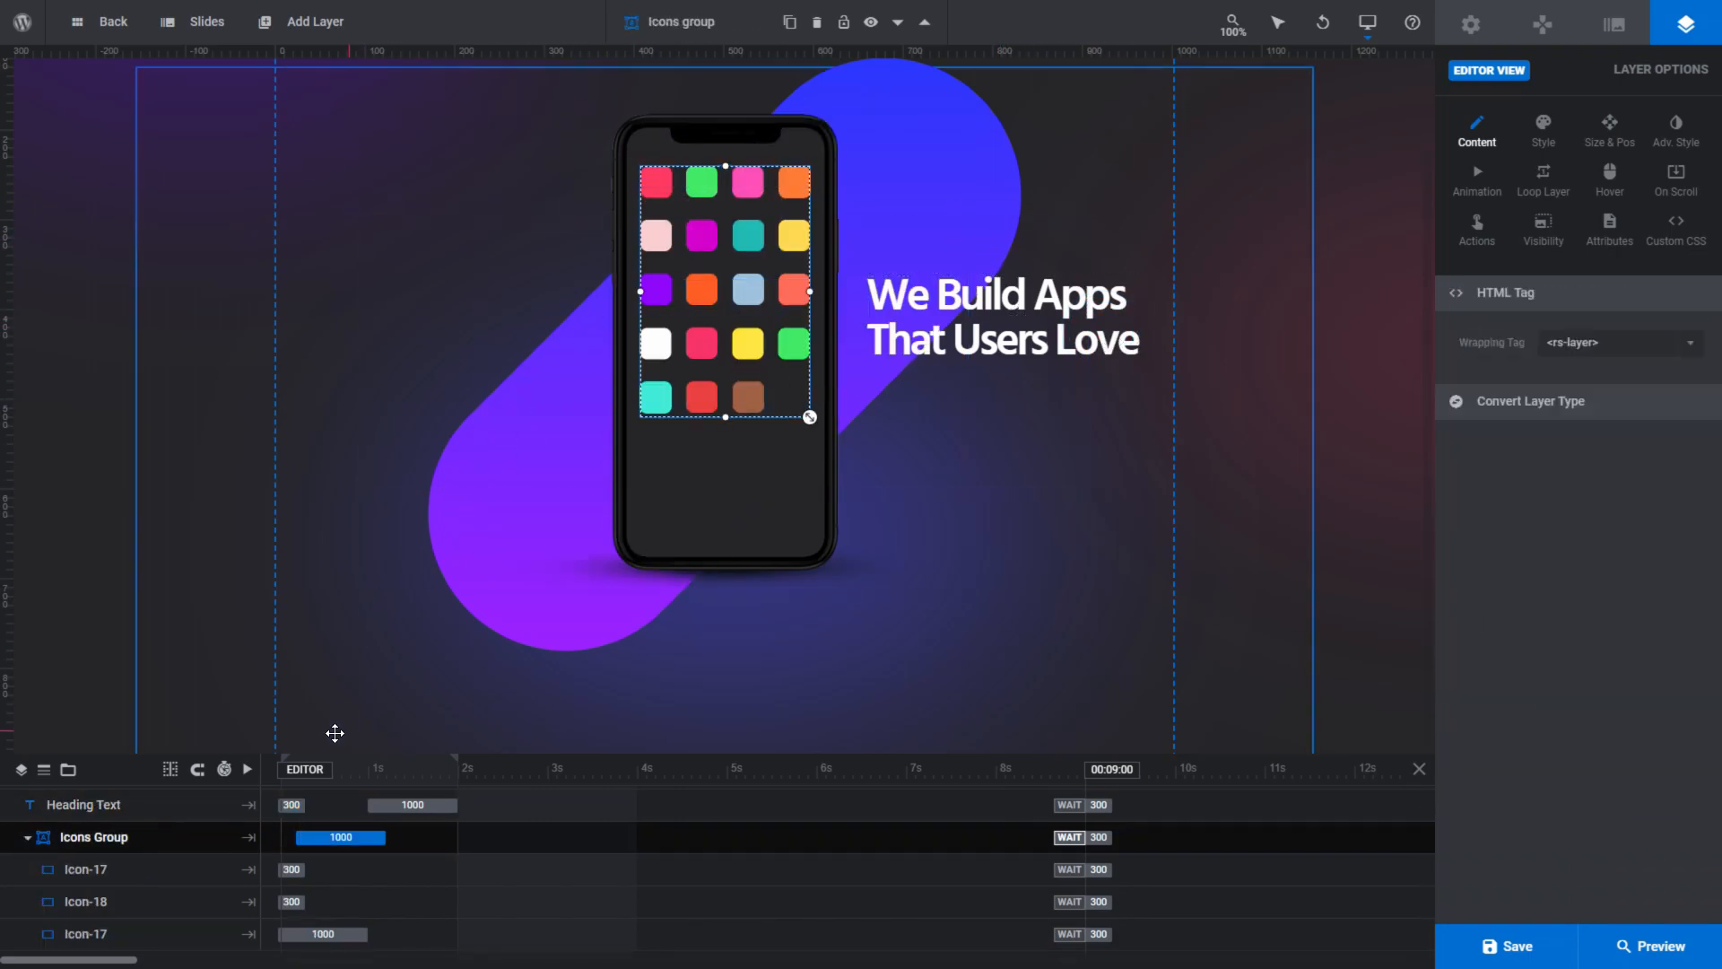
- Enlarge the layer timeline and select Icon-17, Icon-18, the second Icon-17, Icon-15, Icon-16 and Icon-14 one after another
{"action": "left_click_drag", "start_coordinate": [336, 753], "coordinate": [354, 591]}
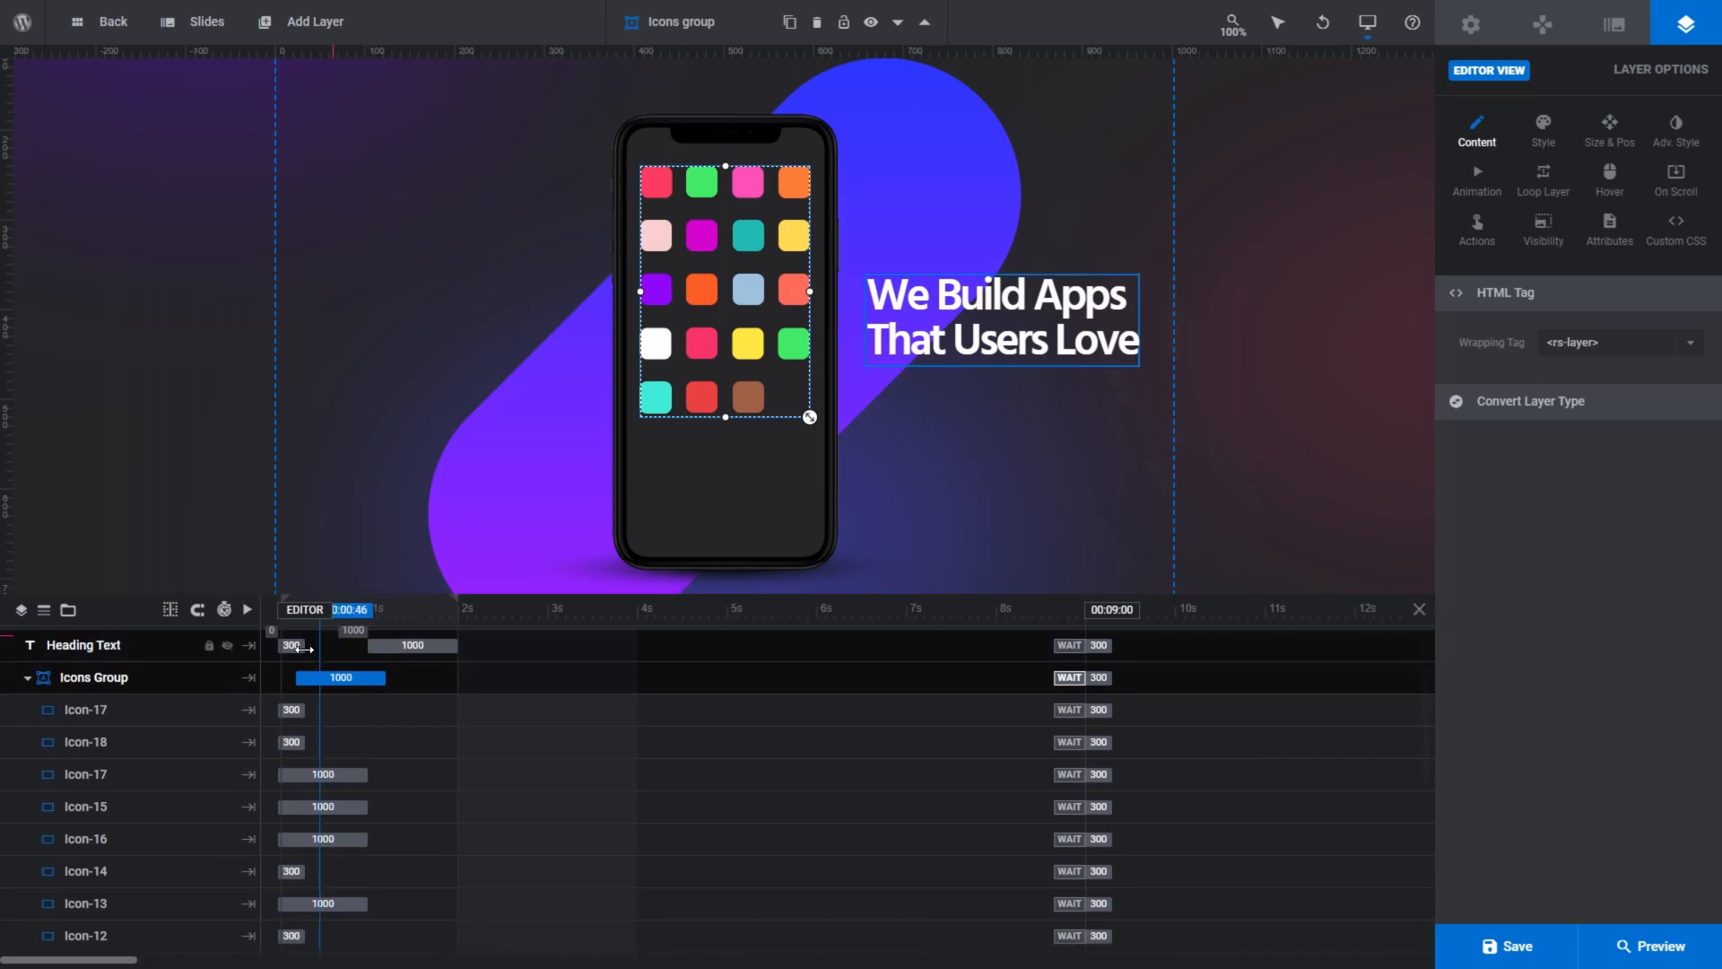
{"action": "left_click", "coordinate": [113, 714]}
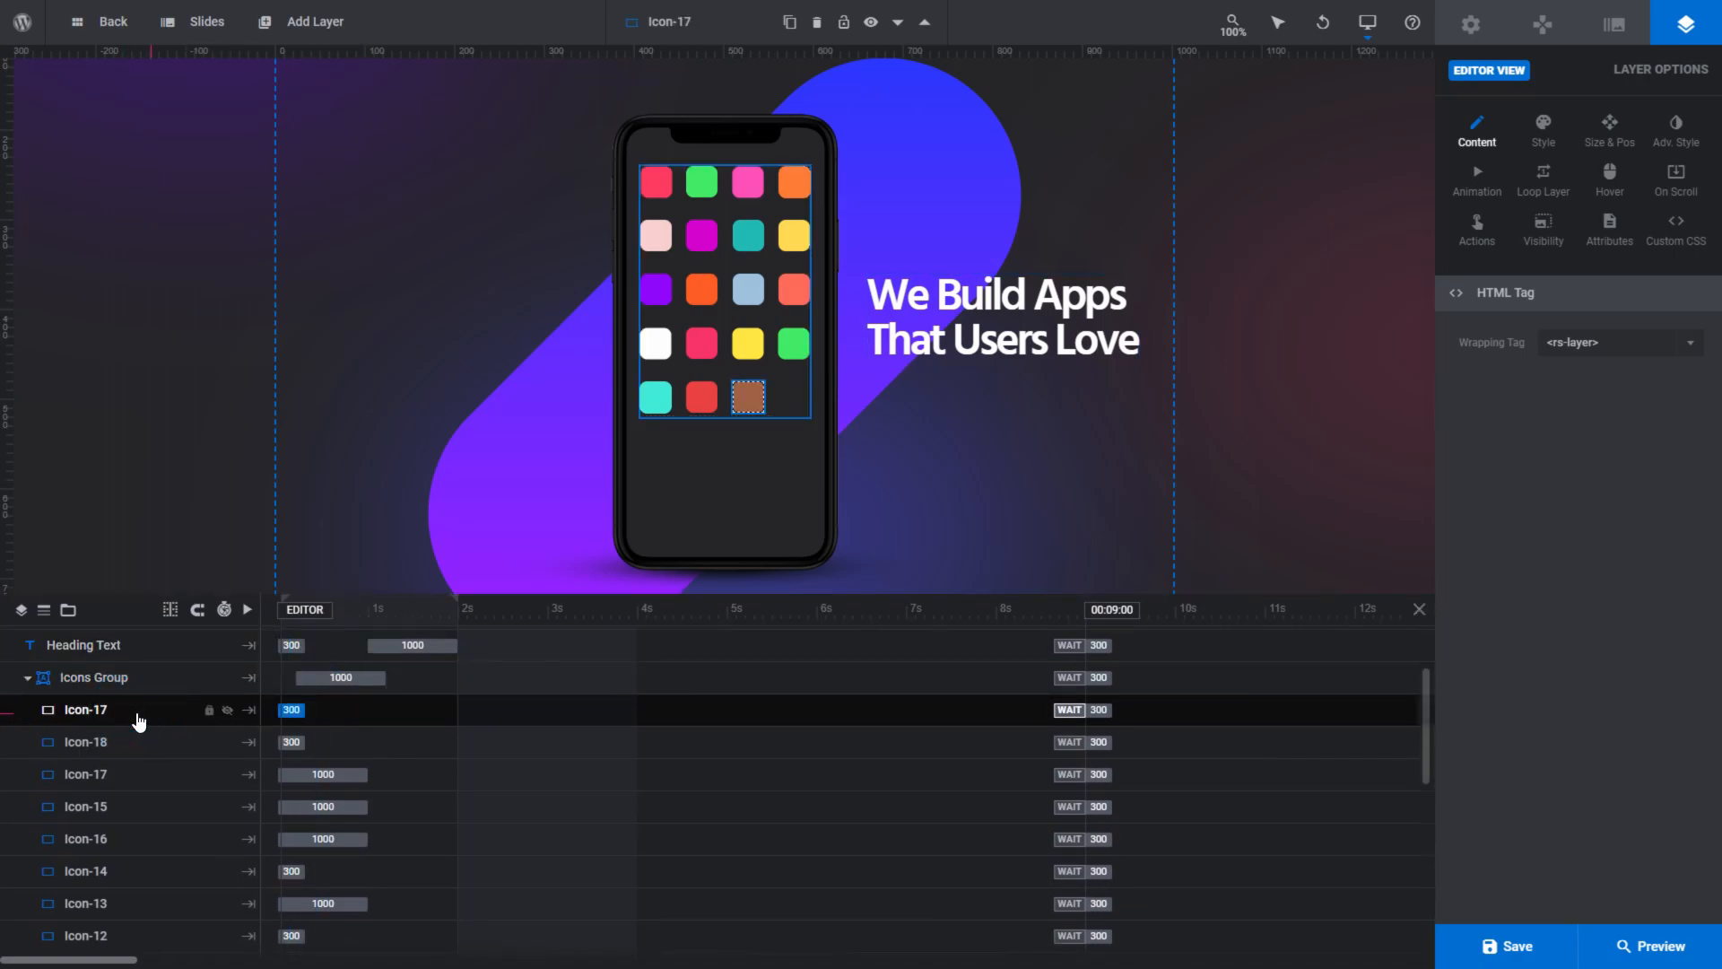
{"action": "left_click", "coordinate": [145, 744], "text": "shift"}
{"action": "left_click", "coordinate": [145, 747]}
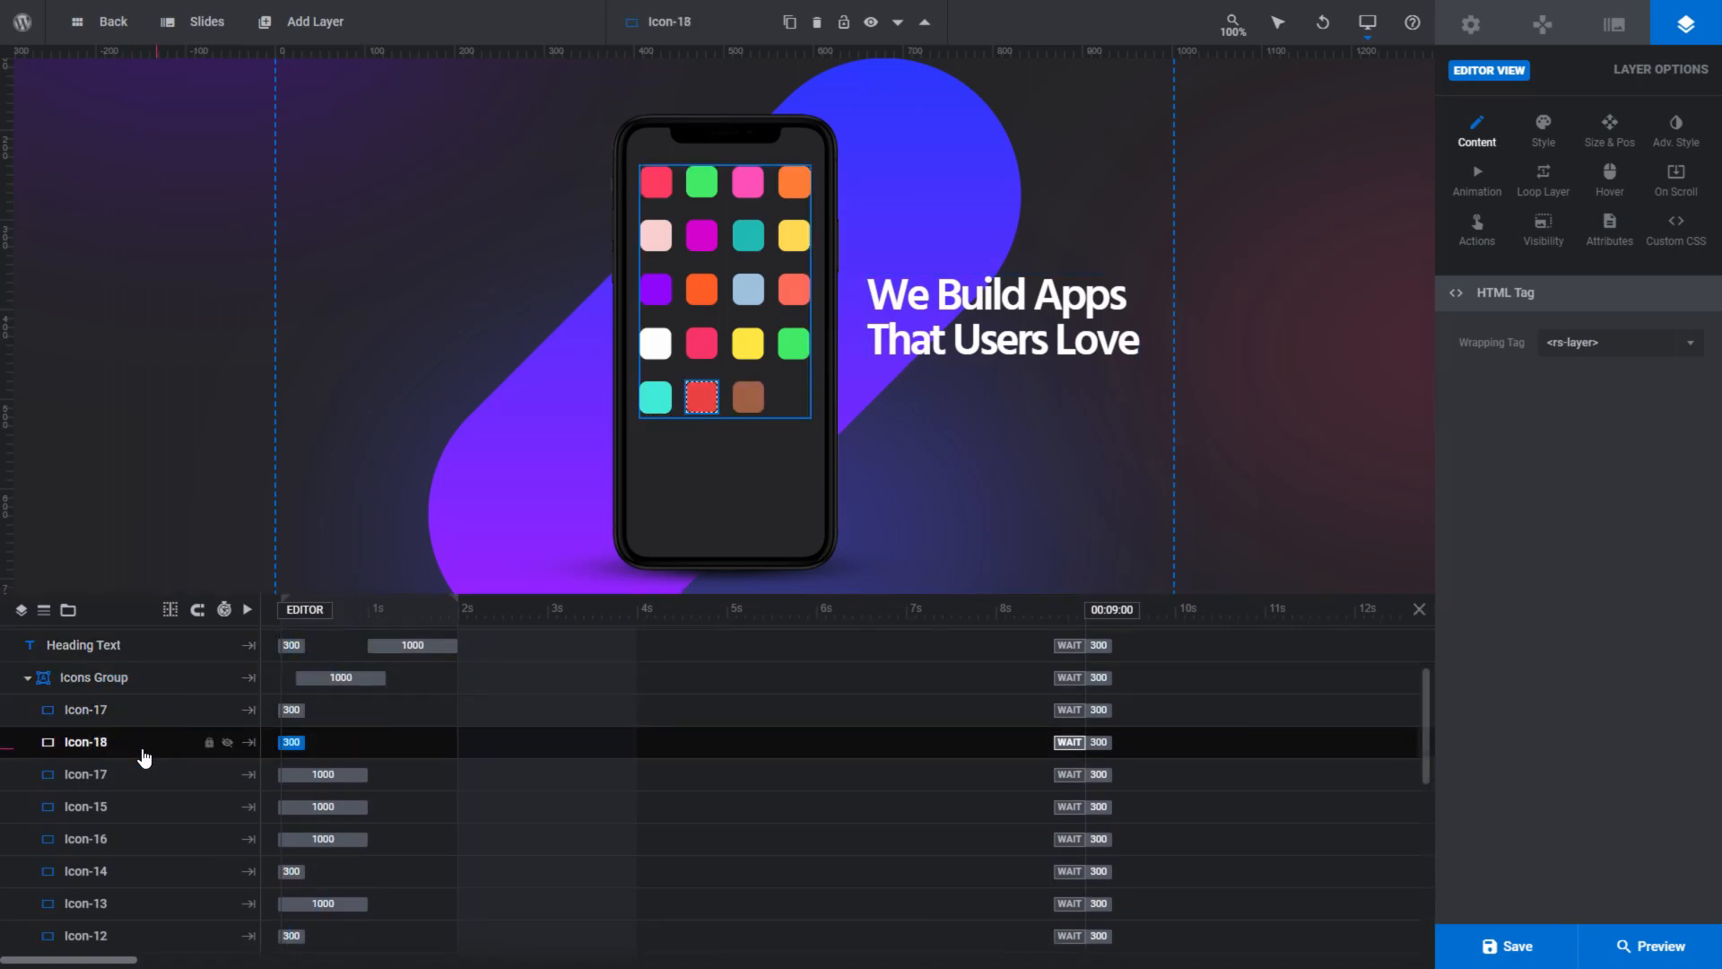
{"action": "left_click", "coordinate": [144, 780]}
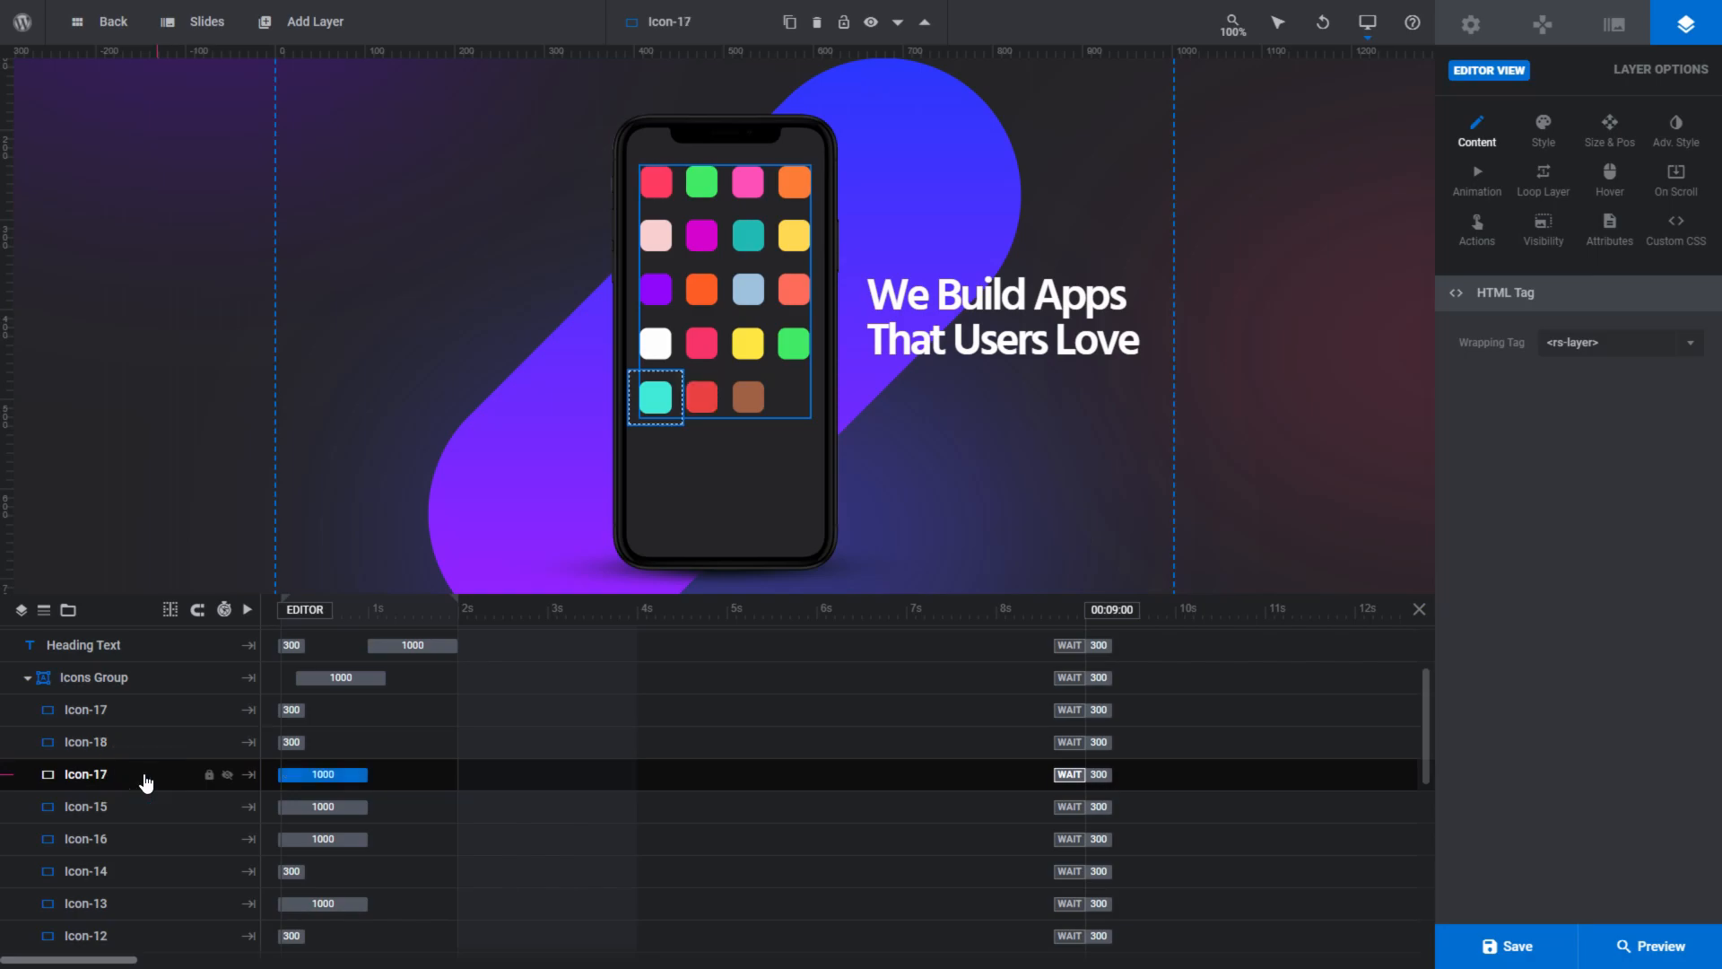
{"action": "left_click", "coordinate": [145, 813]}
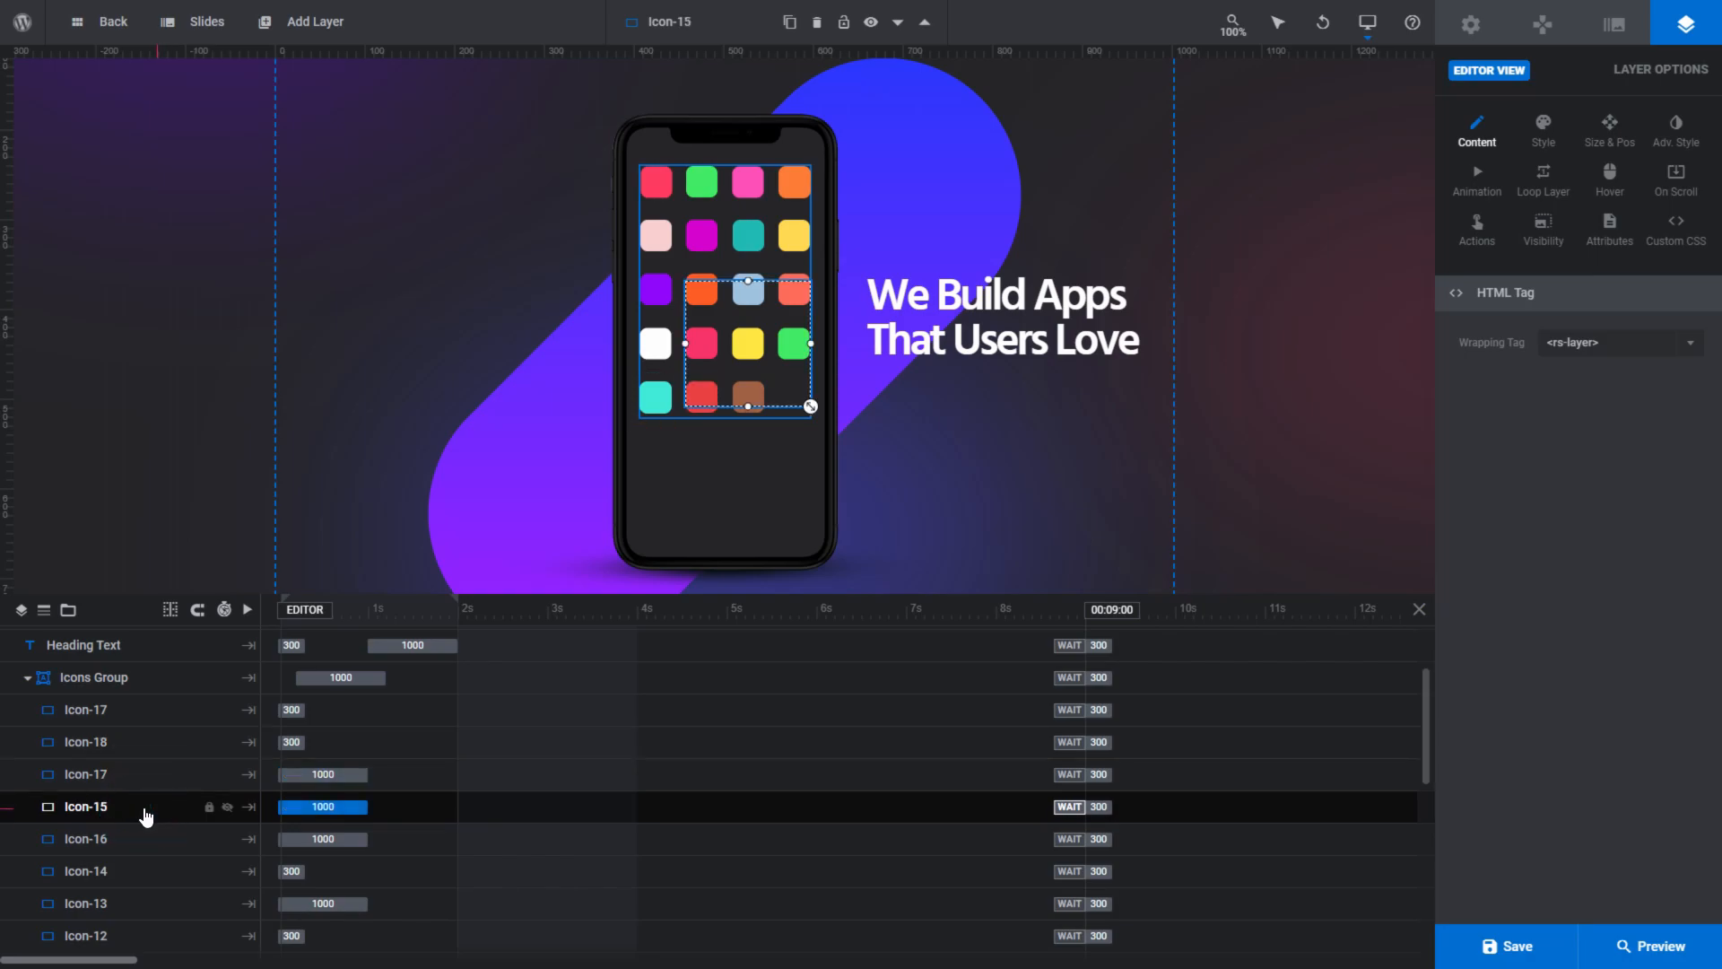
{"action": "left_click", "coordinate": [145, 842]}
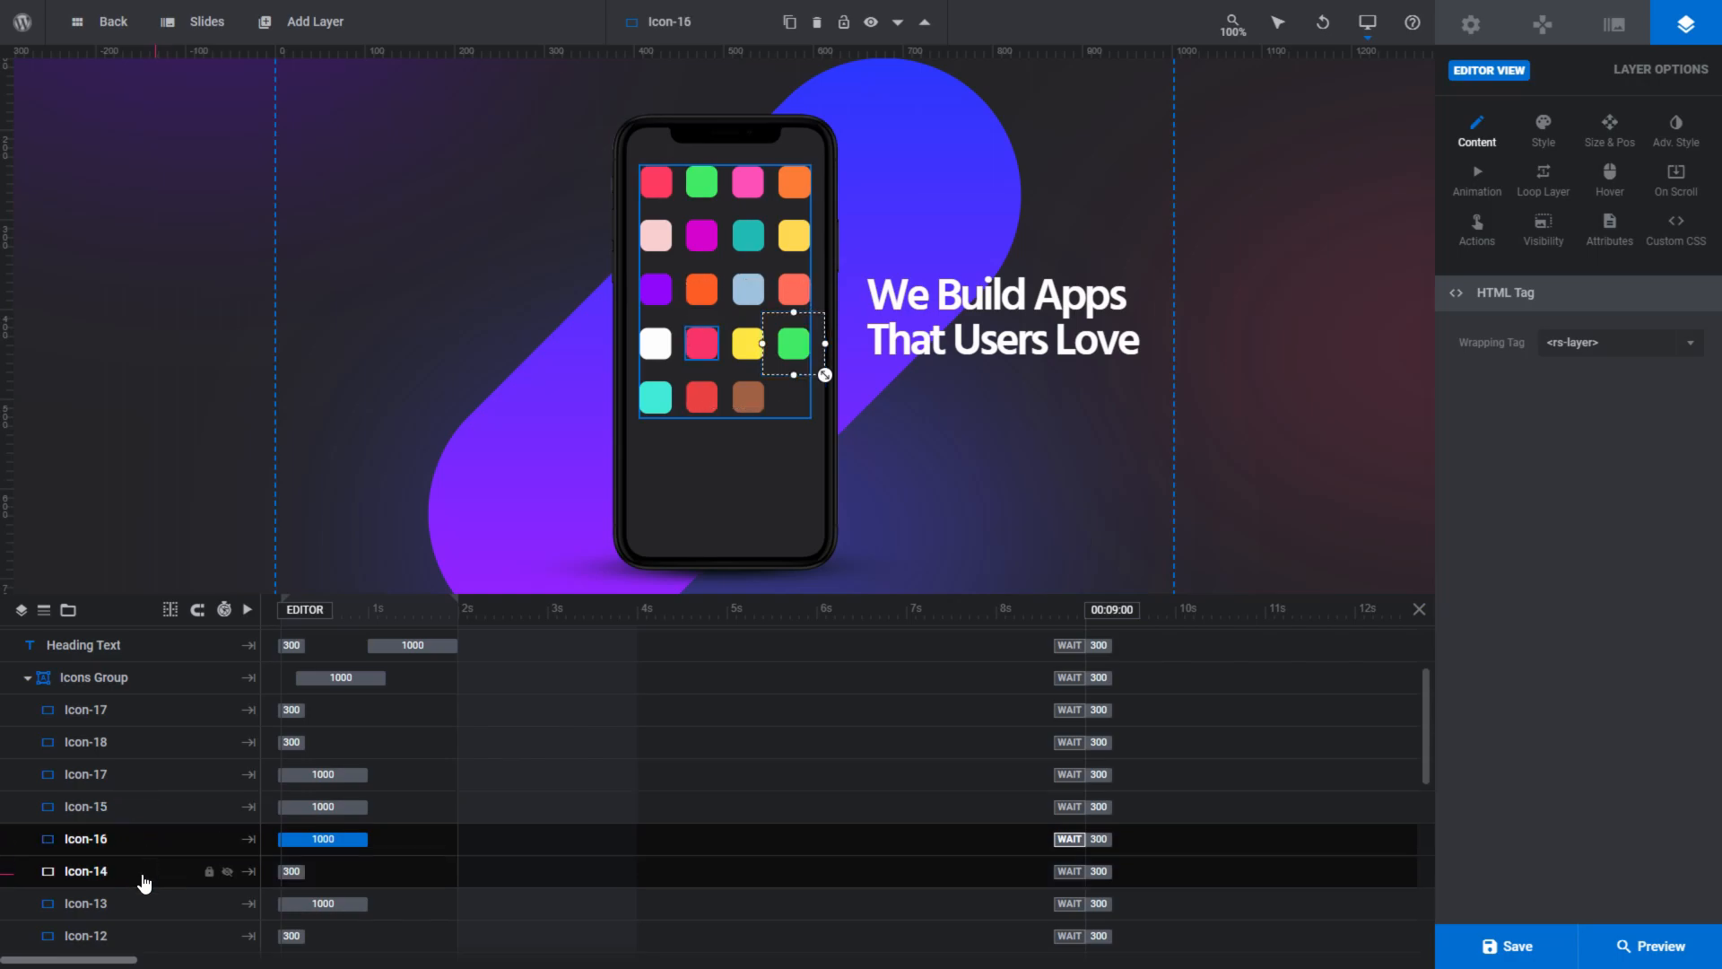
{"action": "left_click", "coordinate": [143, 884]}
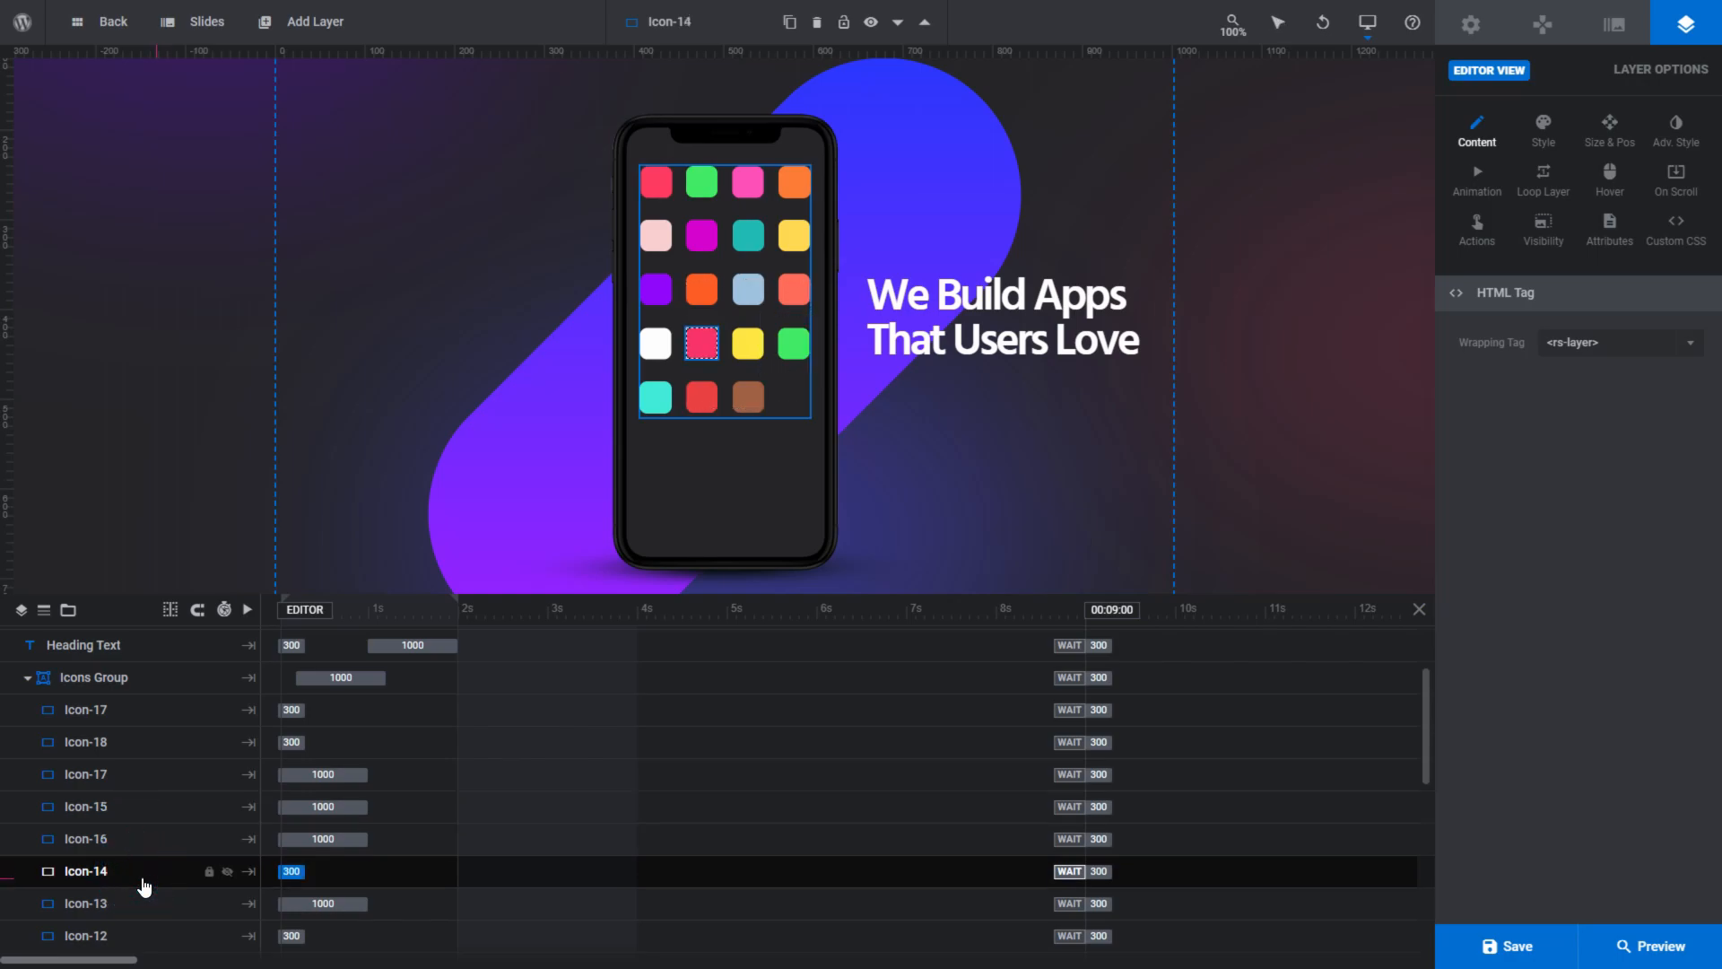
- Alternate the selection between the Iphone Image and the rounded background shape to examine their stacking order
{"action": "left_click", "coordinate": [673, 569]}
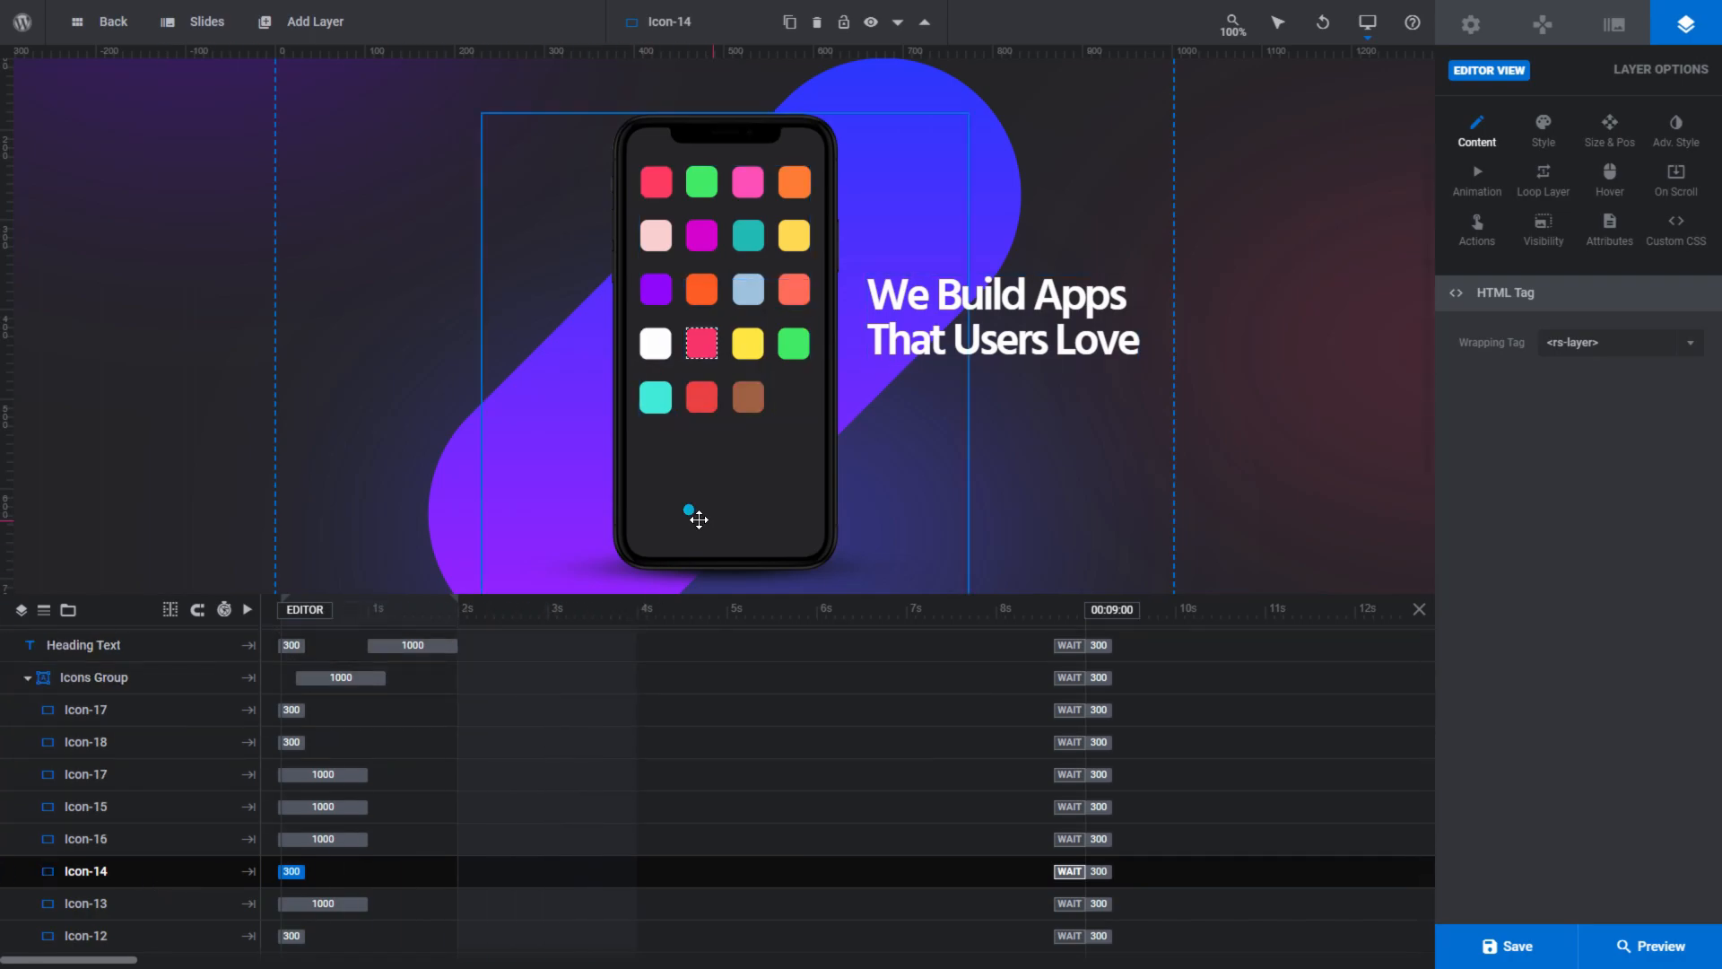
{"action": "left_click", "coordinate": [436, 490]}
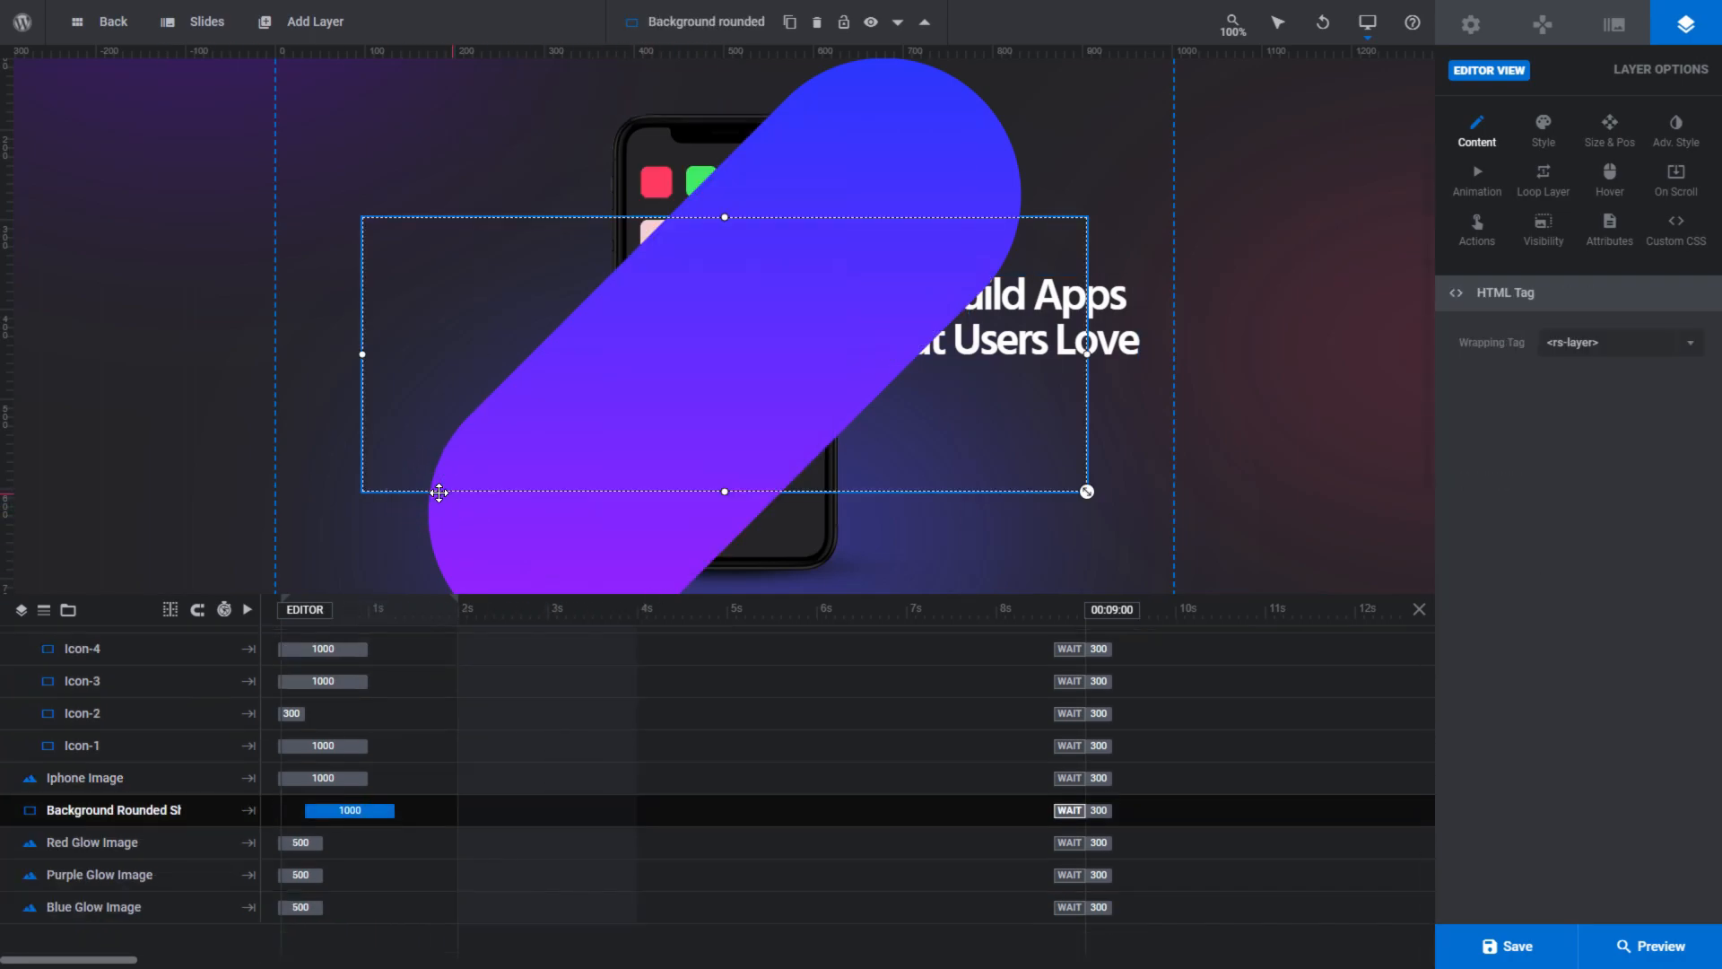
{"action": "left_click", "coordinate": [808, 545]}
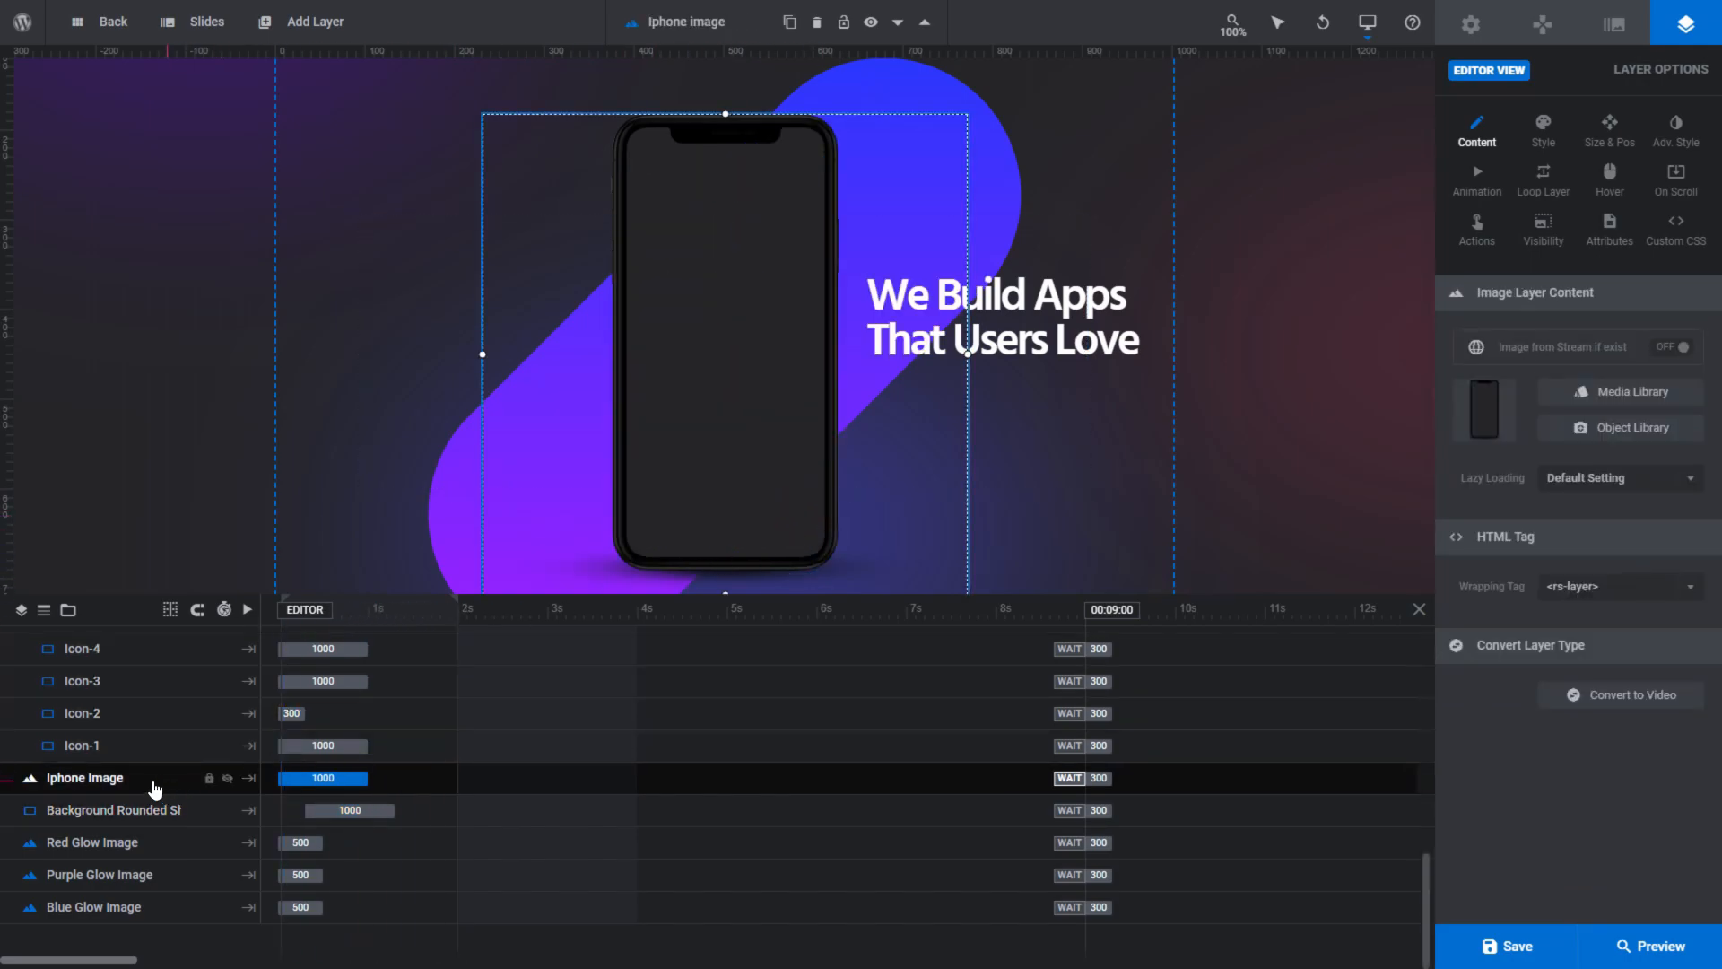
{"action": "left_click", "coordinate": [142, 810]}
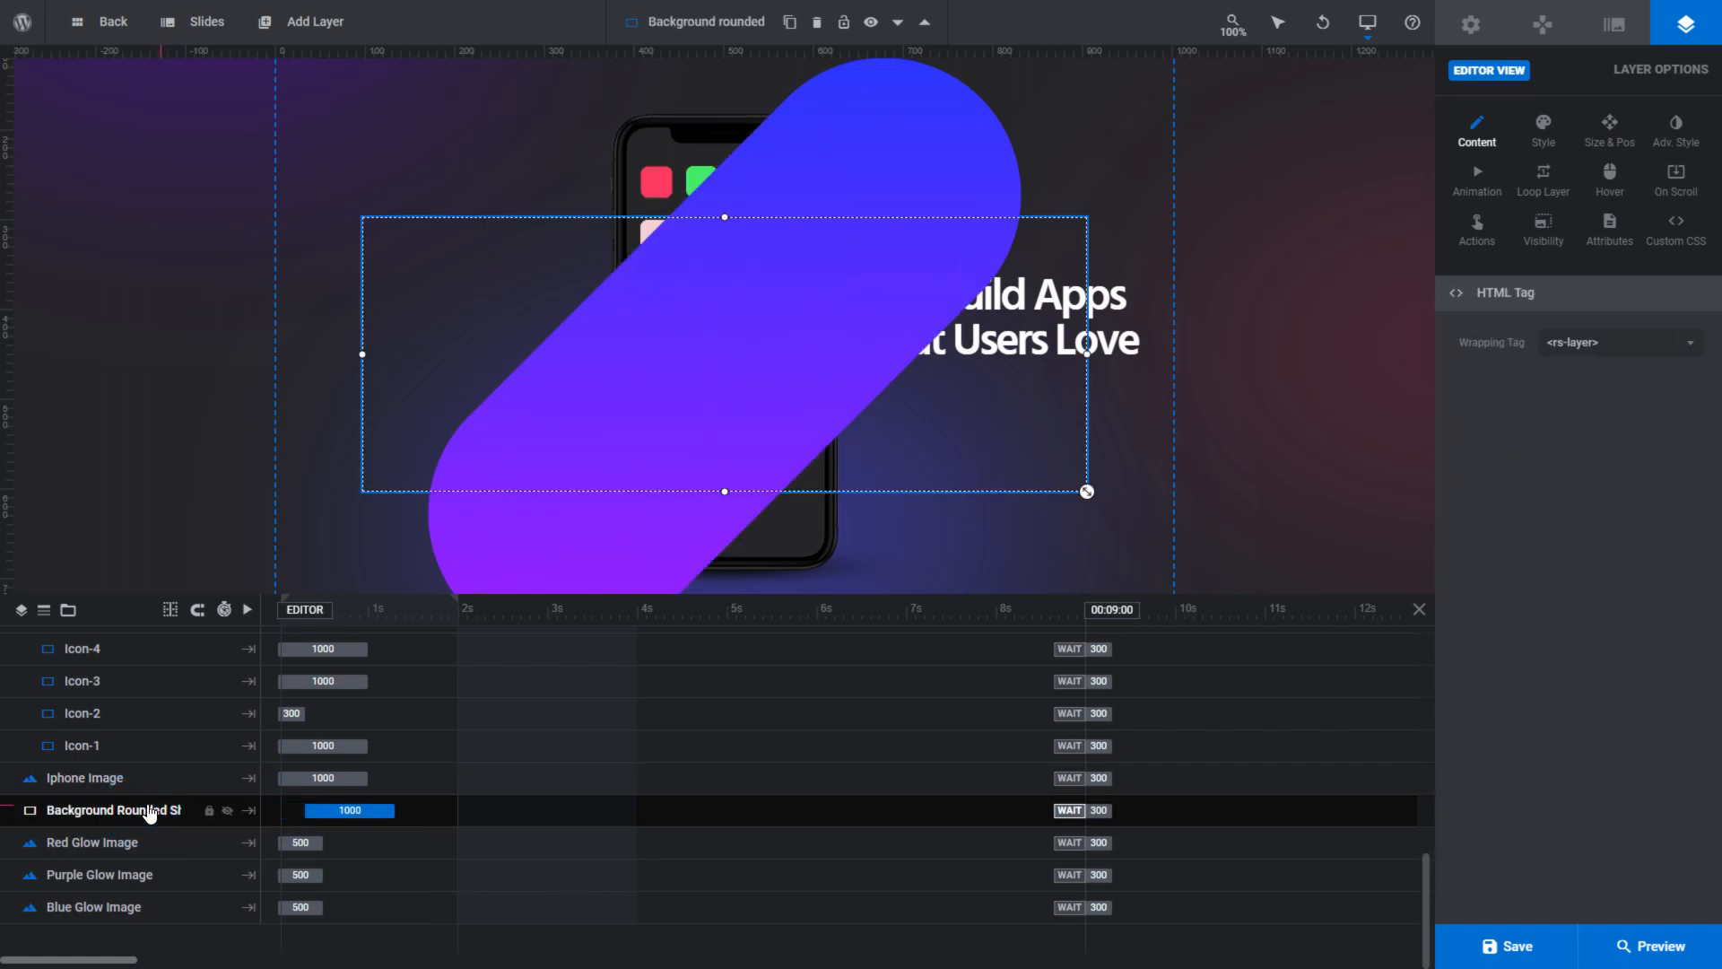
- Put the Iphone Image layer below the rounded background shape in the layer order
{"action": "left_click", "coordinate": [154, 784]}
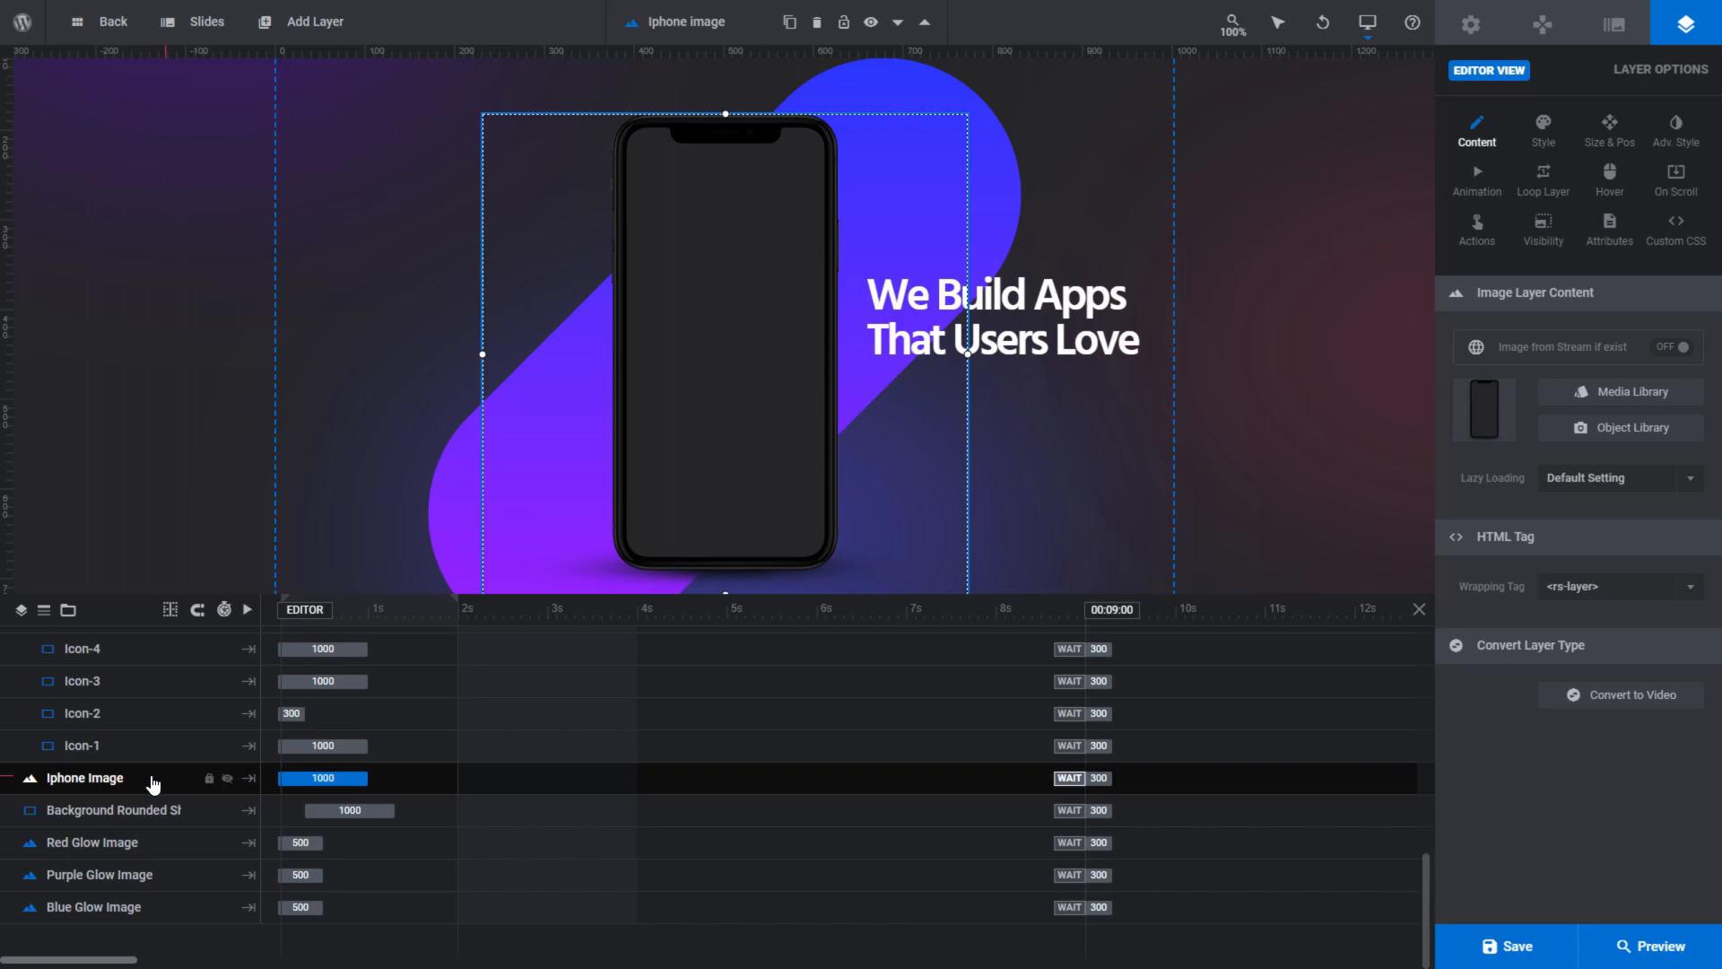
{"action": "left_click_drag", "start_coordinate": [153, 784], "coordinate": [150, 842]}
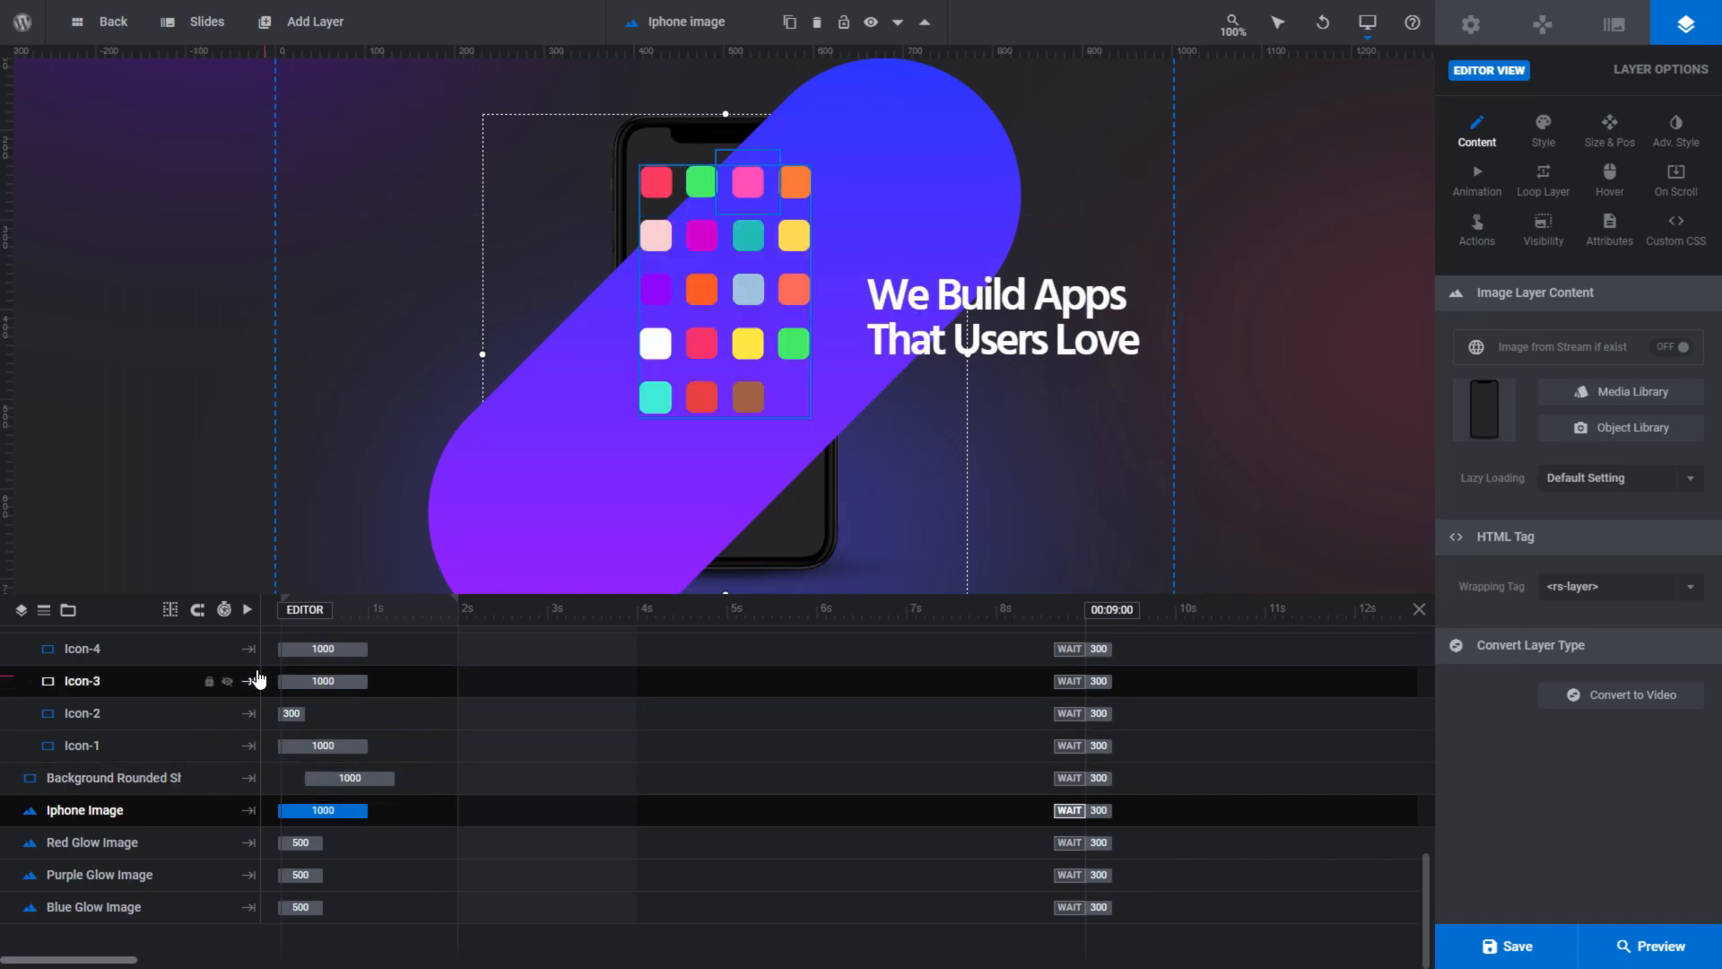
{"action": "left_click", "coordinate": [350, 536]}
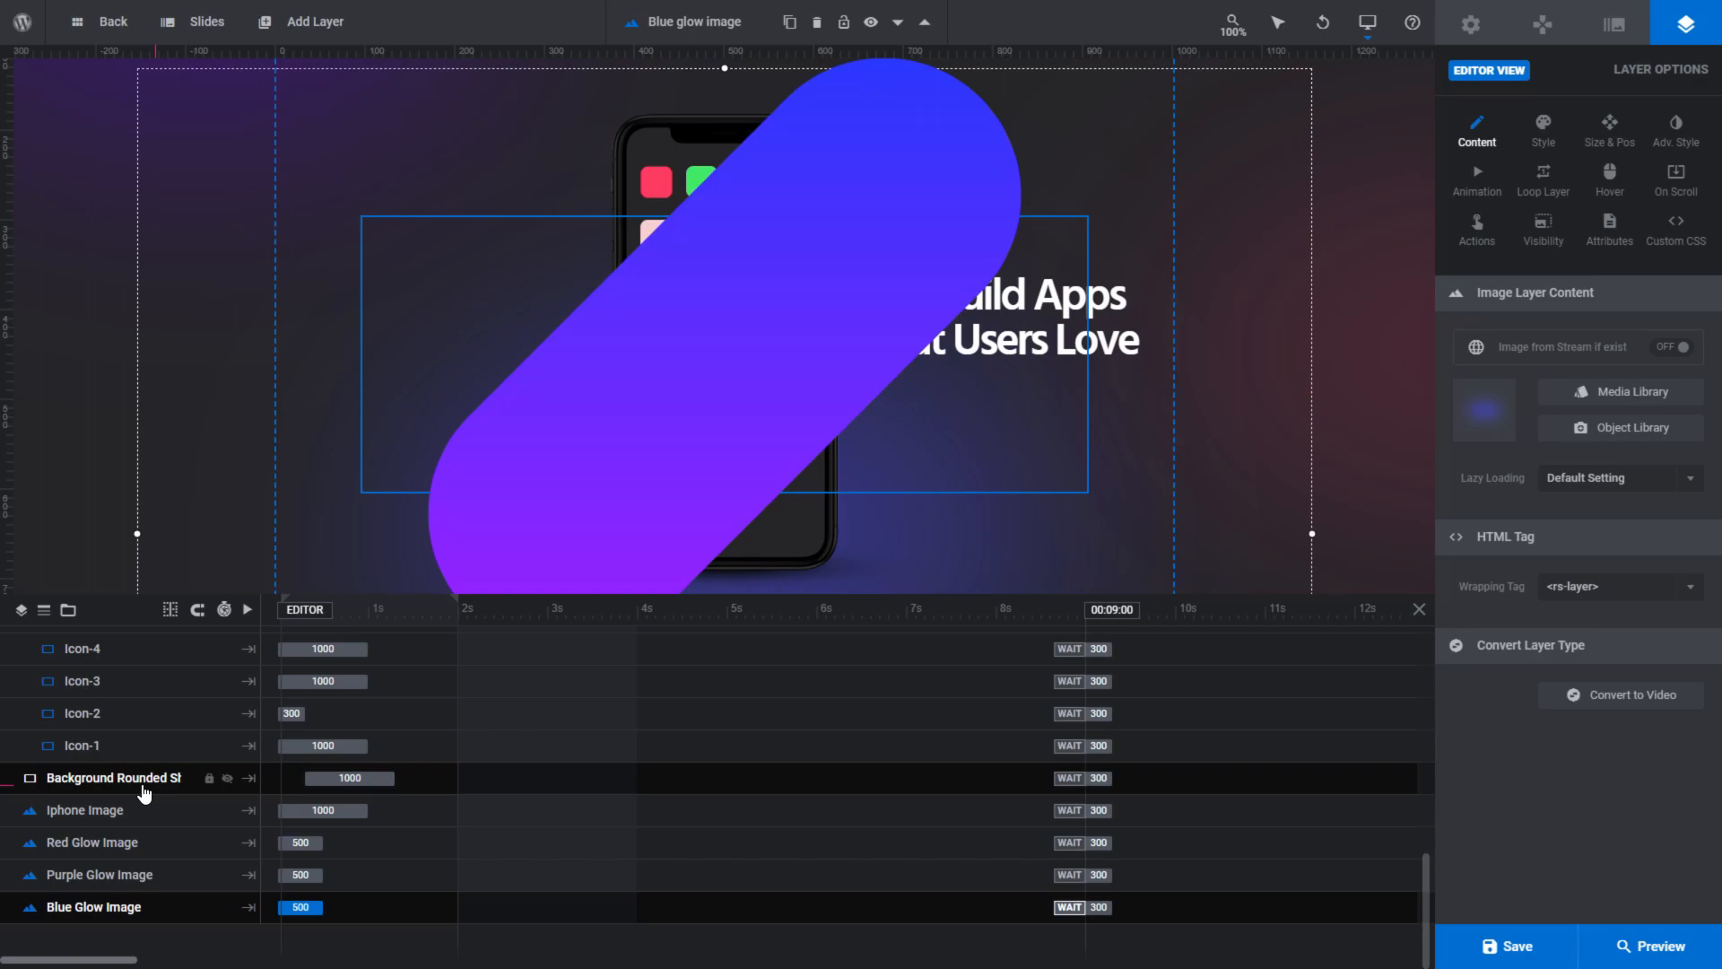
- Open the slide's background options from the Slide BG Animation entry in the timeline
{"action": "scroll", "coordinate": [144, 789], "scroll_direction": "up", "scroll_amount": 10}
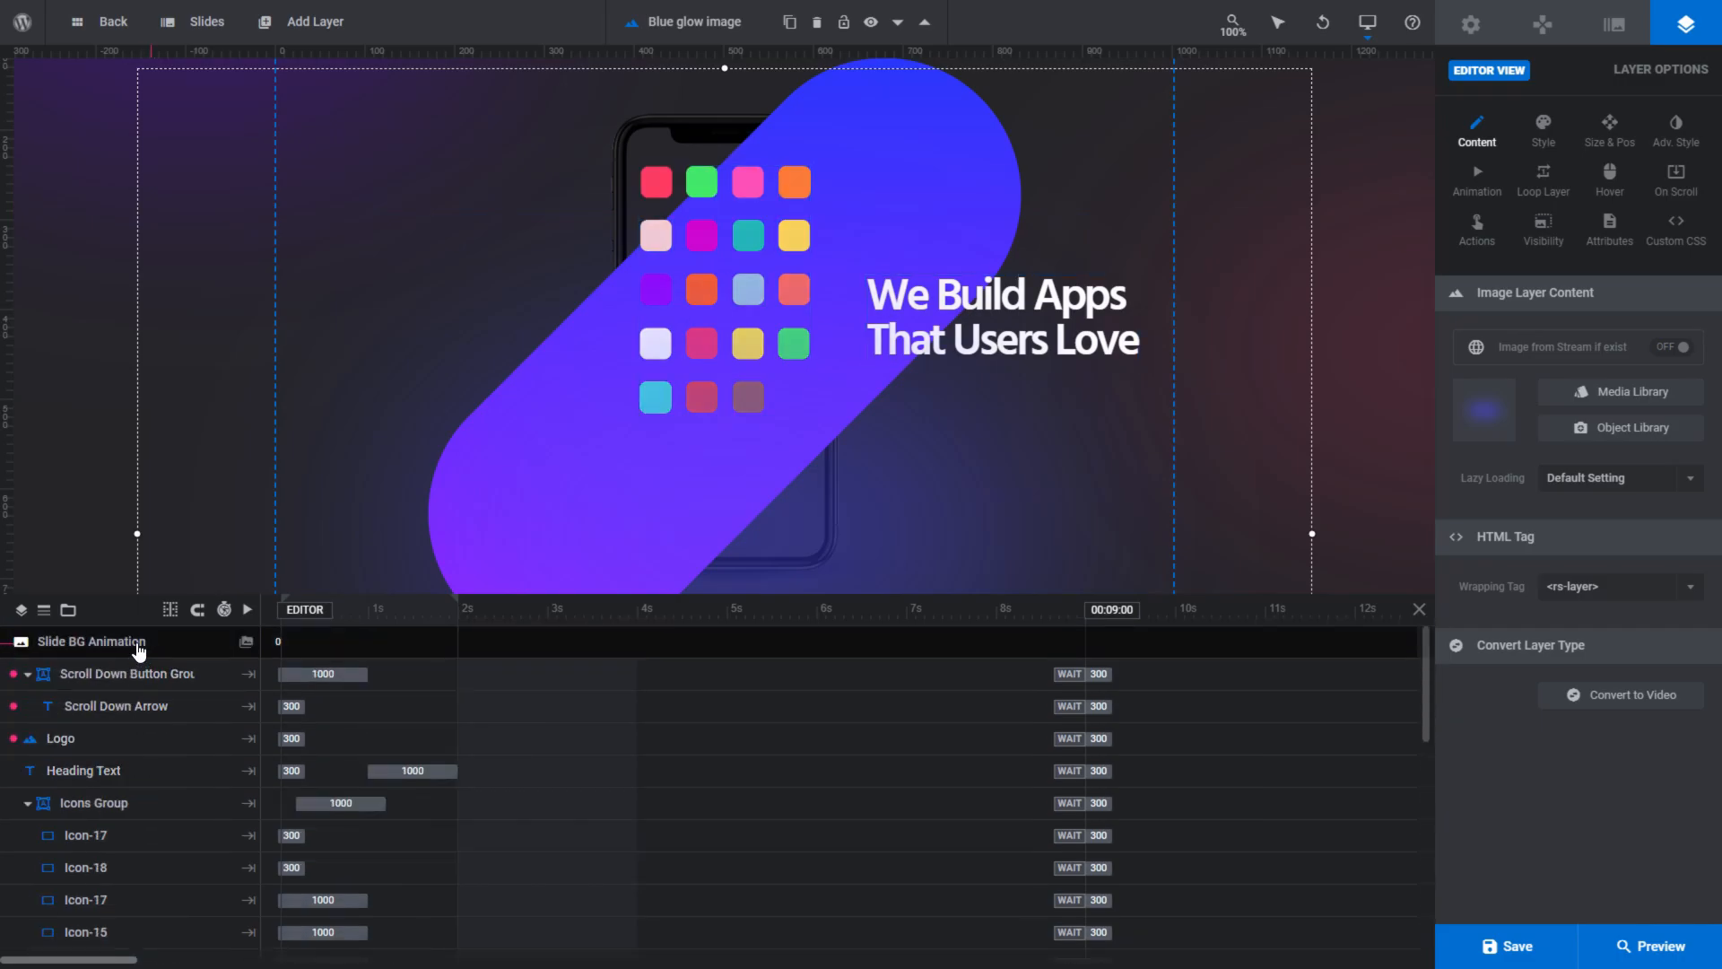
{"action": "left_click", "coordinate": [161, 644]}
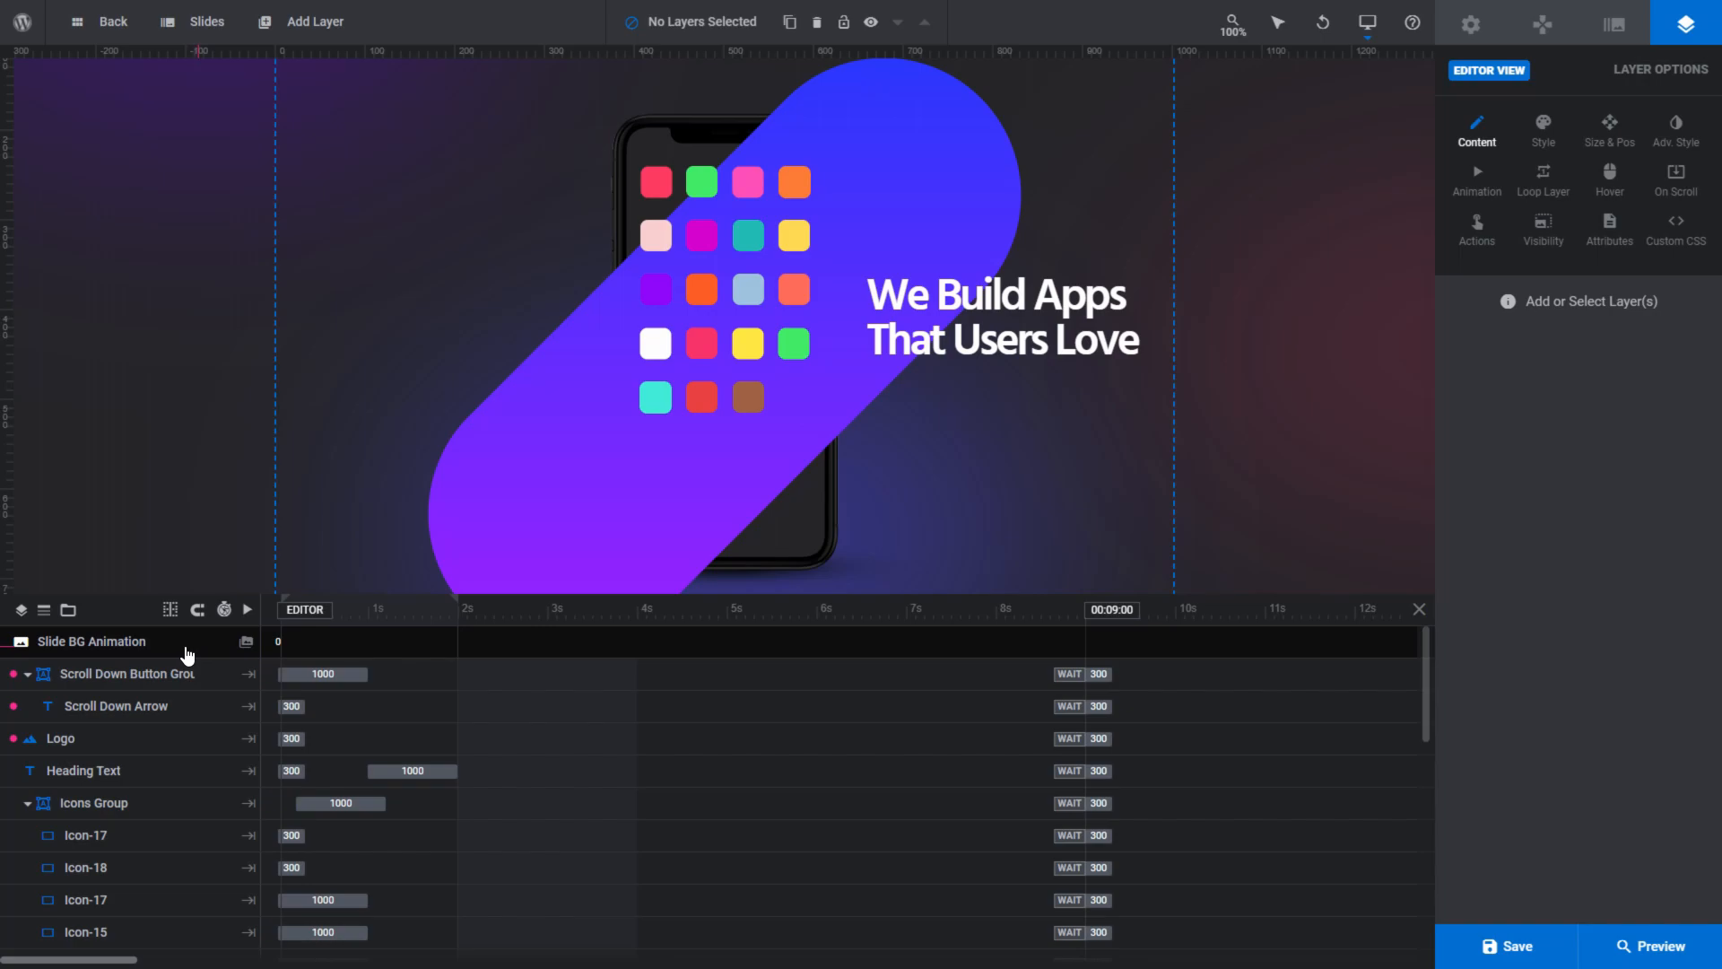
{"action": "left_click", "coordinate": [244, 642]}
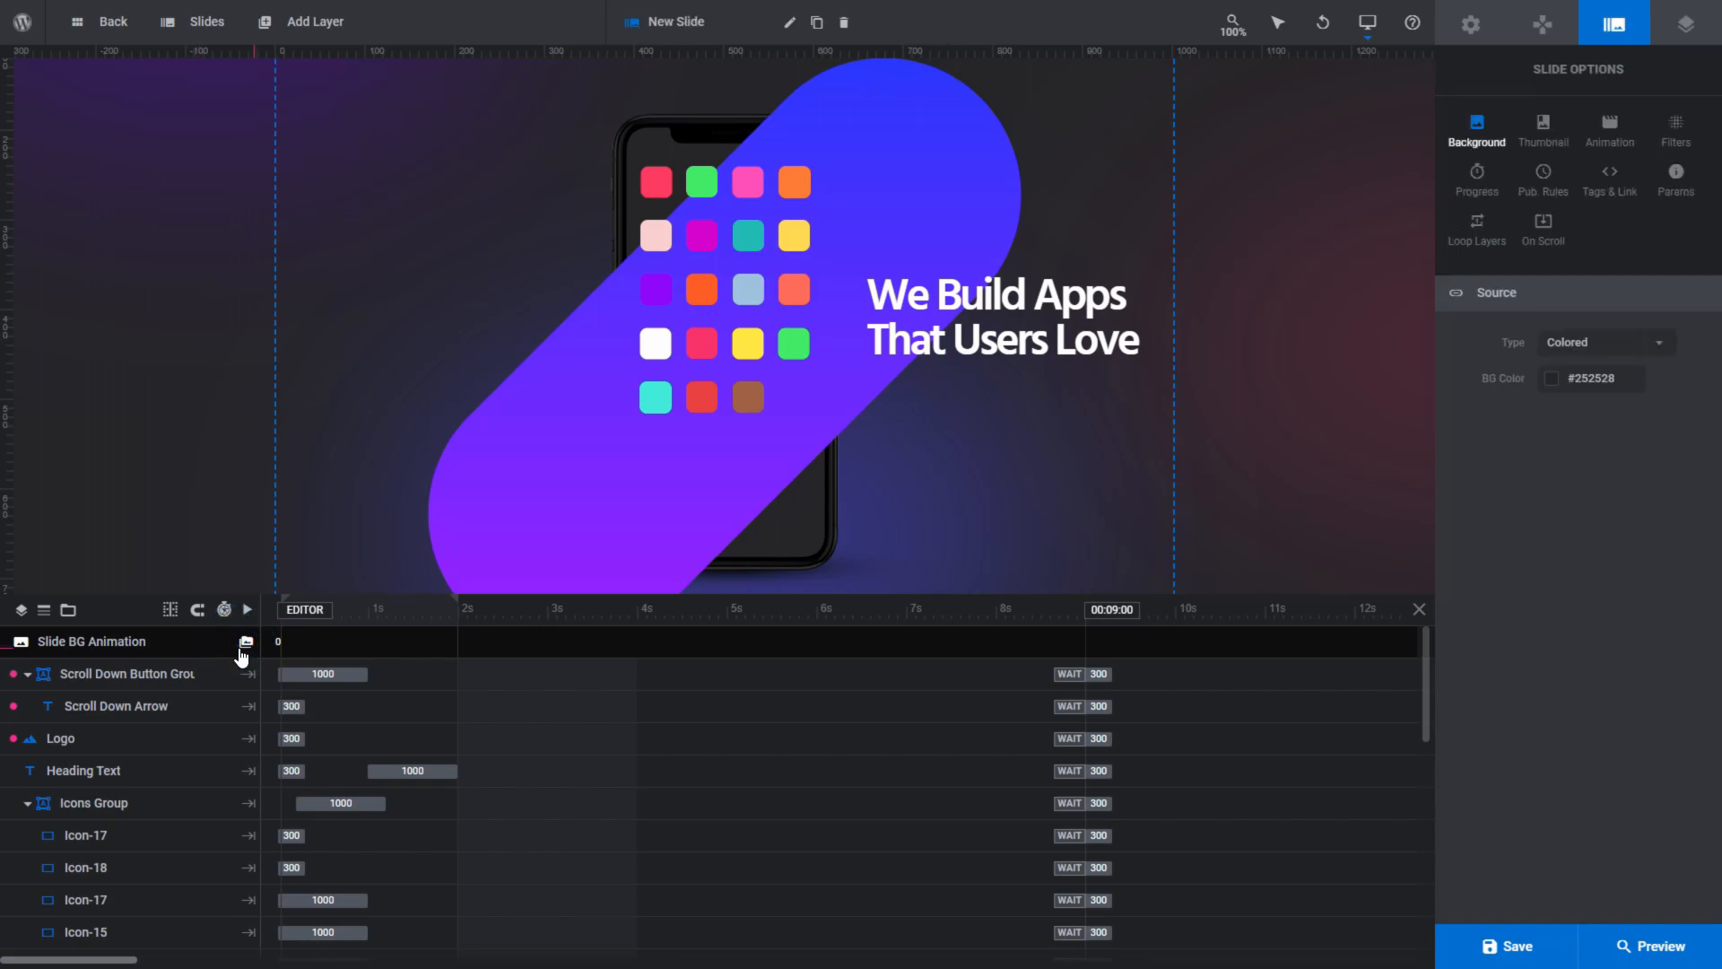
- Put the rounded background shape layer back below the Iphone Image in the layer order
{"action": "scroll", "coordinate": [184, 662], "scroll_direction": "down", "scroll_amount": 10}
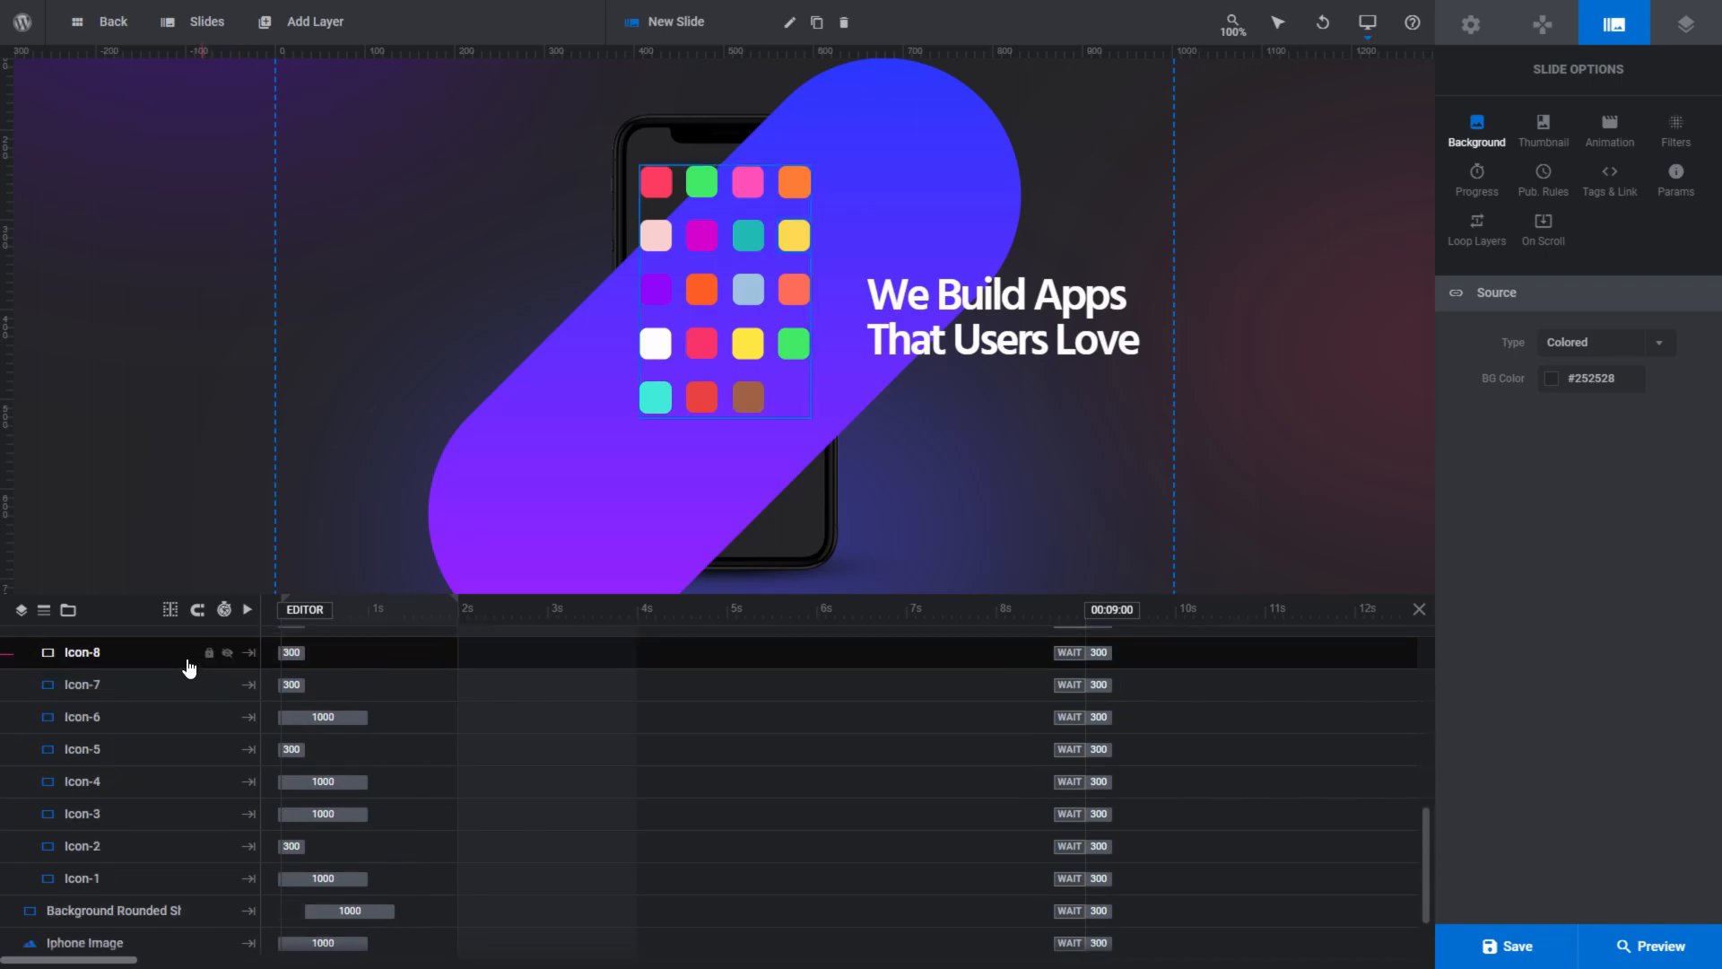
{"action": "left_click_drag", "start_coordinate": [162, 773], "coordinate": [158, 819]}
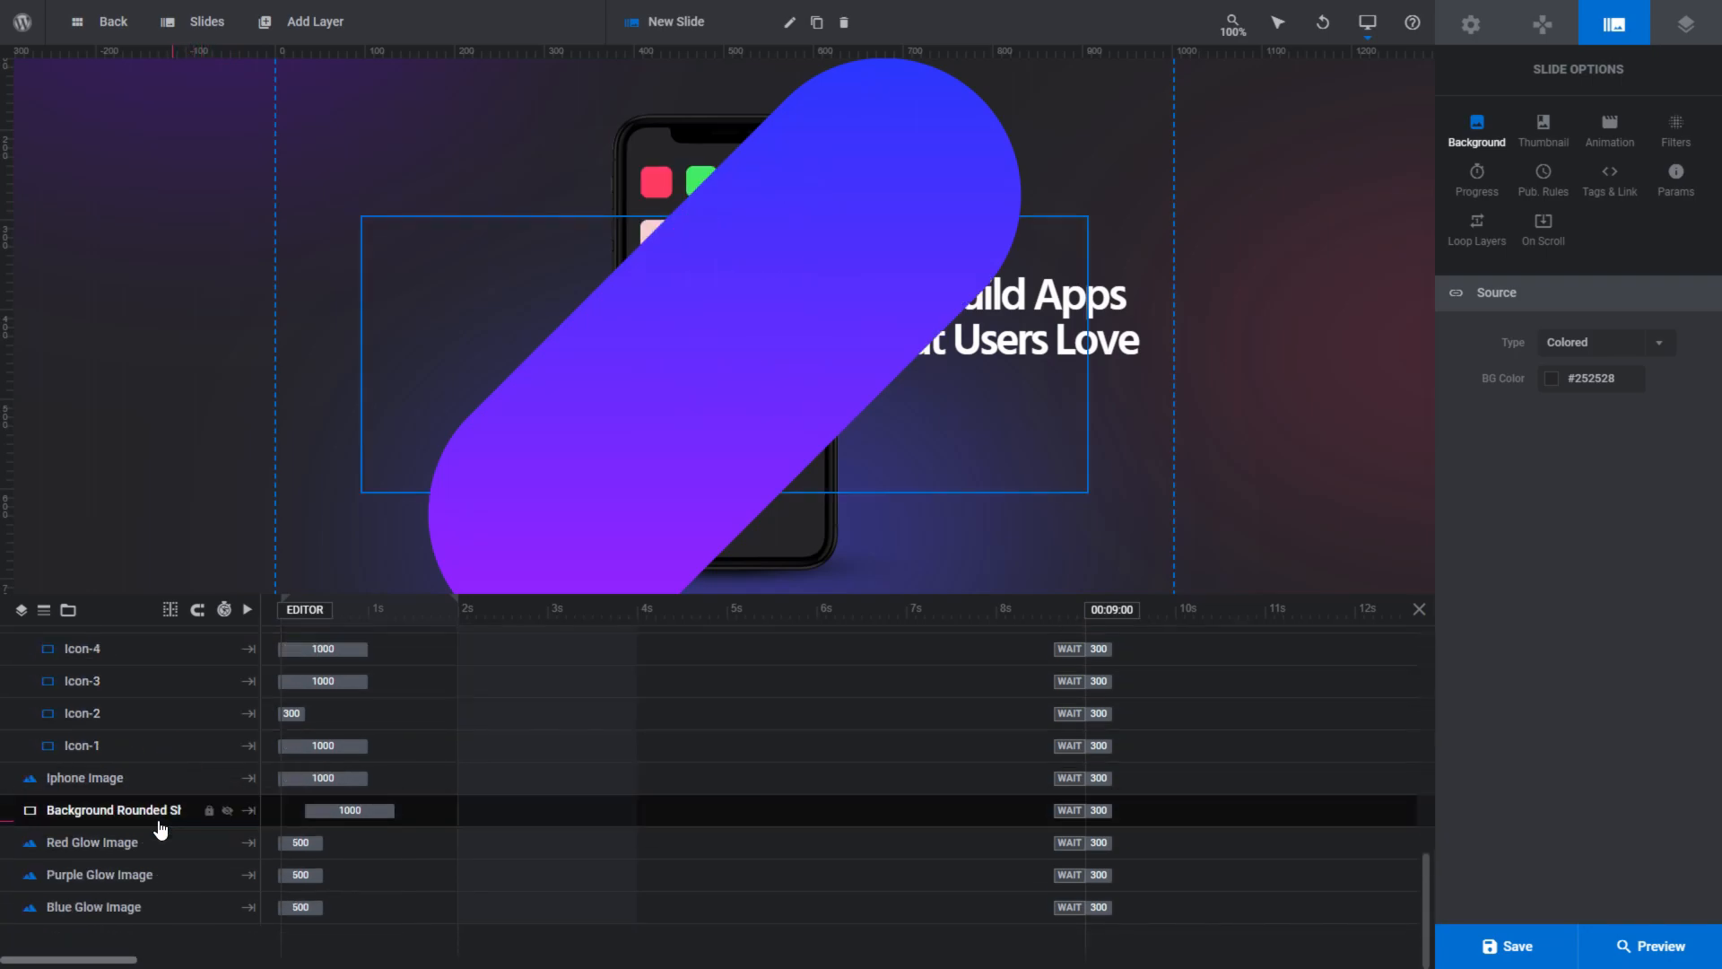
{"action": "scroll", "coordinate": [174, 744], "scroll_direction": "up", "scroll_amount": 10}
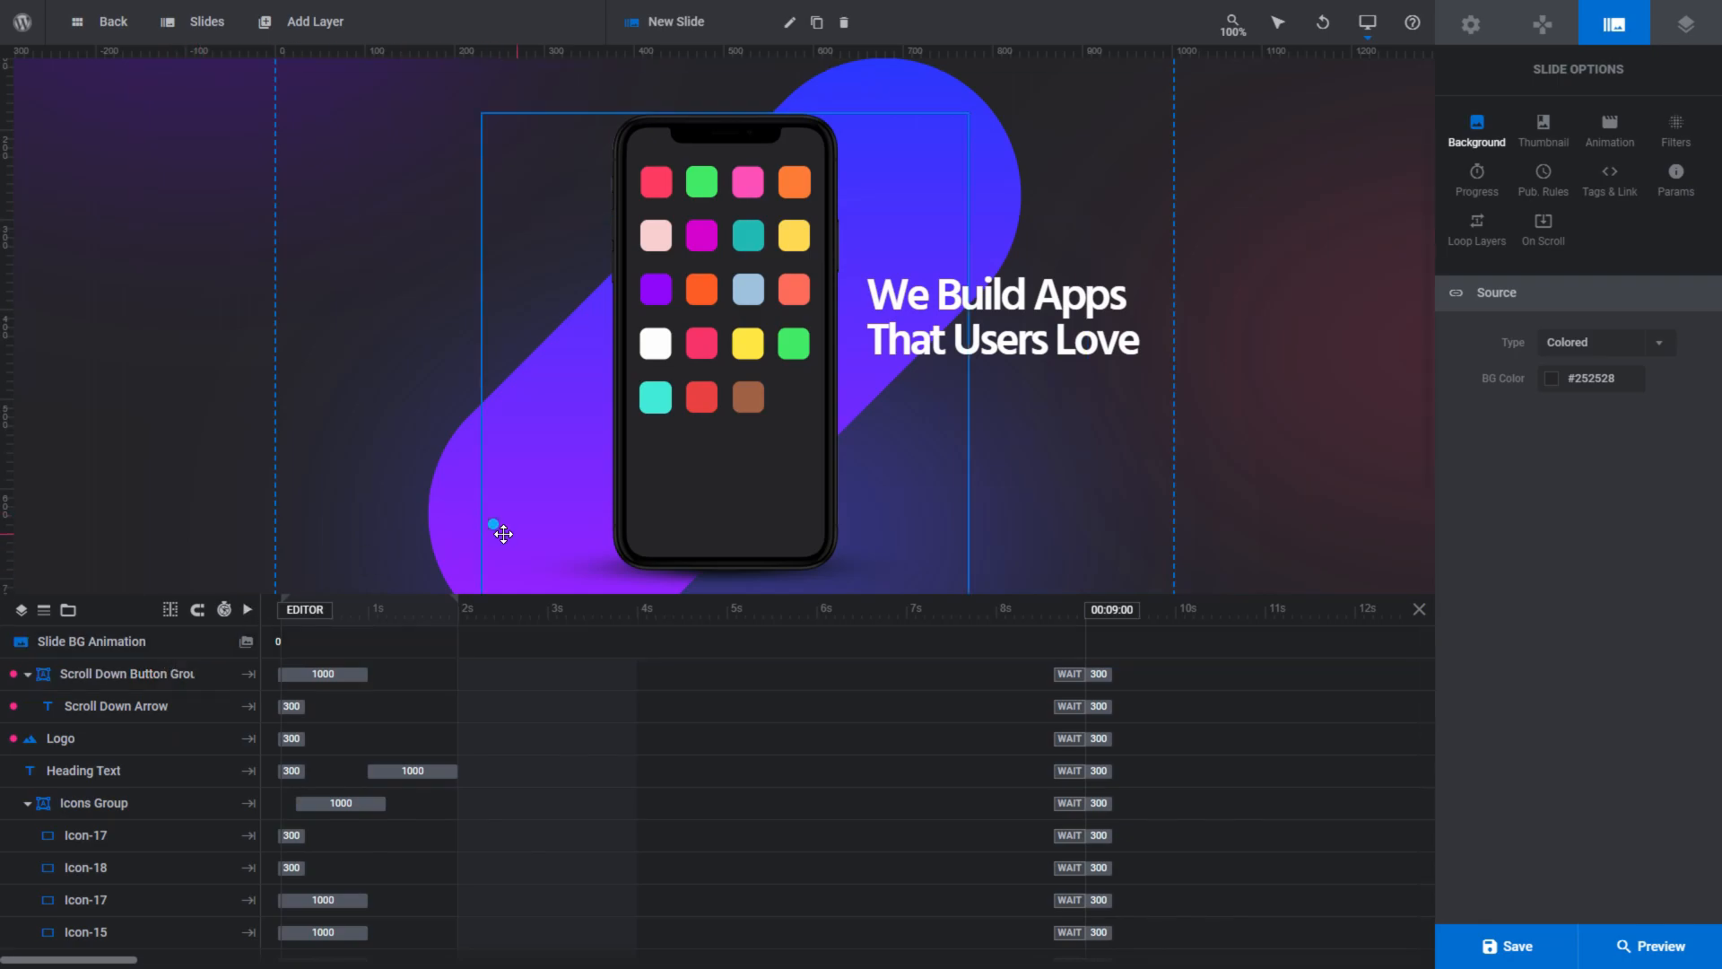
- Select the phone image, heading text, Icons Group, pale pink icon and white icon in turn on the canvas
{"action": "left_click", "coordinate": [503, 533]}
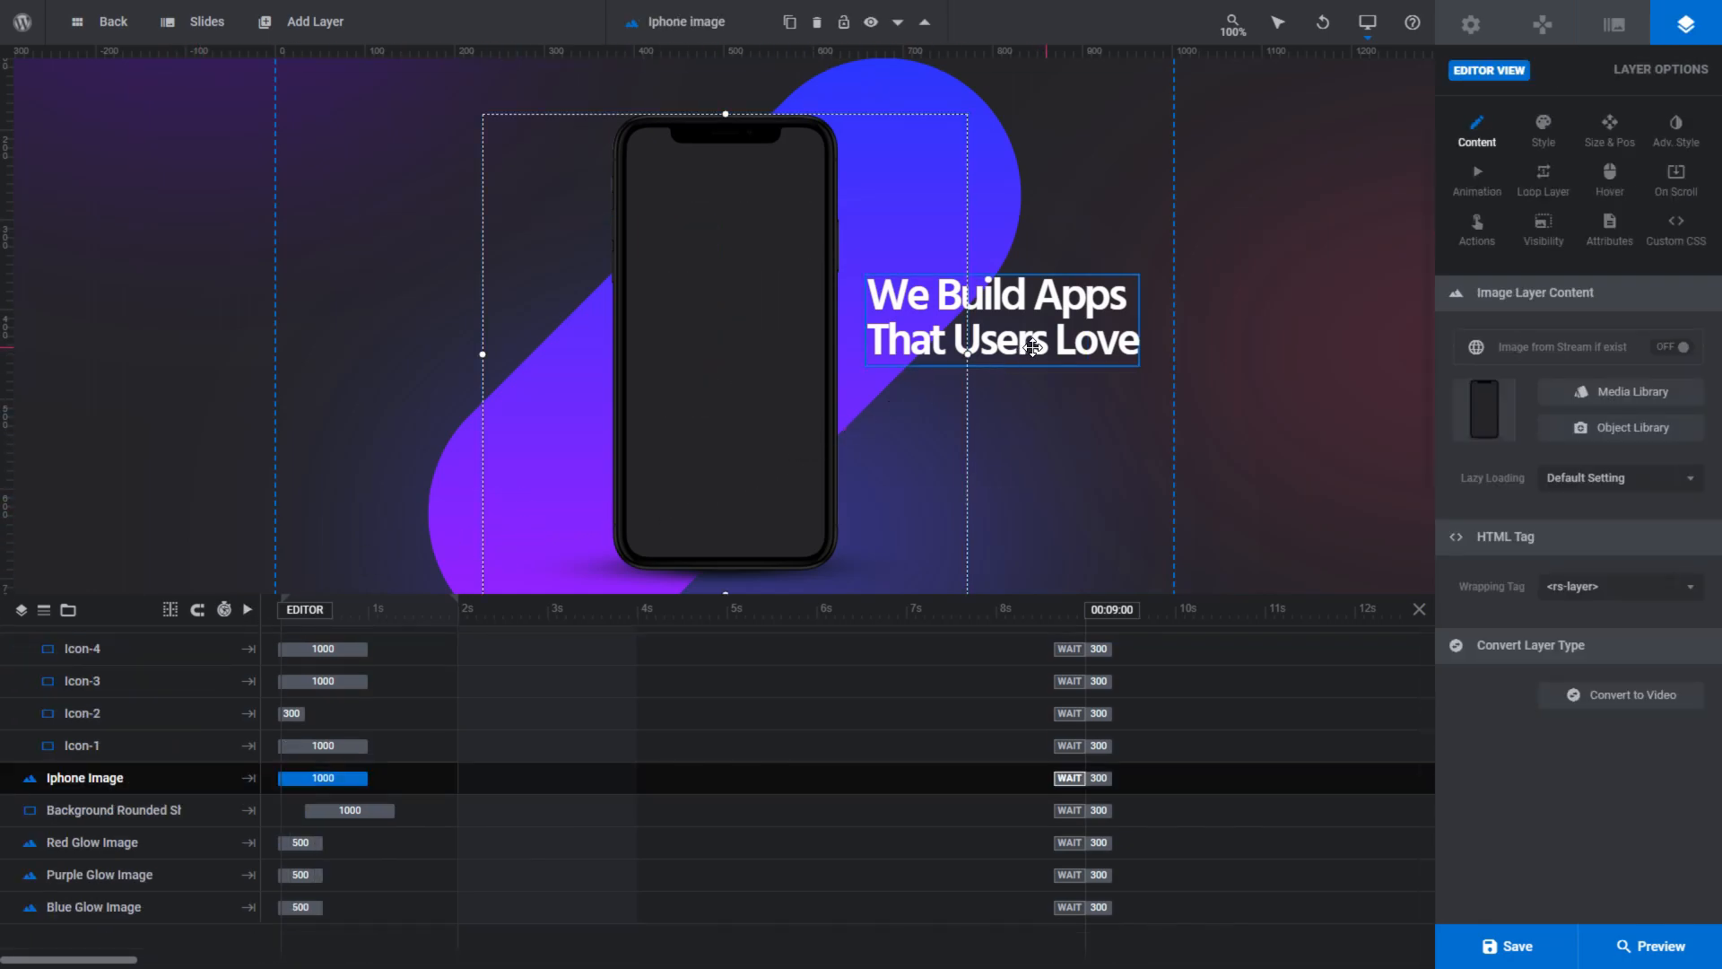
{"action": "left_click", "coordinate": [1032, 347]}
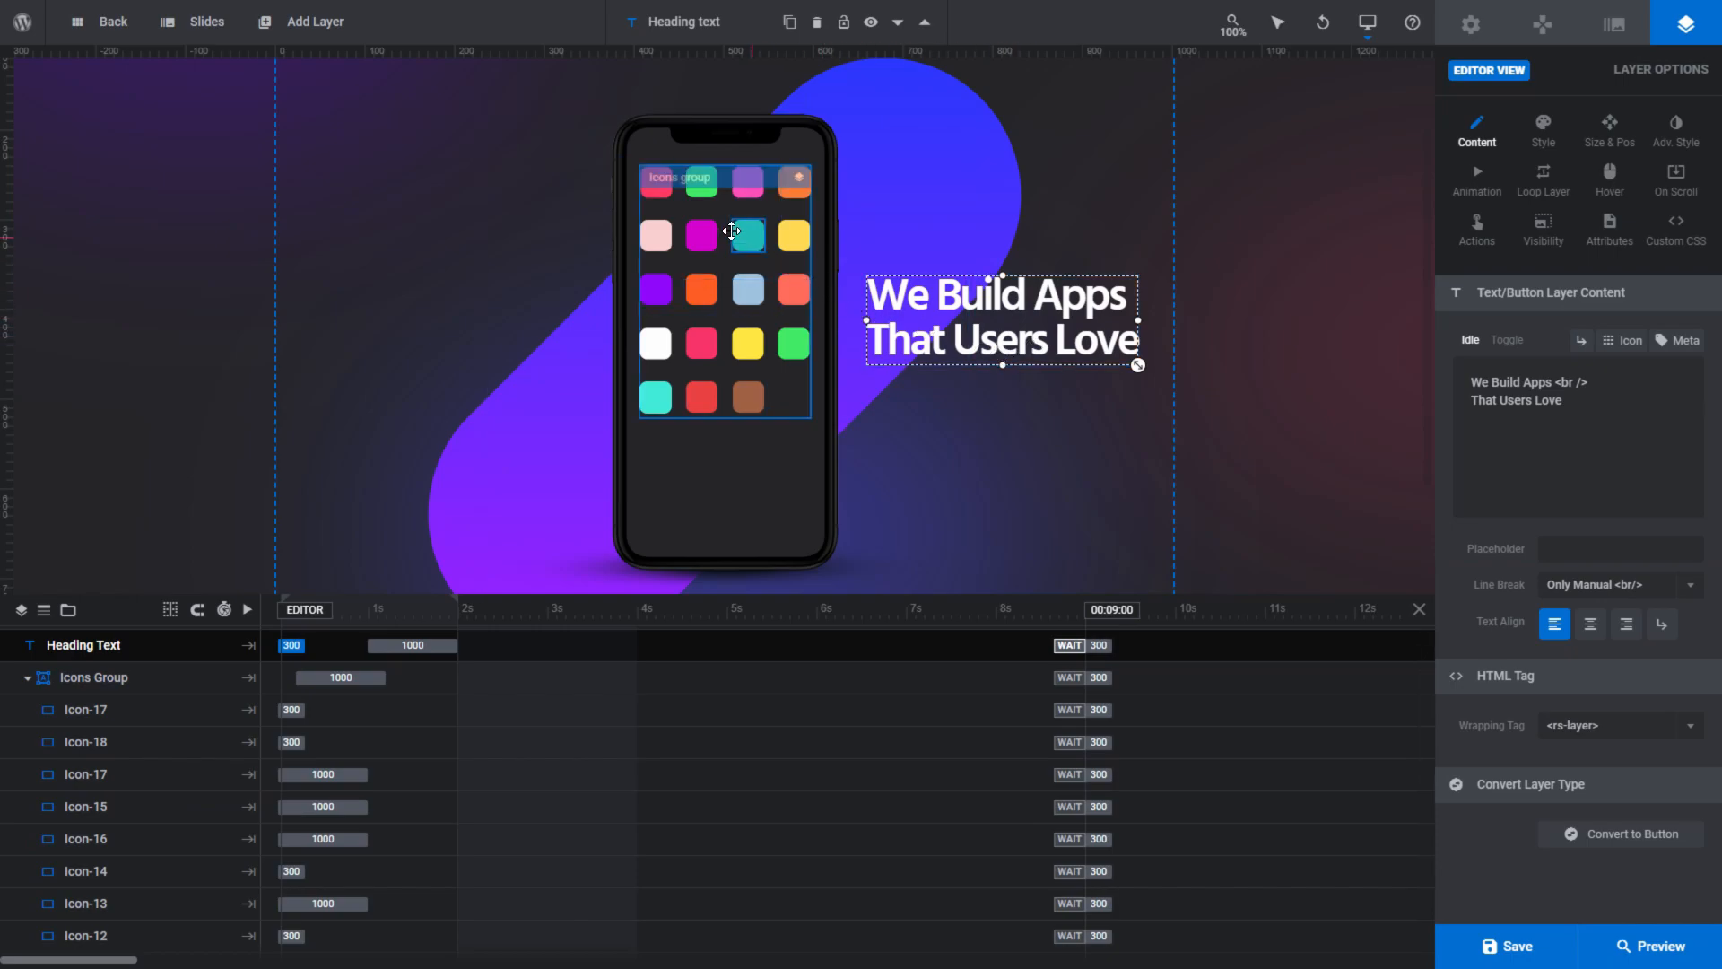
{"action": "left_click", "coordinate": [680, 174]}
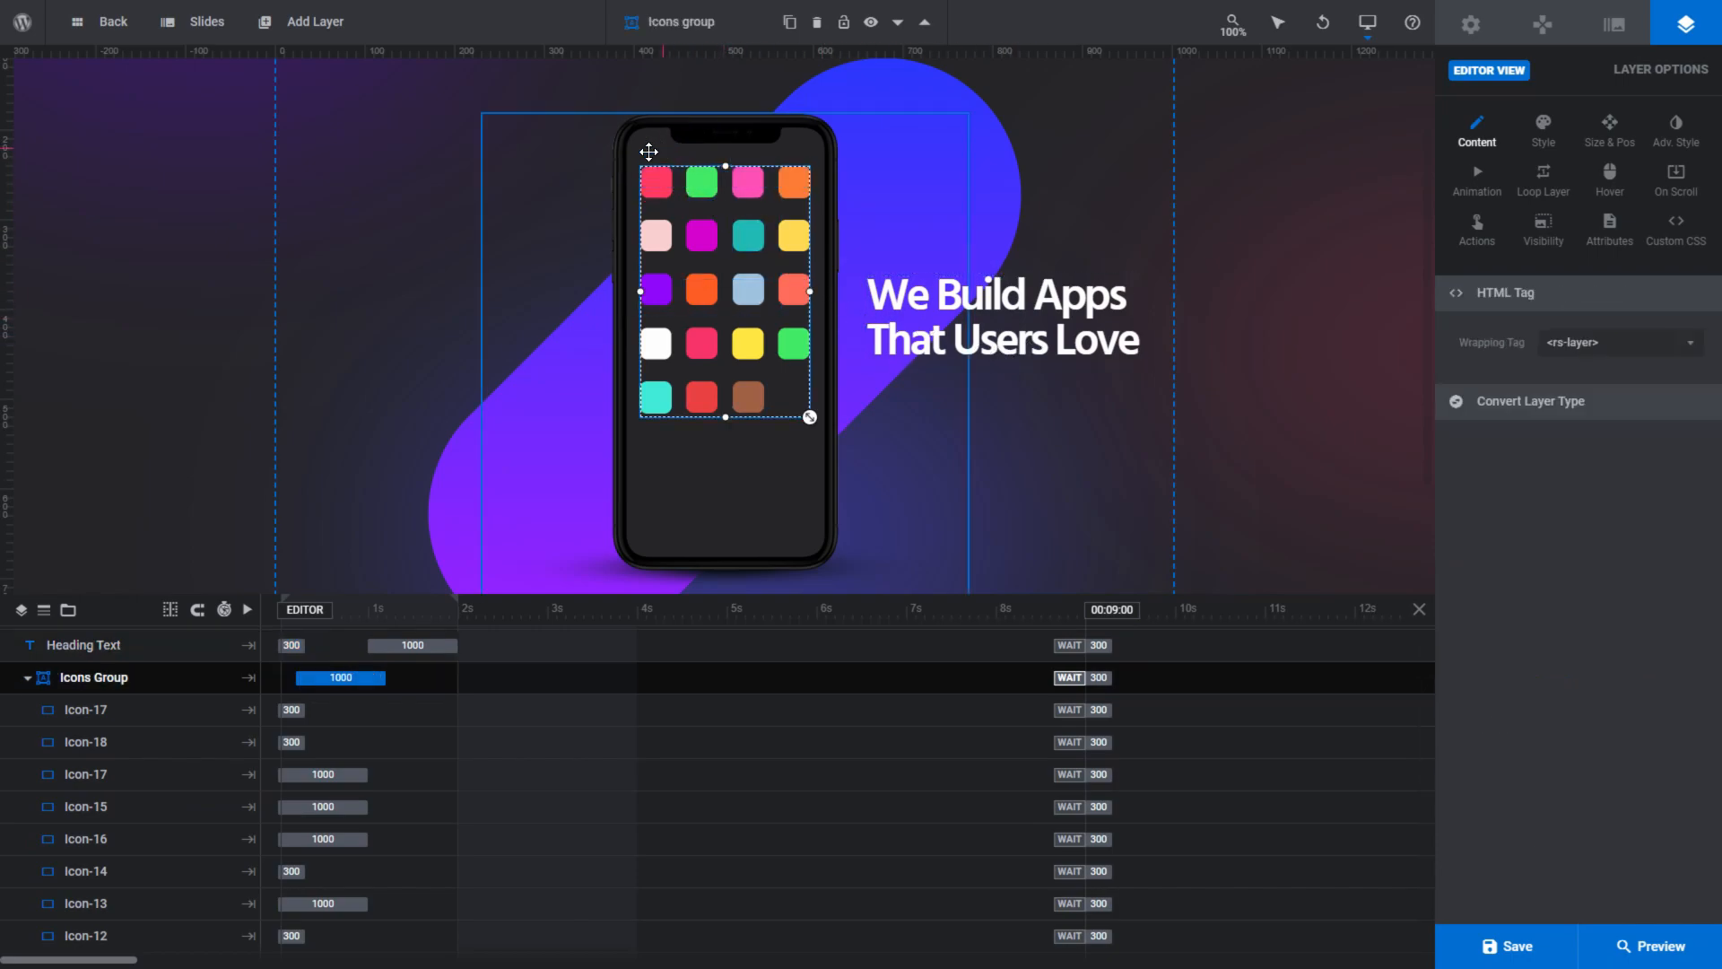
{"action": "left_click", "coordinate": [657, 232]}
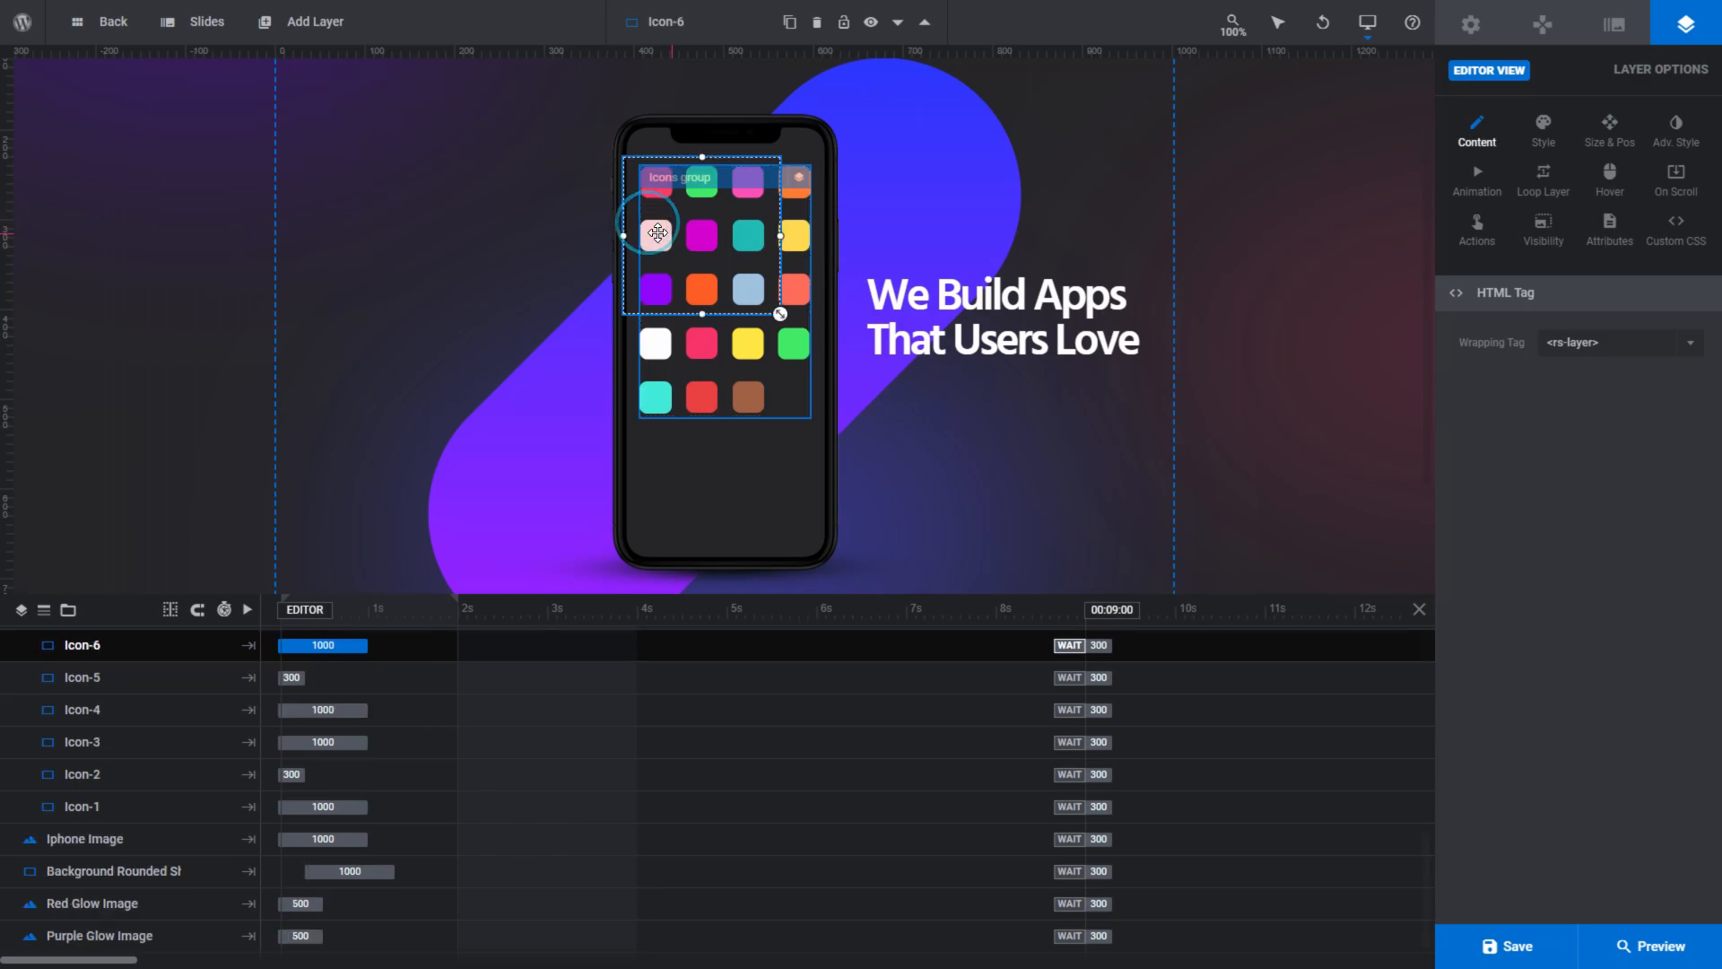
{"action": "left_click", "coordinate": [655, 339]}
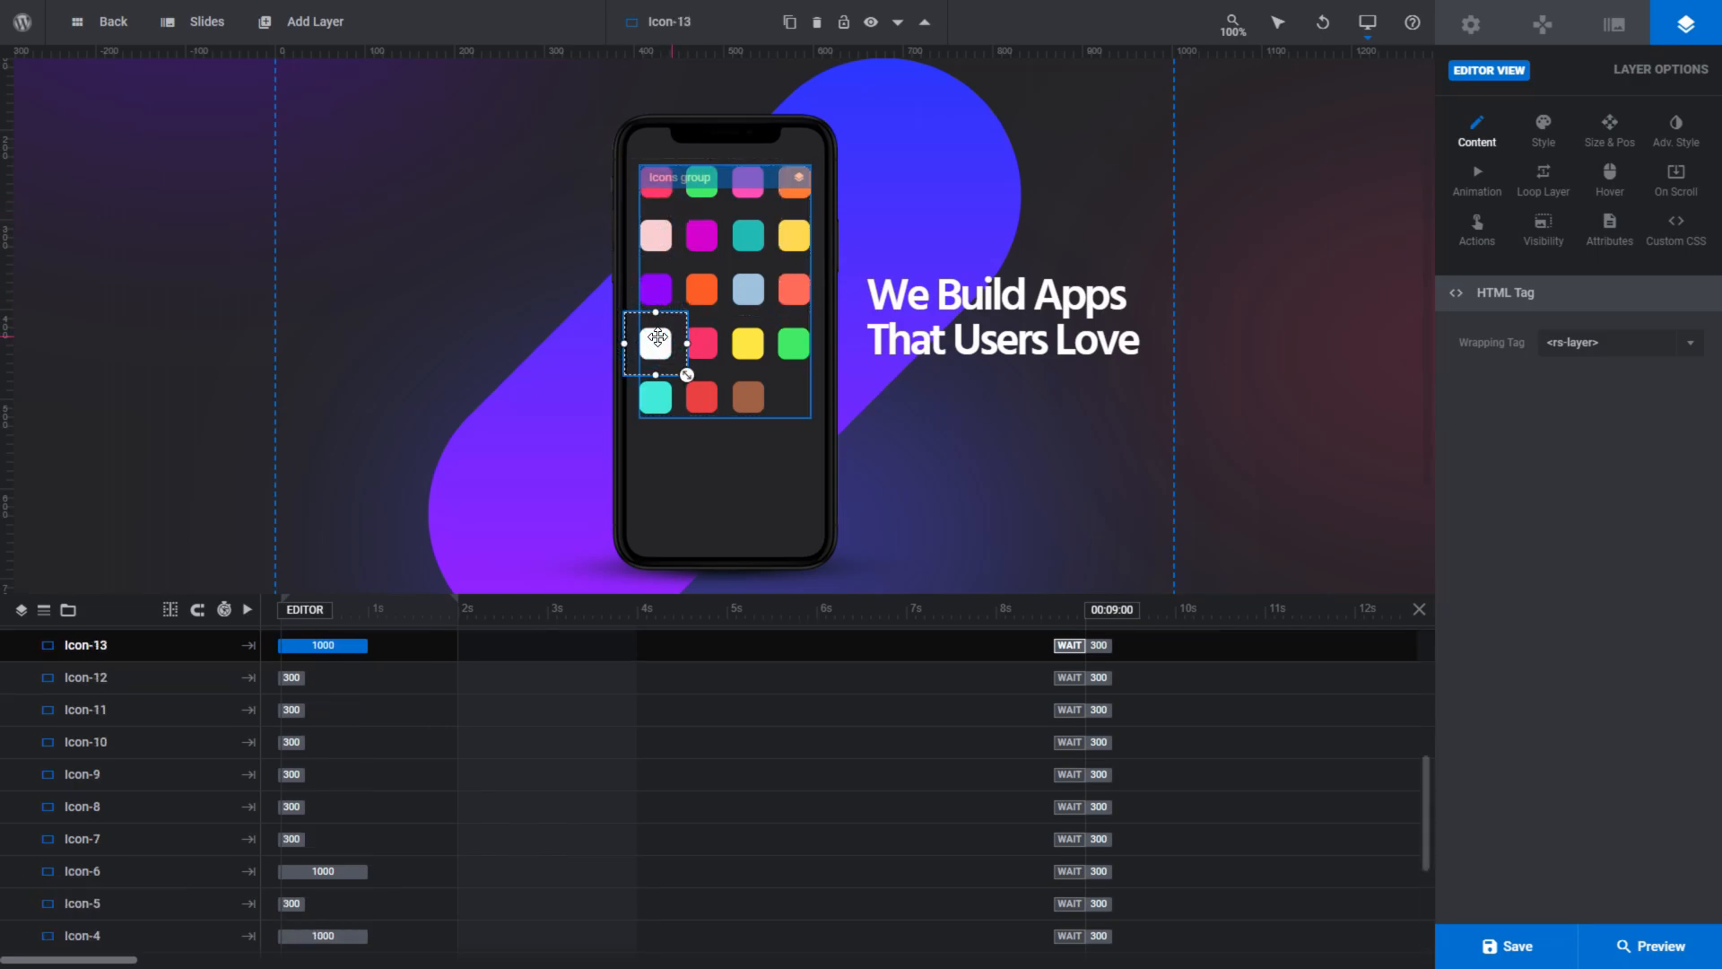
- Select the phone image and look through its Style, Size & Pos, Adv. Style and Loop Layer options
{"action": "left_click", "coordinate": [631, 132]}
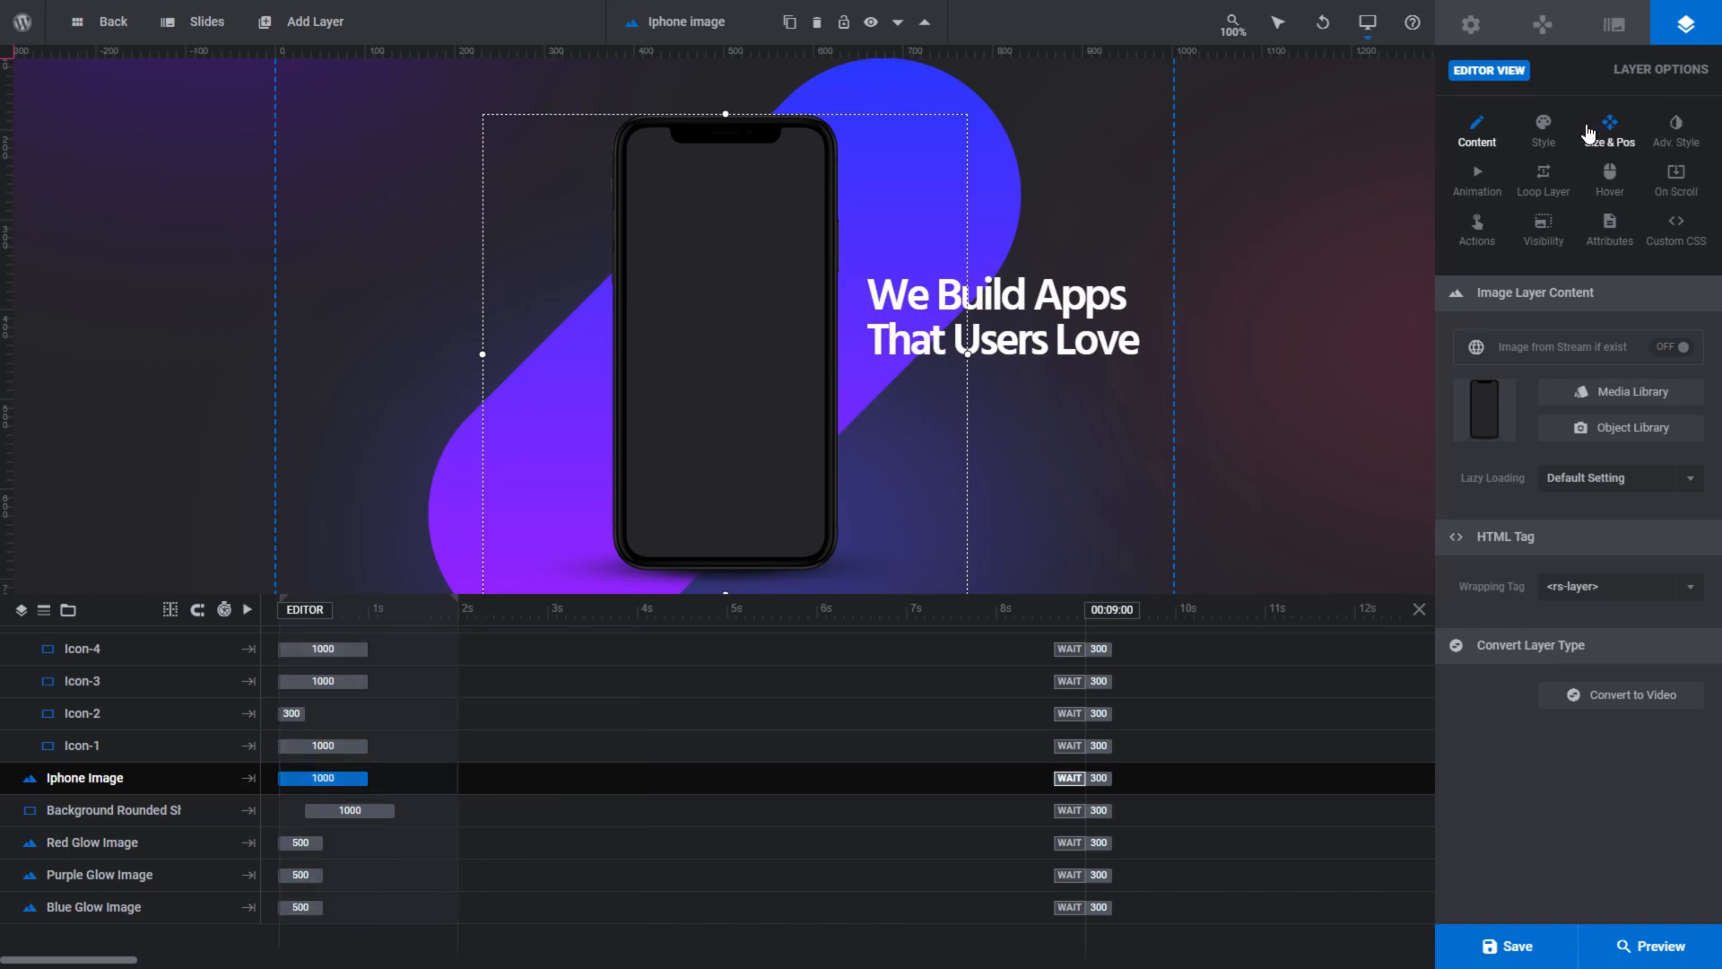
{"action": "left_click", "coordinate": [1544, 135]}
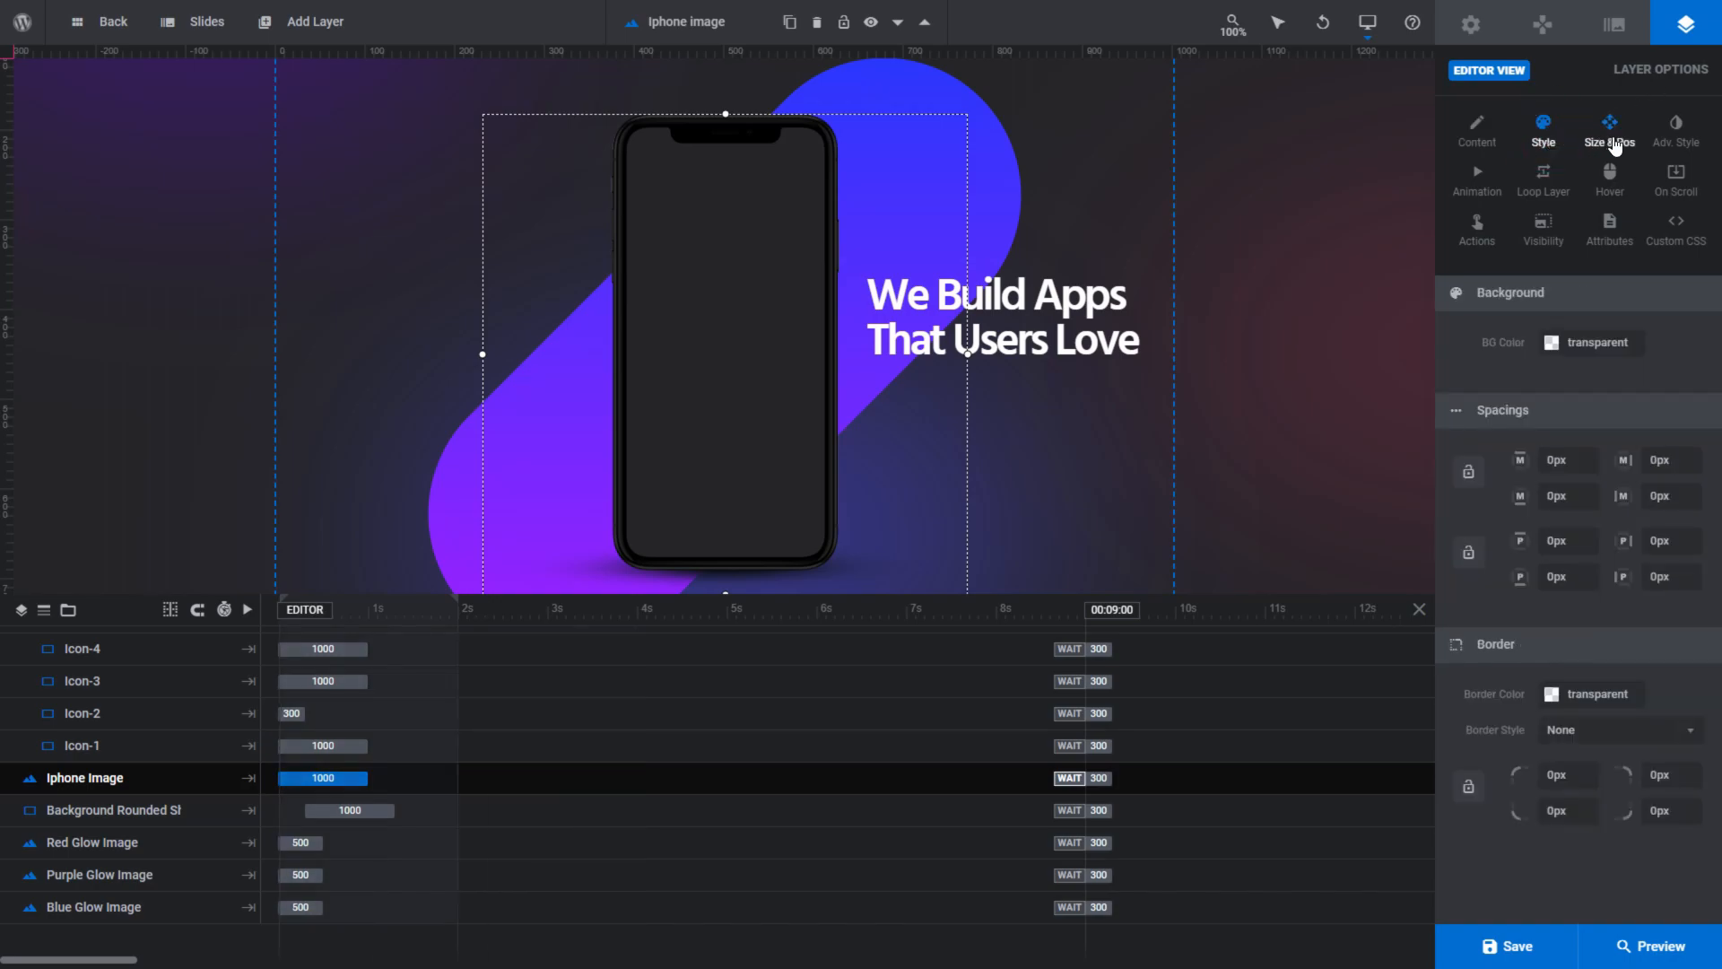
{"action": "left_click", "coordinate": [1609, 139]}
{"action": "left_click", "coordinate": [1674, 142]}
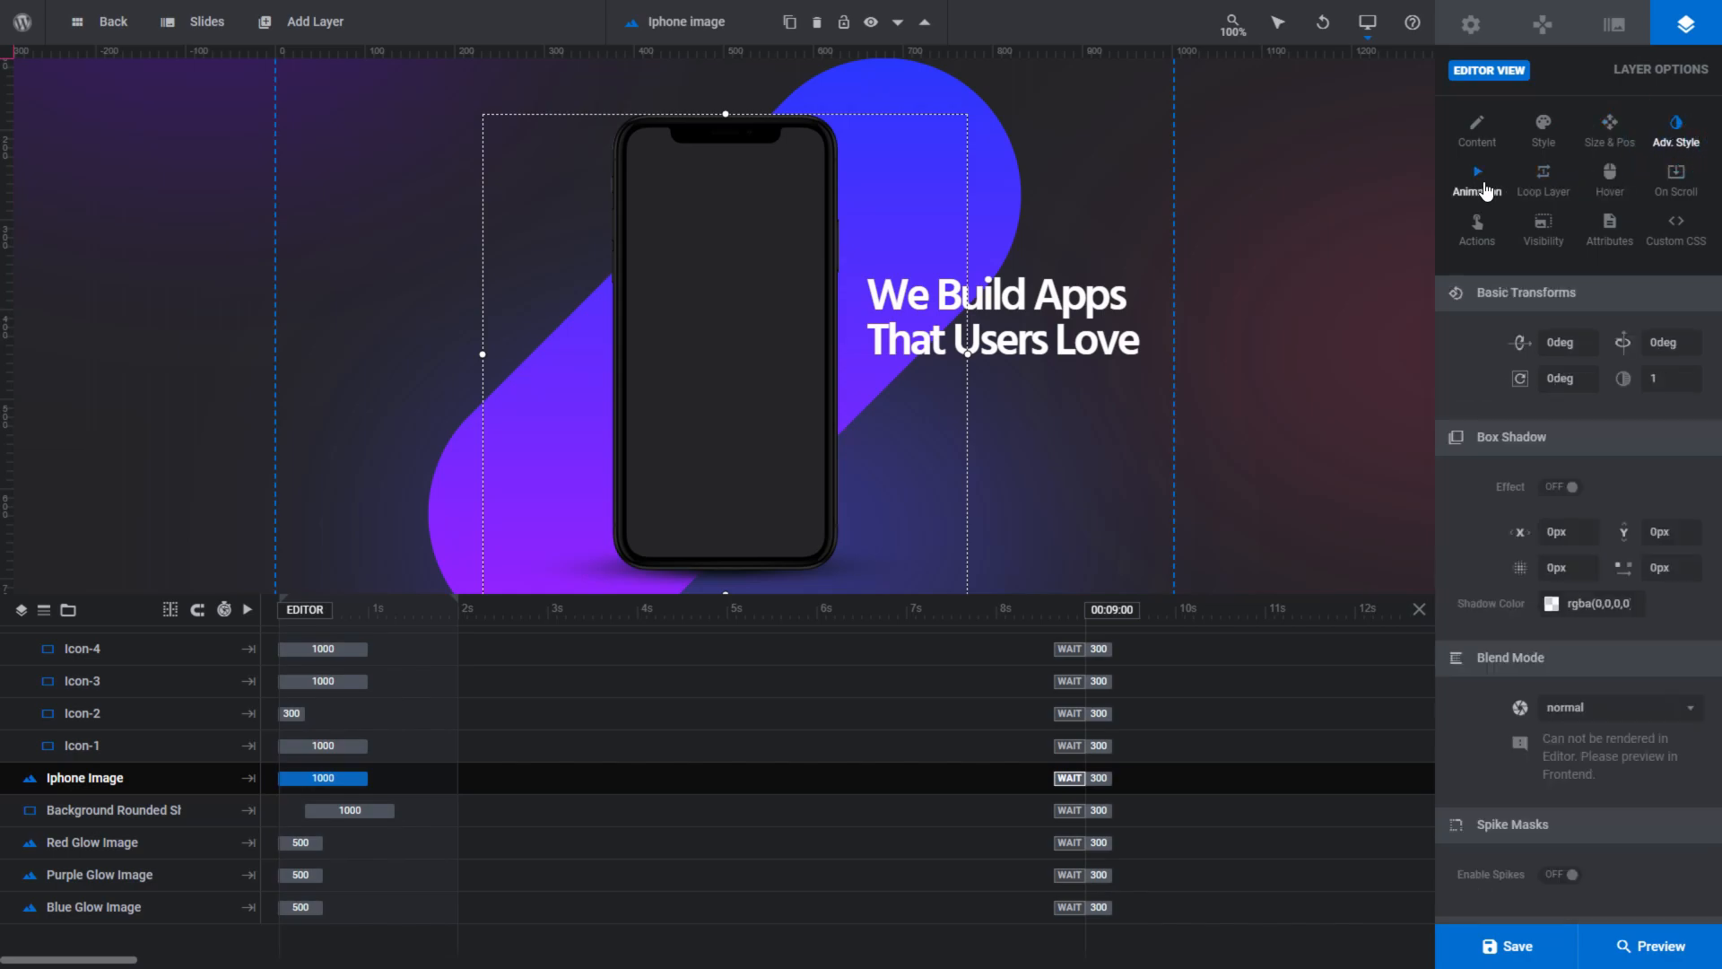
{"action": "left_click", "coordinate": [1543, 184]}
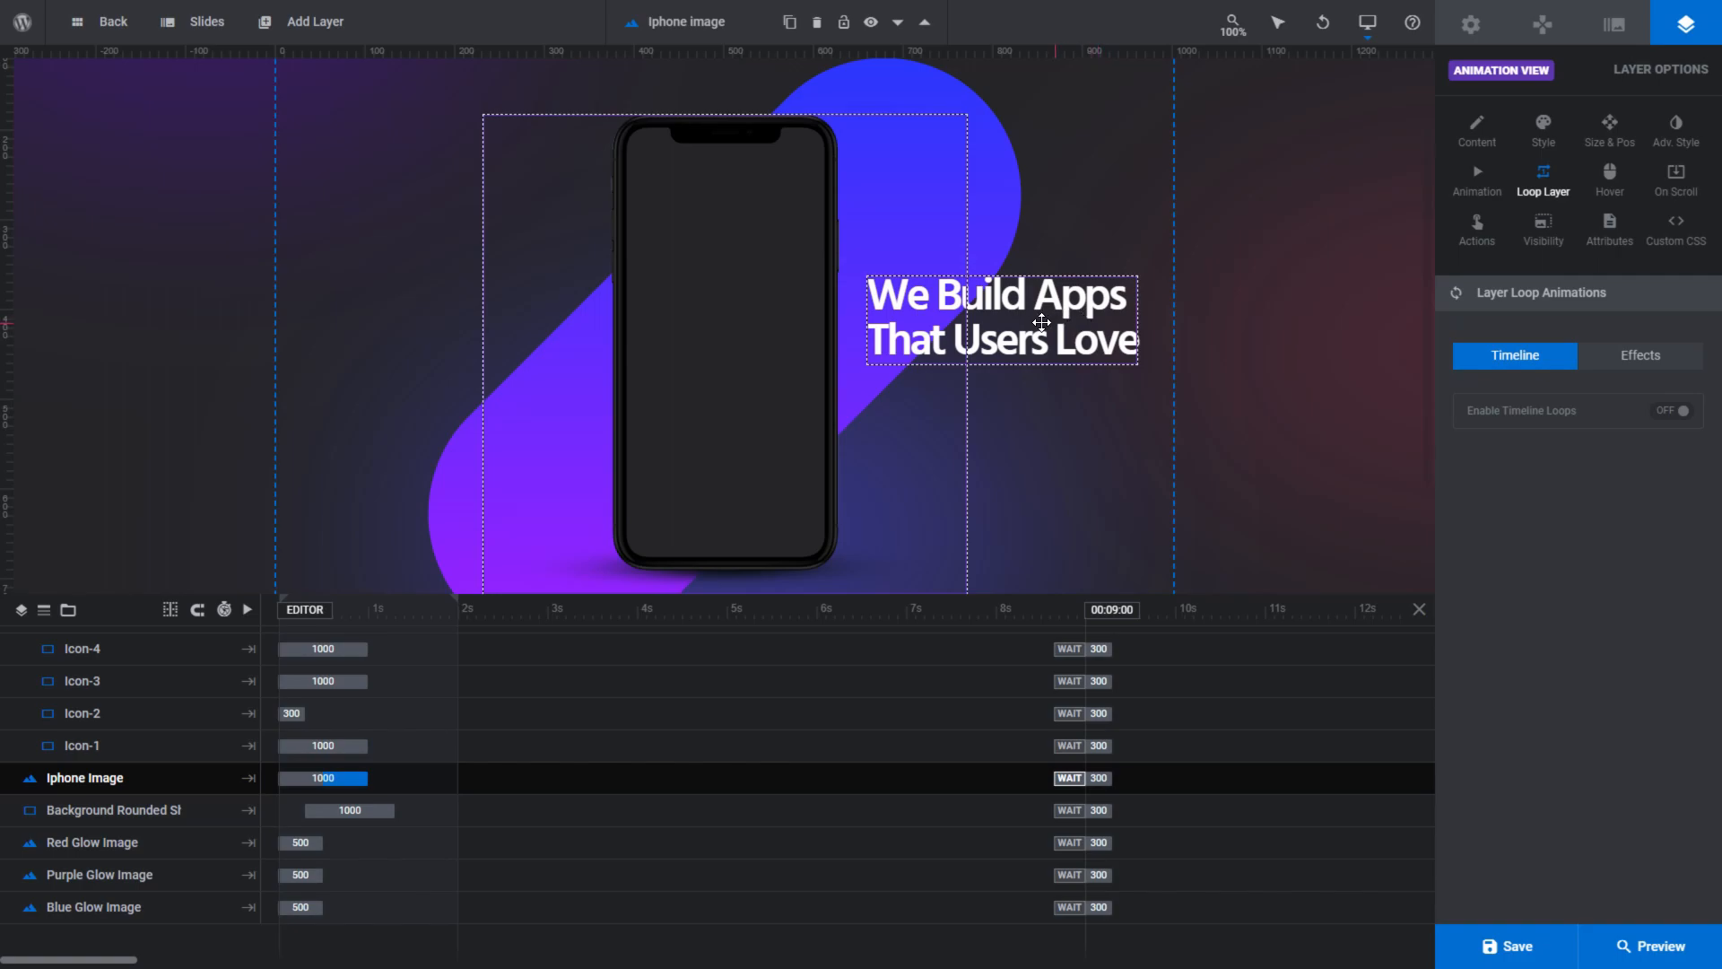
- Move the We Build Apps That Users Love heading to the upper-left area of the slide, clear of the phone
{"action": "left_click_drag", "start_coordinate": [1041, 322], "coordinate": [474, 263]}
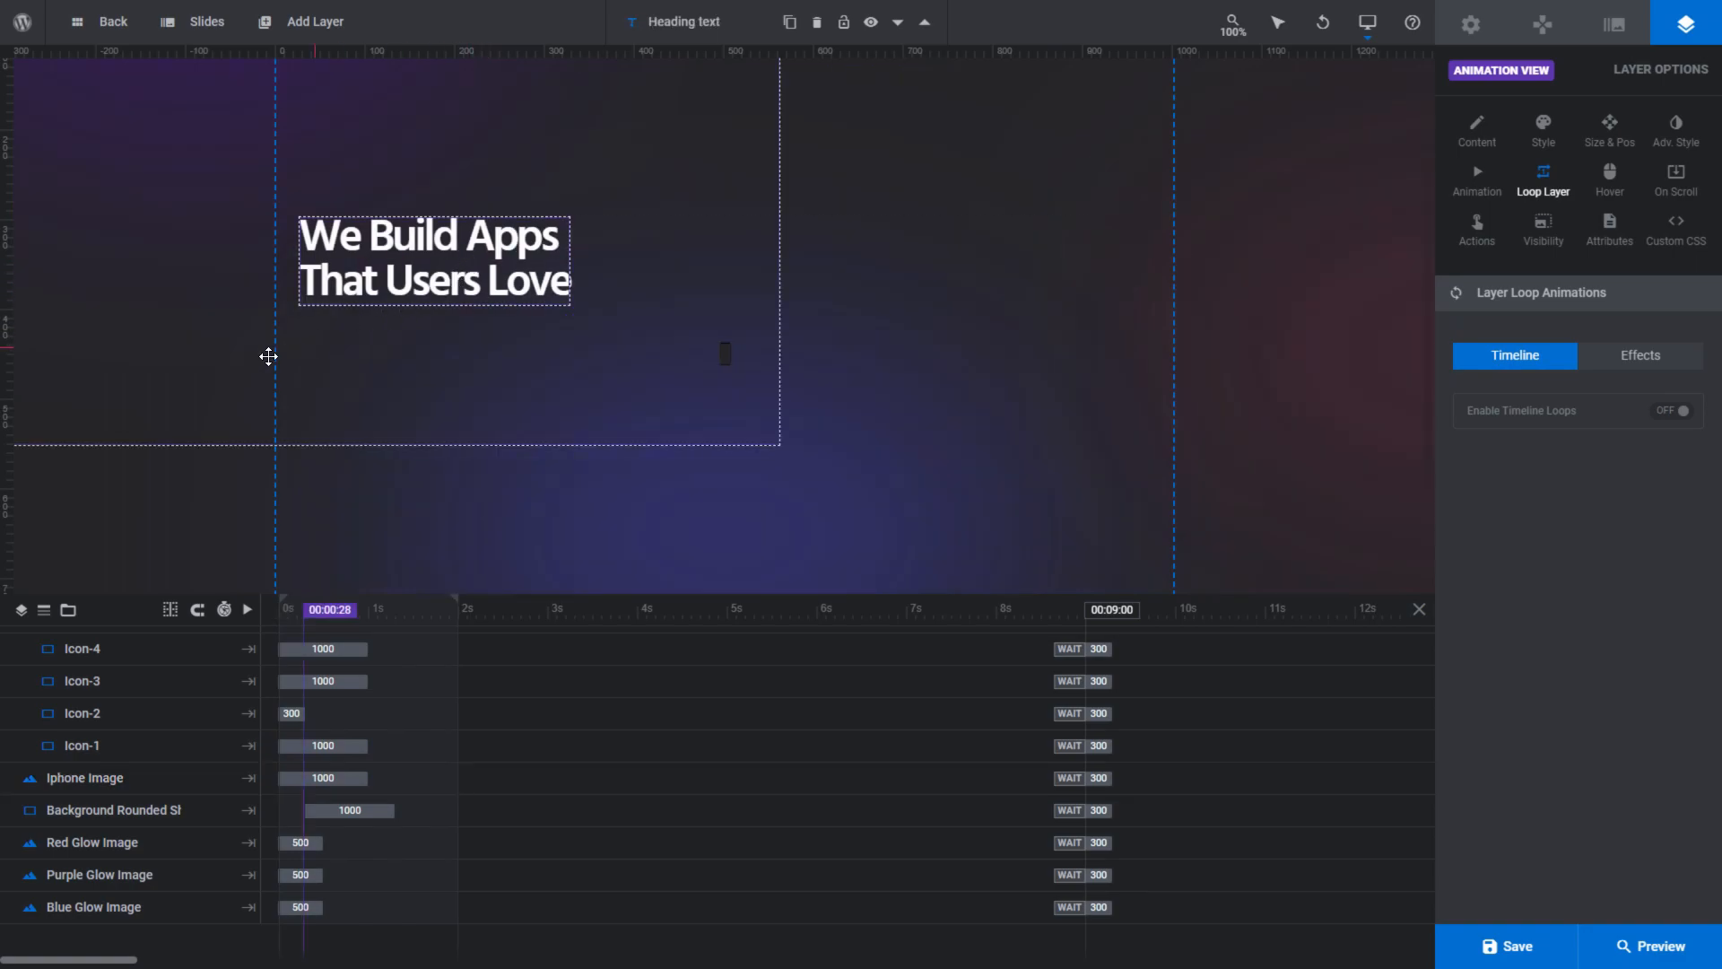
- Enlarge the We Build Apps That Users Love heading to a font size of about 56 px on the canvas
{"action": "left_click", "coordinate": [29, 528]}
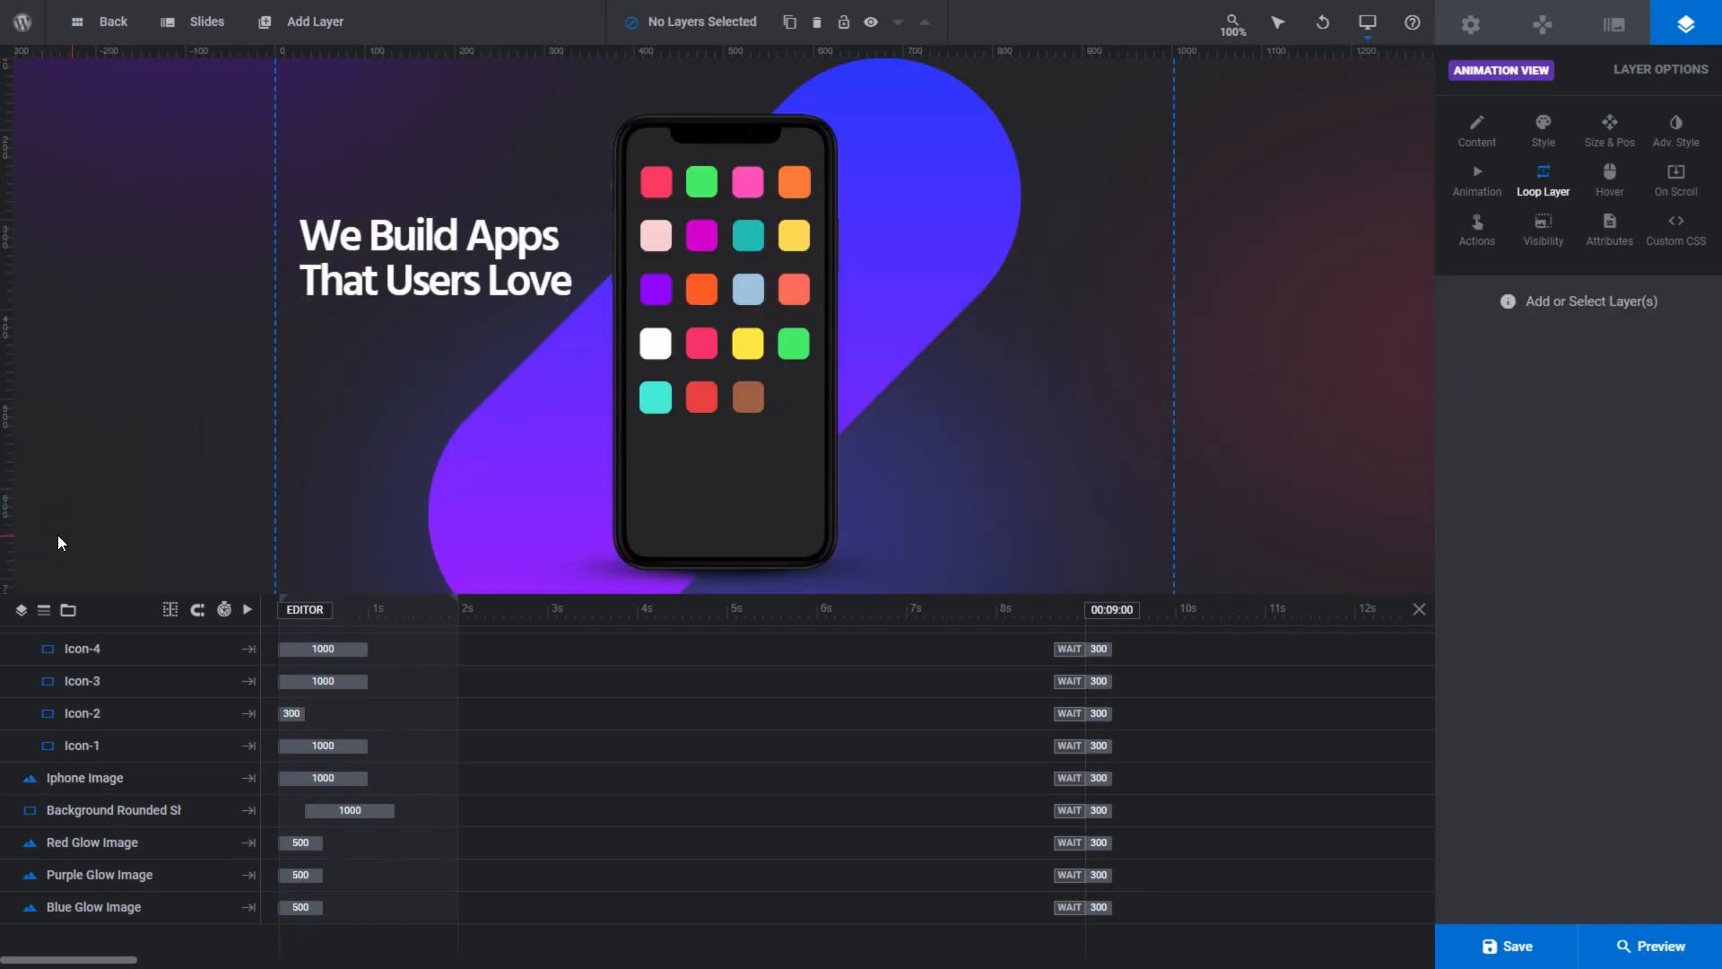
{"action": "left_click", "coordinate": [361, 268]}
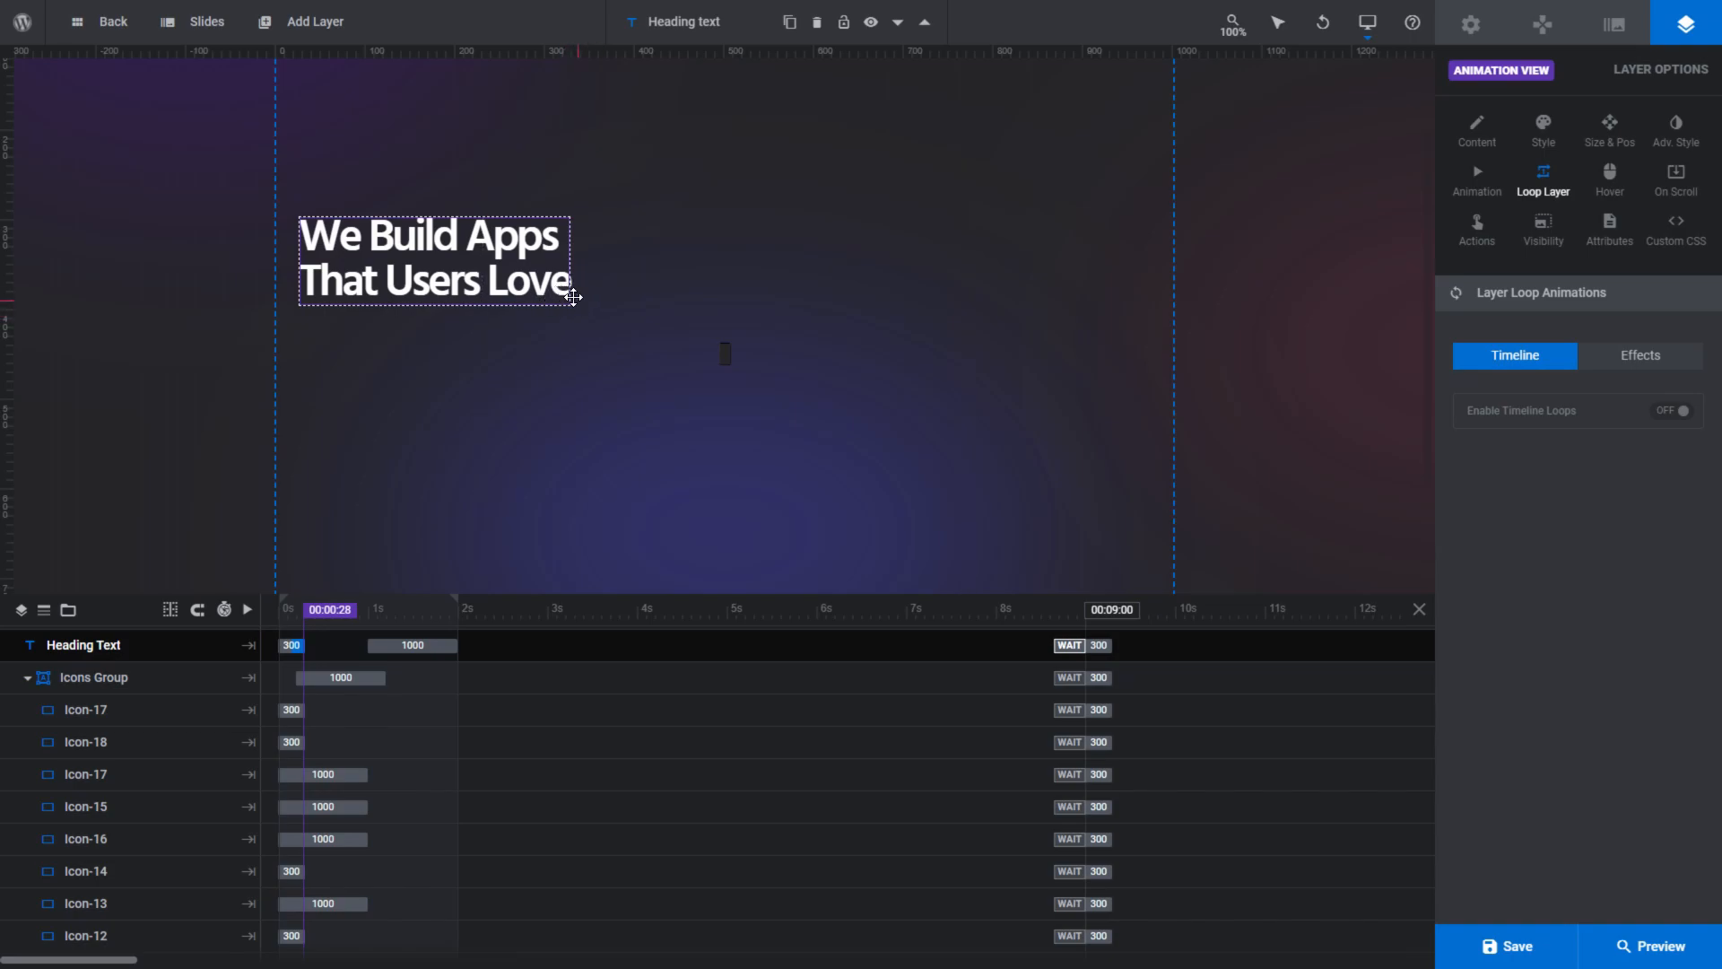
{"action": "left_click", "coordinate": [1612, 144]}
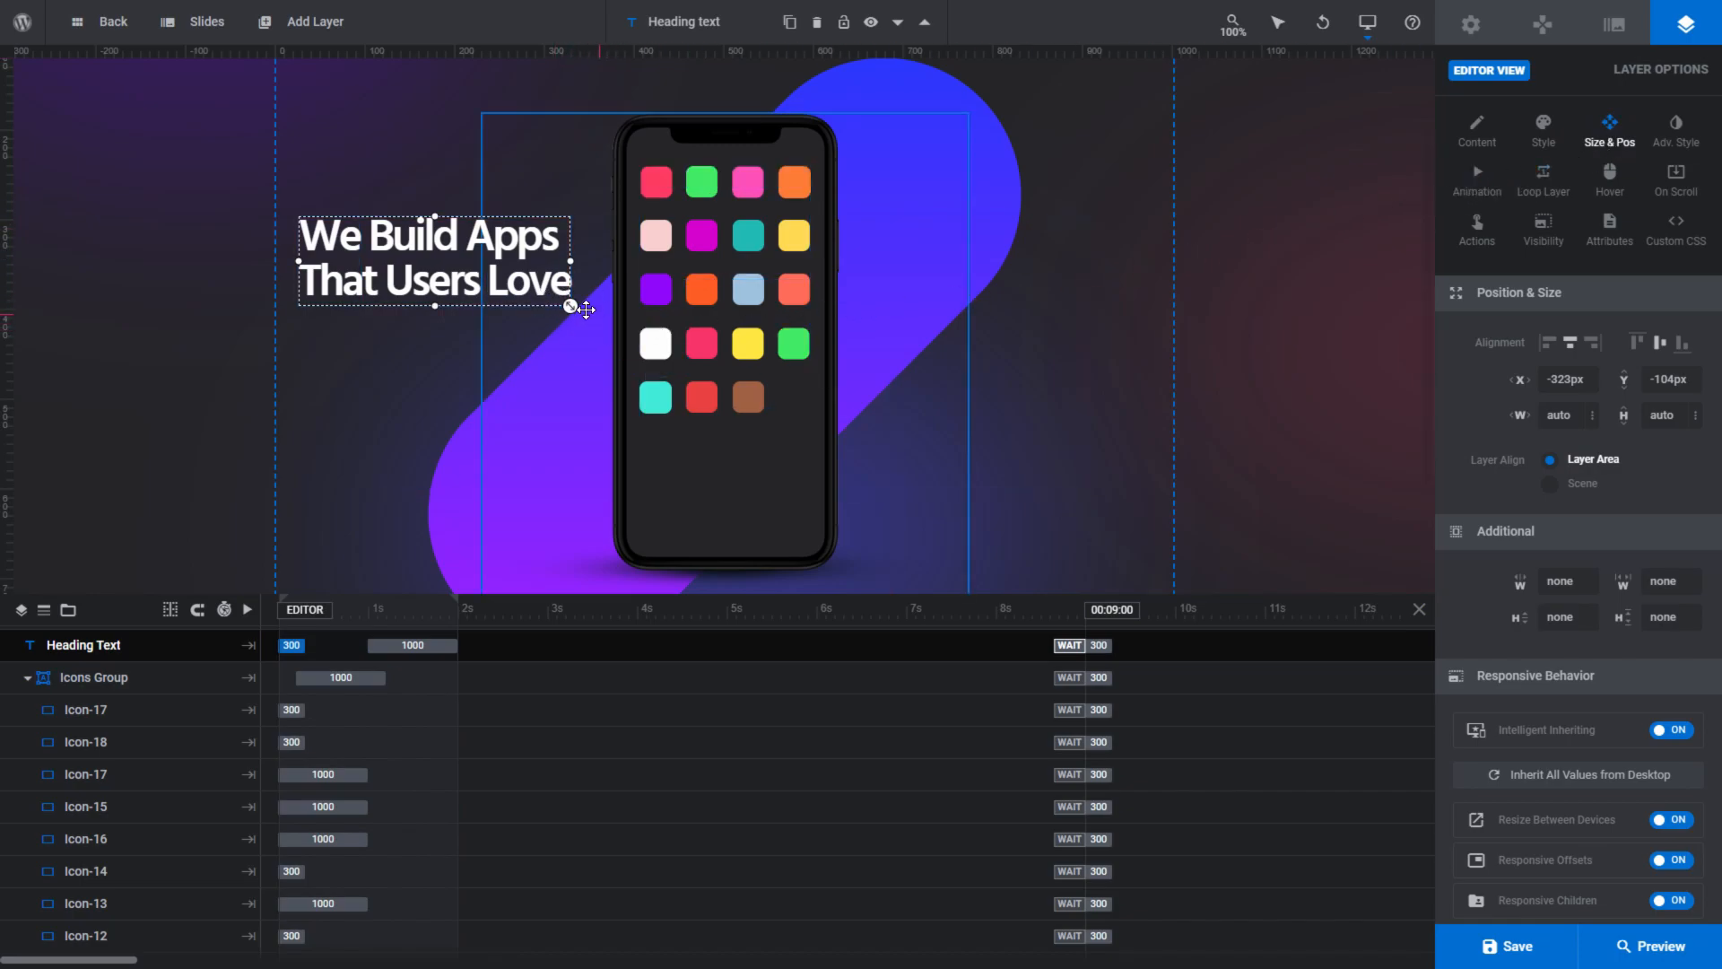
{"action": "left_click_drag", "start_coordinate": [570, 306], "coordinate": [608, 318]}
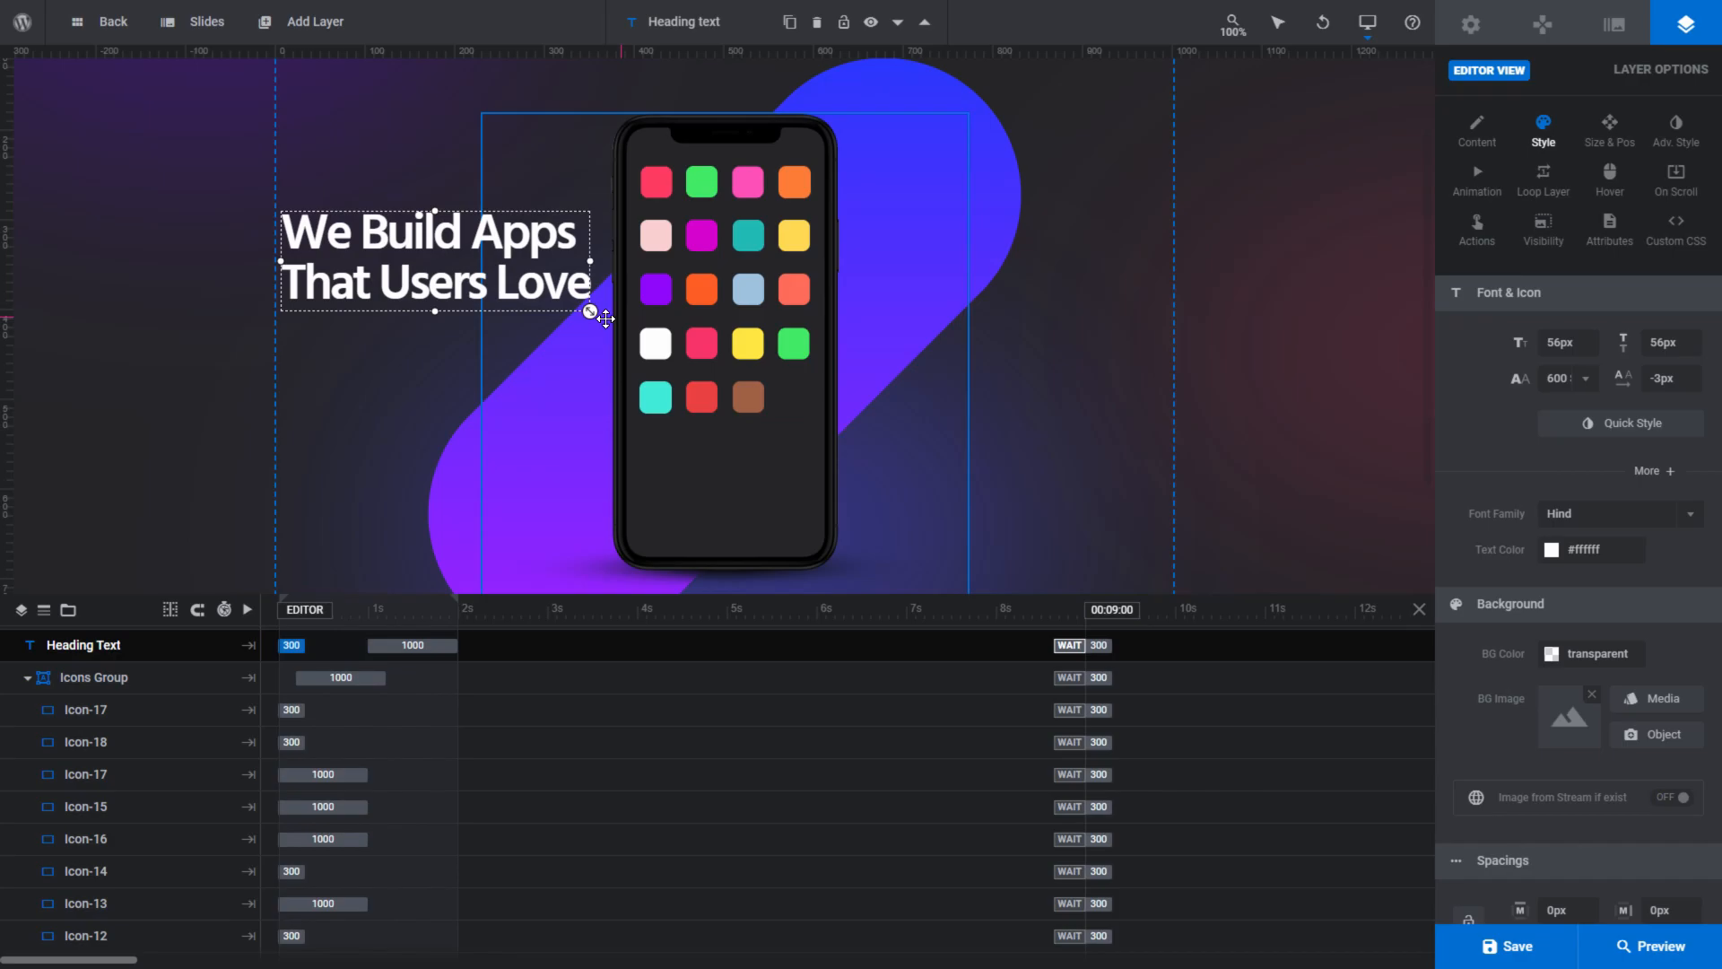
- Duplicate the brown app icon and place the copy in the empty spot at the end of the phone's last icon row
{"action": "right_click", "coordinate": [761, 410]}
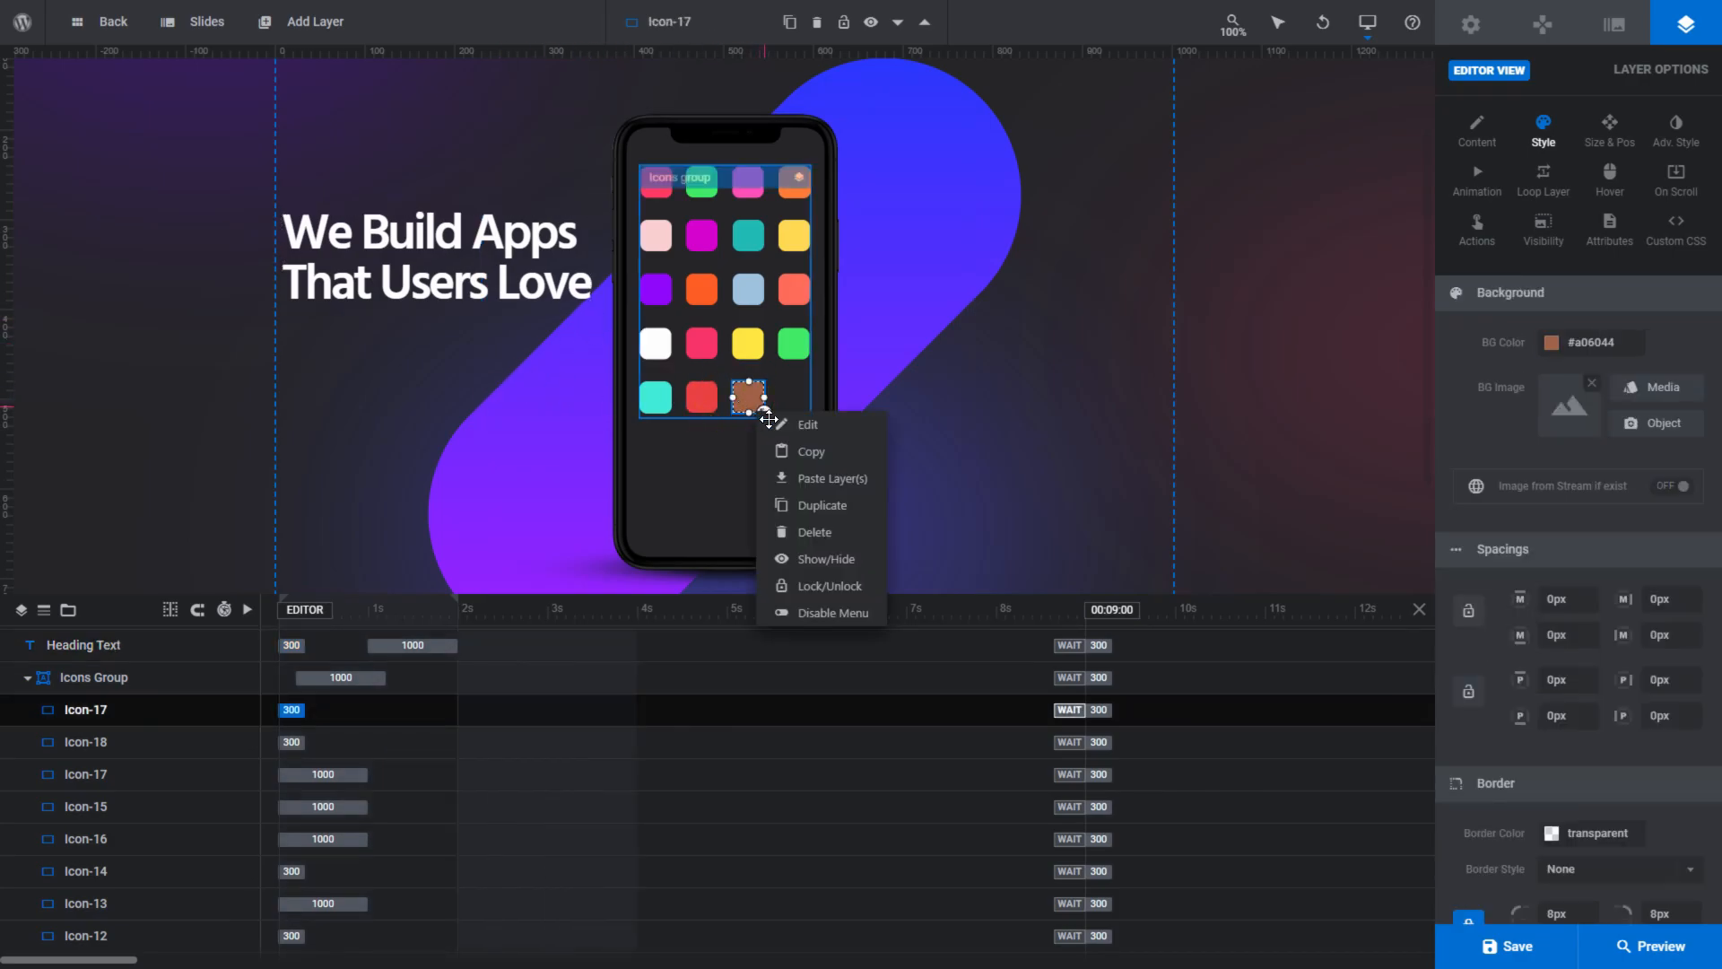
{"action": "mouse_move", "coordinate": [815, 461]}
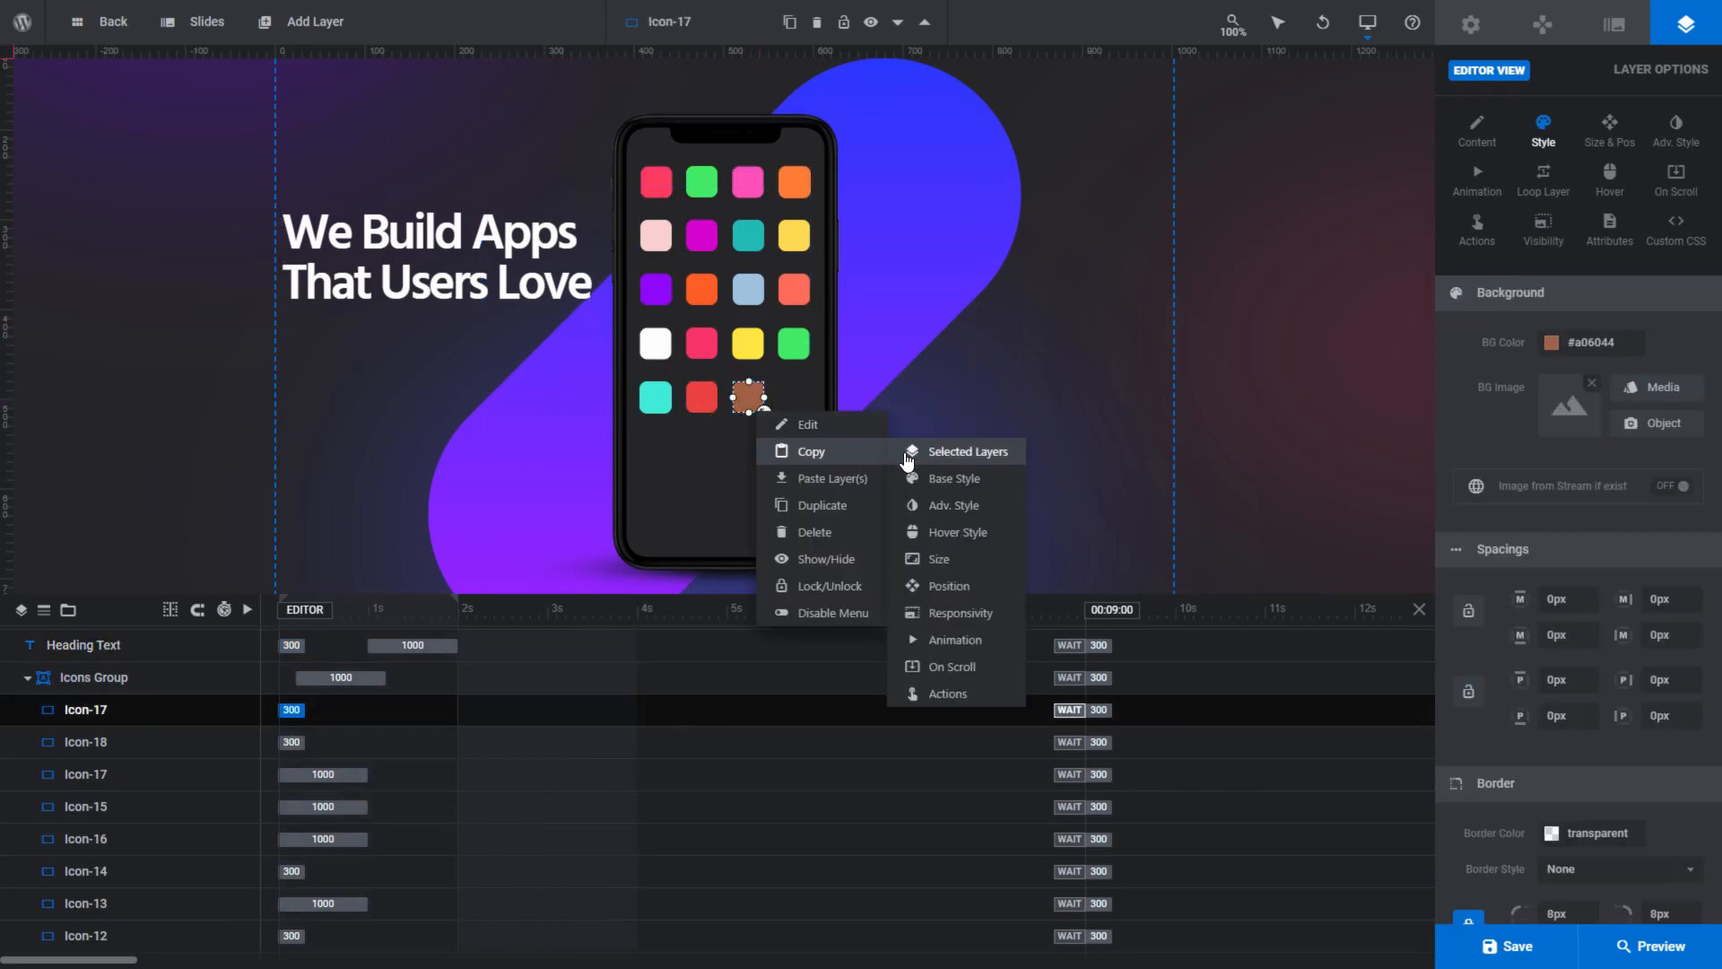
{"action": "left_click", "coordinate": [830, 508]}
{"action": "left_click_drag", "start_coordinate": [750, 396], "coordinate": [803, 409]}
{"action": "right_click", "coordinate": [802, 410]}
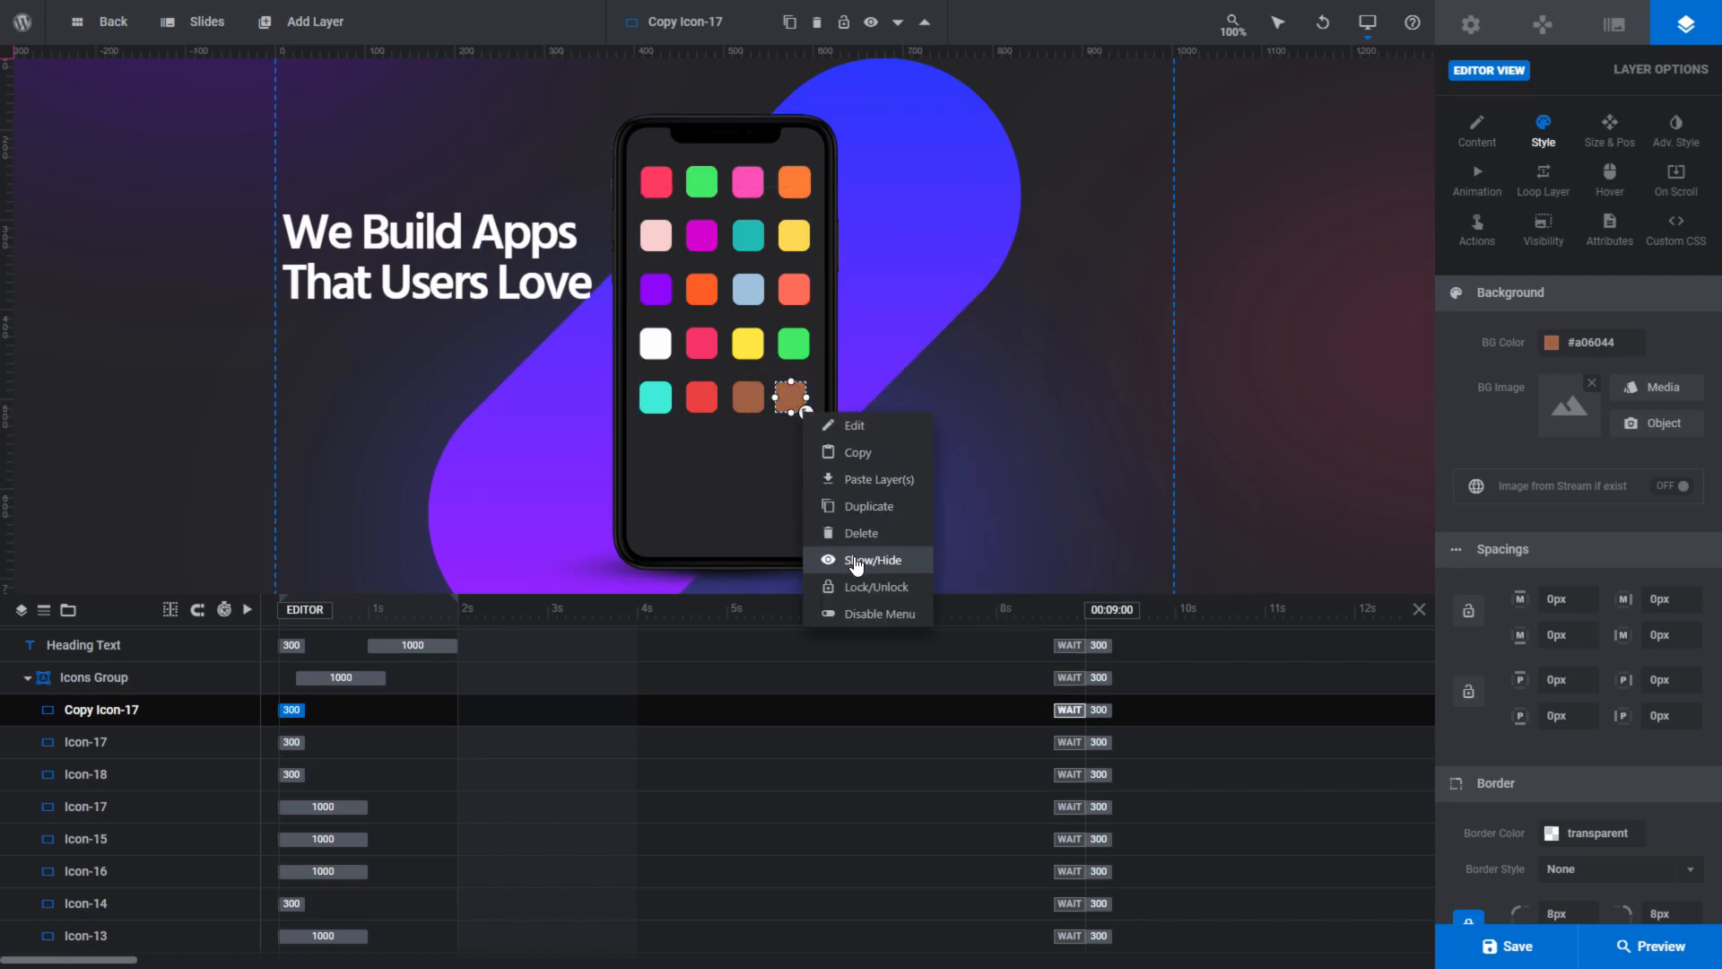
{"action": "left_click", "coordinate": [859, 611]}
- Play and stop the timeline animations of the phone app slide and the Make a Bold Statement slide
{"action": "key", "text": "space"}
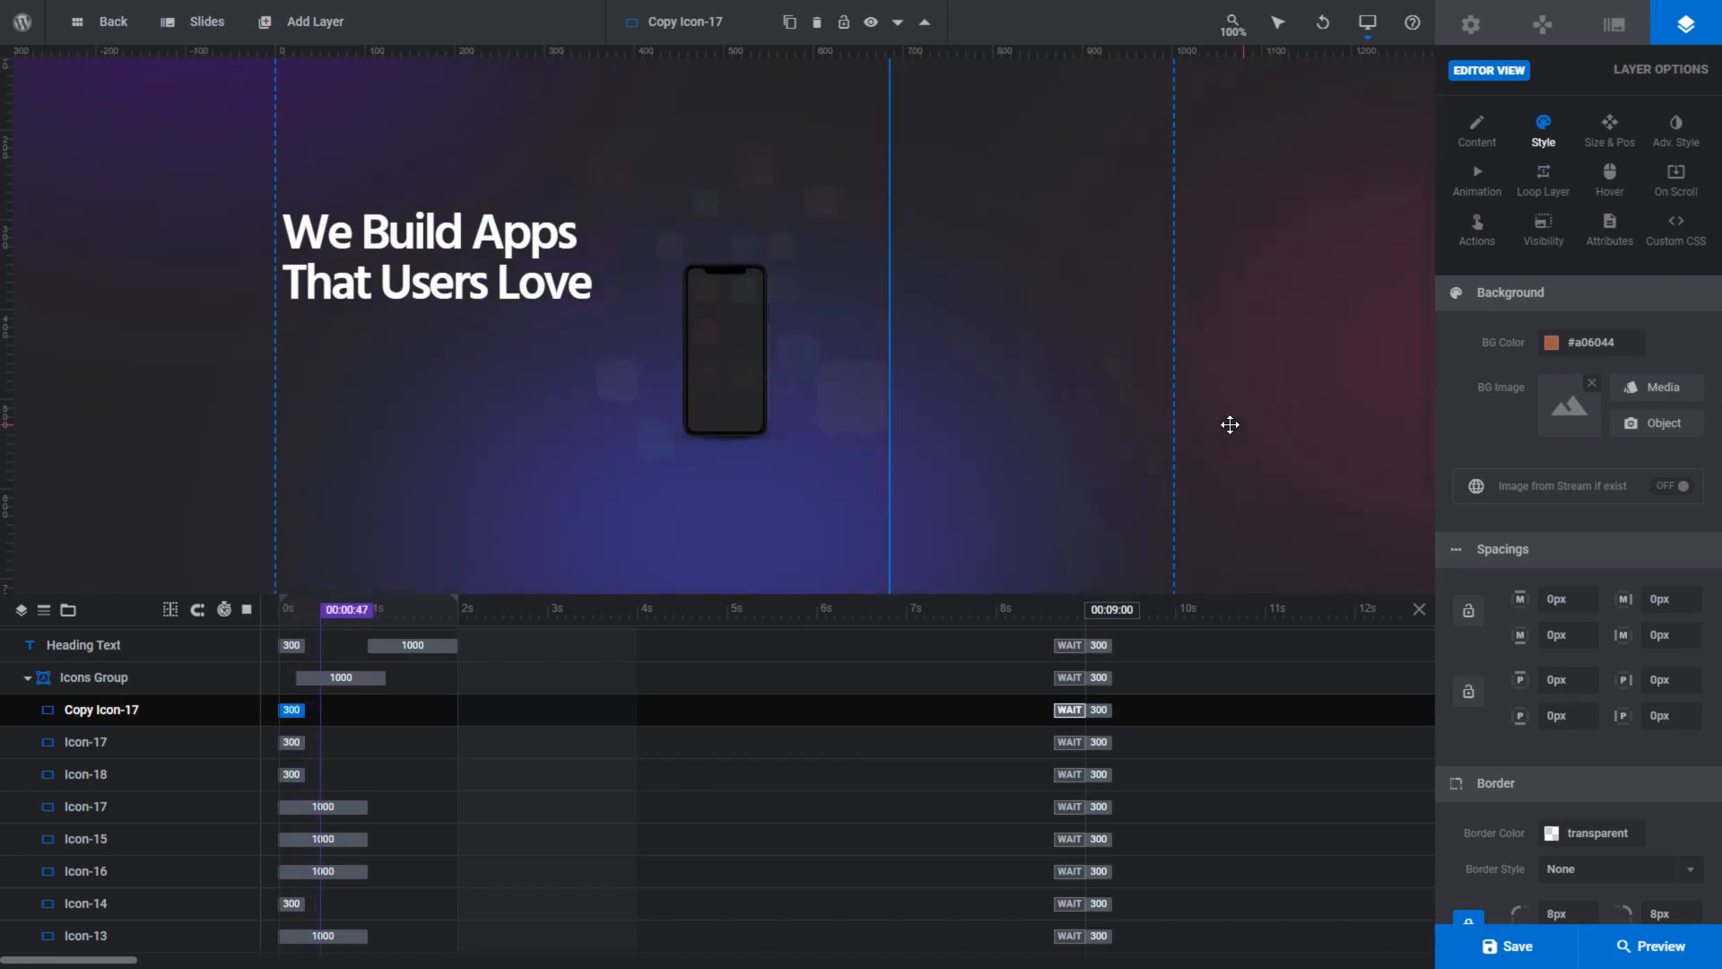
{"action": "key", "text": "space"}
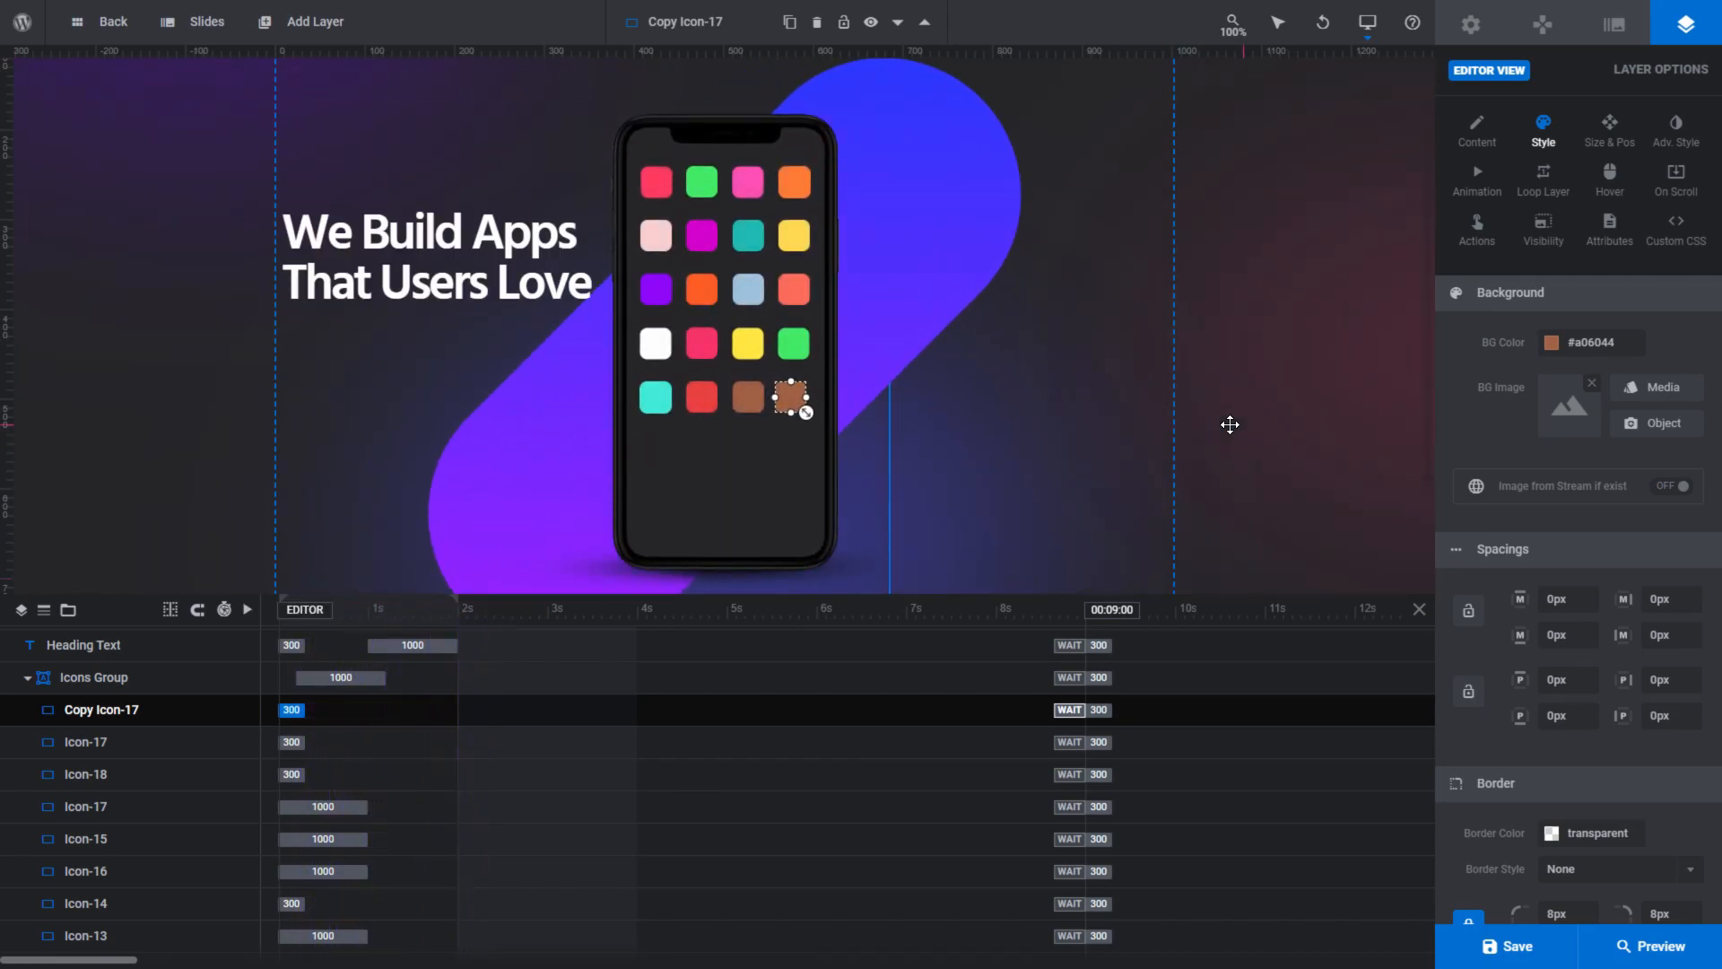
{"action": "key", "text": "space"}
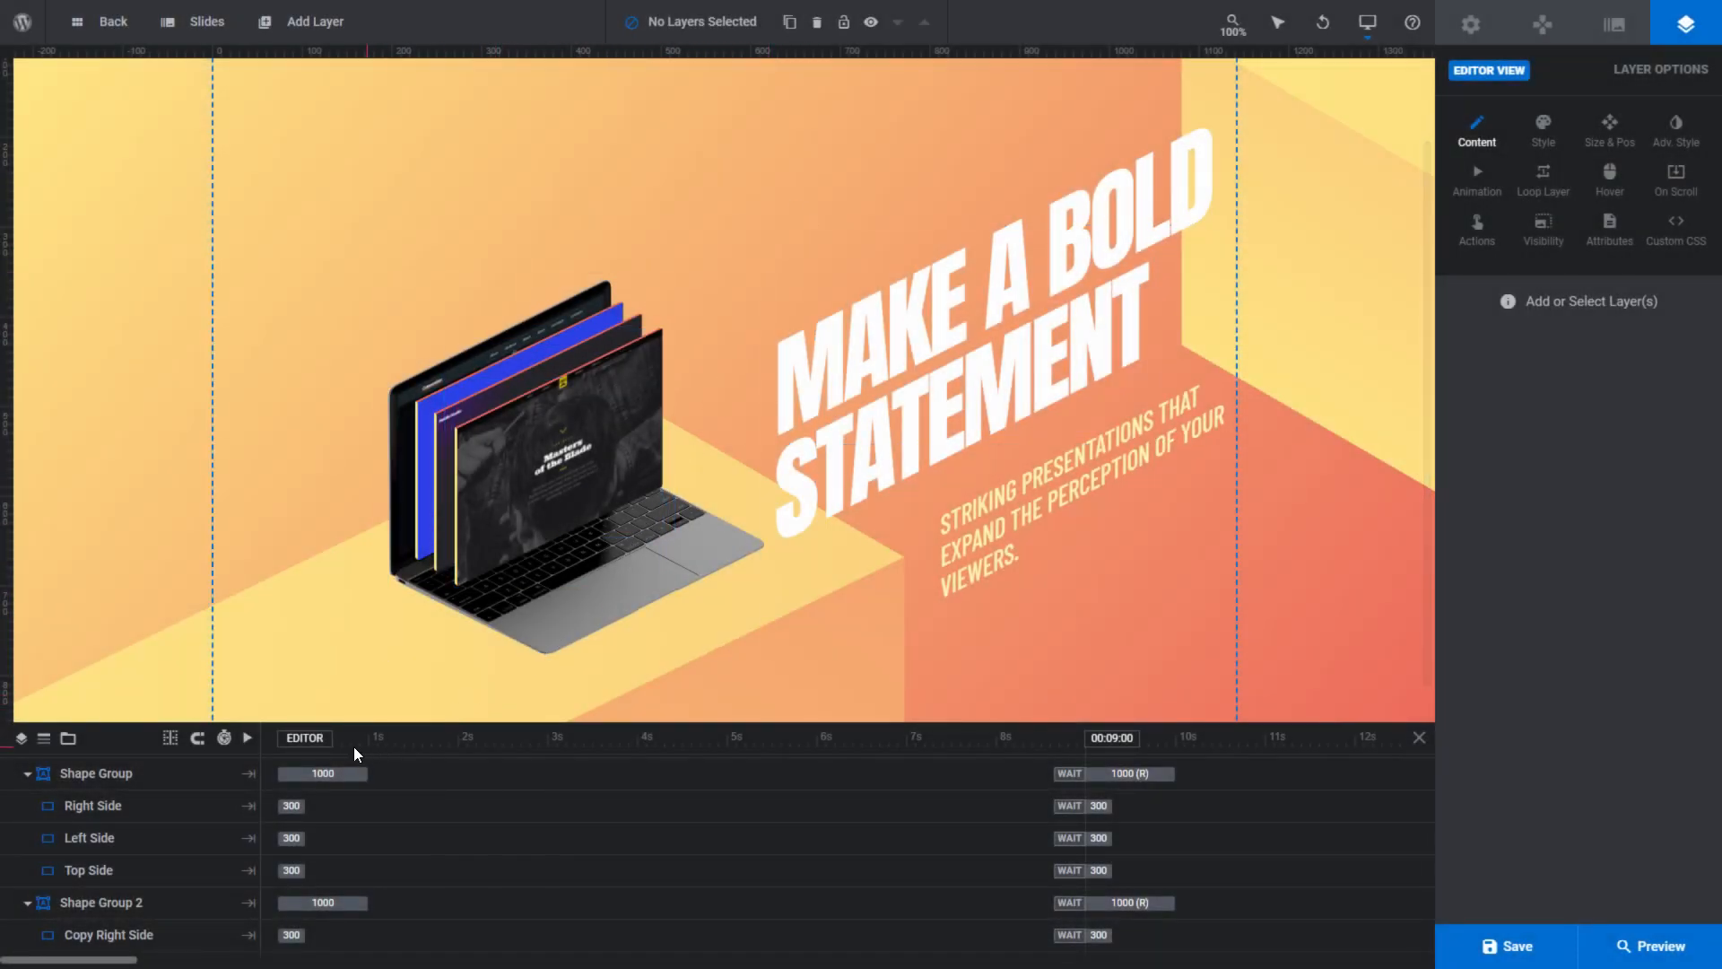
{"action": "key", "text": "space"}
{"action": "key", "text": "space"}
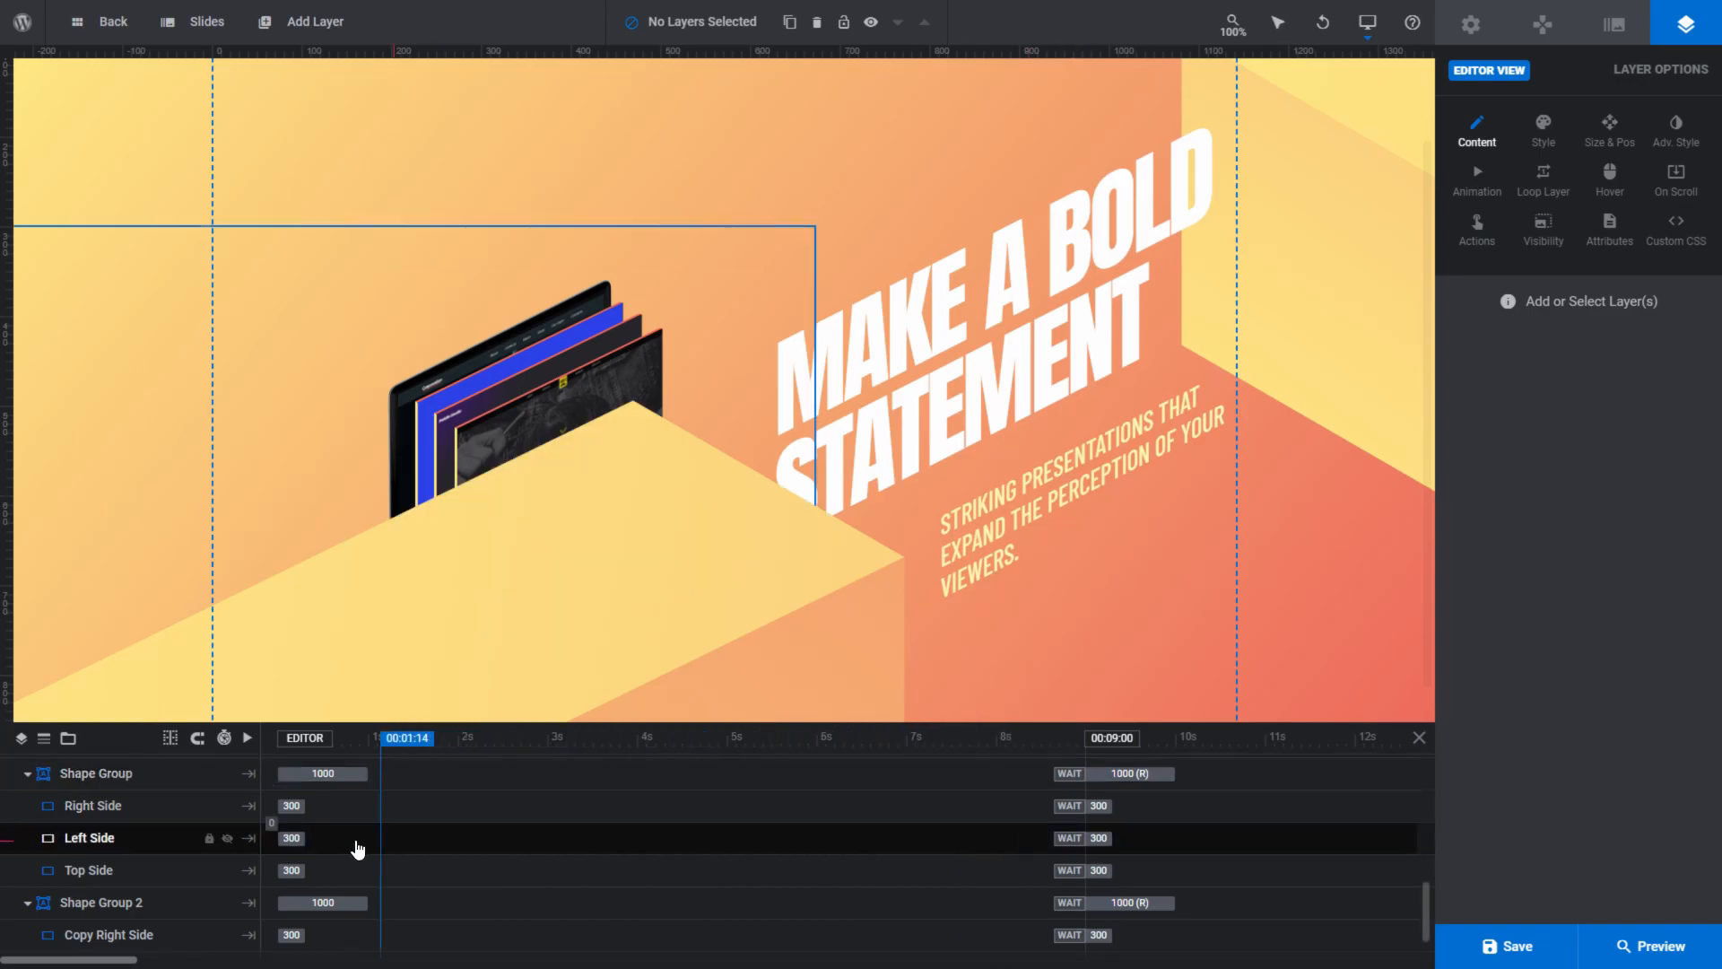
- Select the Right Side layer in Shape Group and enlarge the timeline area to show more layers
{"action": "left_click", "coordinate": [141, 811]}
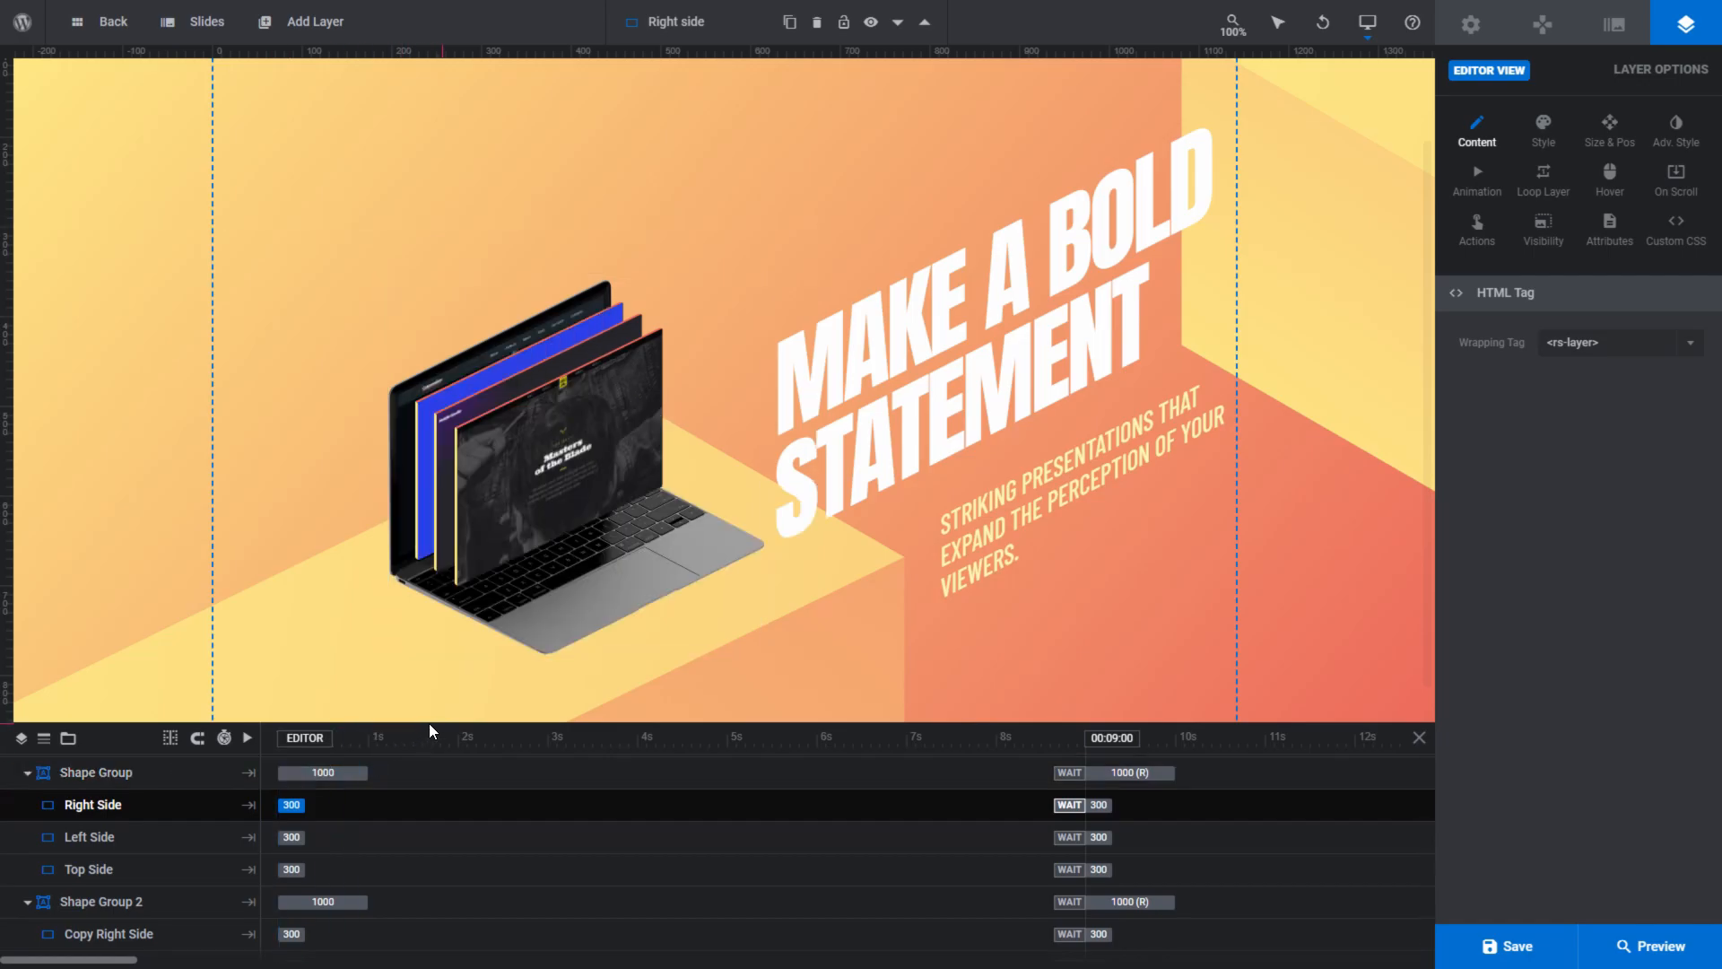
{"action": "left_click_drag", "start_coordinate": [423, 720], "coordinate": [459, 631]}
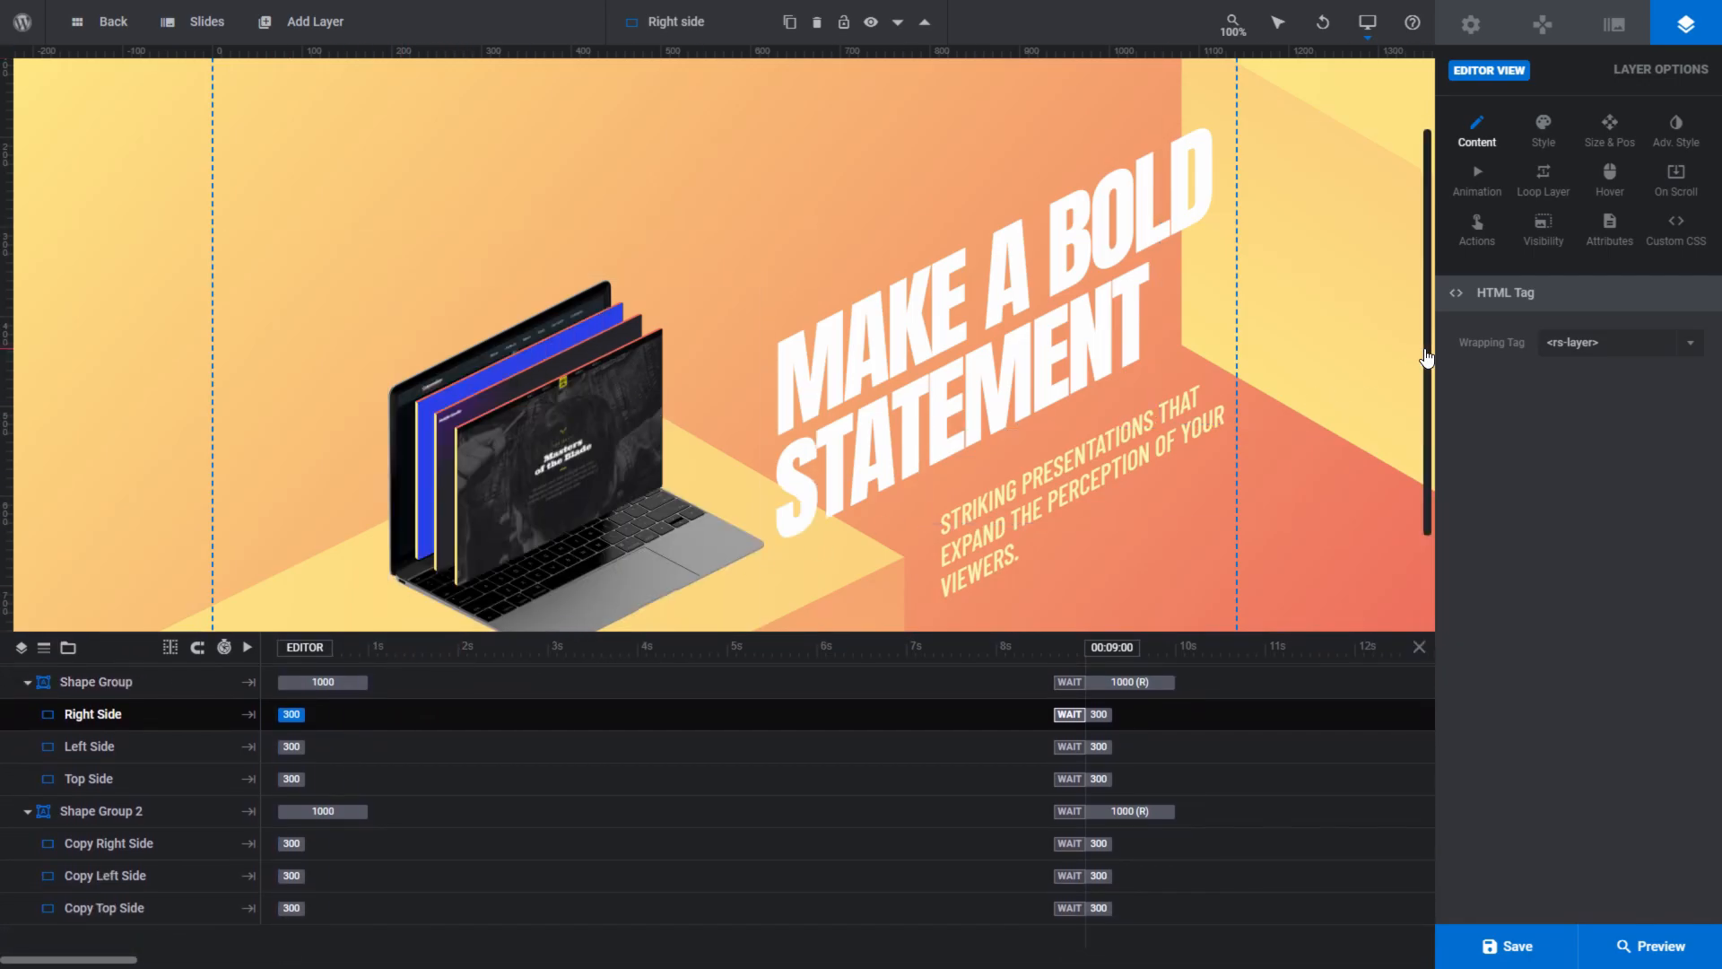
{"action": "left_click_drag", "start_coordinate": [1426, 348], "coordinate": [1426, 385]}
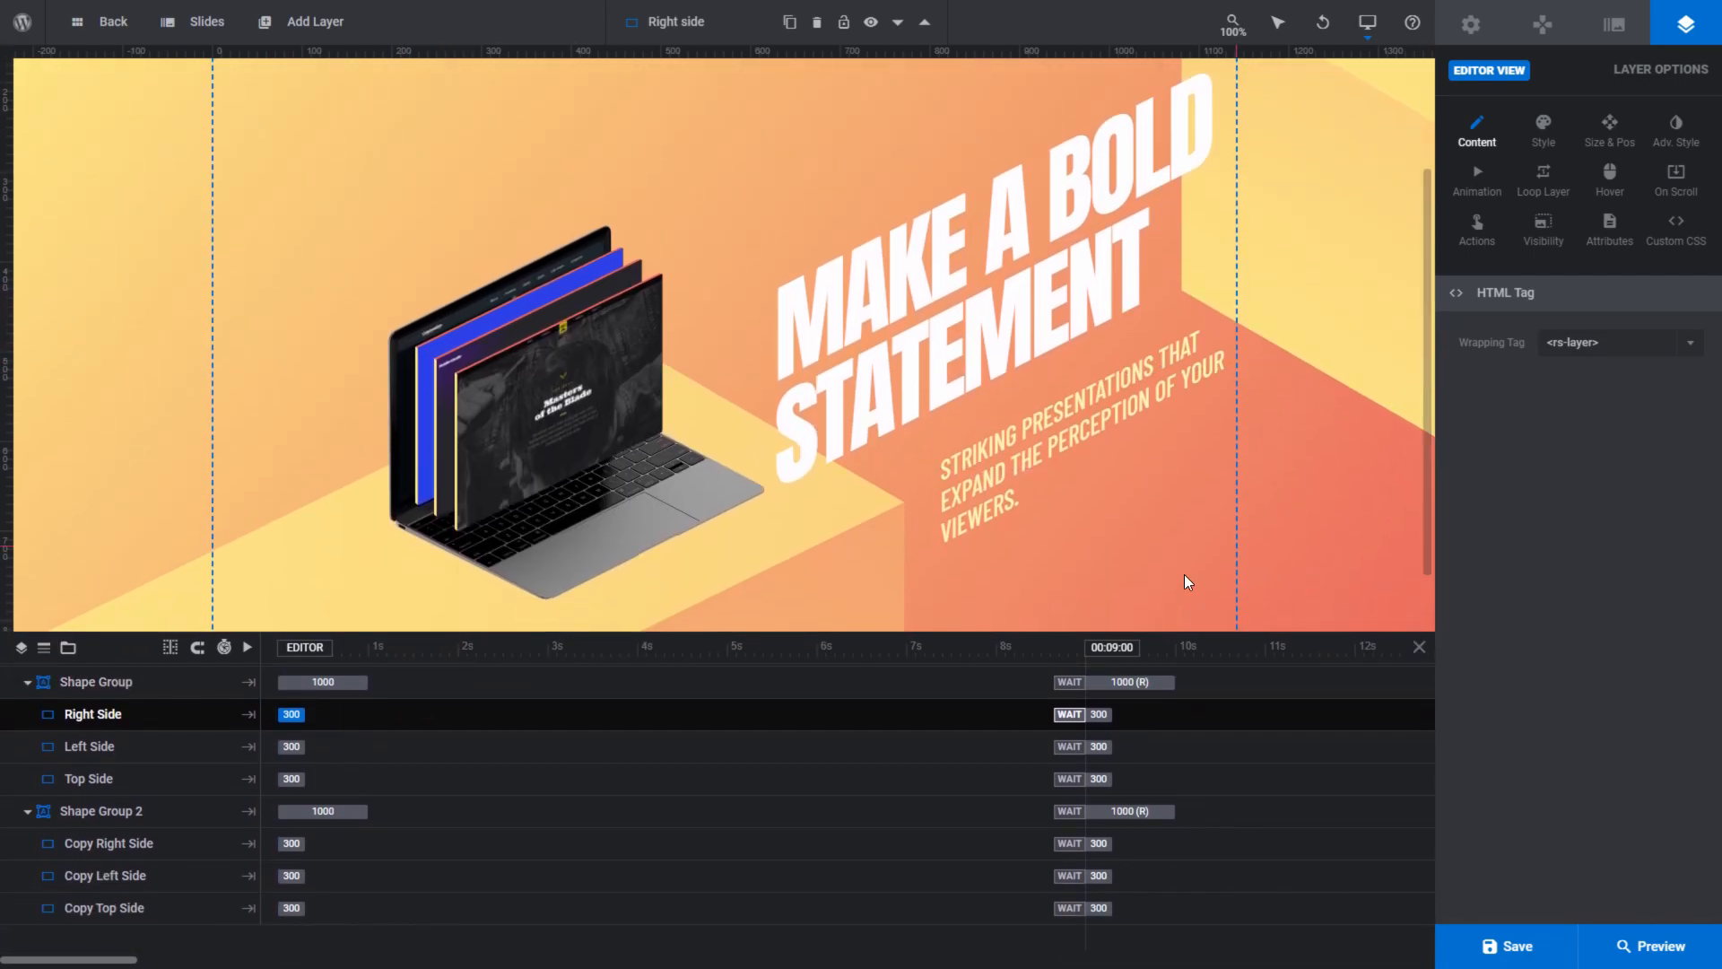
- Browse the Macbook and Screen Group layers in the timeline and scrub the animation from about 5 s to 6 s
{"action": "scroll", "coordinate": [337, 810], "scroll_direction": "up", "scroll_amount": 2}
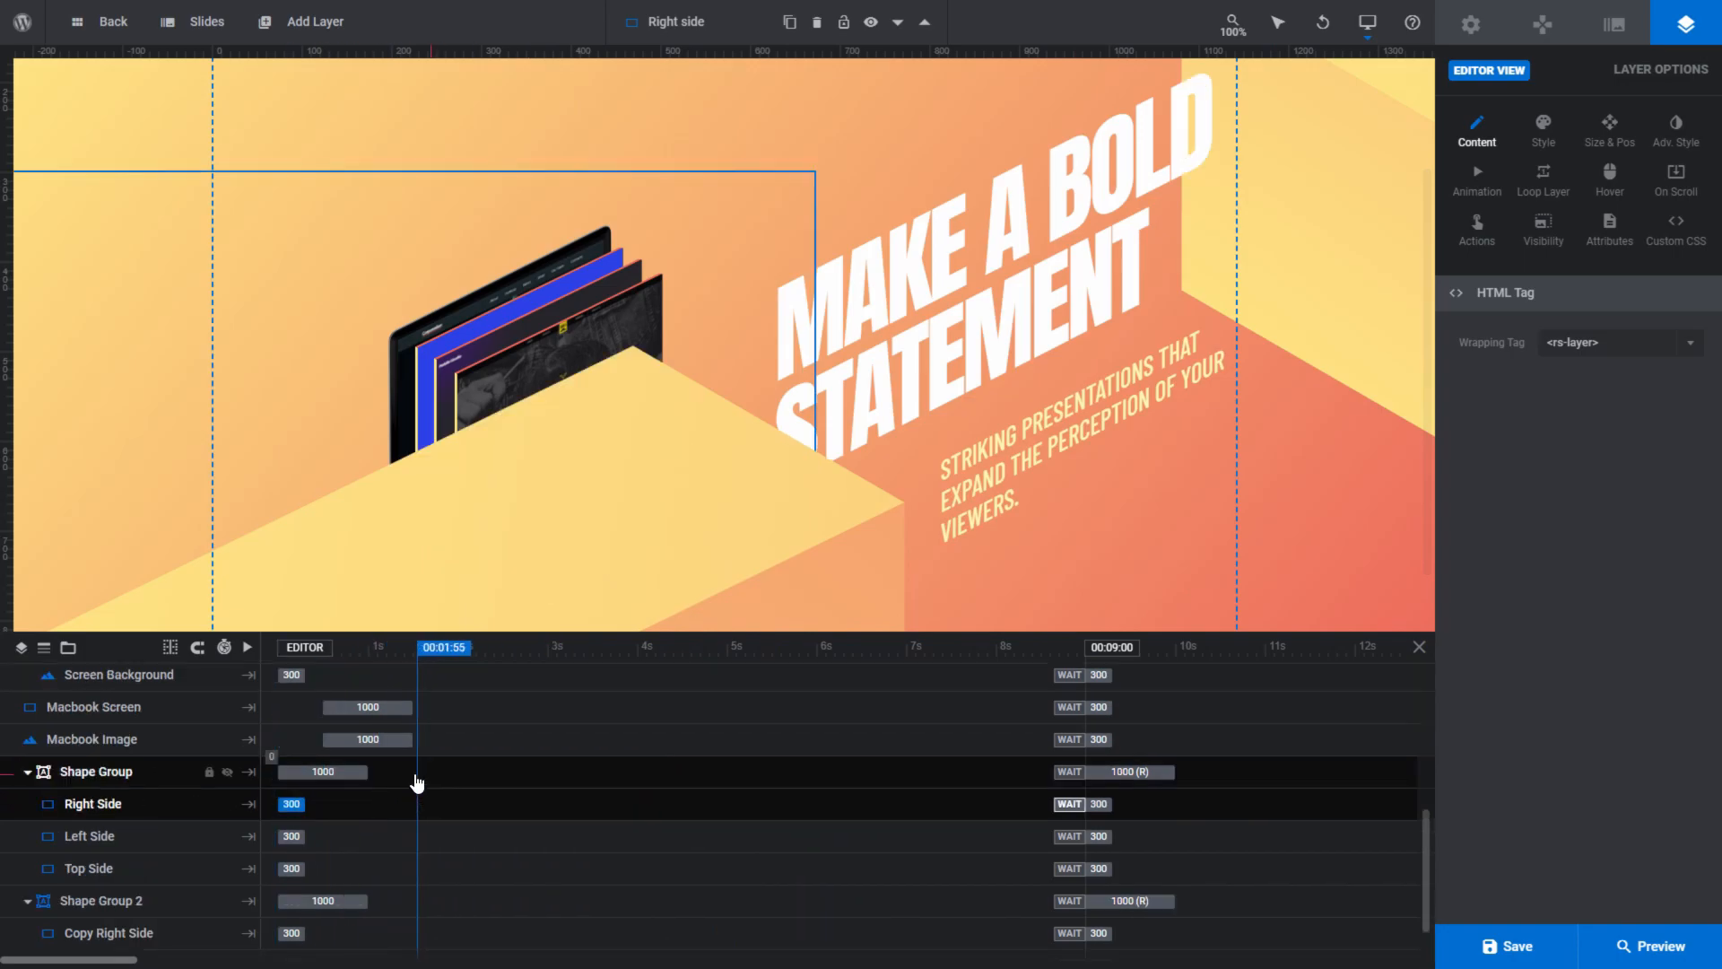
{"action": "left_click", "coordinate": [386, 739]}
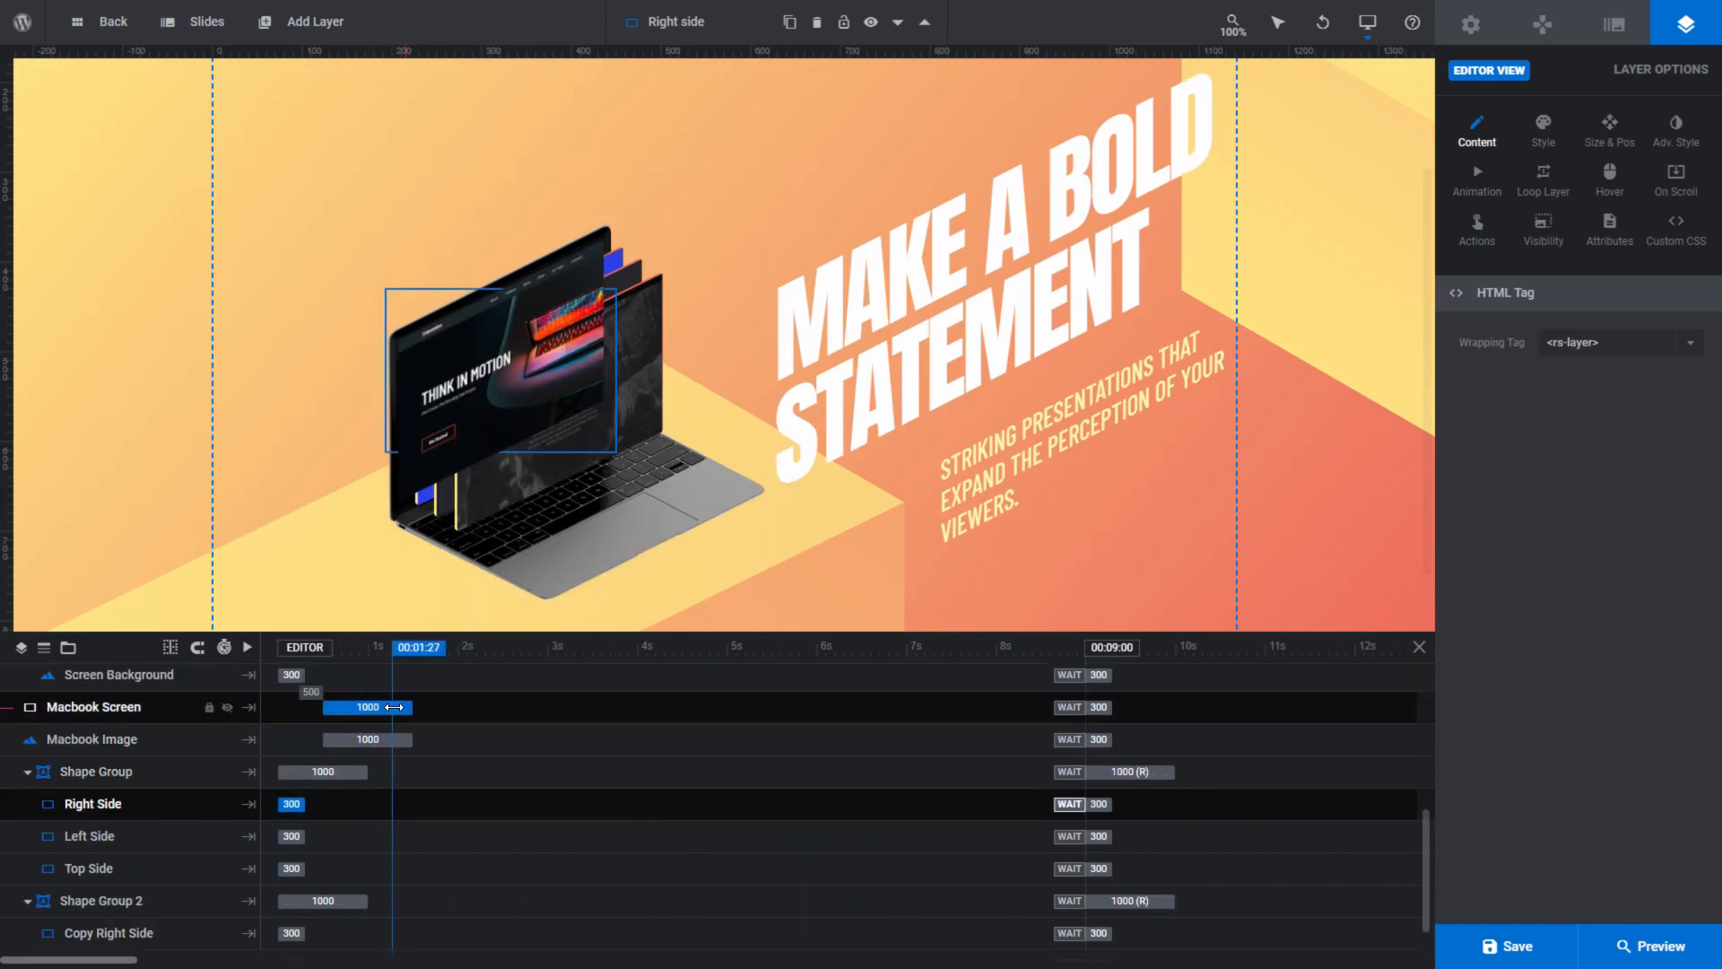
{"action": "scroll", "coordinate": [396, 708], "scroll_direction": "up", "scroll_amount": 2}
{"action": "left_click", "coordinate": [743, 789]}
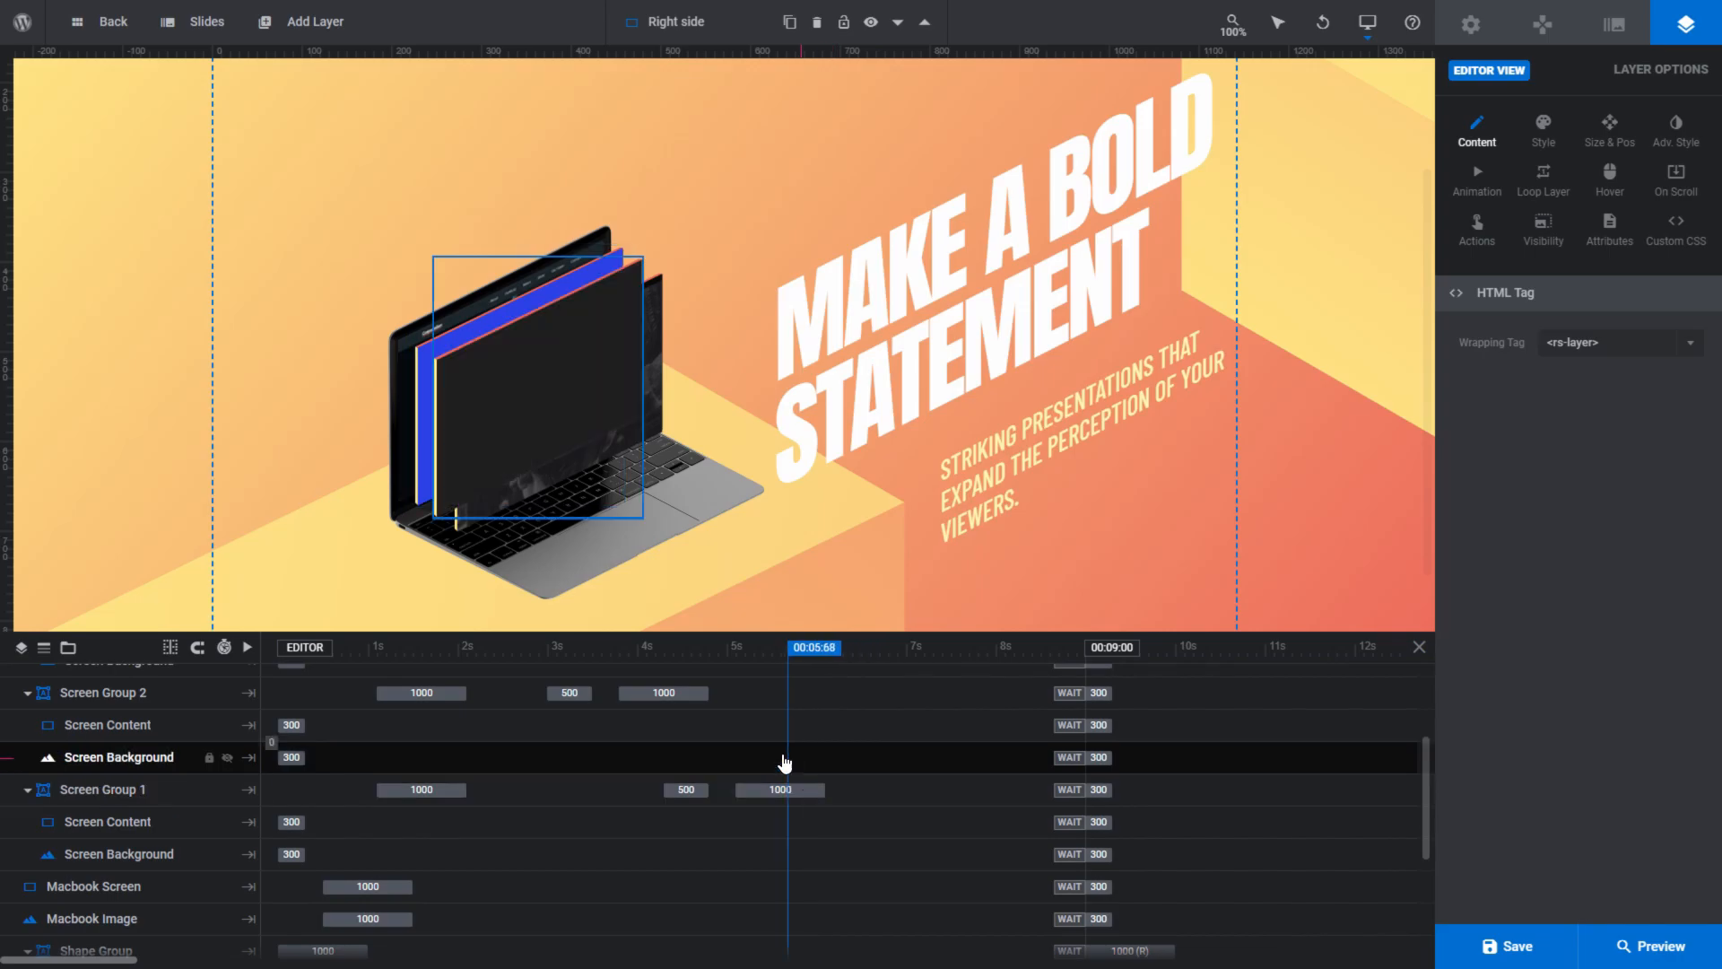
{"action": "left_click", "coordinate": [733, 655]}
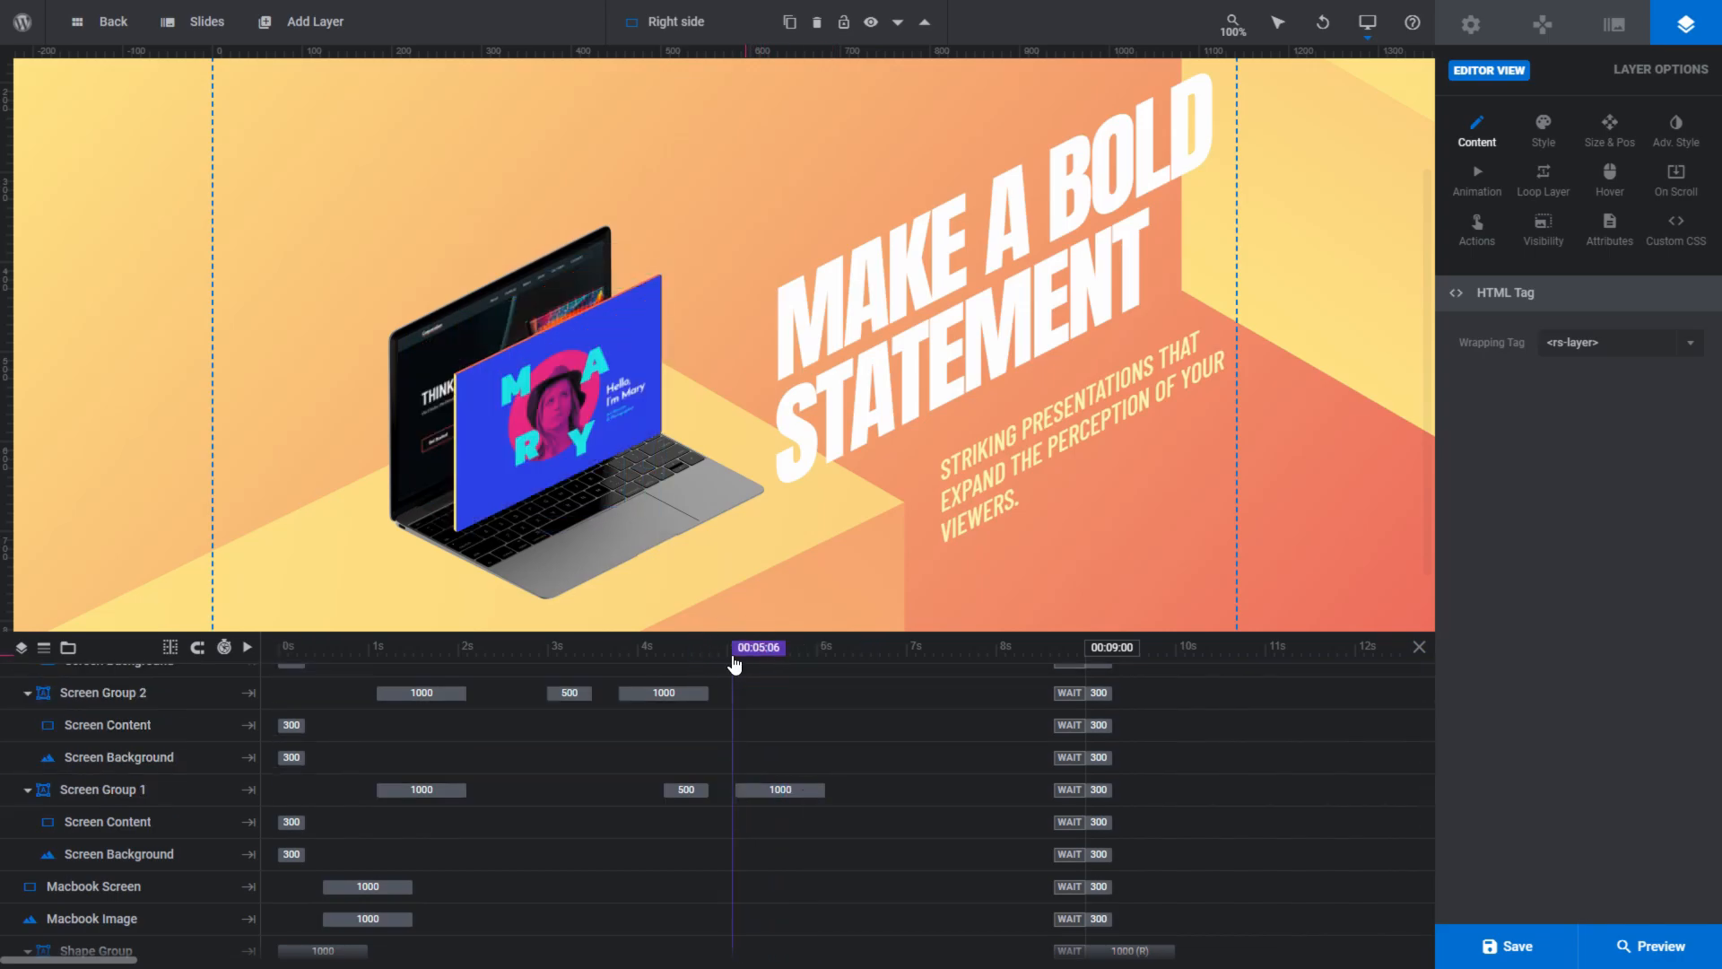
{"action": "left_click_drag", "start_coordinate": [738, 657], "coordinate": [831, 658]}
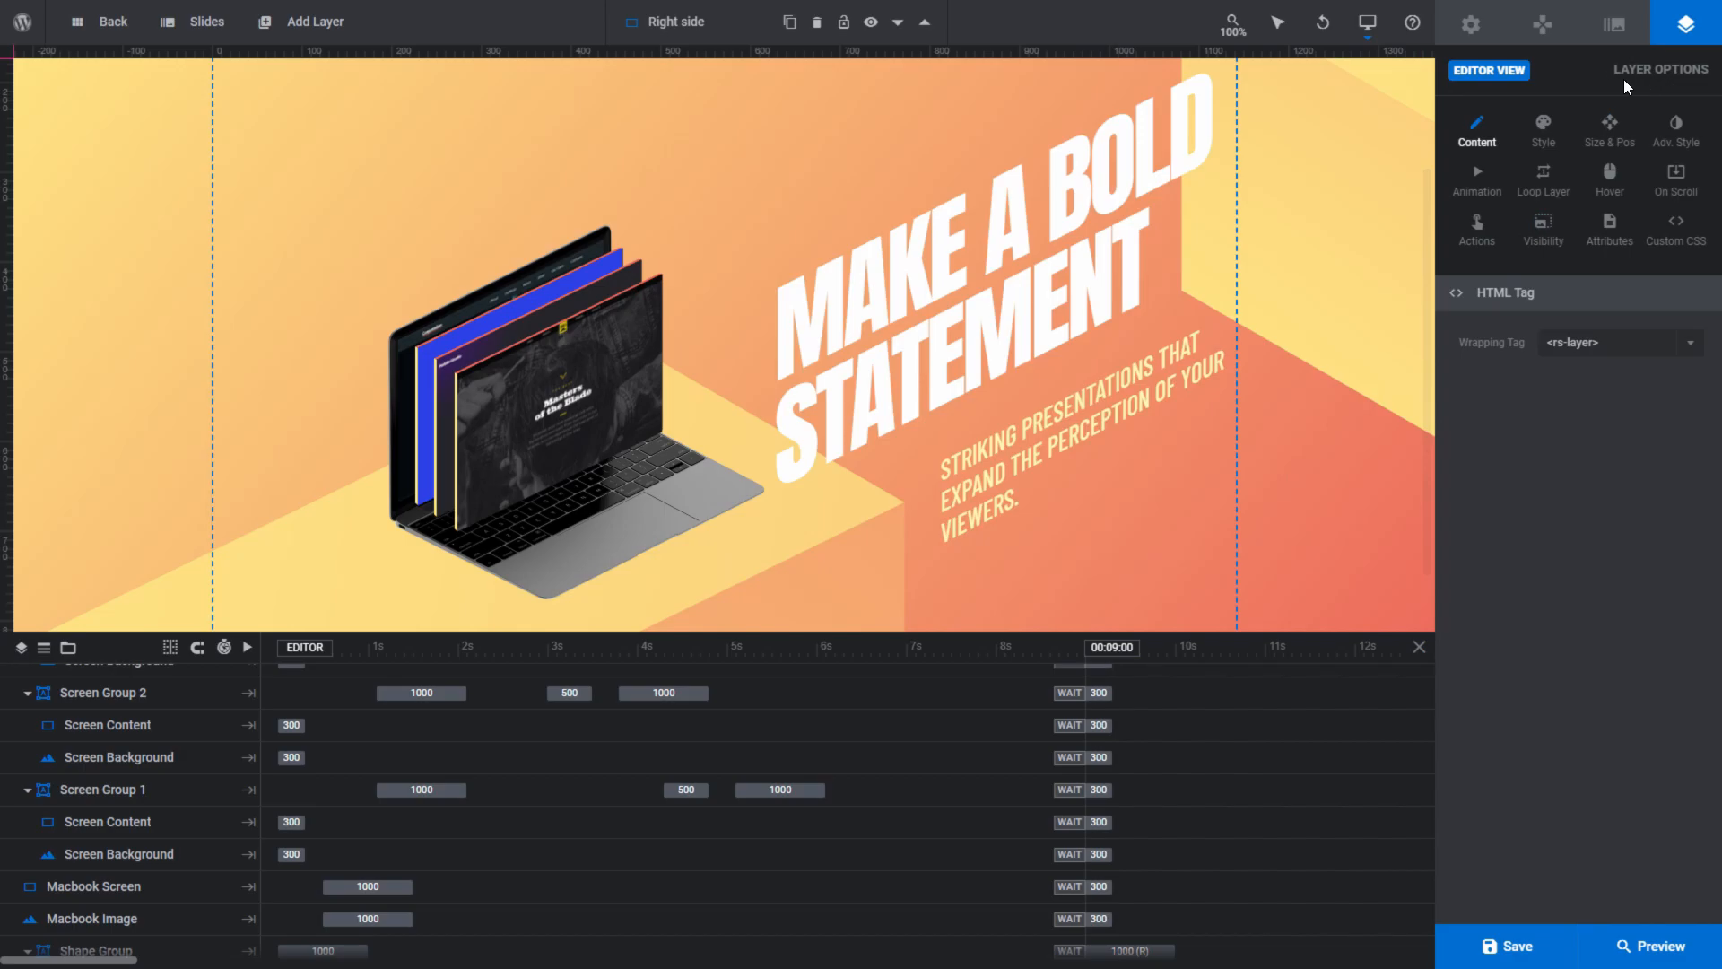
- Look through the Animation options of the Right Side layer, including Keyframes, Basics, Advanced and the layer filters
{"action": "left_click", "coordinate": [1478, 192]}
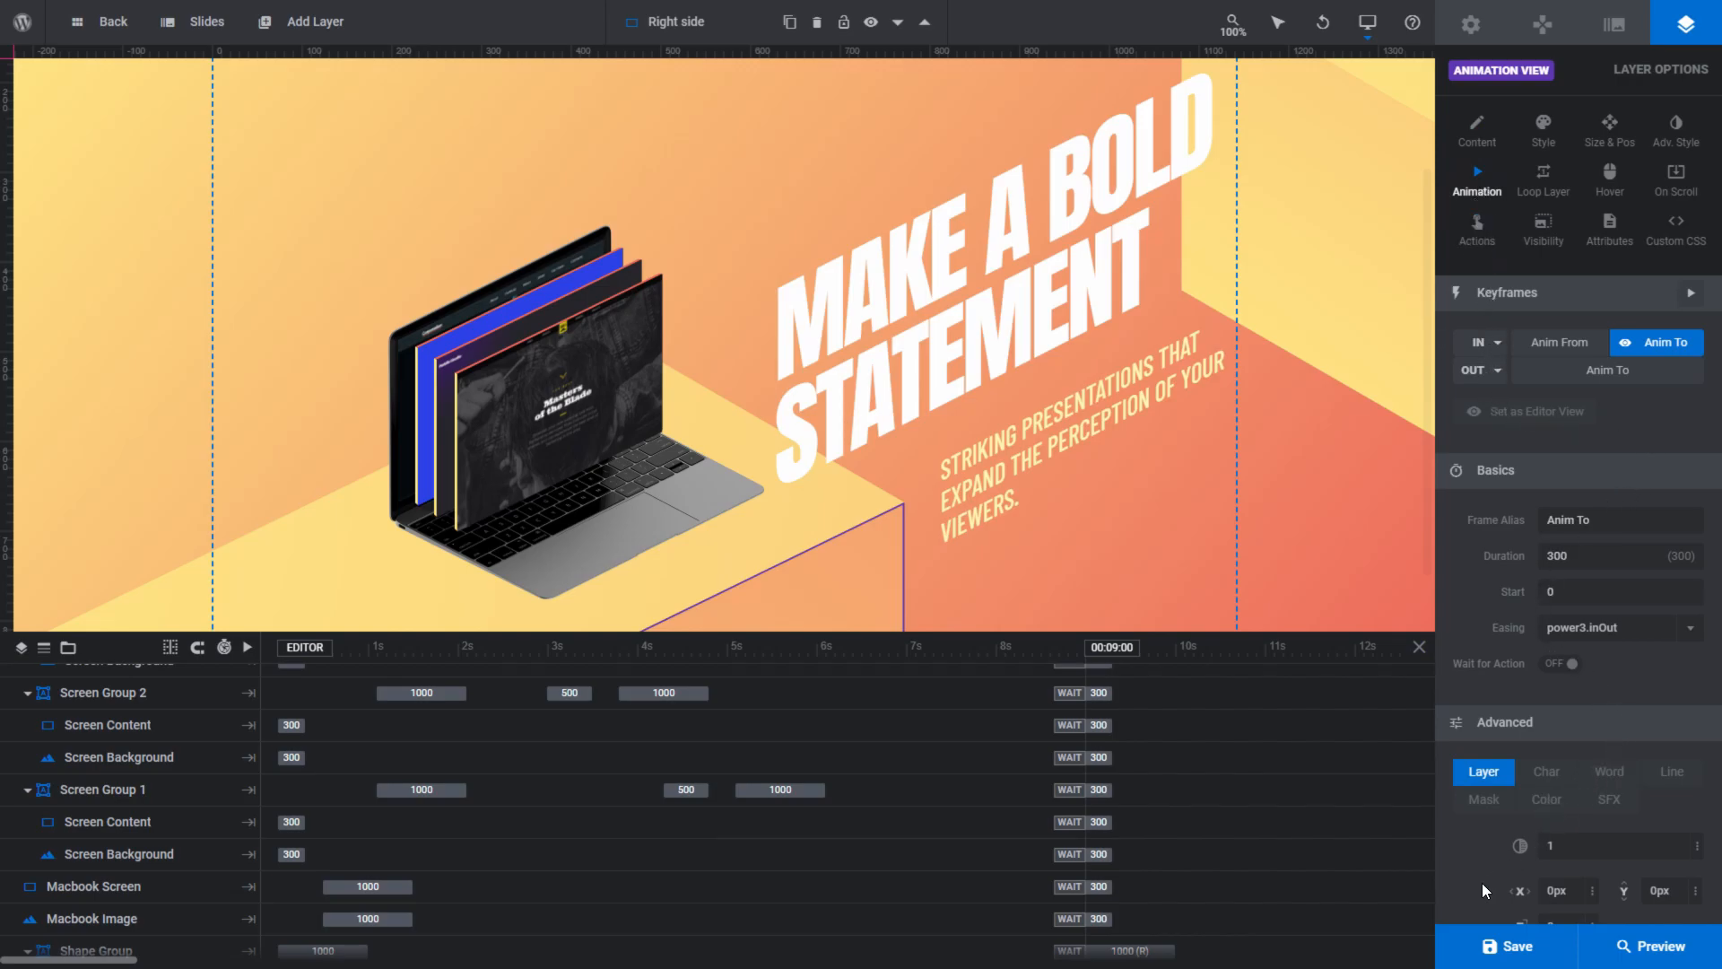
{"action": "scroll", "coordinate": [1482, 882], "scroll_direction": "down", "scroll_amount": 6}
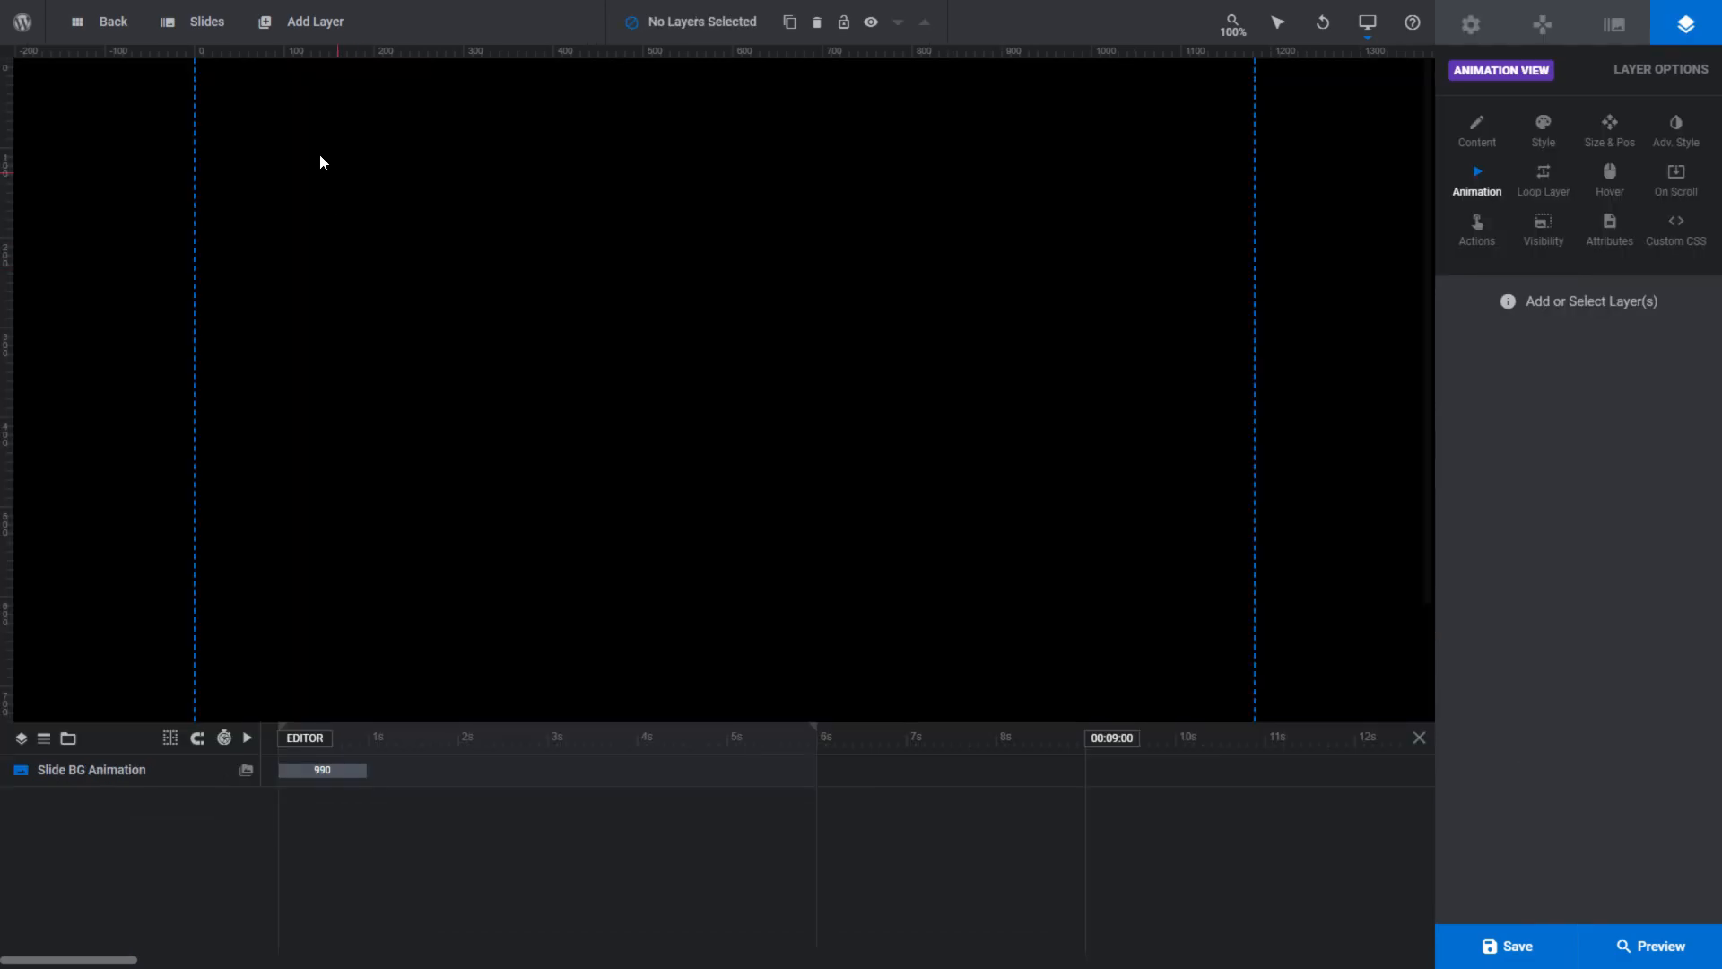
- Add a Quick Style Headline text layer in the extra-bold white headline style to the black slide
{"action": "mouse_move", "coordinate": [301, 21]}
{"action": "mouse_move", "coordinate": [287, 57]}
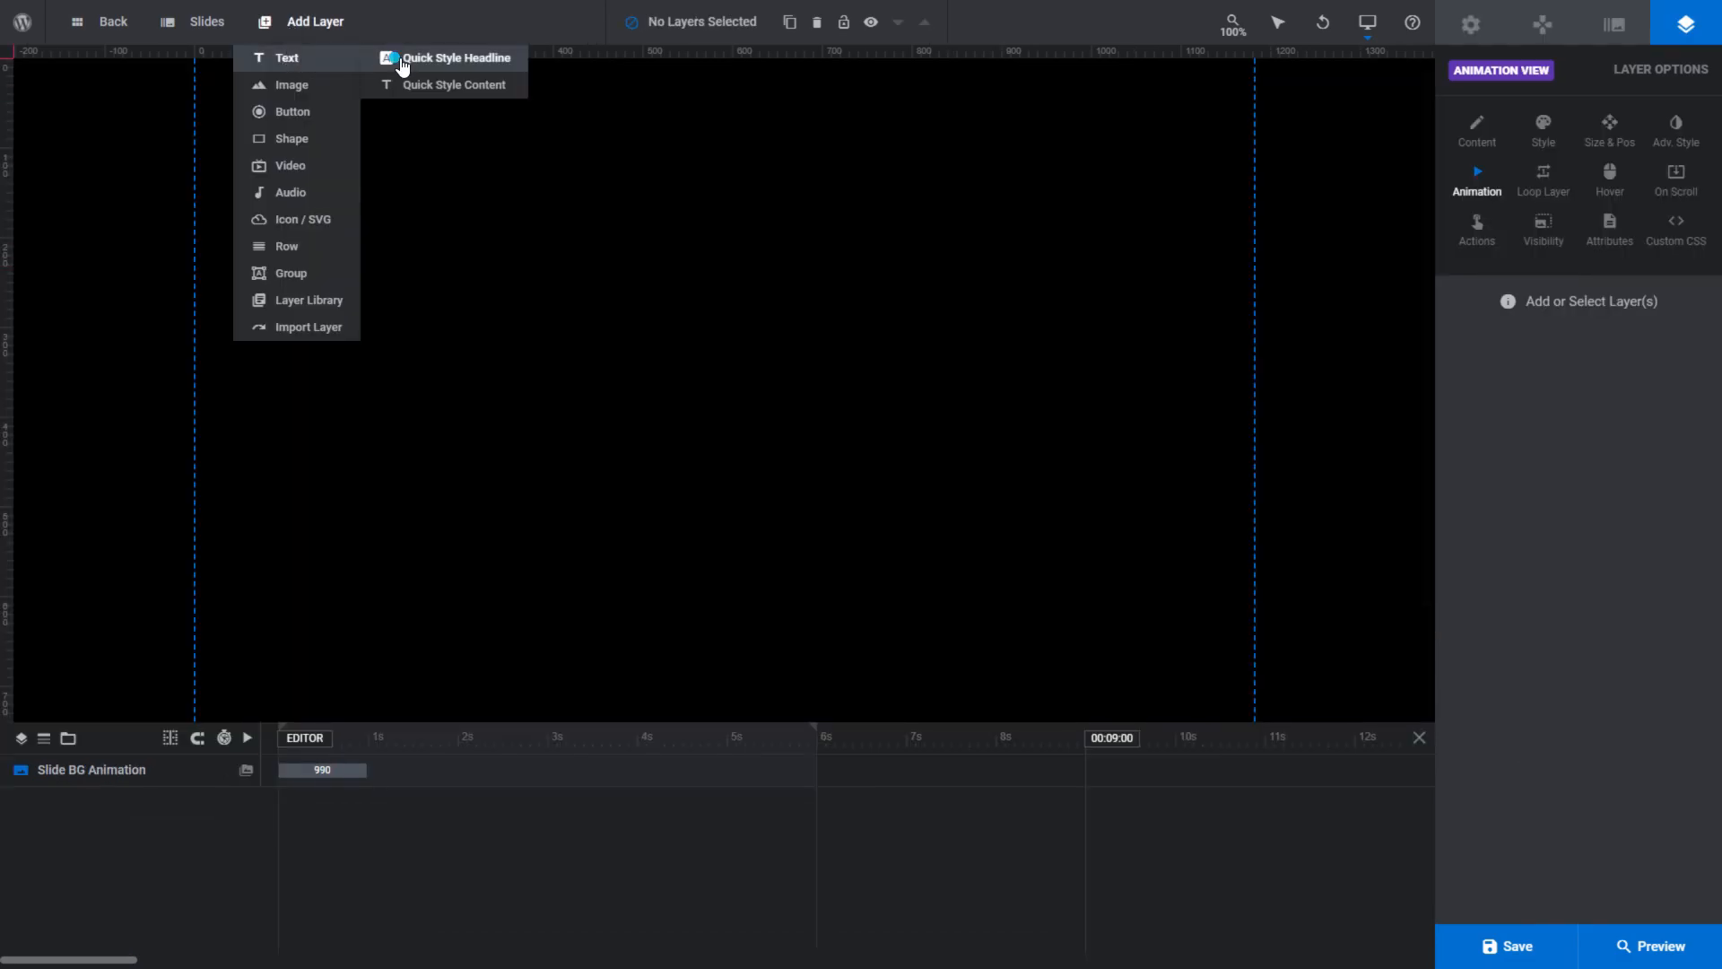
{"action": "left_click", "coordinate": [401, 61]}
{"action": "left_click", "coordinate": [1542, 825]}
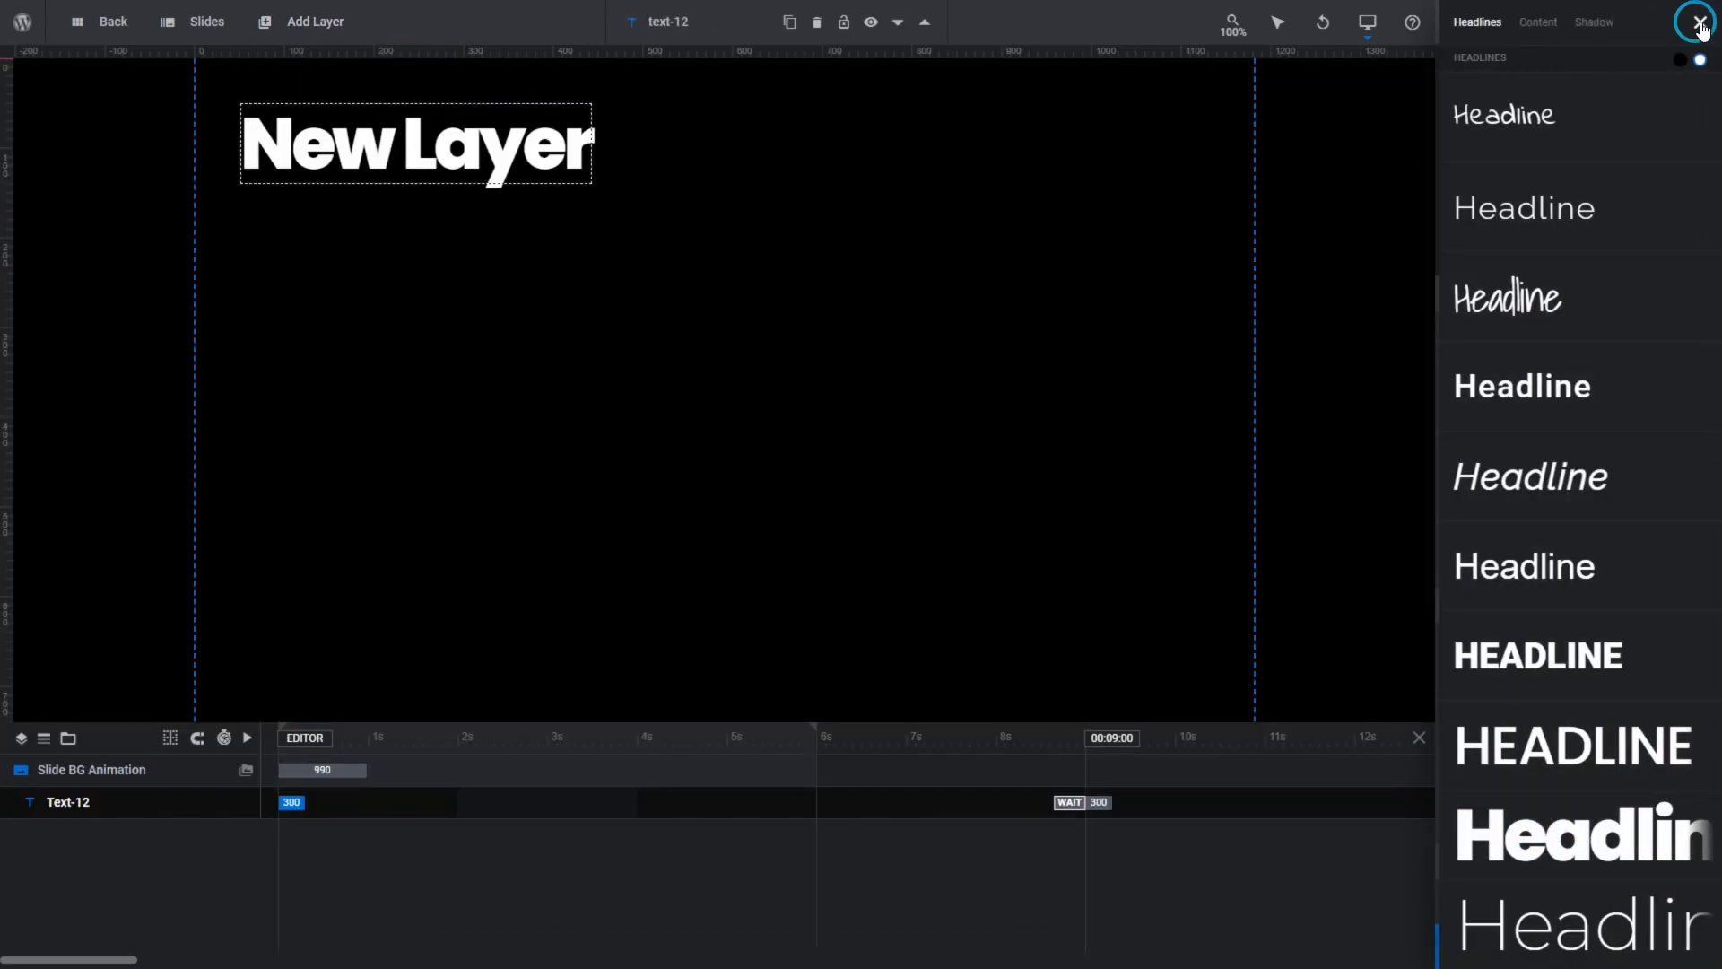
{"action": "left_click", "coordinate": [1697, 23]}
- Change the headline's text to "Animate" and move it down to the middle of the slide's left side
{"action": "left_click_drag", "start_coordinate": [1539, 377], "coordinate": [1418, 385]}
{"action": "type", "text": "Animate"}
{"action": "left_click_drag", "start_coordinate": [499, 165], "coordinate": [489, 388]}
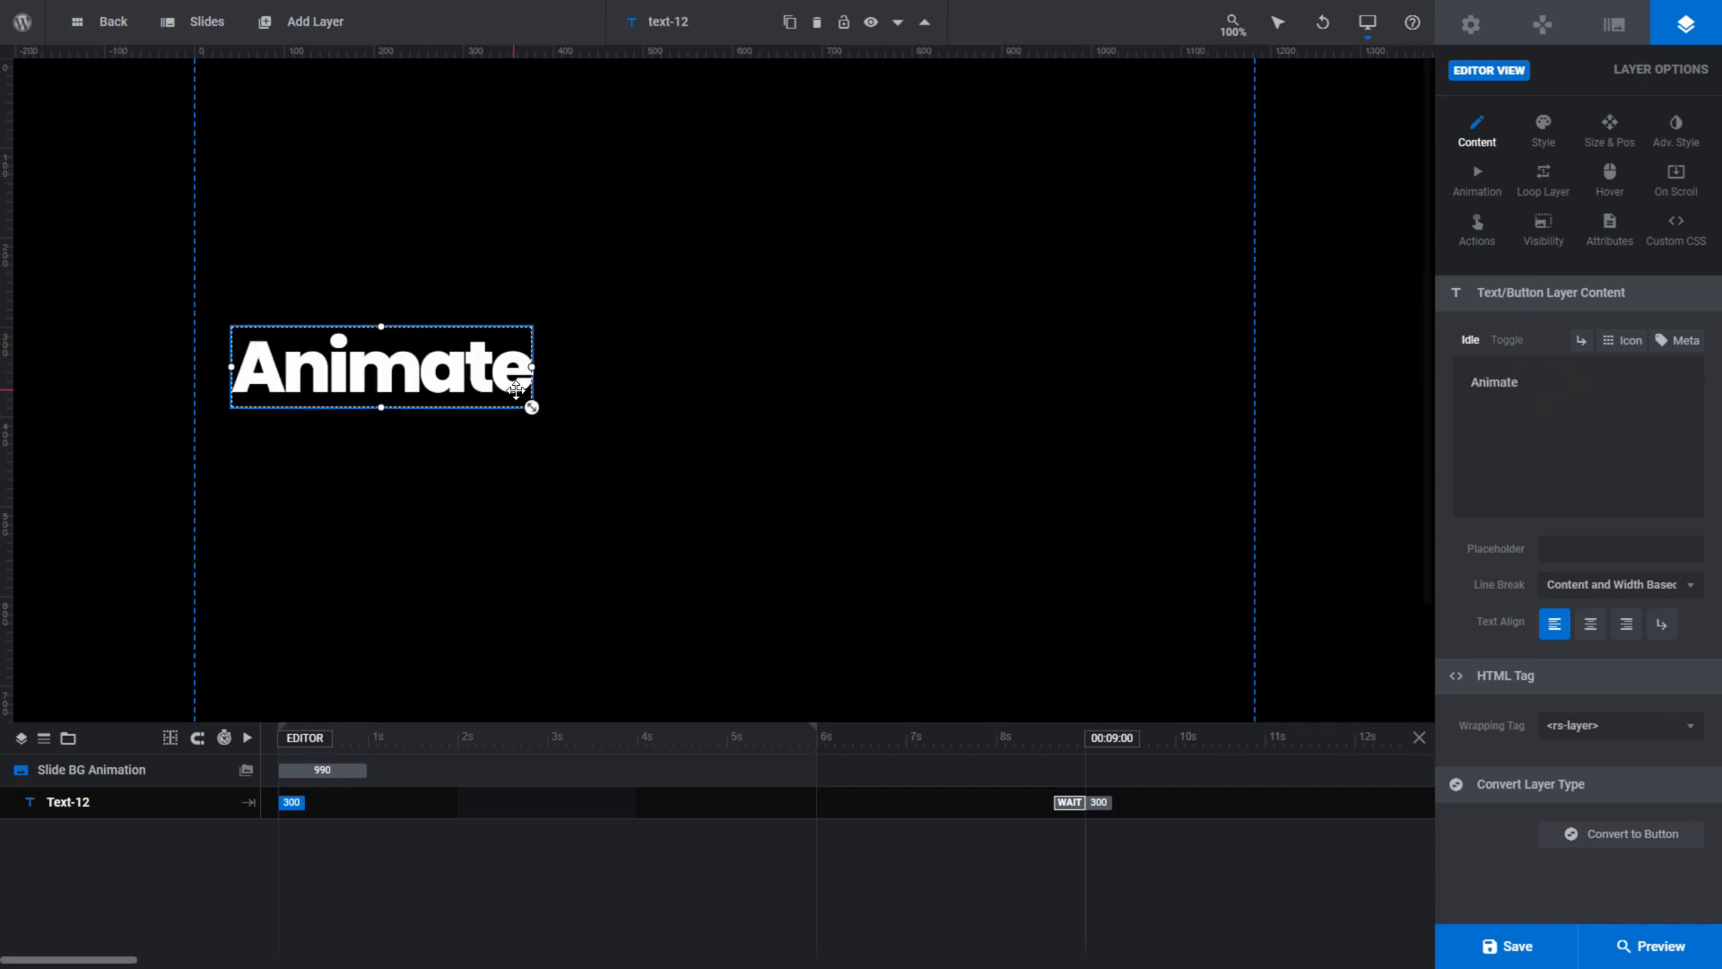
- Set the IN animation of the Animate text layer to the simple transition No Animation
{"action": "left_click", "coordinate": [1478, 179]}
{"action": "left_click", "coordinate": [1498, 368]}
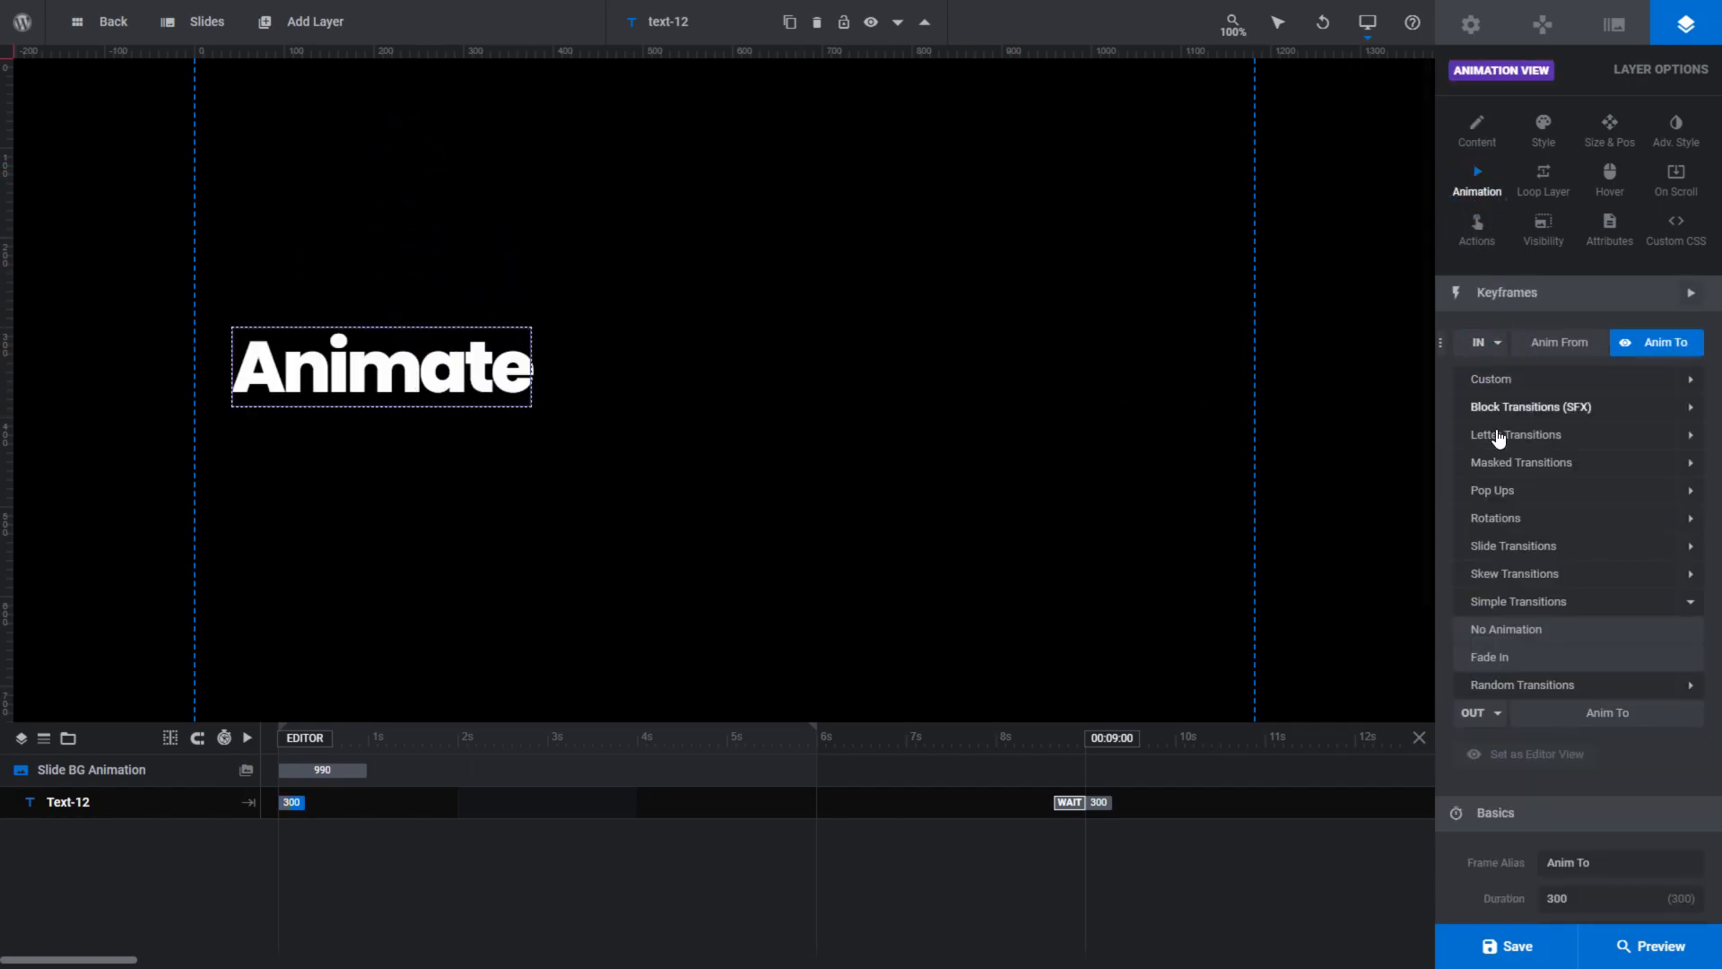
{"action": "left_click", "coordinate": [1502, 631]}
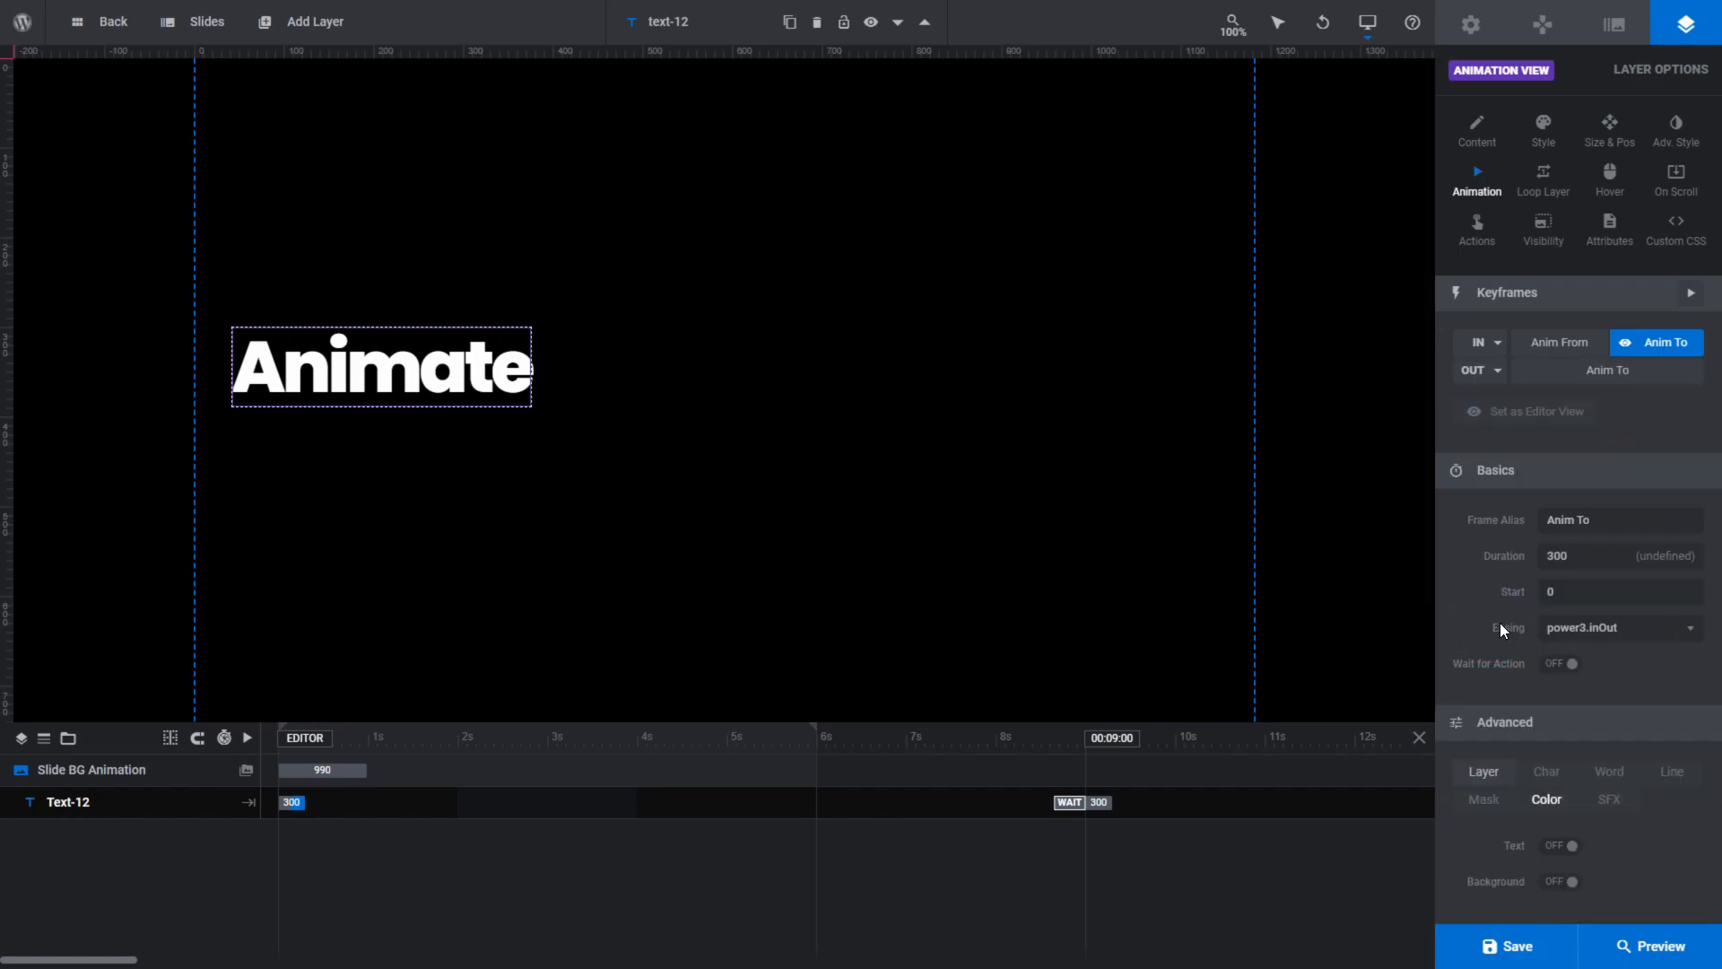
- In the Anim To keyframe, move the Animate text across the slide to an X offset of about 665 px
{"action": "left_click", "coordinate": [1570, 342]}
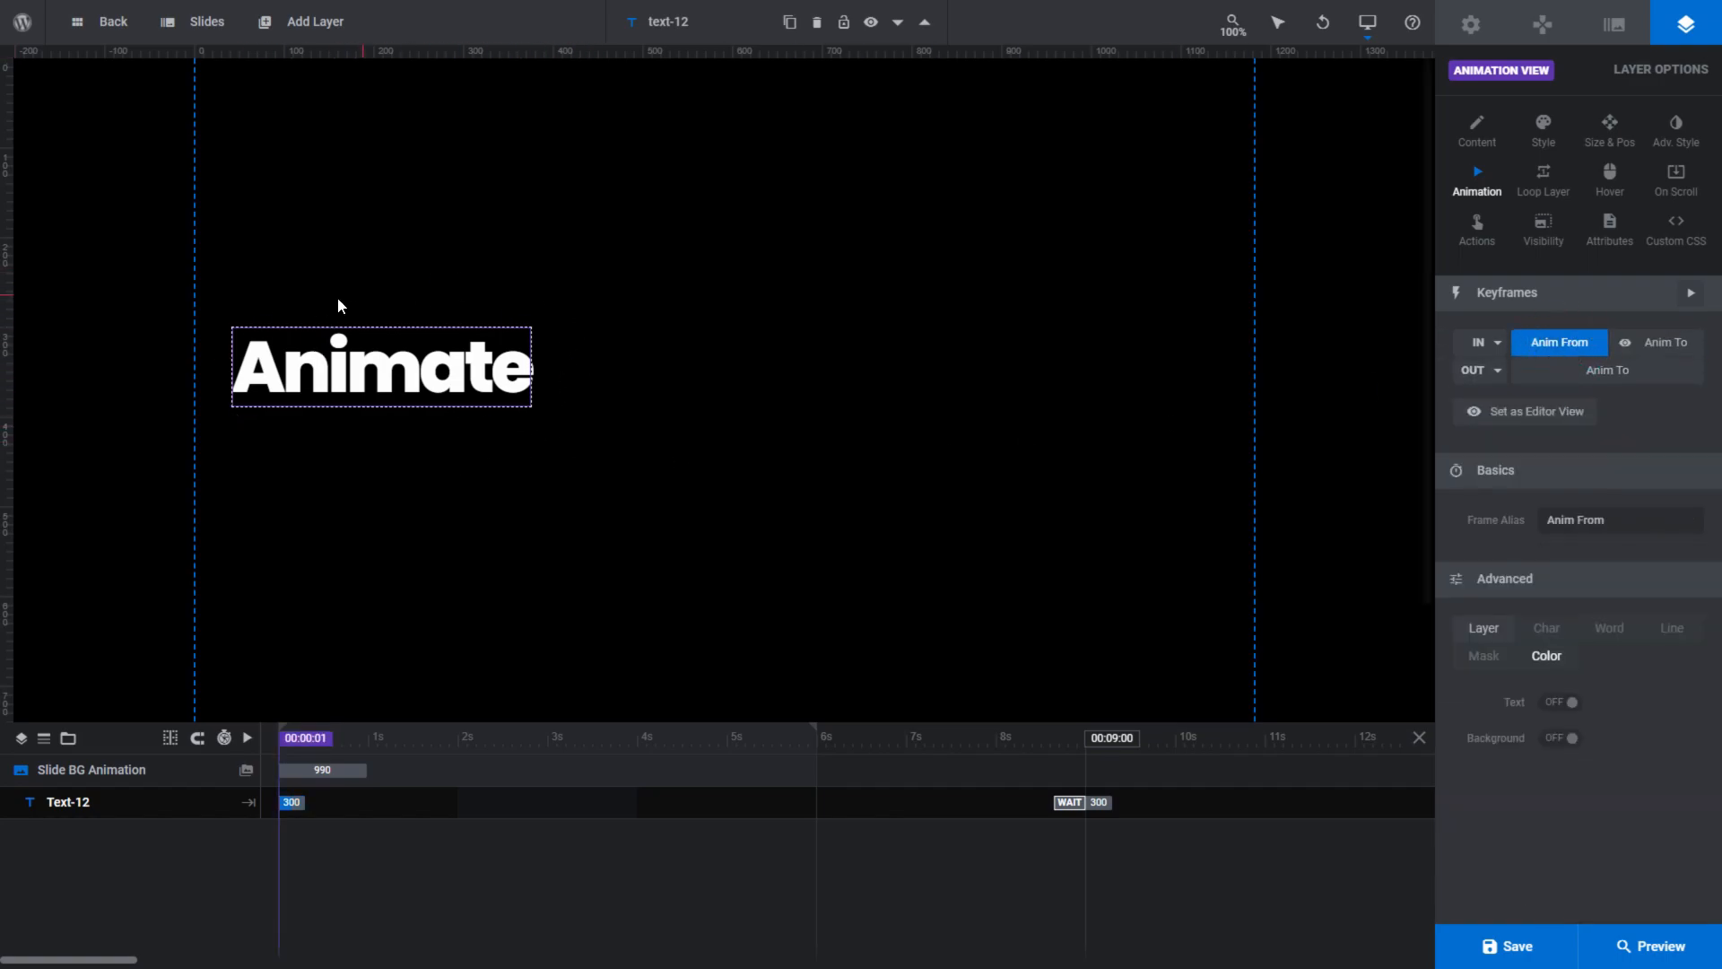
{"action": "left_click", "coordinate": [1658, 344]}
{"action": "left_click_drag", "start_coordinate": [422, 375], "coordinate": [1020, 377]}
- In the Anim From keyframe, enable text color animation and set the color to yellow #ffcc00
{"action": "left_click", "coordinate": [1543, 347]}
{"action": "left_click", "coordinate": [1551, 705]}
{"action": "left_click", "coordinate": [1550, 737]}
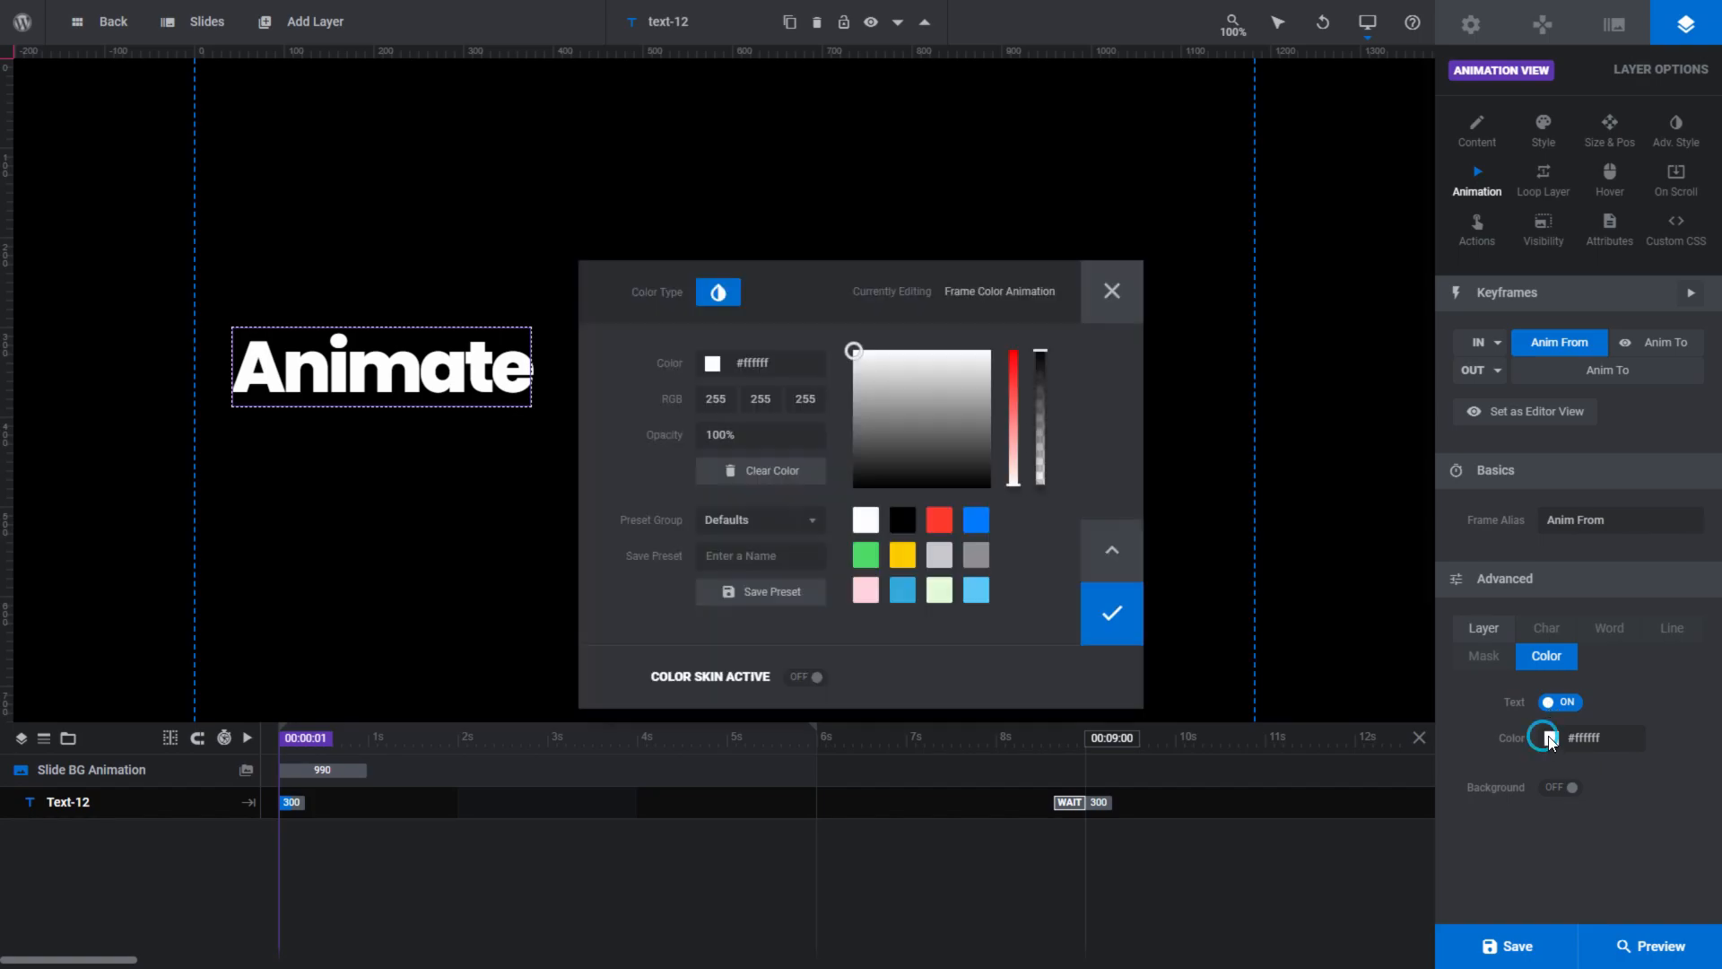
{"action": "left_click", "coordinate": [903, 554]}
{"action": "left_click", "coordinate": [1132, 628]}
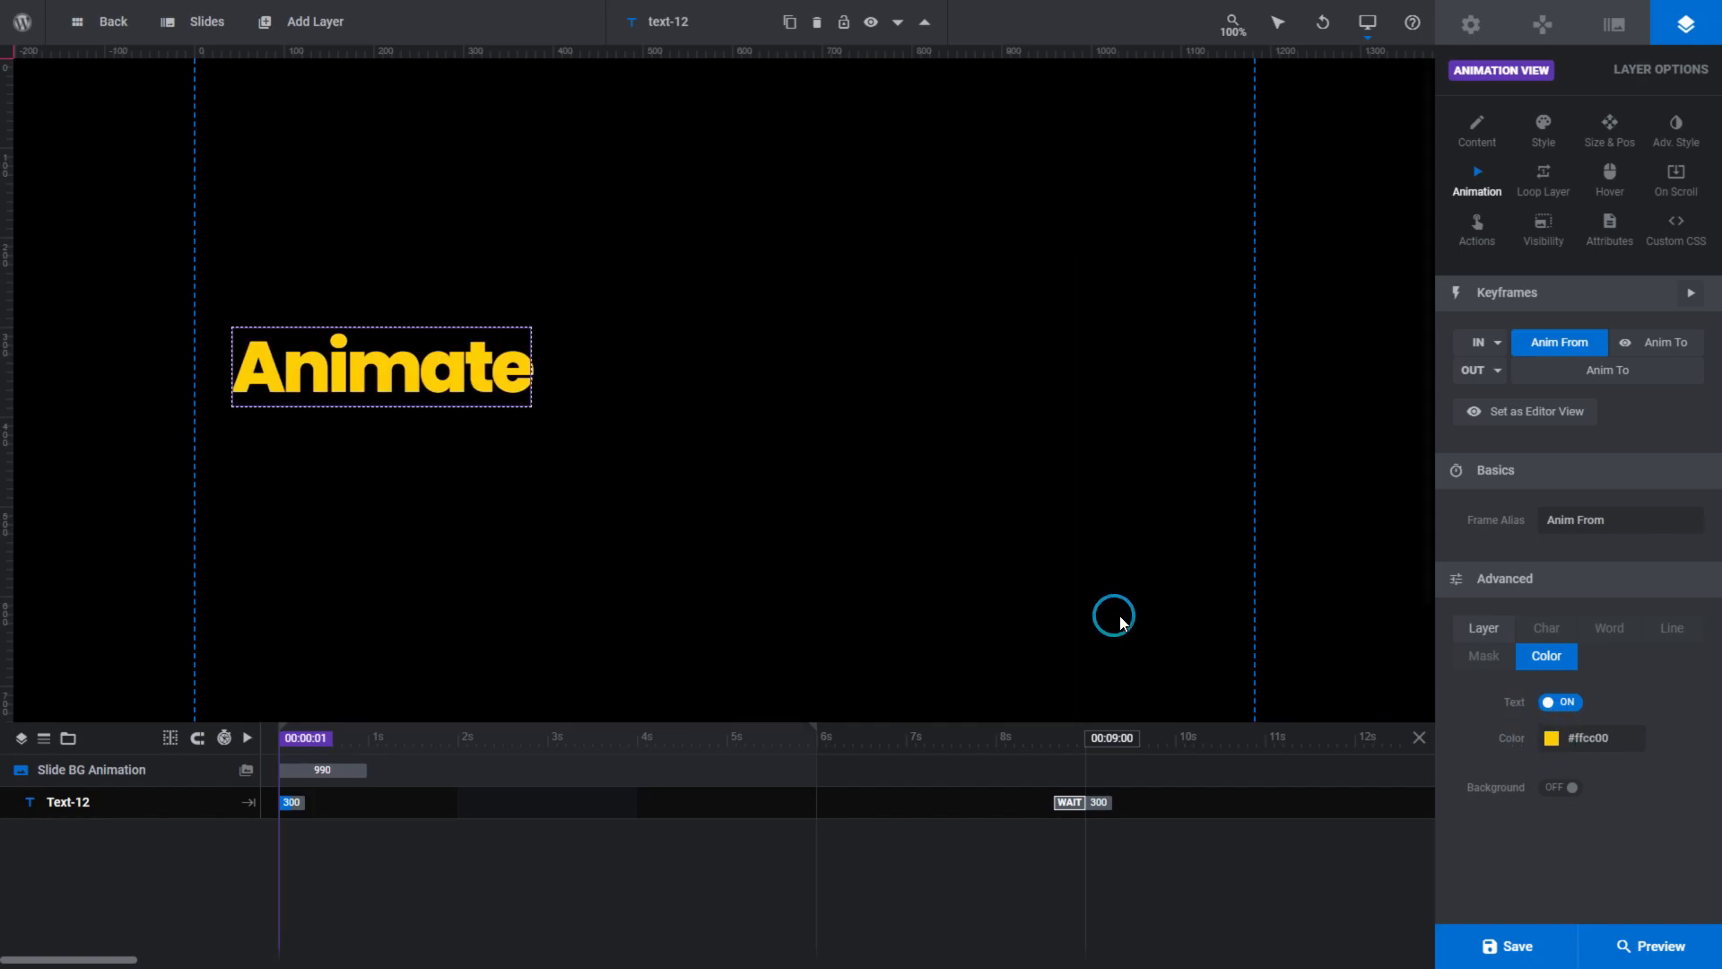
- Set the Anim From keyframe's horizontal and vertical layer scale to .7
{"action": "left_click", "coordinate": [1483, 628]}
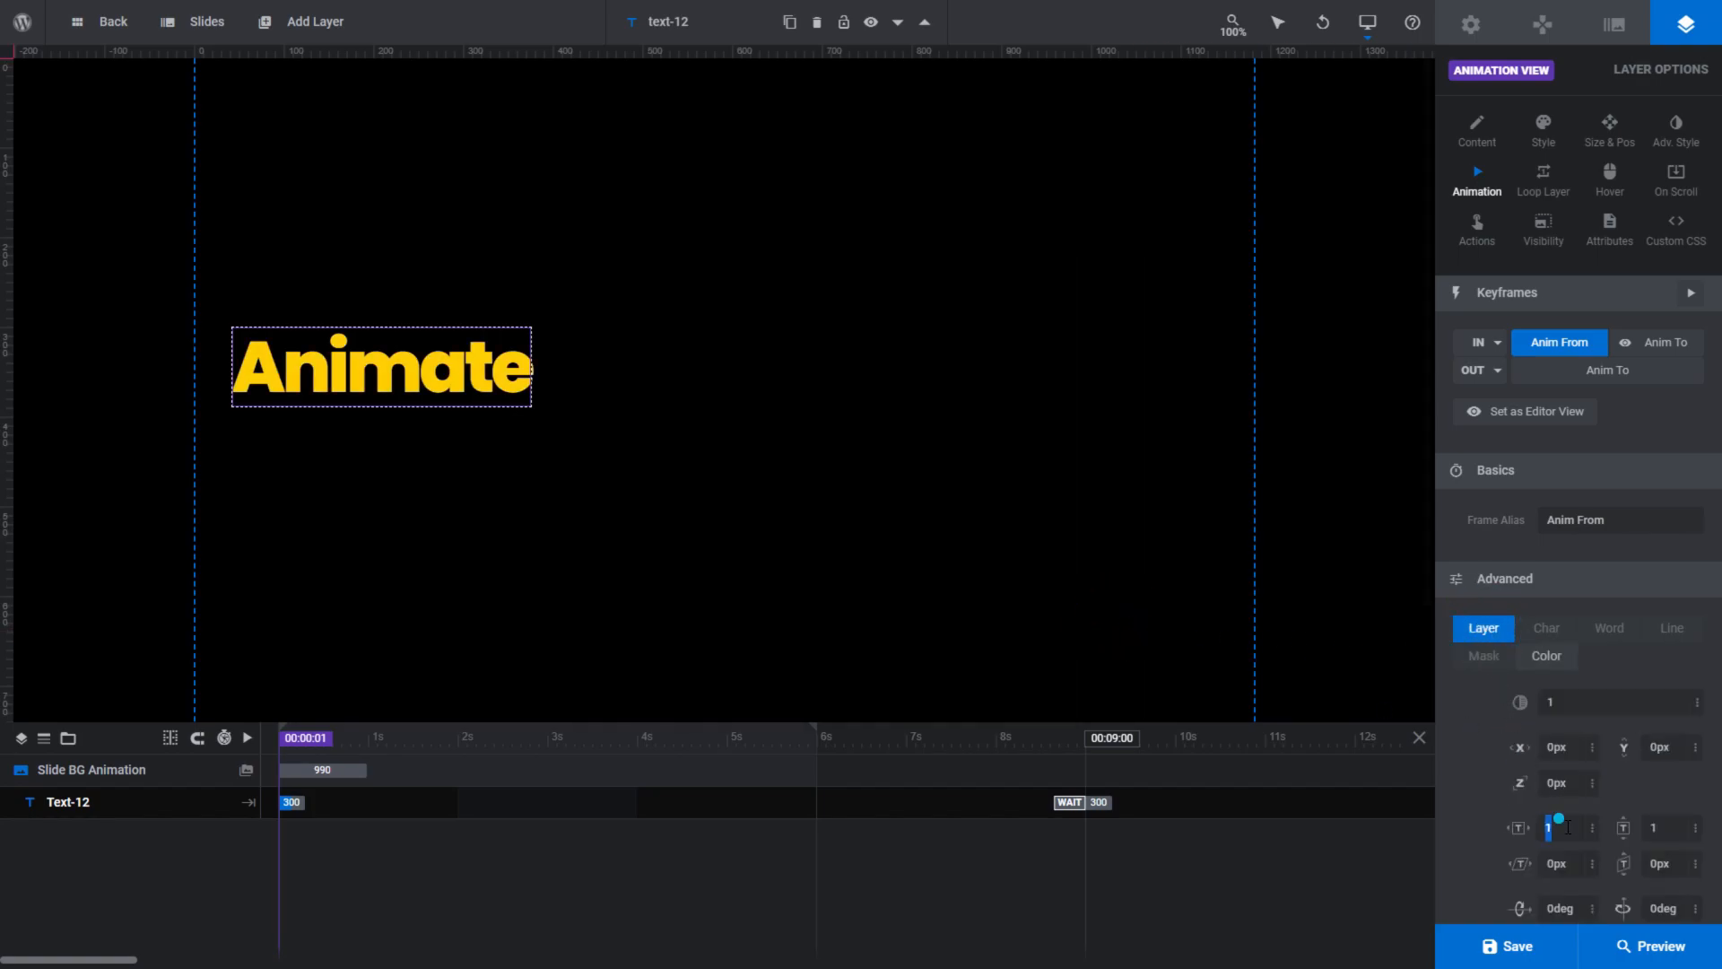
{"action": "key", "text": "BackSpace"}
{"action": "type", "text": "7"}
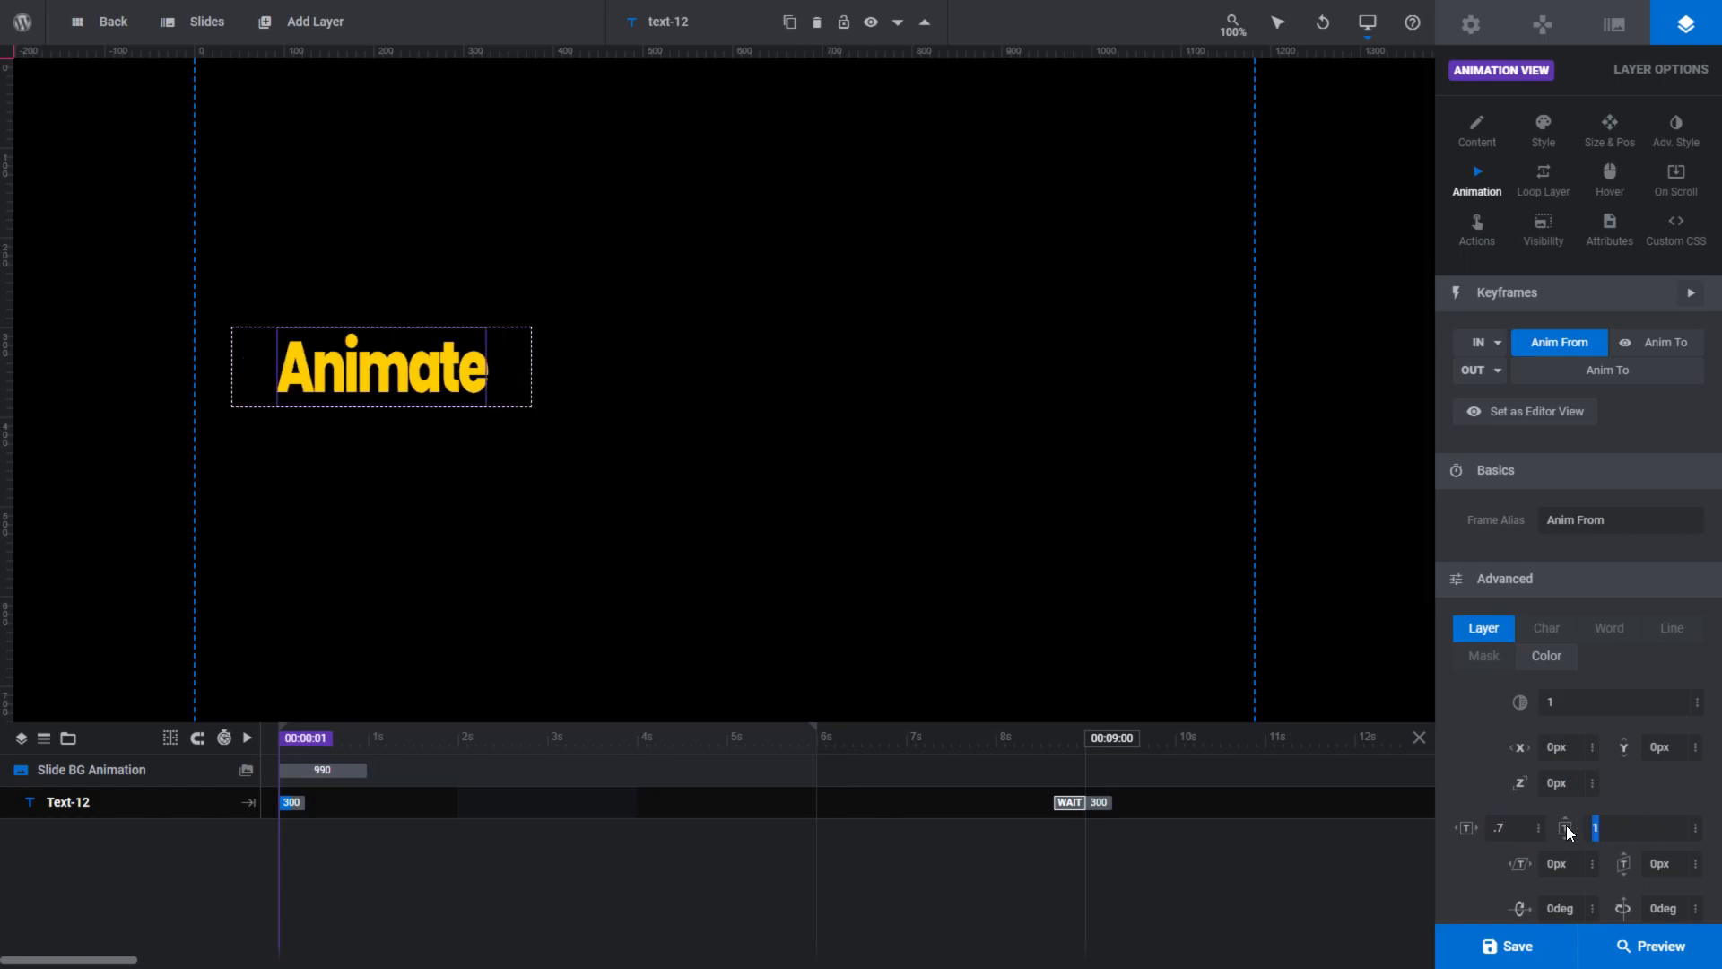
{"action": "key", "text": "Tab"}
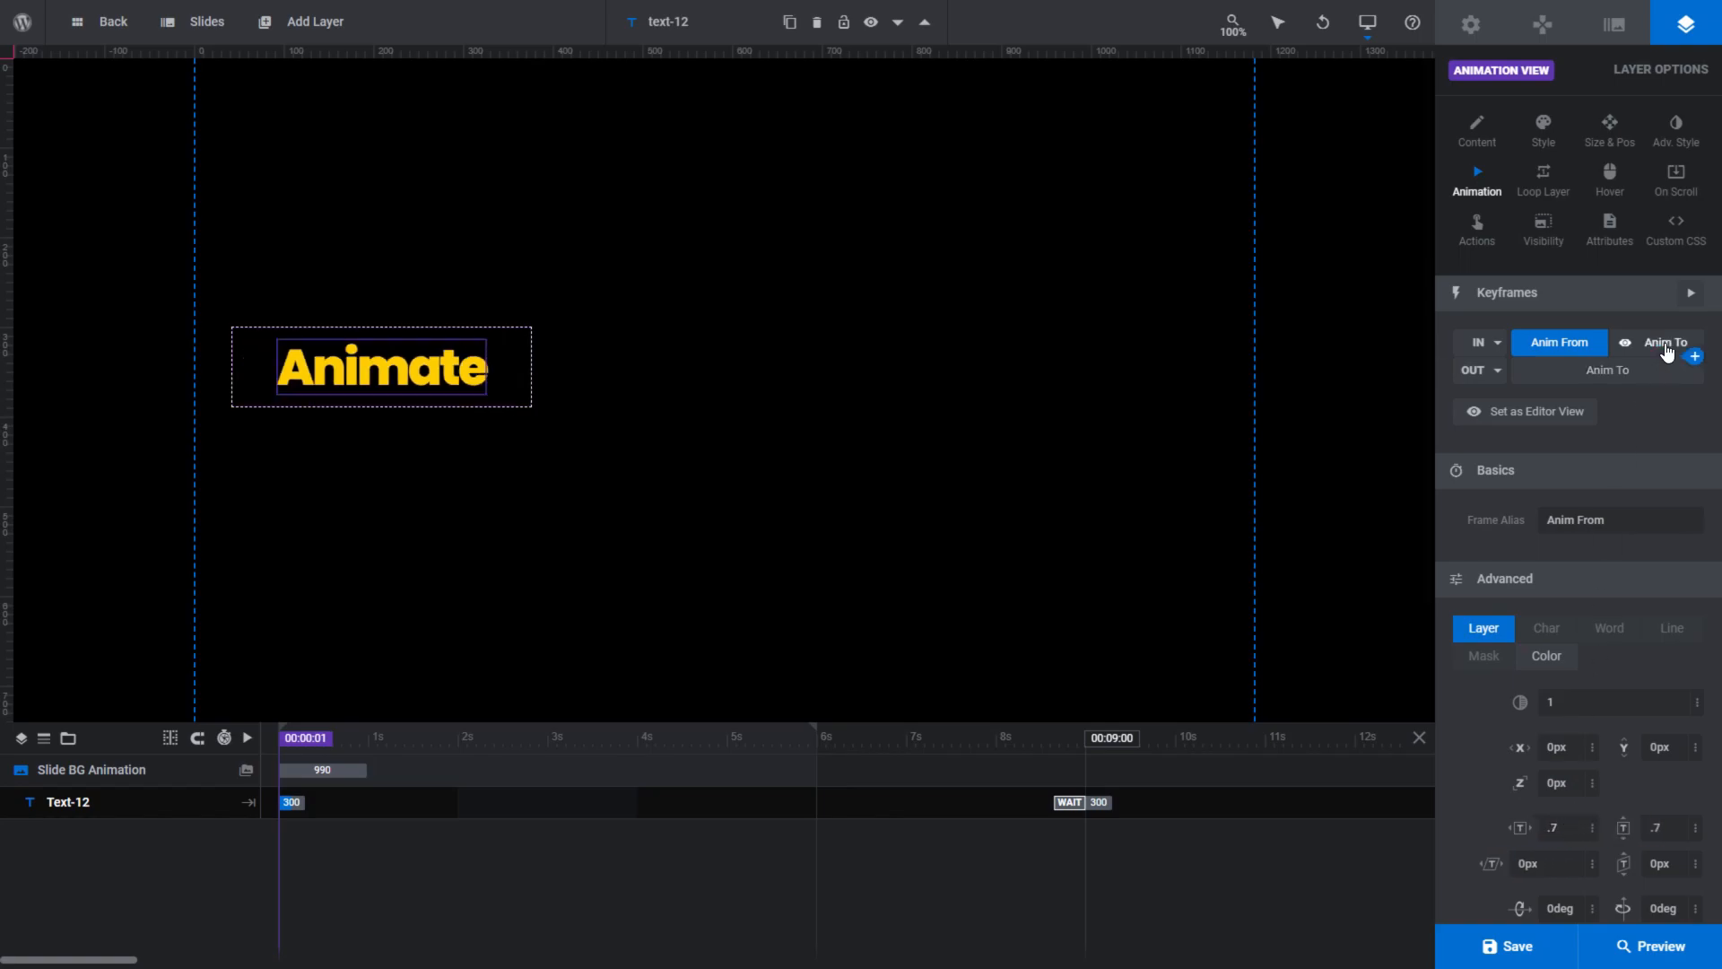
- In the Anim To keyframe, enable text color animation and set the color to the blue preset
{"action": "left_click", "coordinate": [1667, 345]}
{"action": "left_click", "coordinate": [1557, 801]}
{"action": "left_click", "coordinate": [1549, 845]}
{"action": "left_click", "coordinate": [1551, 881]}
{"action": "left_click", "coordinate": [977, 518]}
{"action": "left_click", "coordinate": [1110, 612]}
- Set the Anim To keyframe's horizontal and vertical layer scale to 1.5
{"action": "left_click", "coordinate": [1483, 773]}
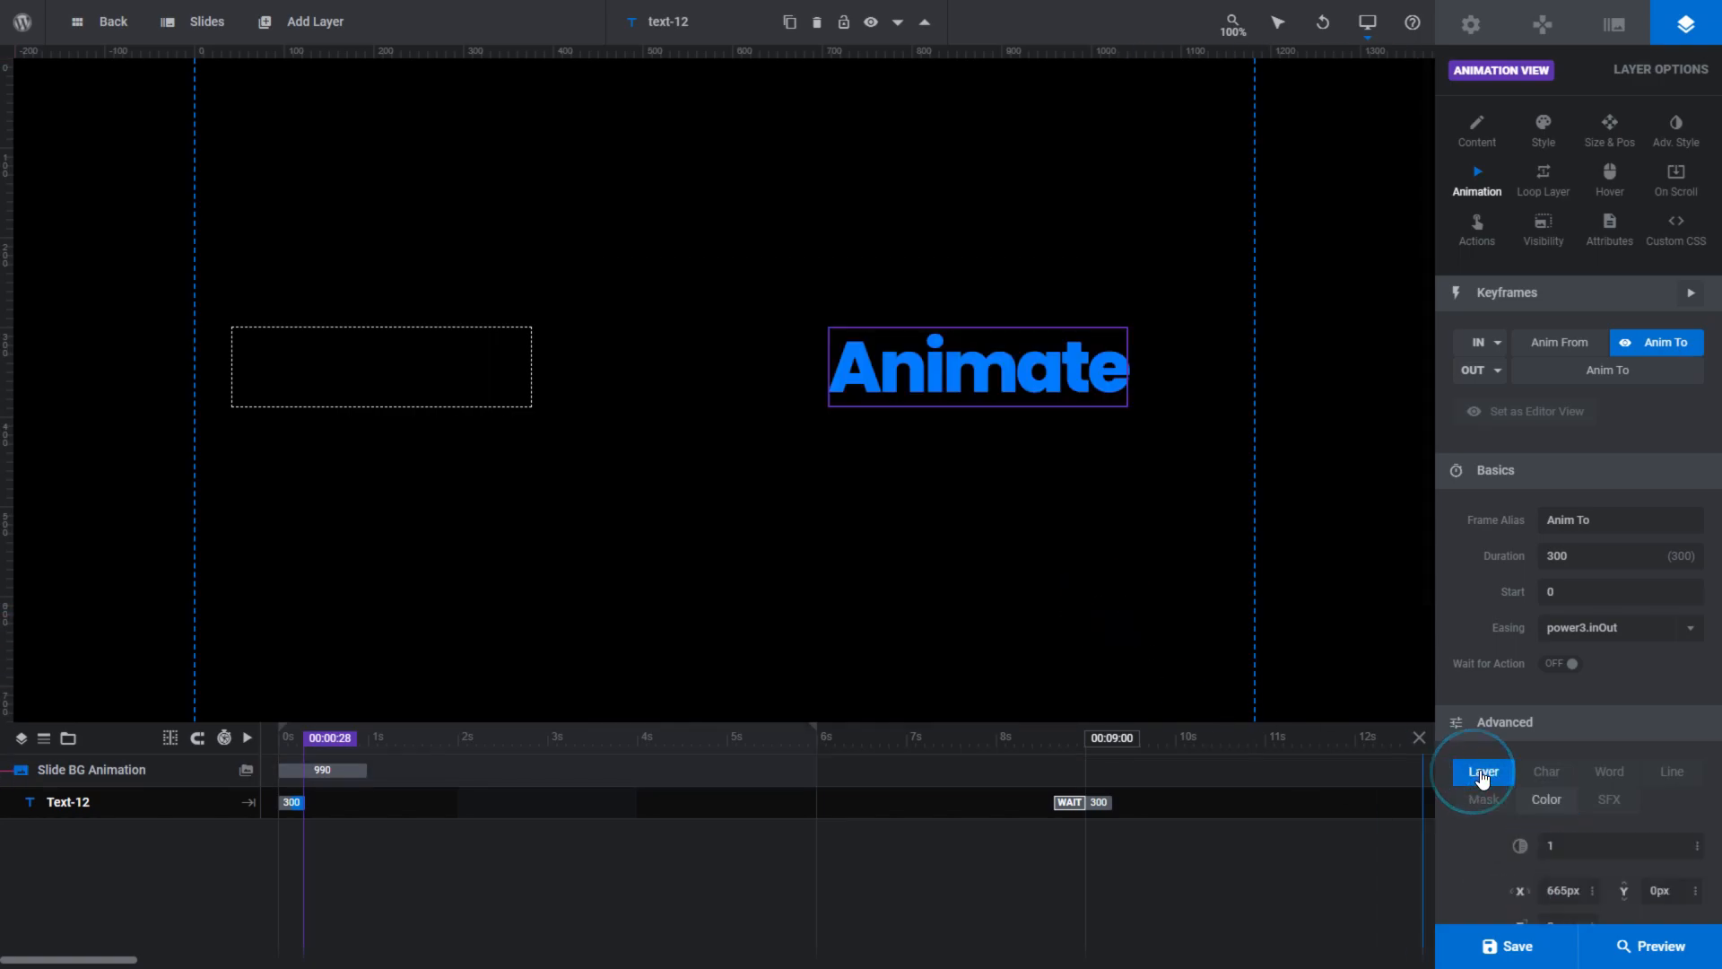
{"action": "scroll", "coordinate": [1532, 786], "scroll_direction": "down", "scroll_amount": 2}
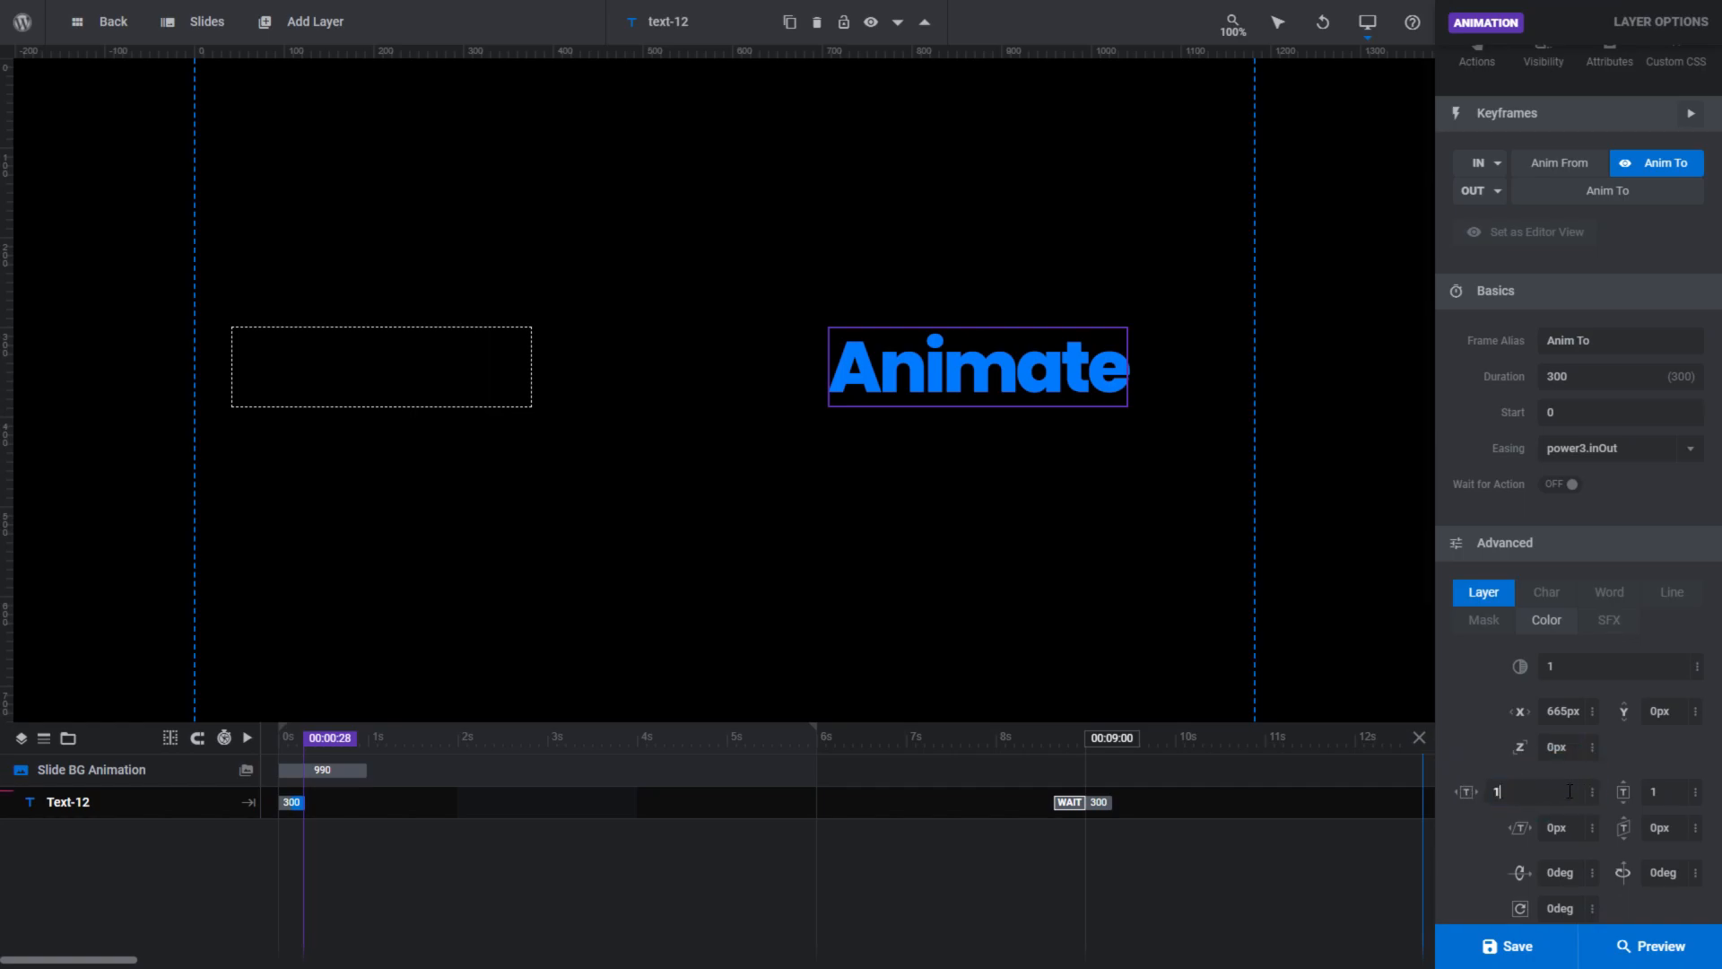
{"action": "left_click", "coordinate": [1466, 834]}
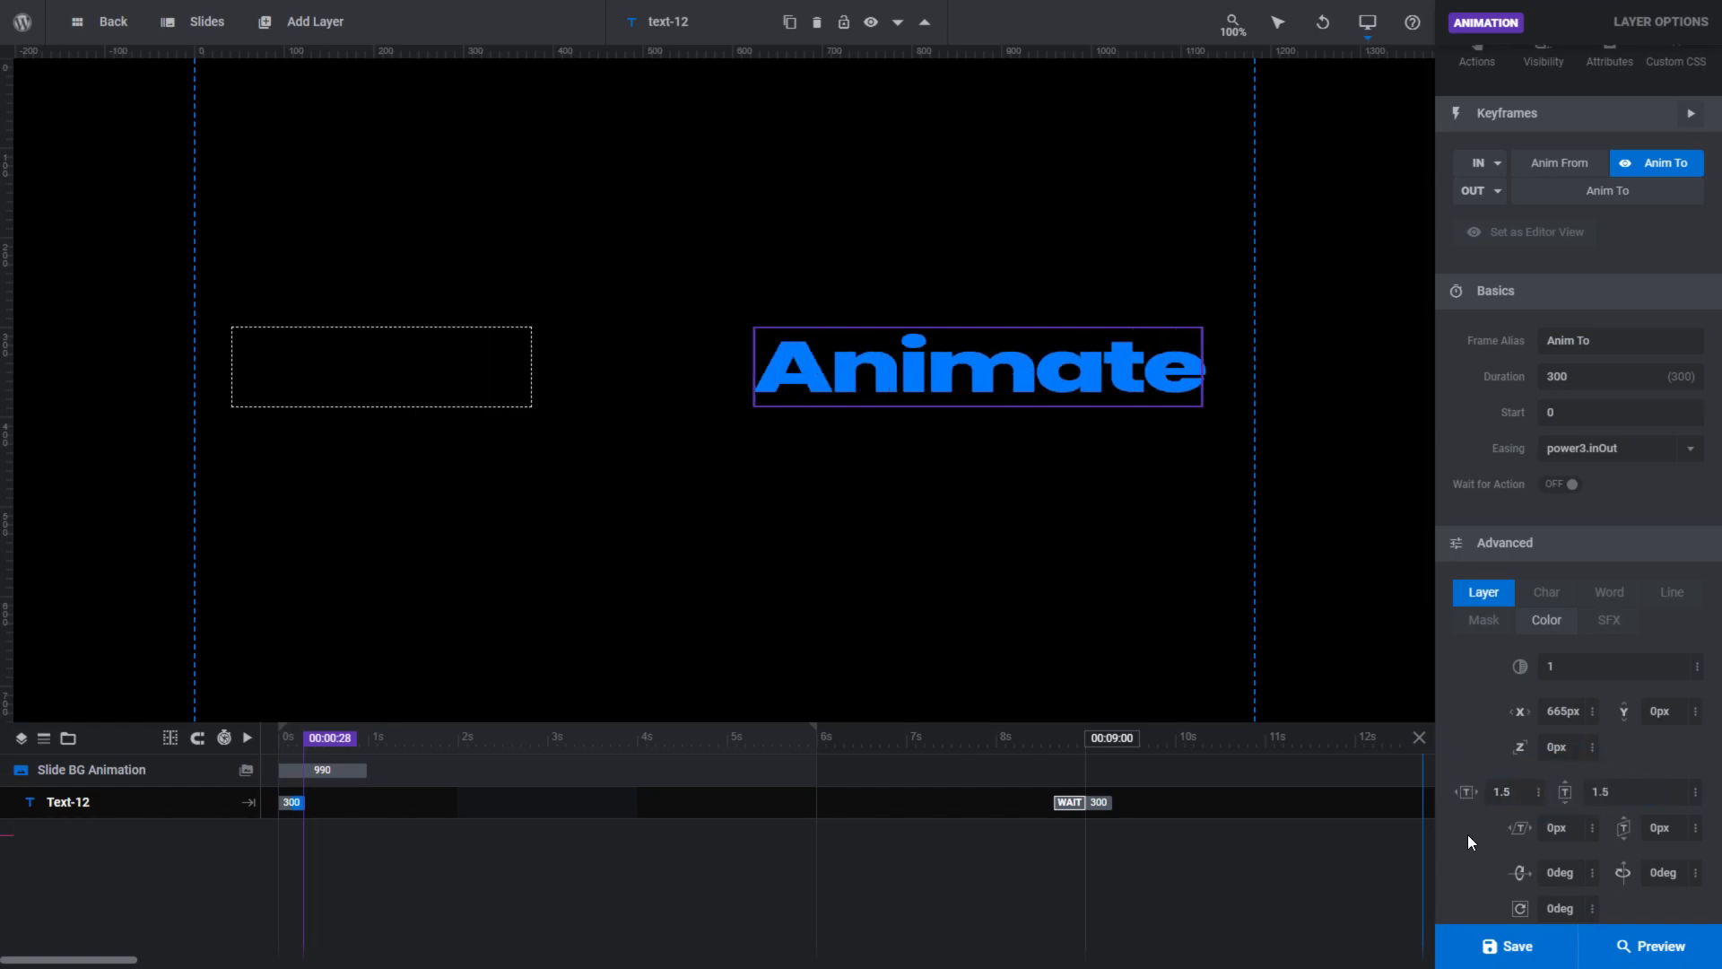
- Extend the text layer's Anim To keyframe duration to 5000 ms and play the timeline animation
{"action": "left_click_drag", "start_coordinate": [302, 802], "coordinate": [726, 800]}
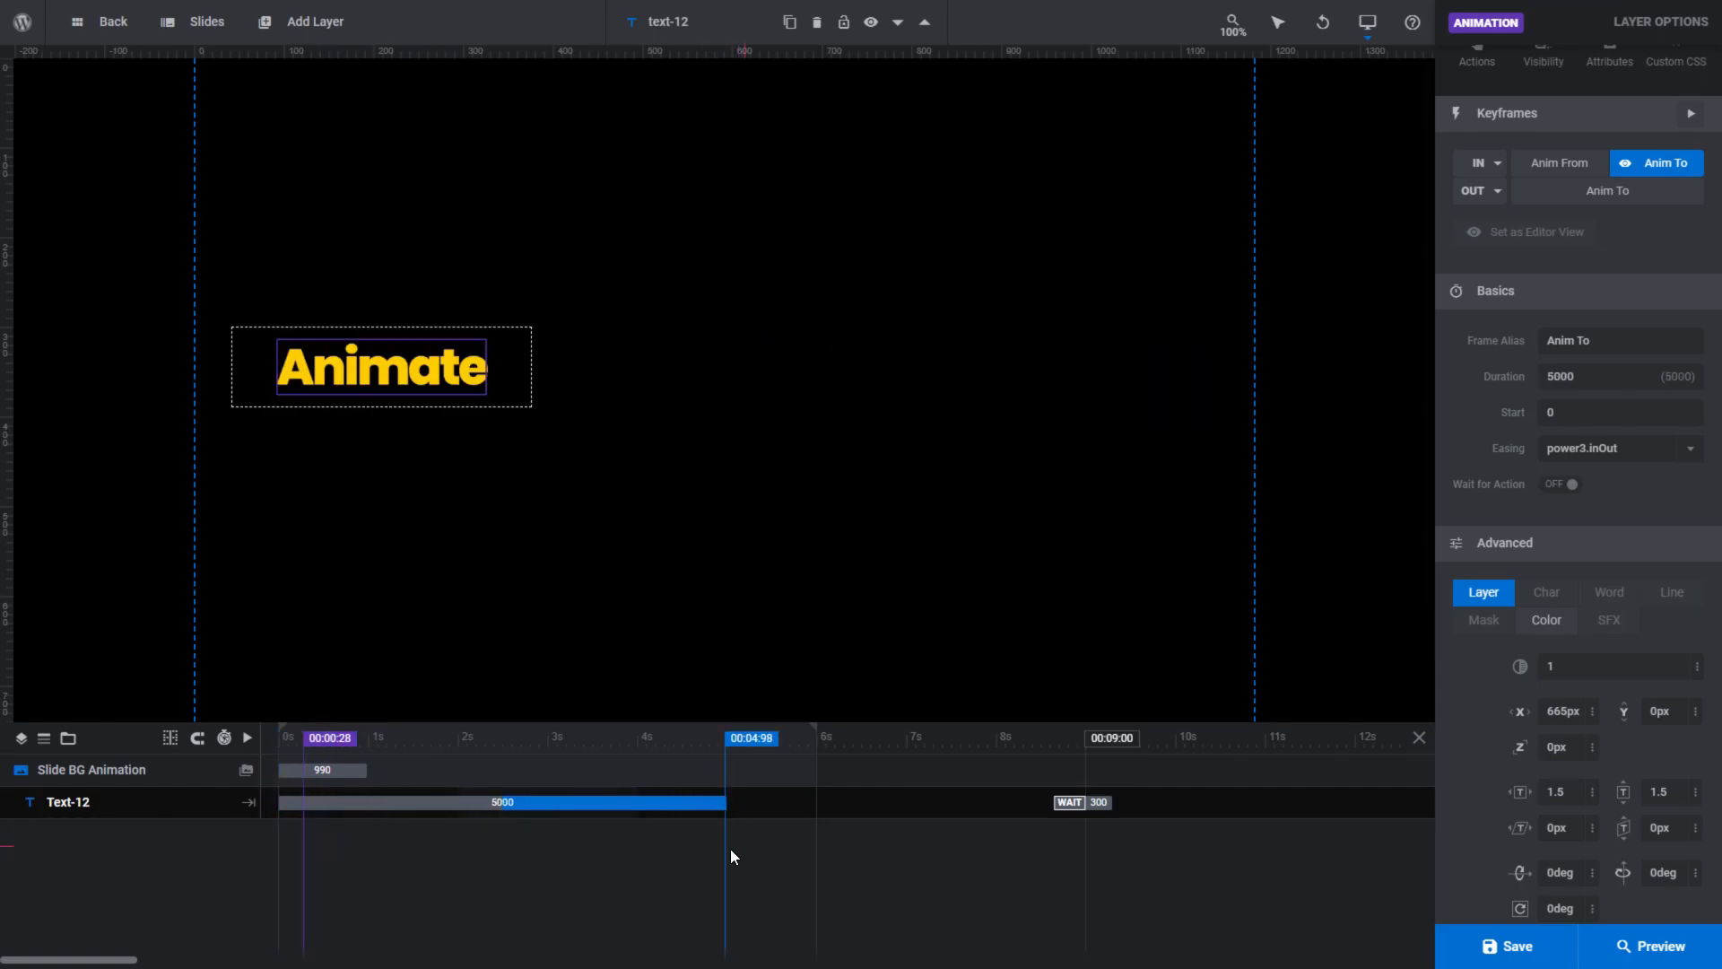
{"action": "key", "text": "space"}
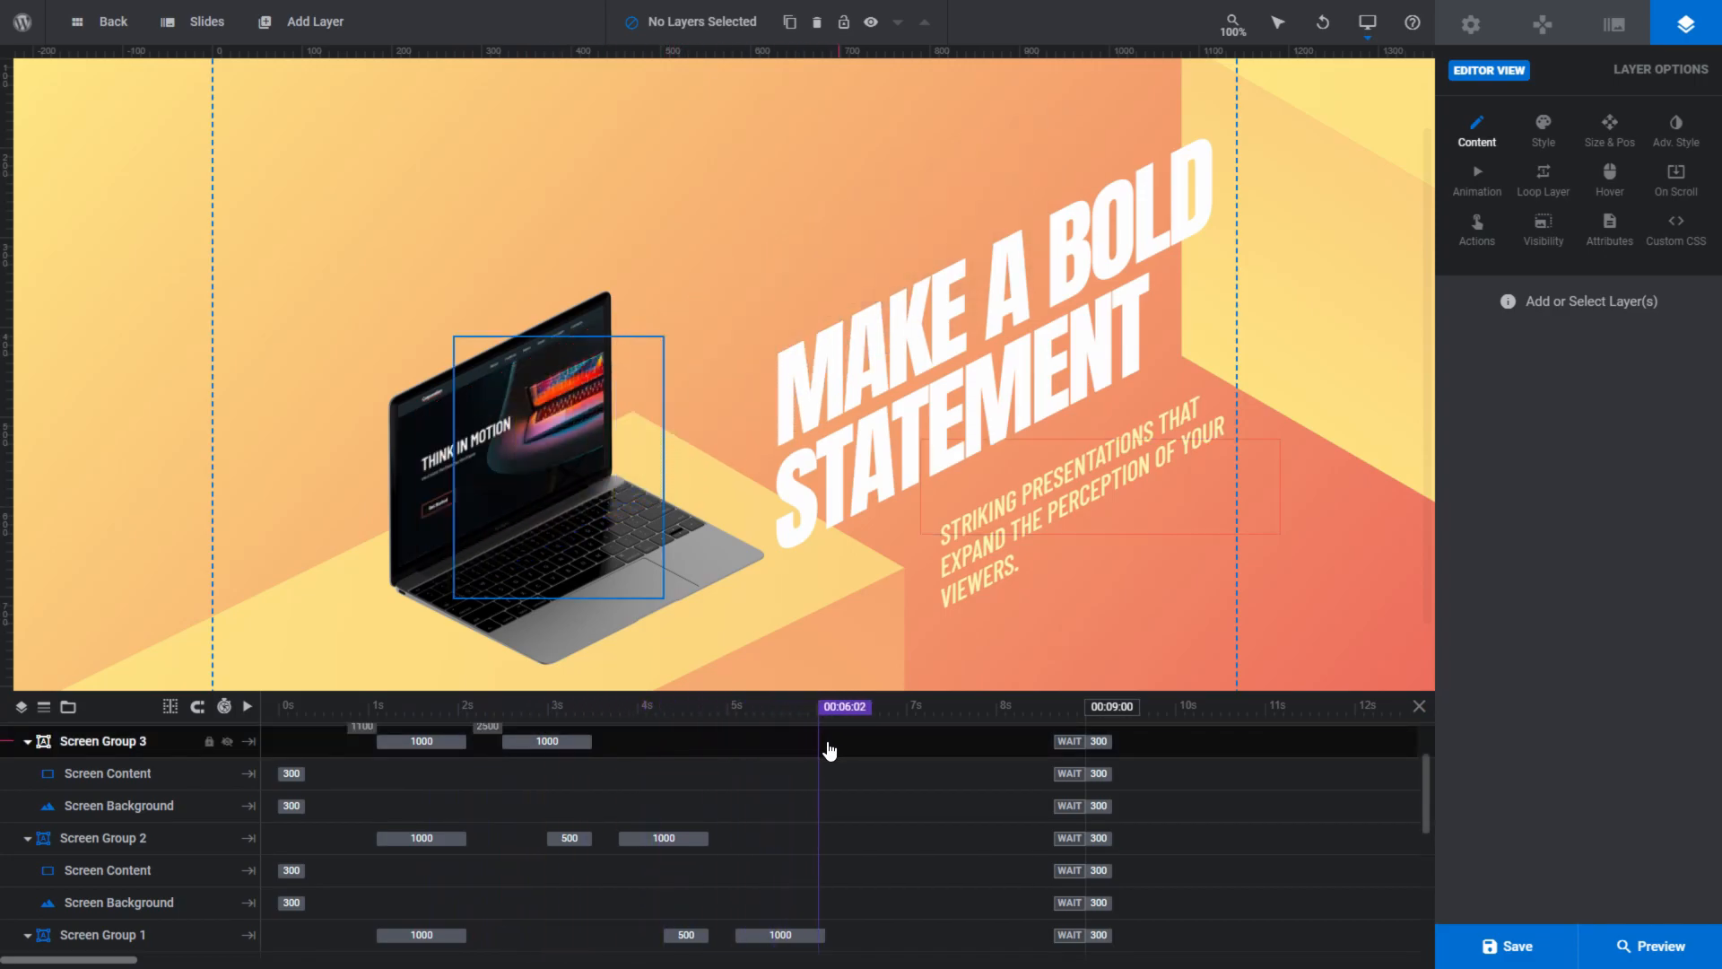
- Preview the laptop module with the "Make a Bold Statement" headline
{"action": "left_click", "coordinate": [1624, 942]}
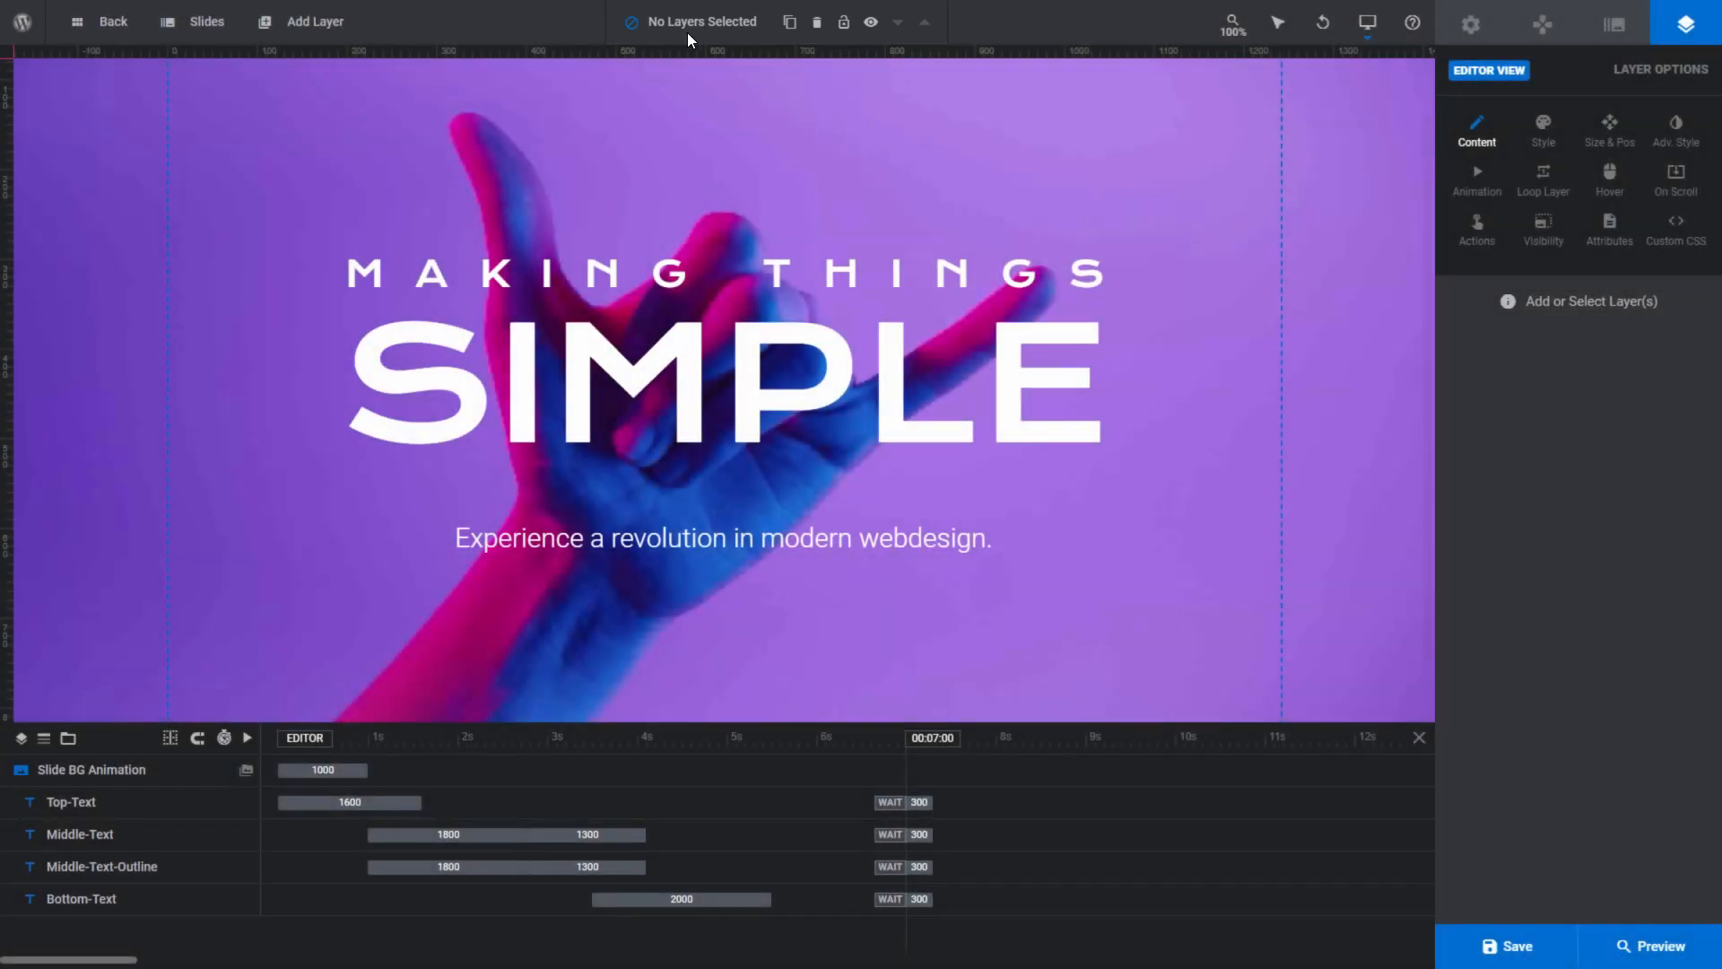
- Copy and paste the Top-Text layer, placing the copy directly above the original "MAKING THINGS" text
{"action": "left_click", "coordinate": [125, 802]}
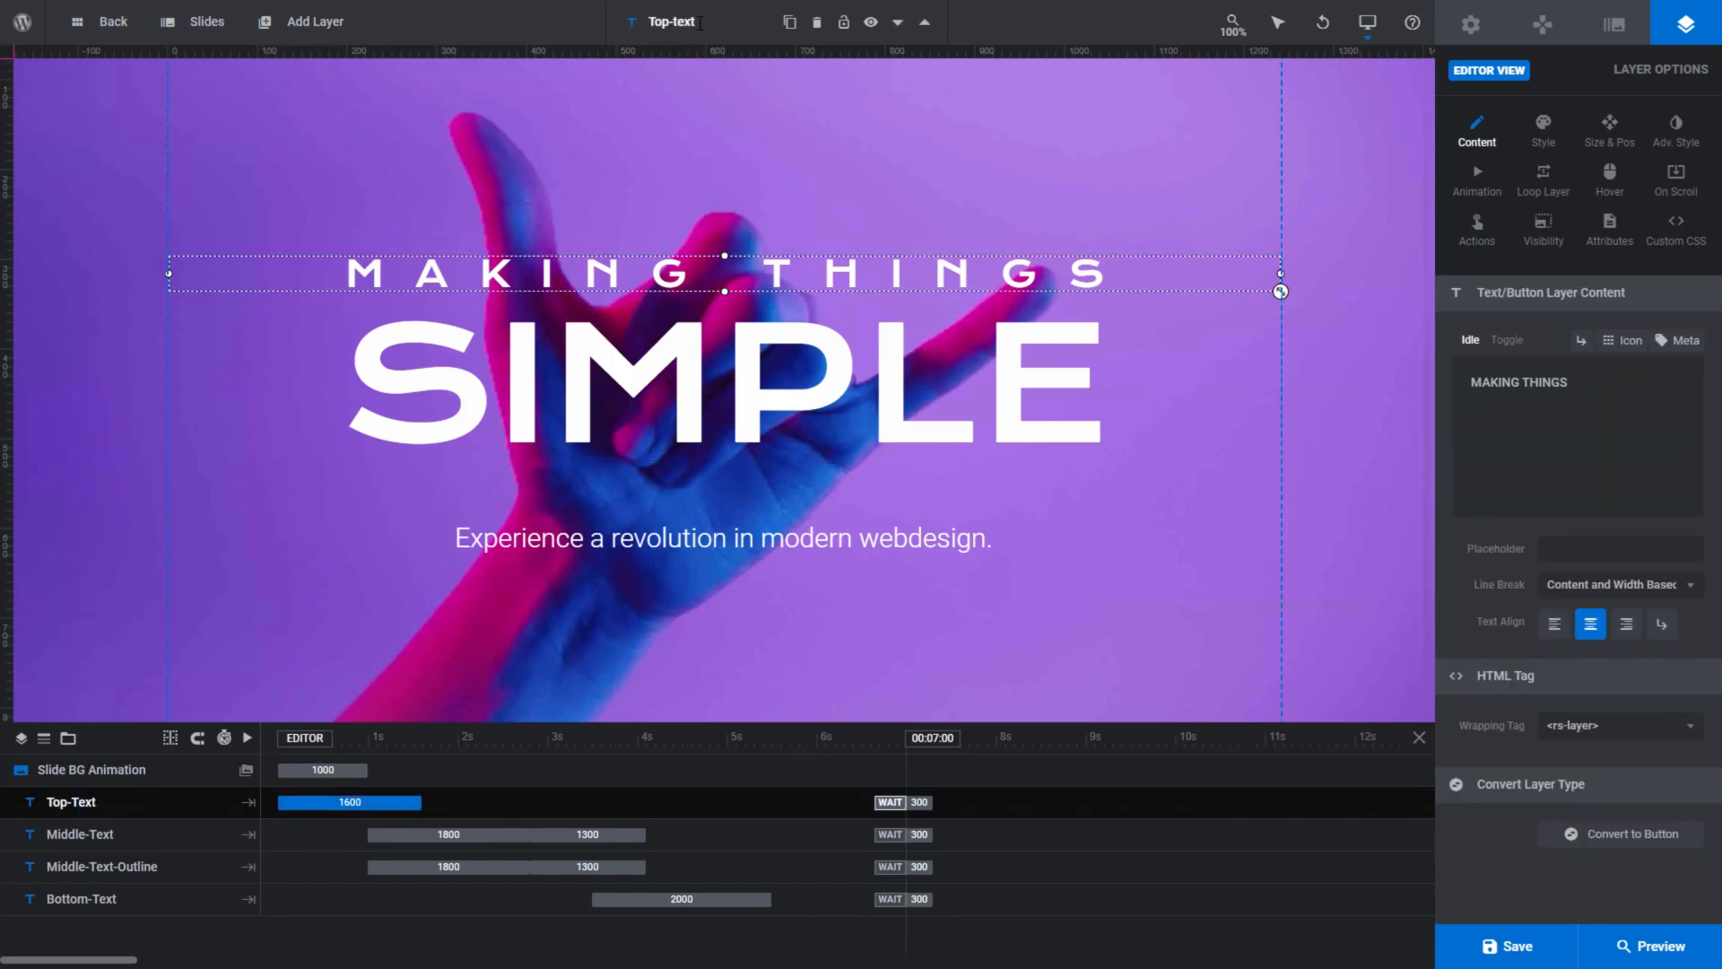
{"action": "mouse_move", "coordinate": [790, 21]}
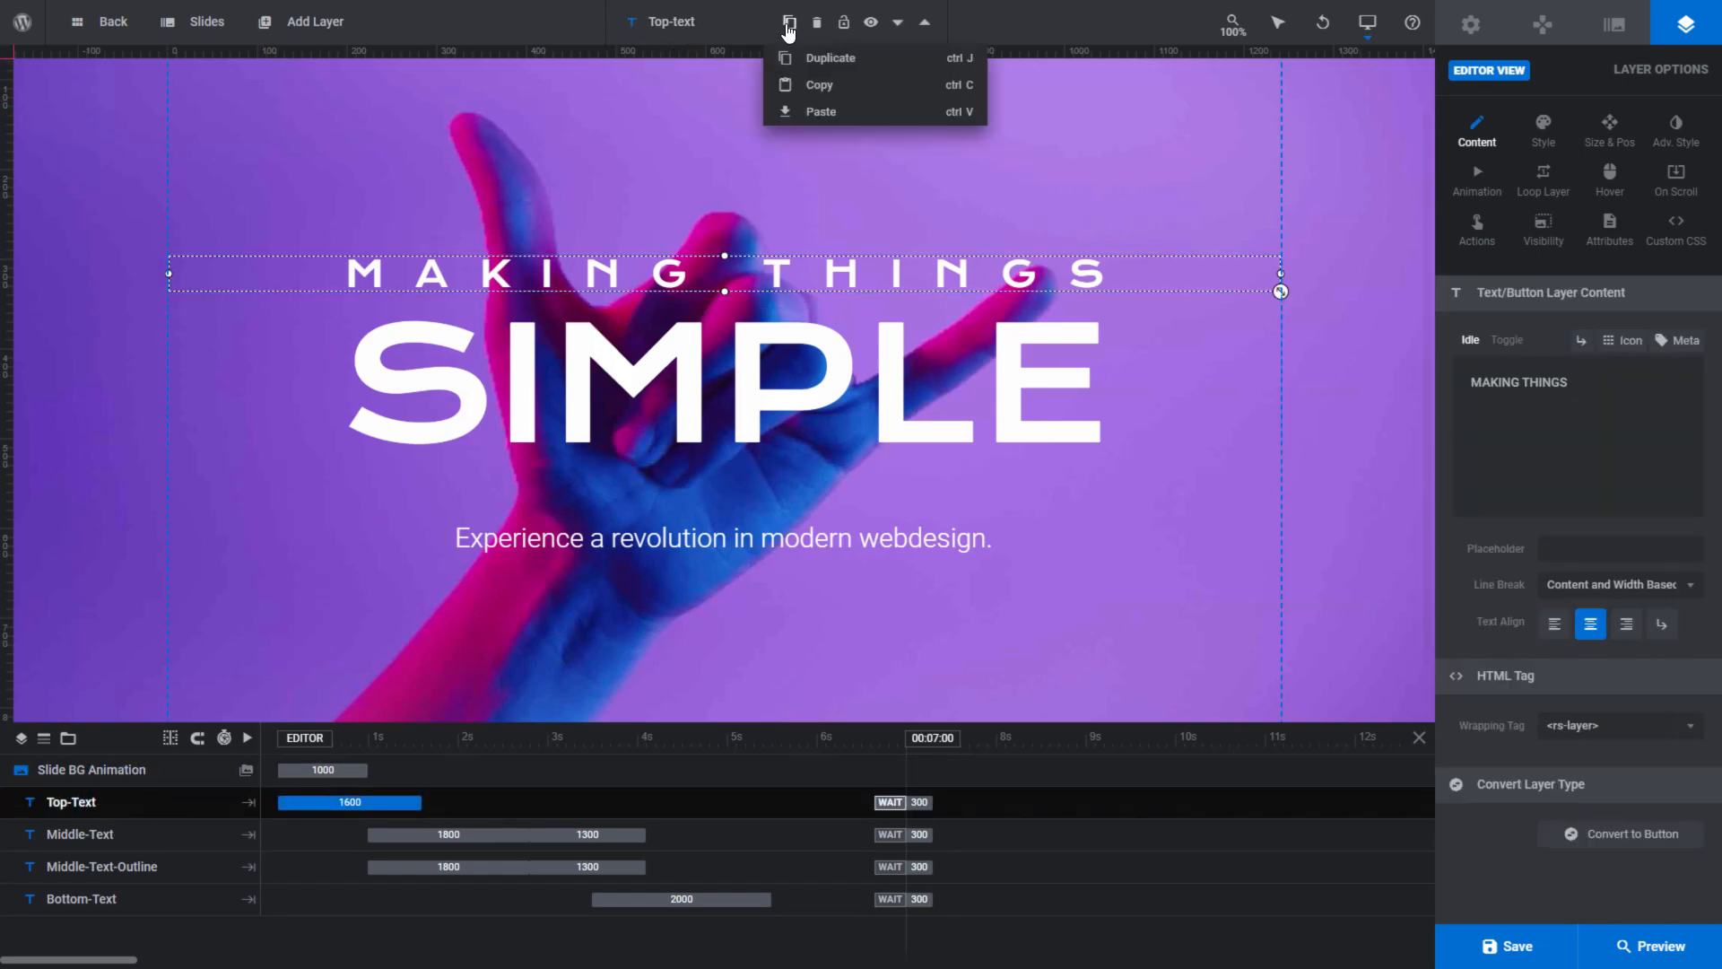
{"action": "left_click", "coordinate": [793, 111]}
{"action": "left_click_drag", "start_coordinate": [721, 271], "coordinate": [723, 222]}
- Duplicate the copied text layer, place the duplicate above it as a third line, and deselect it
{"action": "mouse_move", "coordinate": [790, 22]}
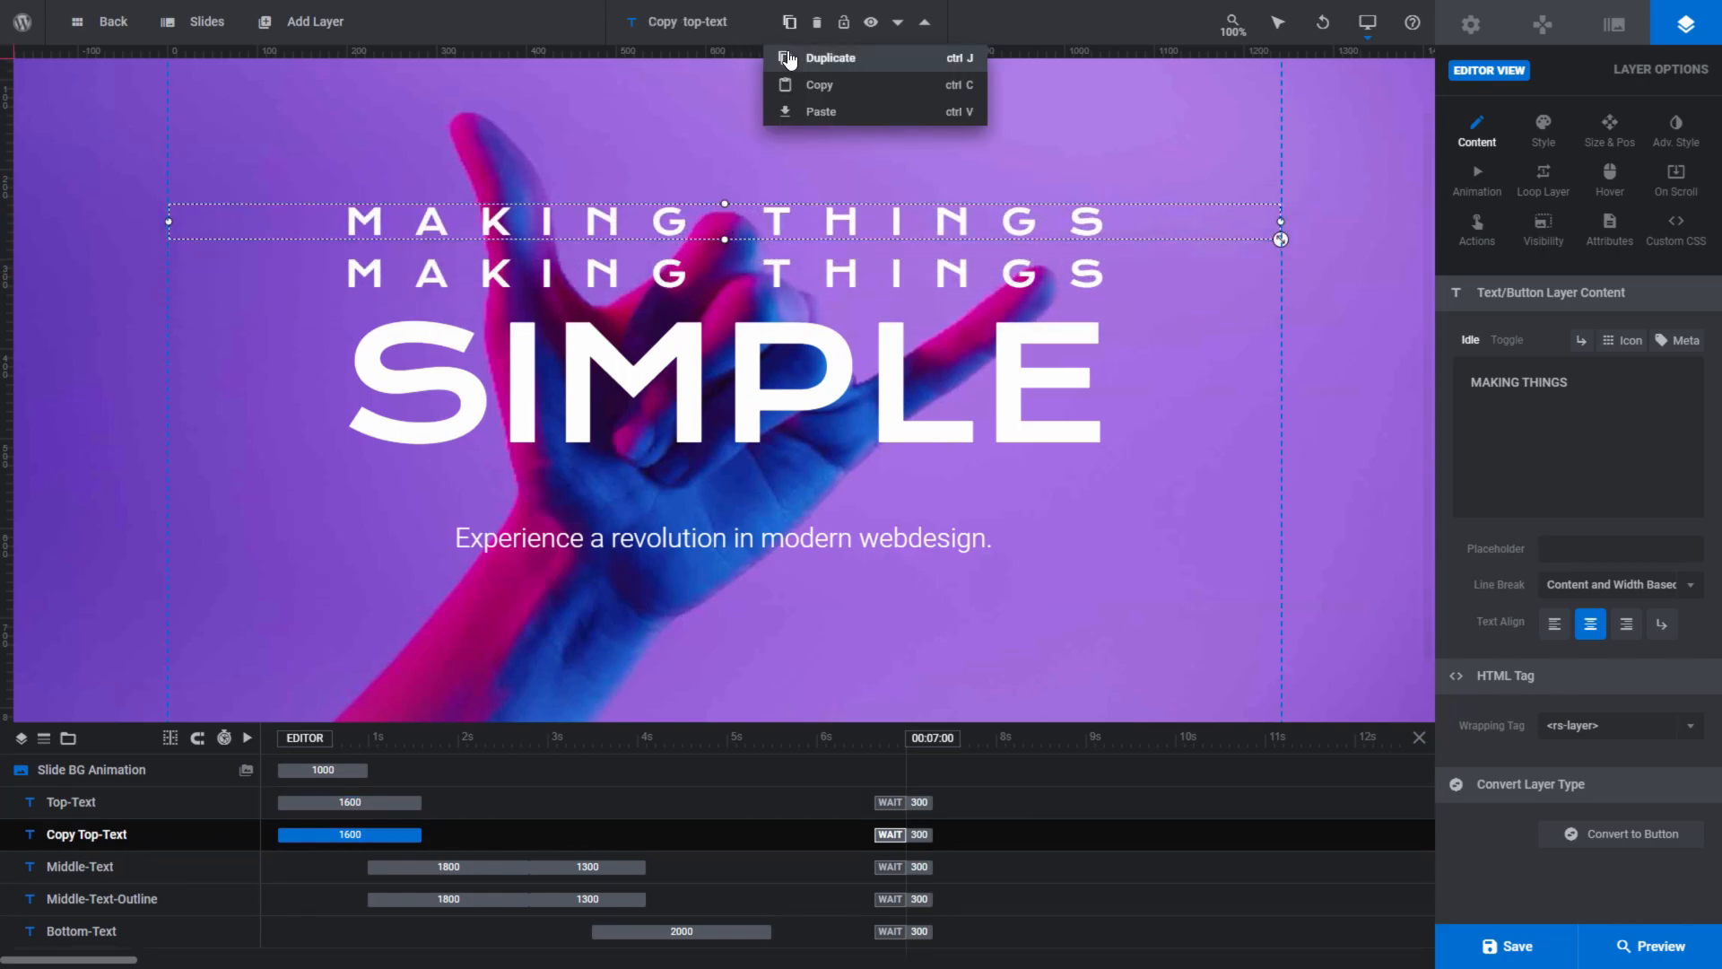
{"action": "left_click", "coordinate": [789, 57]}
{"action": "left_click_drag", "start_coordinate": [732, 210], "coordinate": [734, 163]}
{"action": "left_click", "coordinate": [759, 91]}
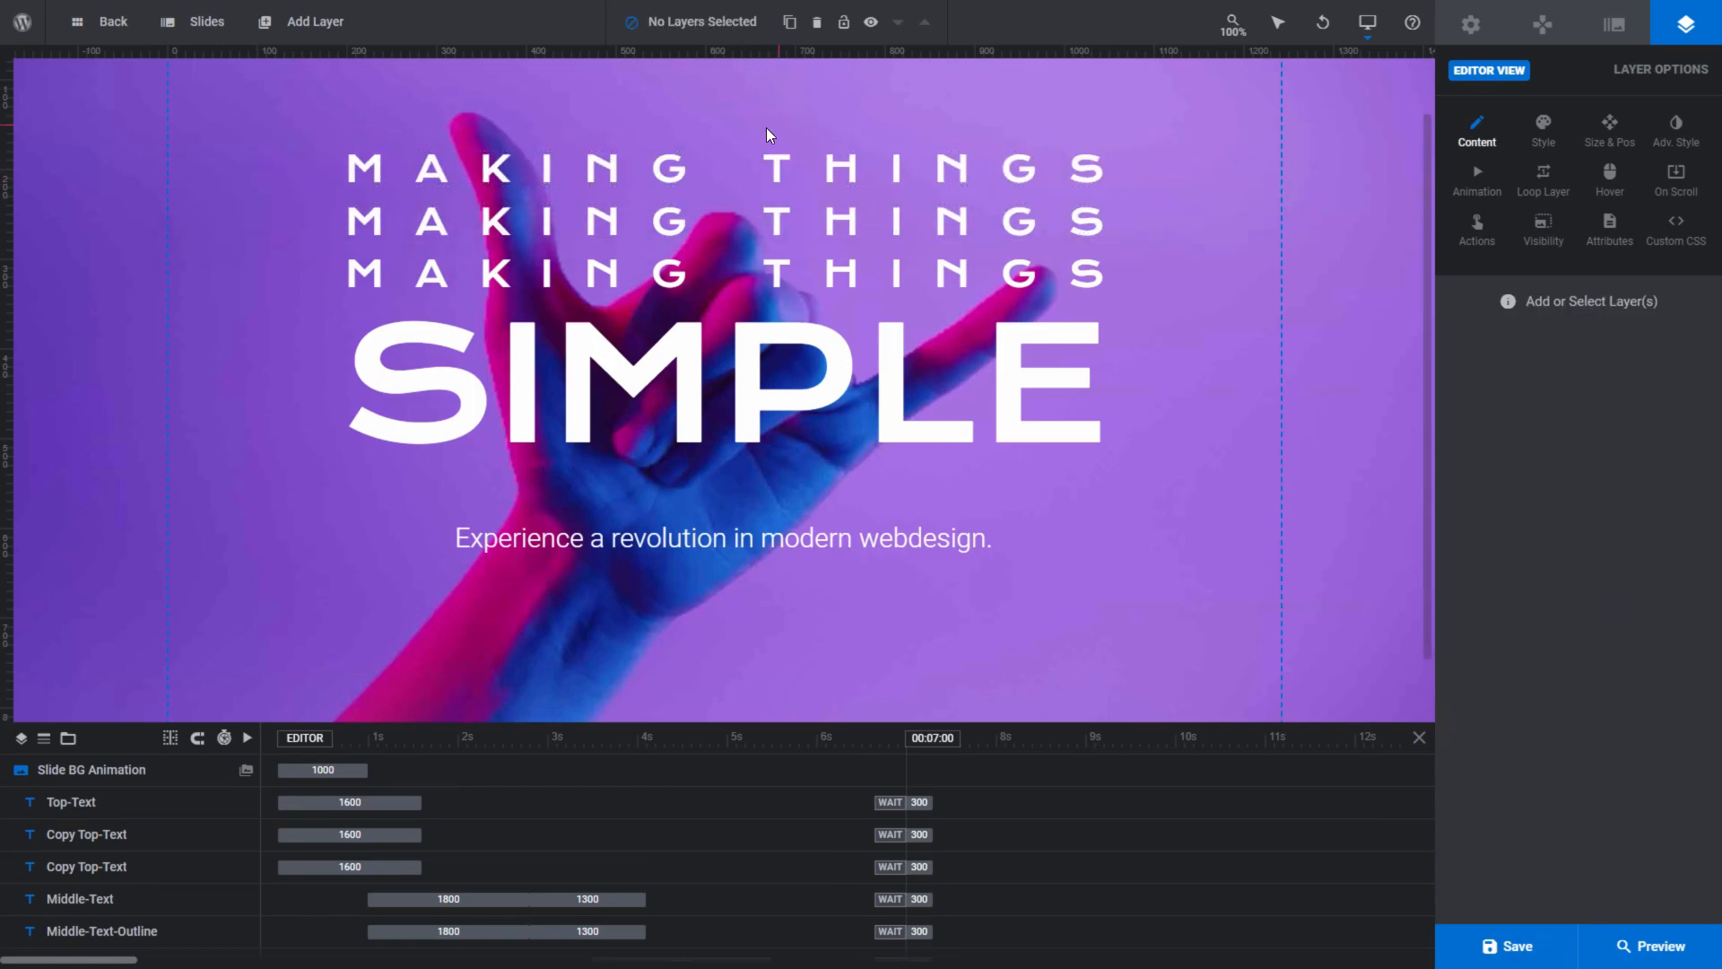
- Delete both copies of the Top-Text layer, leaving the original in place
{"action": "left_click", "coordinate": [761, 164]}
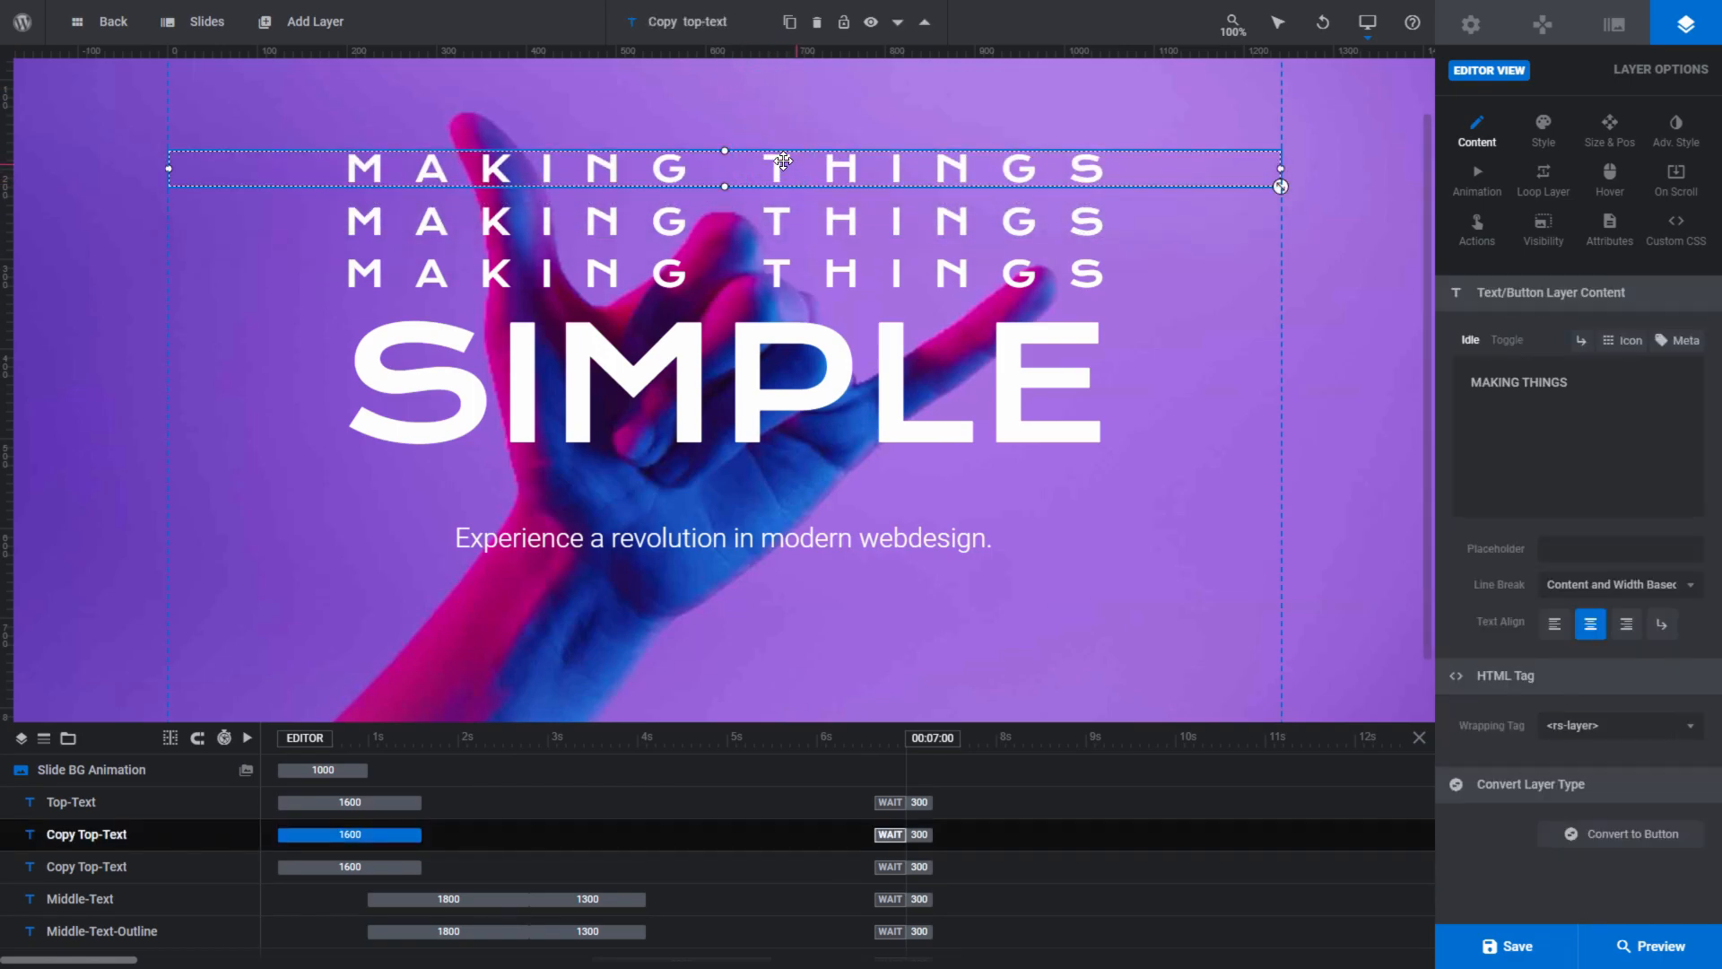
{"action": "left_click", "coordinate": [818, 28]}
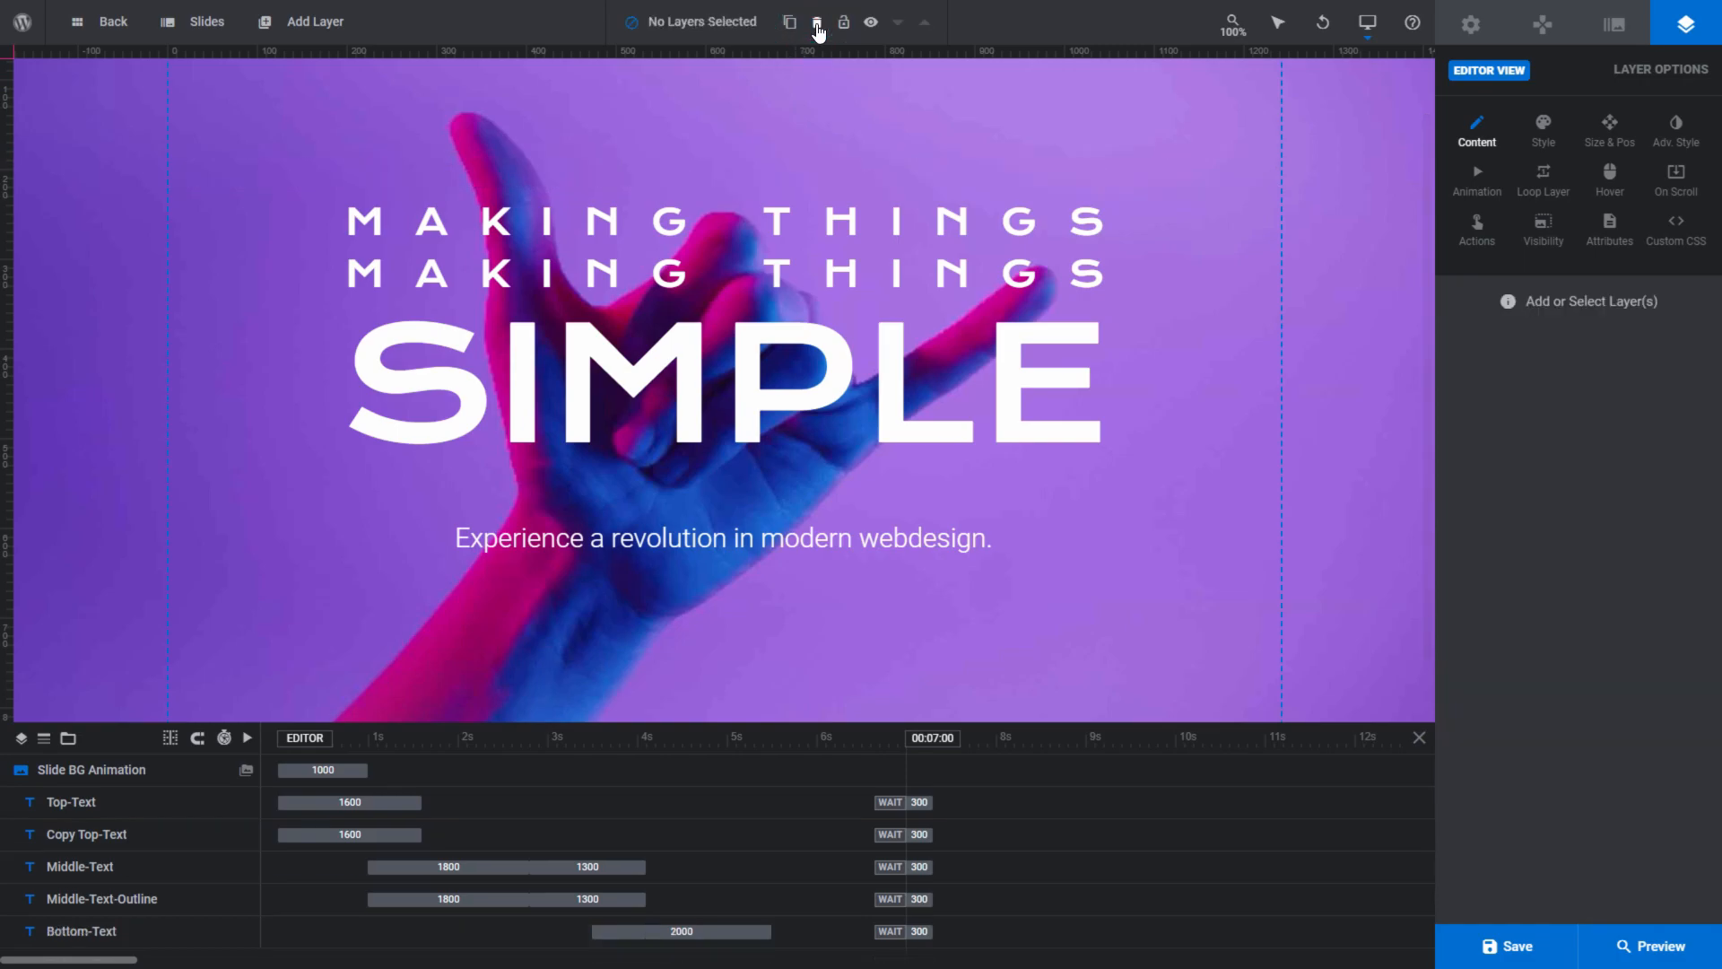
{"action": "left_click", "coordinate": [811, 229]}
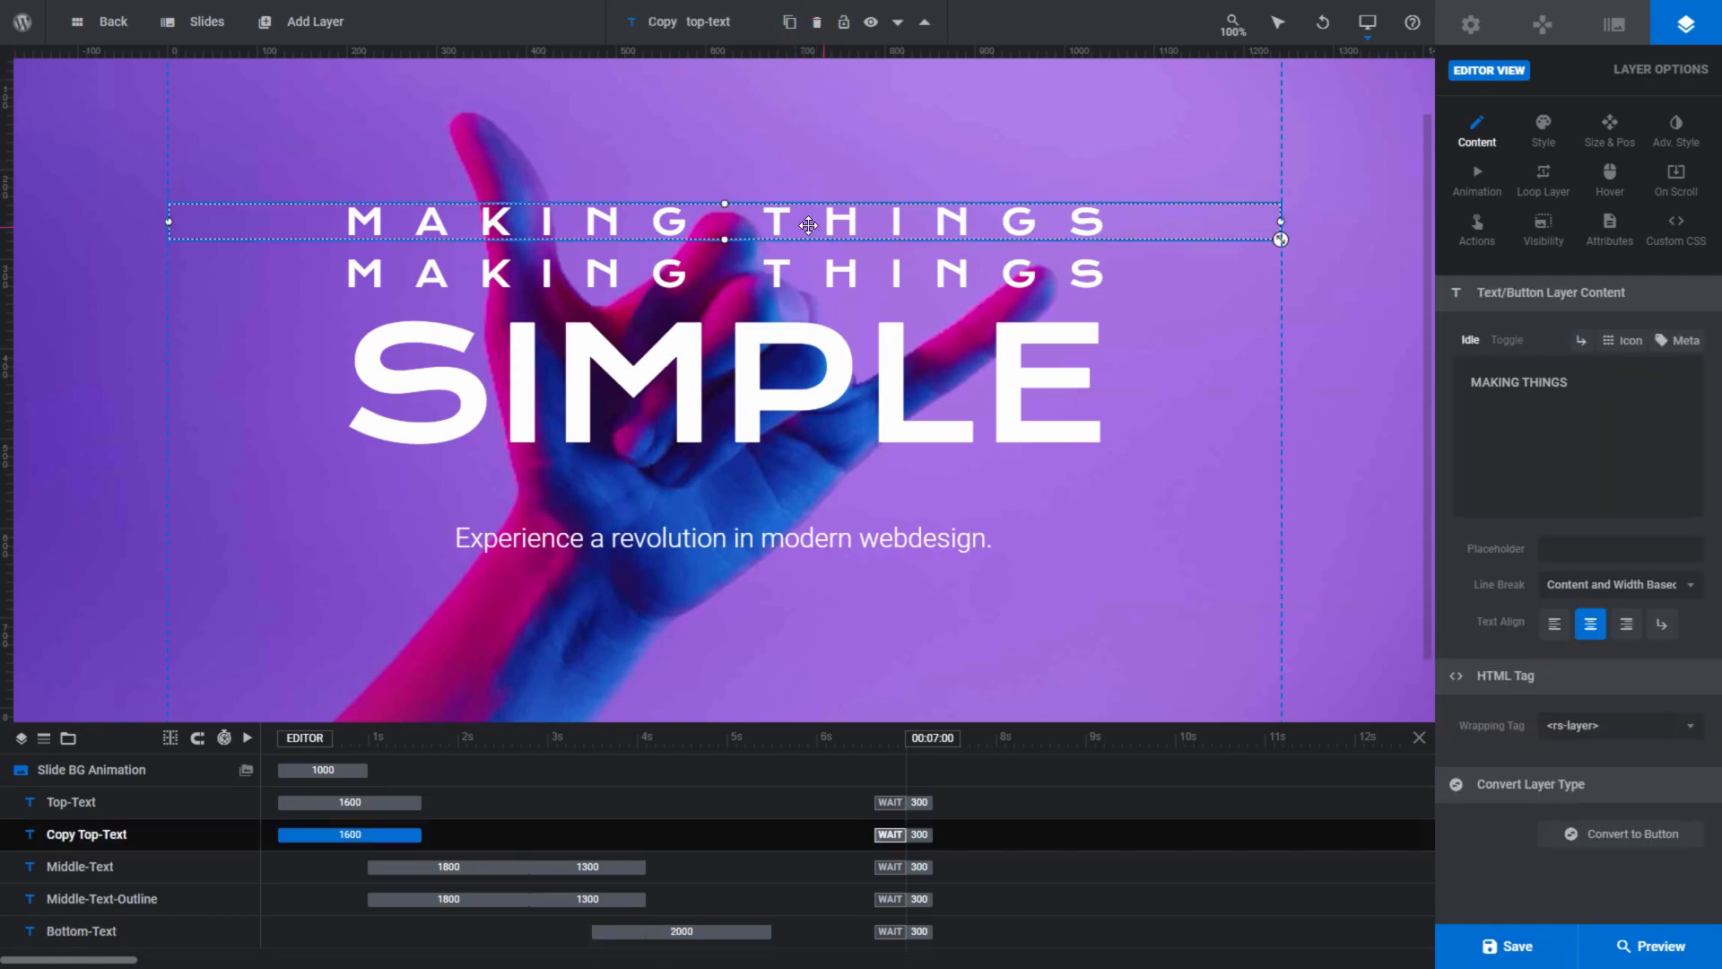
{"action": "left_click", "coordinate": [816, 27]}
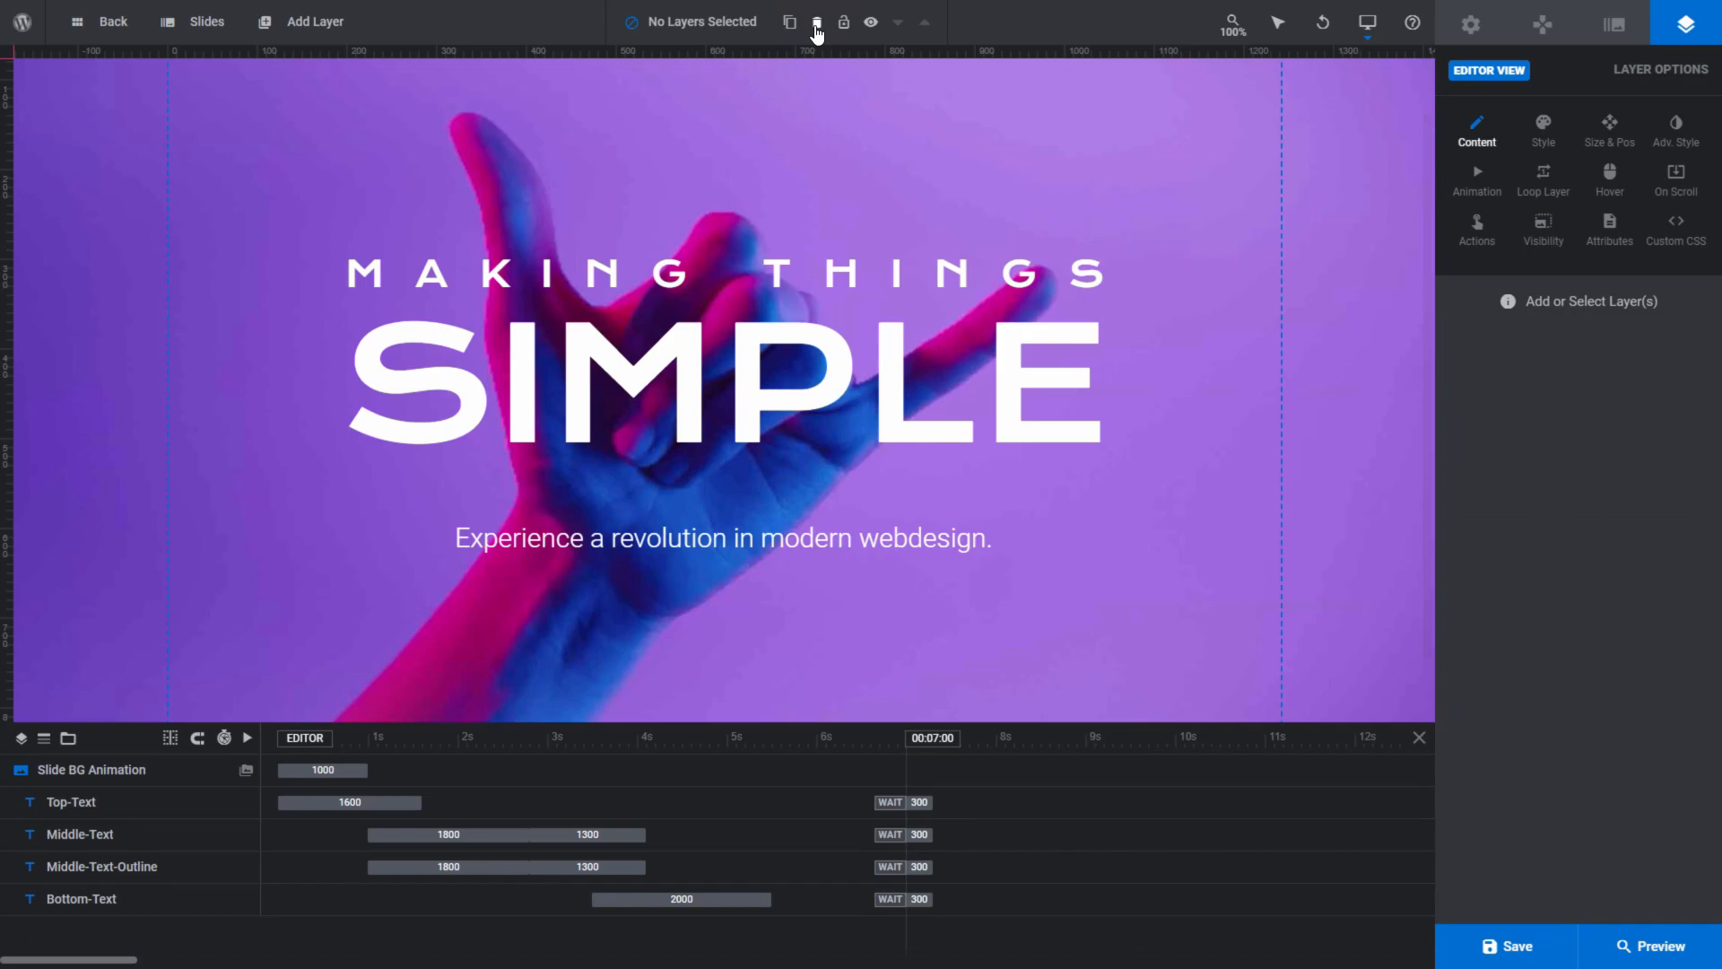
- Lock the Top-Text and Middle-Text layers together, unlock all layers, and clear the selection
{"action": "mouse_move", "coordinate": [843, 34]}
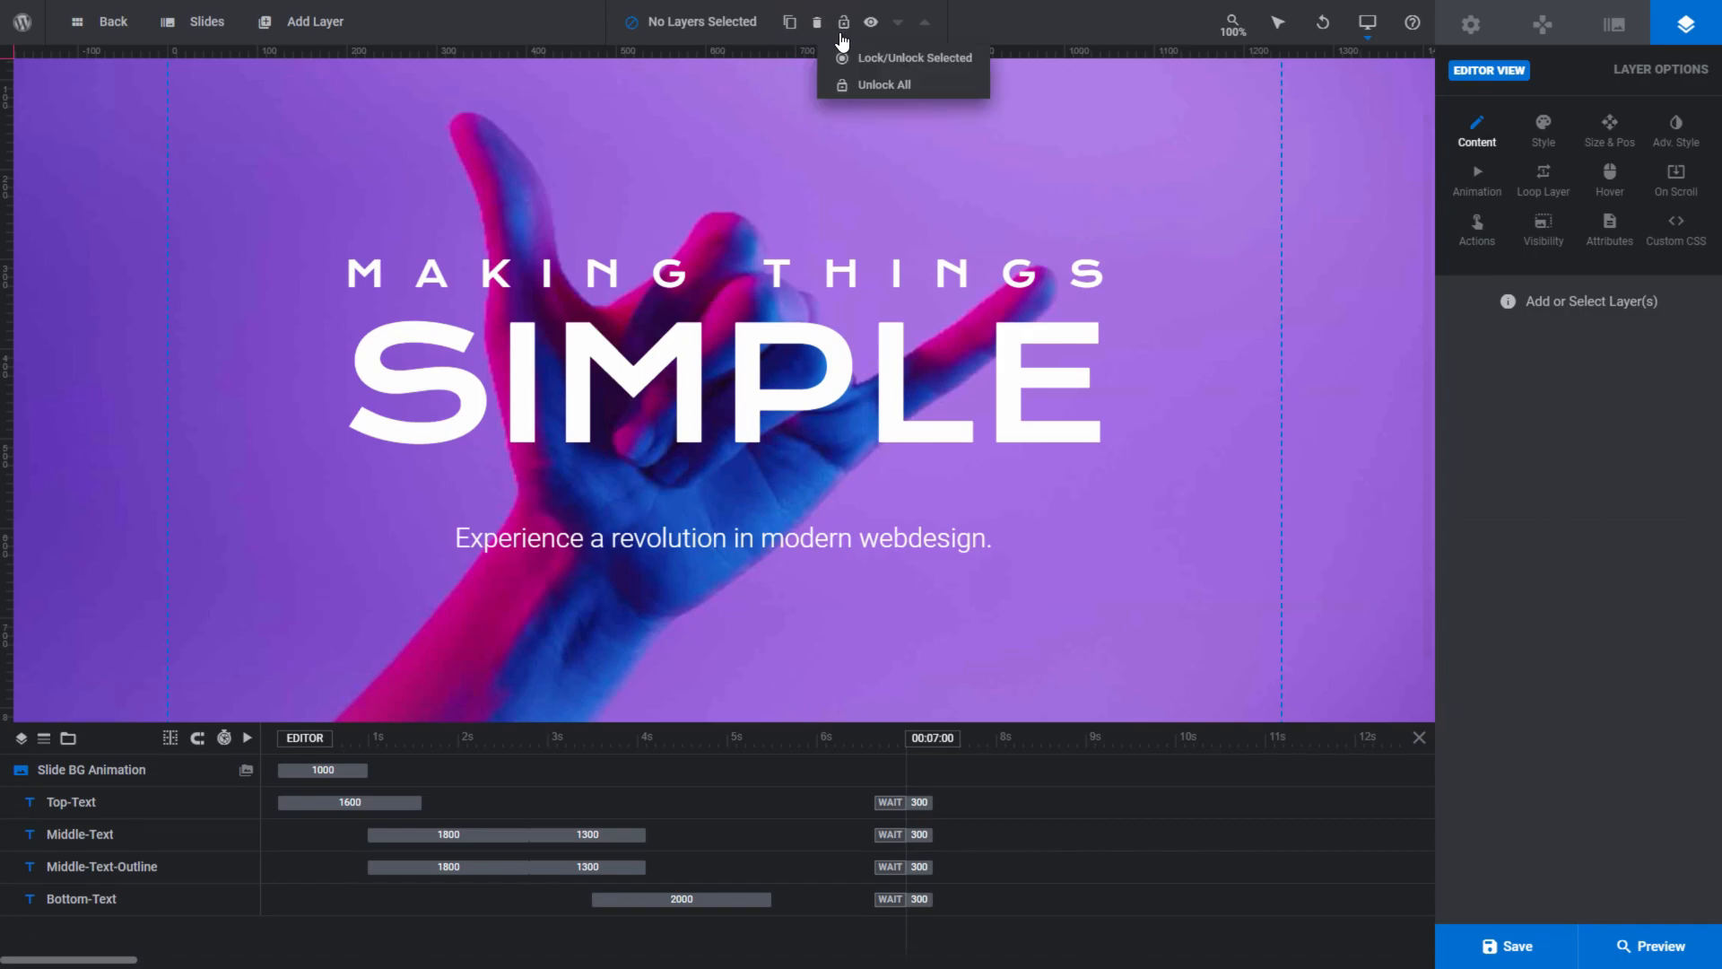
{"action": "left_click", "coordinate": [783, 265]}
{"action": "left_click", "coordinate": [781, 338], "text": "shift"}
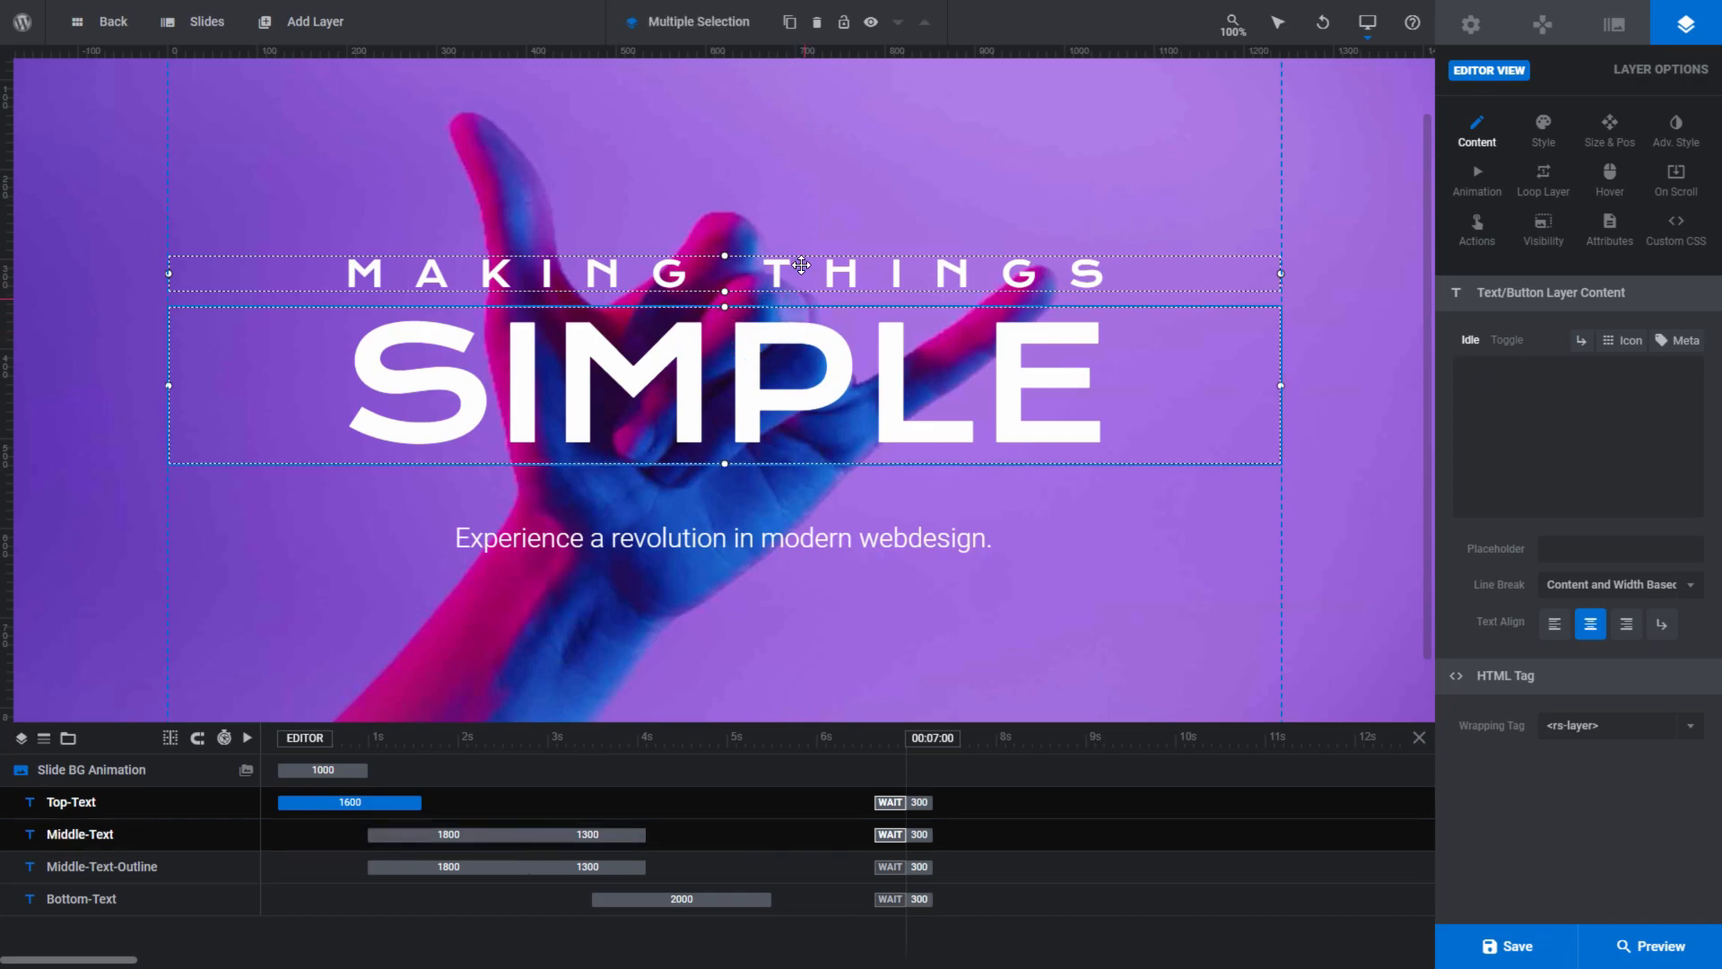
{"action": "mouse_move", "coordinate": [850, 41]}
{"action": "left_click", "coordinate": [851, 60]}
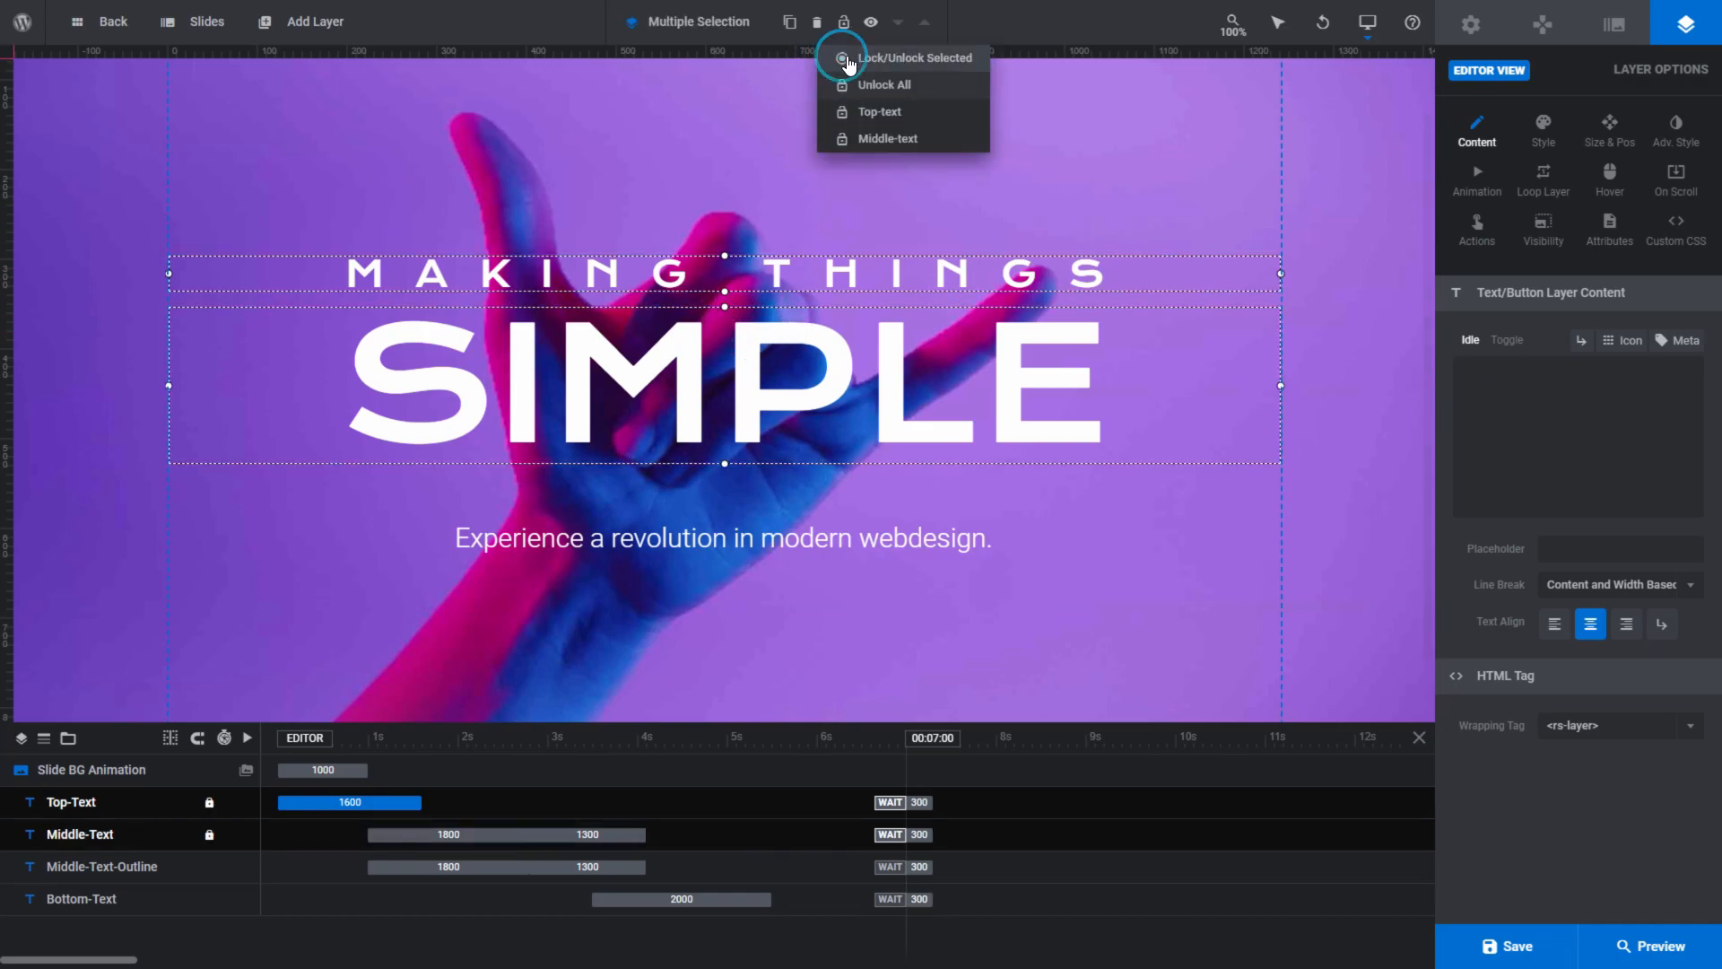
{"action": "left_click", "coordinate": [932, 90]}
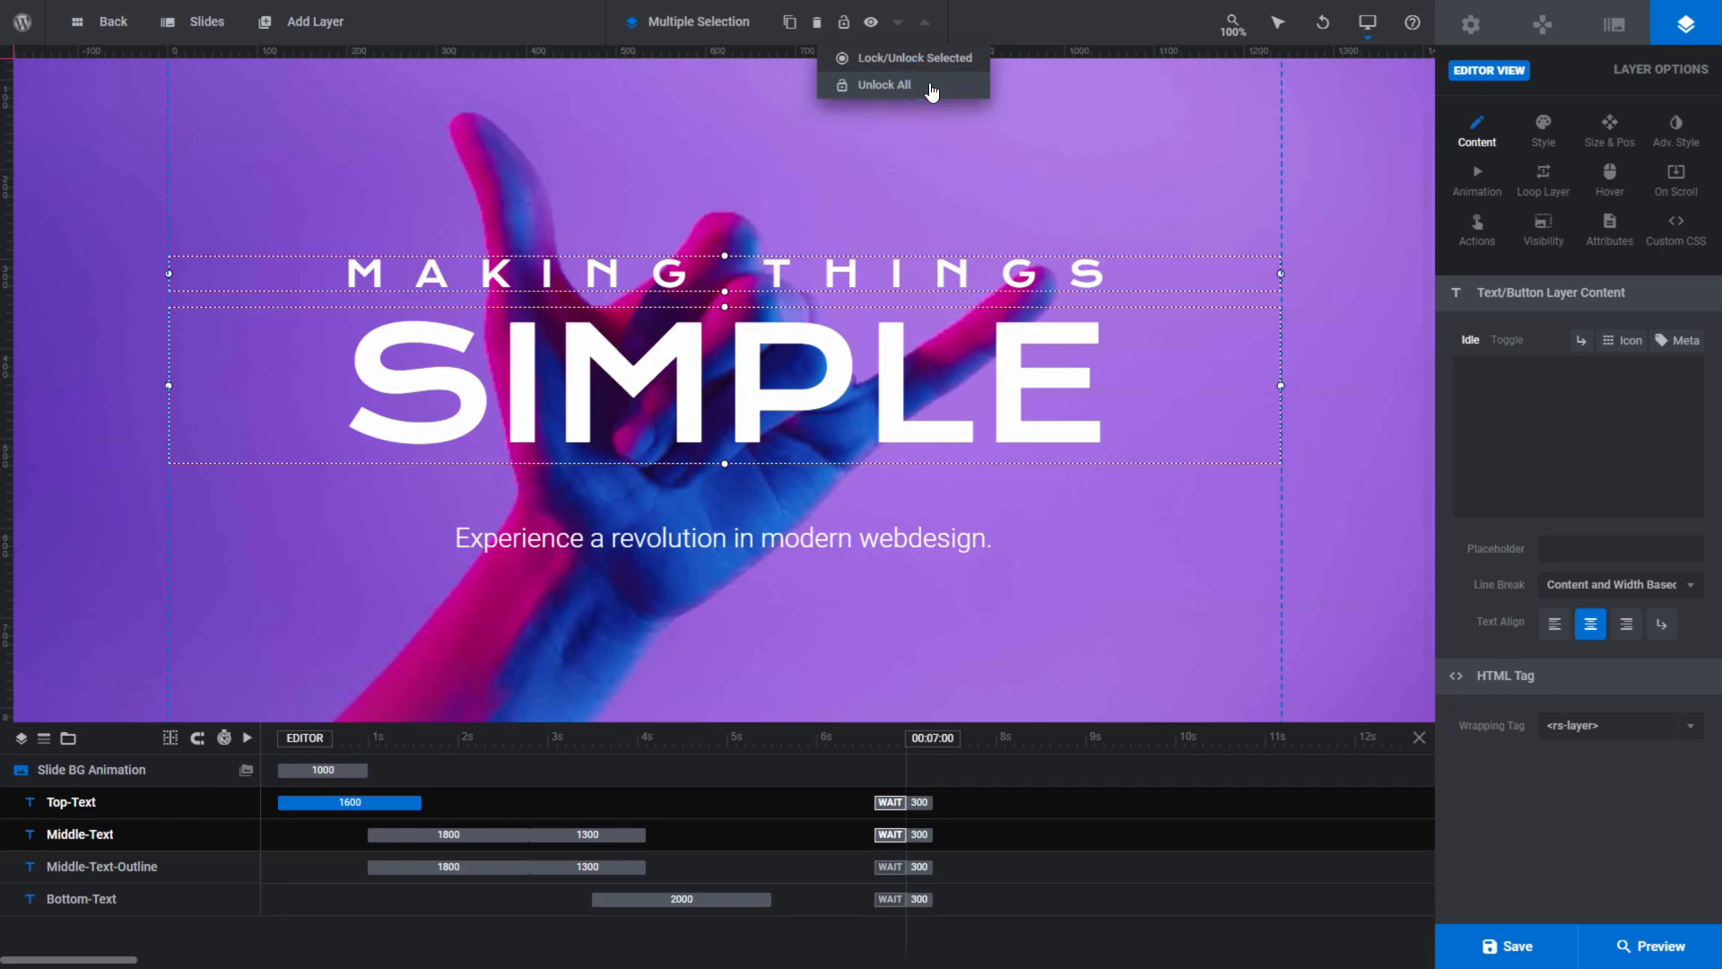
{"action": "left_click", "coordinate": [743, 143]}
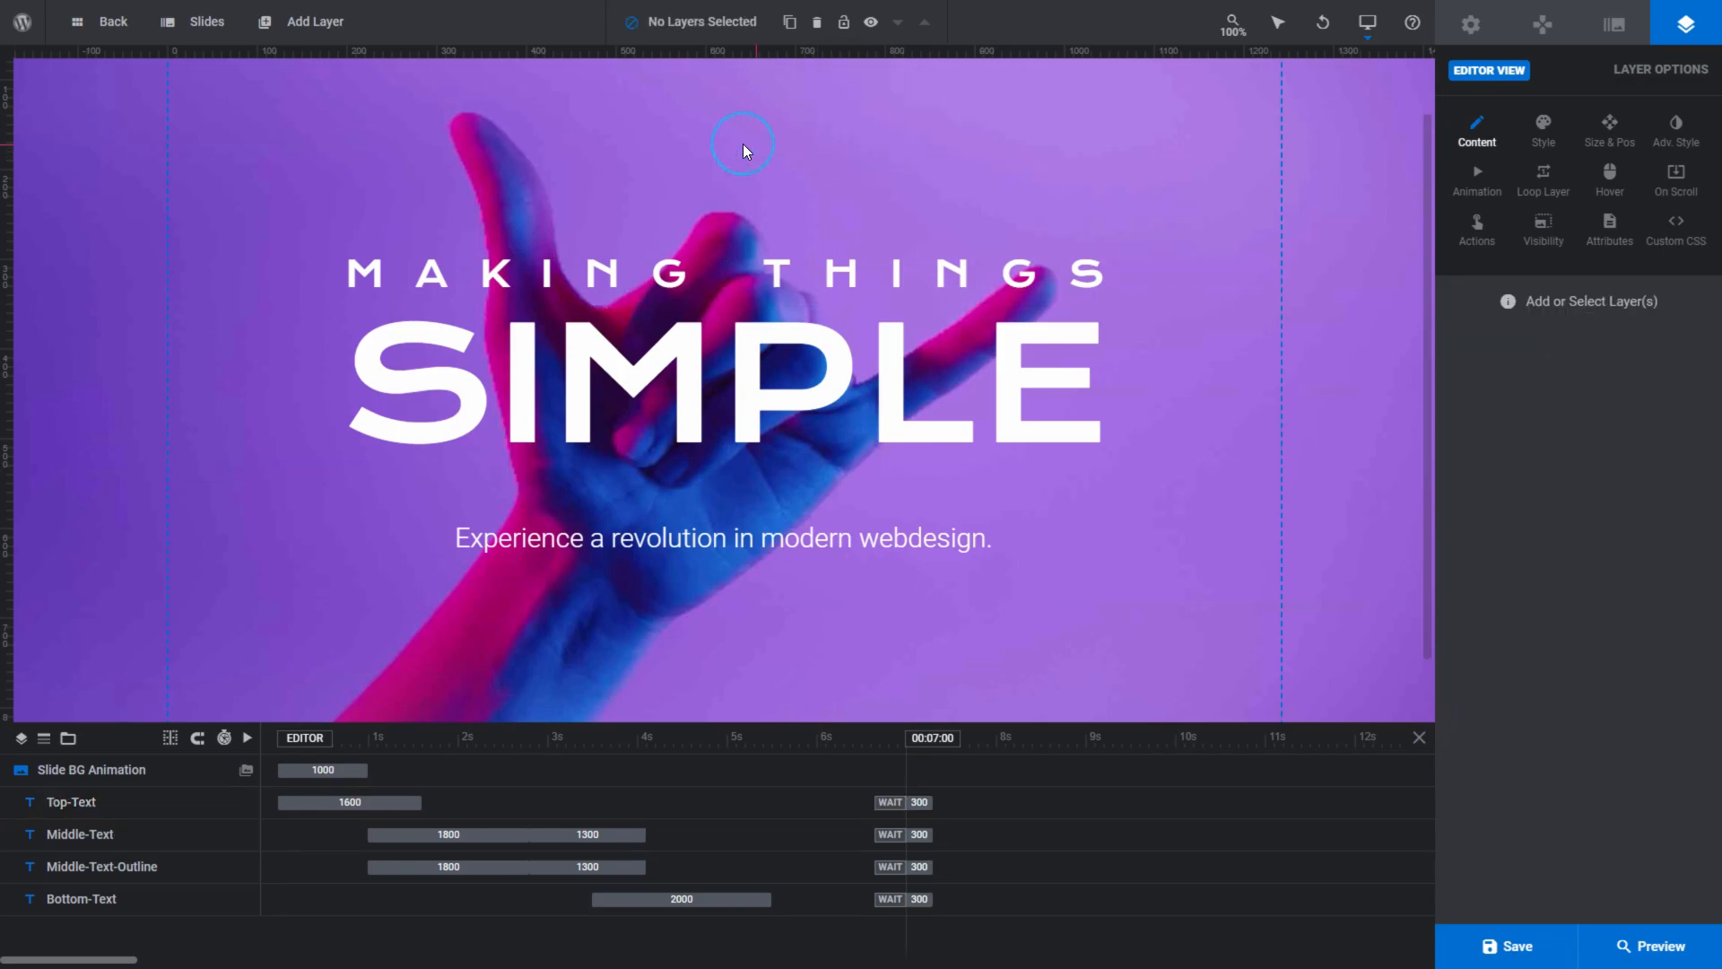
- Hide the Top-Text and Middle-Text layers together, set all layers visible again, and clear the selection
{"action": "left_click", "coordinate": [745, 261]}
{"action": "left_click", "coordinate": [743, 334], "text": "shift"}
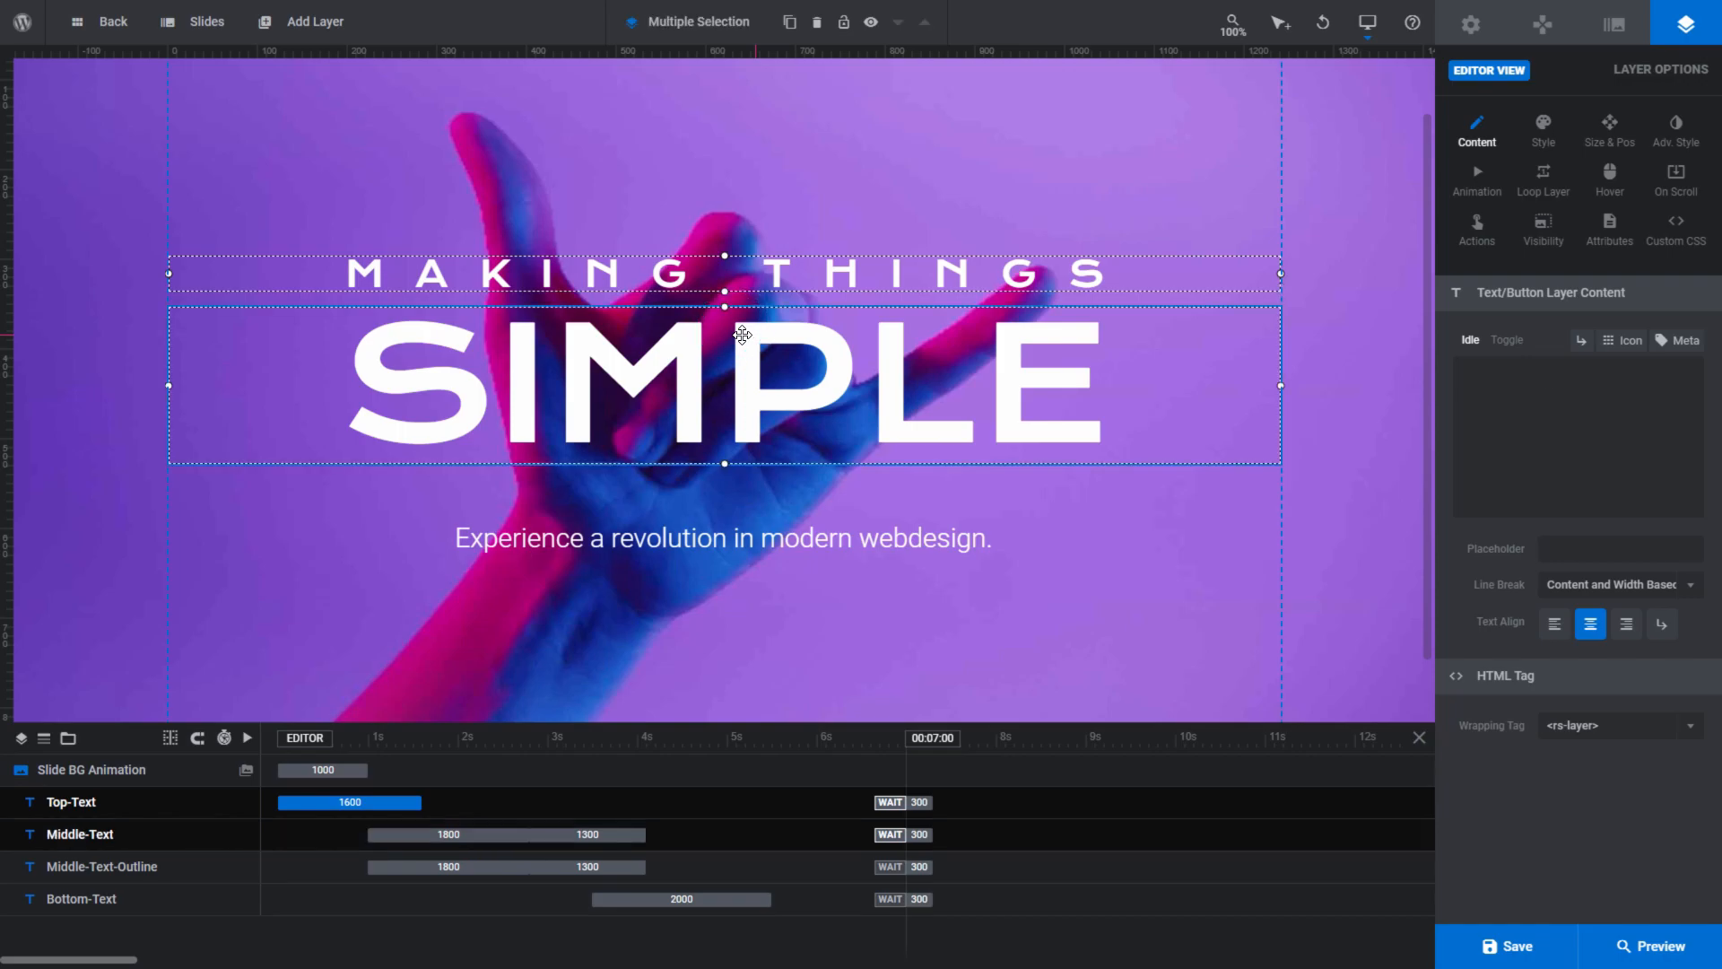
{"action": "mouse_move", "coordinate": [876, 34]}
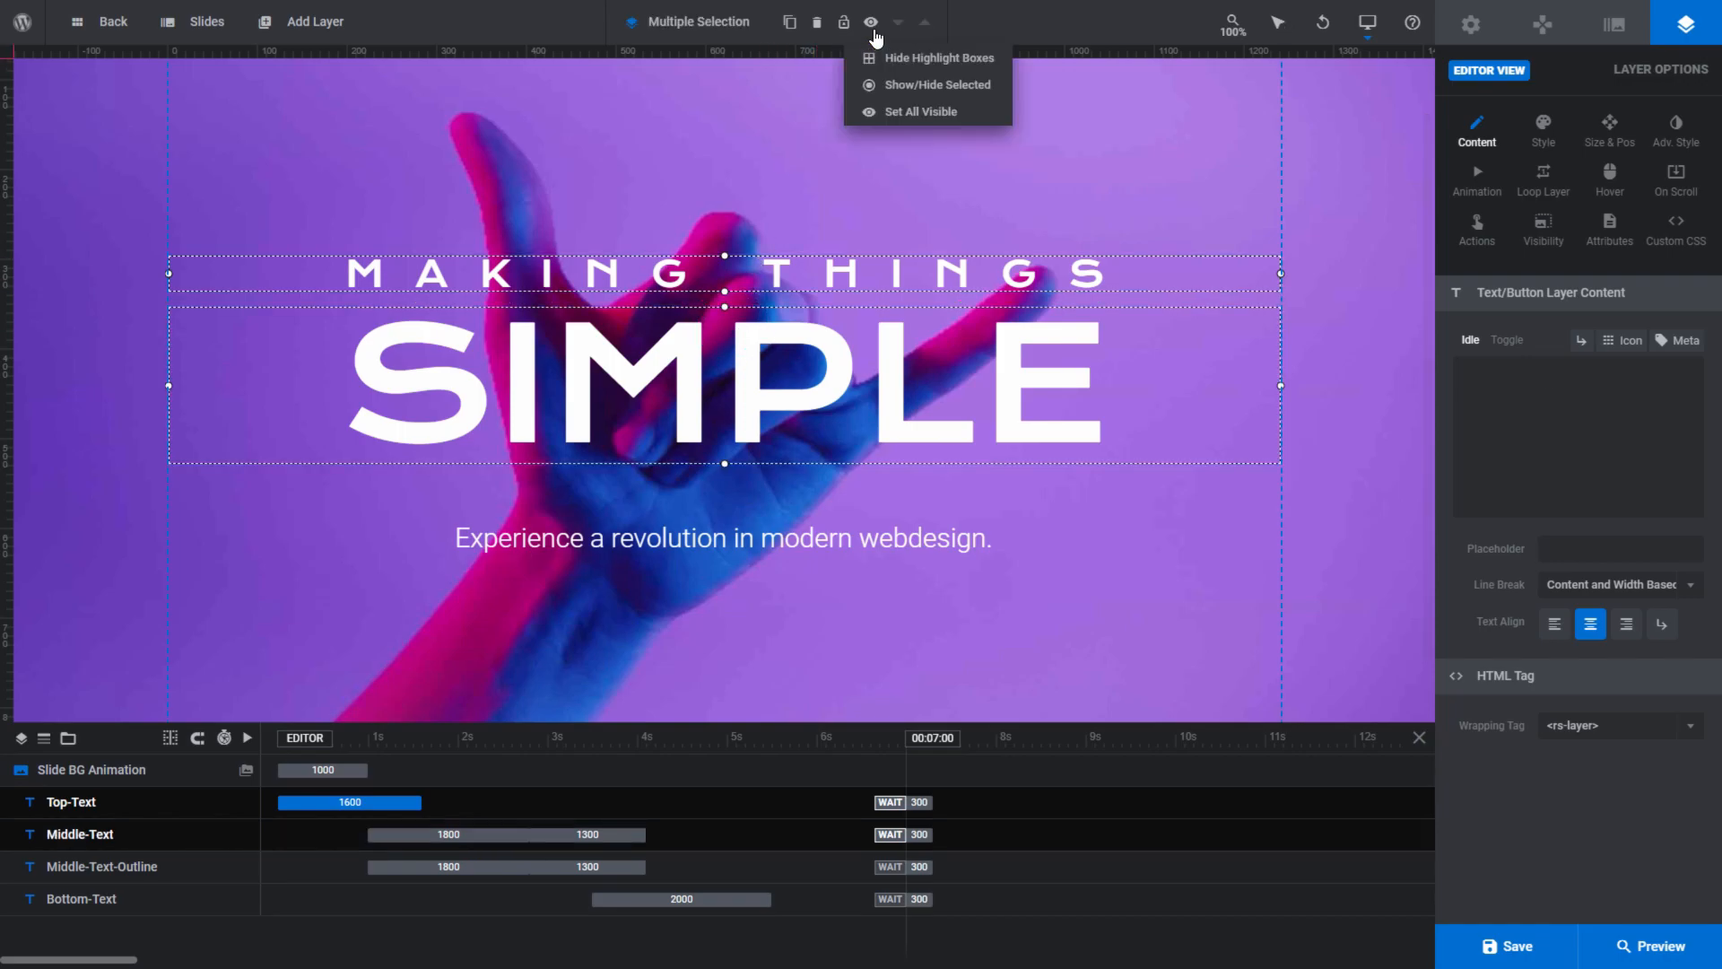
{"action": "left_click", "coordinate": [877, 85]}
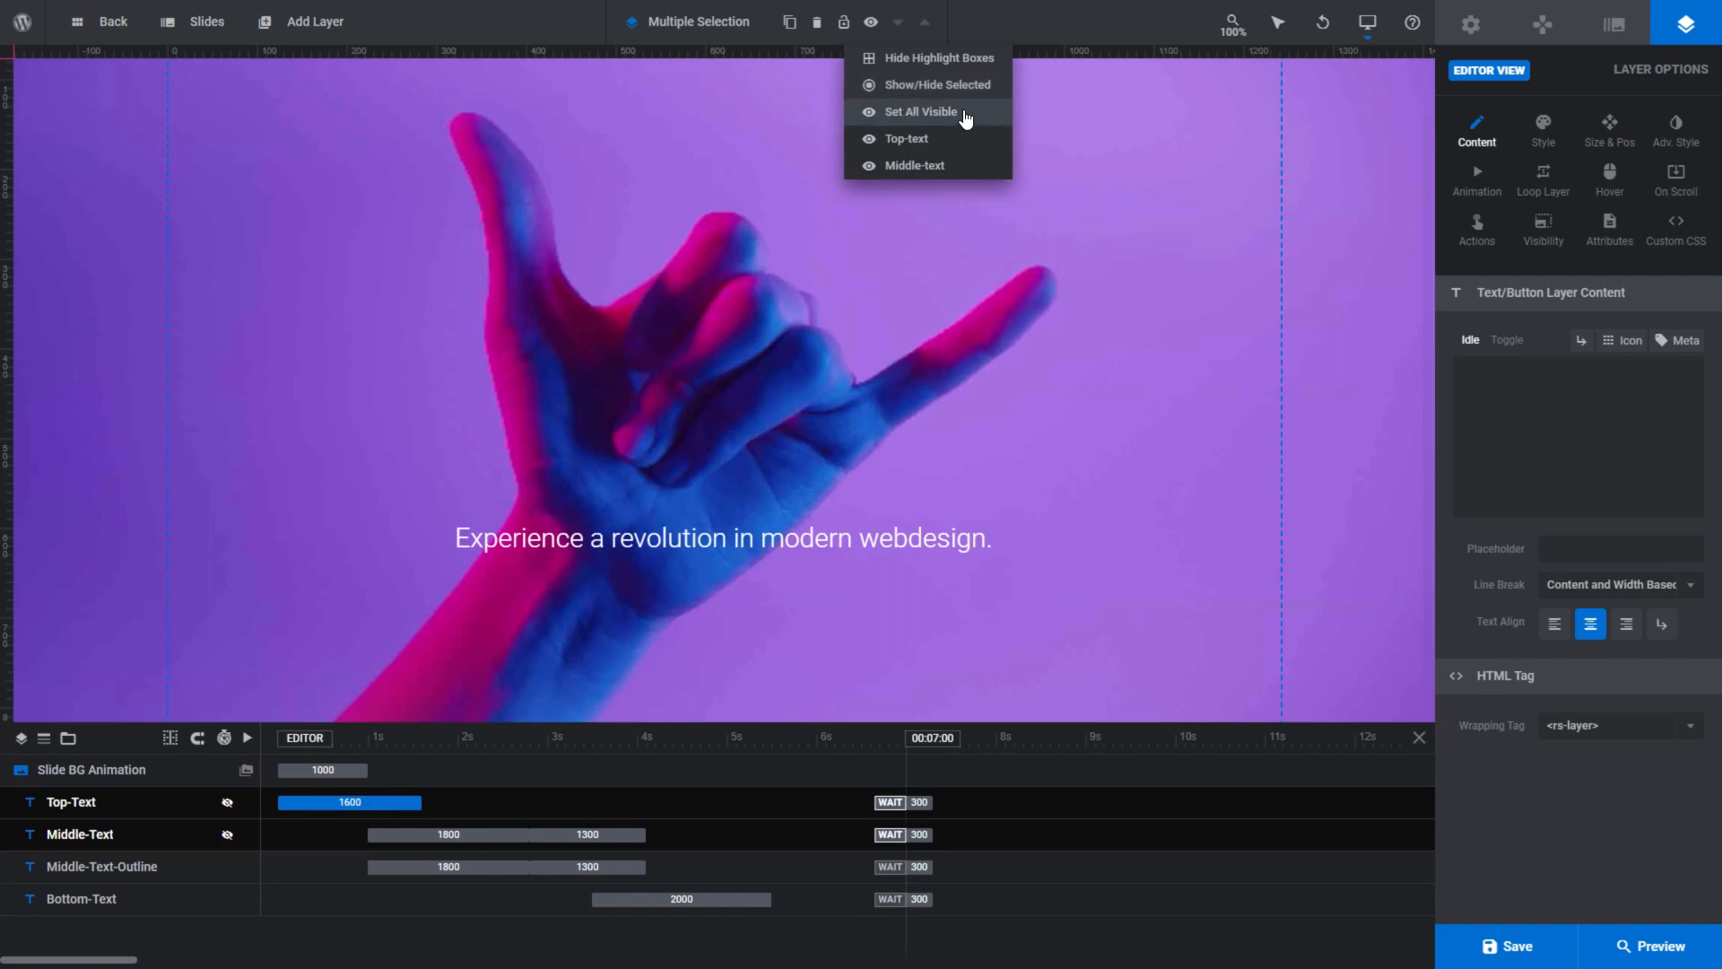
{"action": "left_click", "coordinate": [921, 111]}
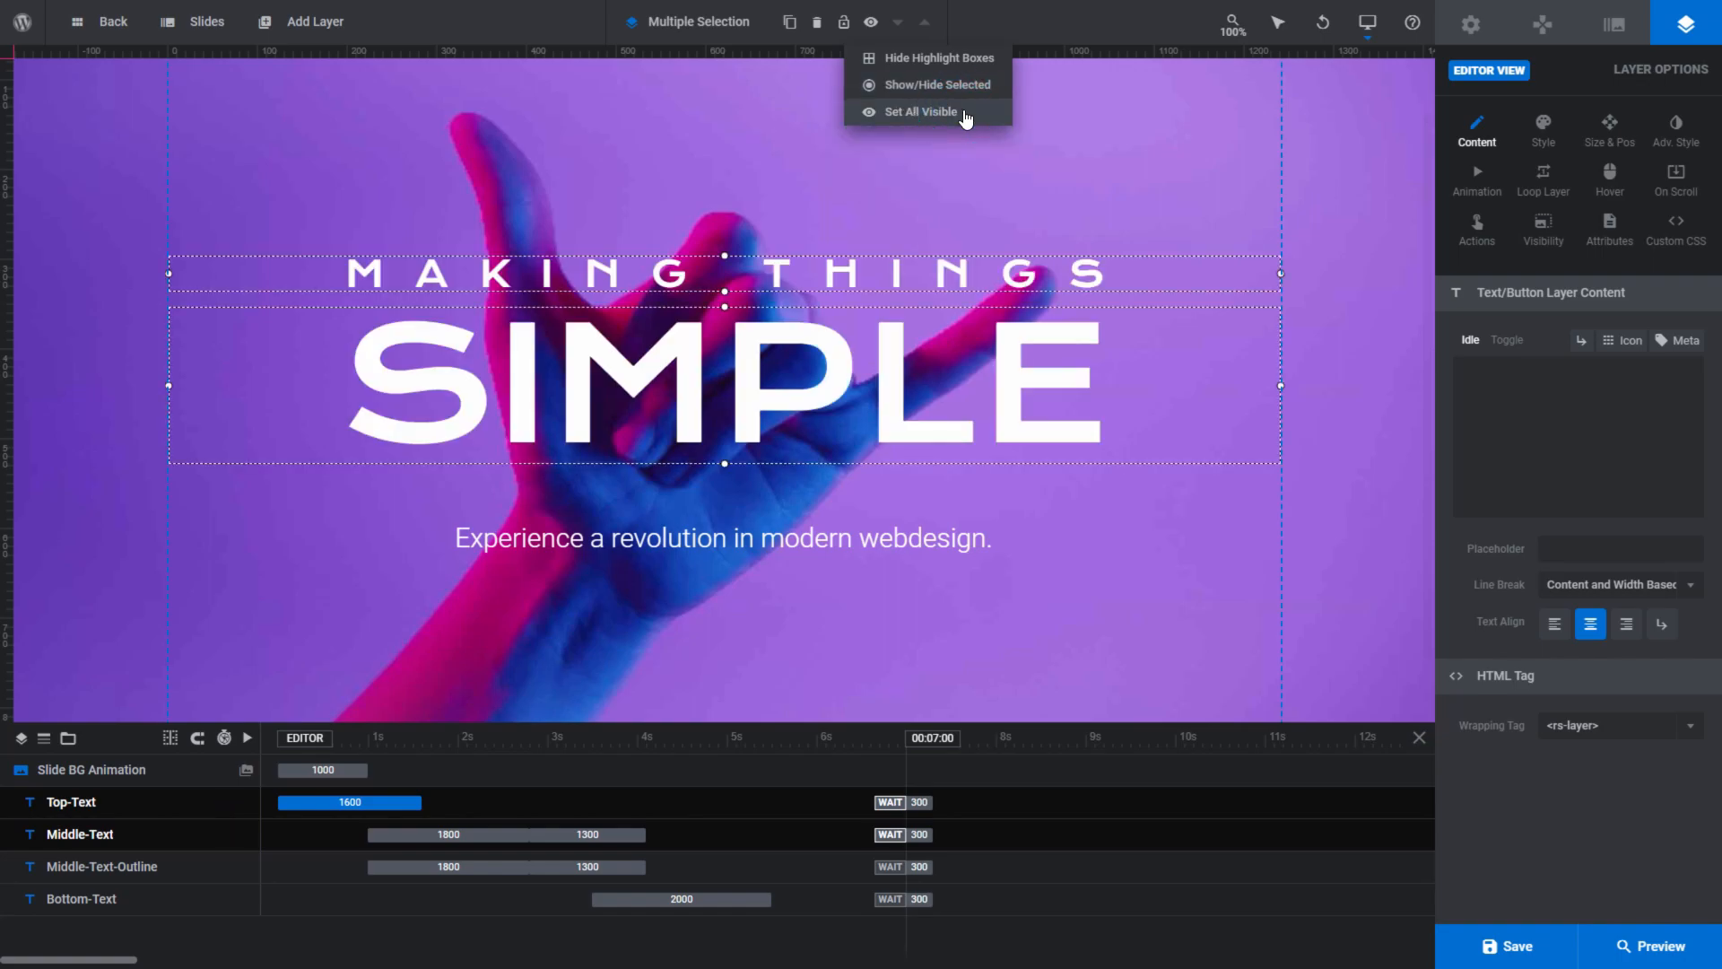
{"action": "left_click", "coordinate": [774, 154]}
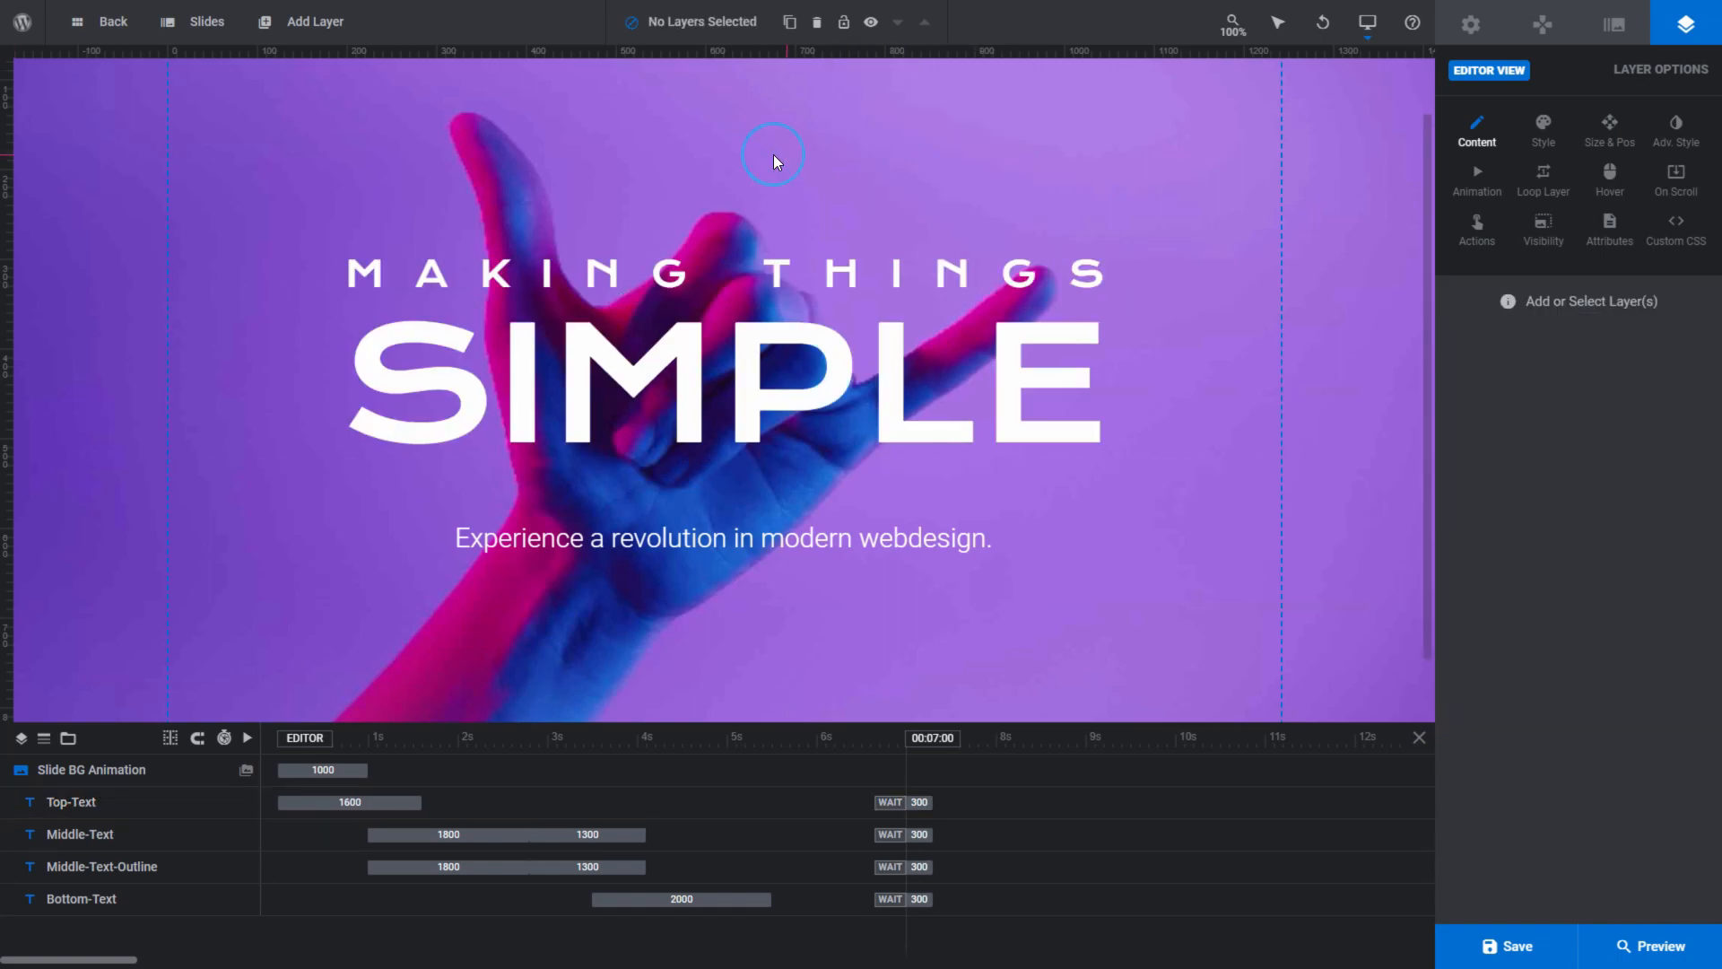
- Move the Top-Text layer down the layer order until it sits beneath Bottom-Text
{"action": "left_click", "coordinate": [775, 269]}
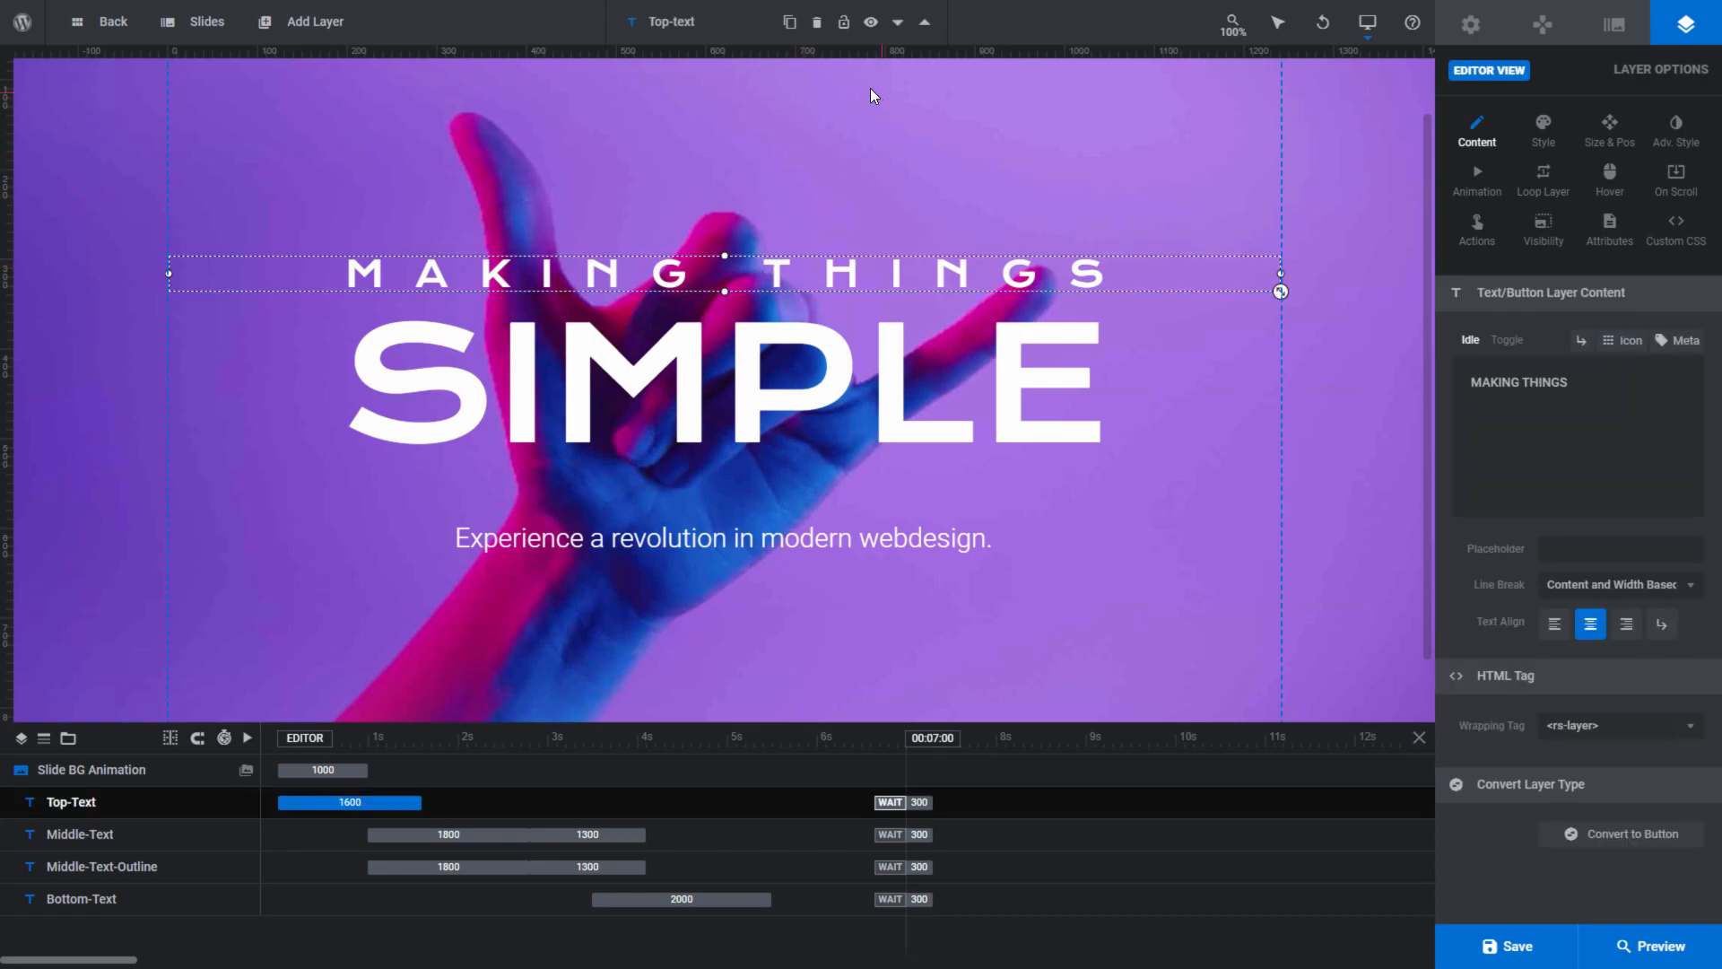
{"action": "left_click", "coordinate": [899, 26]}
{"action": "left_click", "coordinate": [900, 27]}
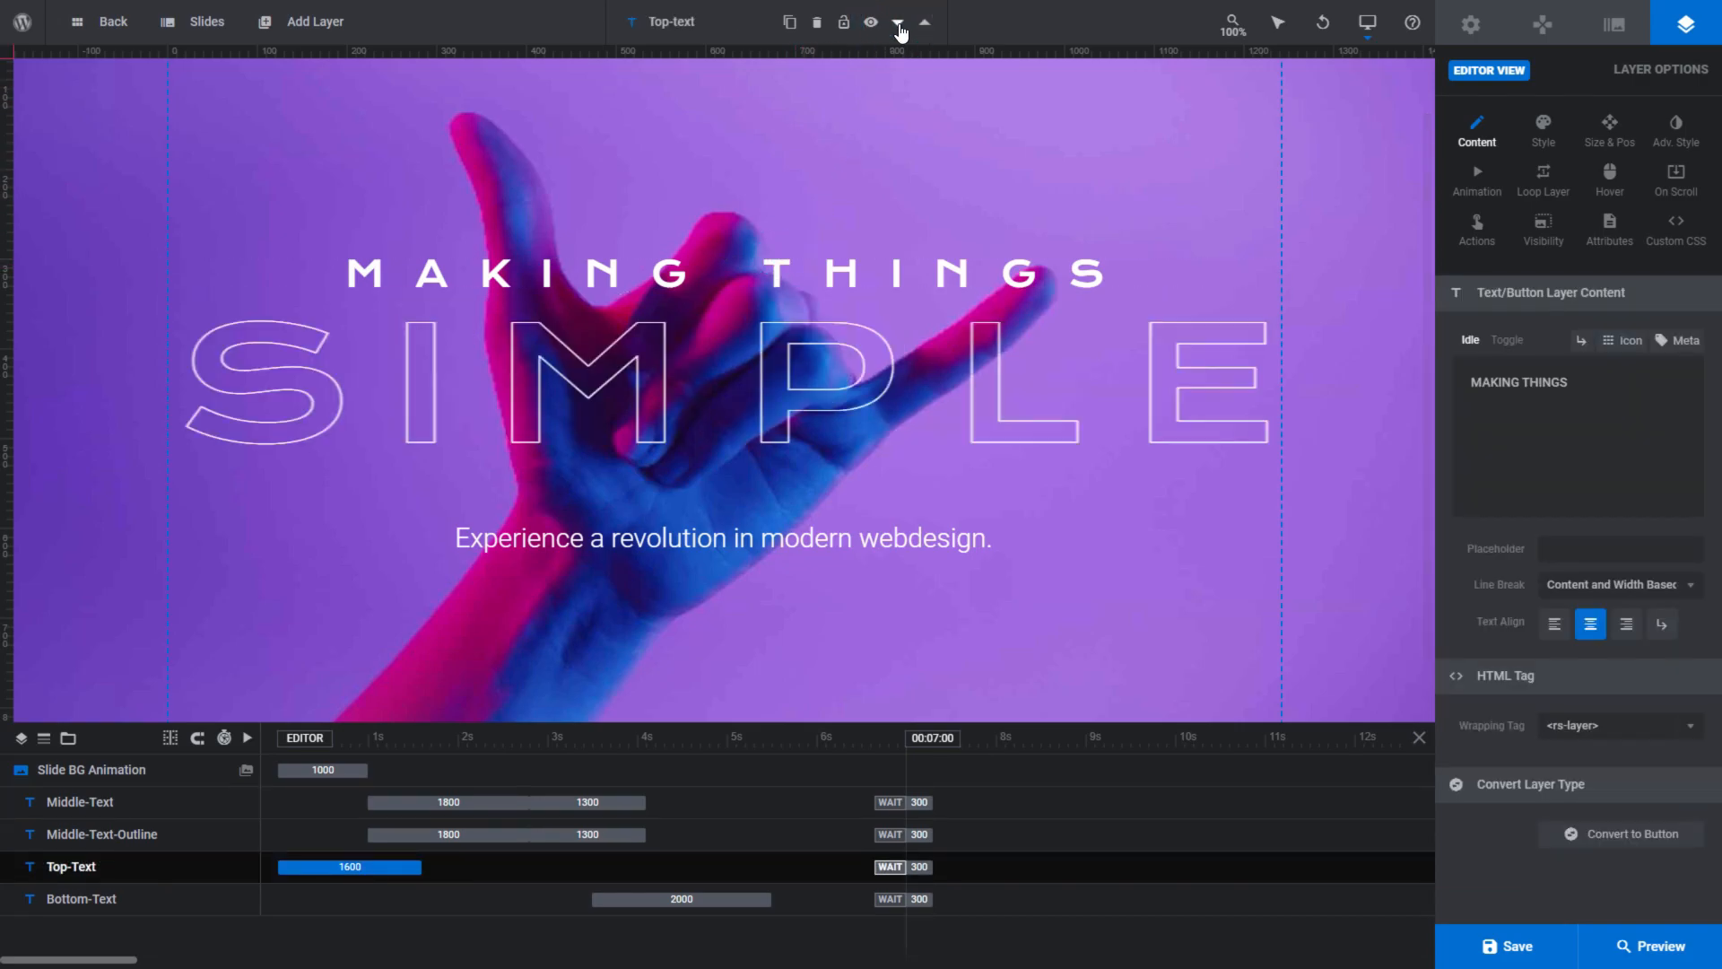
{"action": "left_click", "coordinate": [900, 26]}
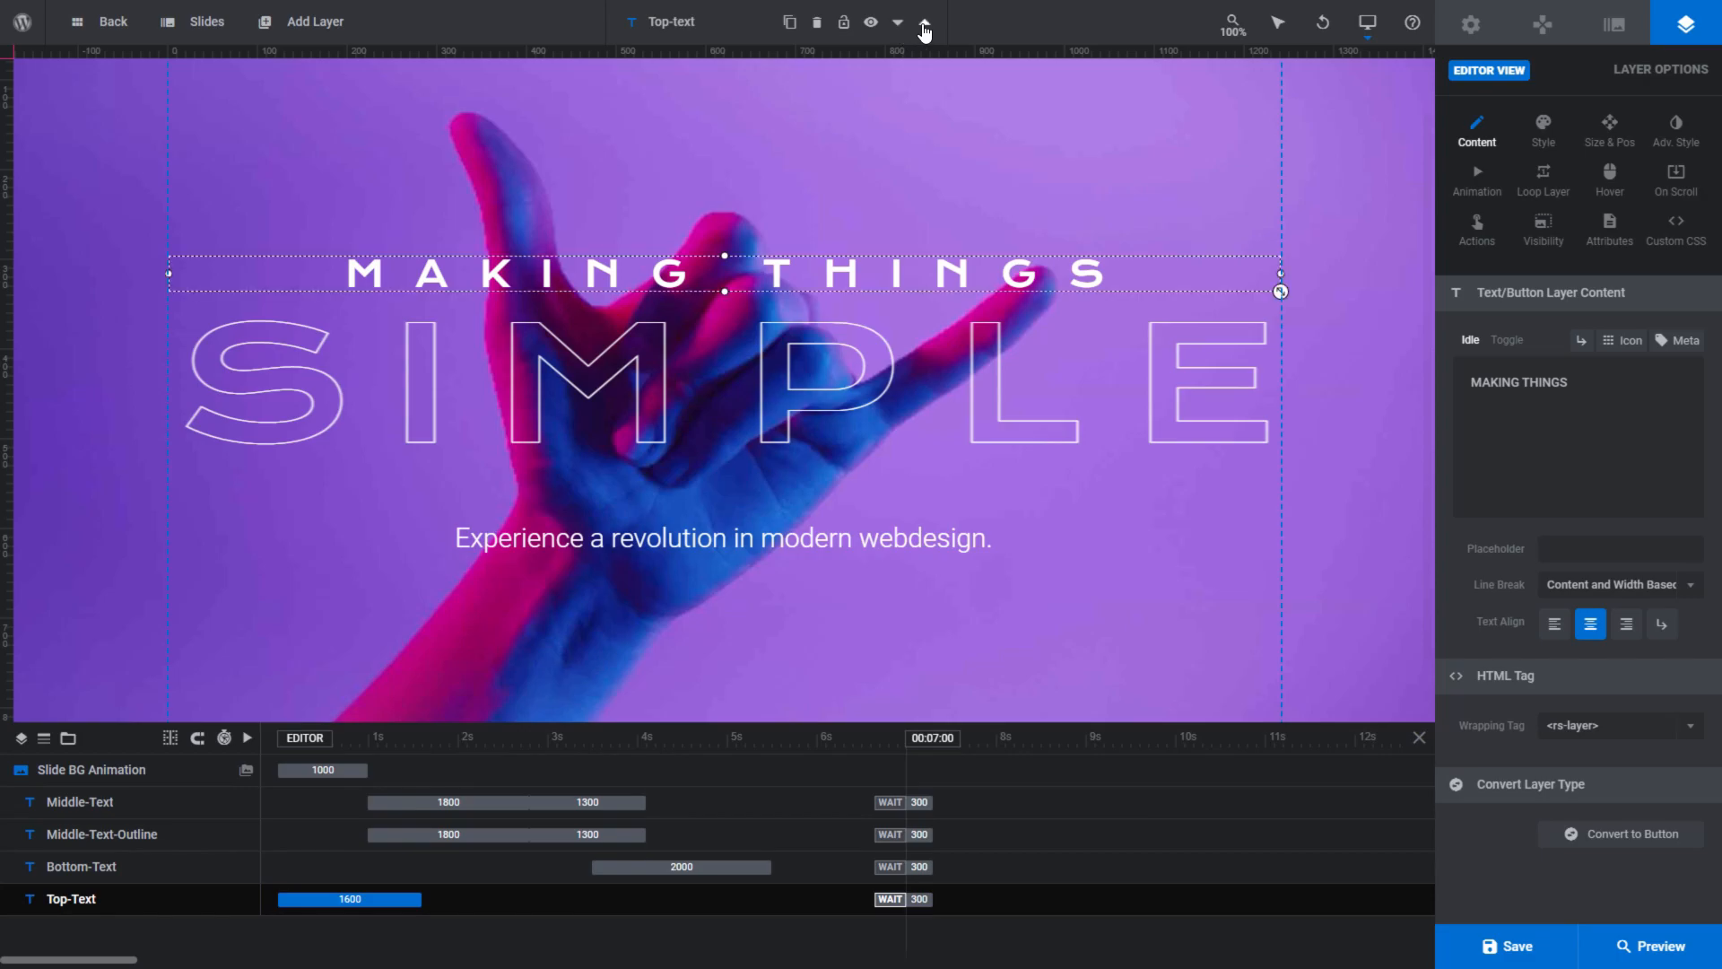
- Move the Top-Text layer back up above Middle-Text in the layer order and deselect it
{"action": "left_click", "coordinate": [924, 25]}
{"action": "left_click", "coordinate": [924, 25]}
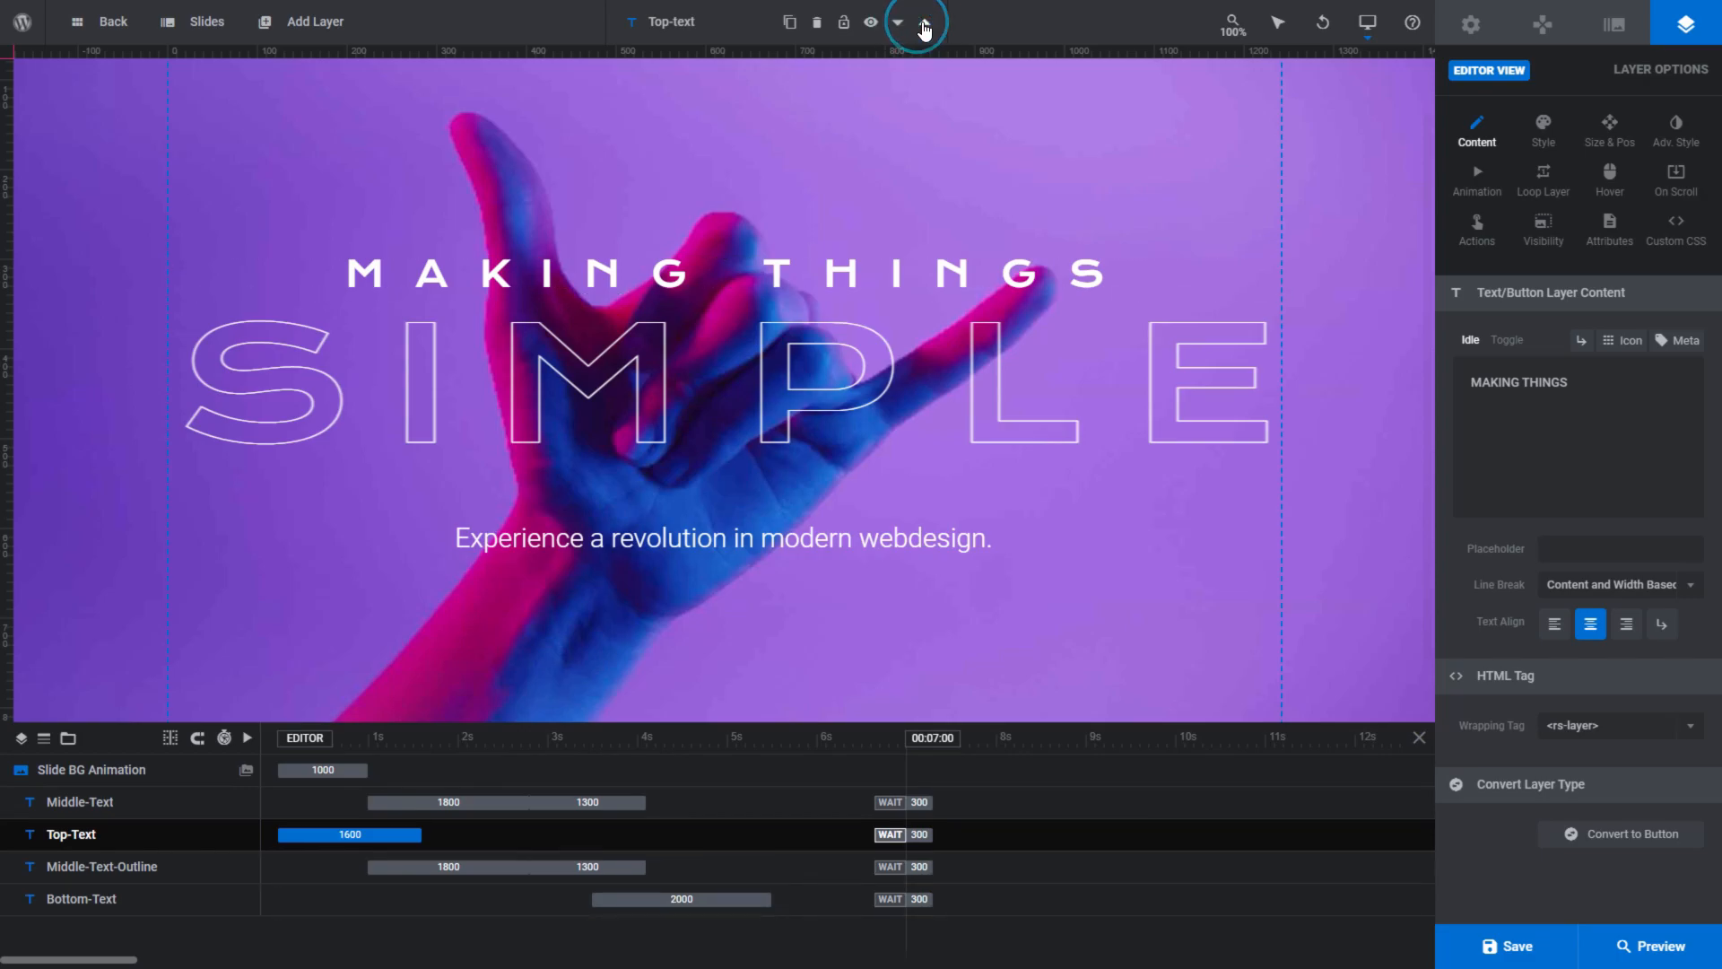
{"action": "left_click", "coordinate": [924, 27]}
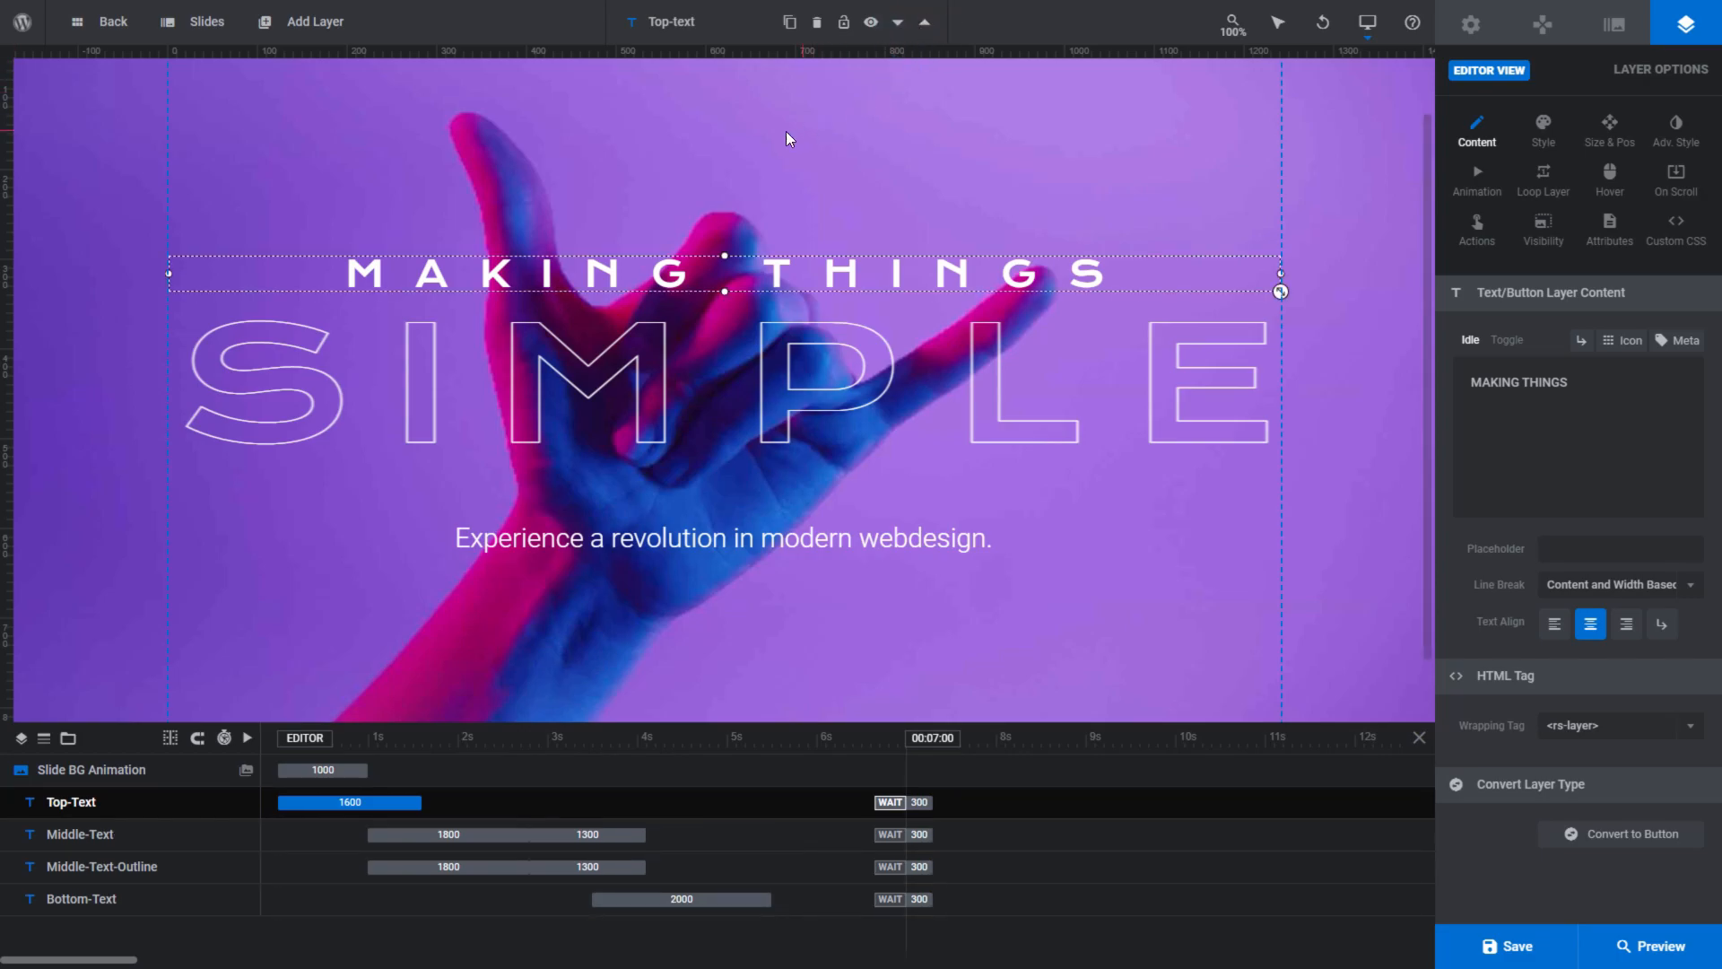
{"action": "left_click", "coordinate": [735, 141]}
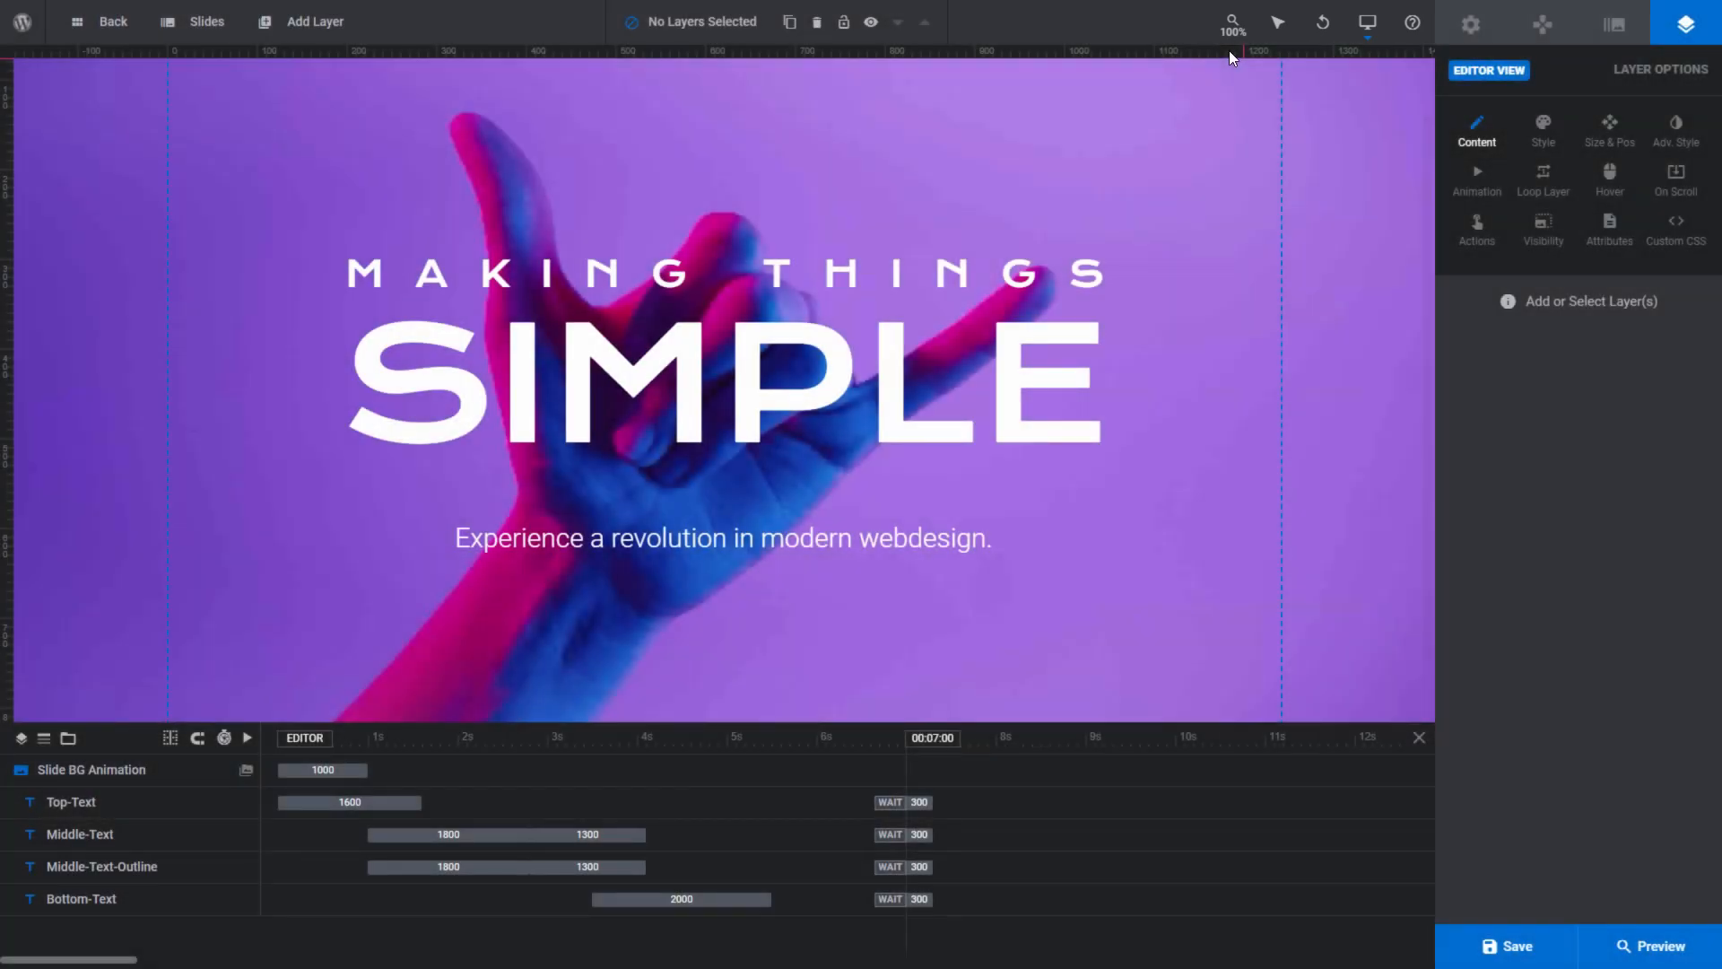
- Adjust the canvas zoom level and return it to 100%
{"action": "mouse_move", "coordinate": [1235, 38]}
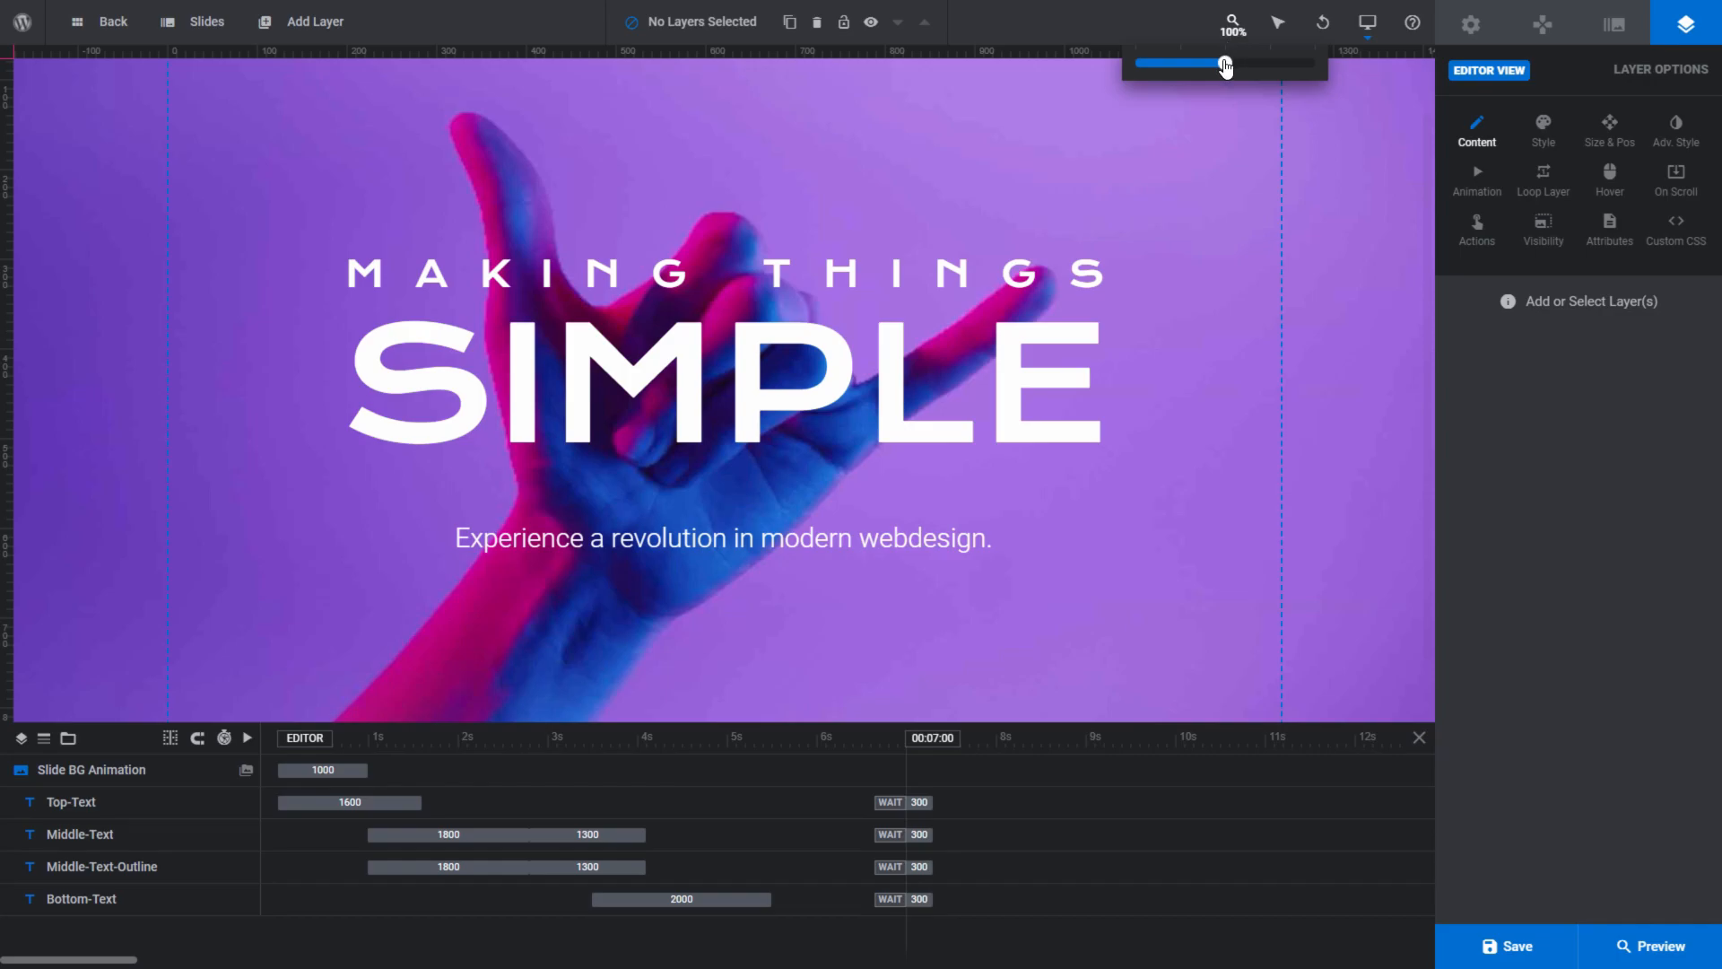
{"action": "mouse_move", "coordinate": [1224, 64]}
{"action": "left_mouse_down"}
{"action": "mouse_move", "coordinate": [1144, 66]}
{"action": "mouse_move", "coordinate": [1306, 68]}
{"action": "mouse_move", "coordinate": [1227, 70]}
{"action": "left_mouse_up"}
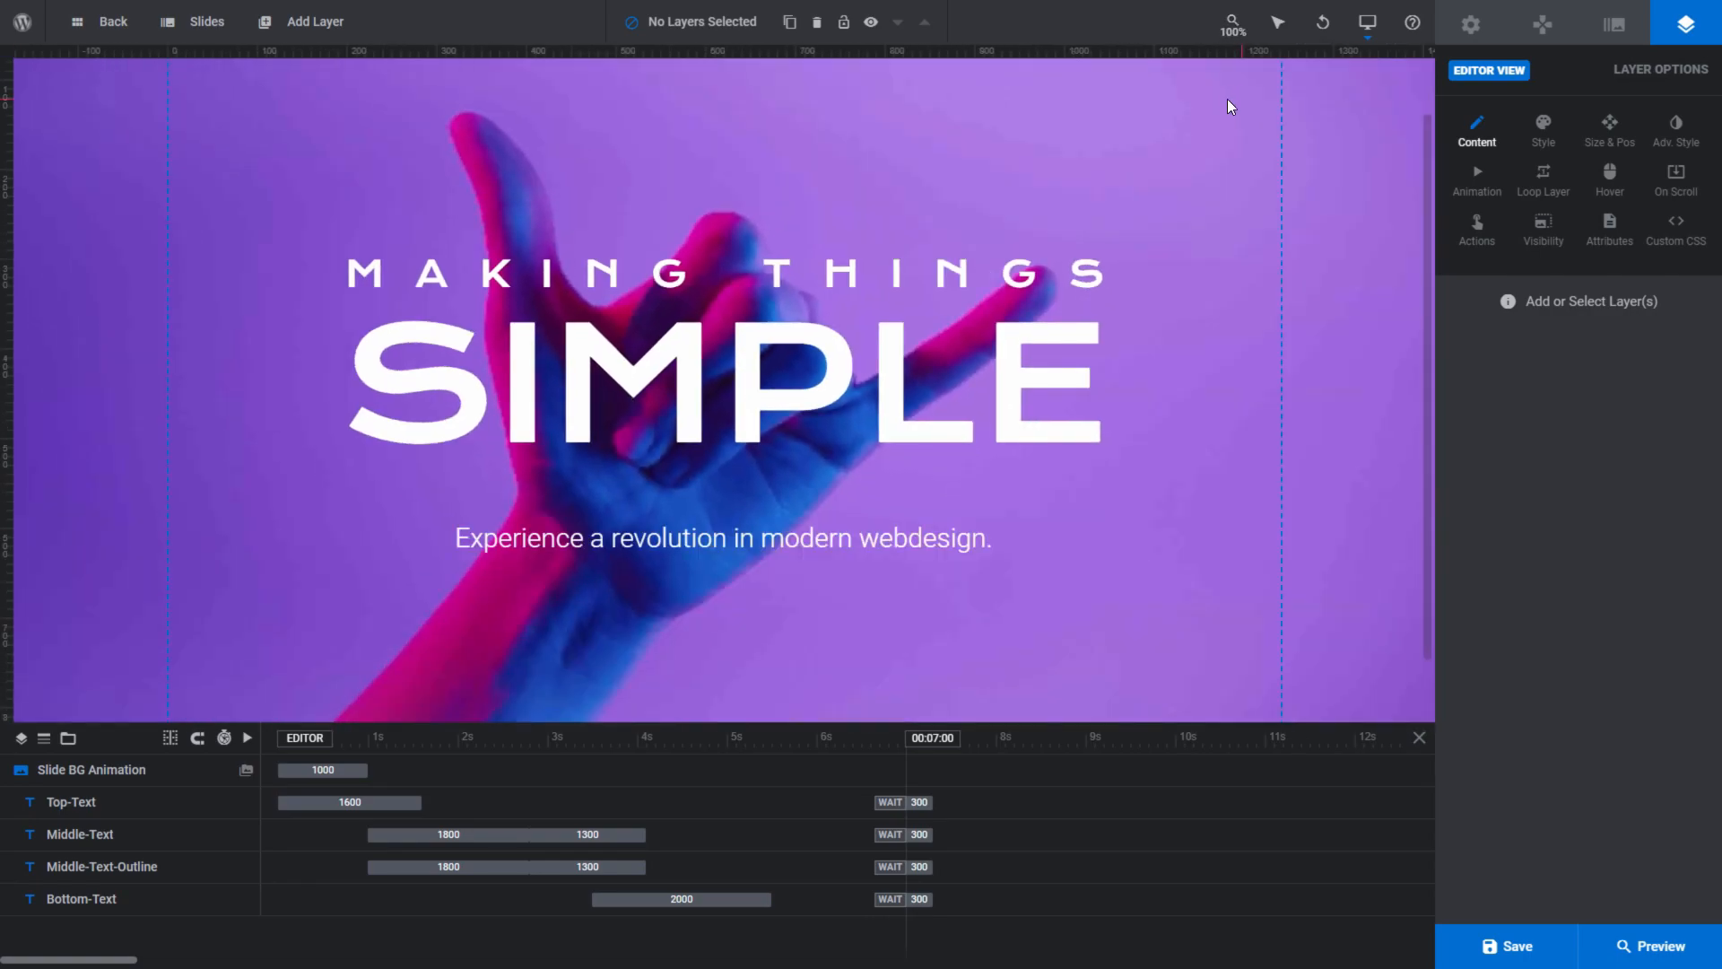
- Switch the selection mode through Add to Selection and Drag to Select, ending on Add to Selection
{"action": "mouse_move", "coordinate": [1279, 27]}
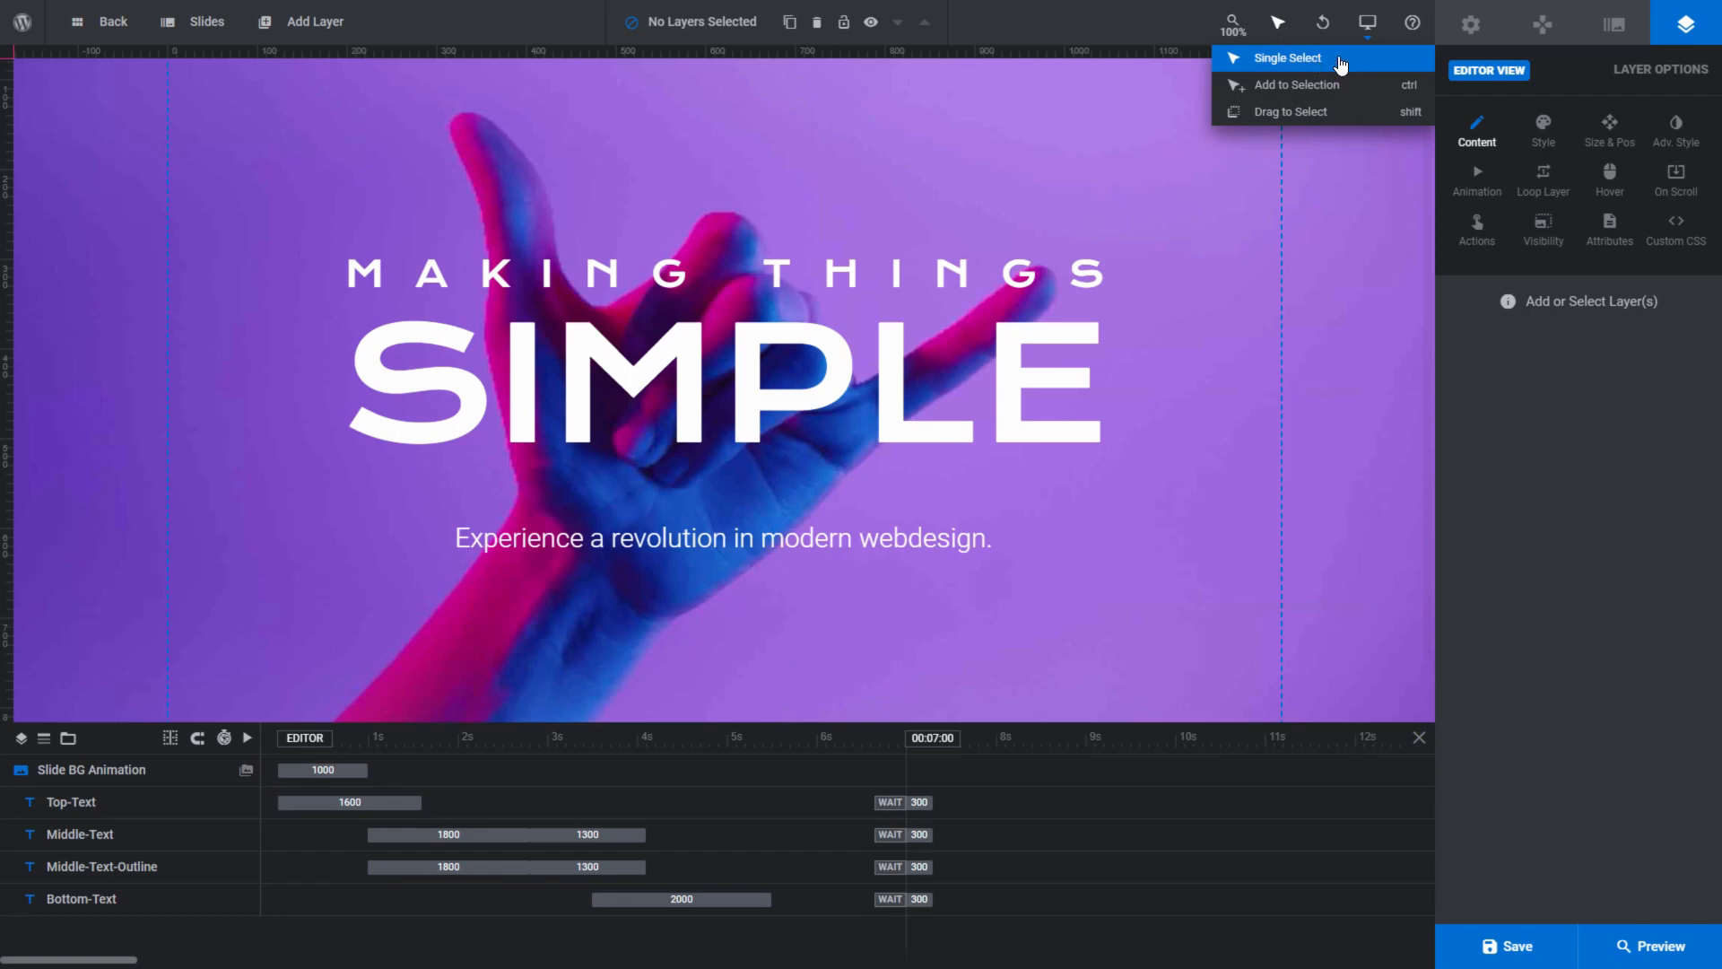
{"action": "left_click", "coordinate": [1341, 84]}
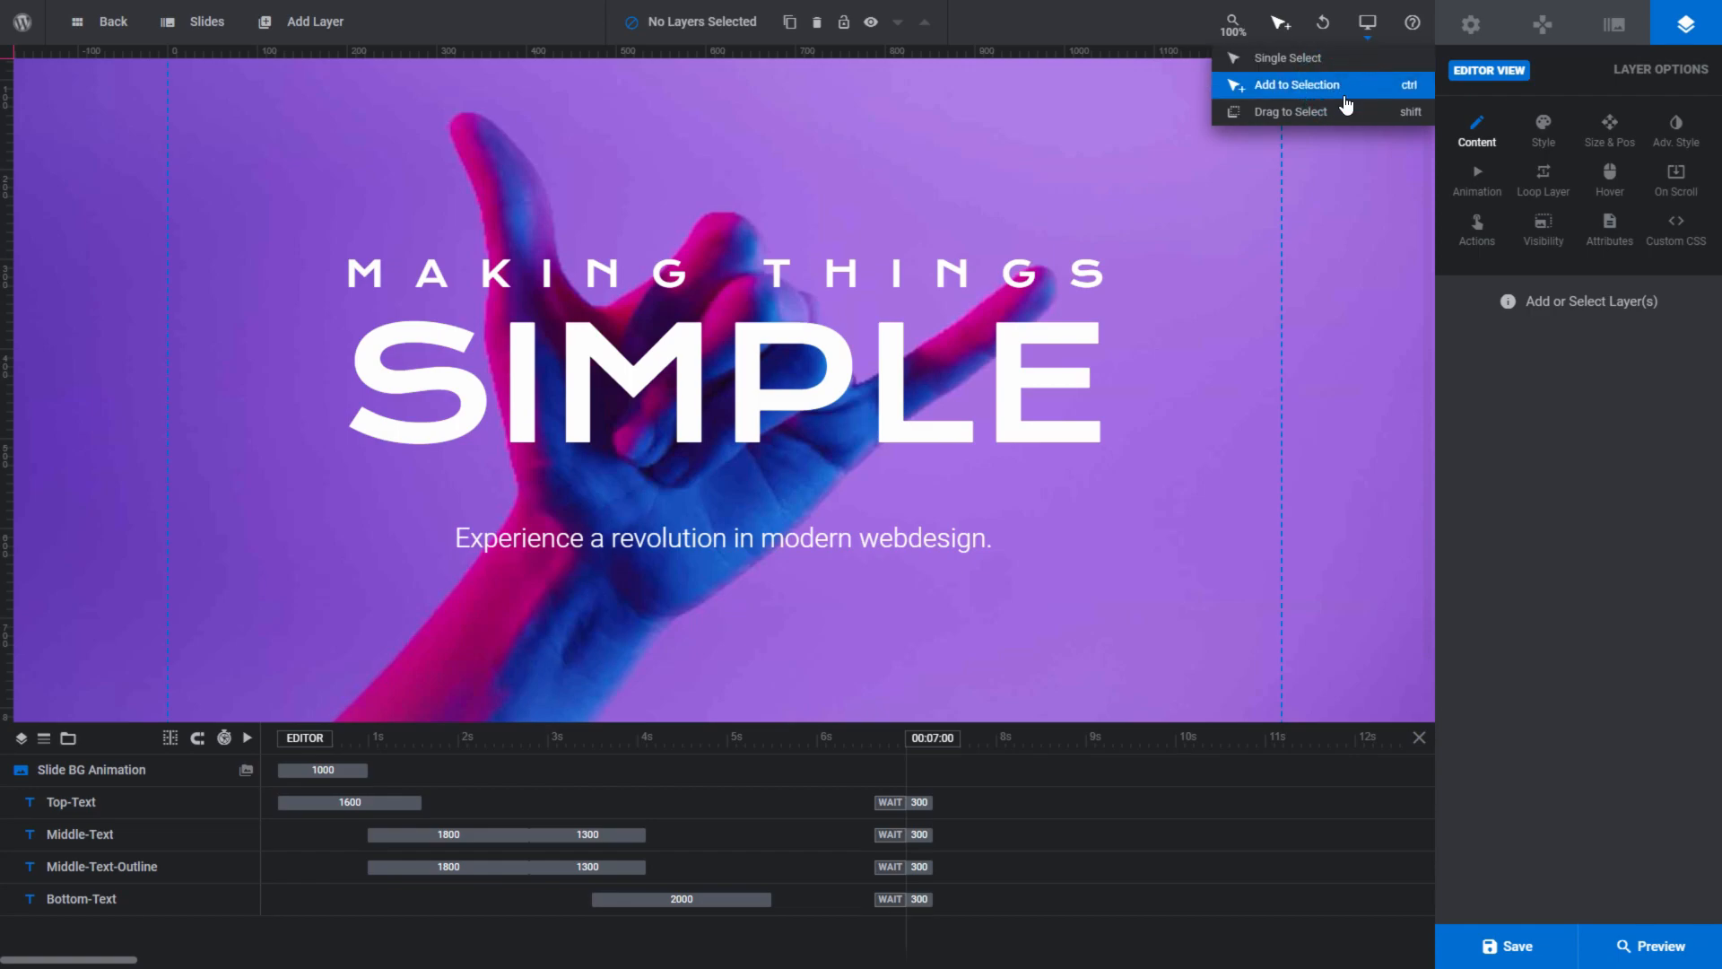
{"action": "left_click", "coordinate": [1346, 113]}
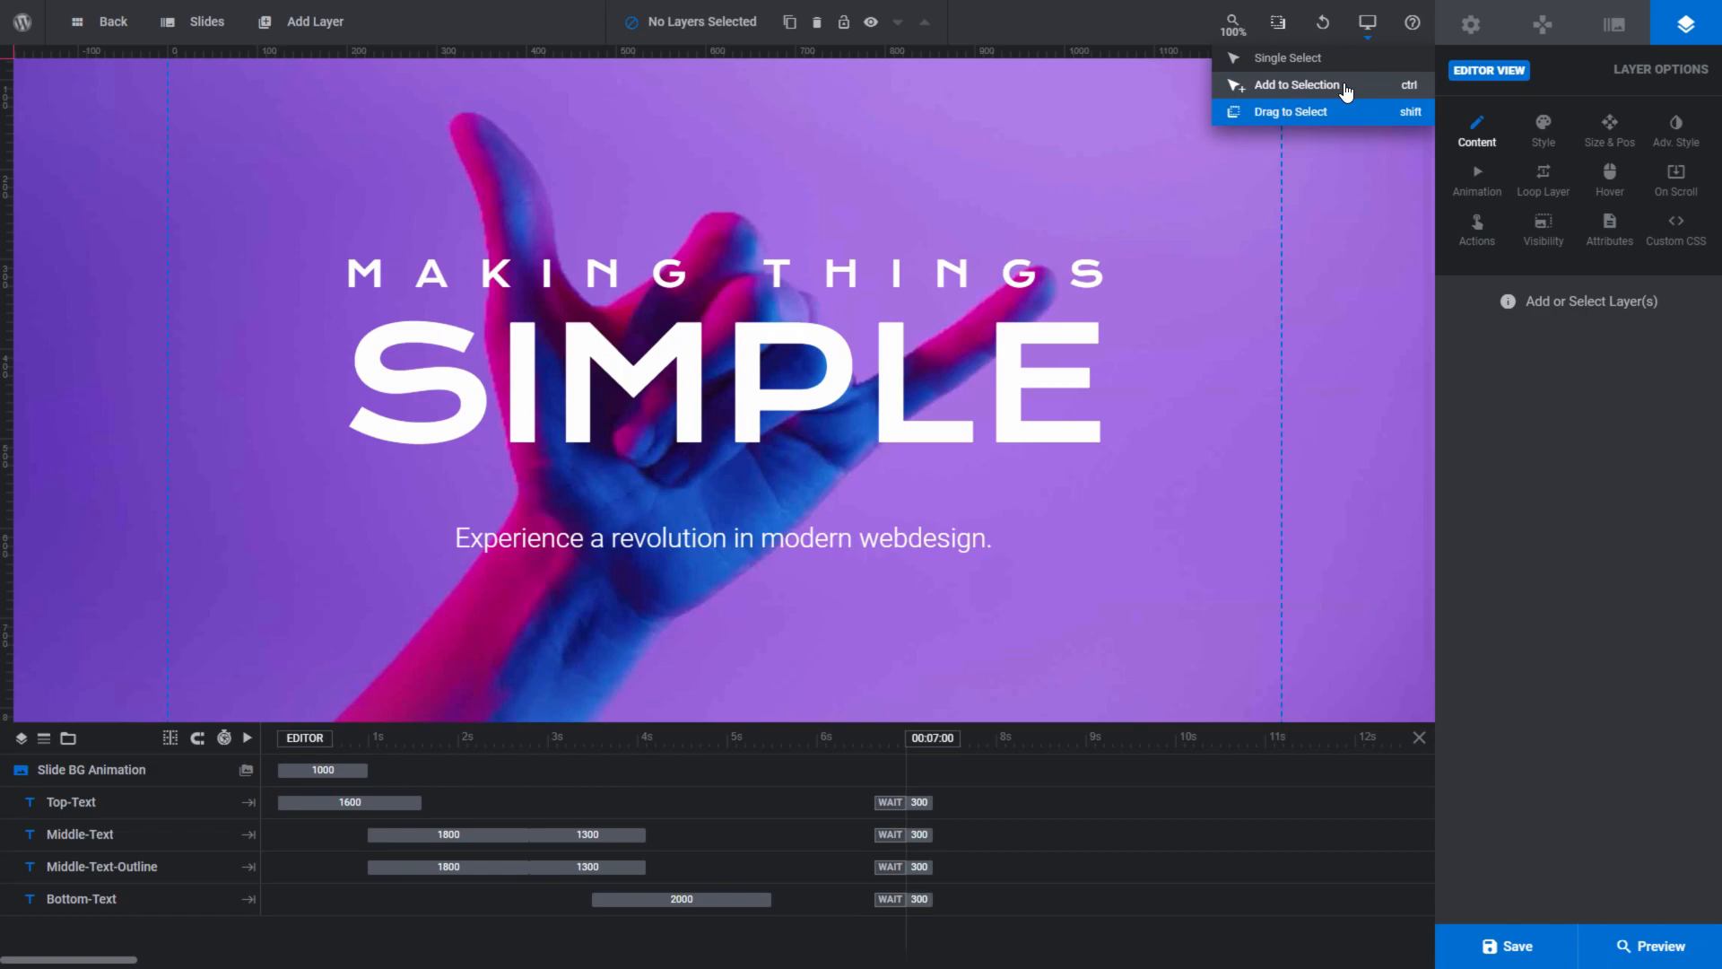
{"action": "left_click", "coordinate": [1342, 86]}
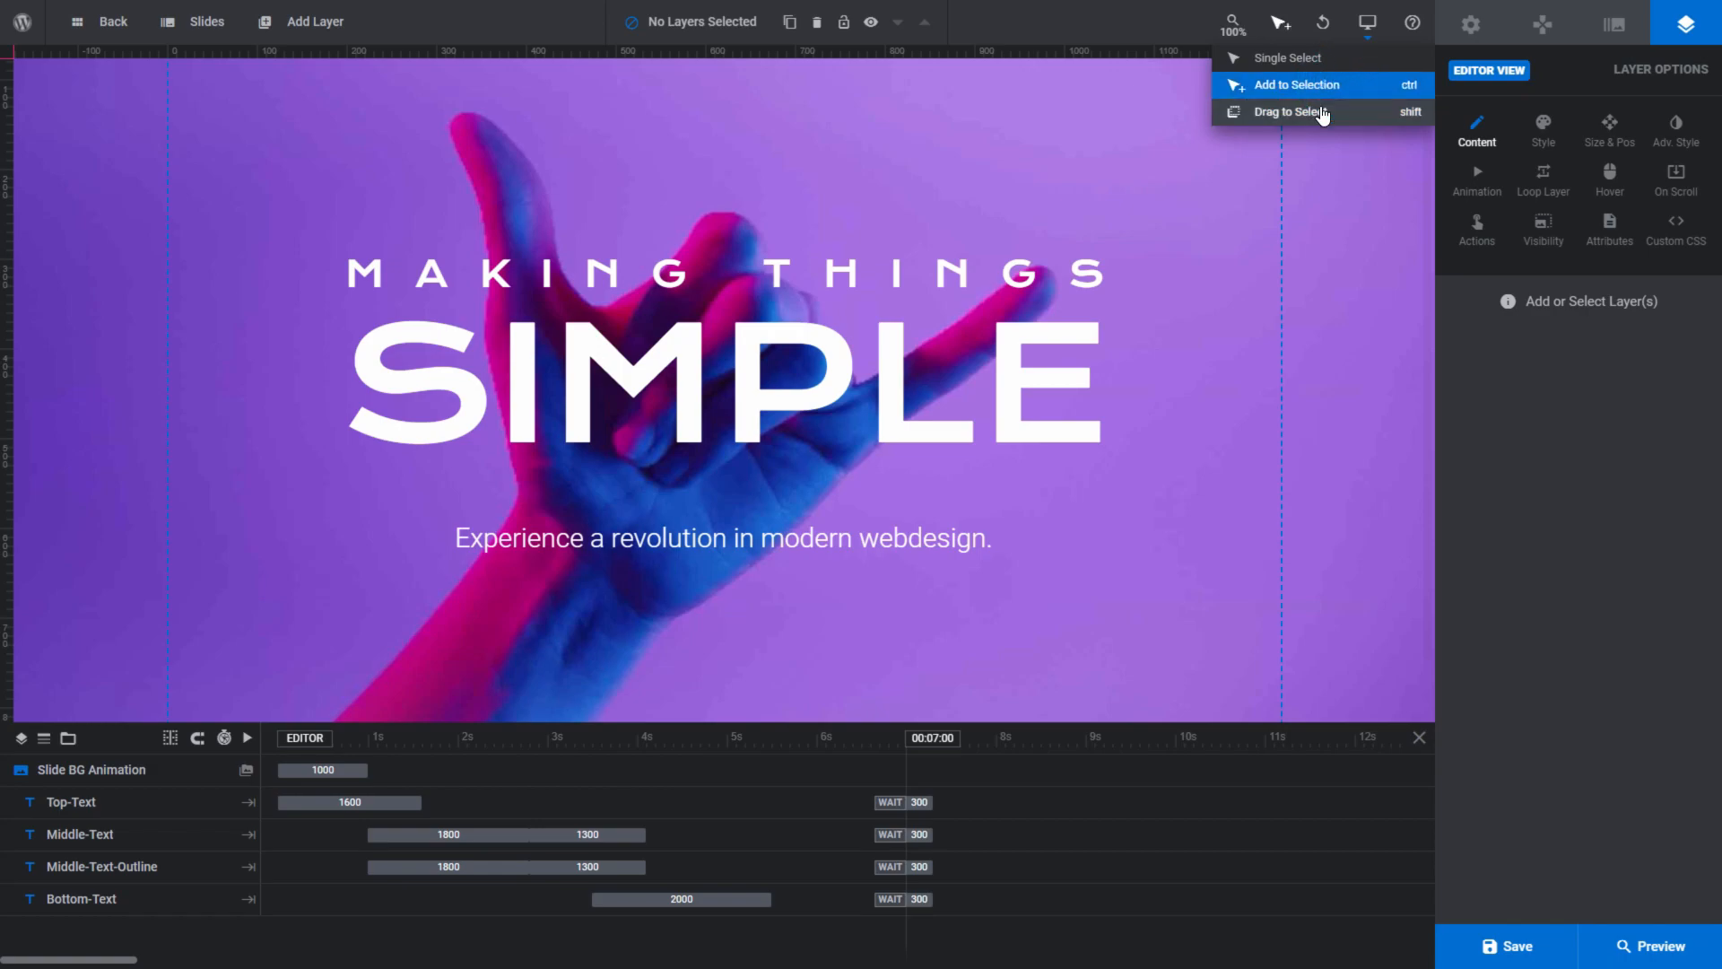
- Select the Top-Text, Middle-Text and Bottom-Text layers together one by one, and clear the selection
{"action": "left_click", "coordinate": [812, 285]}
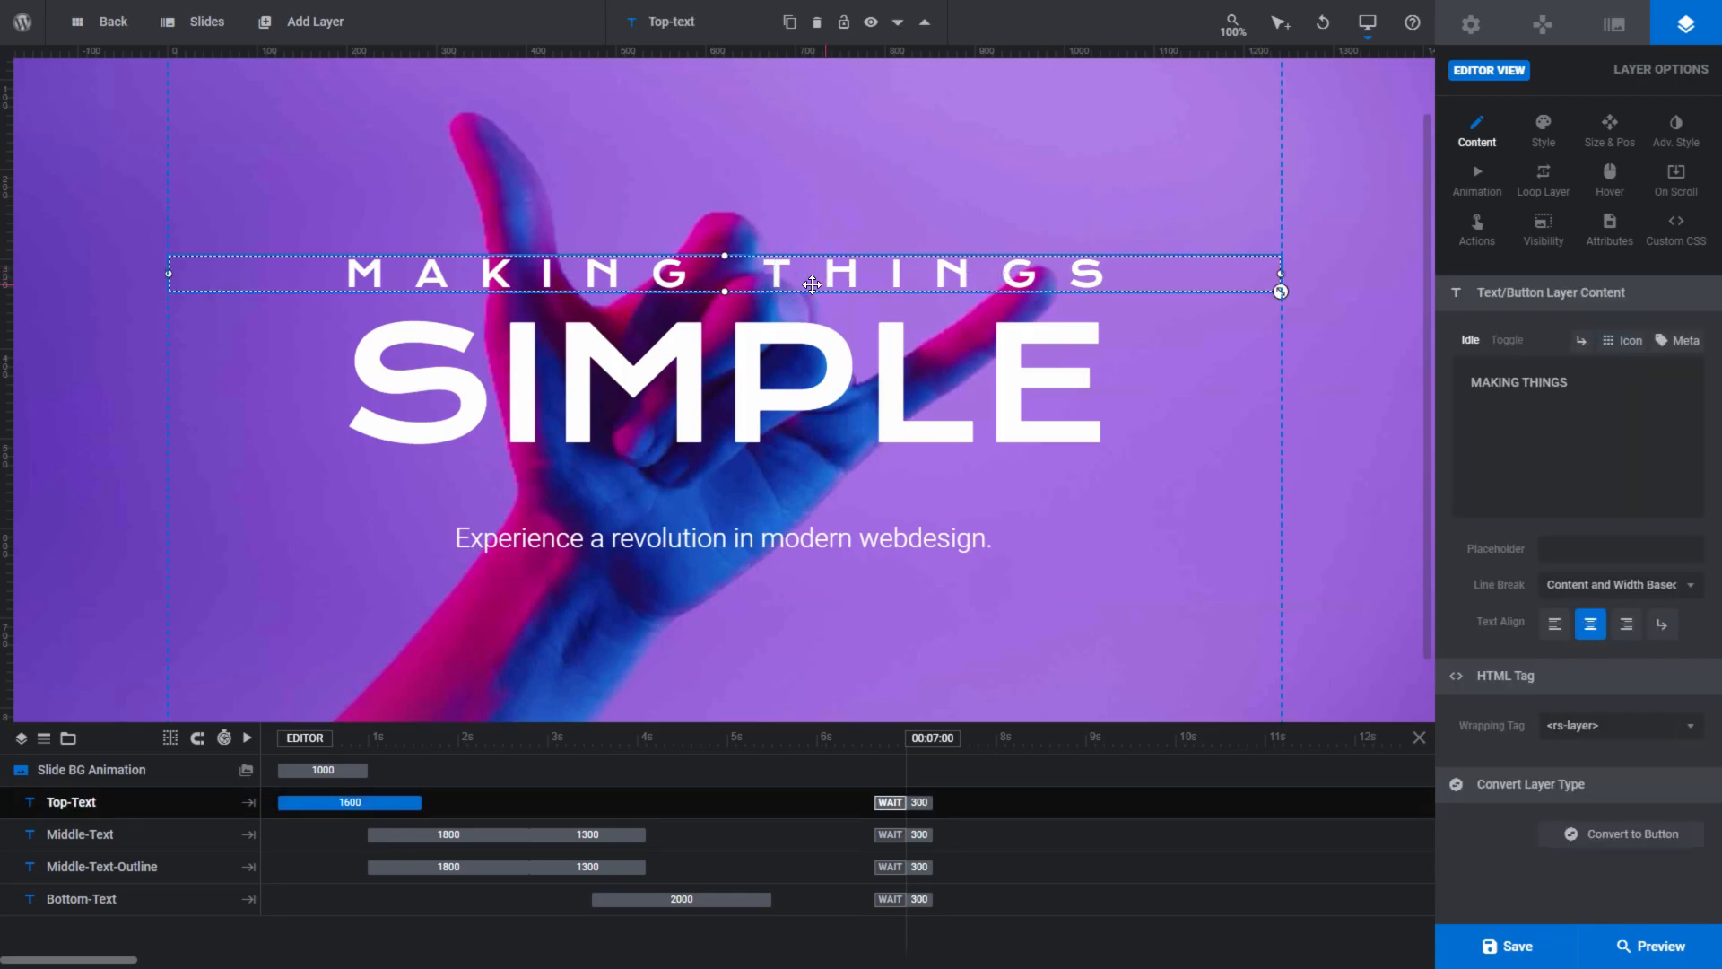
{"action": "left_click", "coordinate": [806, 374]}
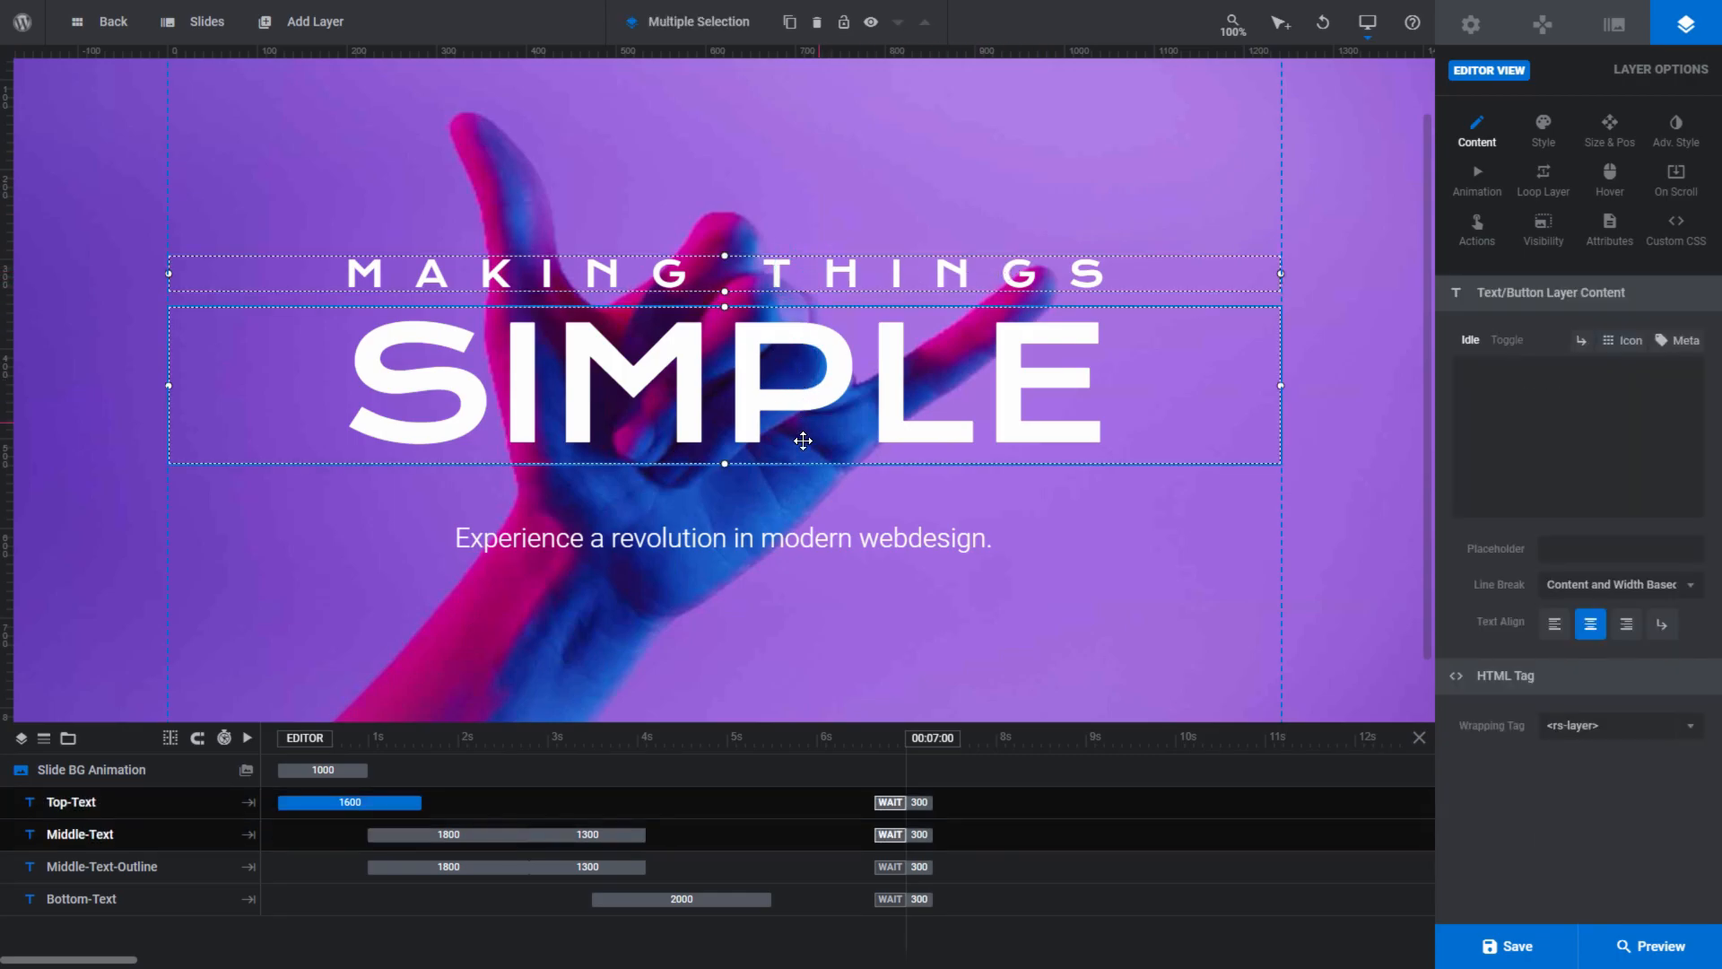
{"action": "left_click", "coordinate": [807, 535]}
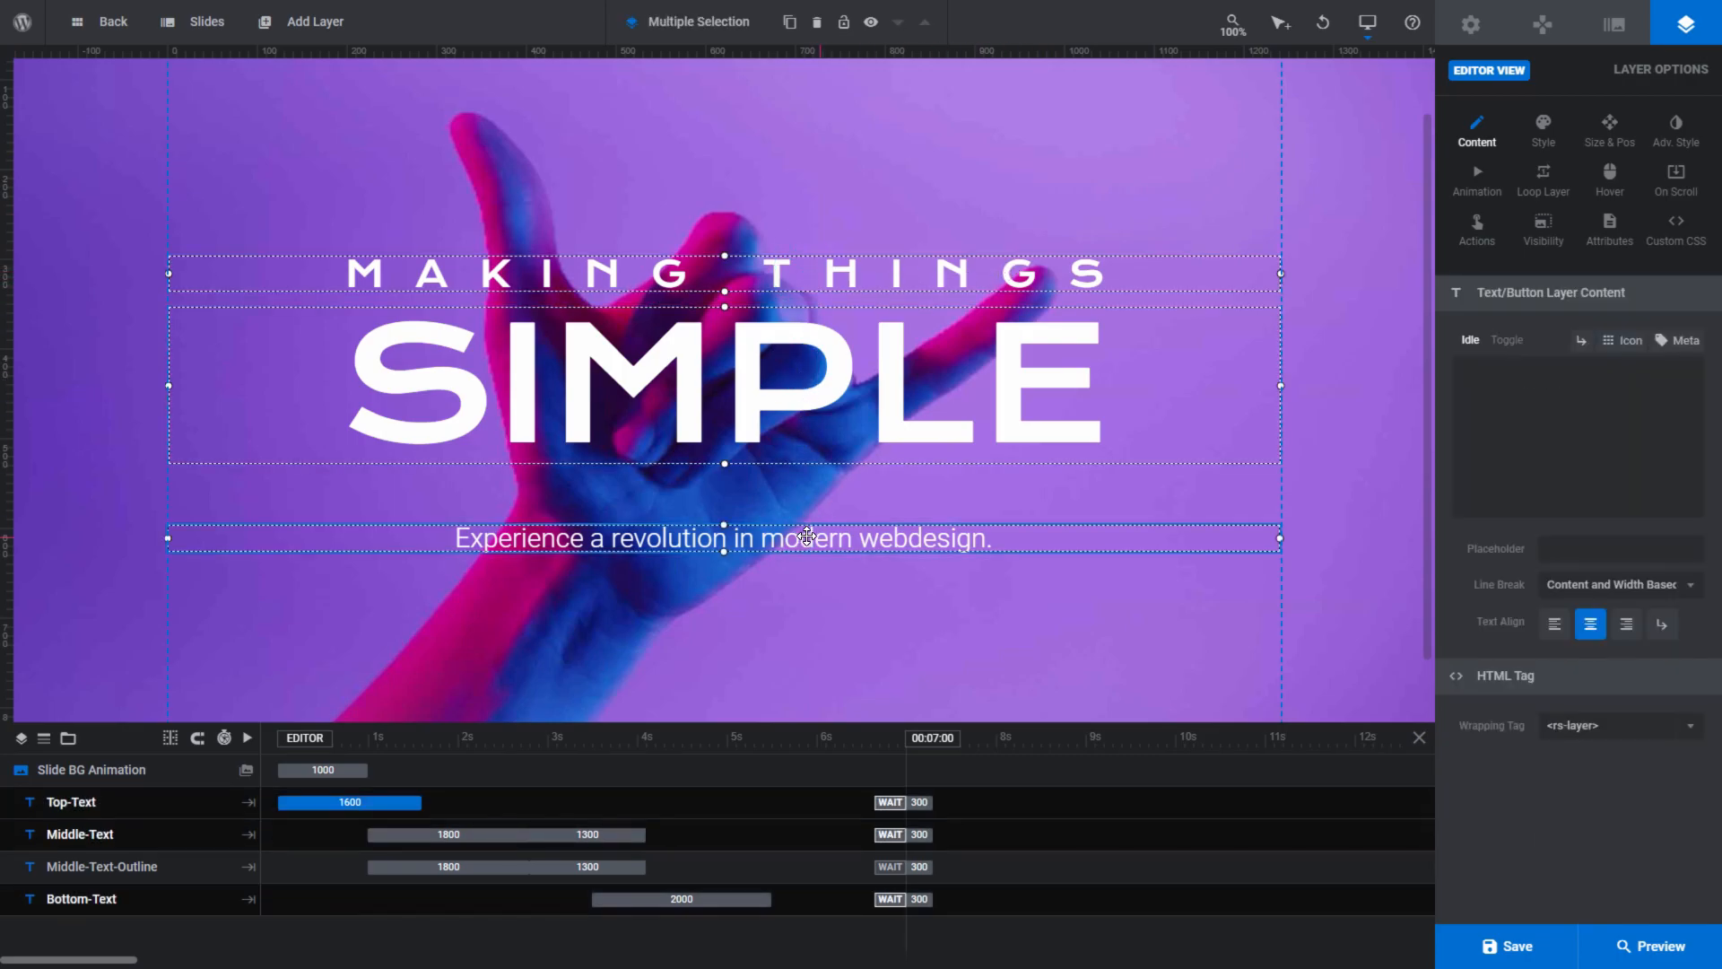
{"action": "left_click", "coordinate": [898, 154]}
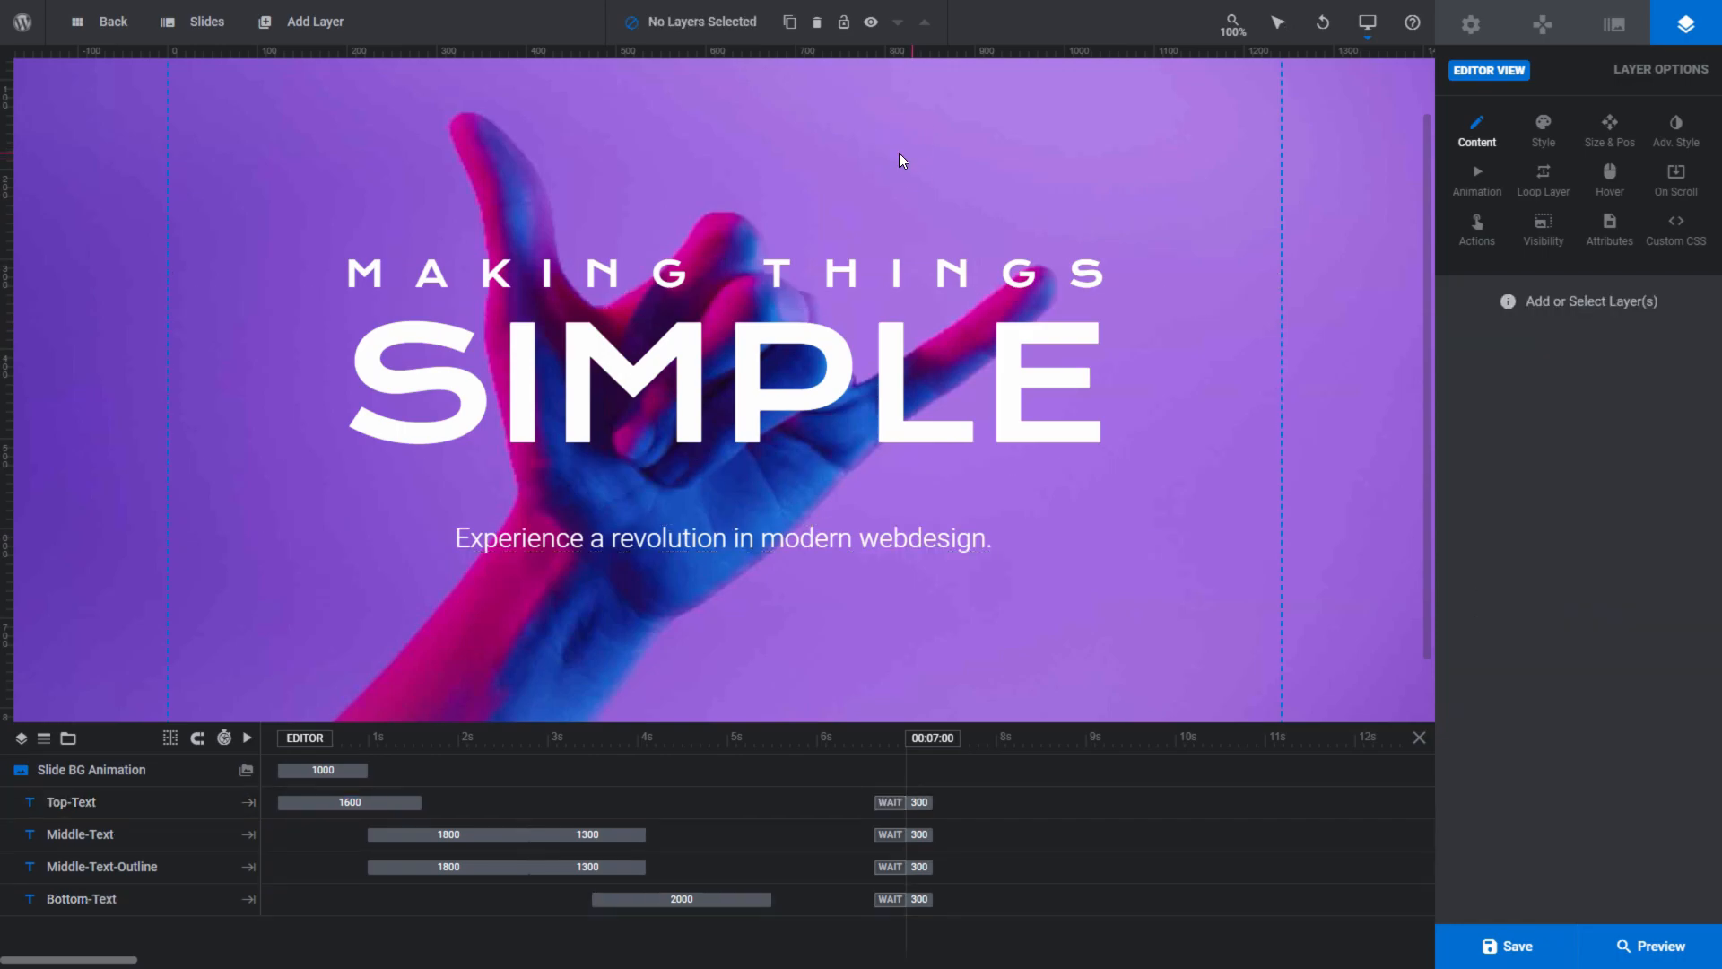
- Use Drag to Select around all the text layers to select them together, clear the selection, and activate Drag to Select again
{"action": "left_click", "coordinate": [1336, 116]}
{"action": "left_click_drag", "start_coordinate": [303, 269], "coordinate": [1118, 587]}
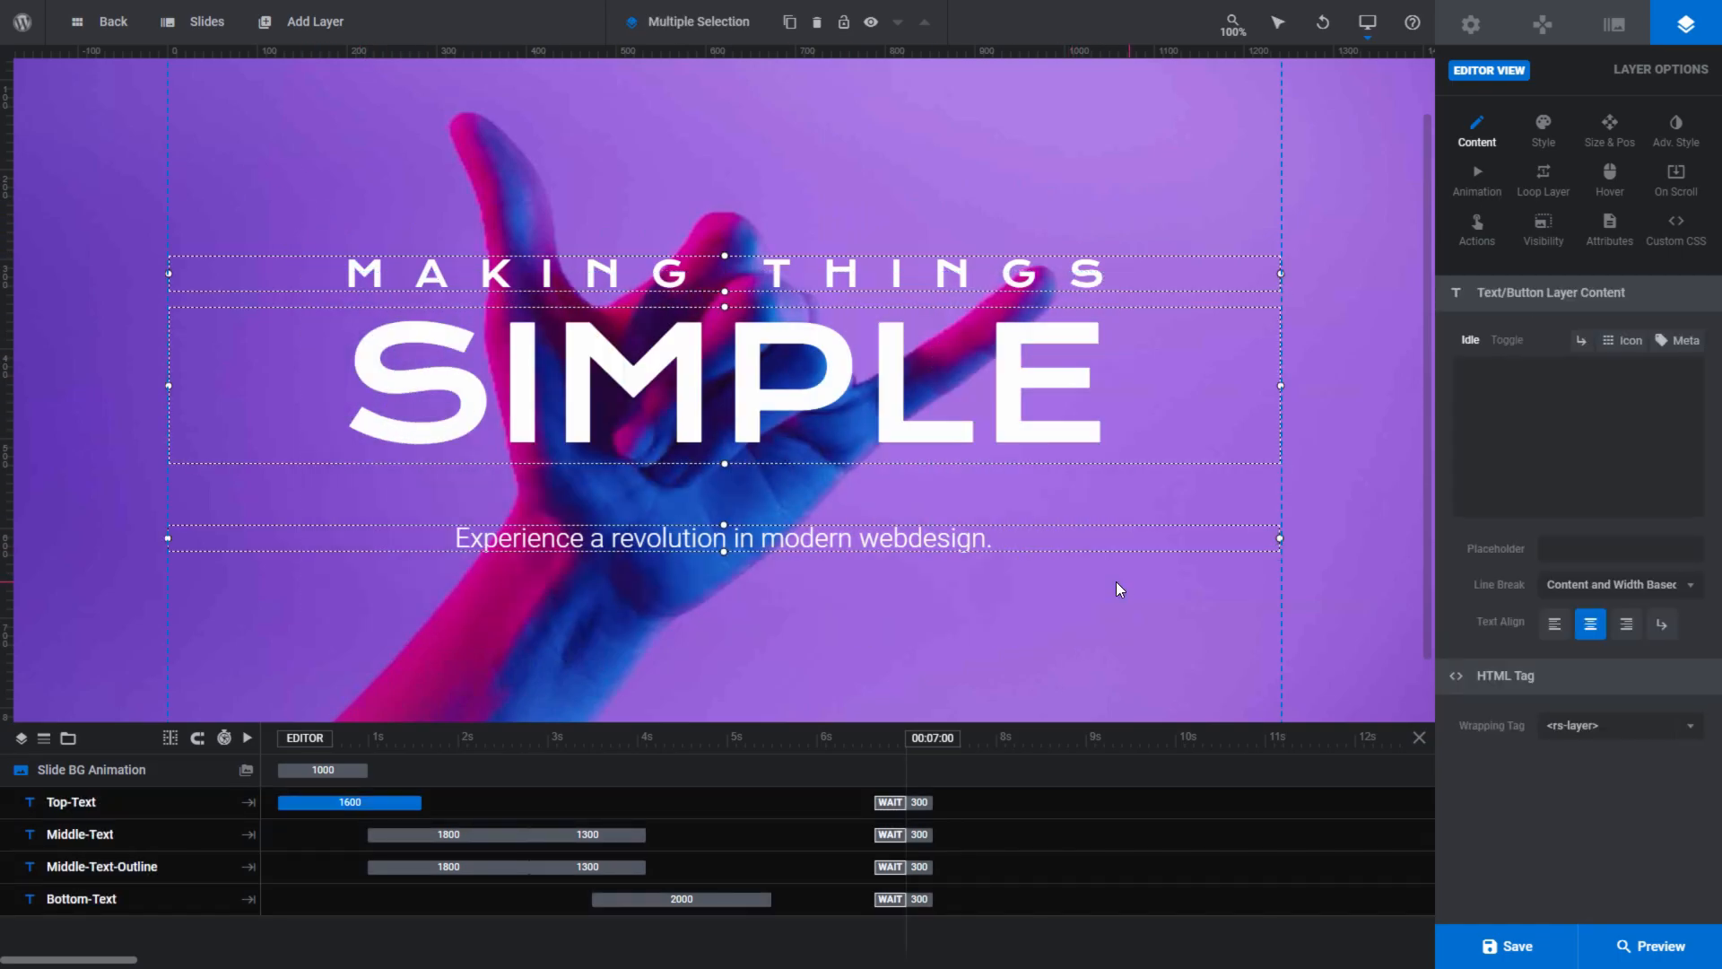
{"action": "left_click", "coordinate": [725, 158]}
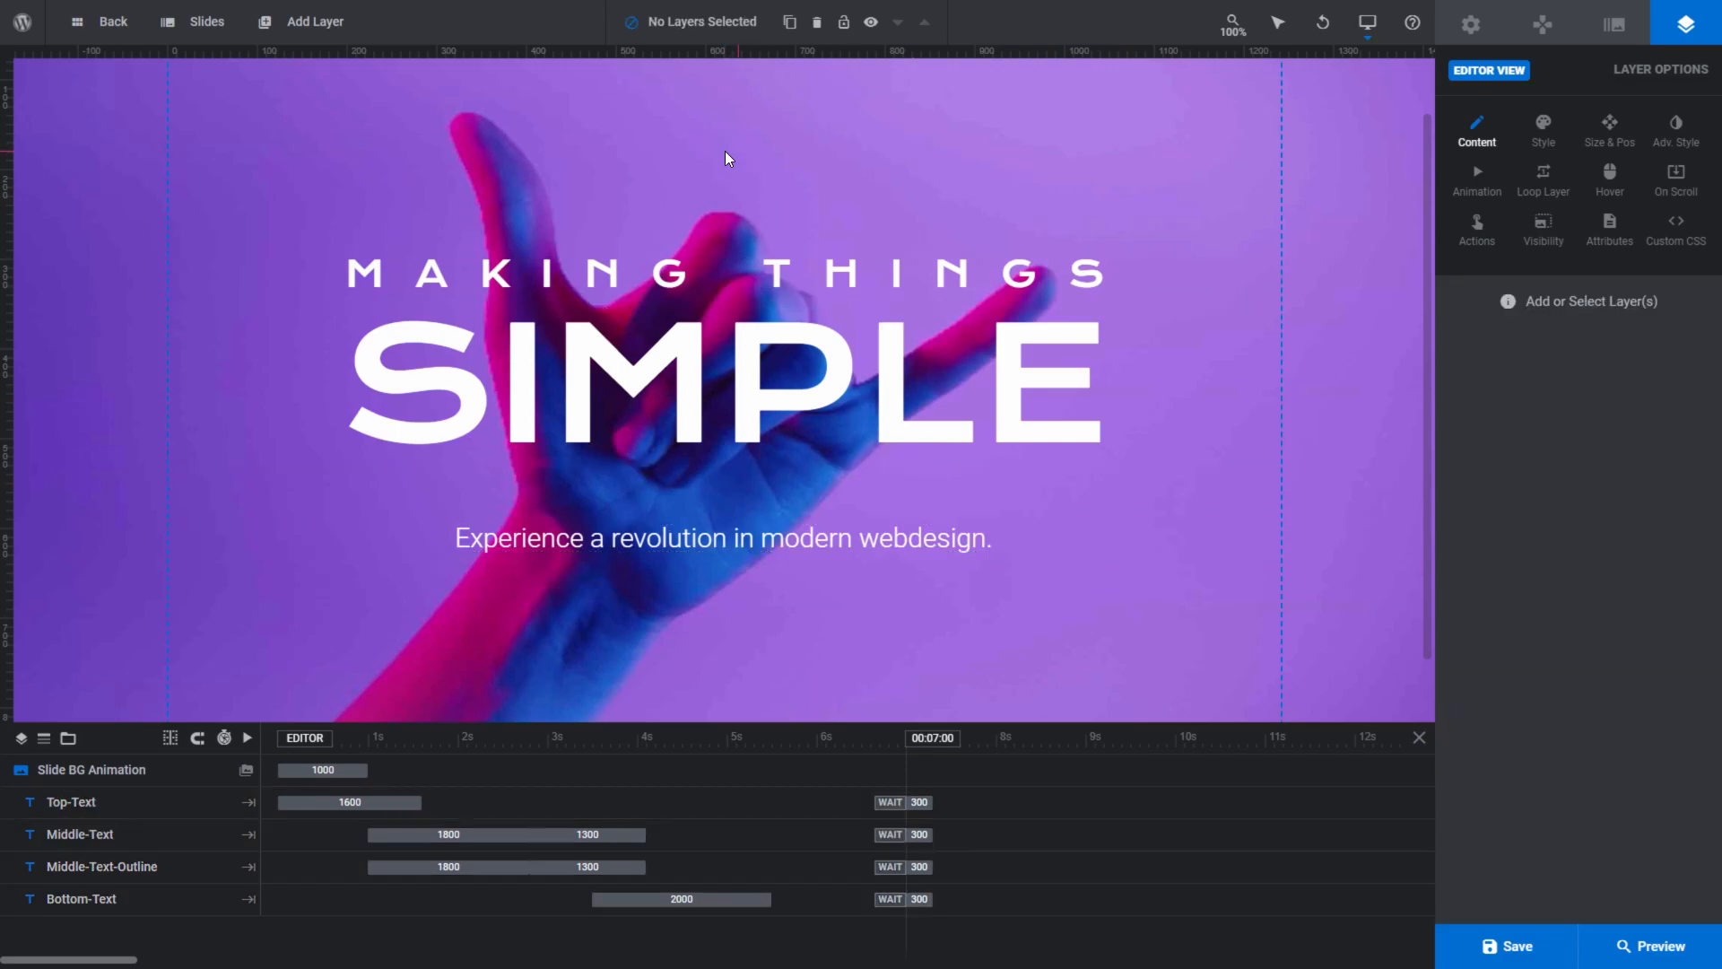
{"action": "mouse_move", "coordinate": [1278, 44]}
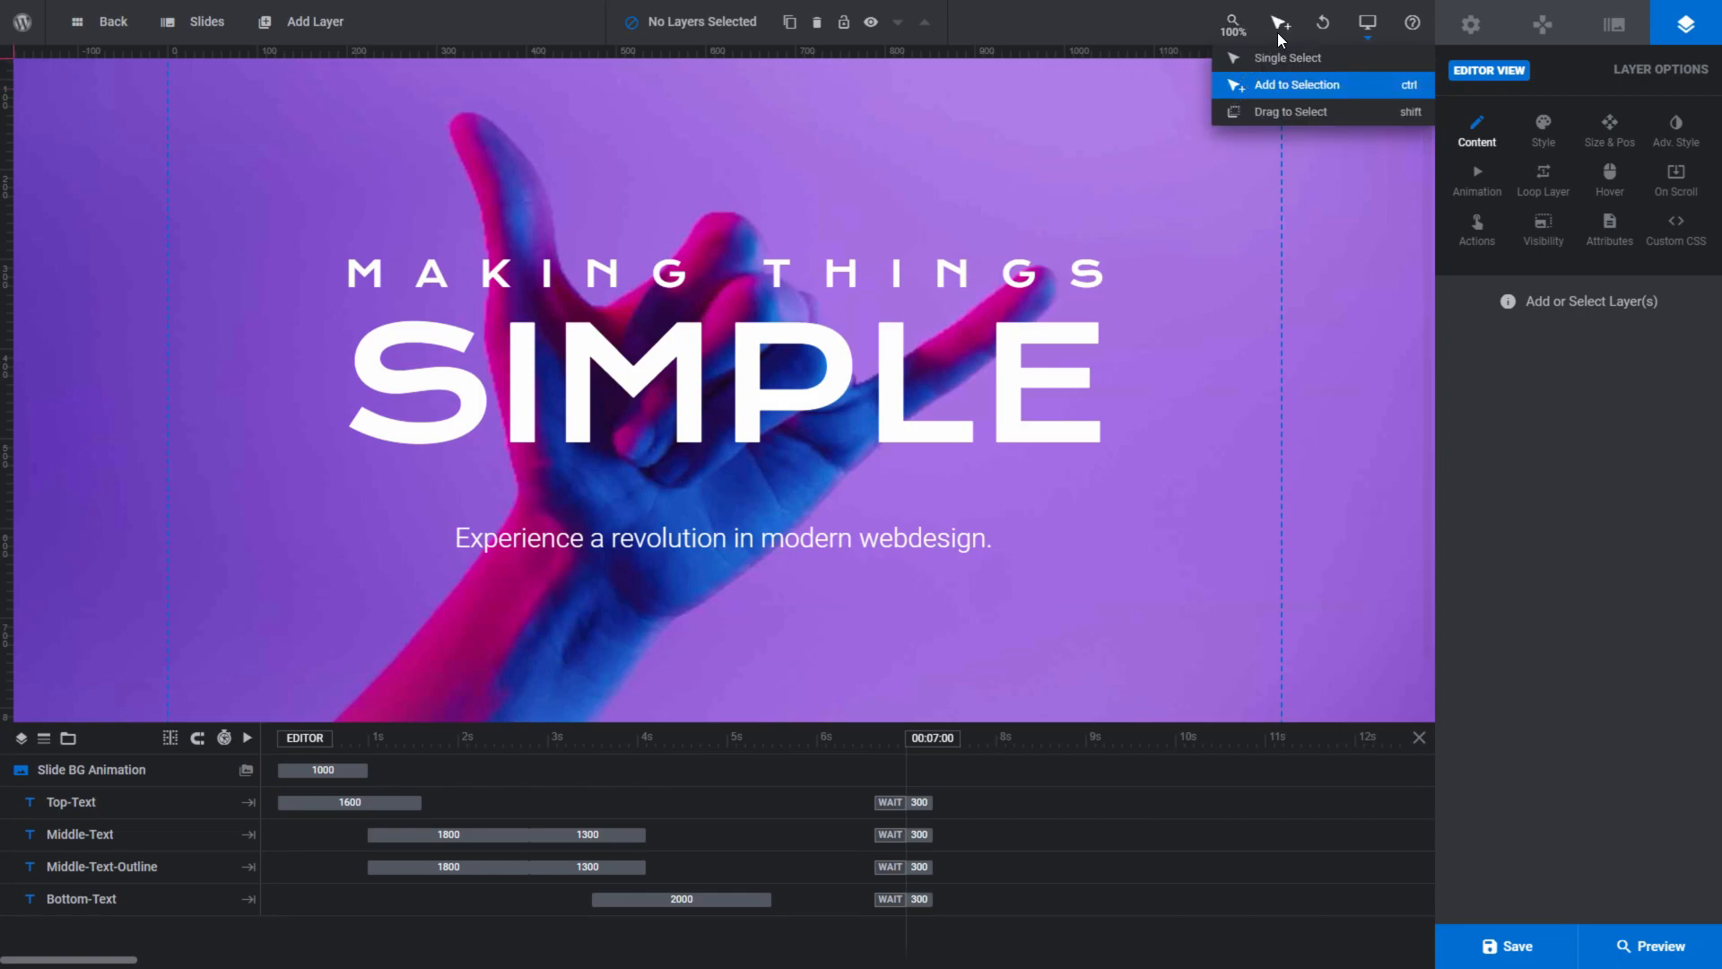
{"action": "key", "text": "shift"}
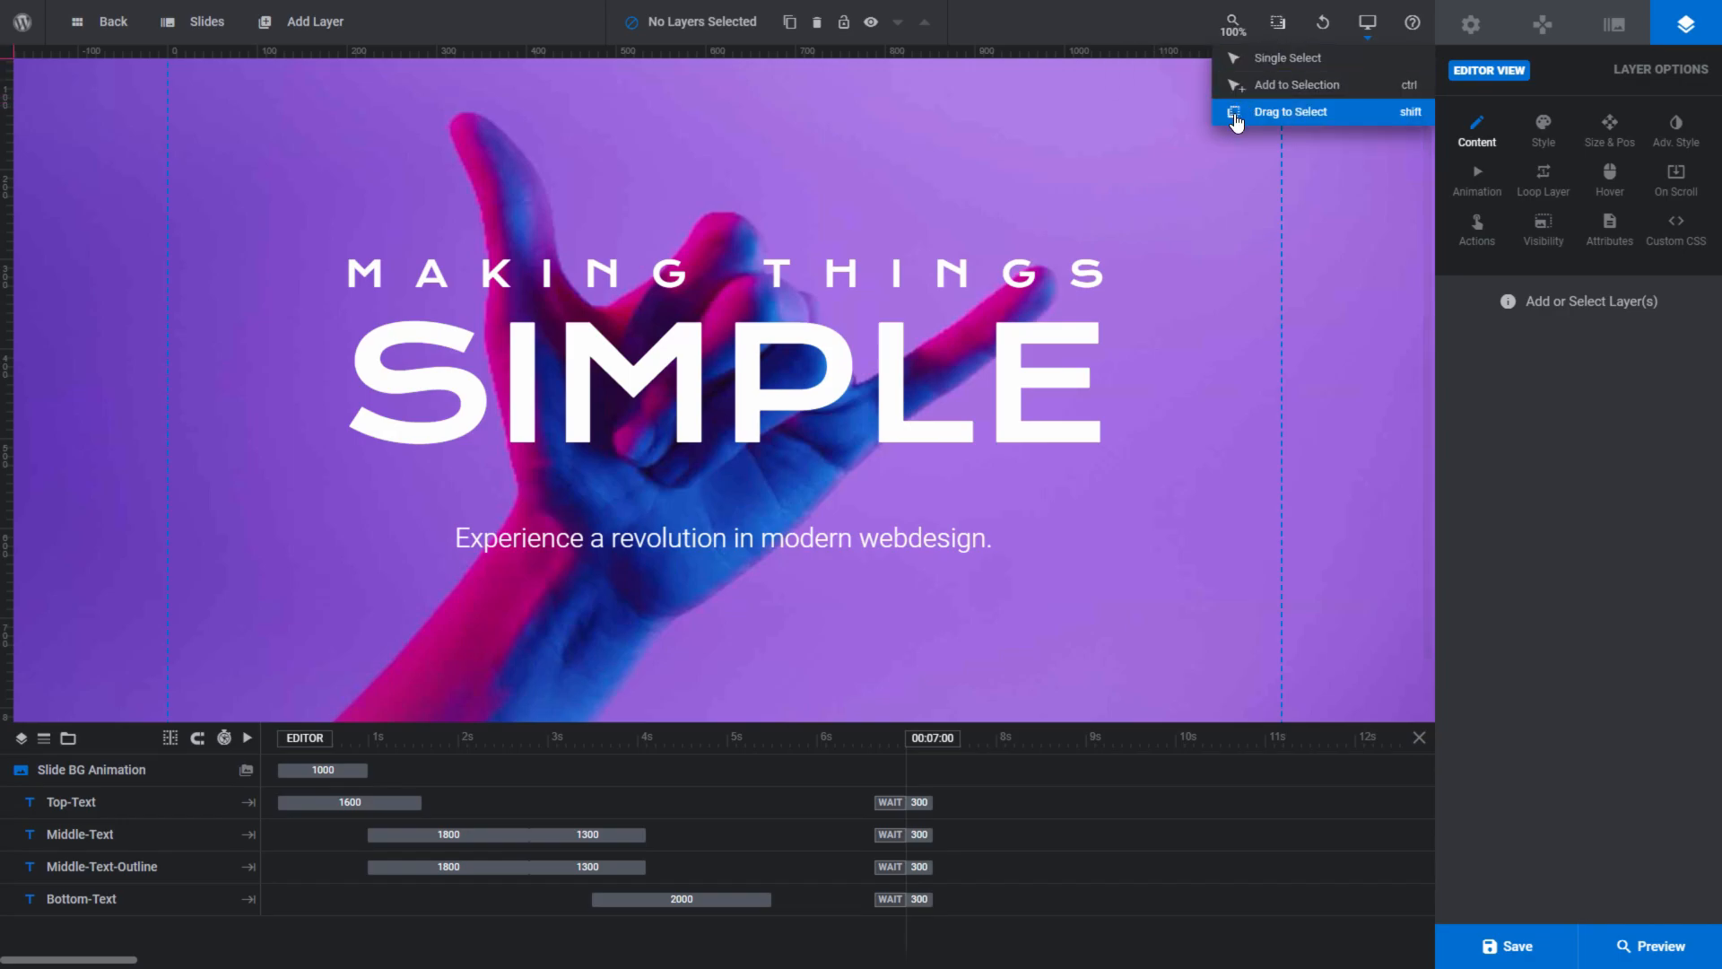
- Move the Top-Text layer up and left and the Middle-Text layer up and right on the canvas, and undo the last move
{"action": "left_click_drag", "start_coordinate": [1203, 146], "coordinate": [968, 321]}
{"action": "mouse_move", "coordinate": [1324, 43]}
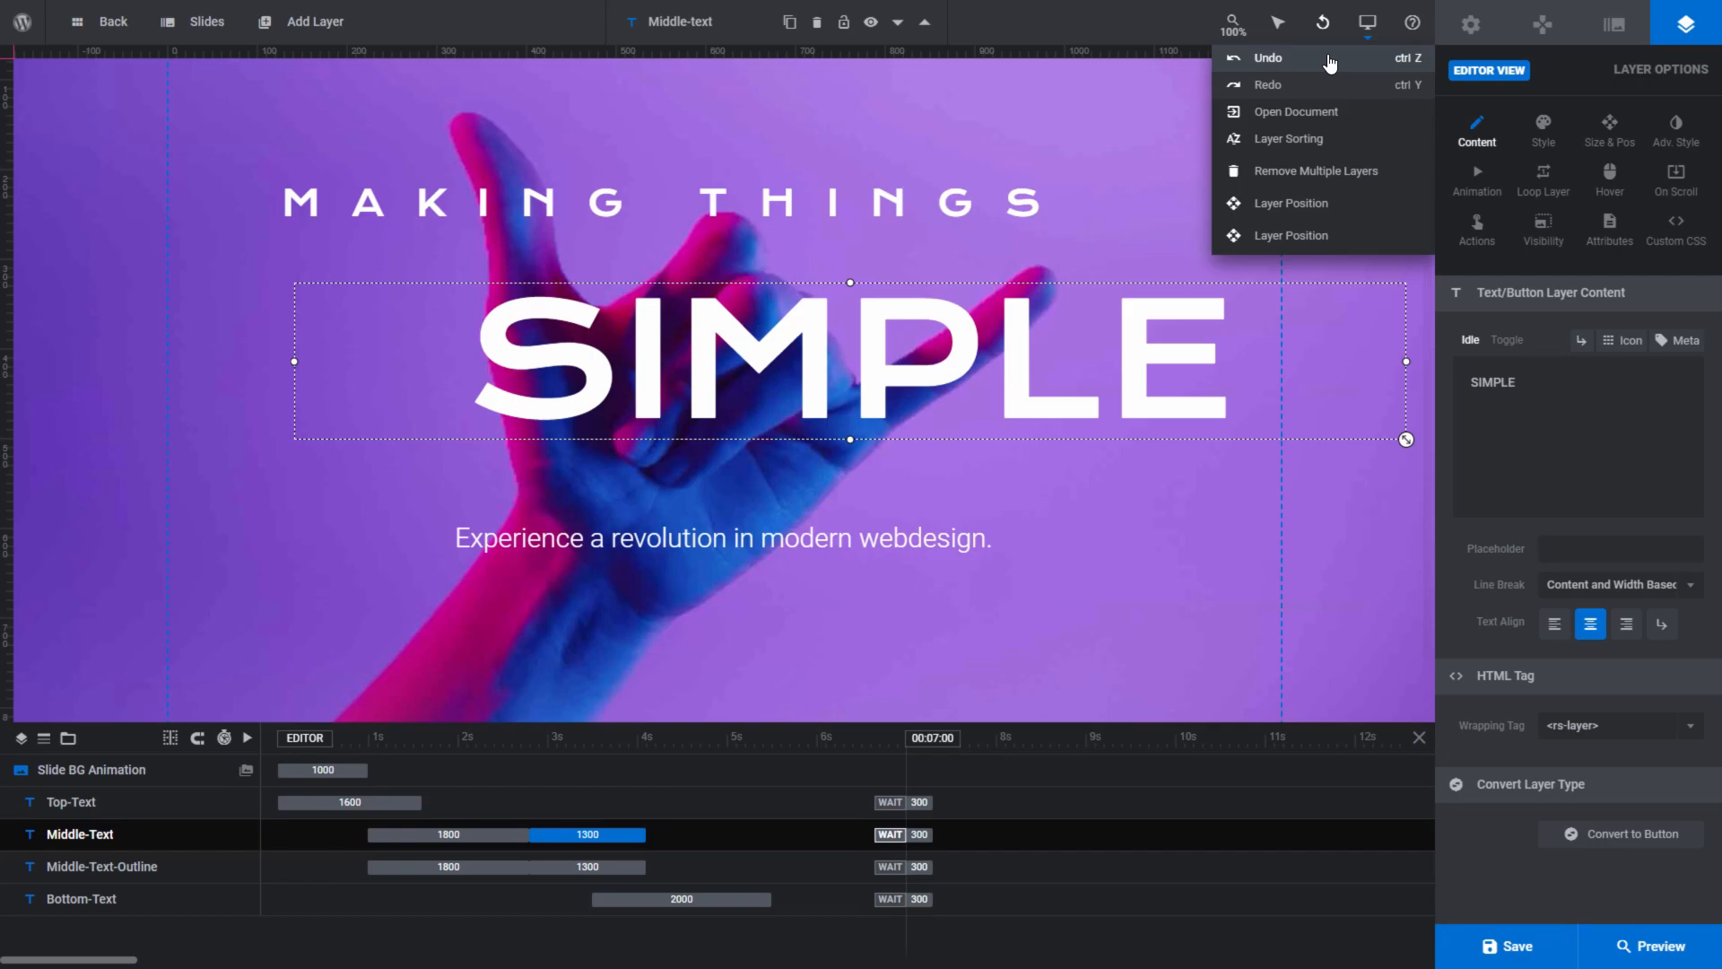
{"action": "left_click", "coordinate": [1330, 61]}
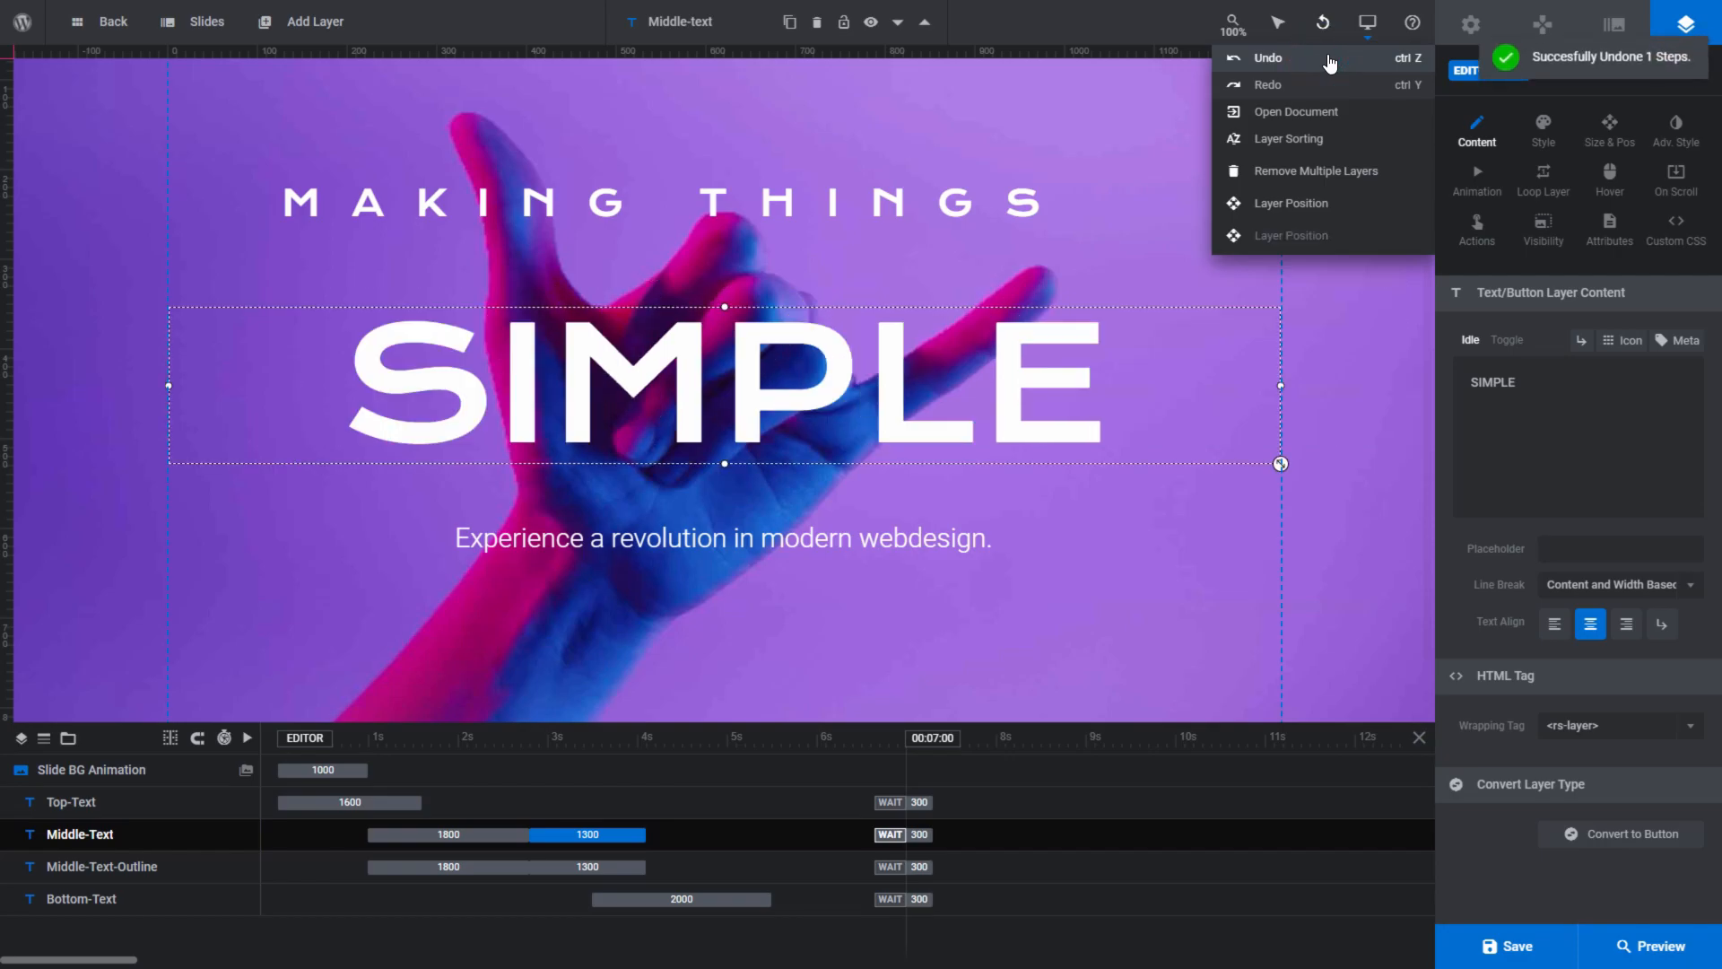
- Redo the Middle-Text move, and roll the edit history back to the Open Document state
{"action": "left_click", "coordinate": [1329, 88]}
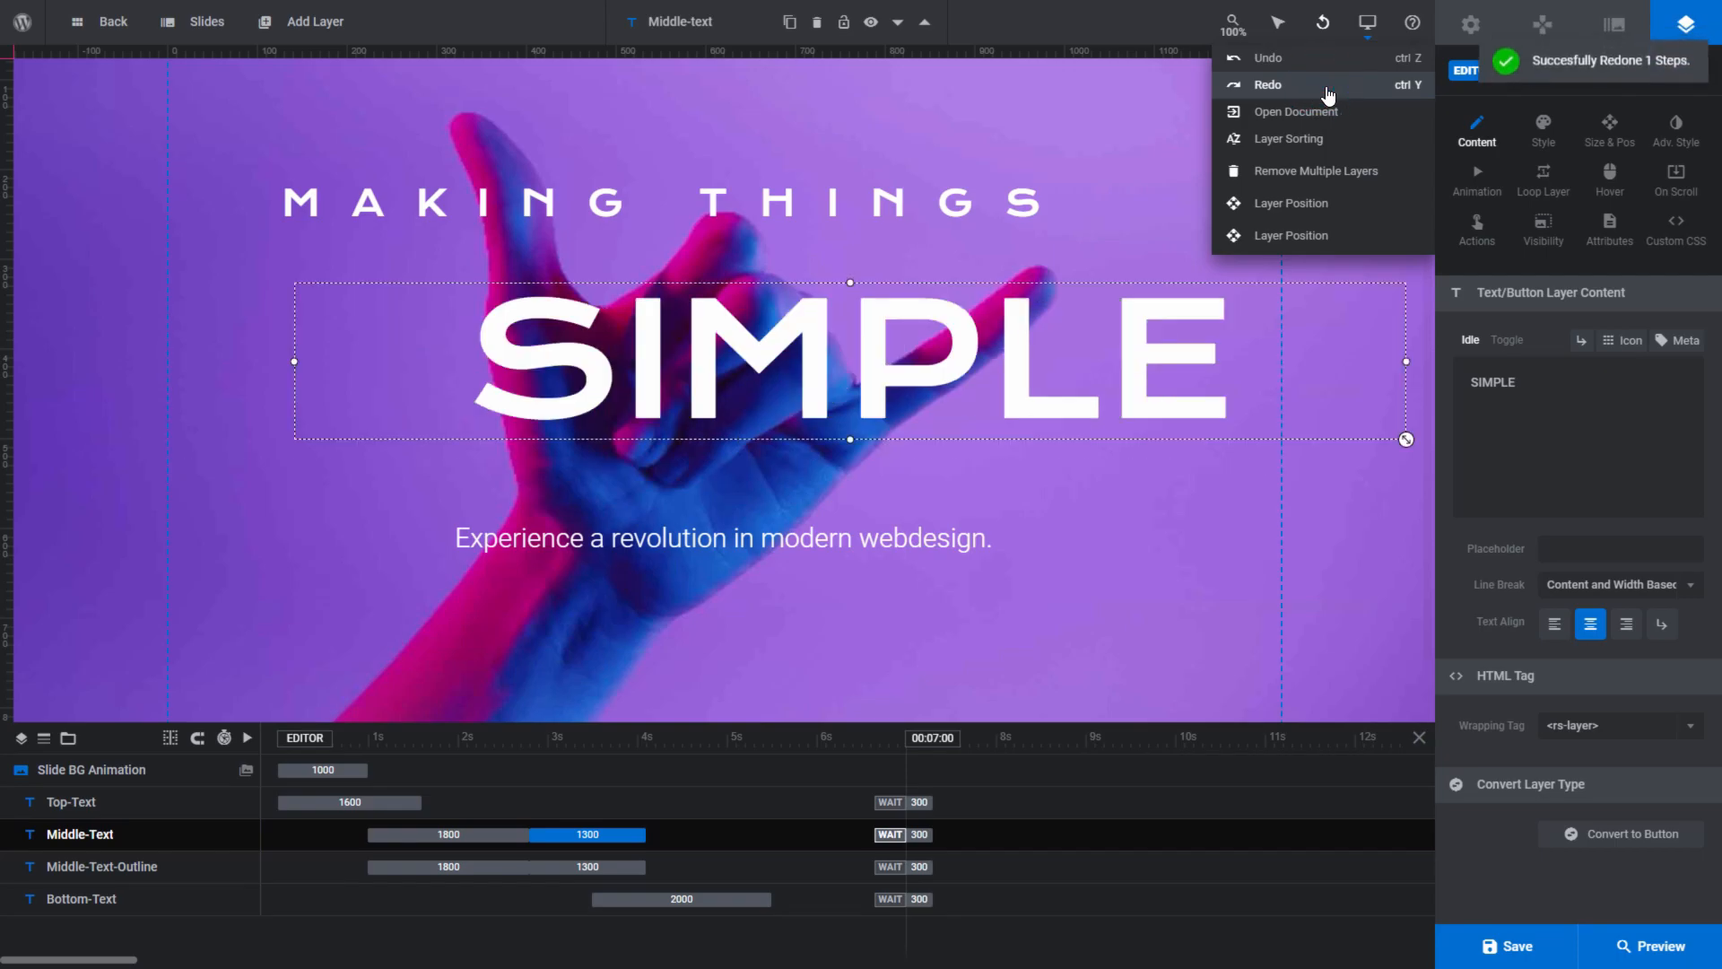
{"action": "left_click", "coordinate": [1307, 205]}
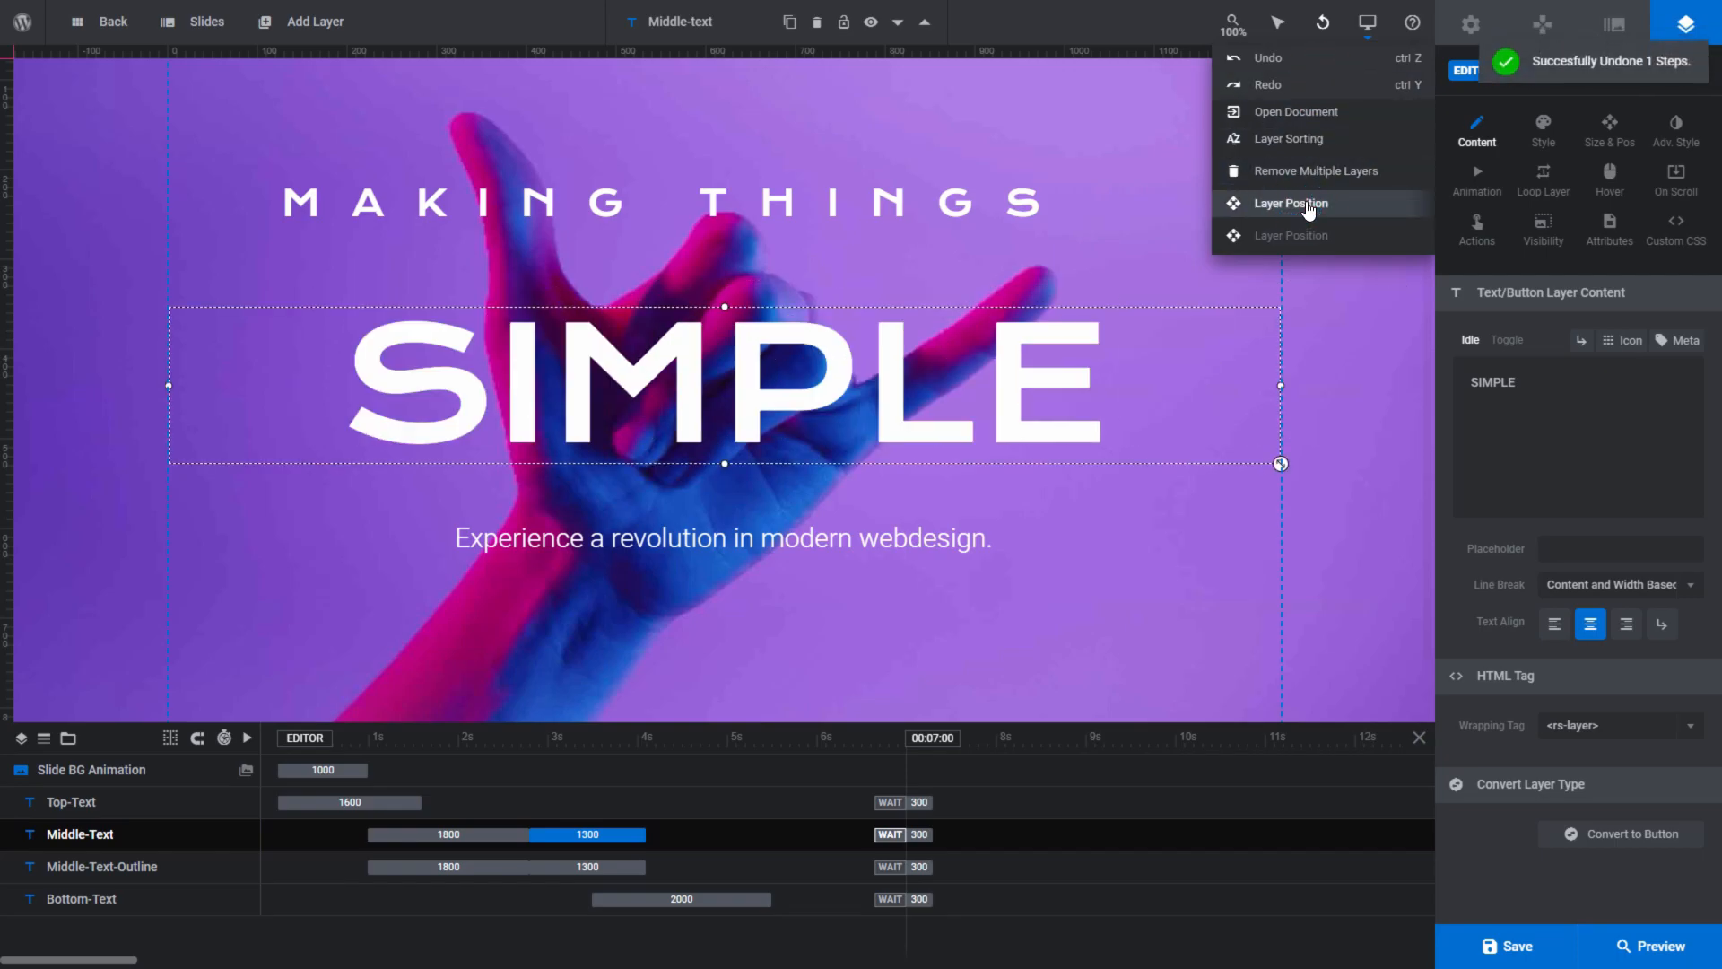
{"action": "left_click", "coordinate": [1300, 113]}
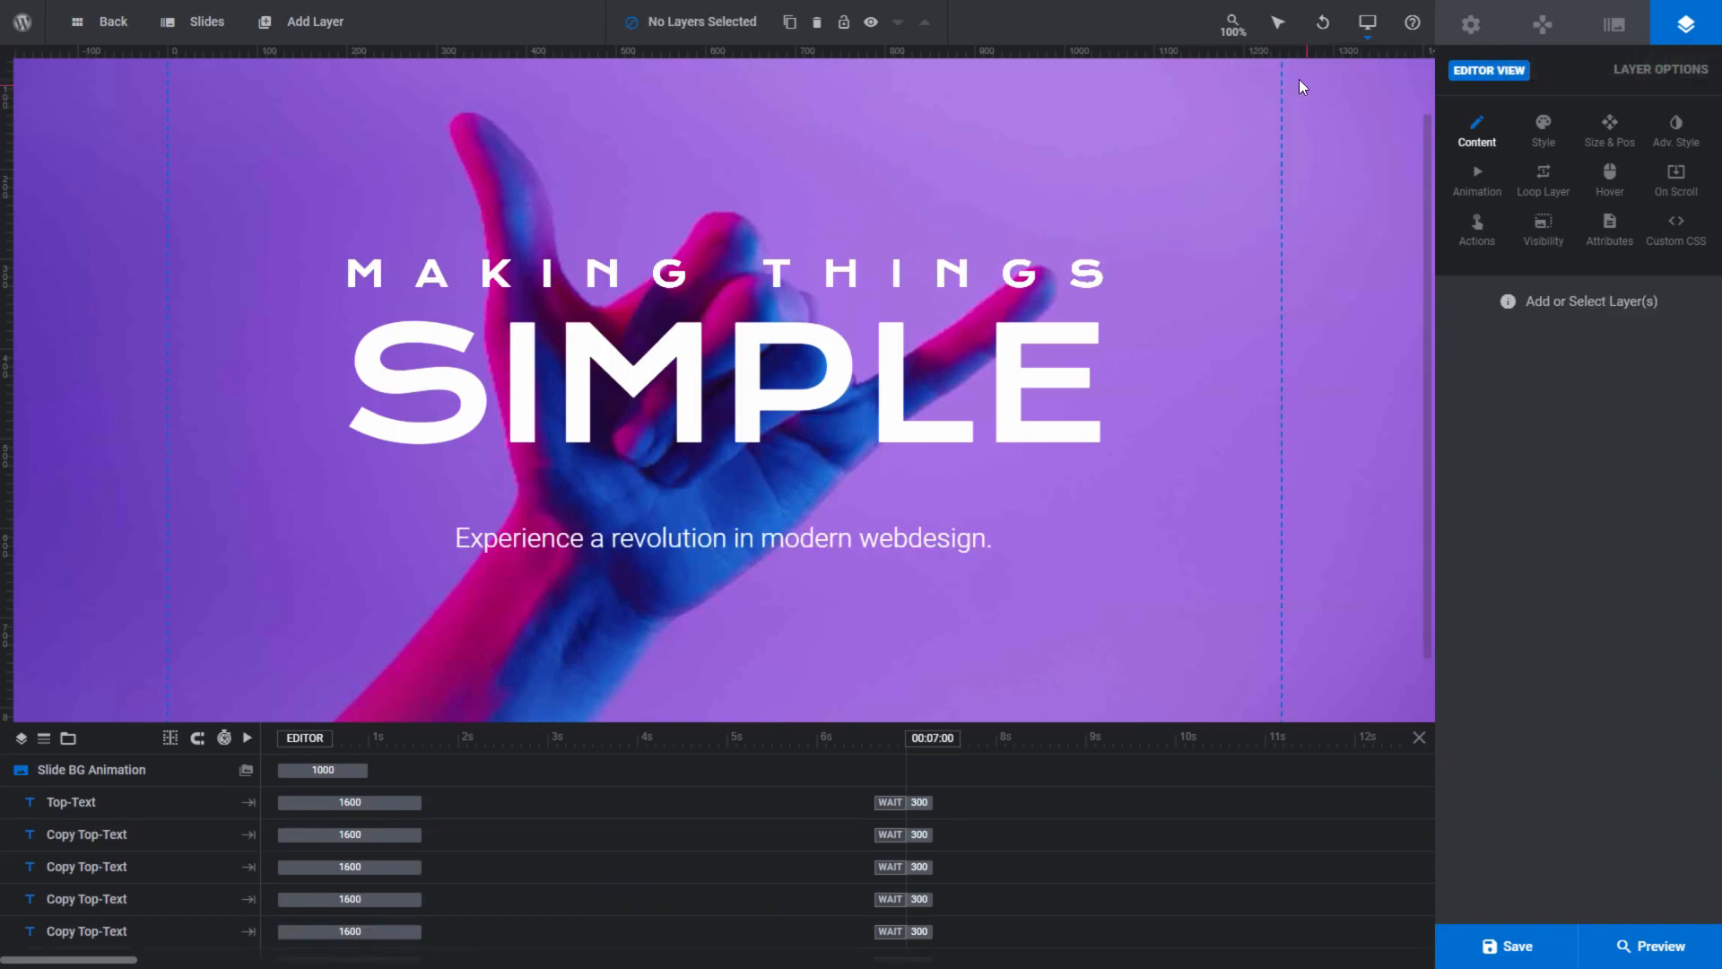
- View the slide in the Notebook, Tablet and Mobile layouts, and return to the Desktop layout
{"action": "mouse_move", "coordinate": [1360, 34]}
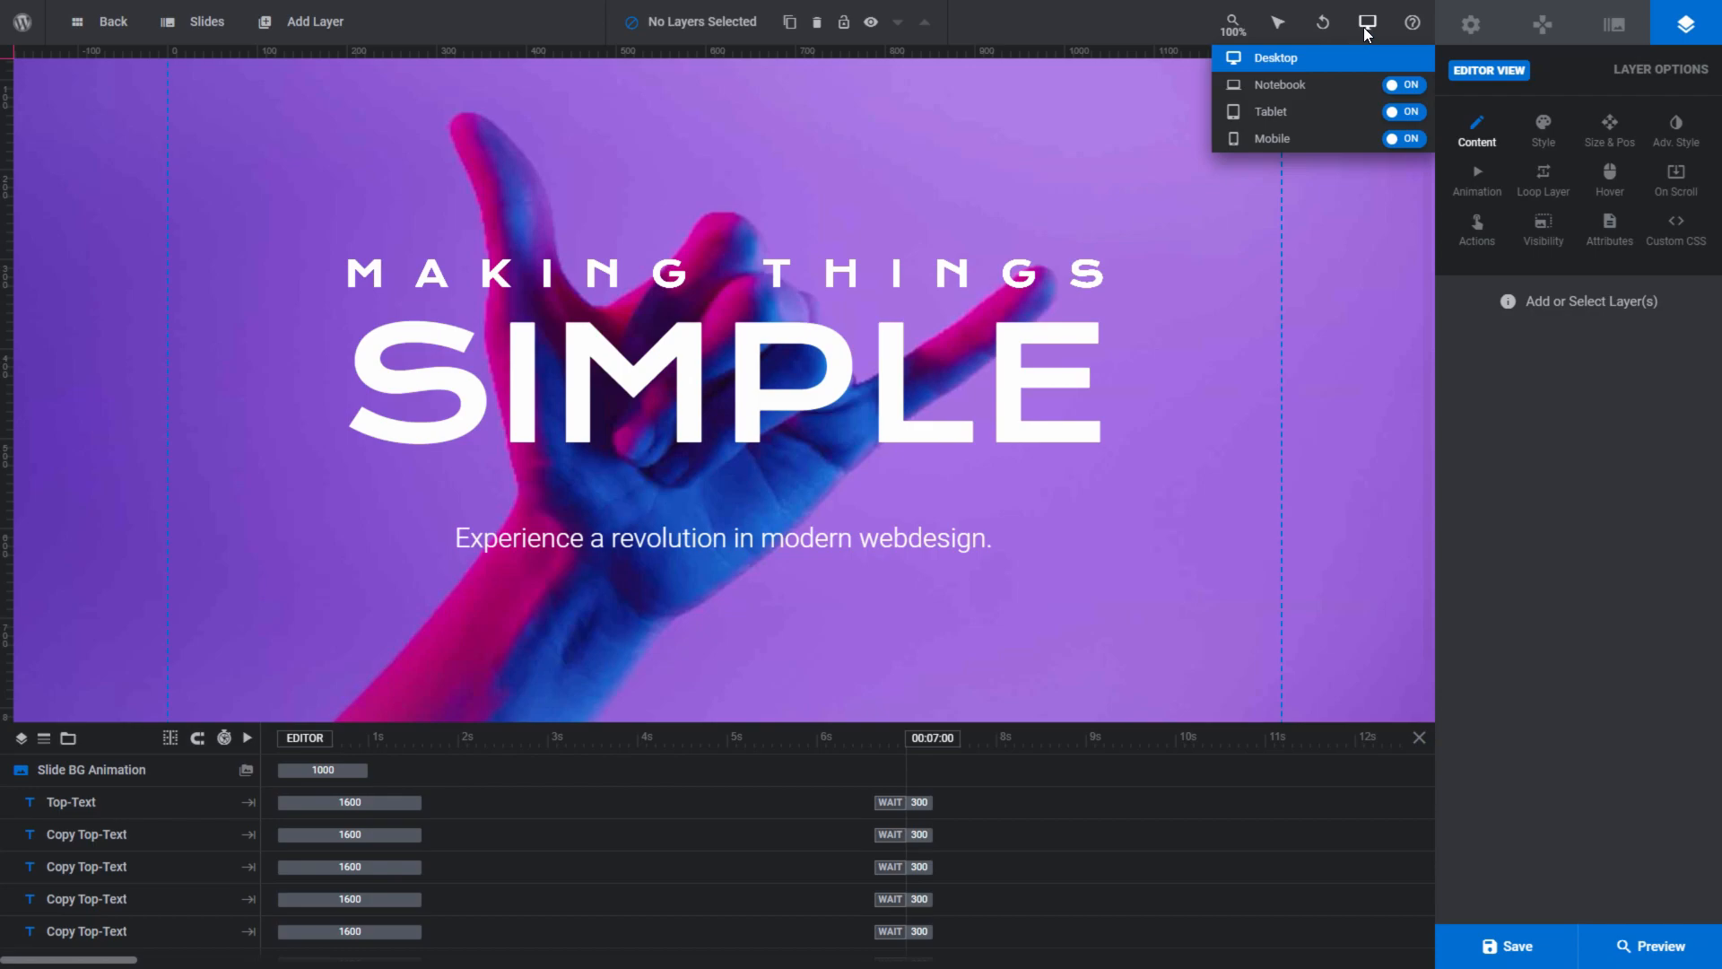
{"action": "left_click", "coordinate": [1326, 83]}
{"action": "left_click", "coordinate": [1322, 112]}
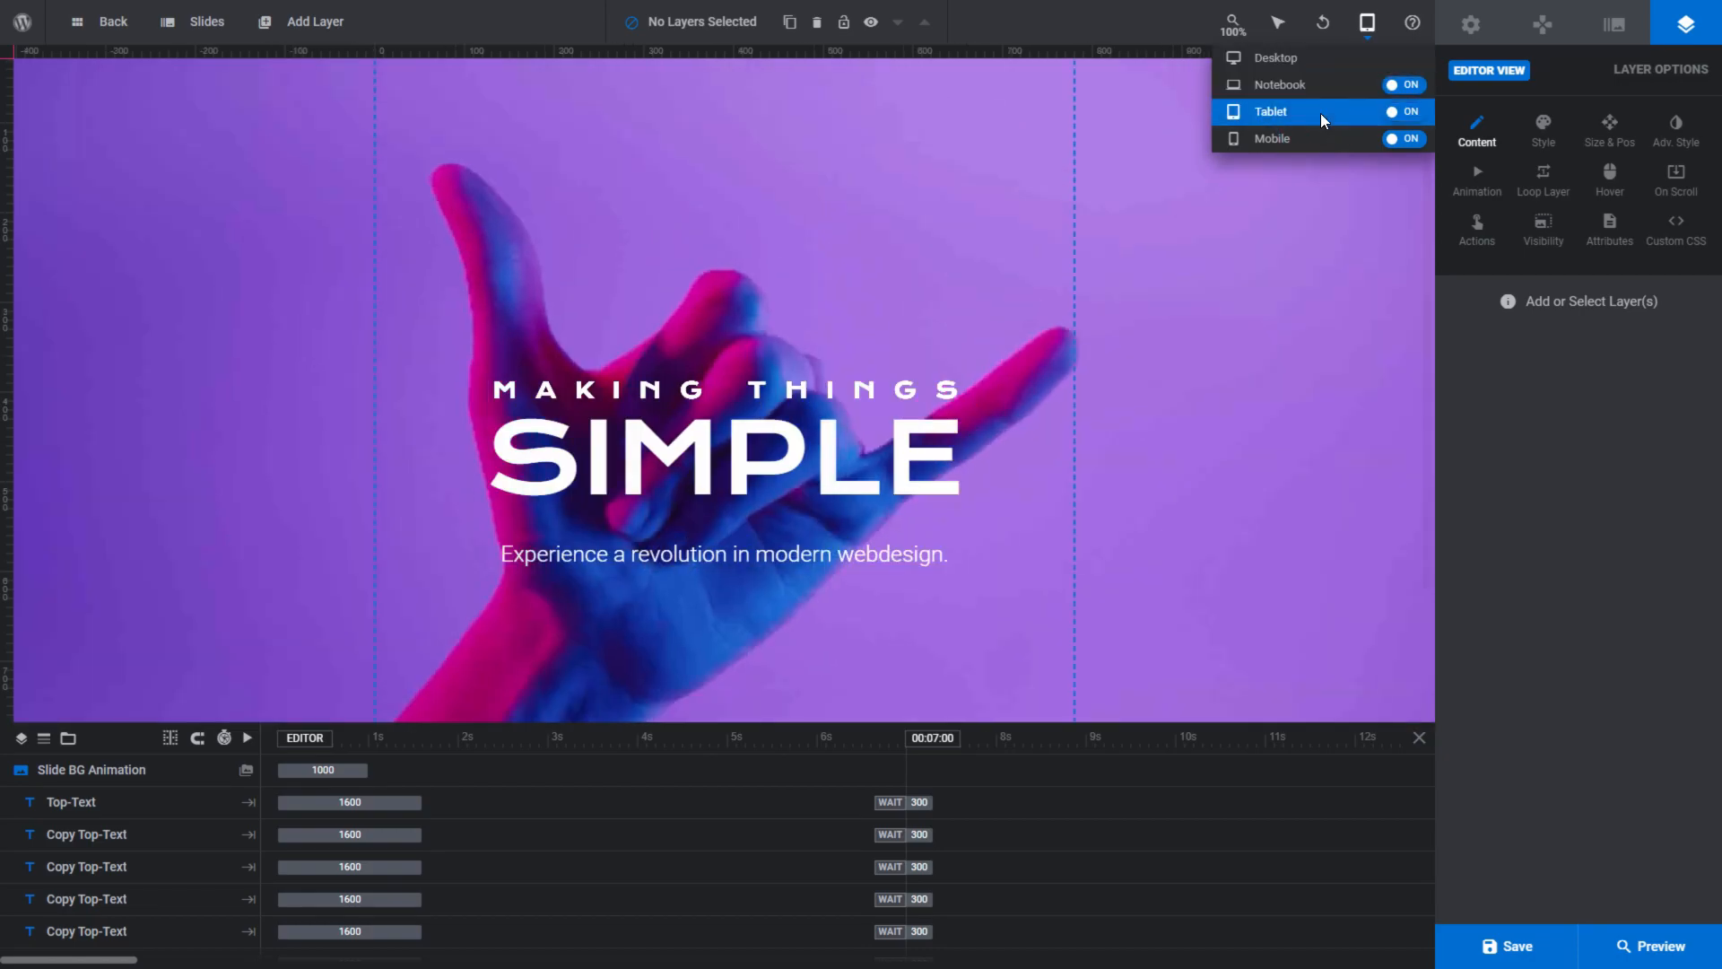
{"action": "left_click", "coordinate": [1317, 141]}
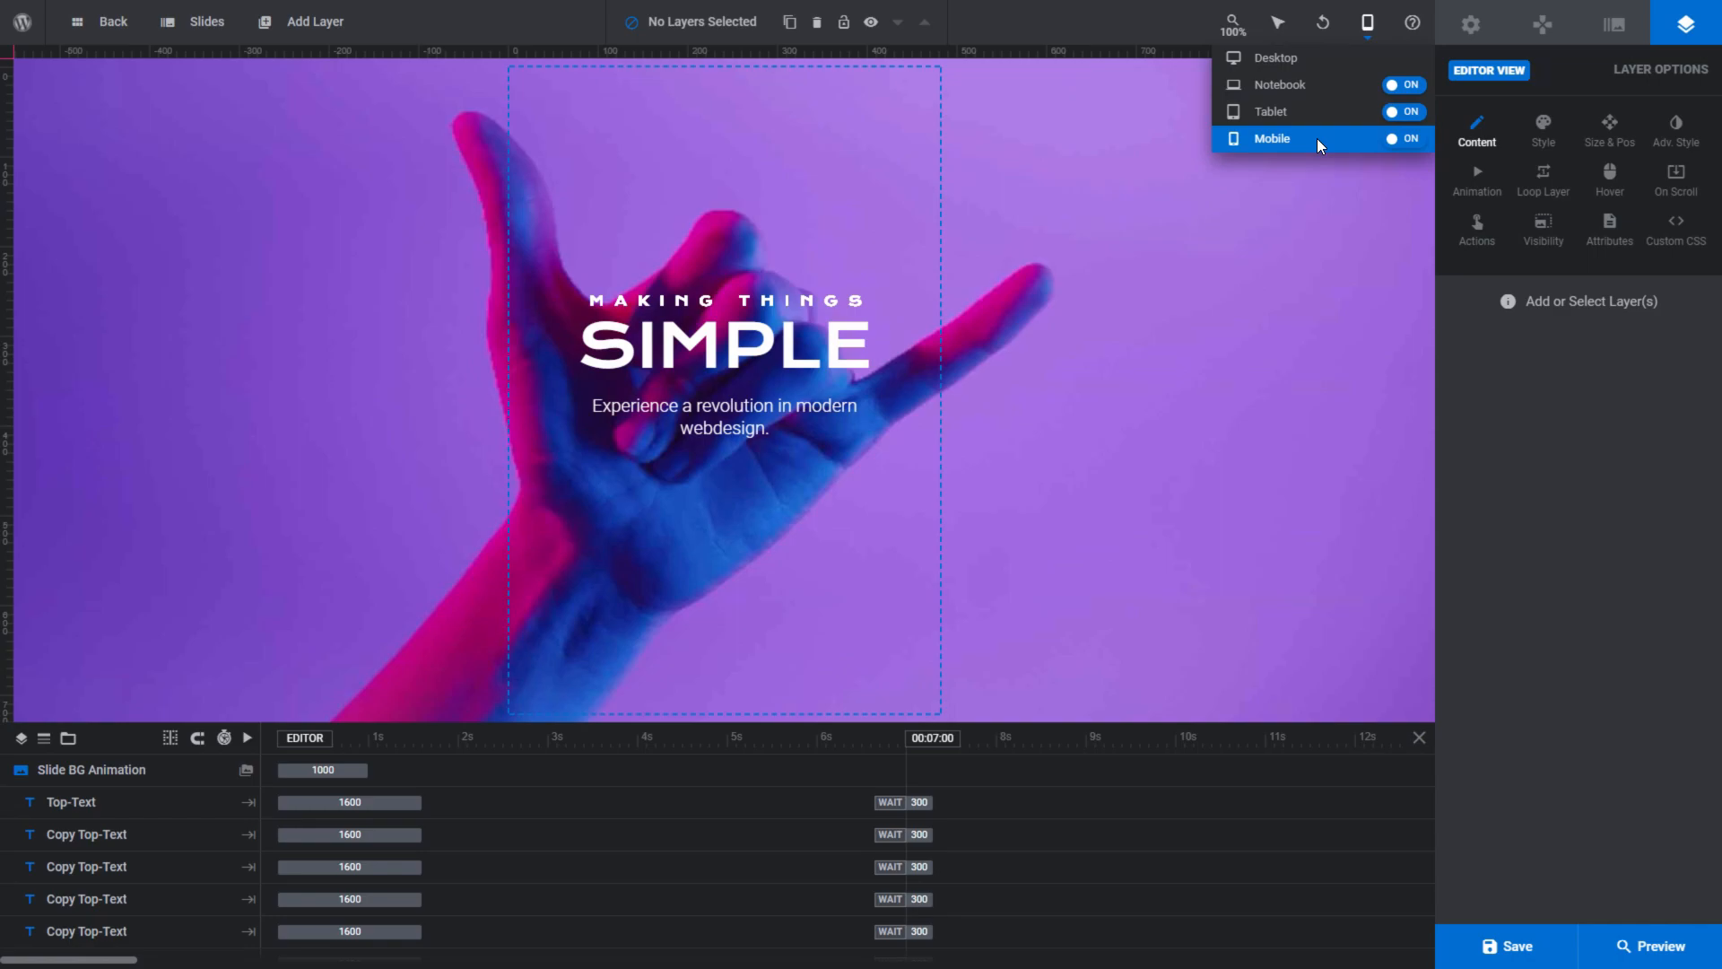
{"action": "left_click", "coordinate": [1306, 56]}
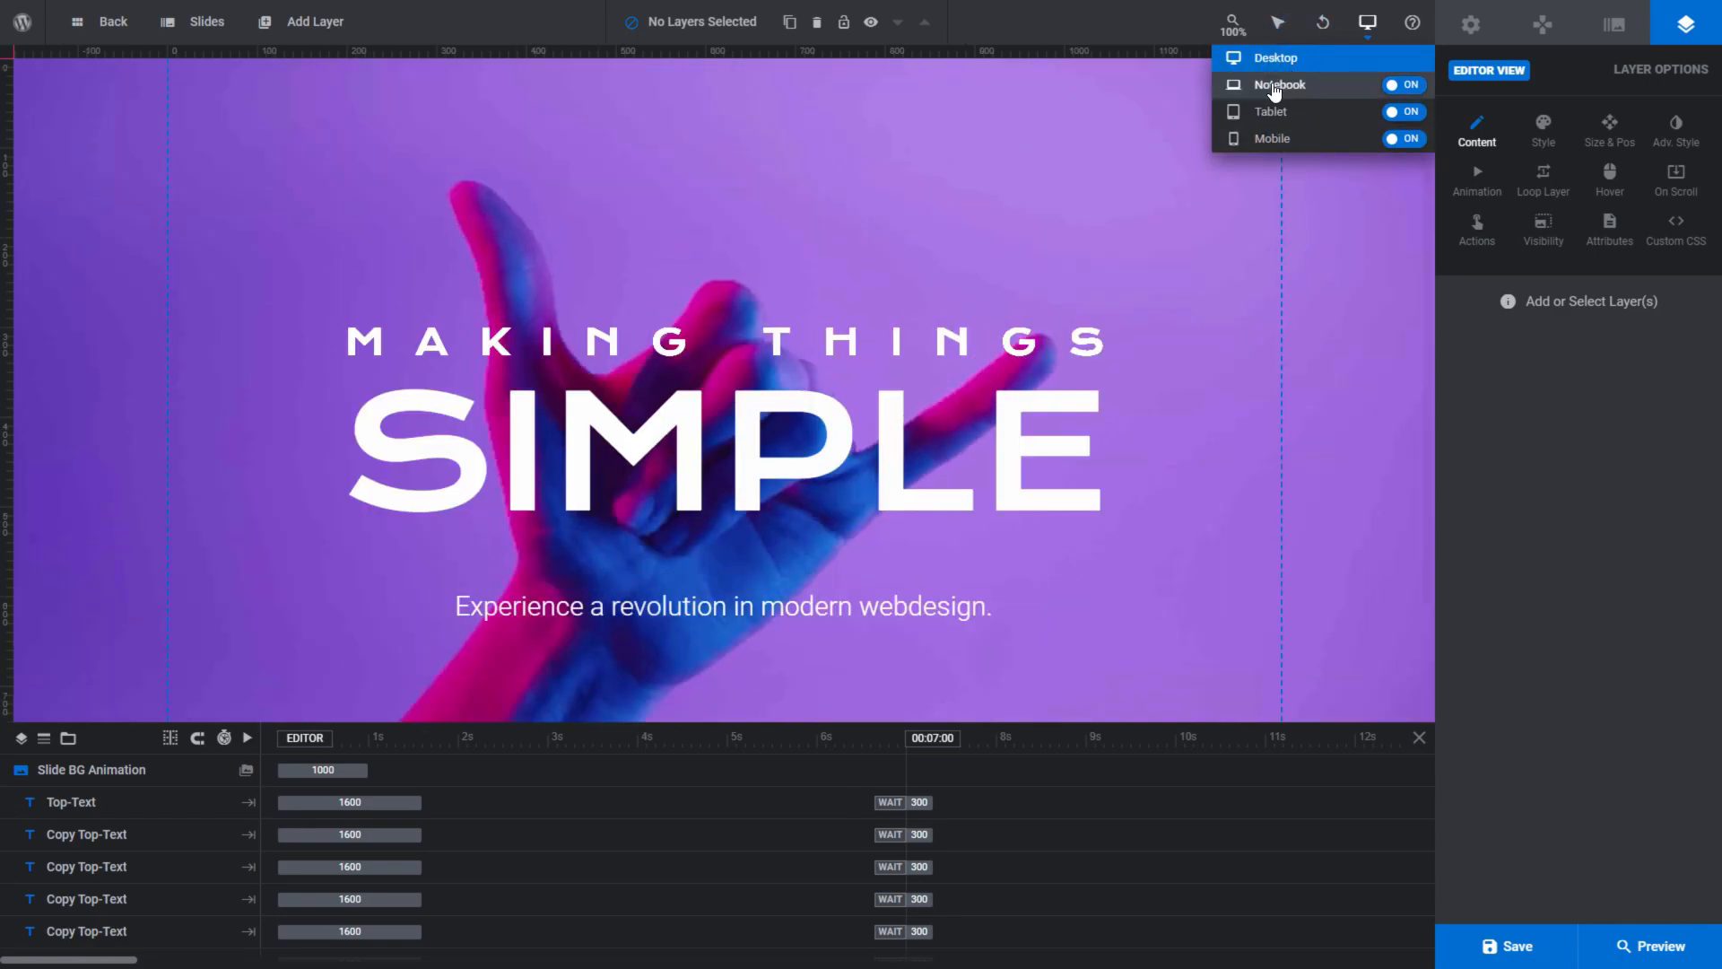
{"action": "left_click_drag", "start_coordinate": [1428, 180], "coordinate": [1433, 254]}
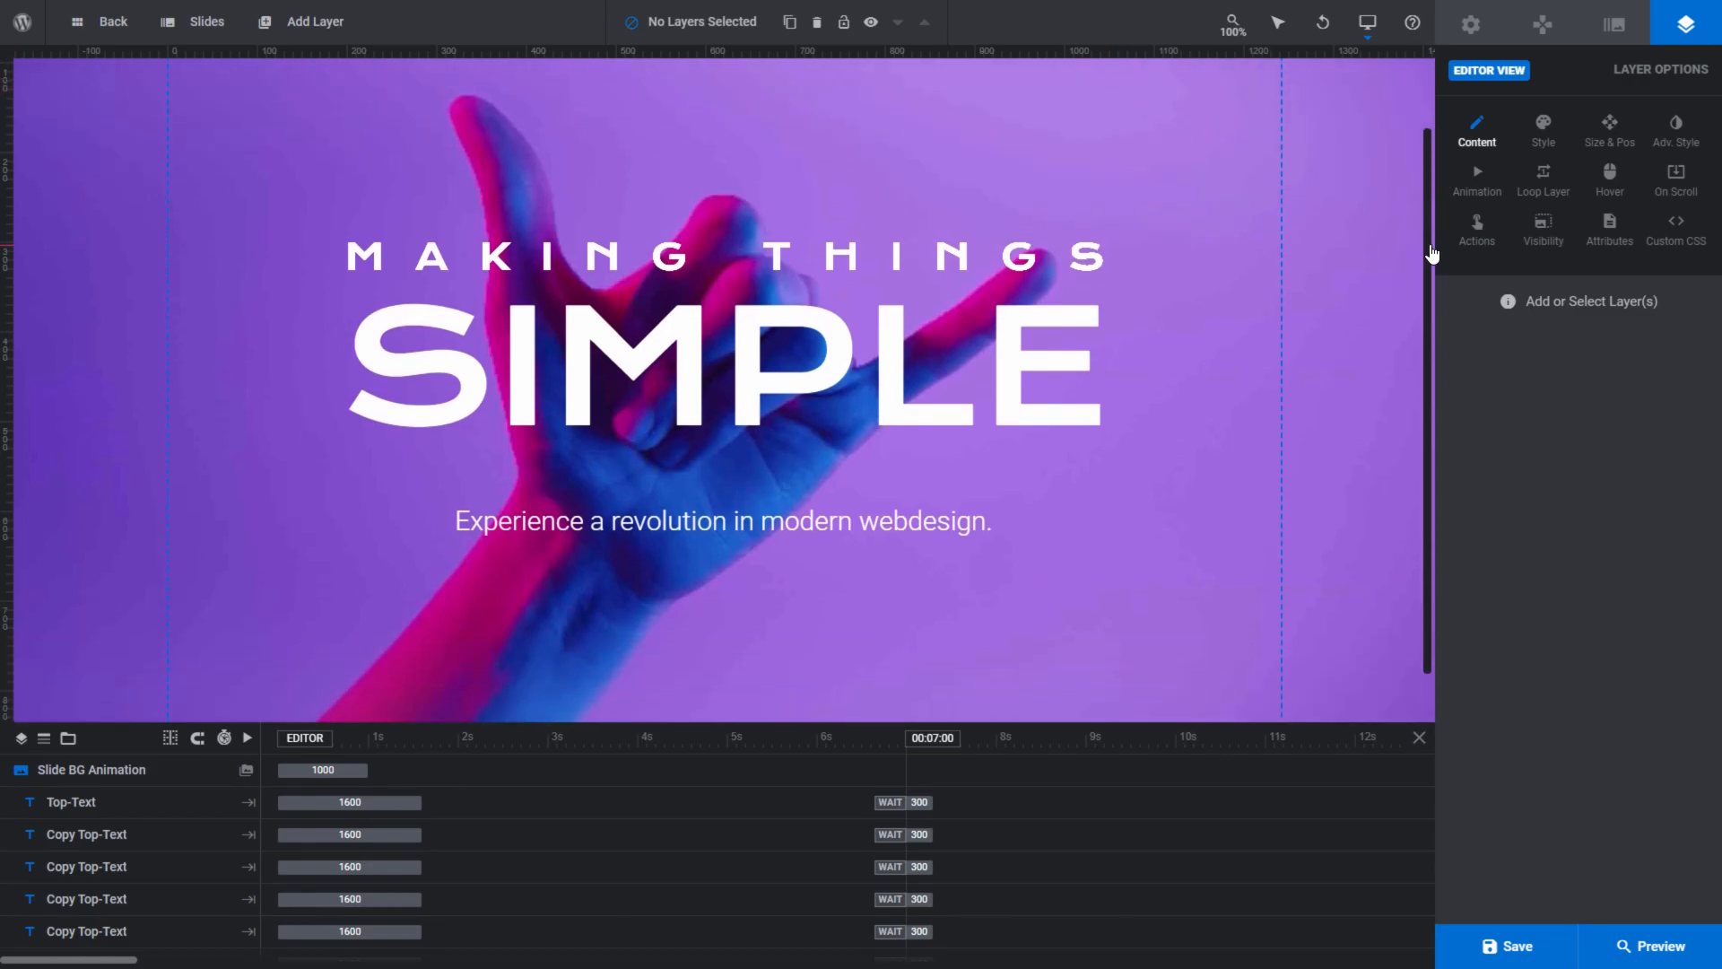
- Turn on help mode and, with the Top-Text layer selected, read the help for its layer text and Placeholder options
{"action": "left_click", "coordinate": [1412, 24]}
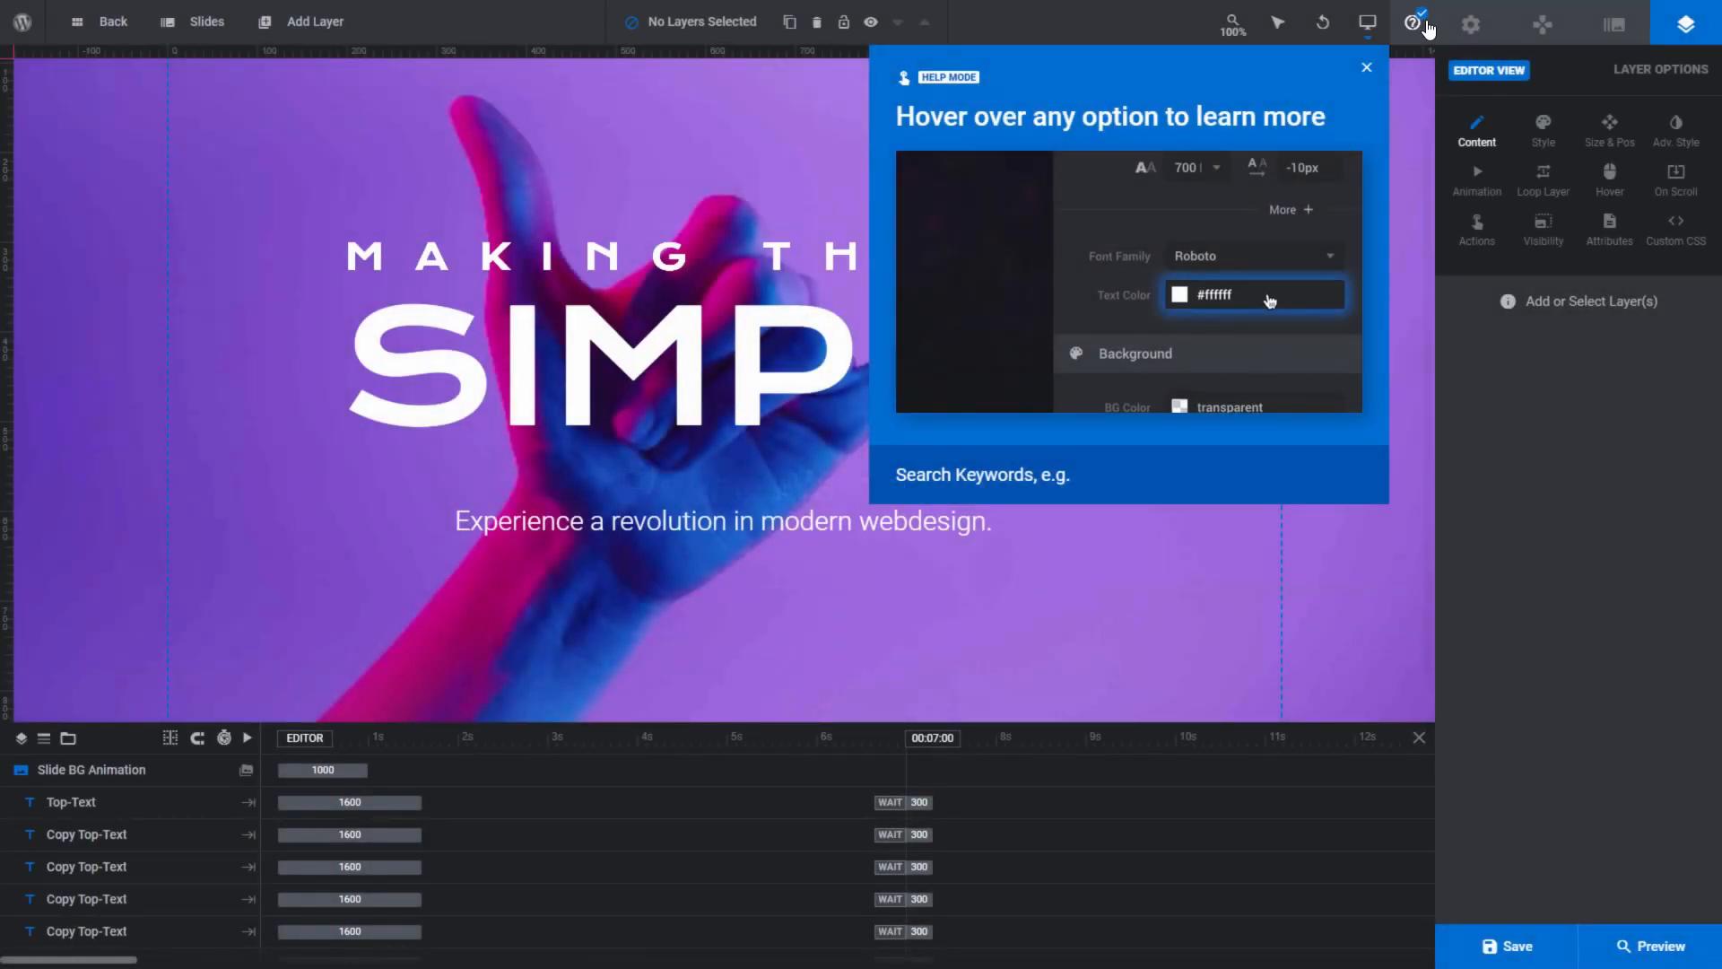
{"action": "left_click", "coordinate": [1368, 68]}
{"action": "left_click", "coordinate": [142, 801]}
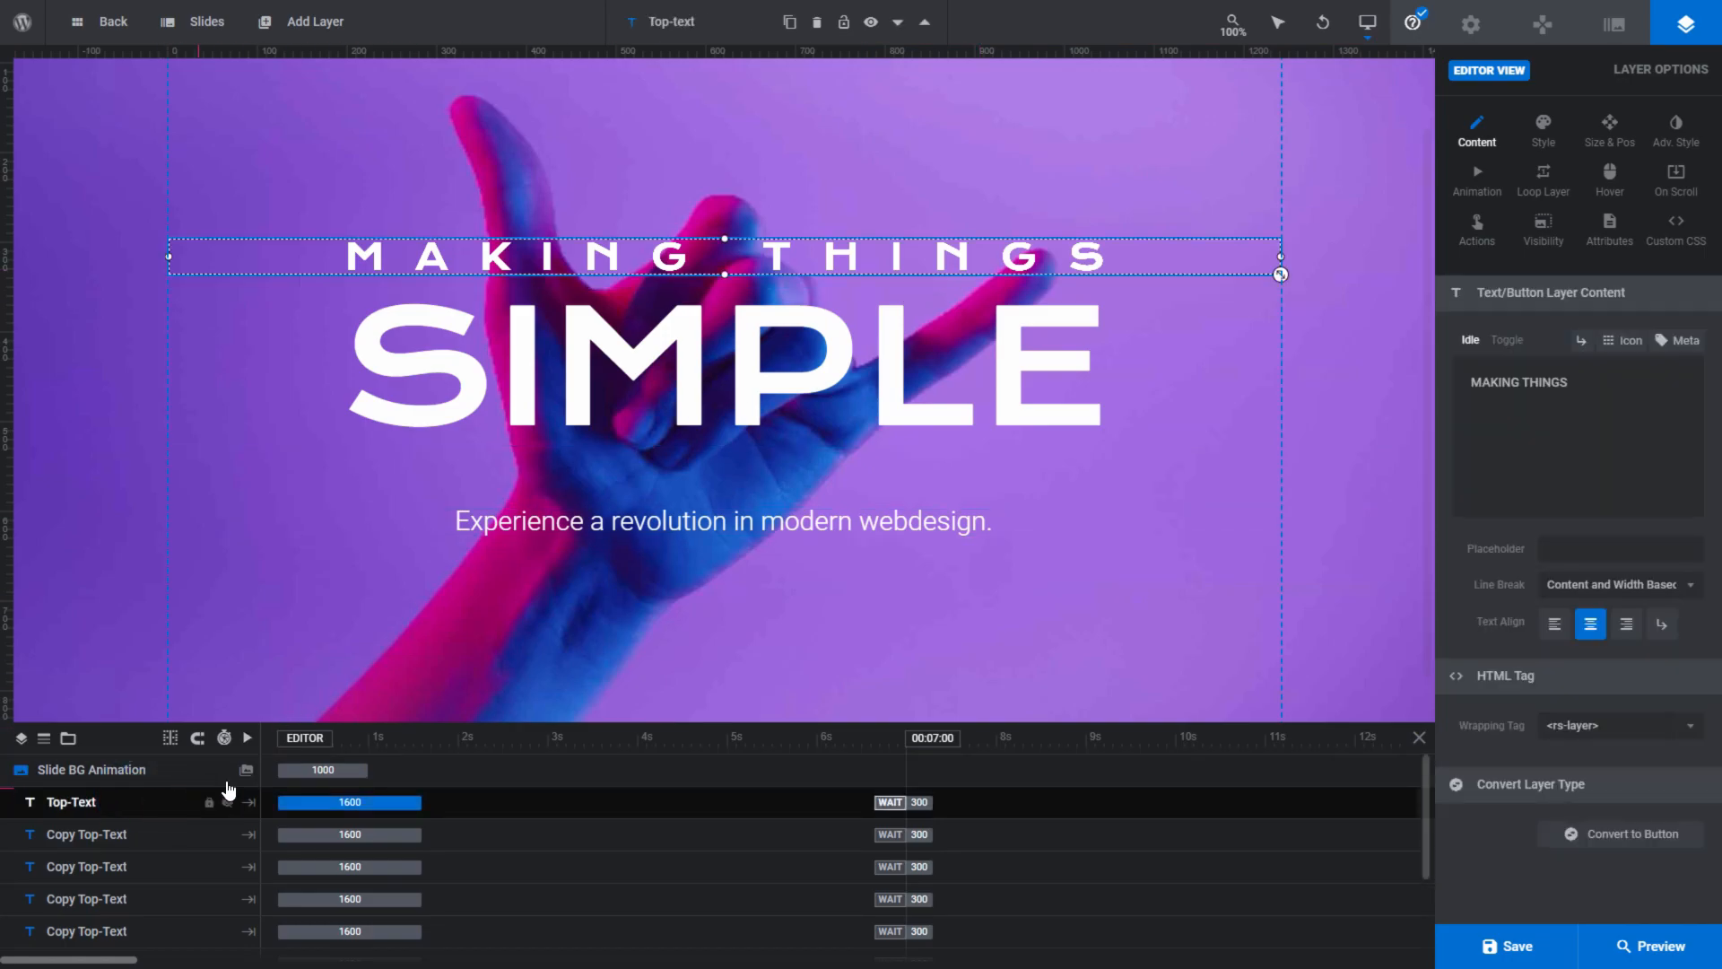
{"action": "mouse_move", "coordinate": [1510, 389]}
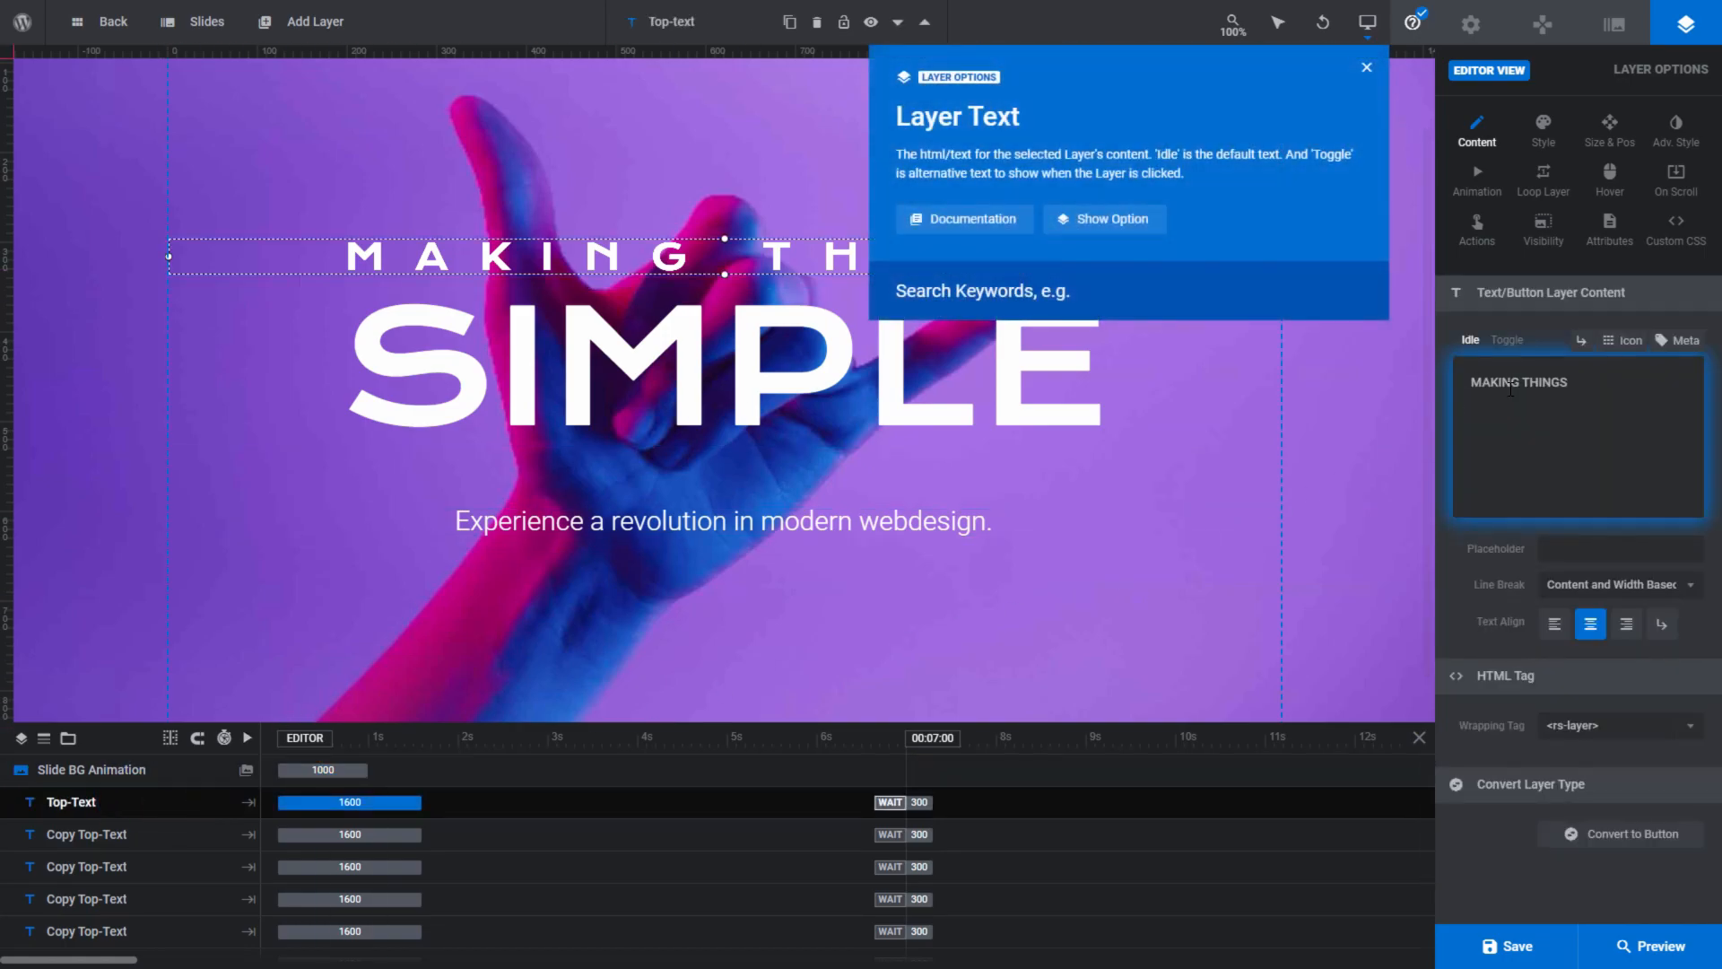
{"action": "mouse_move", "coordinate": [1557, 553]}
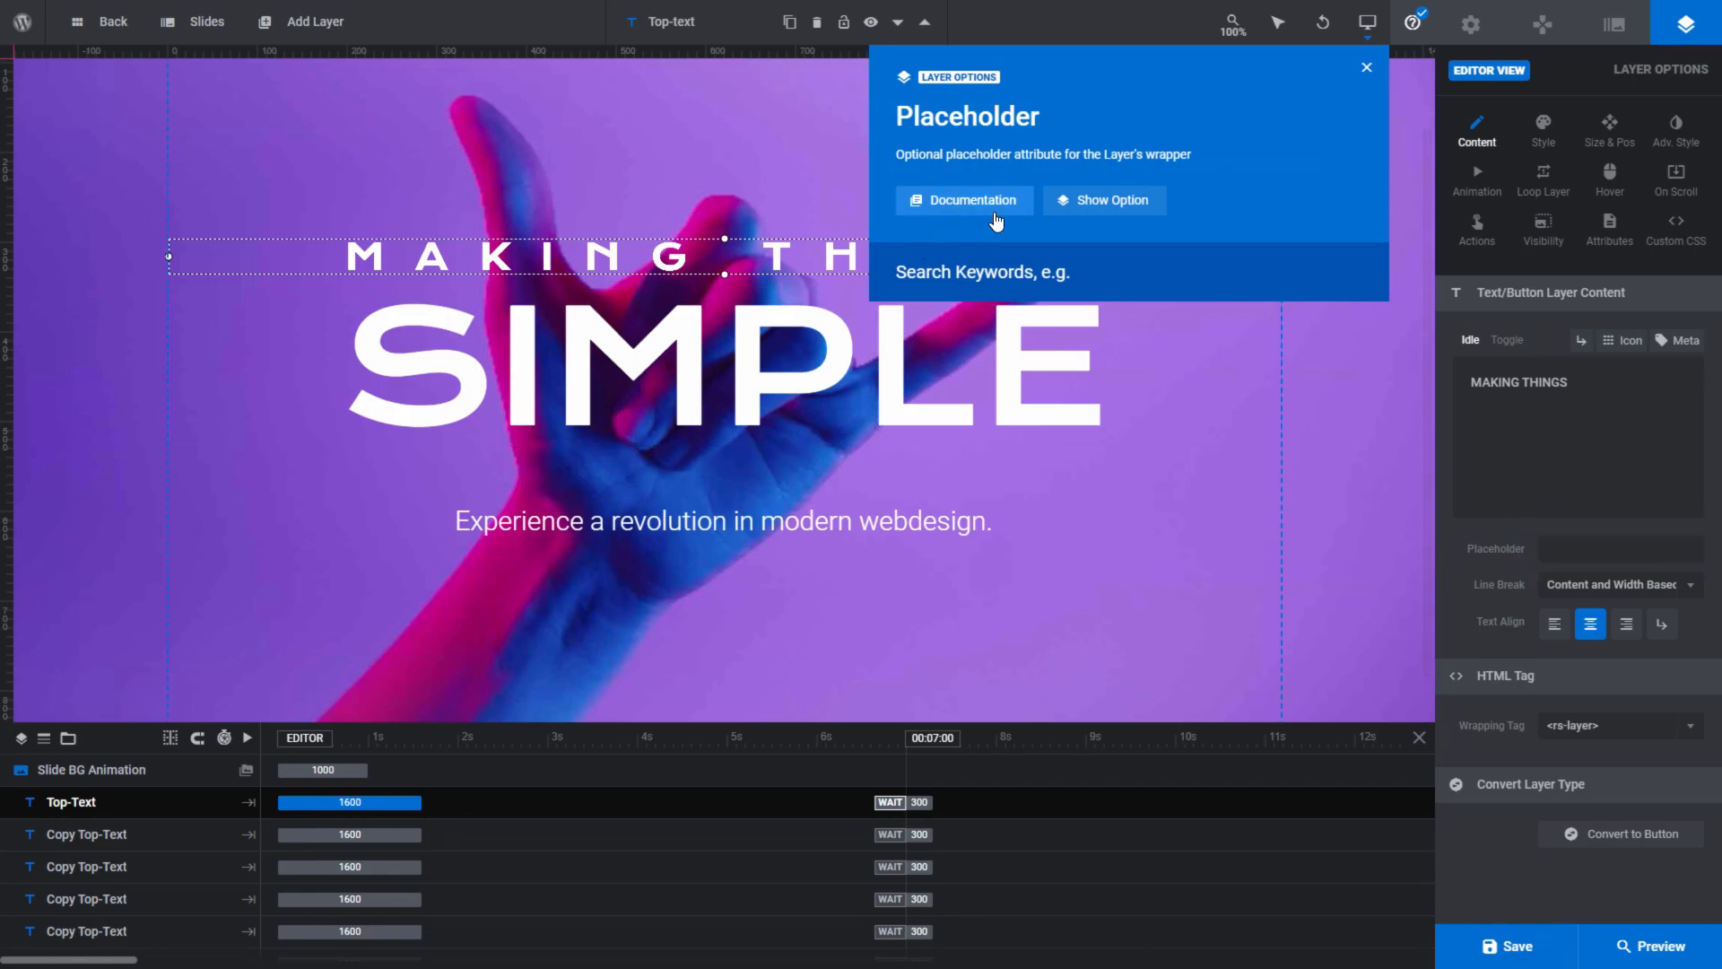
- Search the help for "font size" and open the Font Size entry
{"action": "left_click", "coordinate": [958, 274]}
{"action": "type", "text": "font size"}
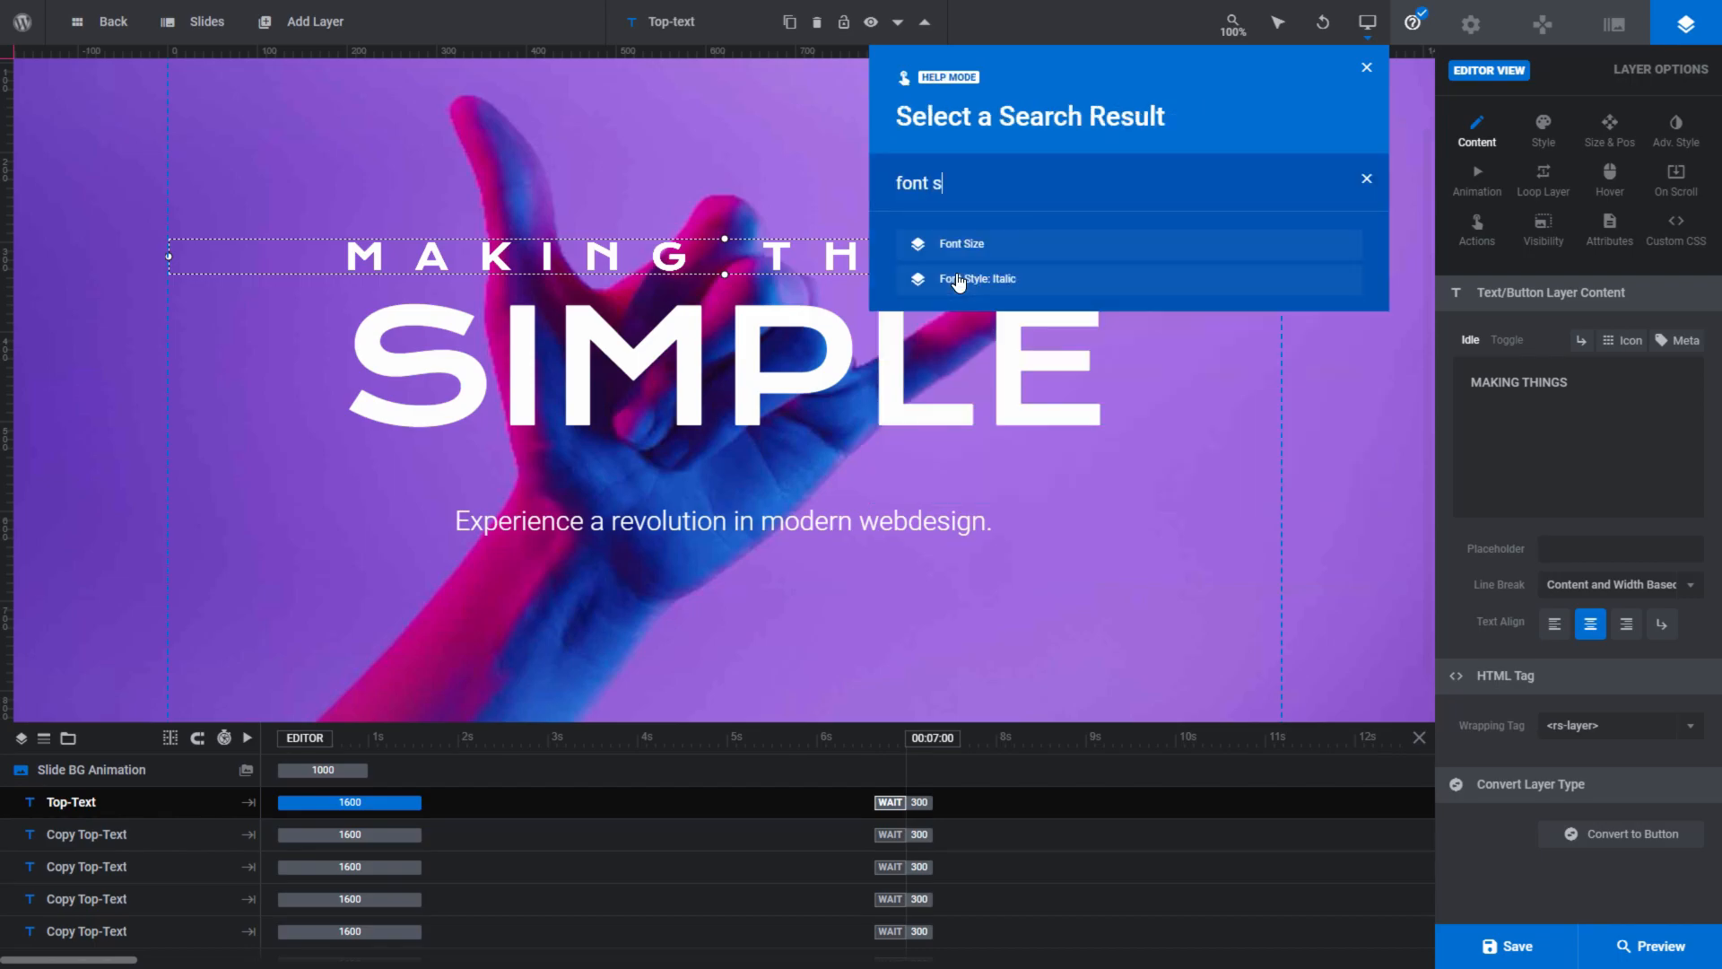
{"action": "left_click", "coordinate": [973, 243]}
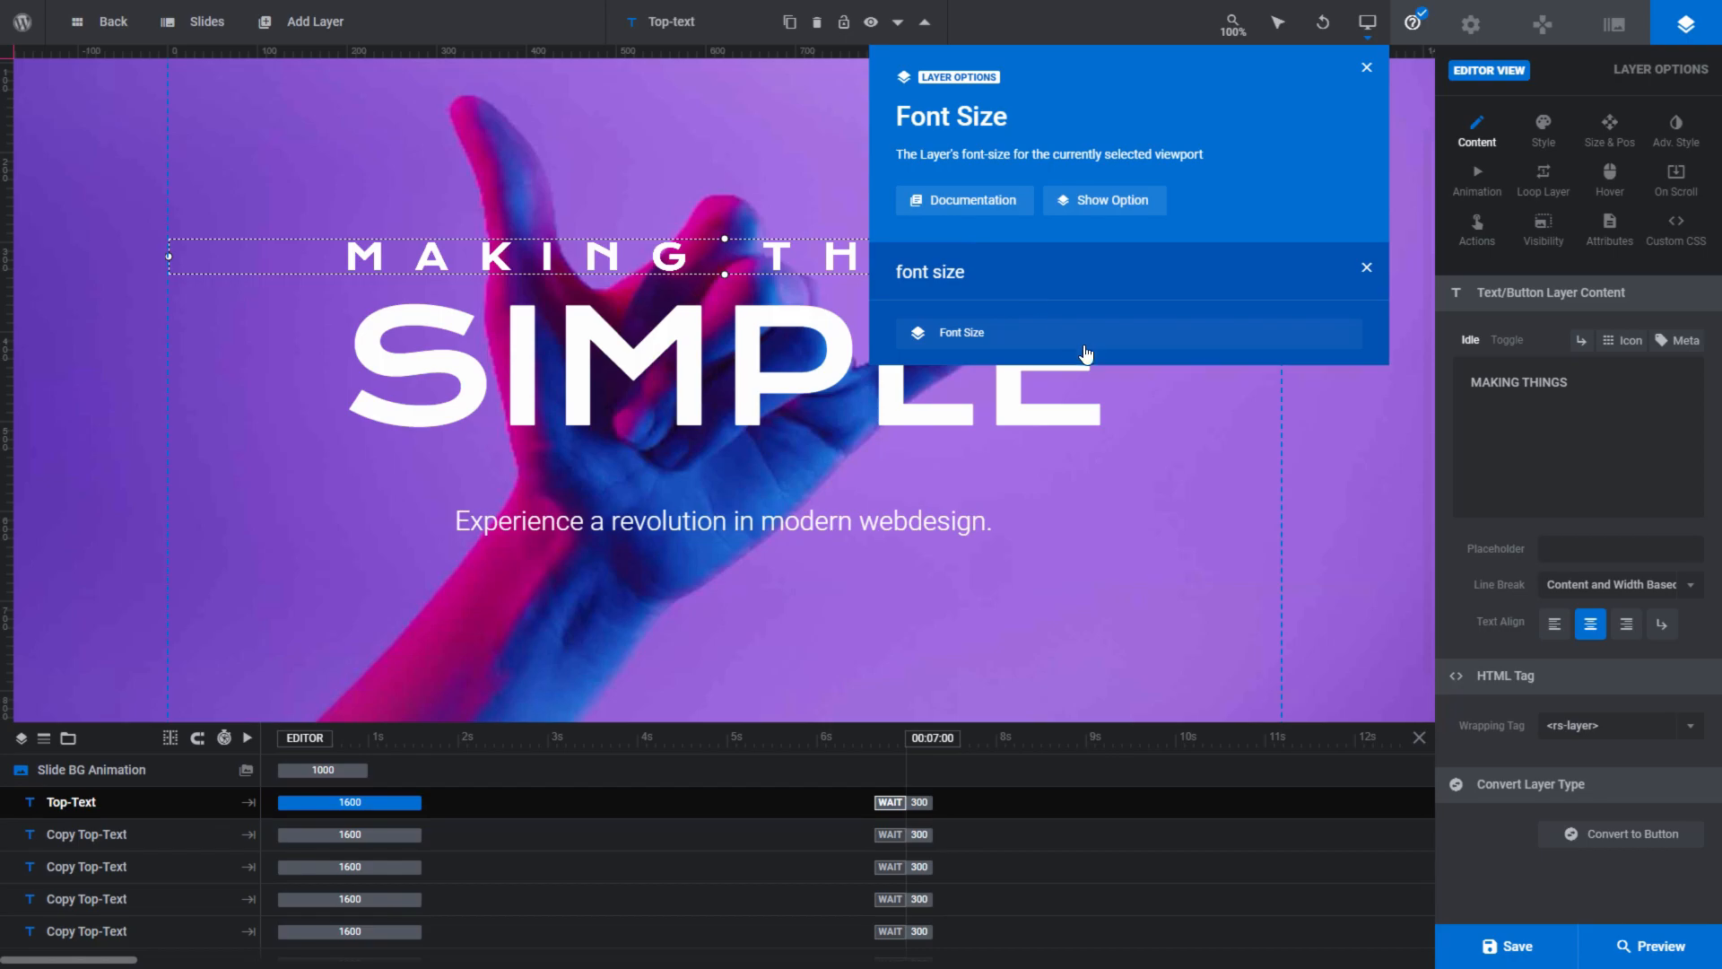
- Reselect the Top-Text layer and read the help for its layer text, Line Break and Wrapping Tag options
{"action": "left_click", "coordinate": [768, 683]}
{"action": "left_click", "coordinate": [129, 805]}
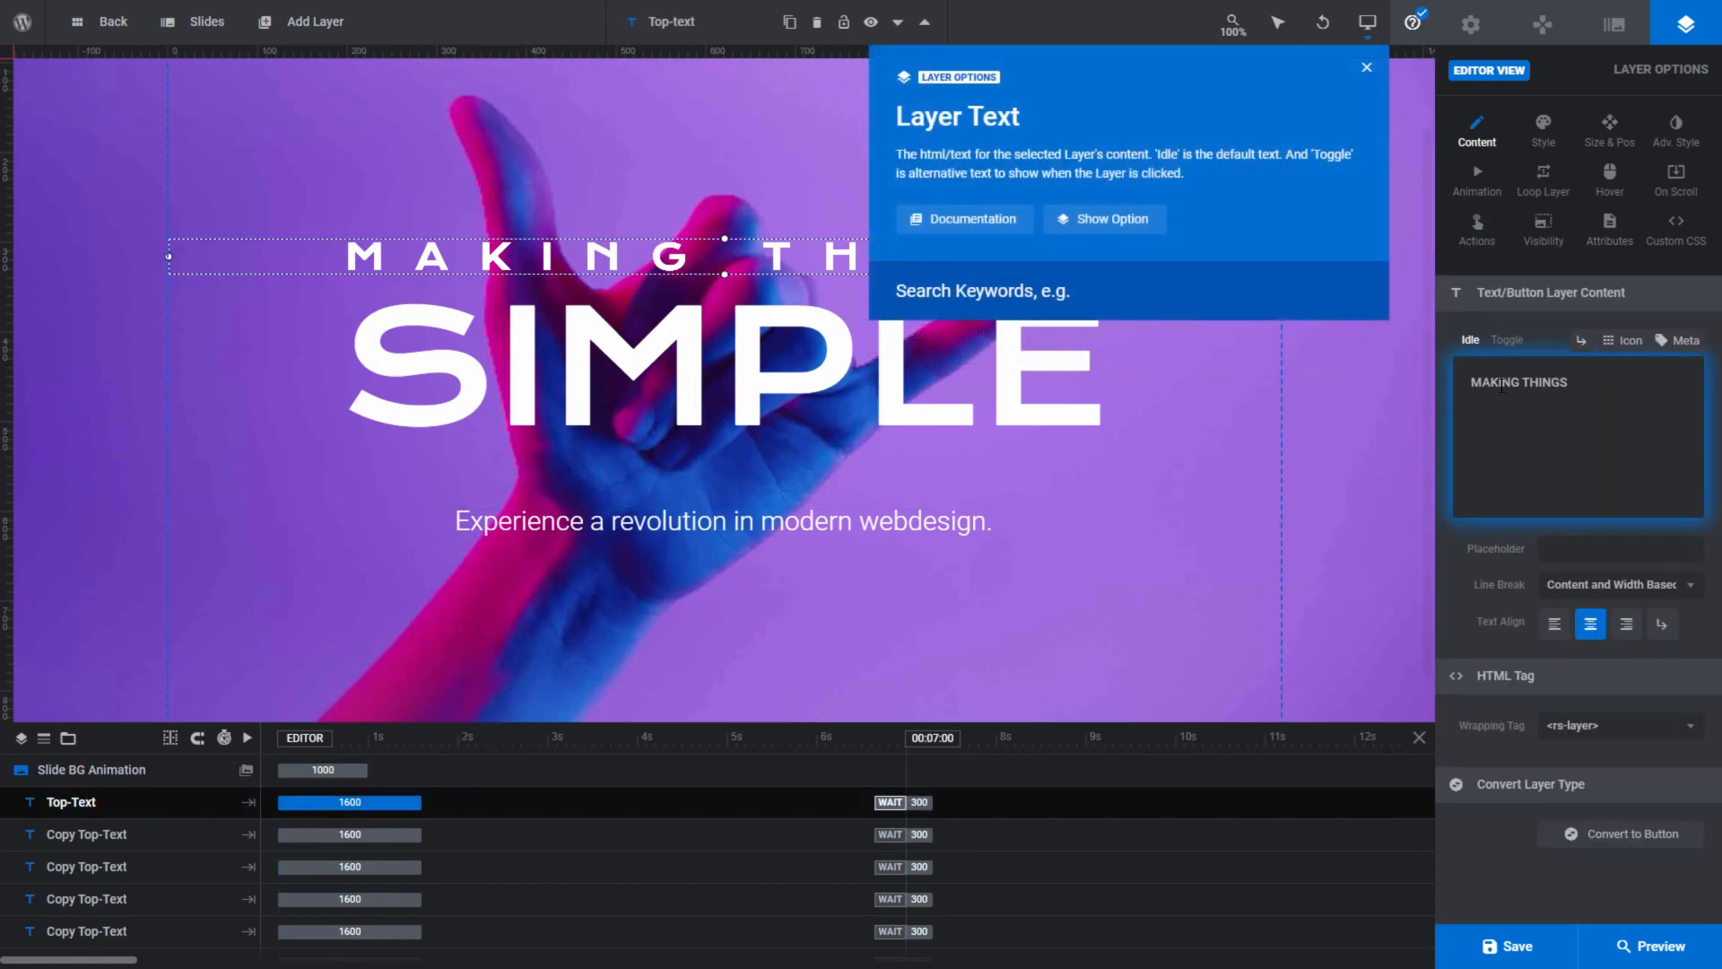
{"action": "mouse_move", "coordinate": [1565, 588]}
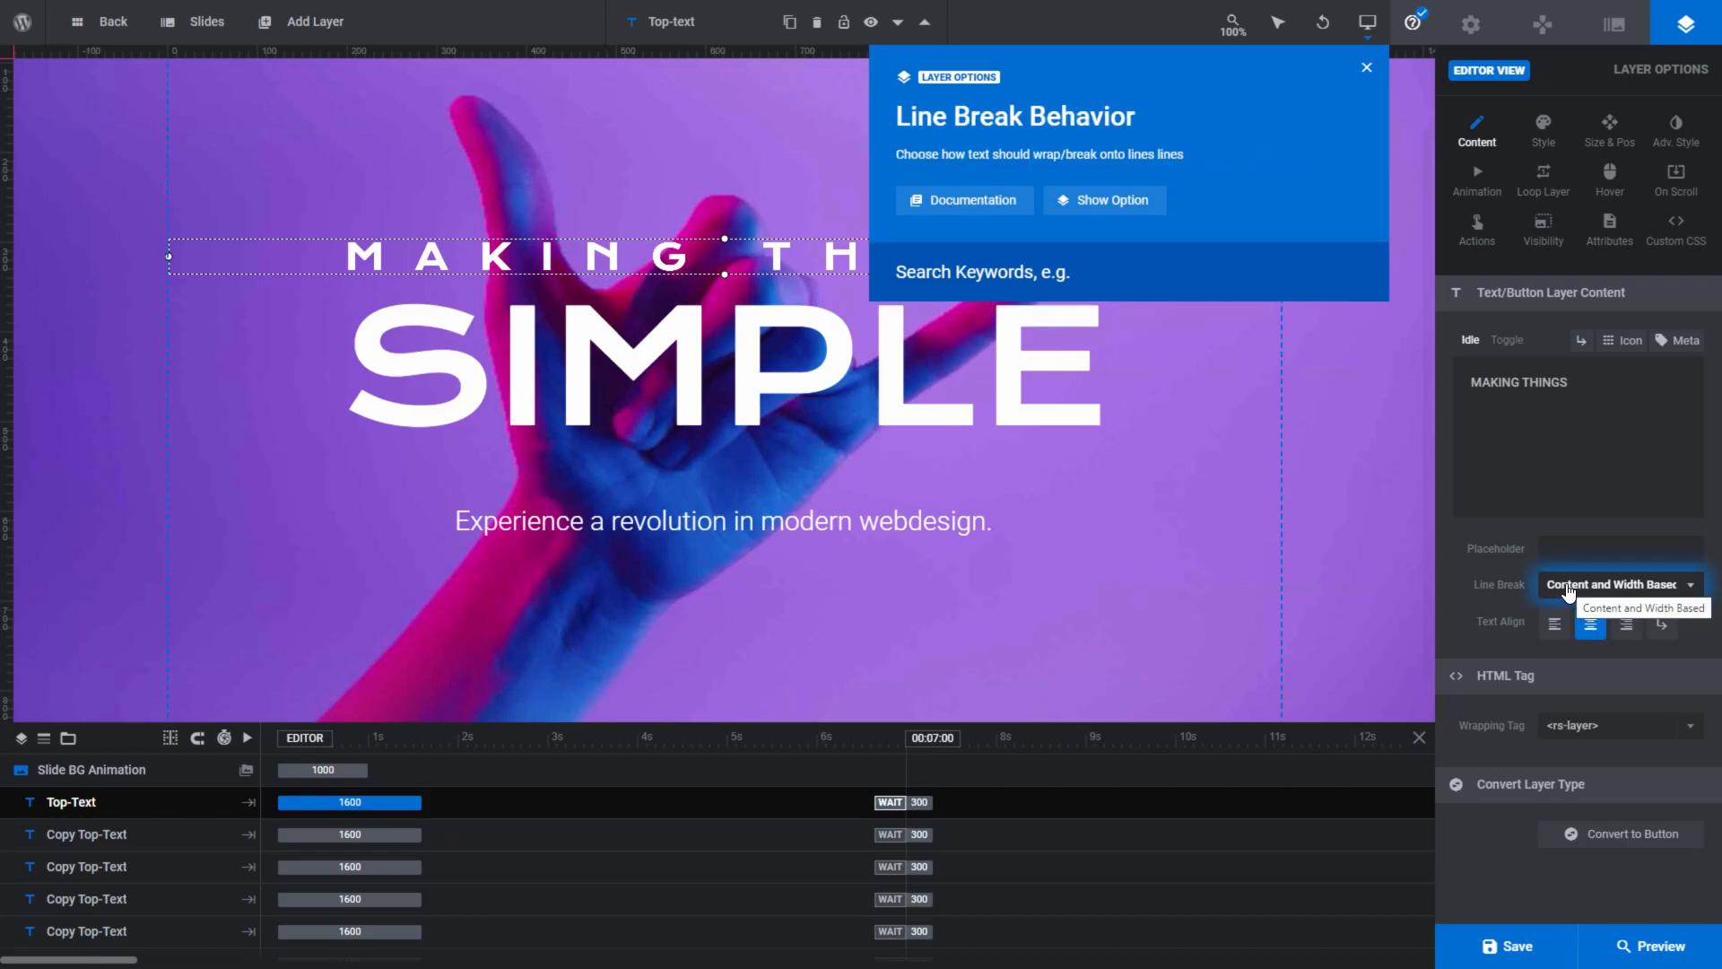
{"action": "mouse_move", "coordinate": [1605, 731]}
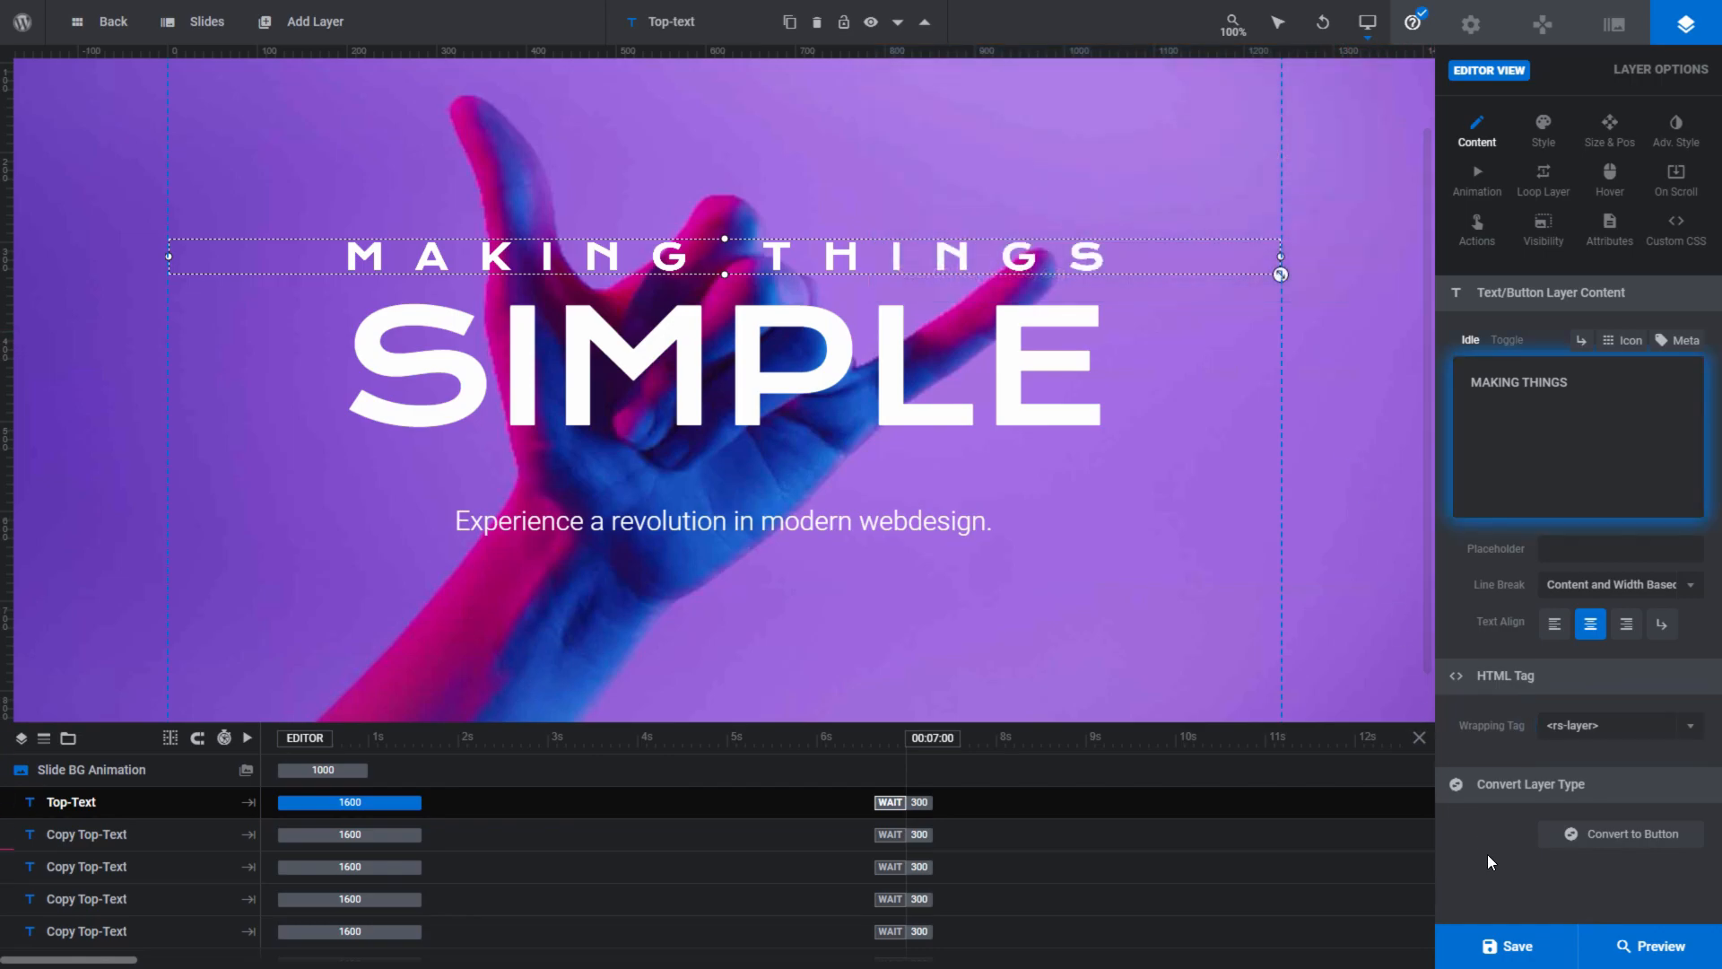
- Save the module and preview its third slide
{"action": "mouse_move", "coordinate": [1509, 956]}
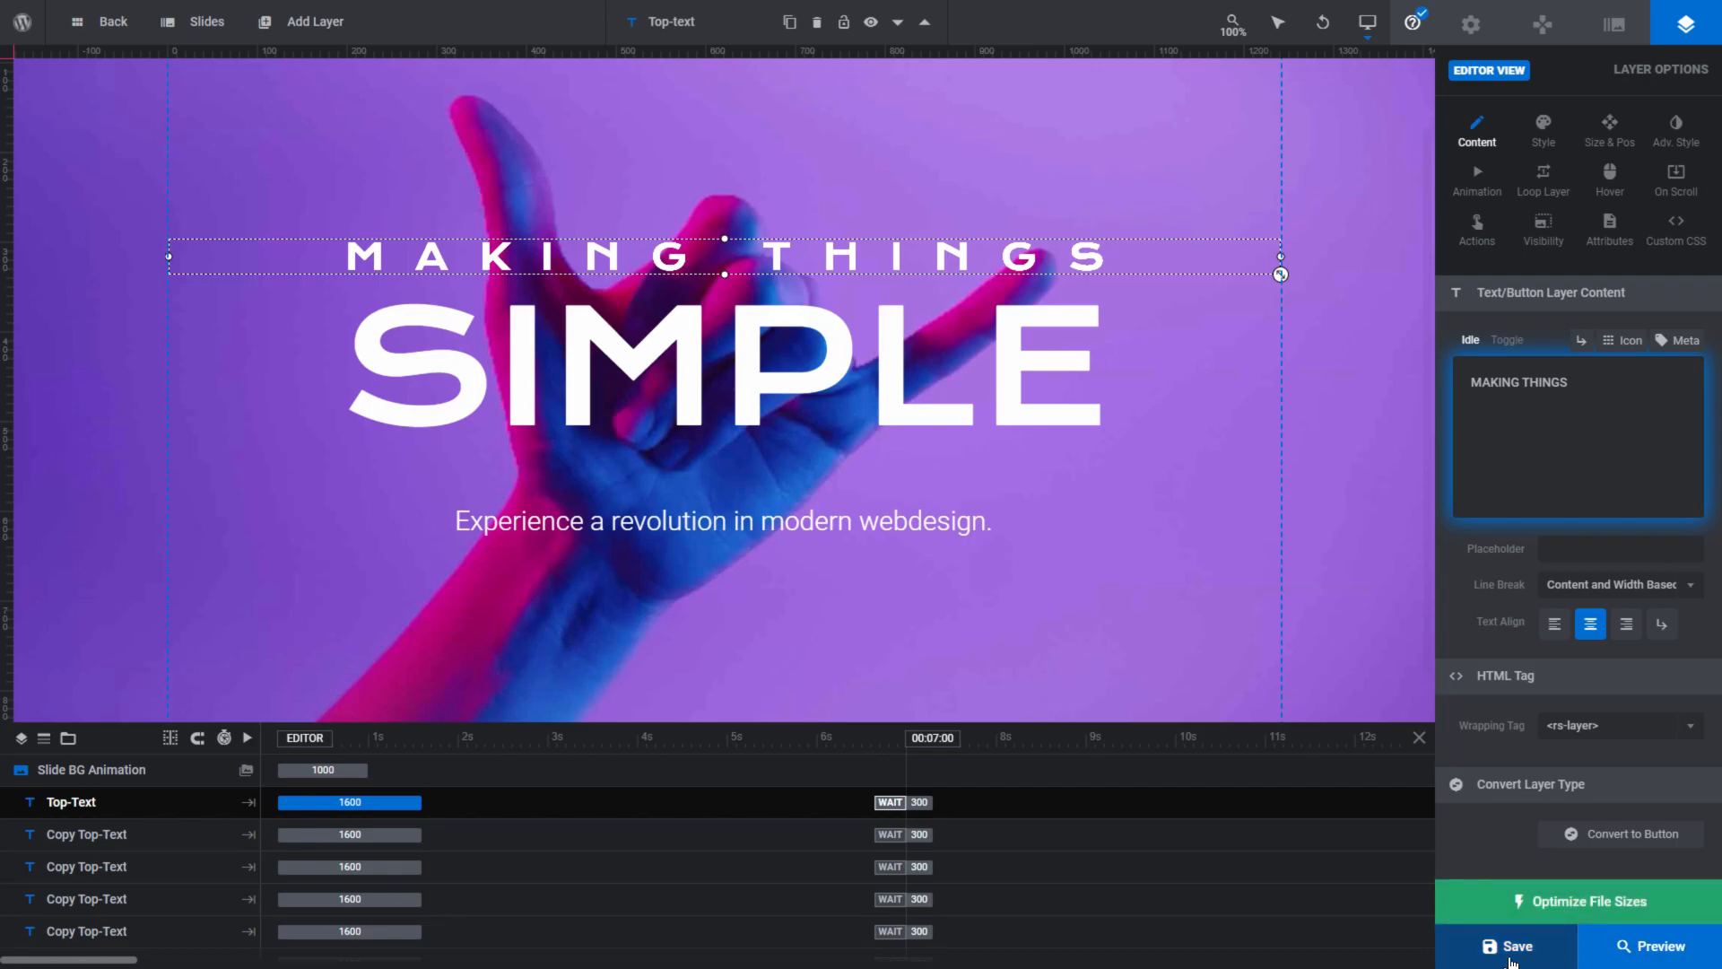
{"action": "left_click", "coordinate": [1511, 950]}
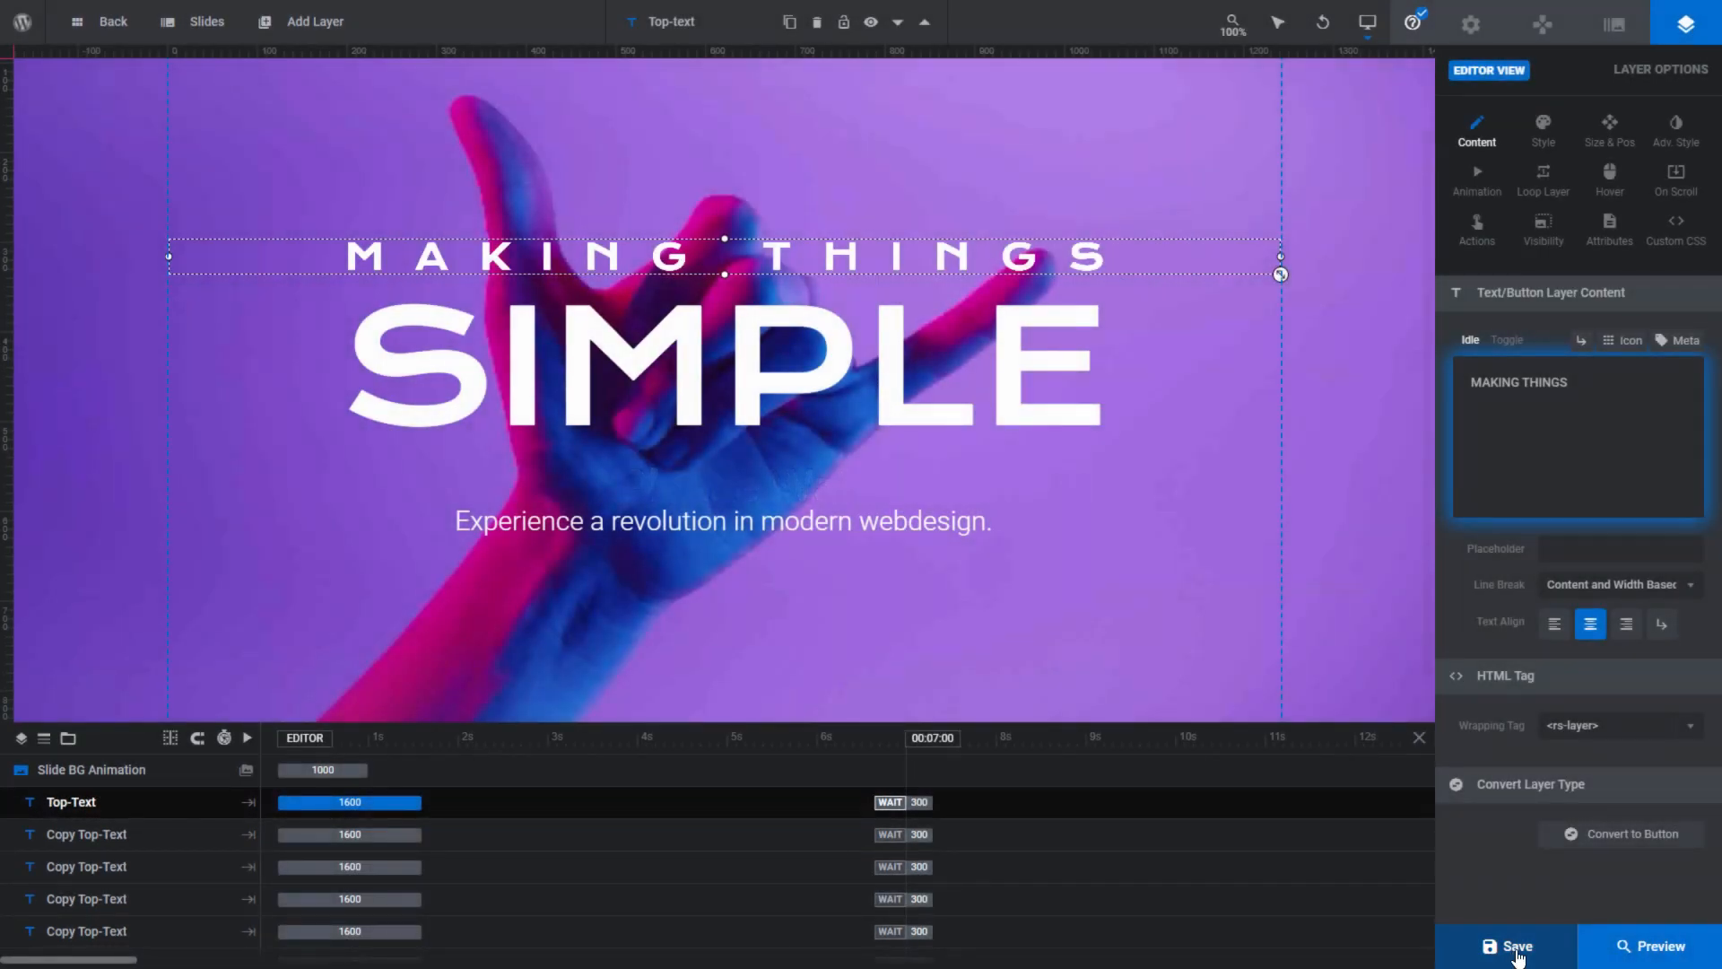
{"action": "left_click", "coordinate": [1647, 957]}
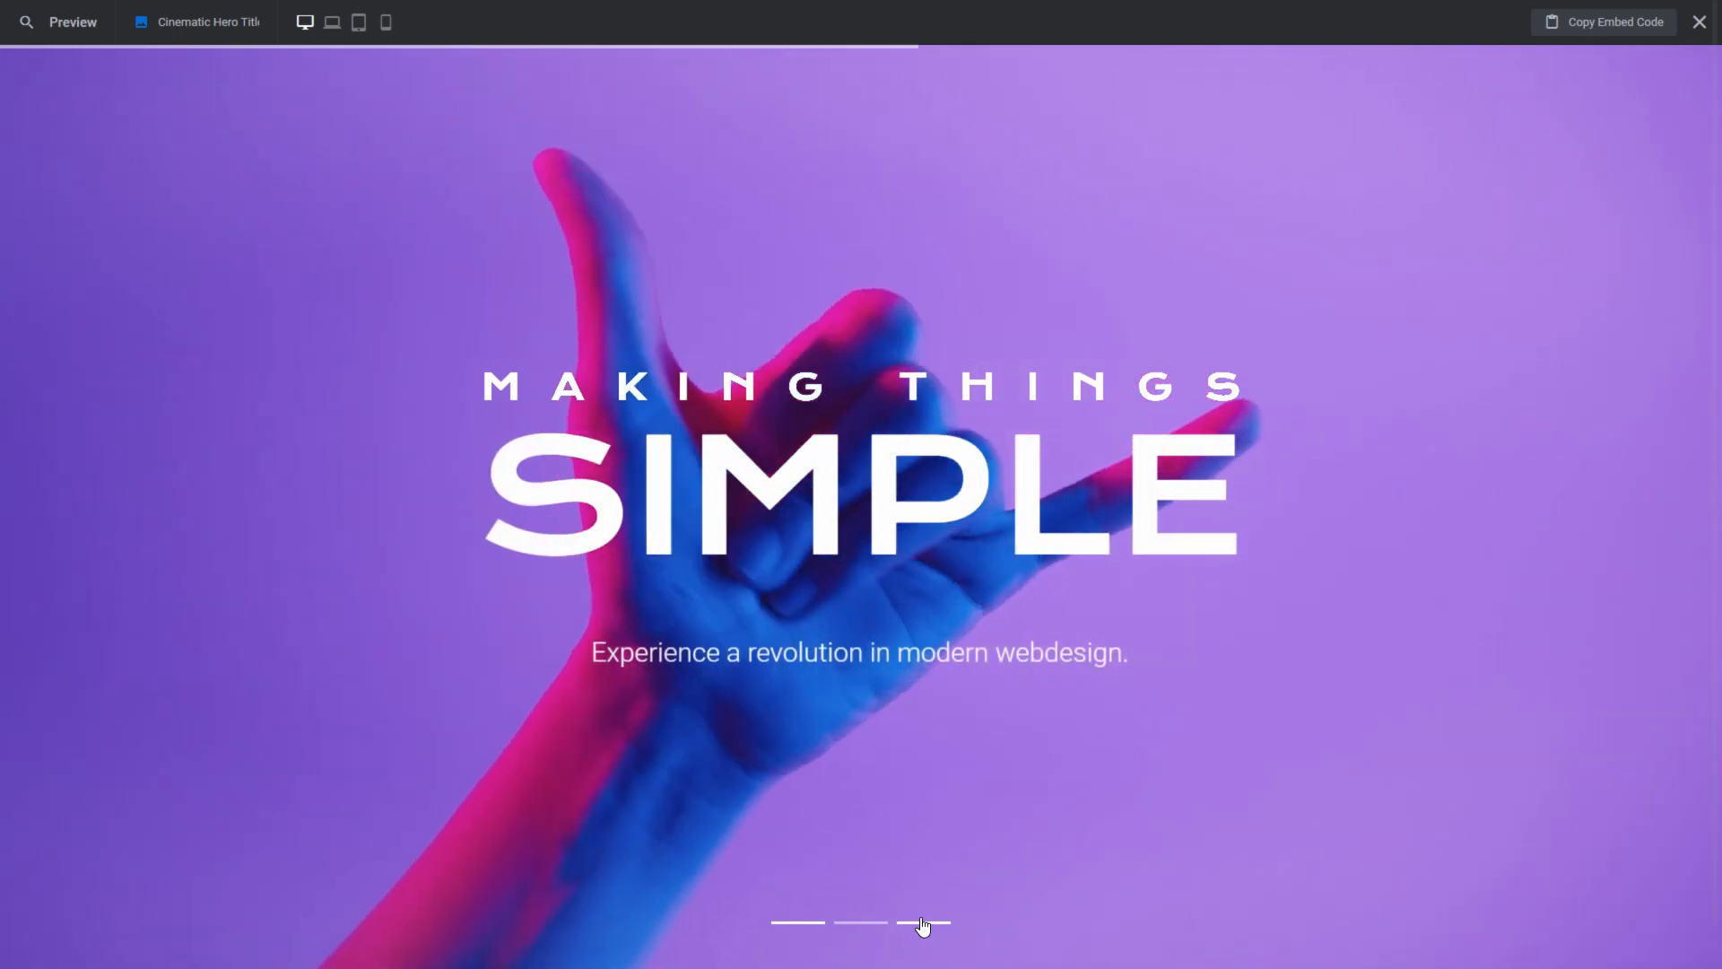
{"action": "left_click", "coordinate": [923, 923]}
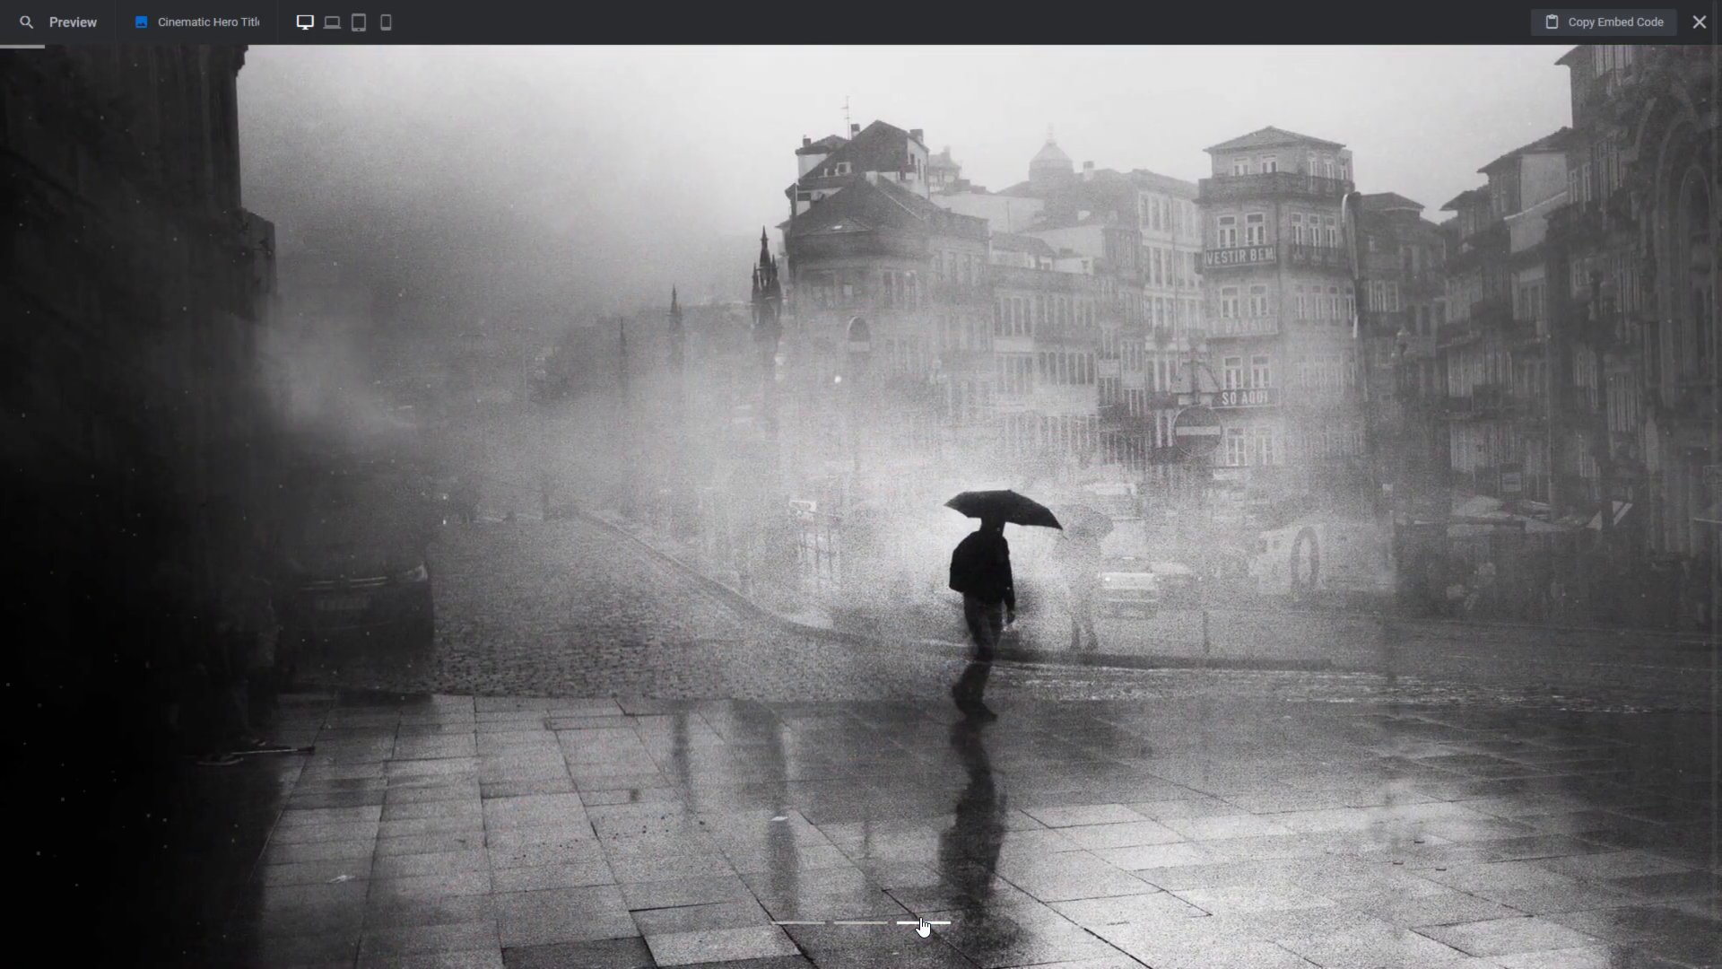